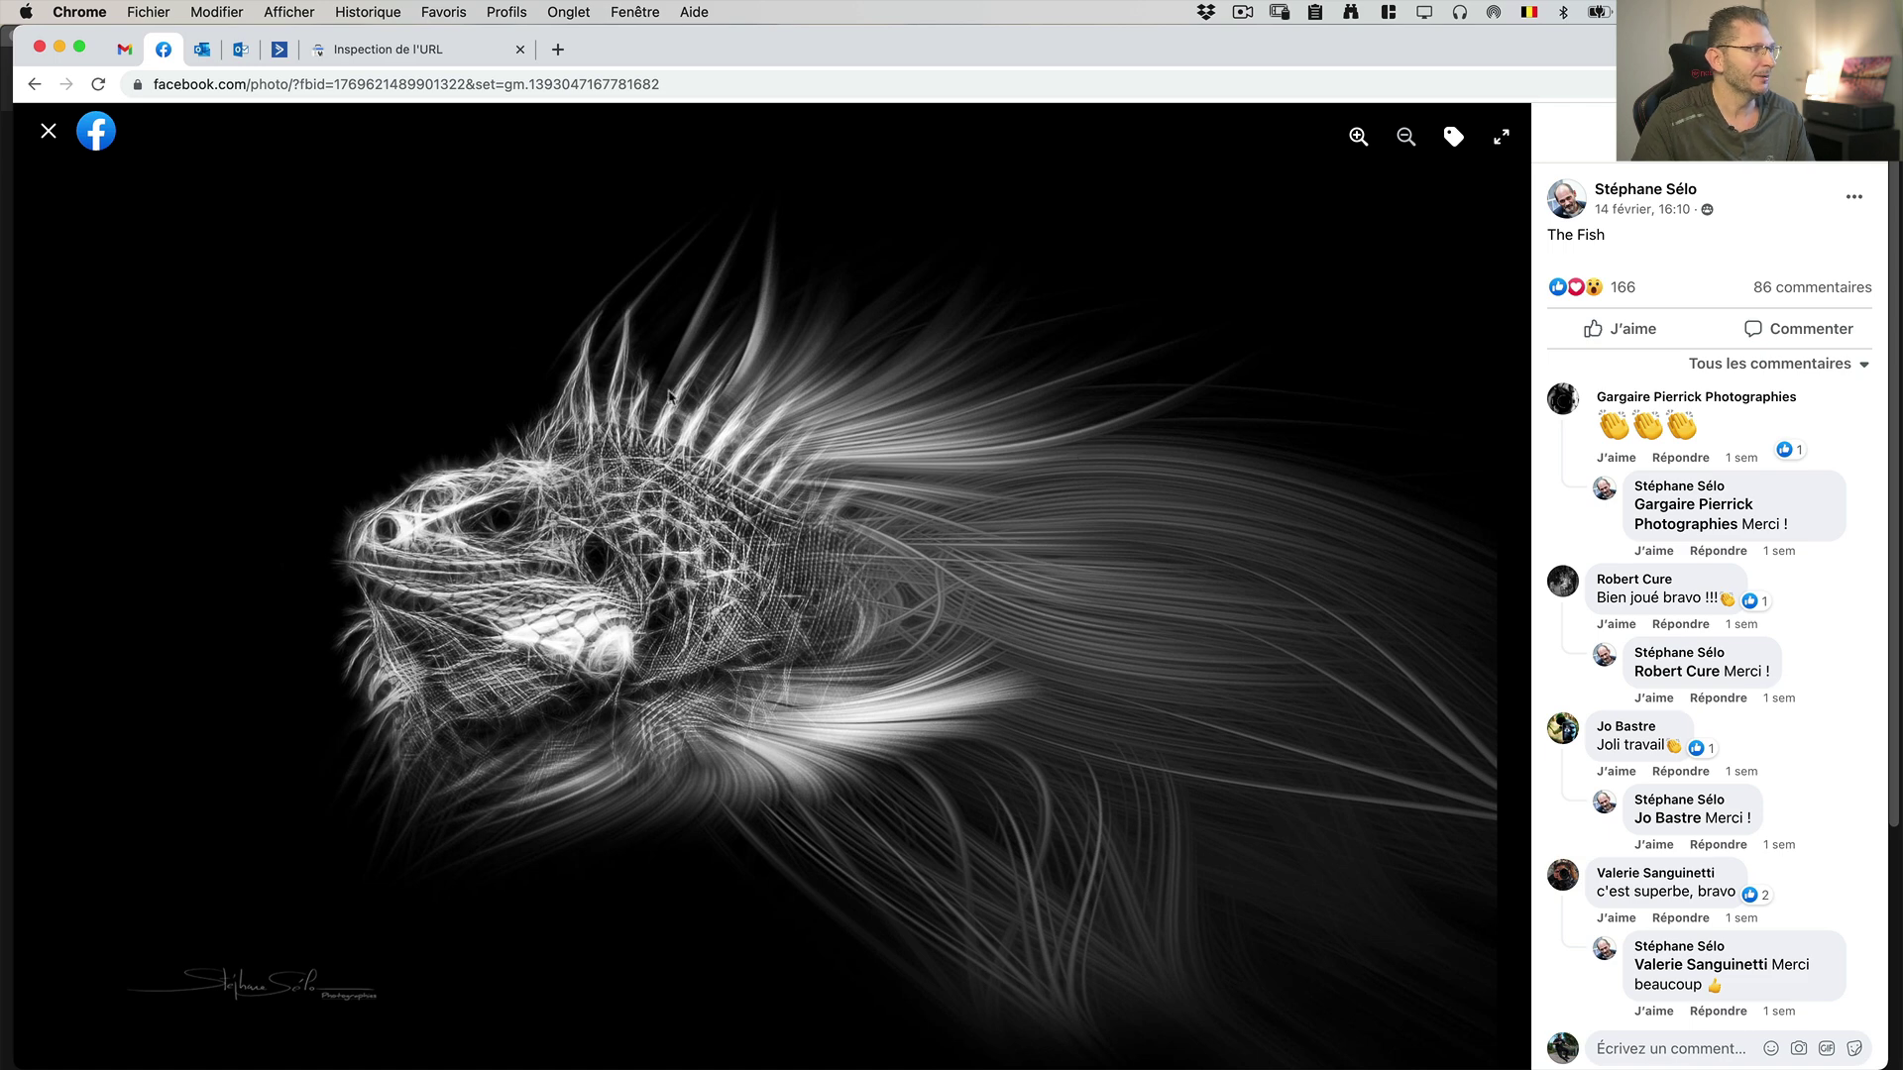
- Browse the Facebook photos that show fractal effects, and view the Fractalius plugin page on the Redfield site
click(1494, 585)
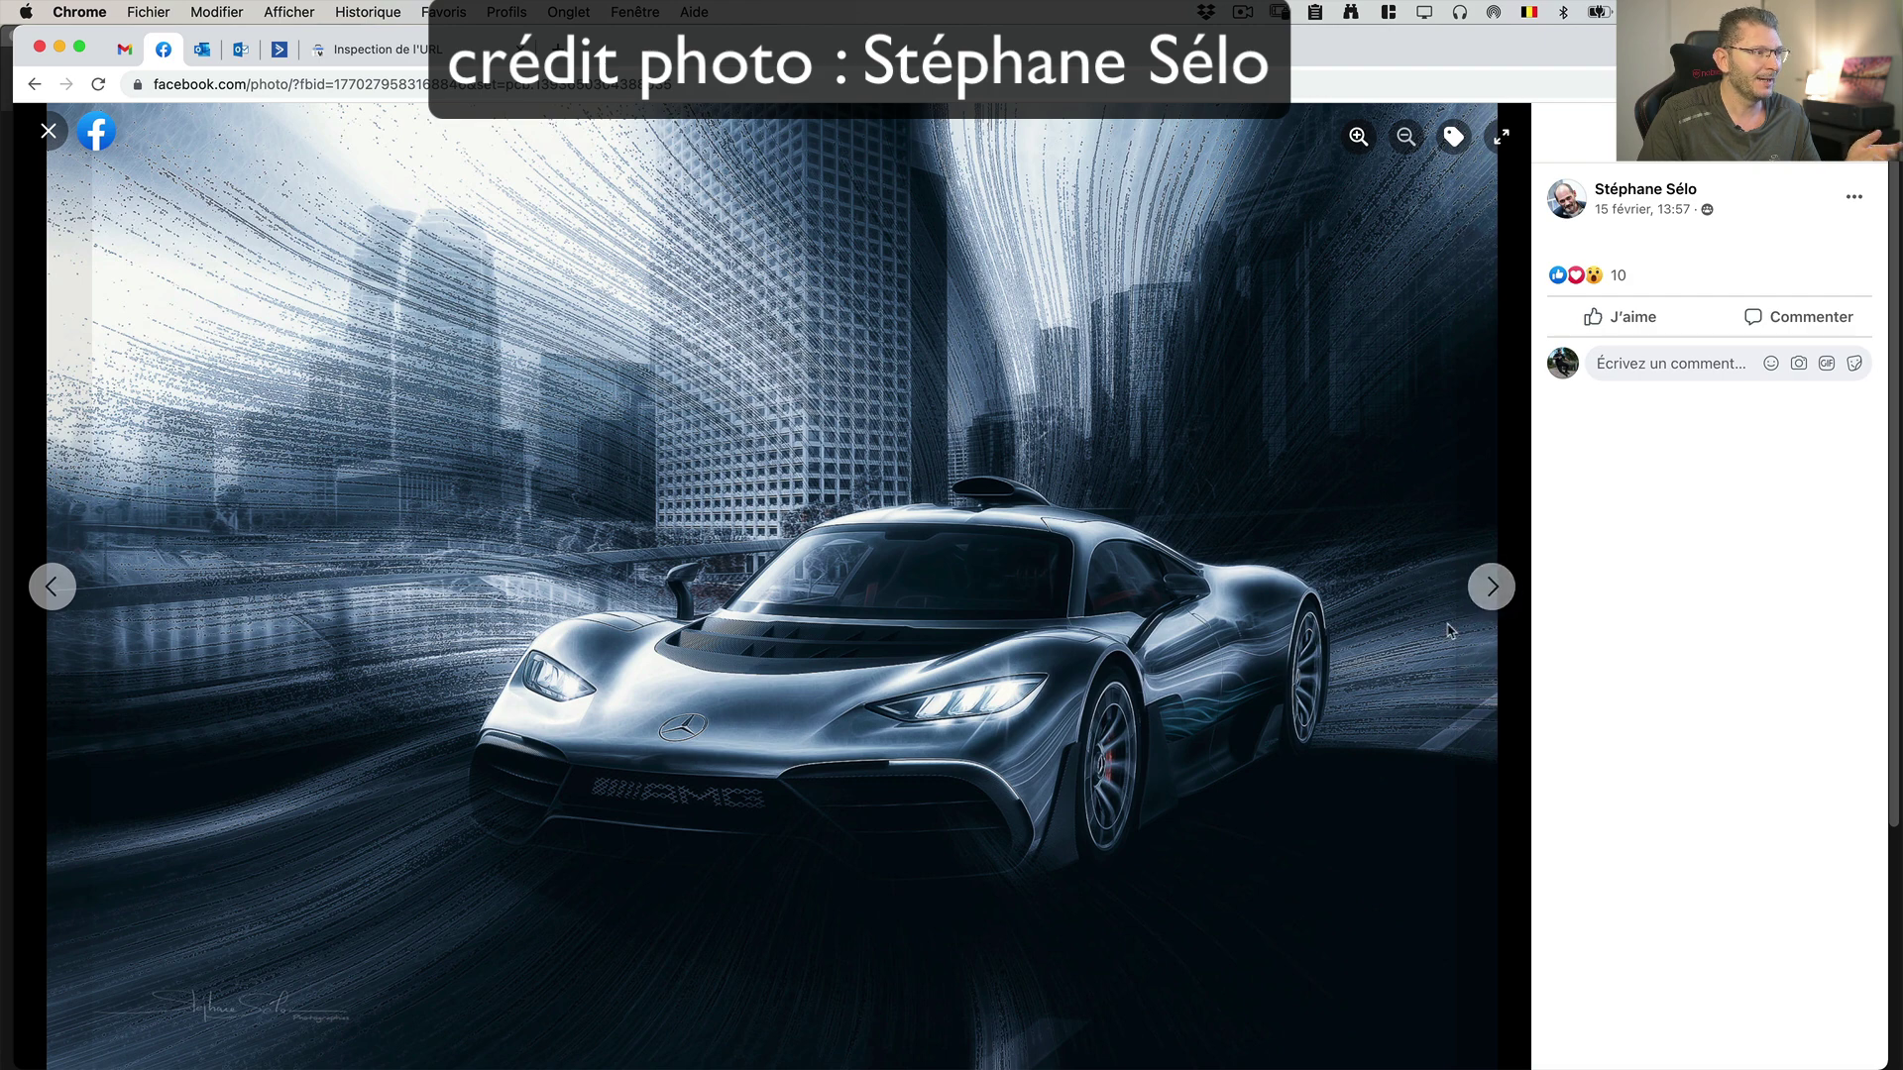
click(1494, 589)
click(1496, 588)
click(1495, 588)
click(1495, 589)
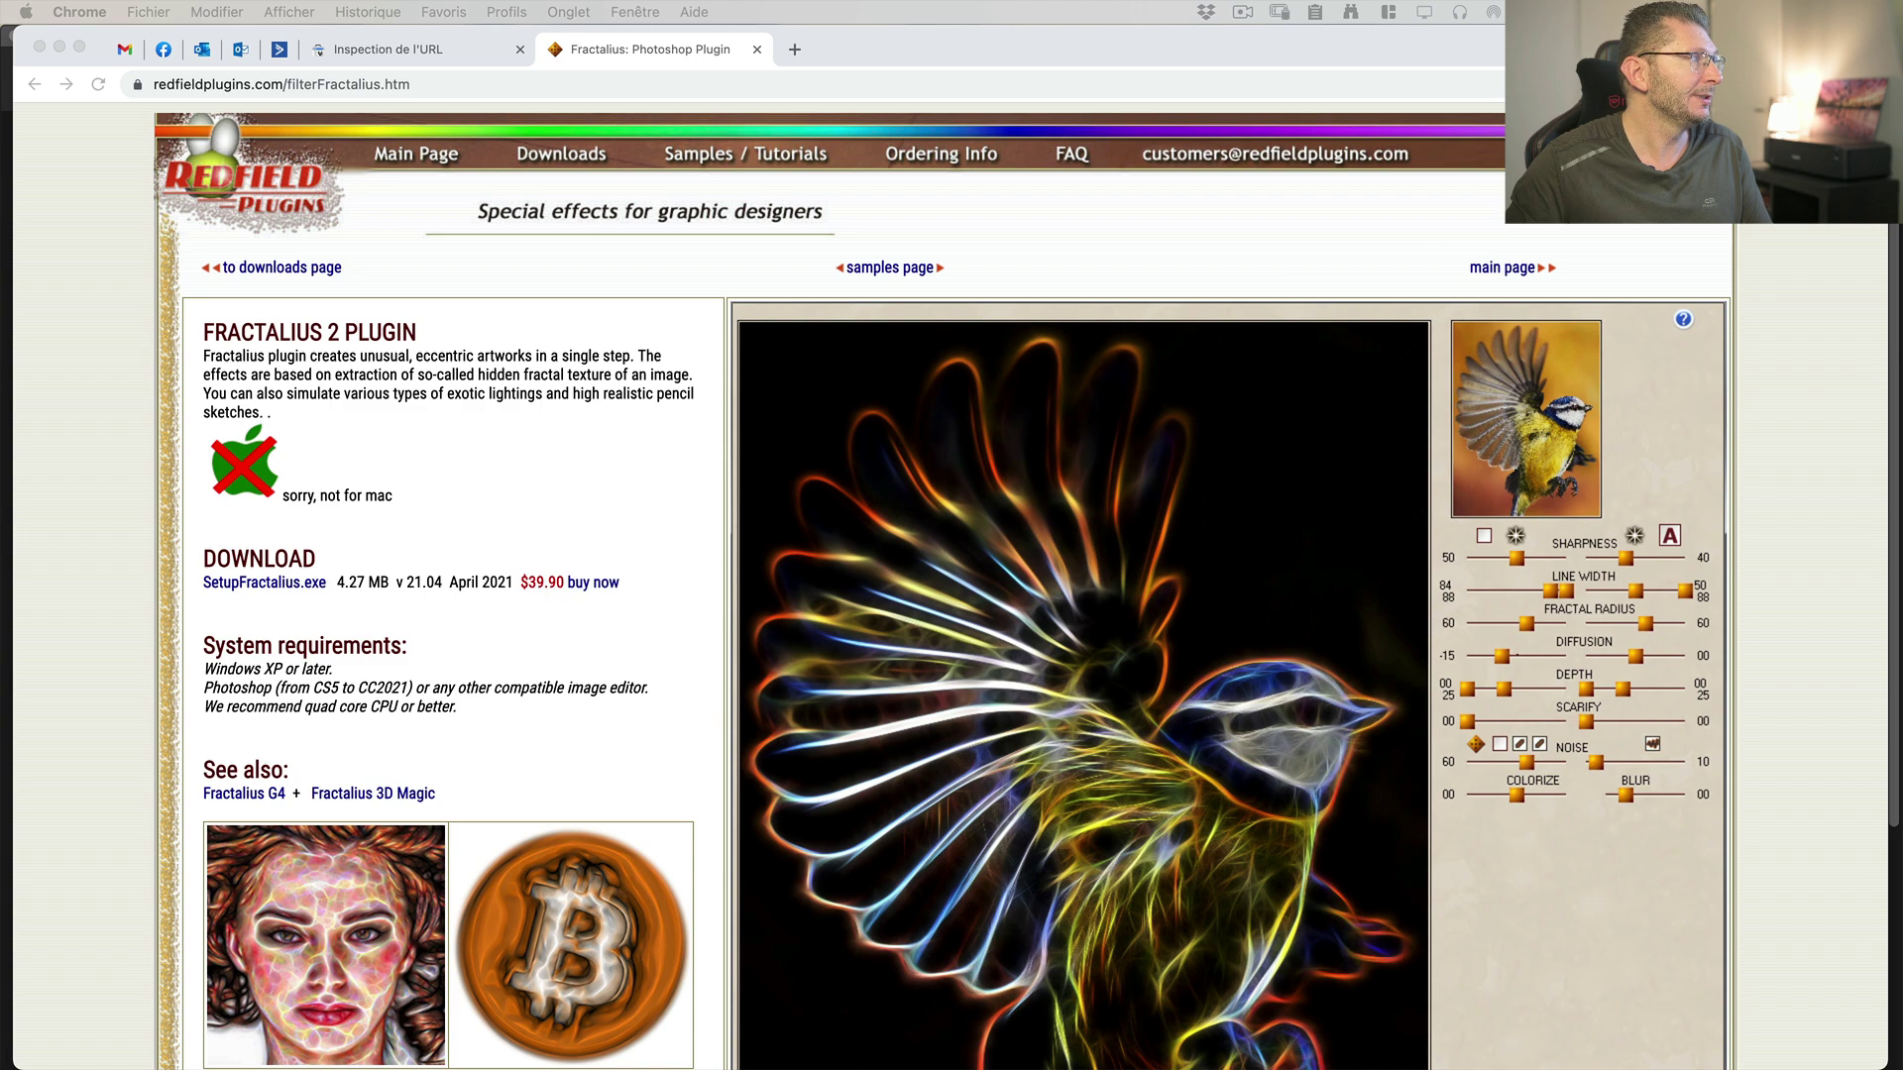
click(1127, 969)
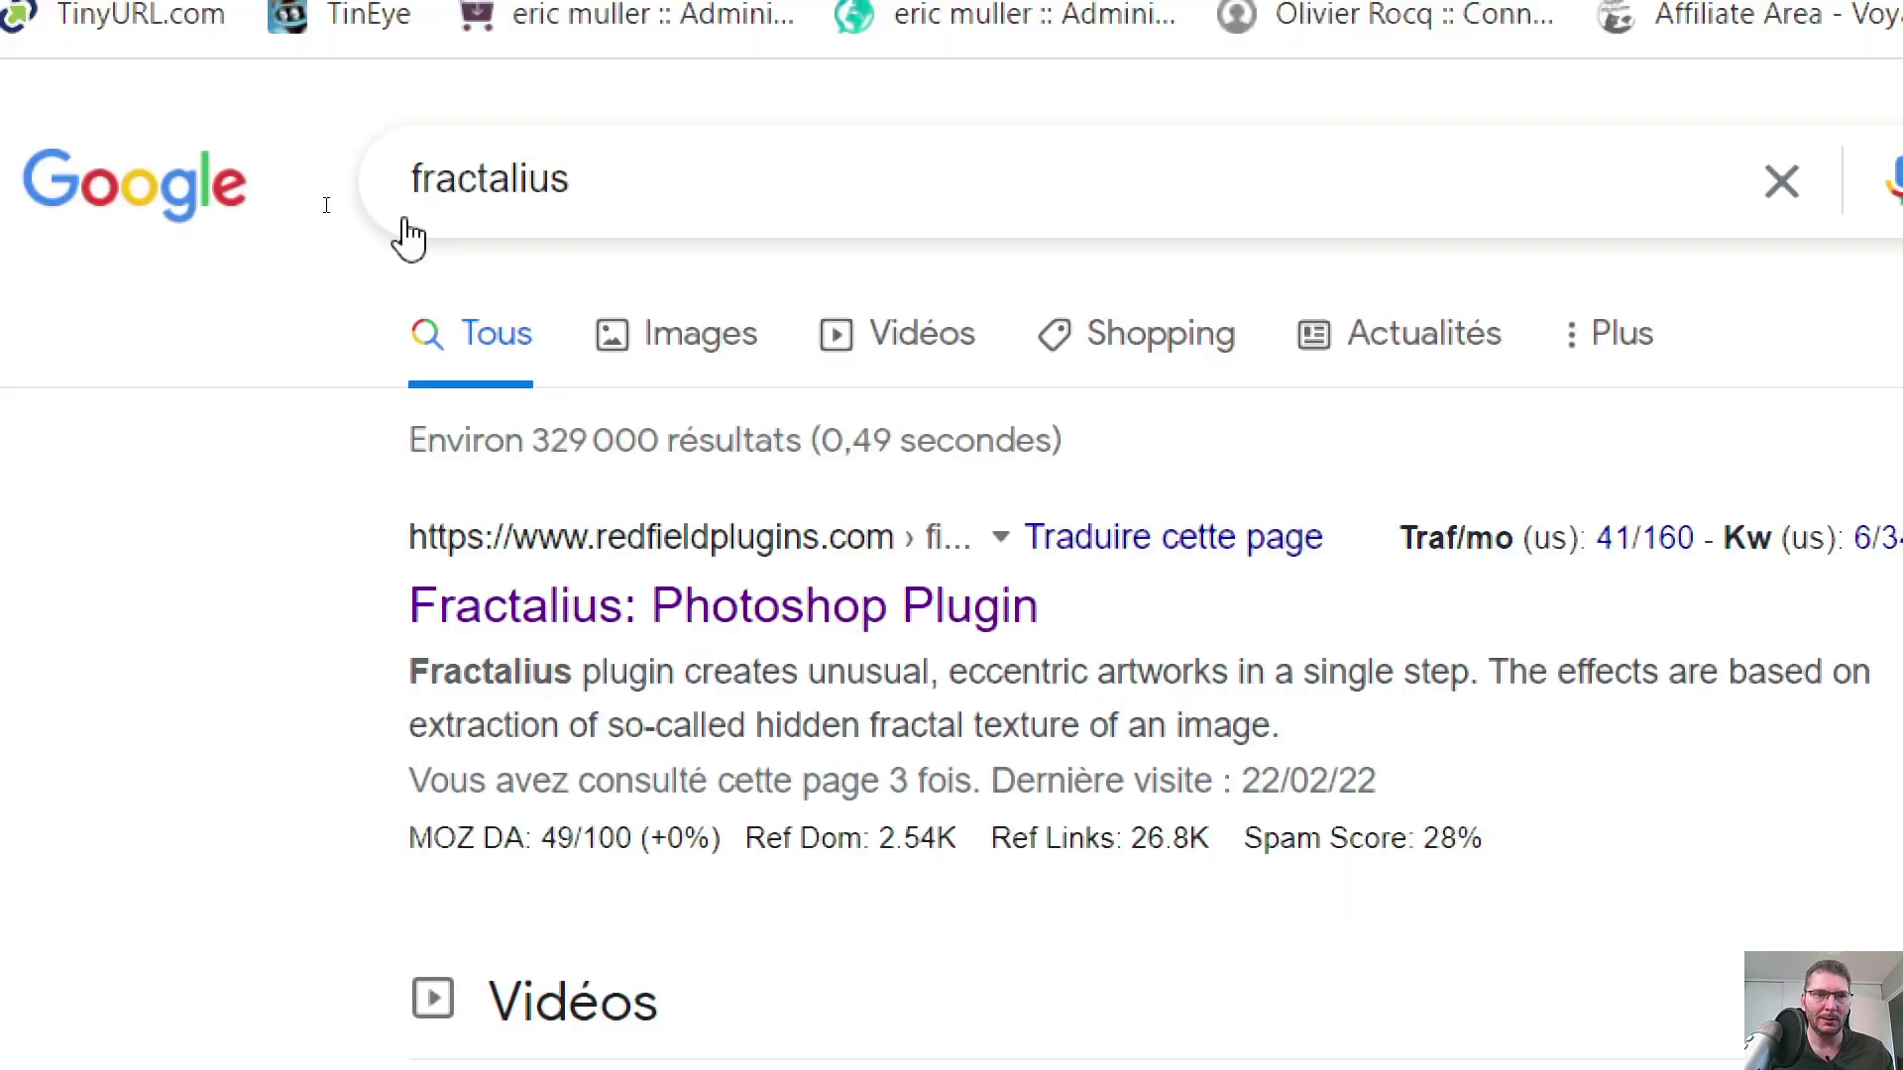
- Search Google for "fractalius" and open the "Fractalius: Photoshop Plugin" page on redfieldplugins.com
click(599, 164)
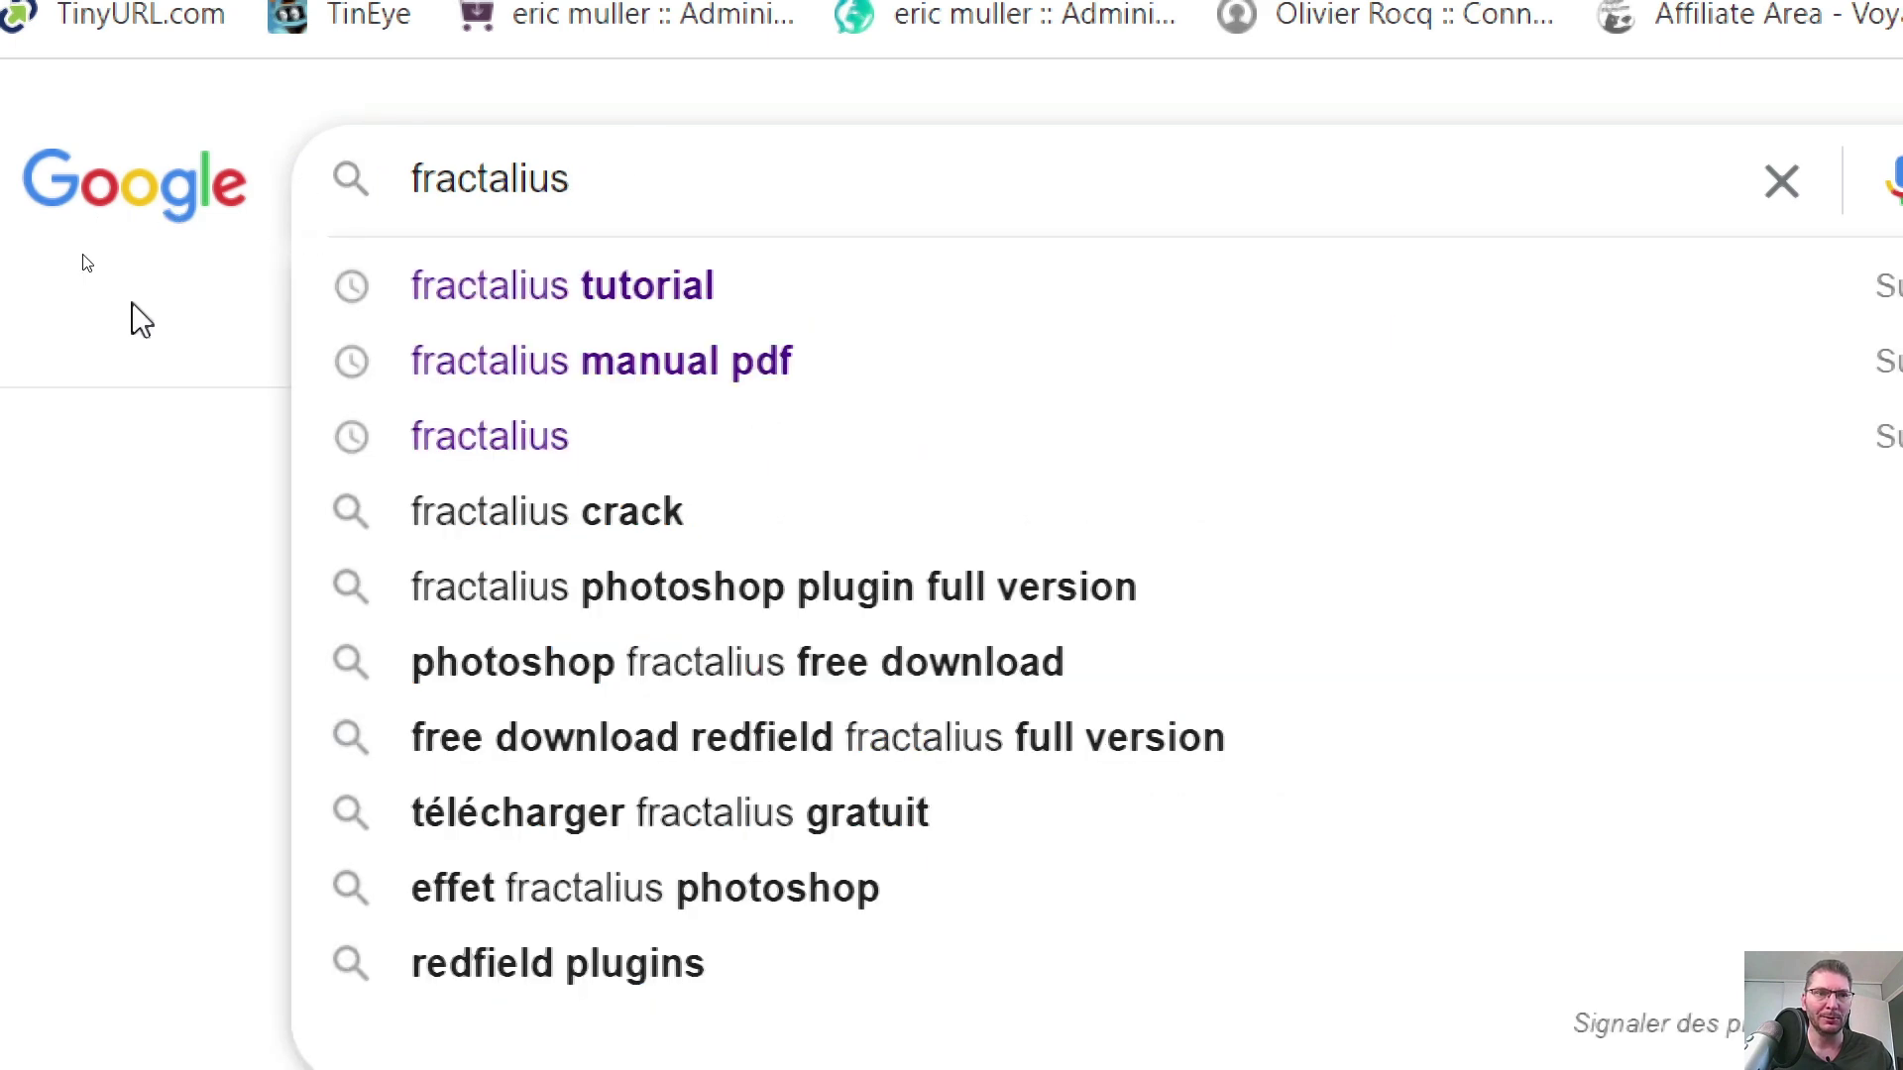
key(Return)
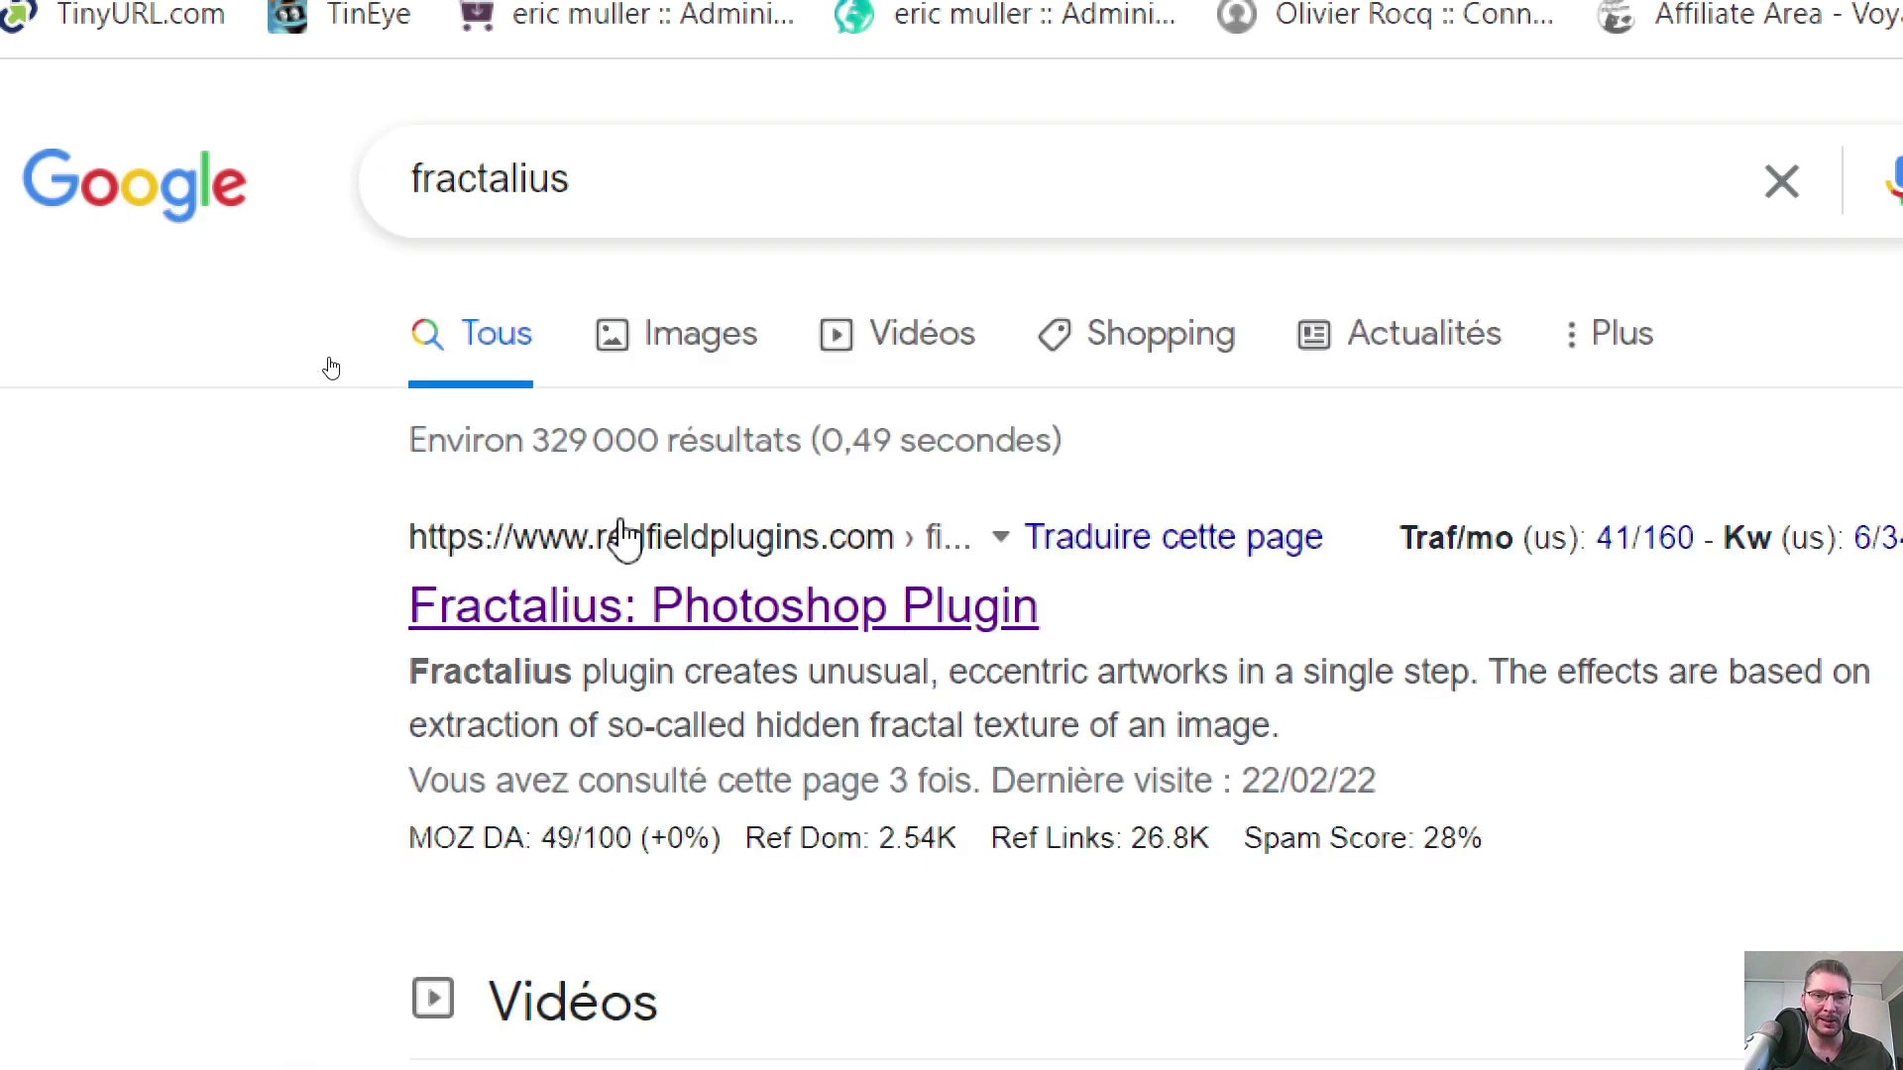
click(746, 620)
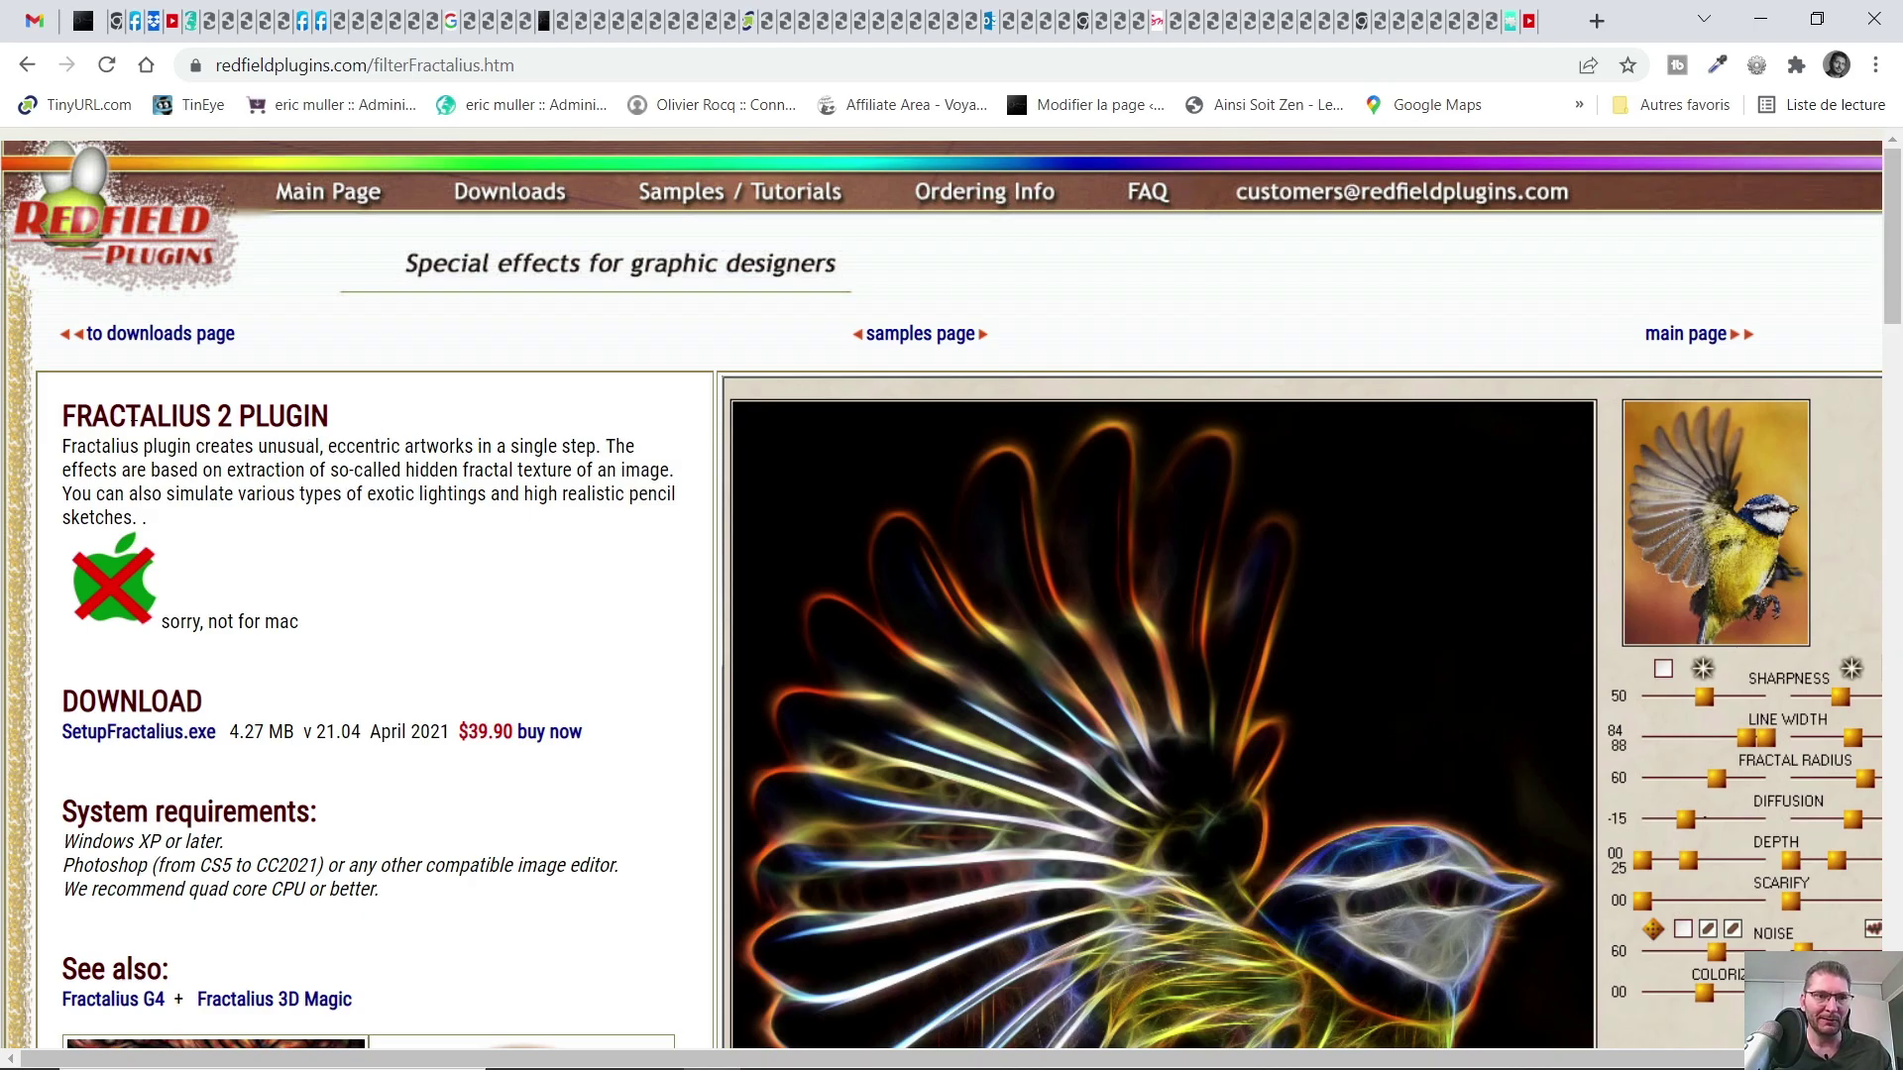
drag(126, 416, 269, 417)
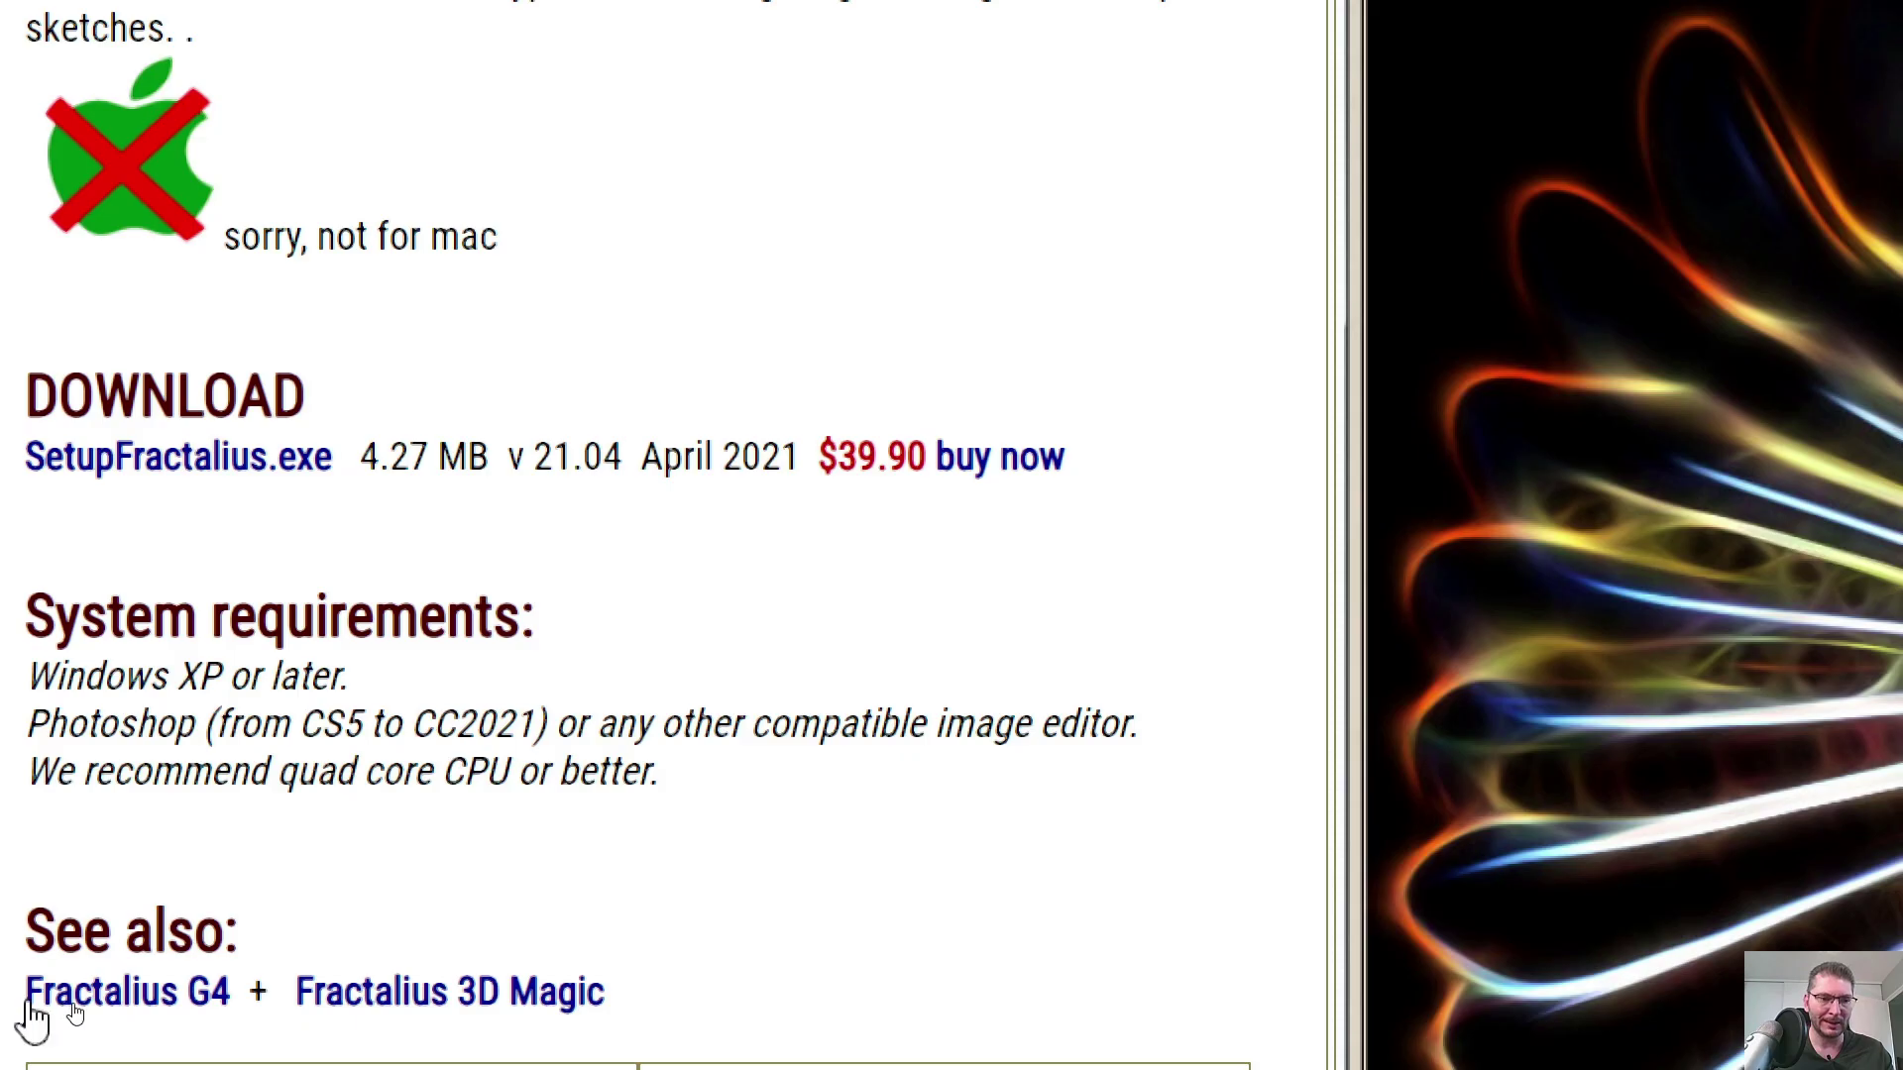
- Examine the product pages of Fractalius G4 and Fractalius 3D Magic, and return to the Redfield plugin downloads list
click(226, 999)
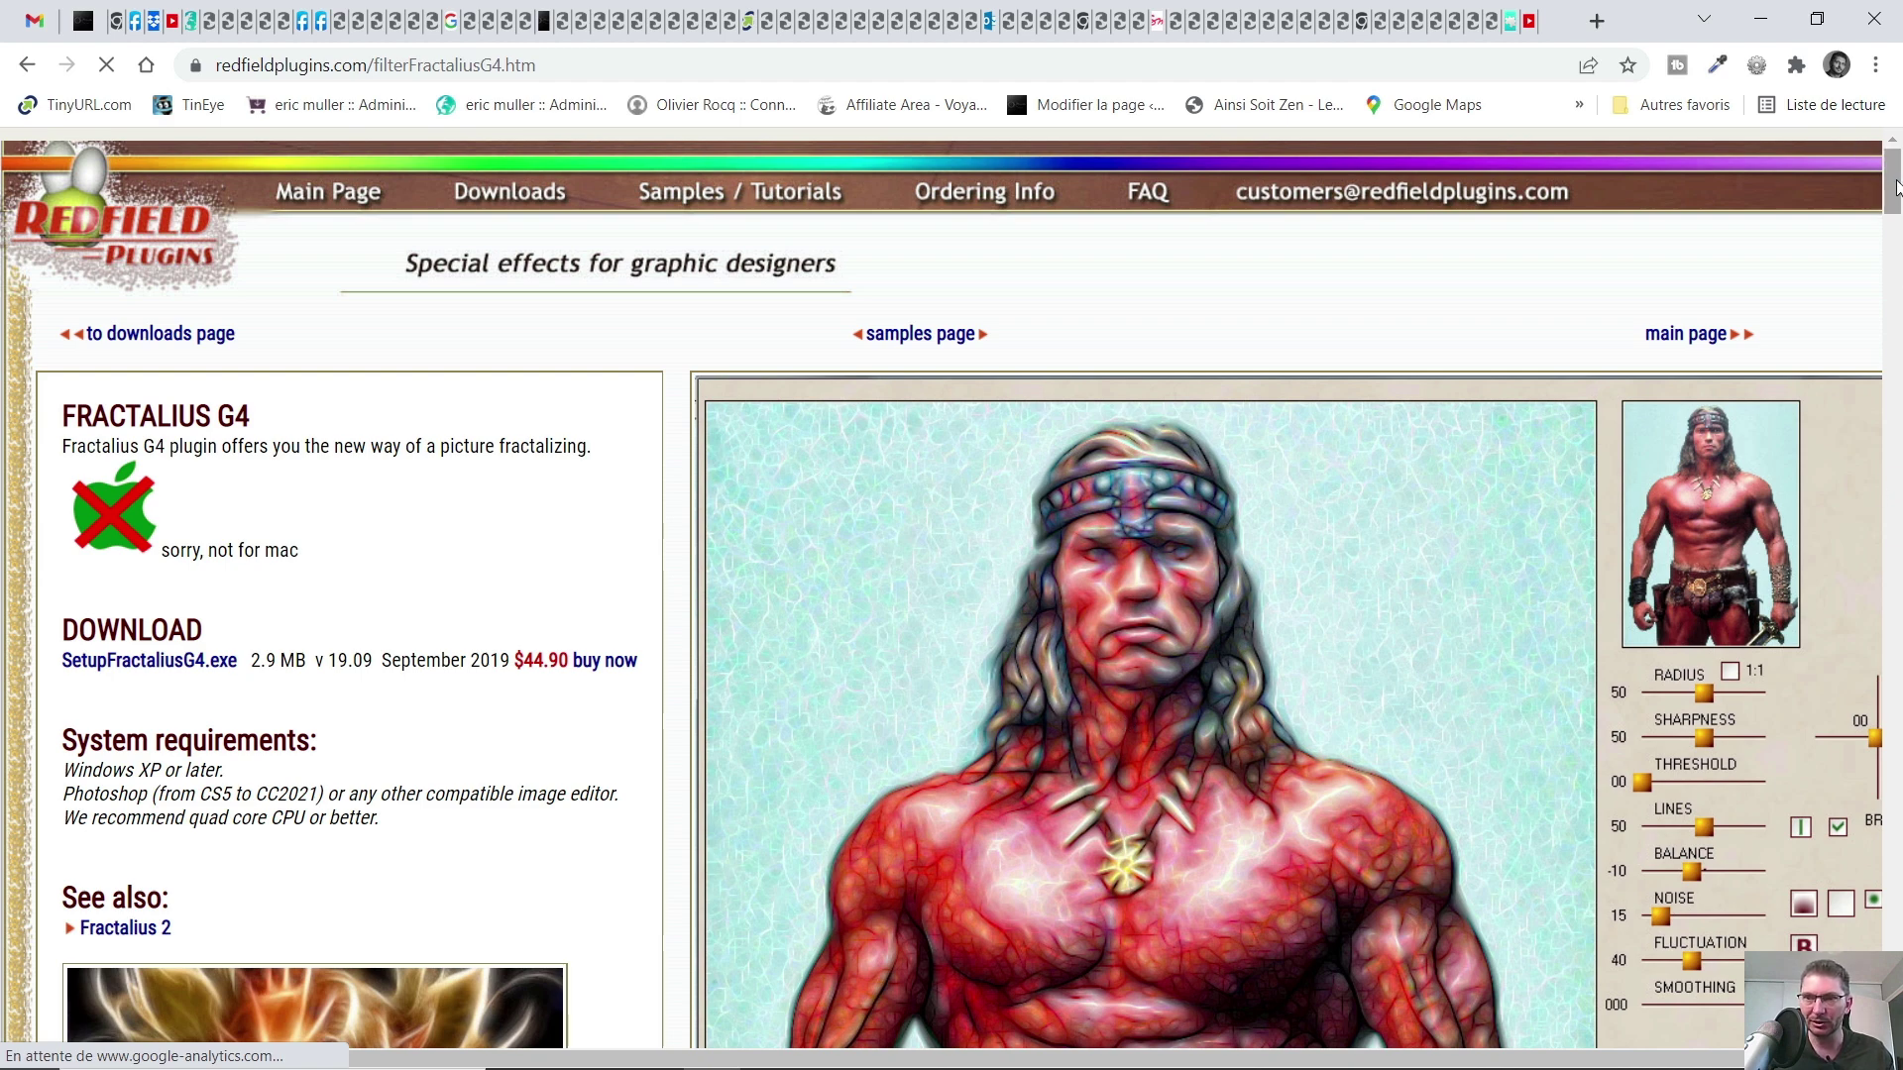
scroll(1895, 186, down, 5)
scroll(1895, 186, up, 5)
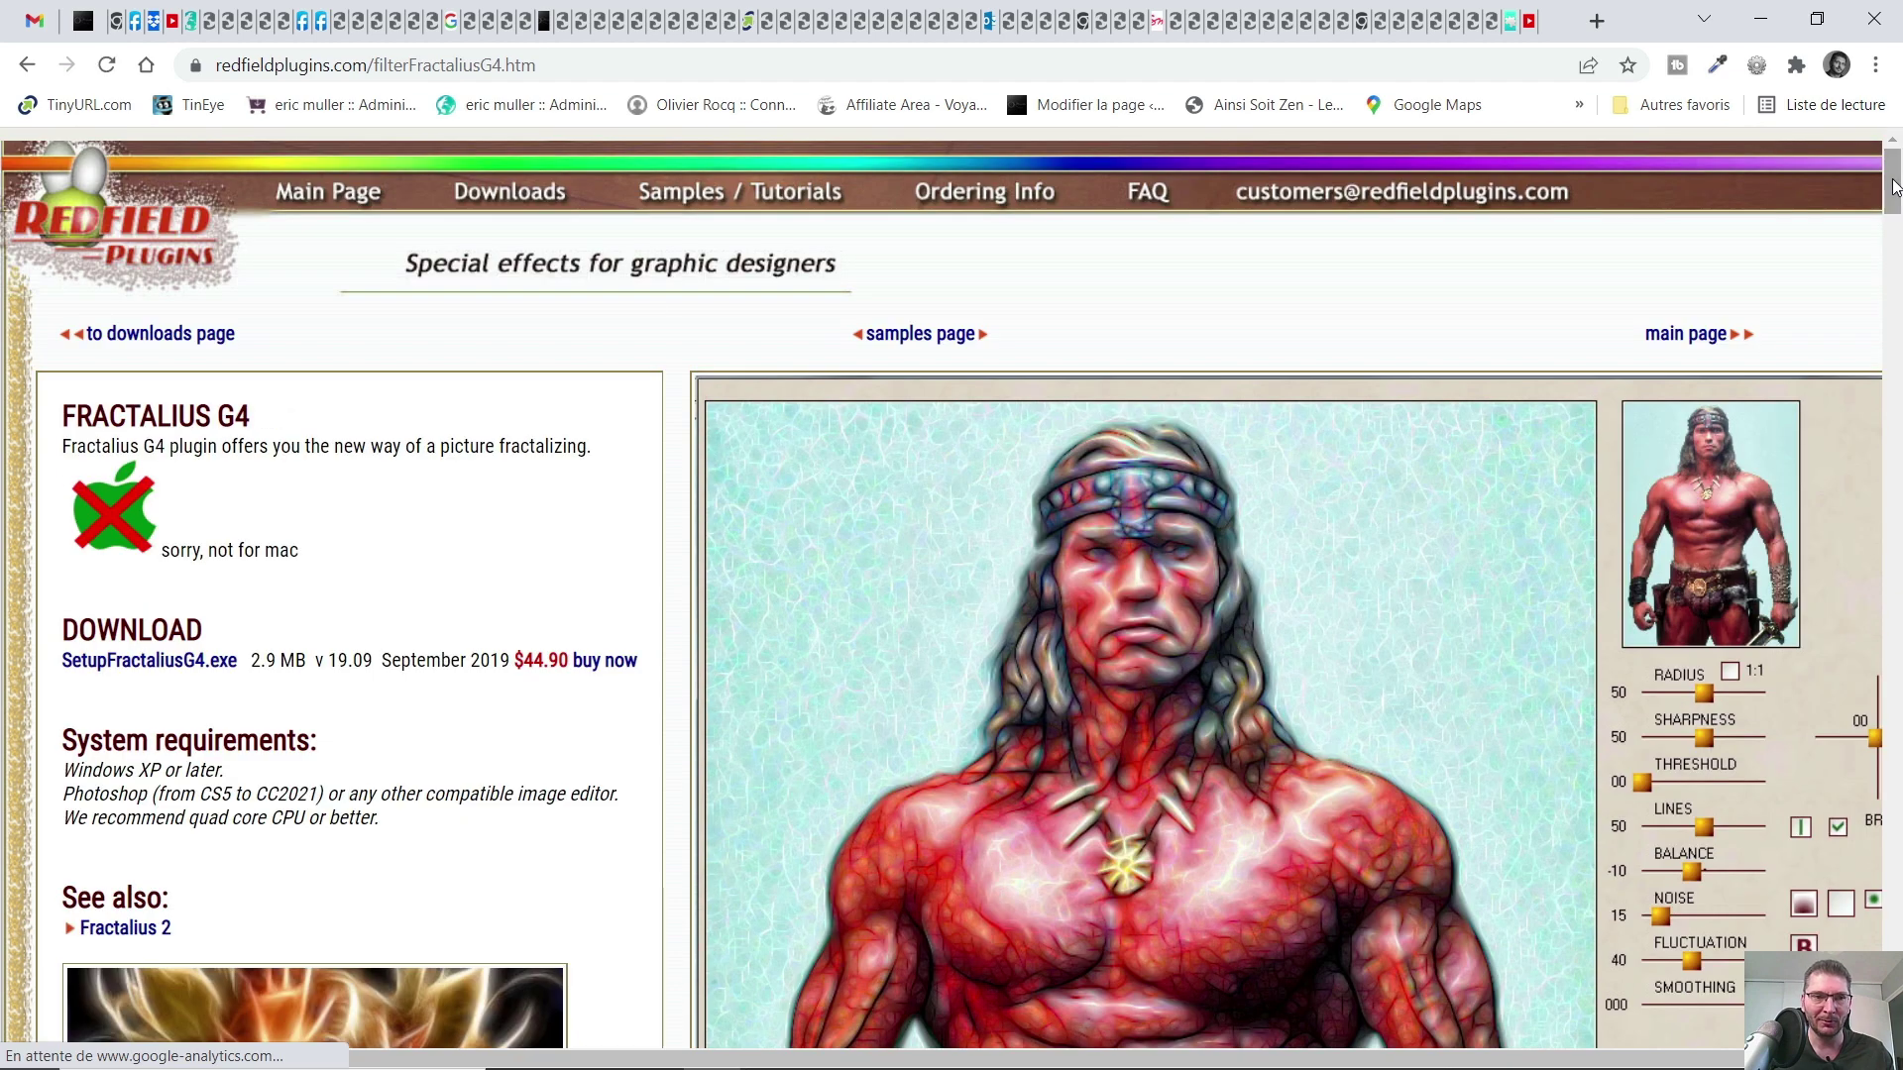
click(122, 335)
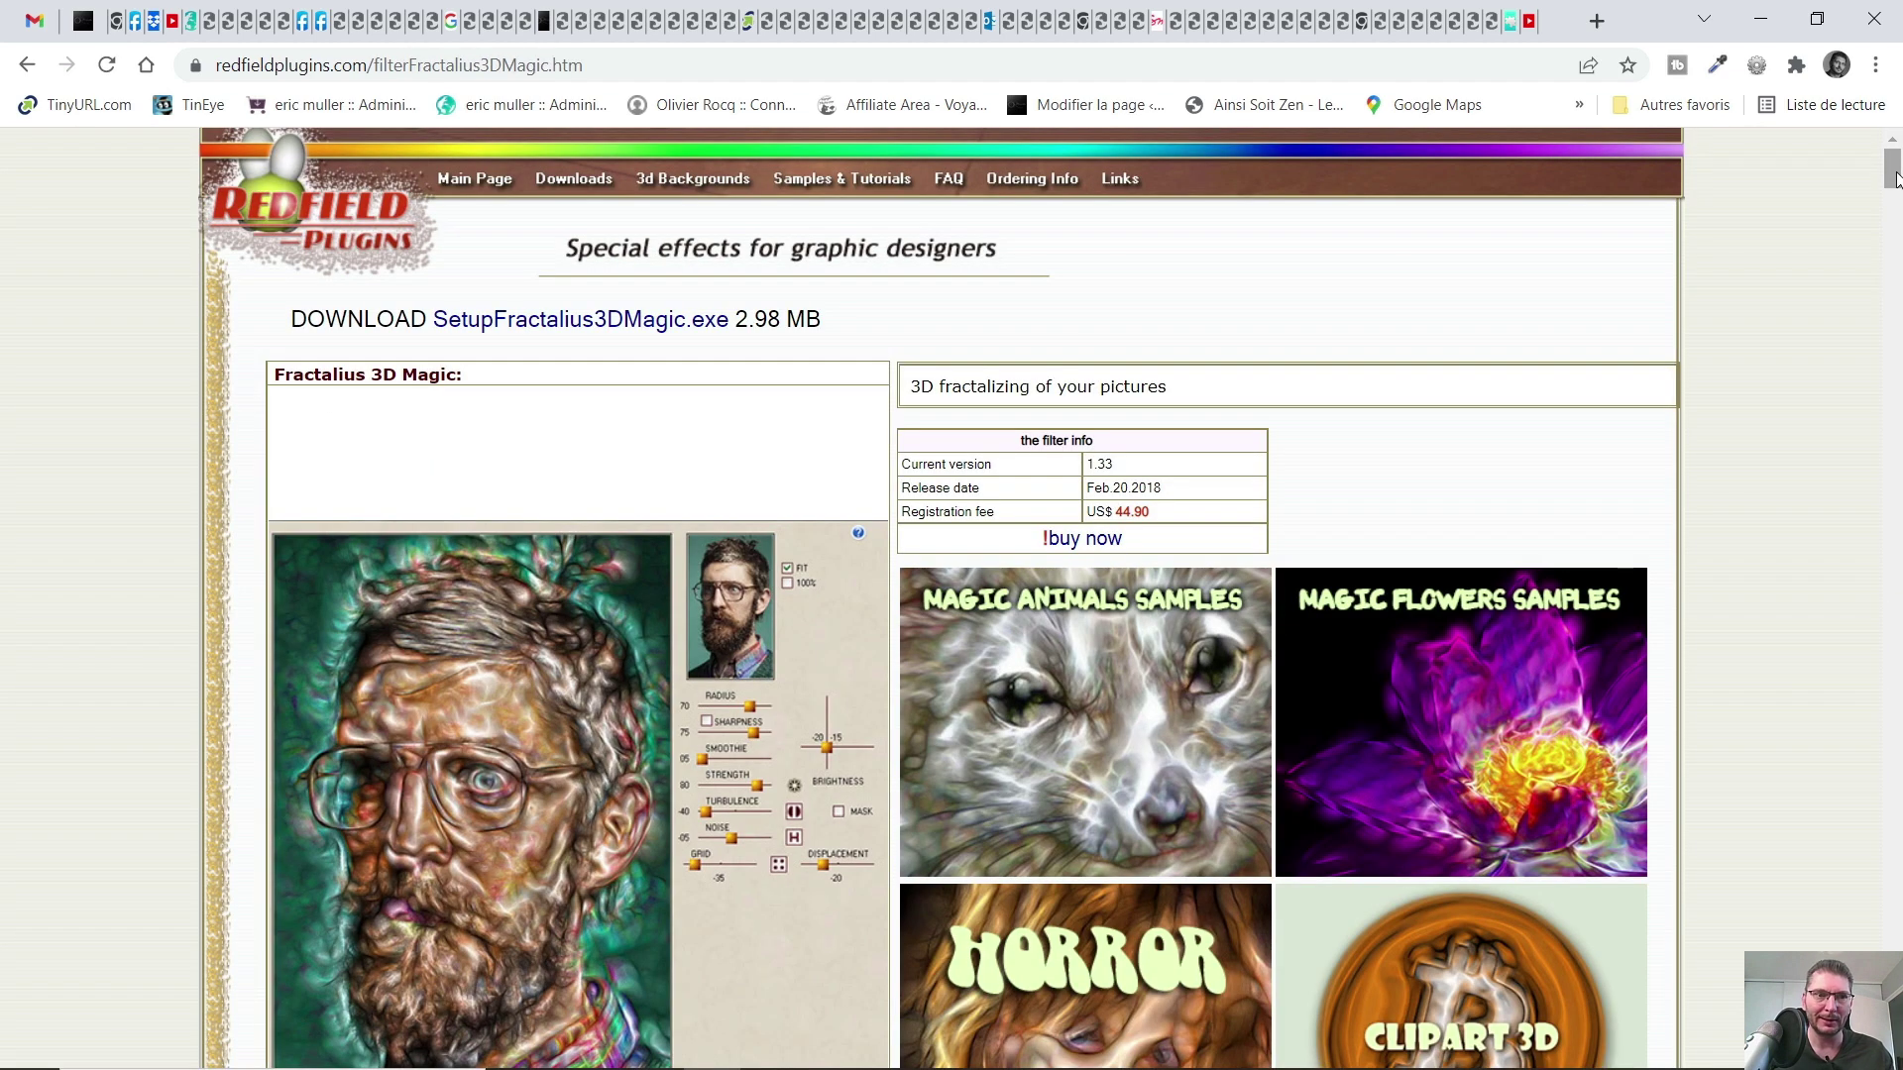
mouse_move(1896, 178)
mouse_down()
mouse_move(1894, 216)
mouse_move(1893, 179)
mouse_up()
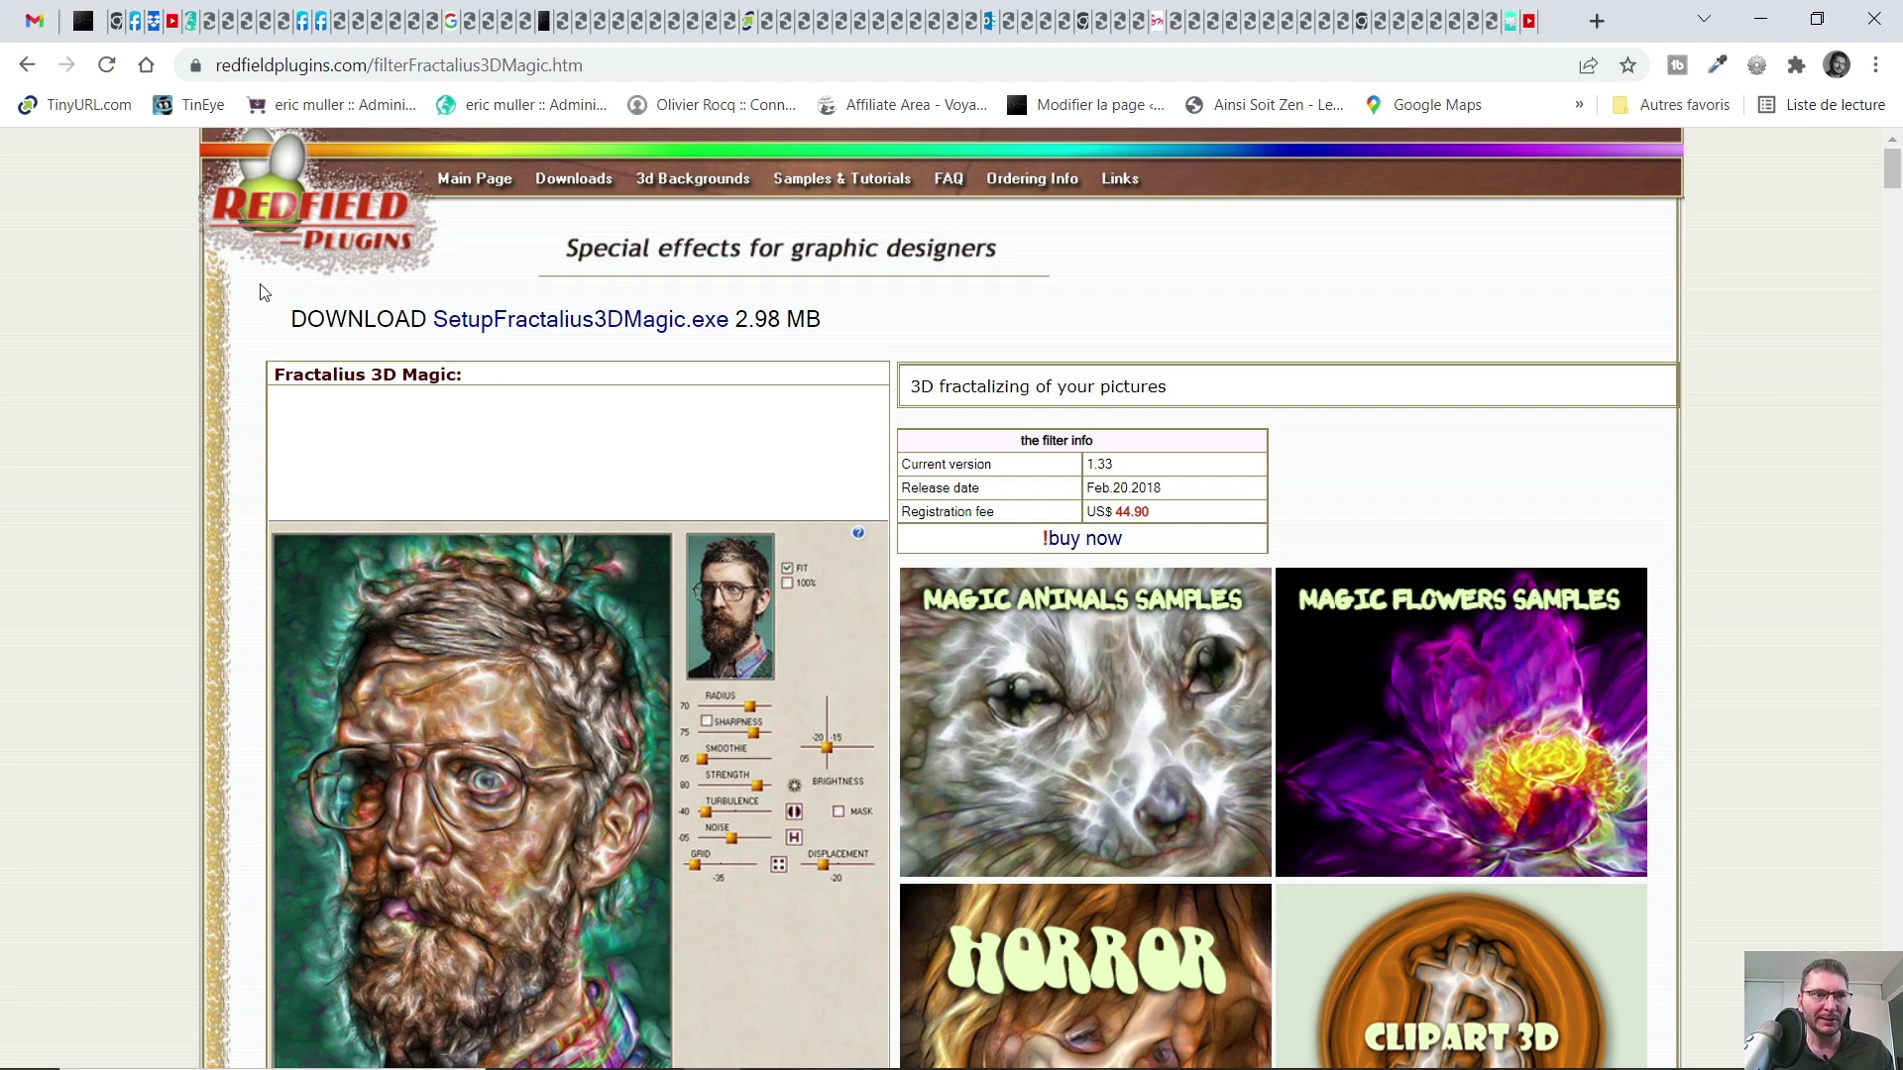
click(25, 65)
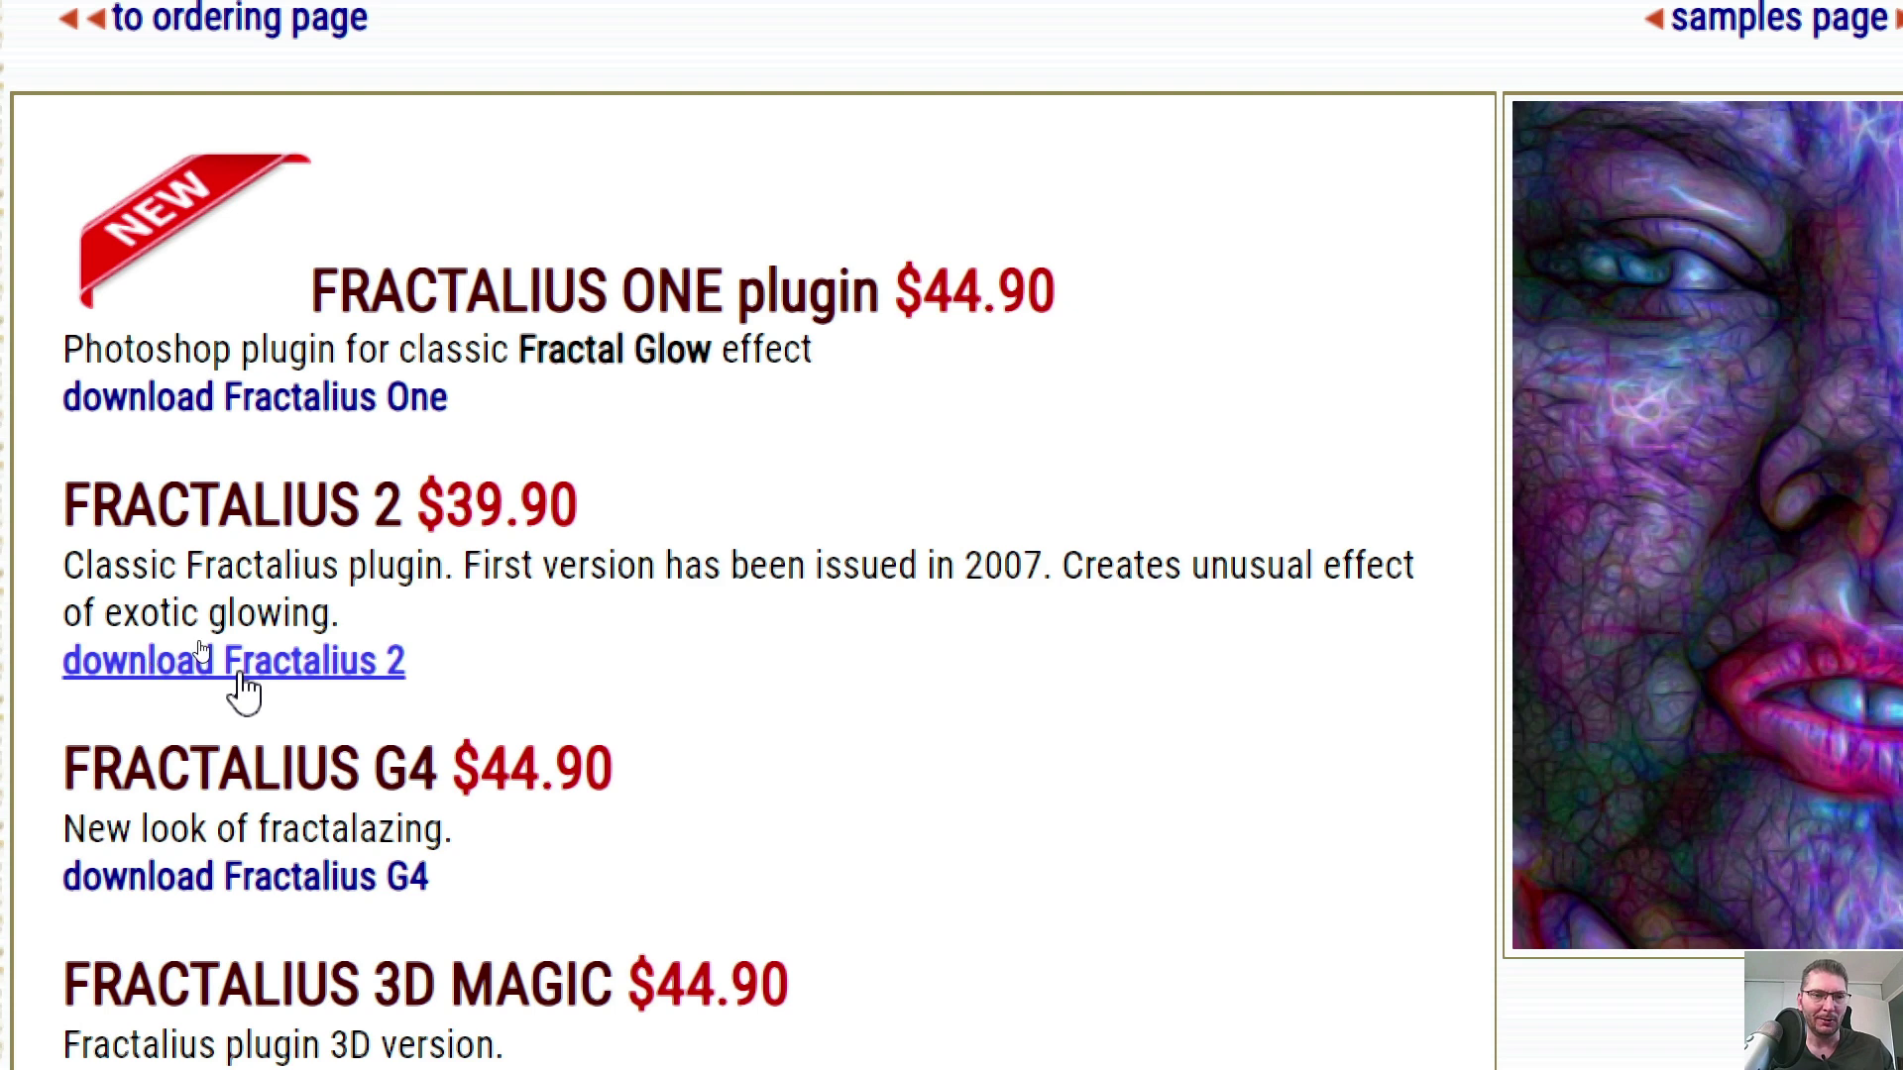
- Go to the Fractalius 2 download page and save SetupFractalius.exe to the Data (D:) drive
drag(447, 516, 628, 519)
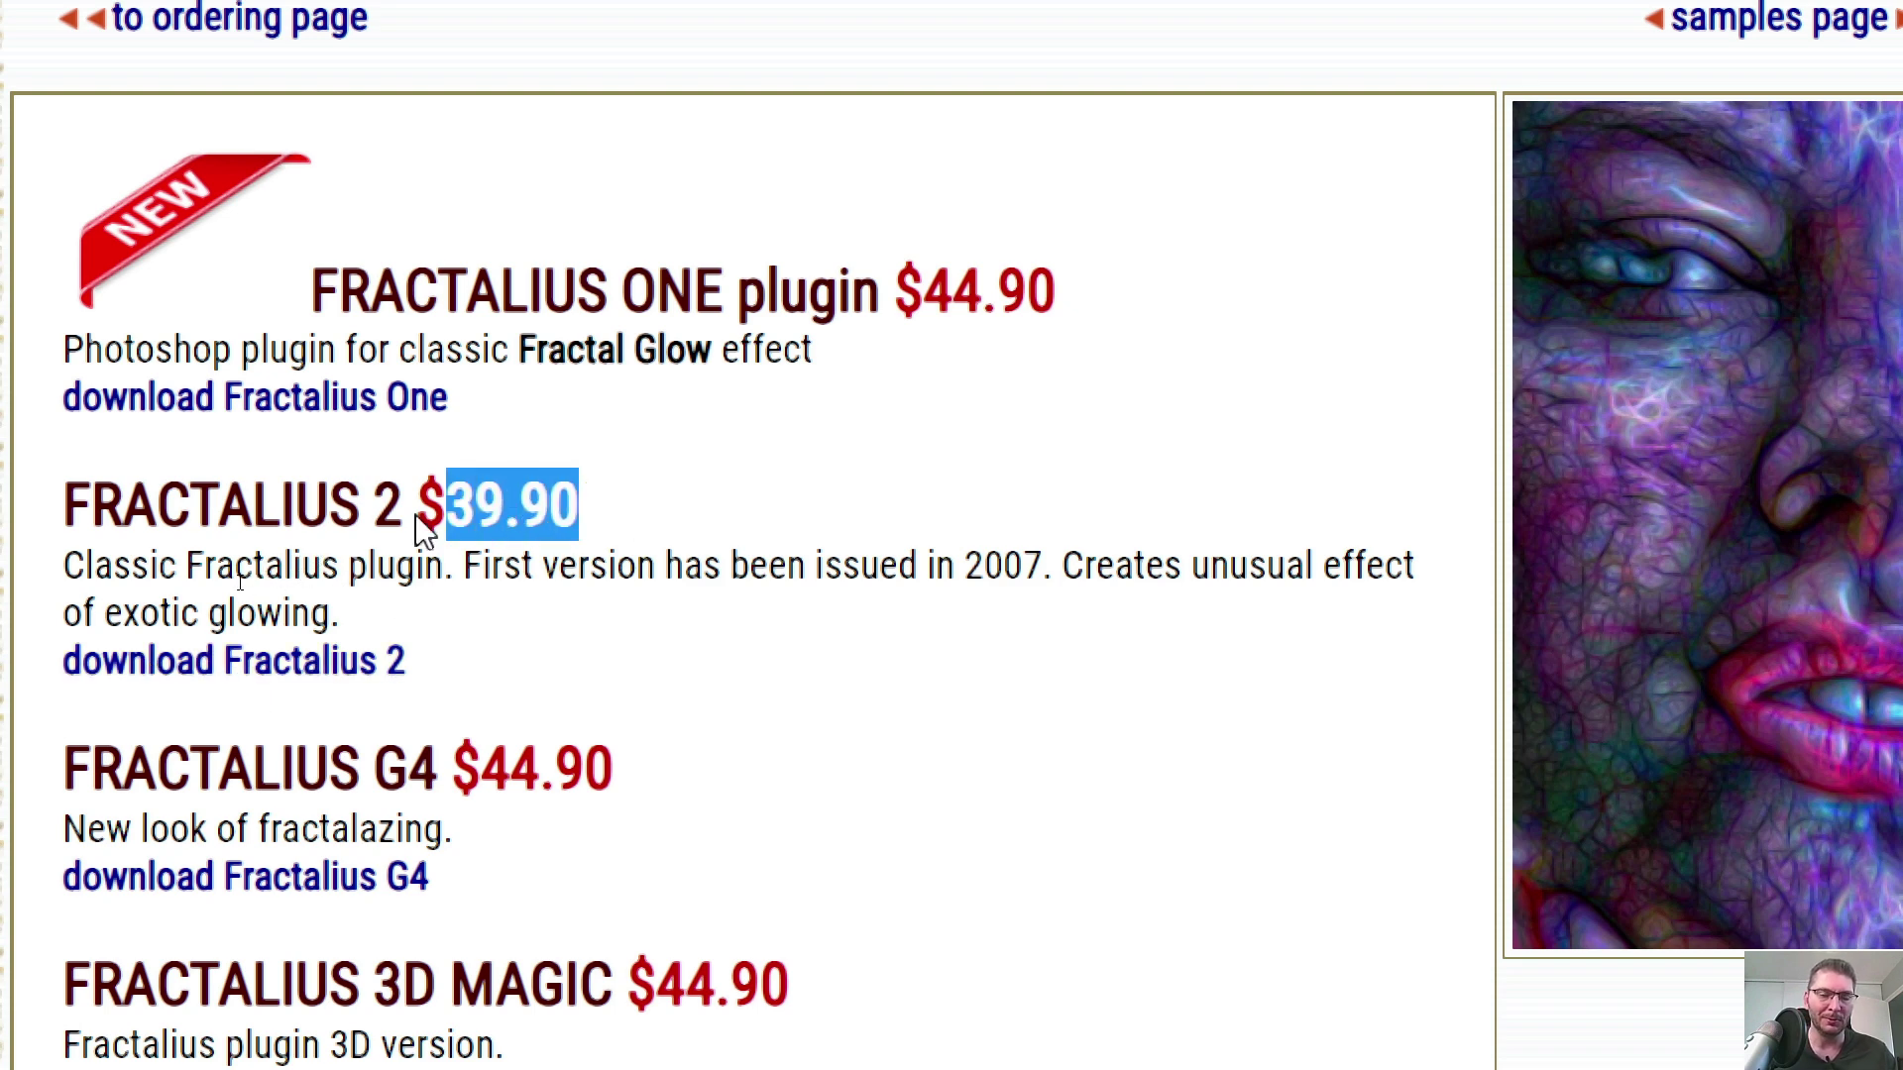
click(238, 672)
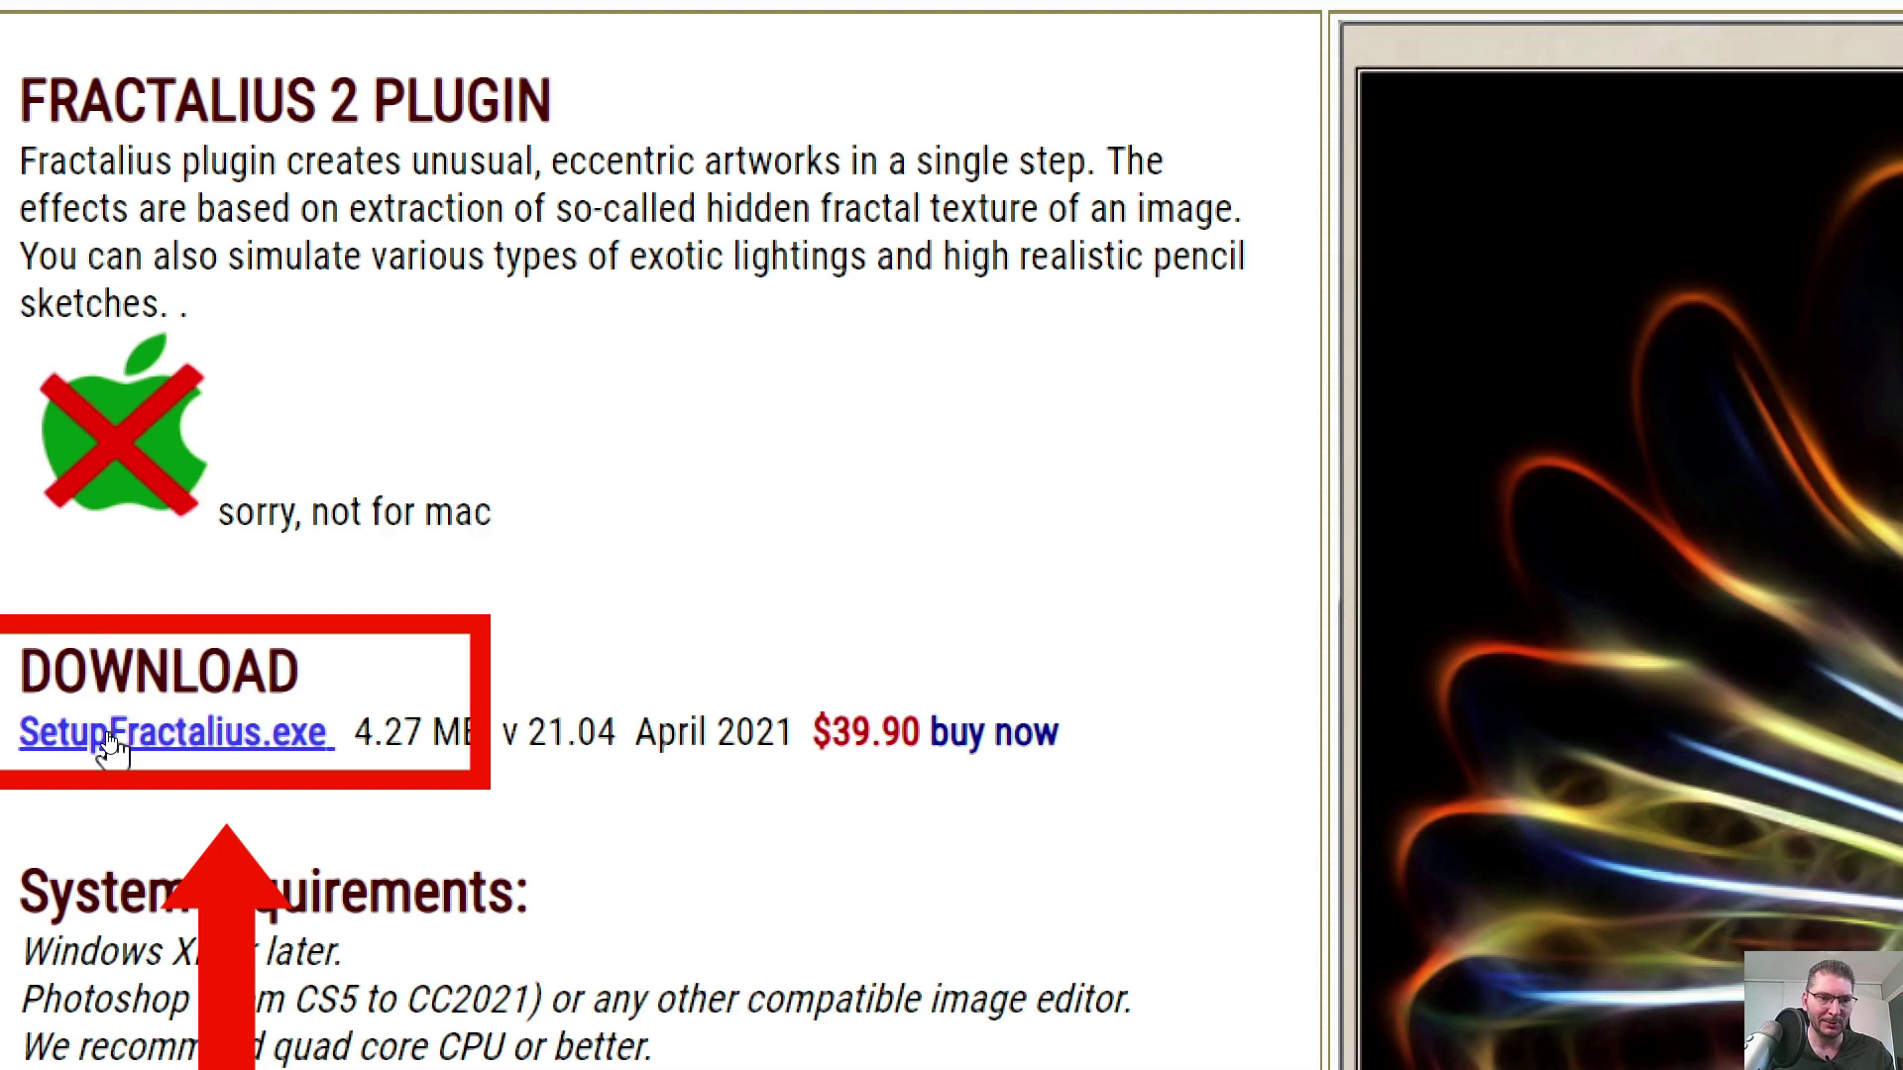
click(188, 733)
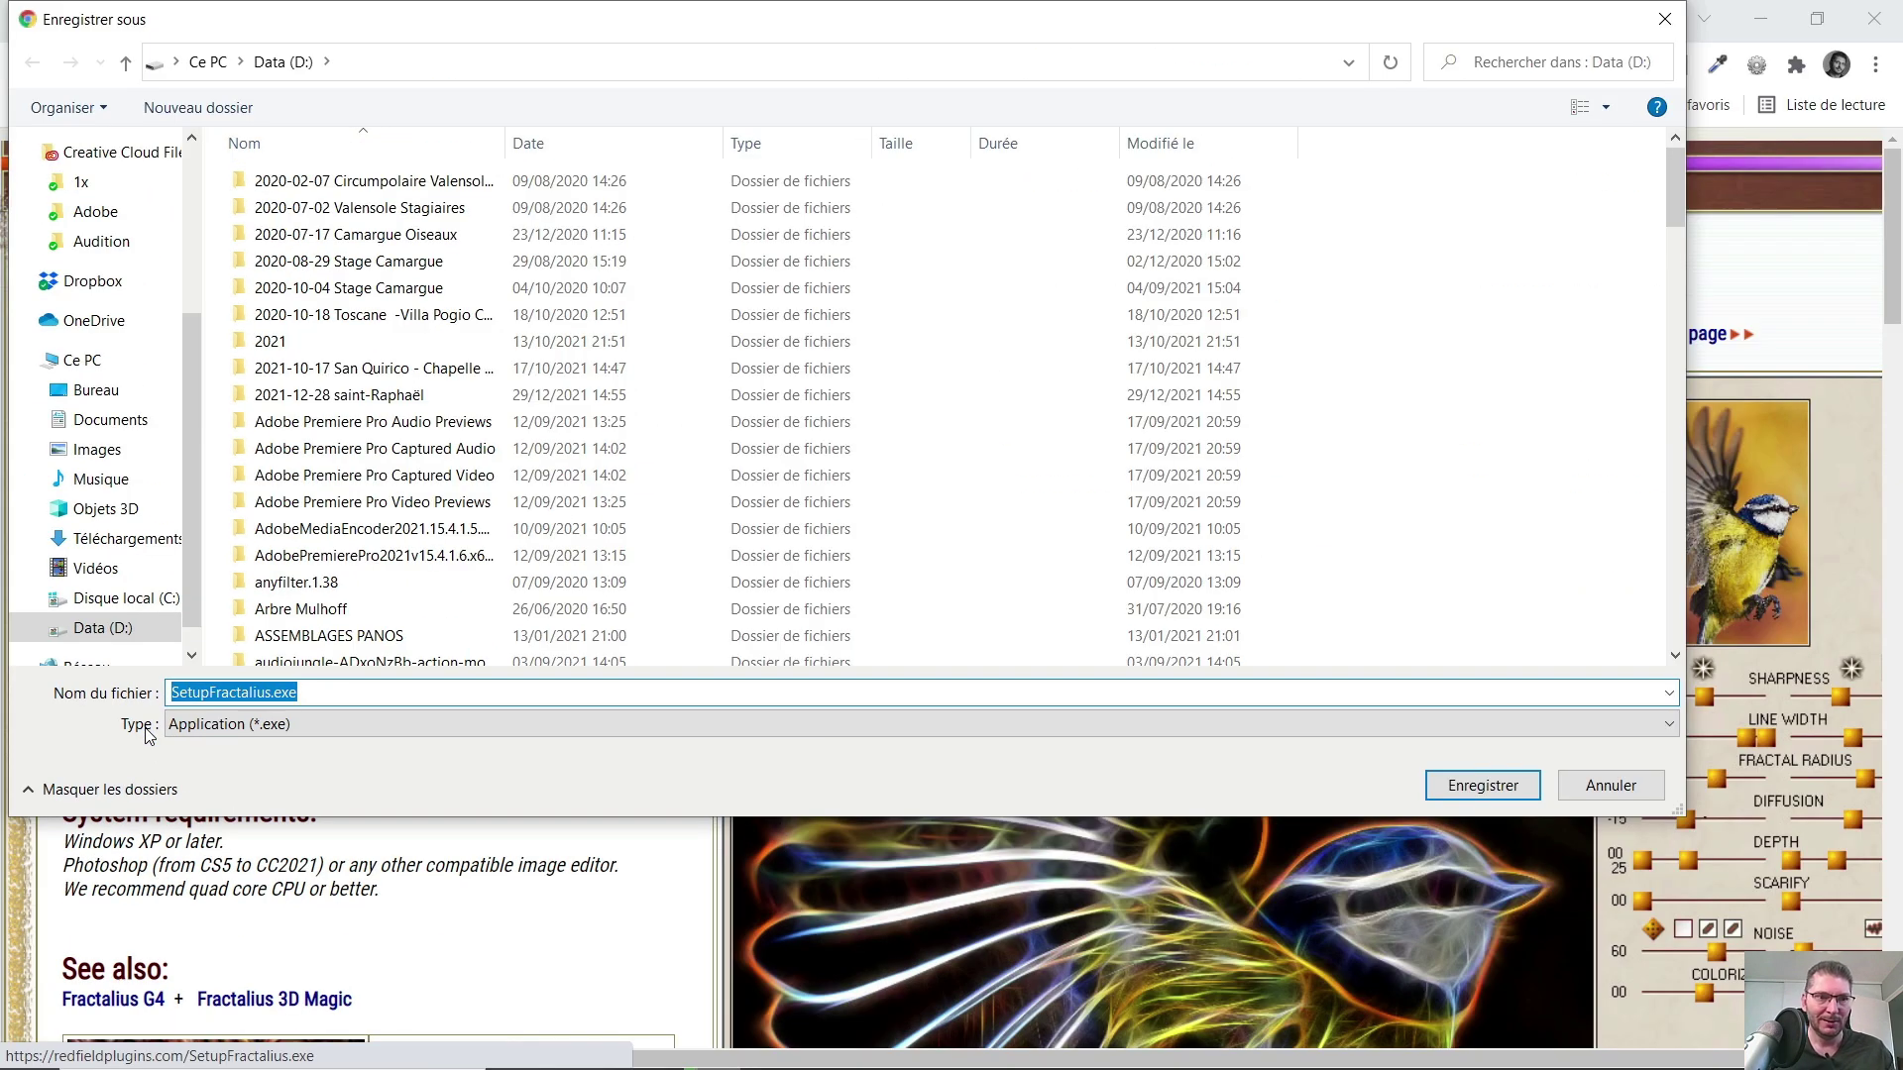
click(1480, 787)
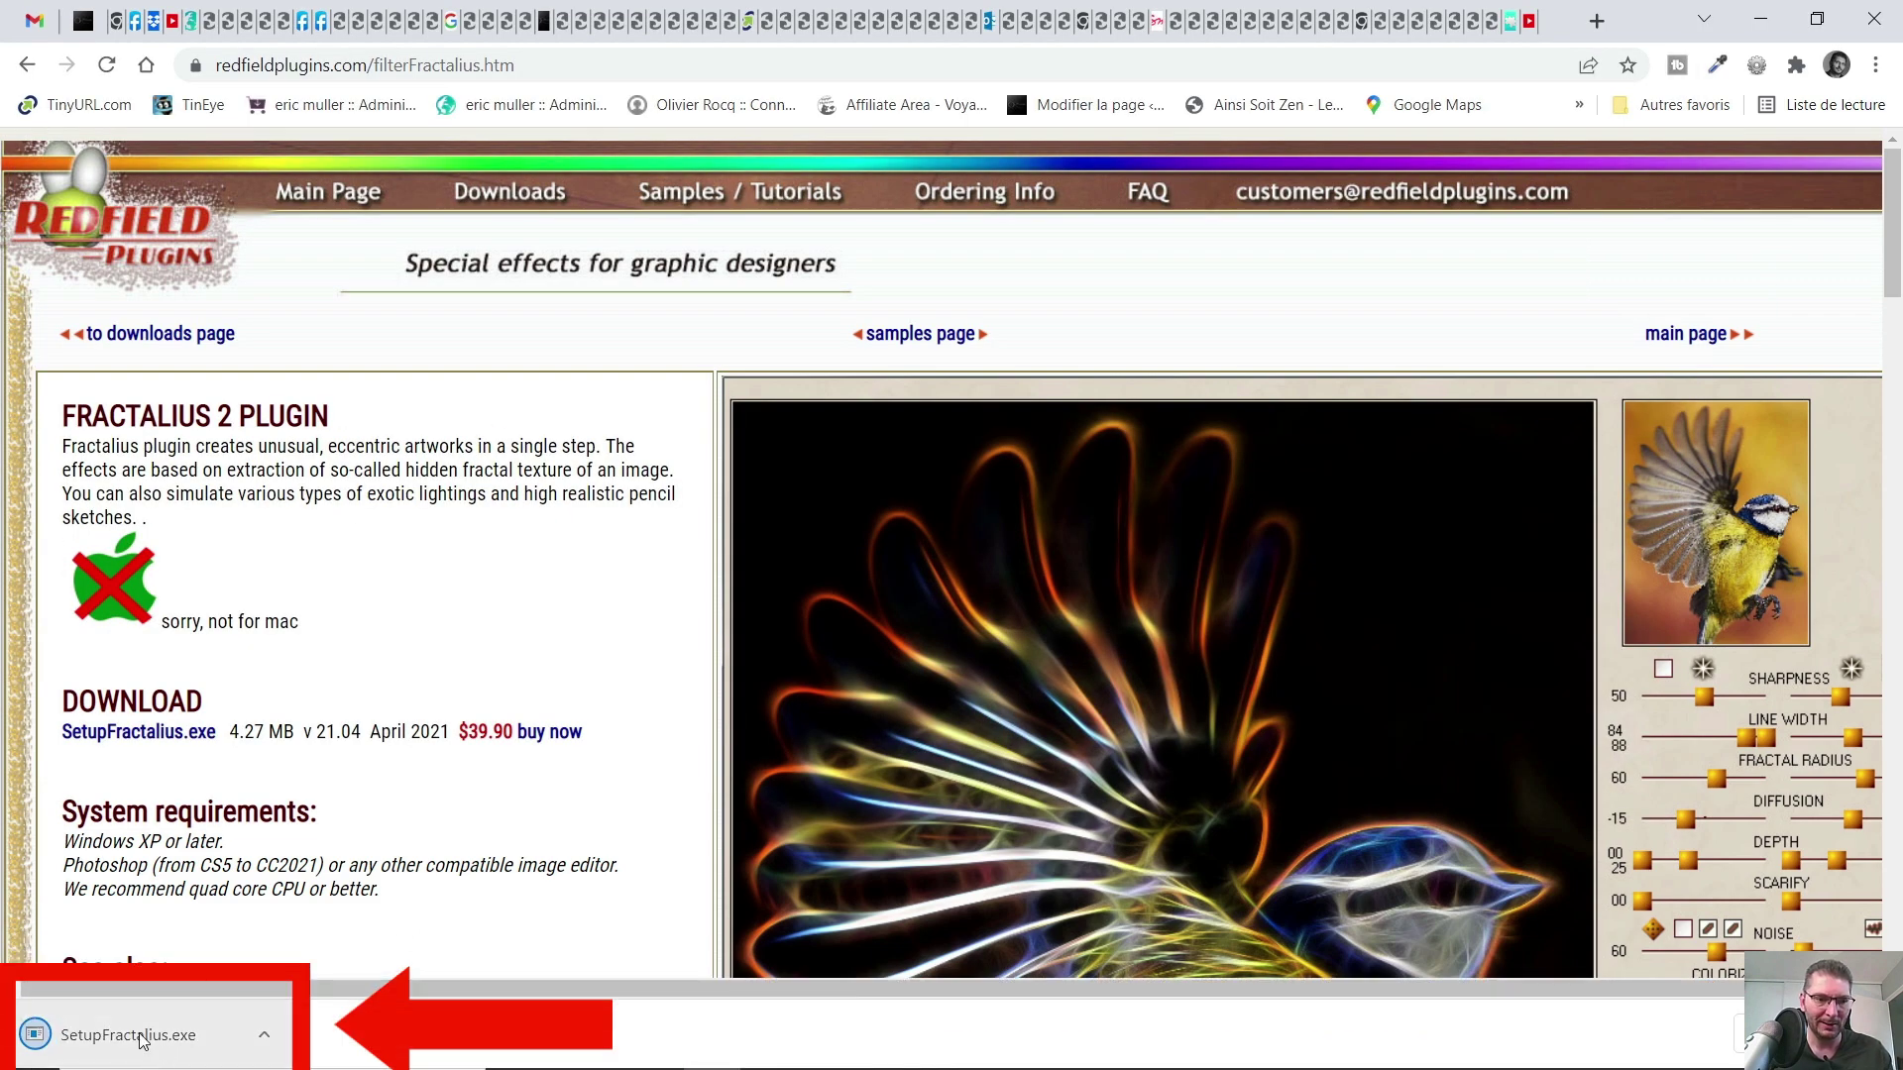
- Try to install Fractalius by running the downloaded SetupFractalius.exe without administrator rights
click(151, 1048)
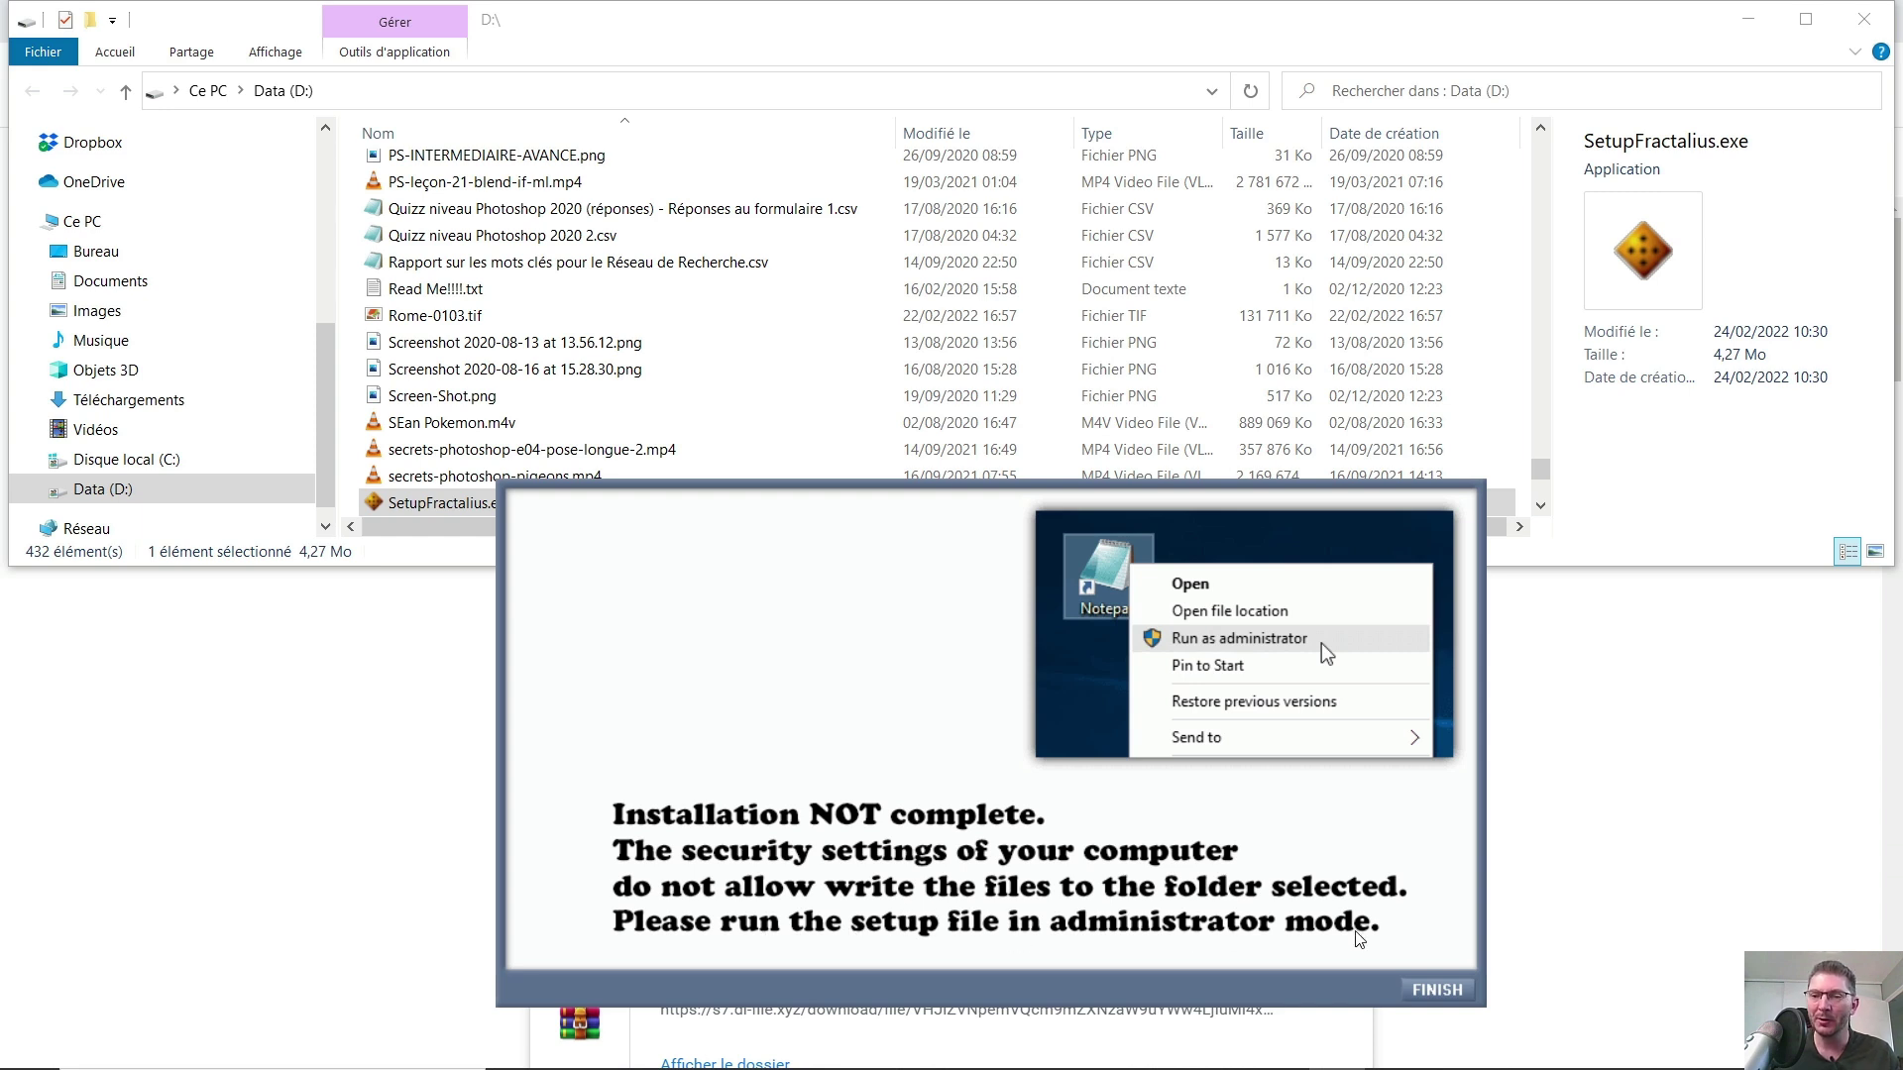
click(1437, 991)
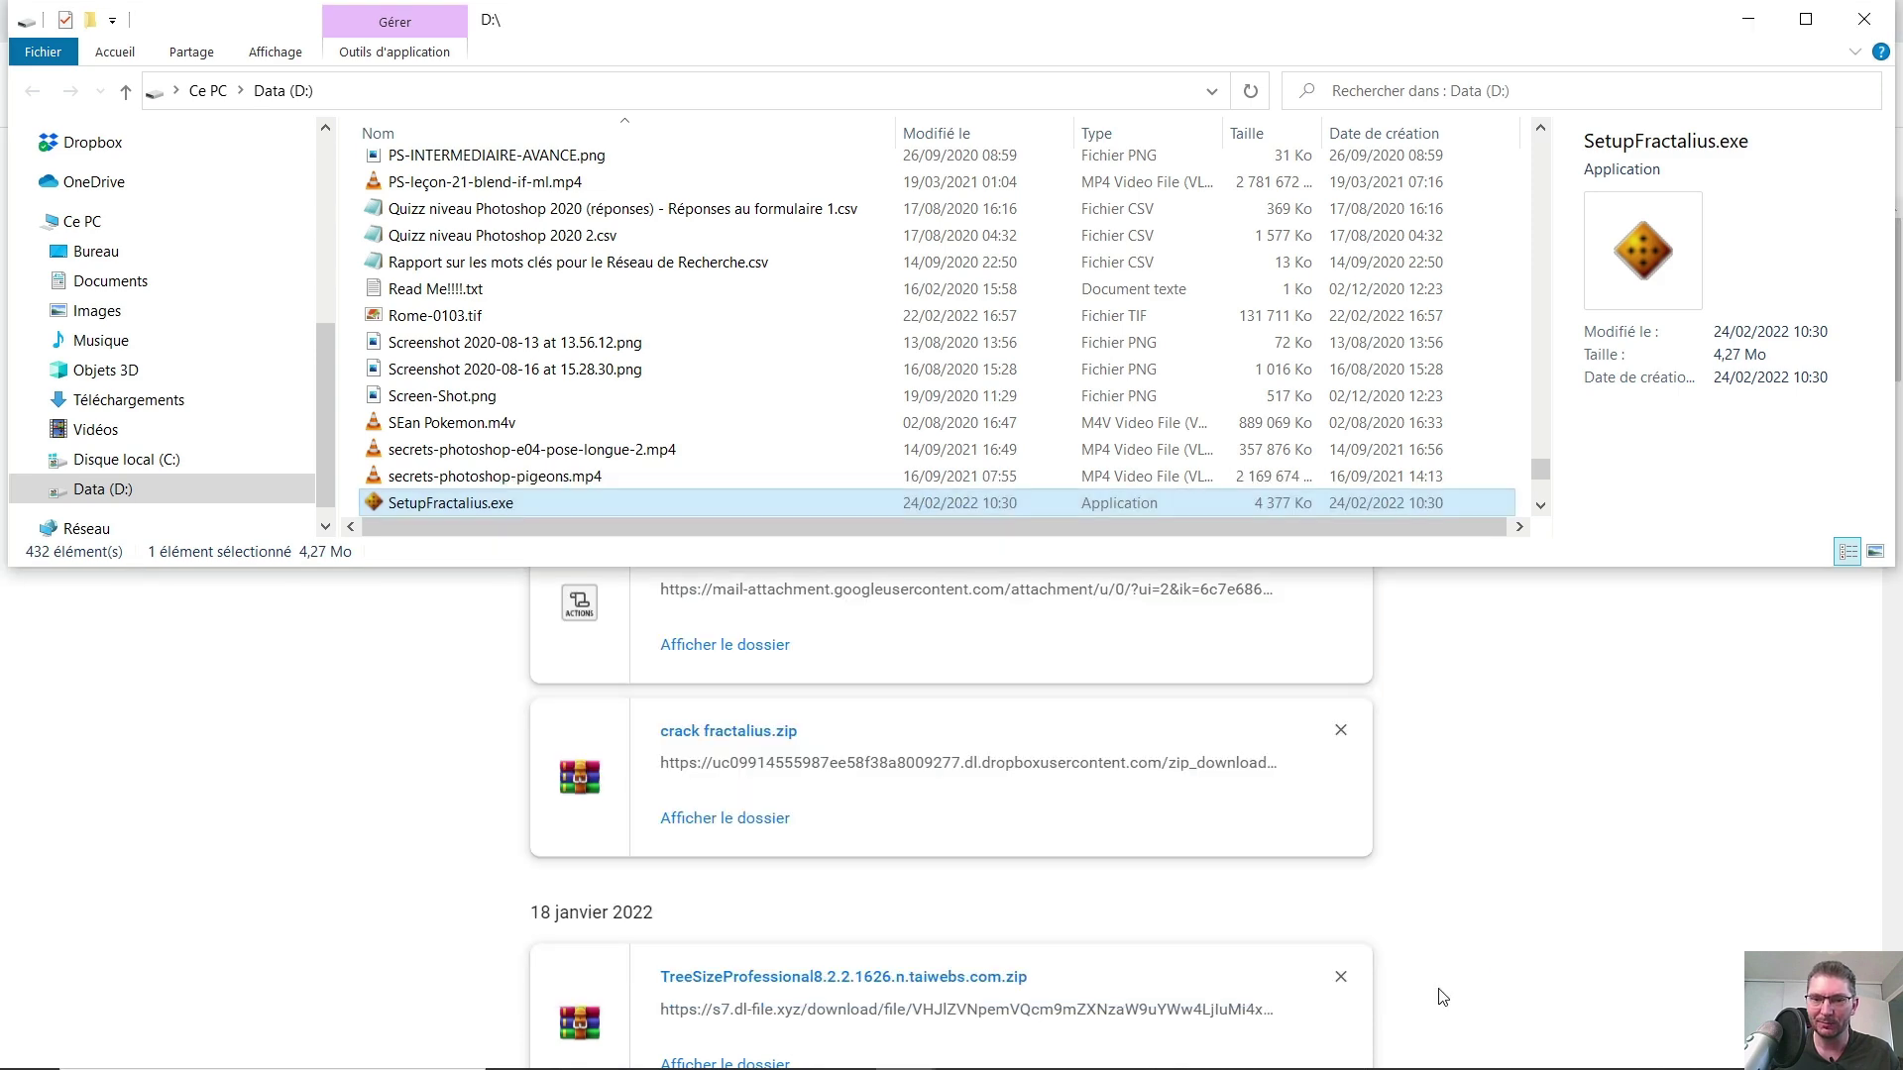
- Run SetupFractalius.exe as administrator and install the plugin into C:\Program Files\Adobe\Adobe Photoshop 2022\Plug-Ins\Redfield\
right_click(454, 503)
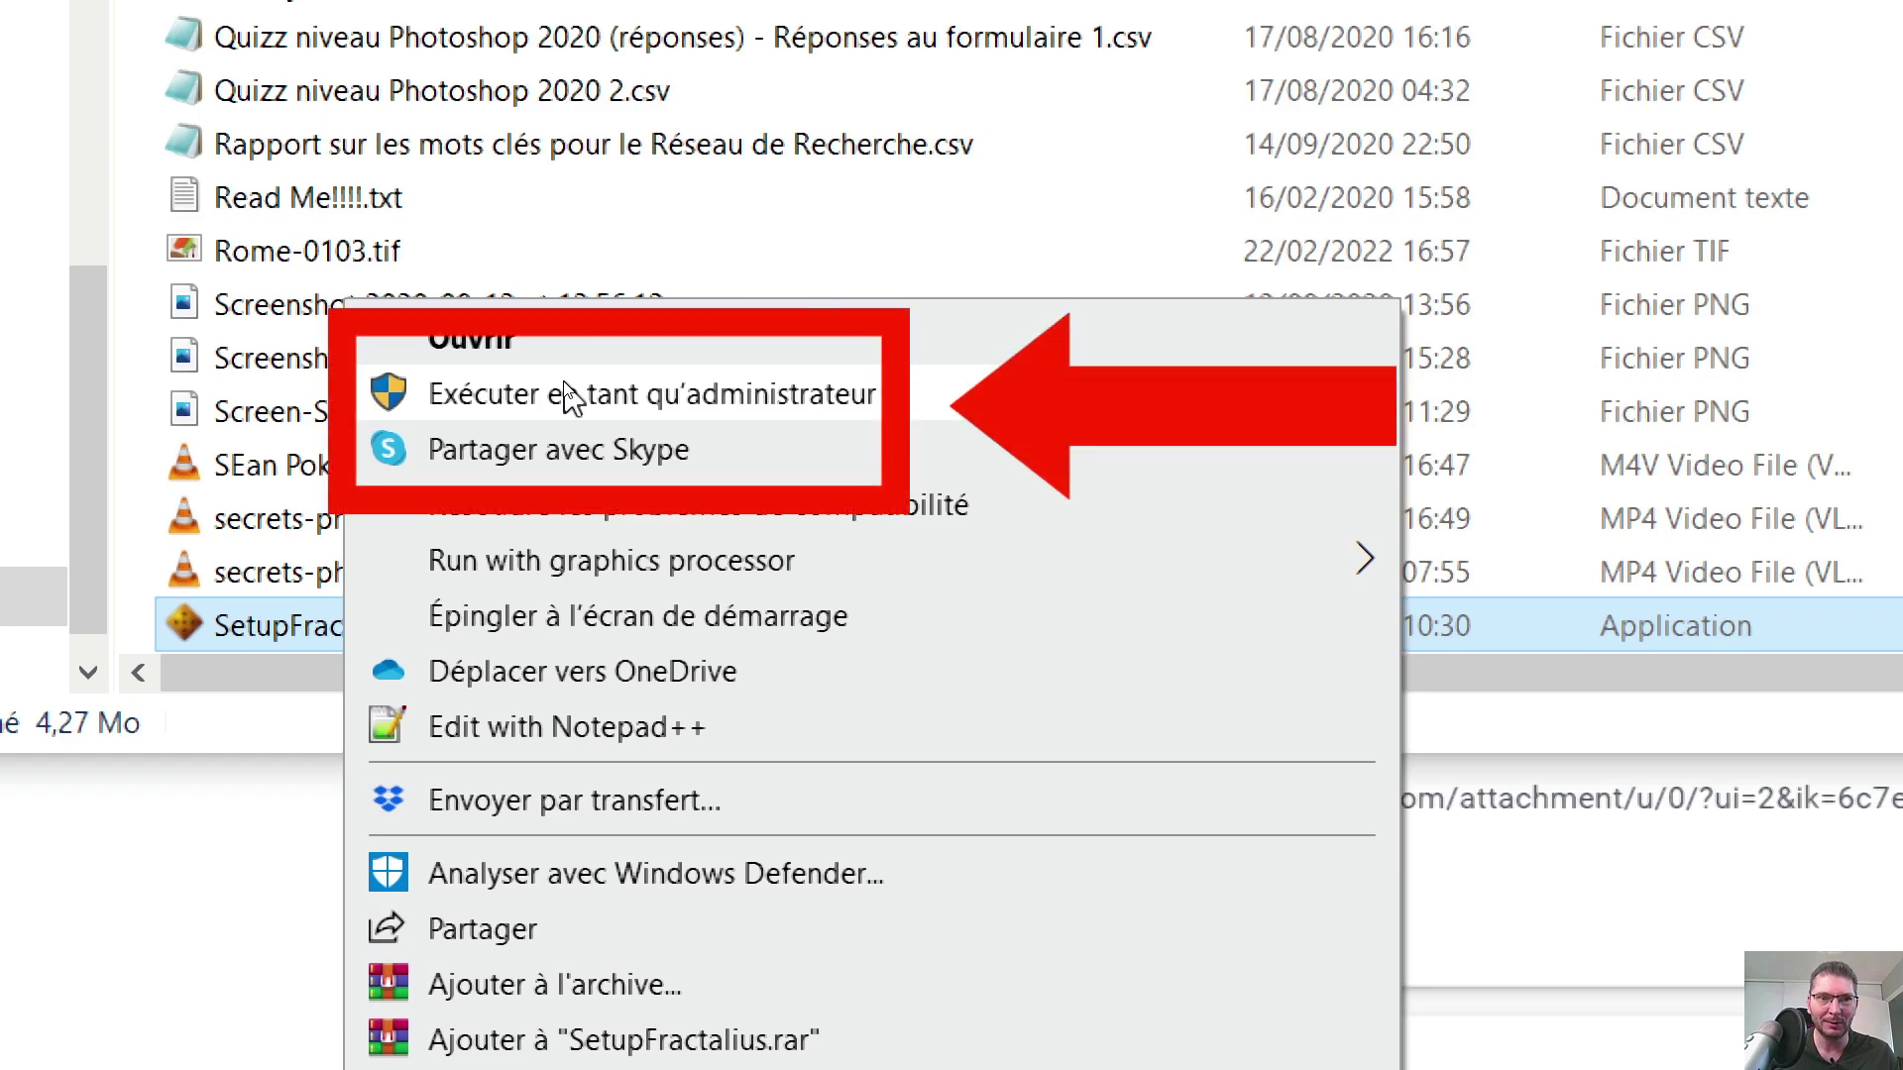
click(567, 397)
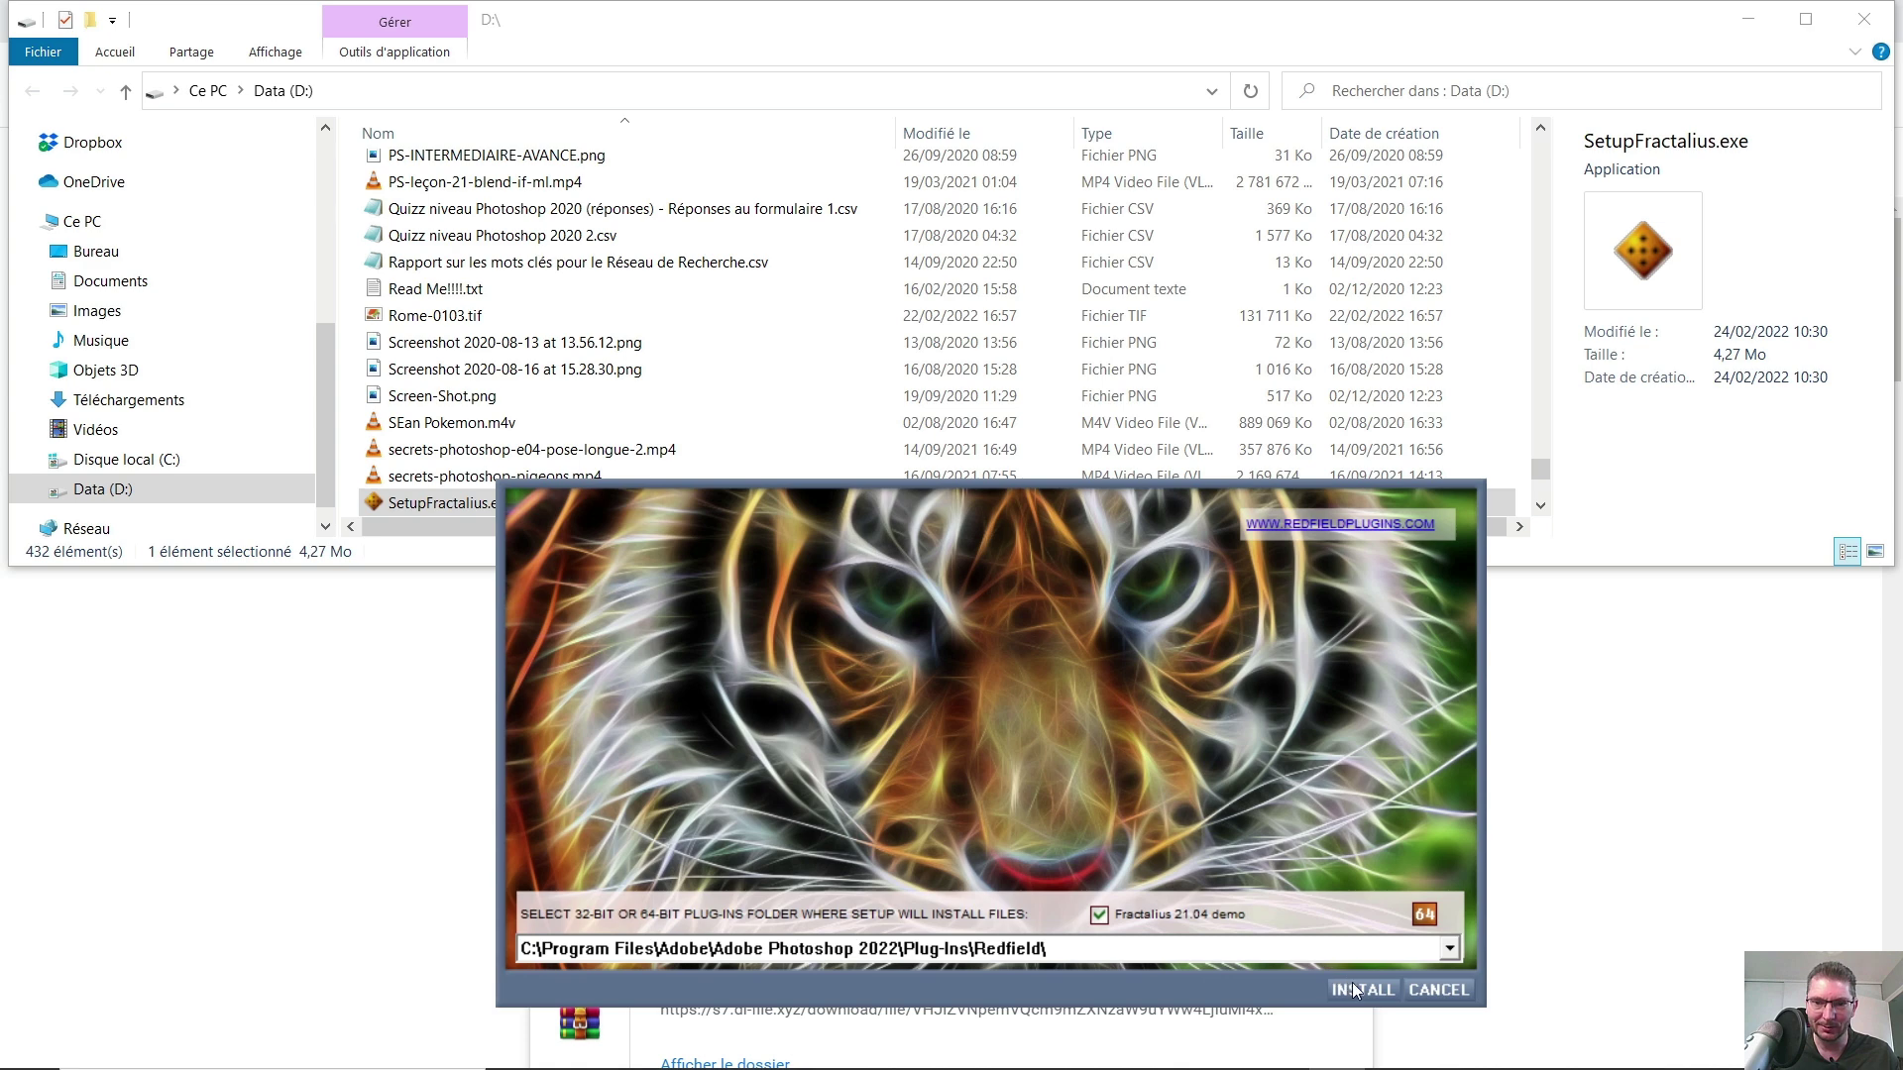
click(1354, 988)
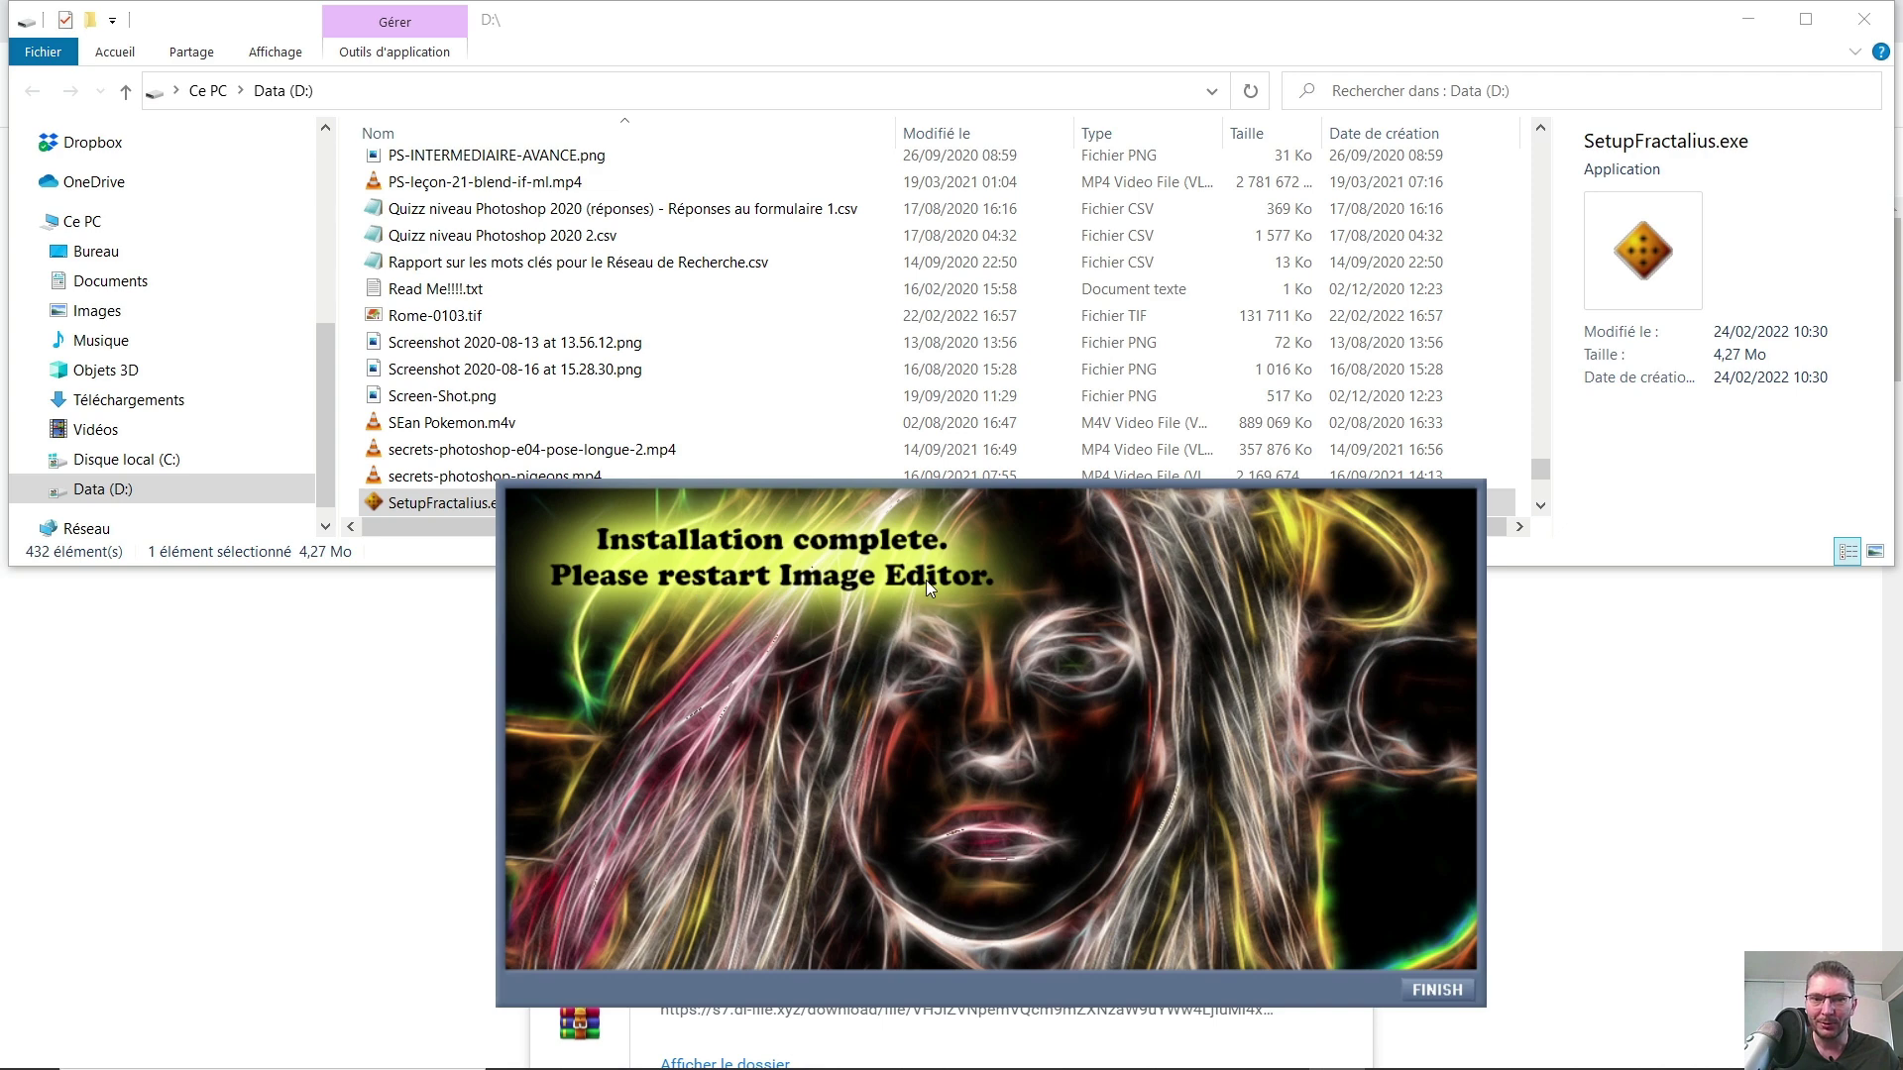
click(1433, 989)
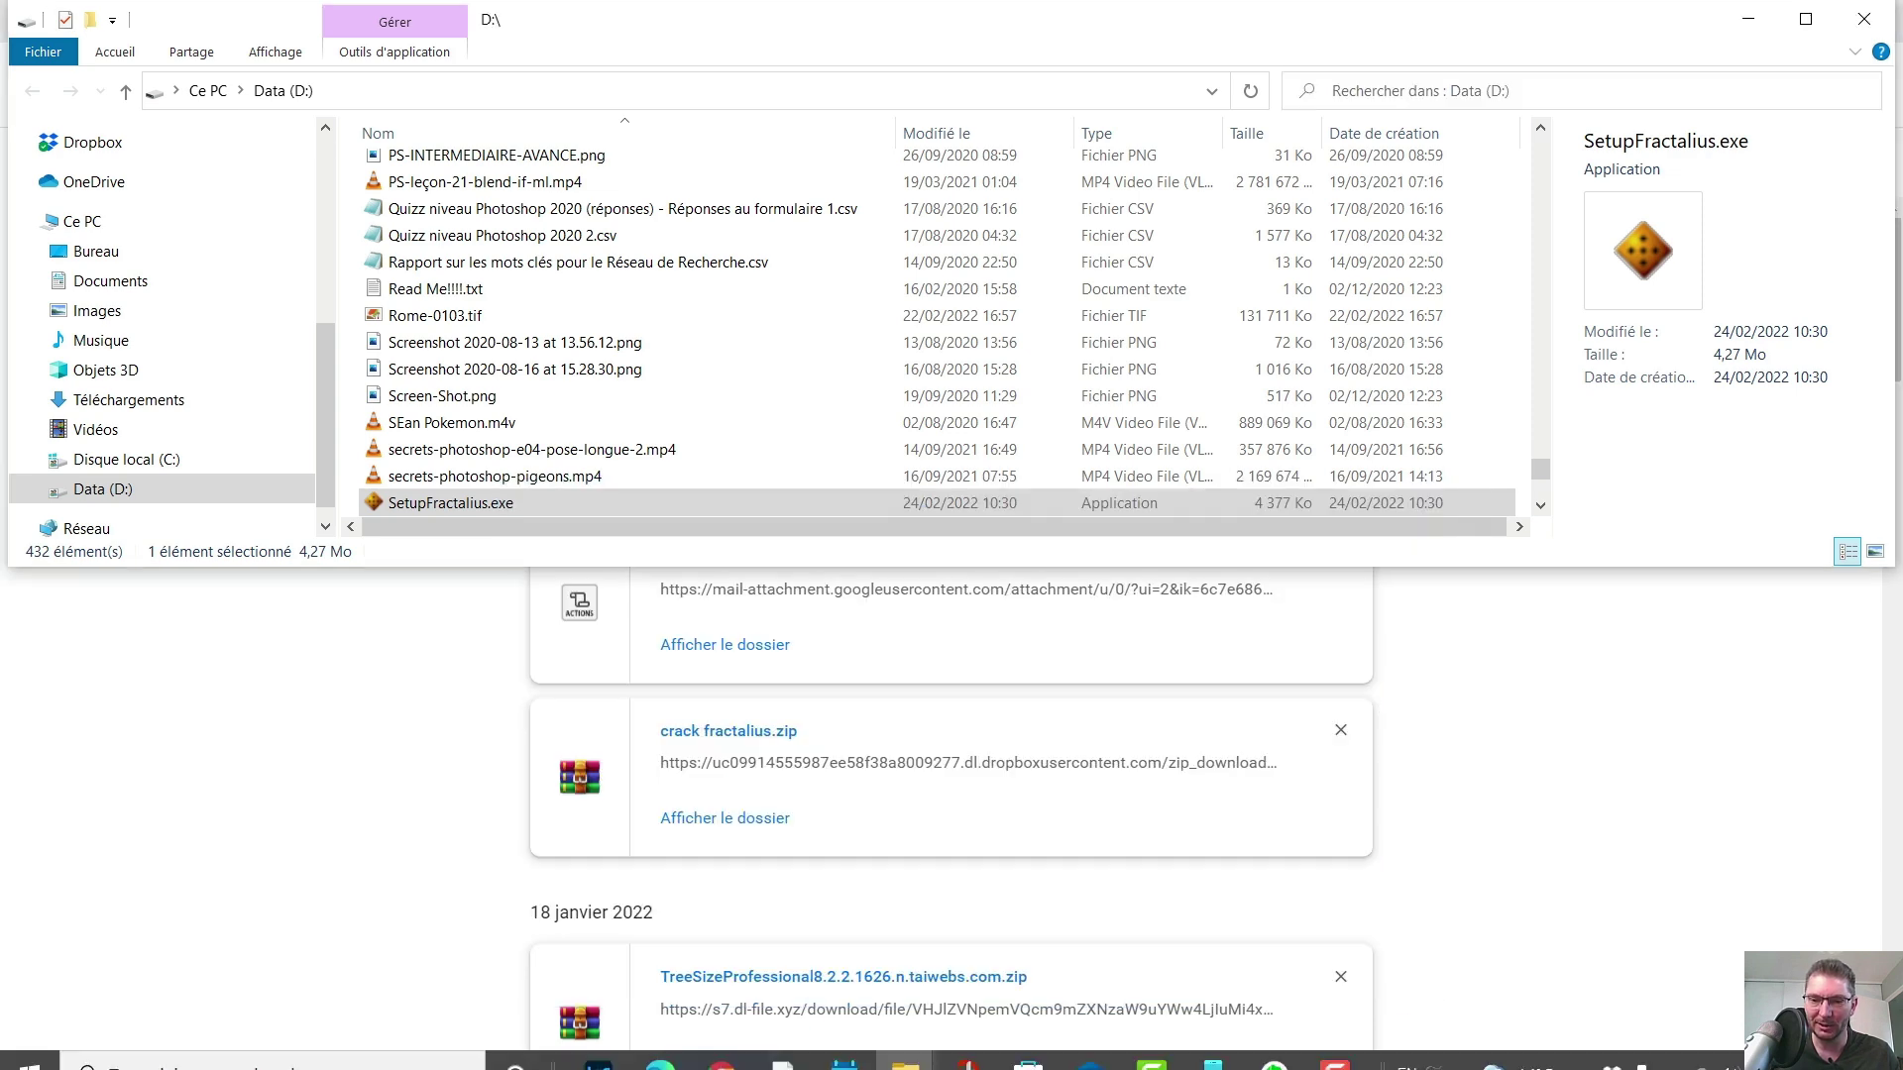
- Switch to Adobe Photoshop 2022 and open the recent image _DSC9694.jpg
key(super)
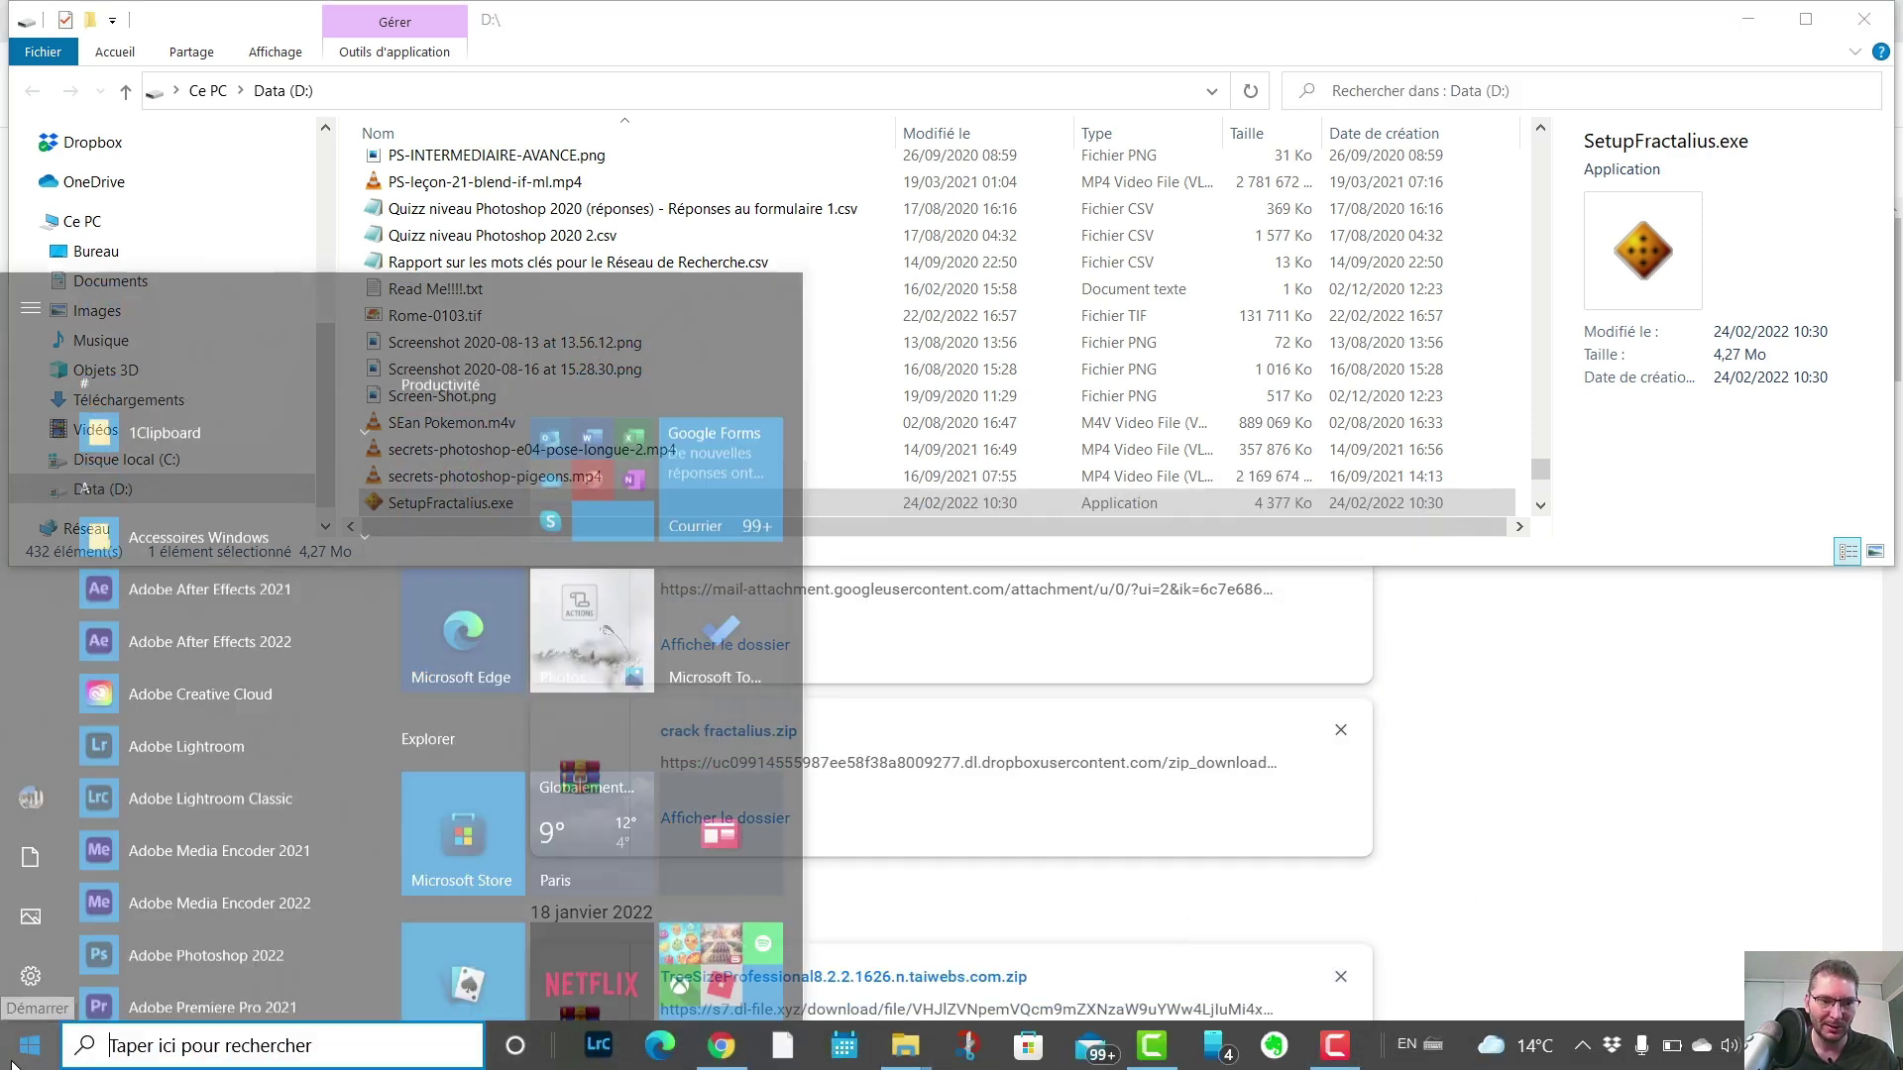
click(202, 751)
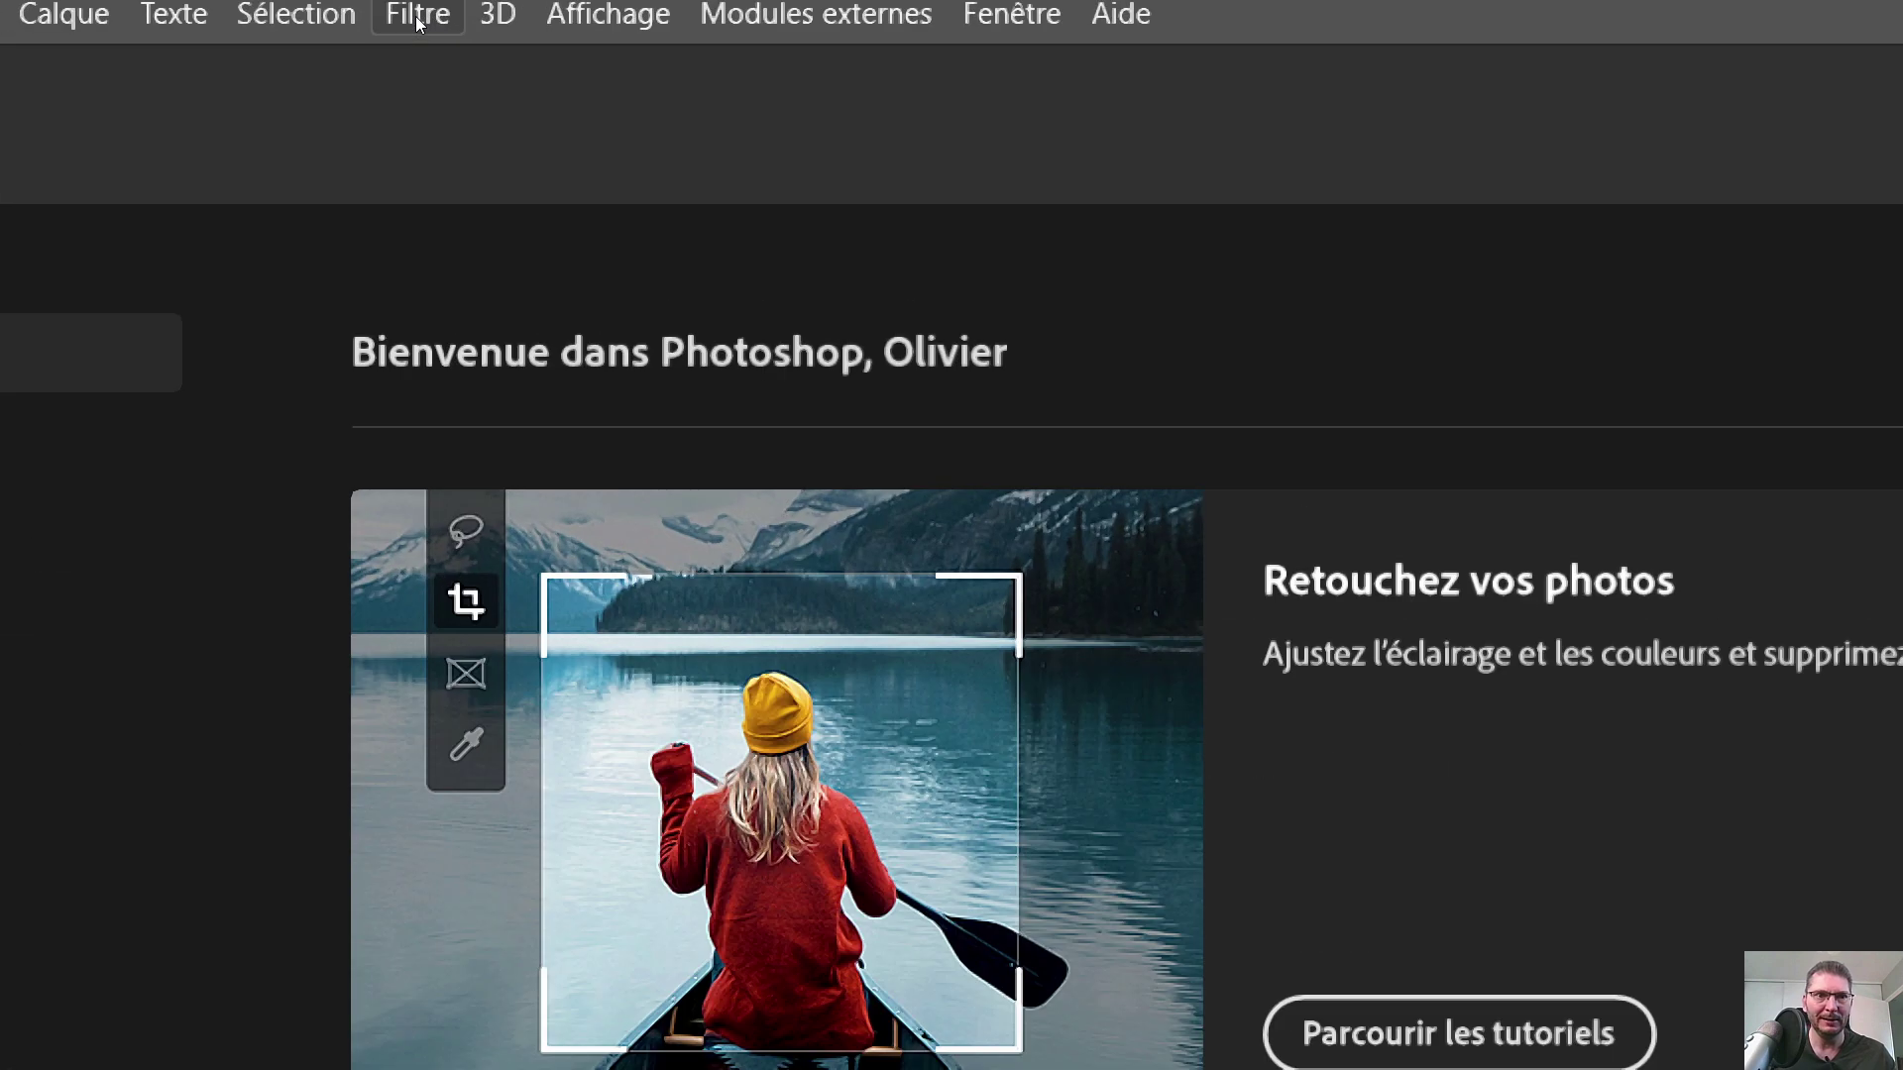
click(414, 16)
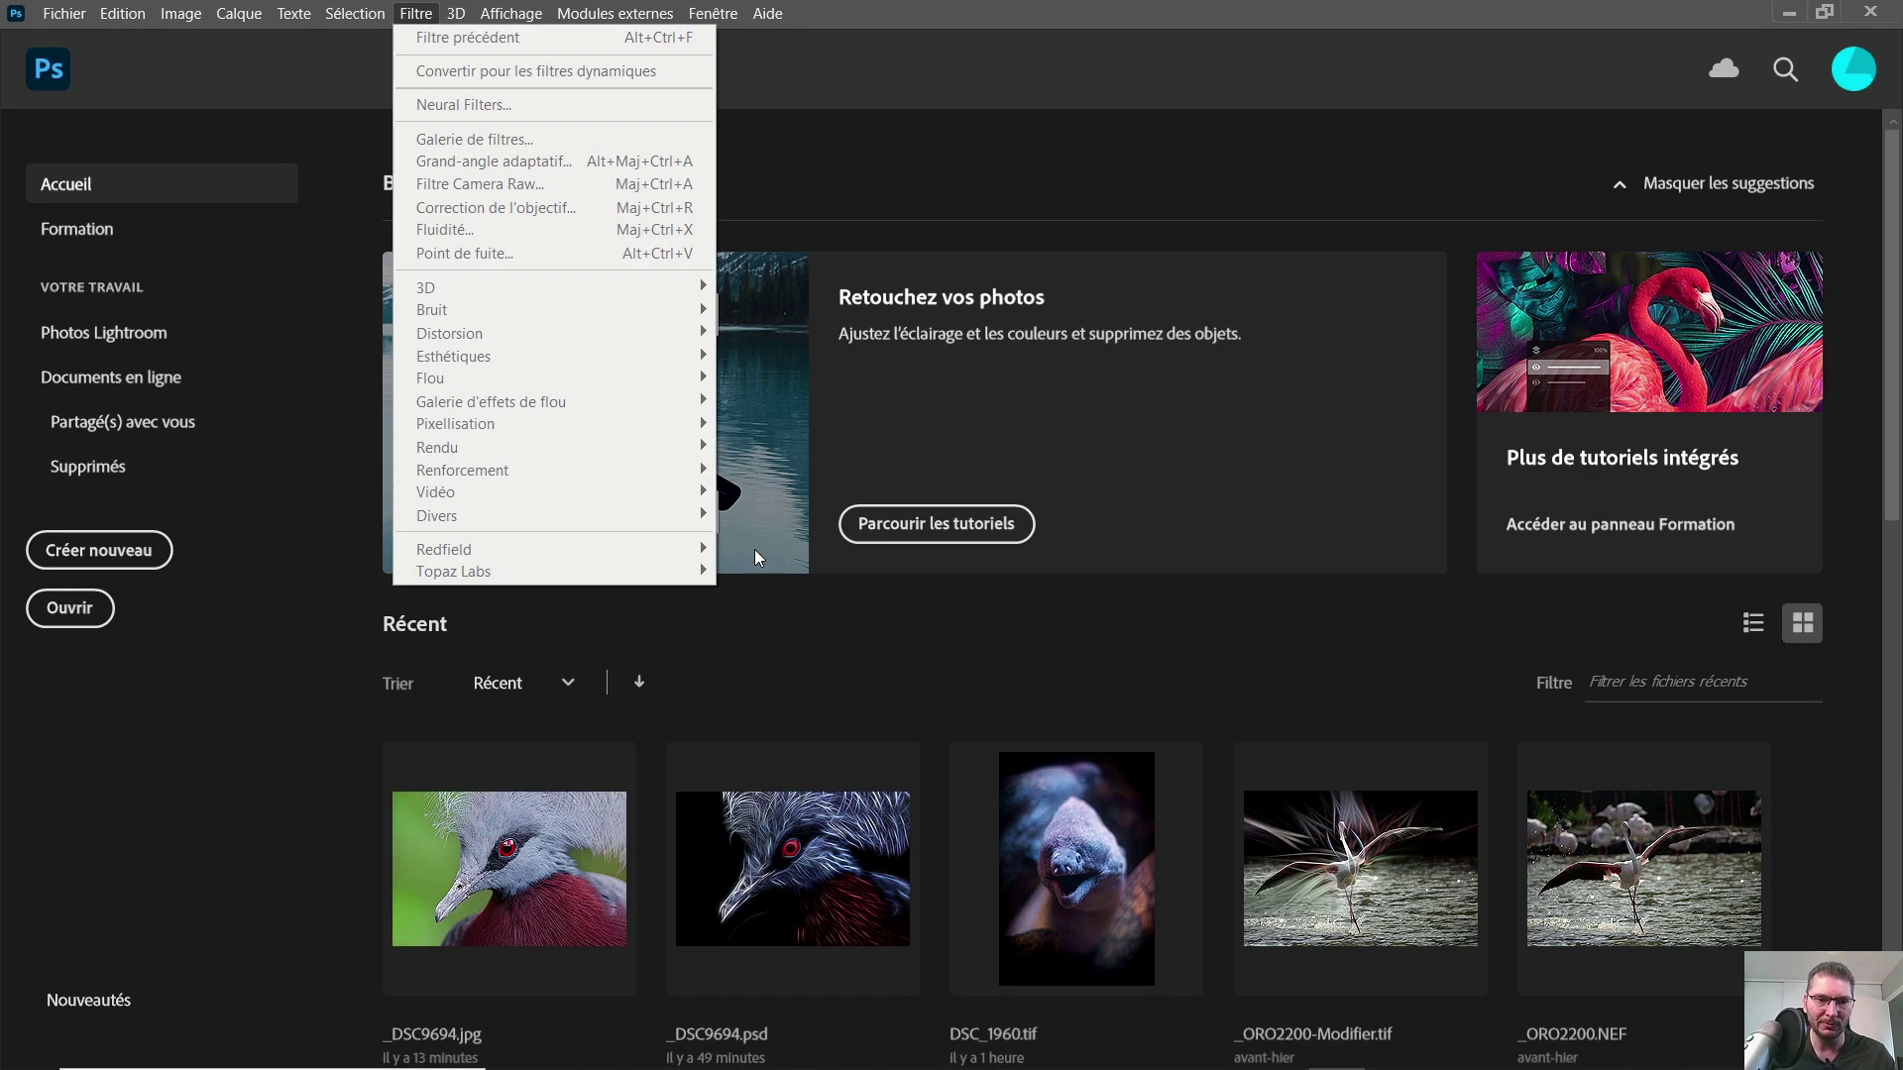
click(753, 549)
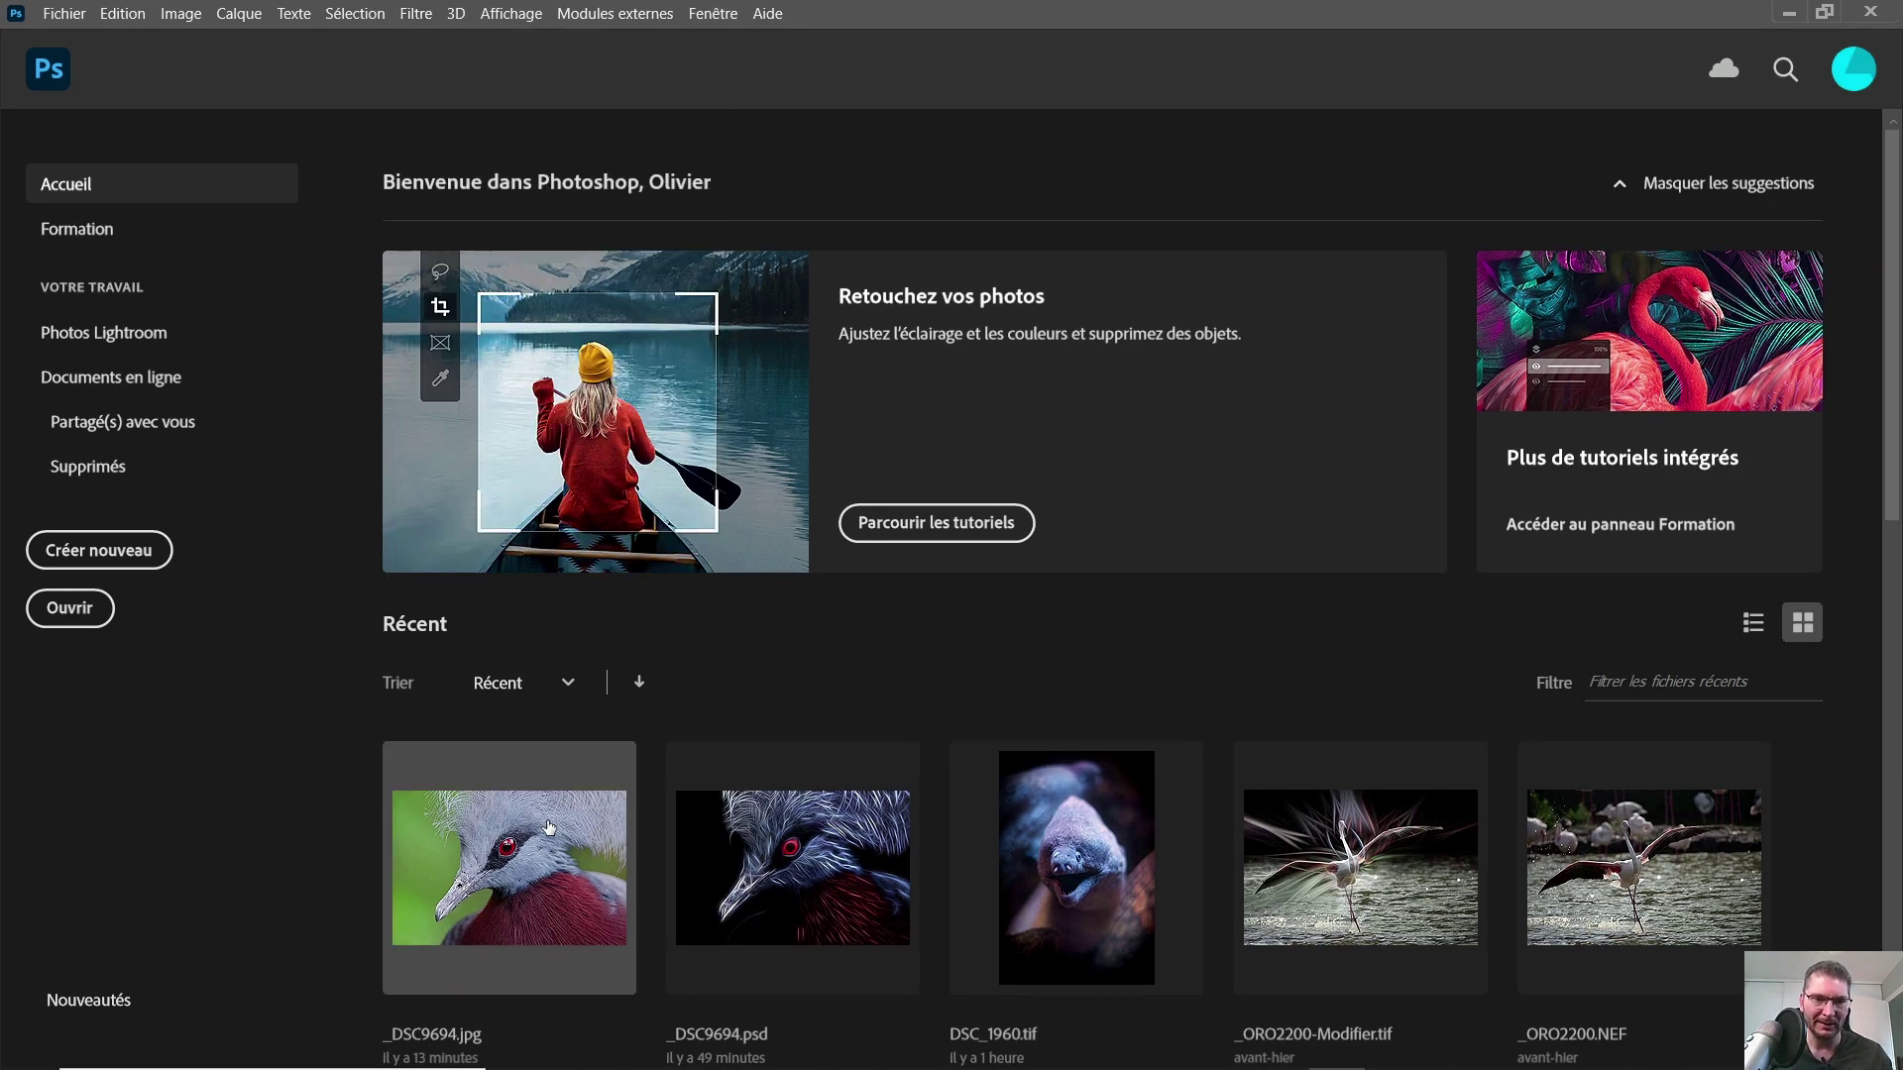
click(509, 867)
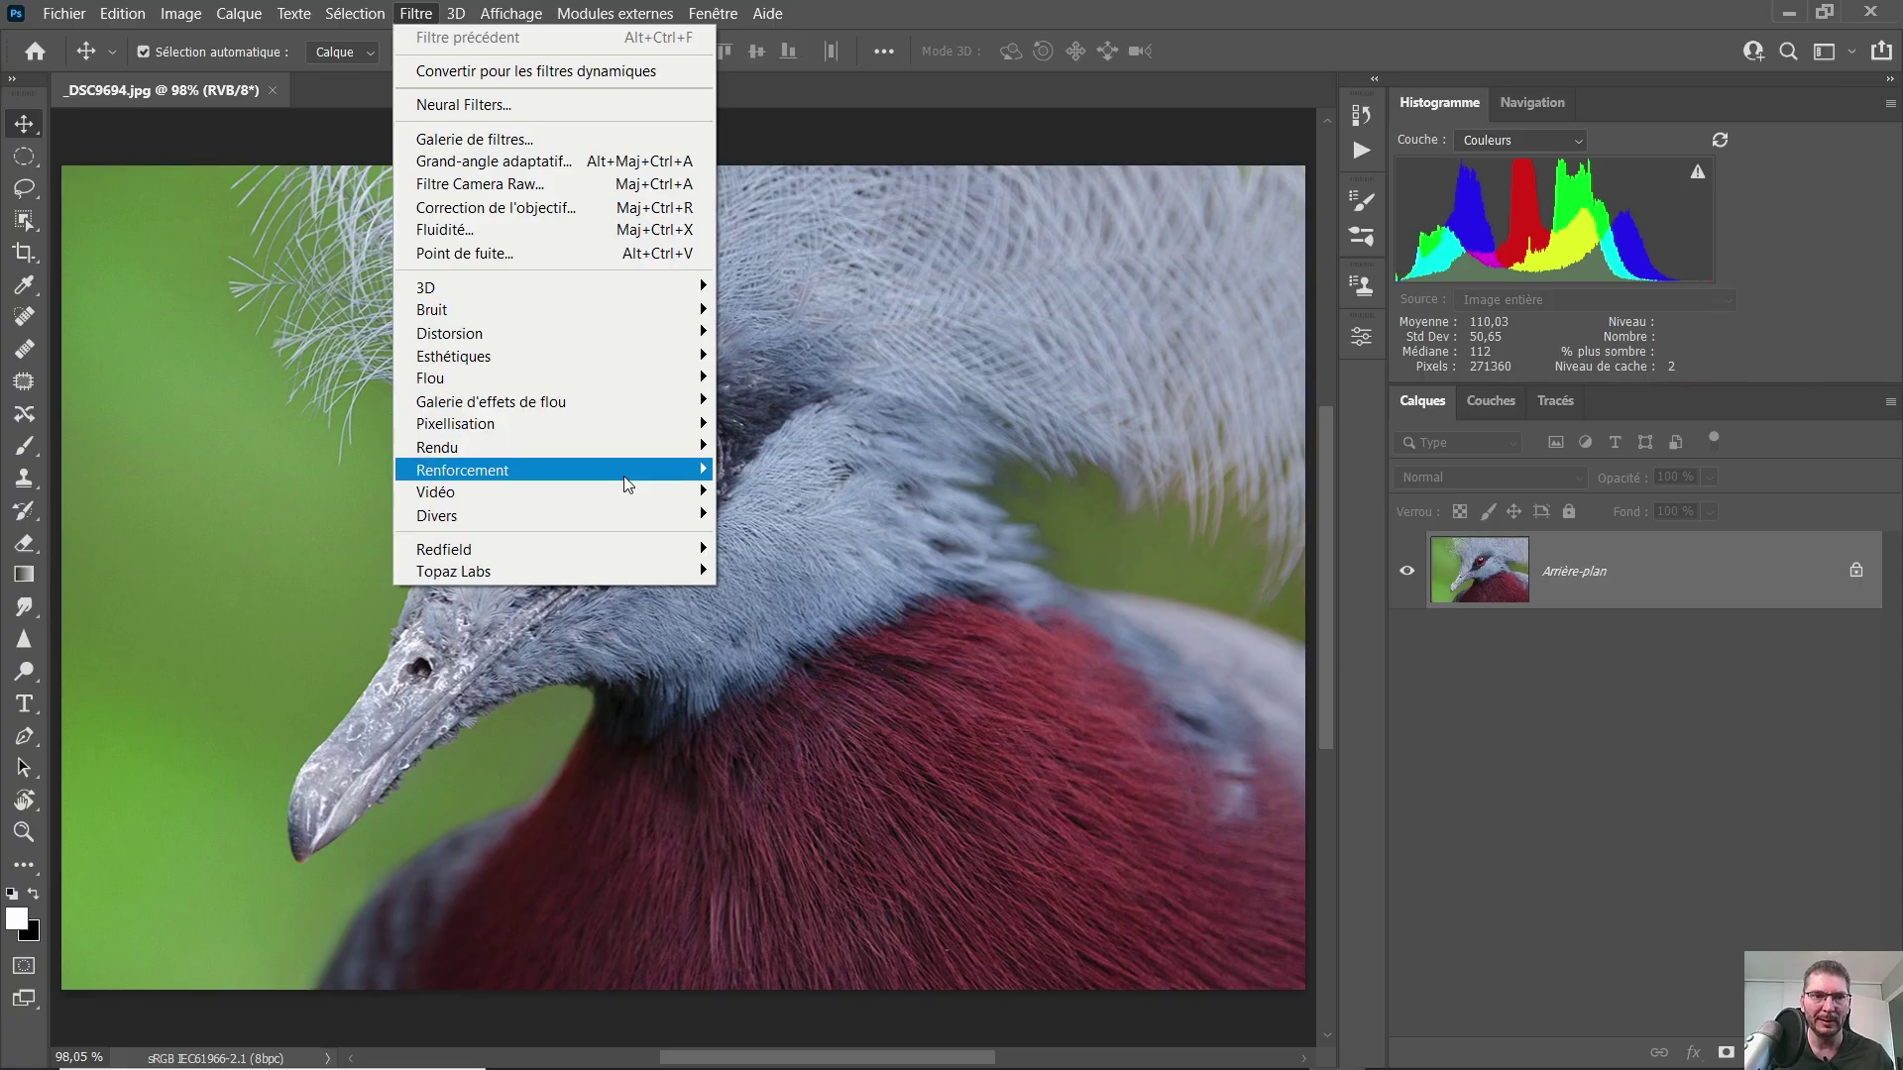
- Check whether the Redfield plugin group is listed among the filters for the bird photo
mouse_move(618, 543)
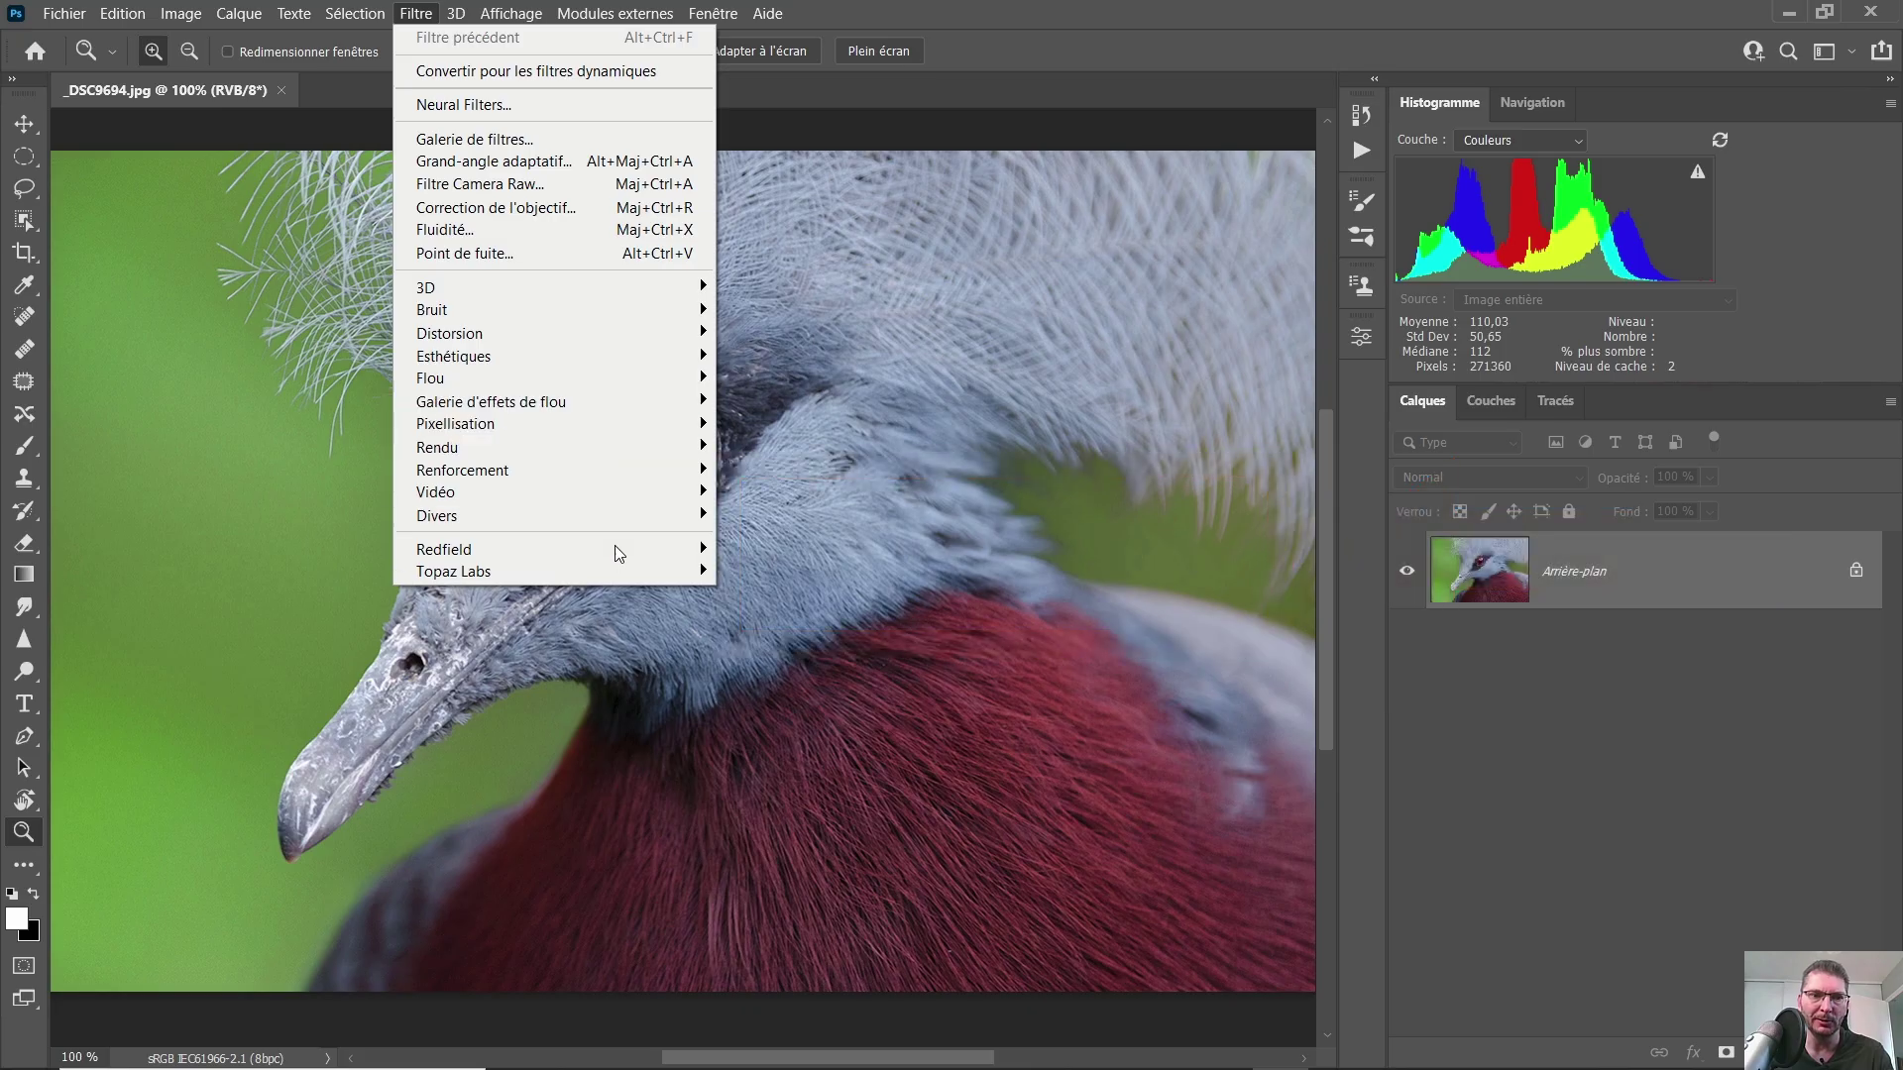
mouse_move(693, 558)
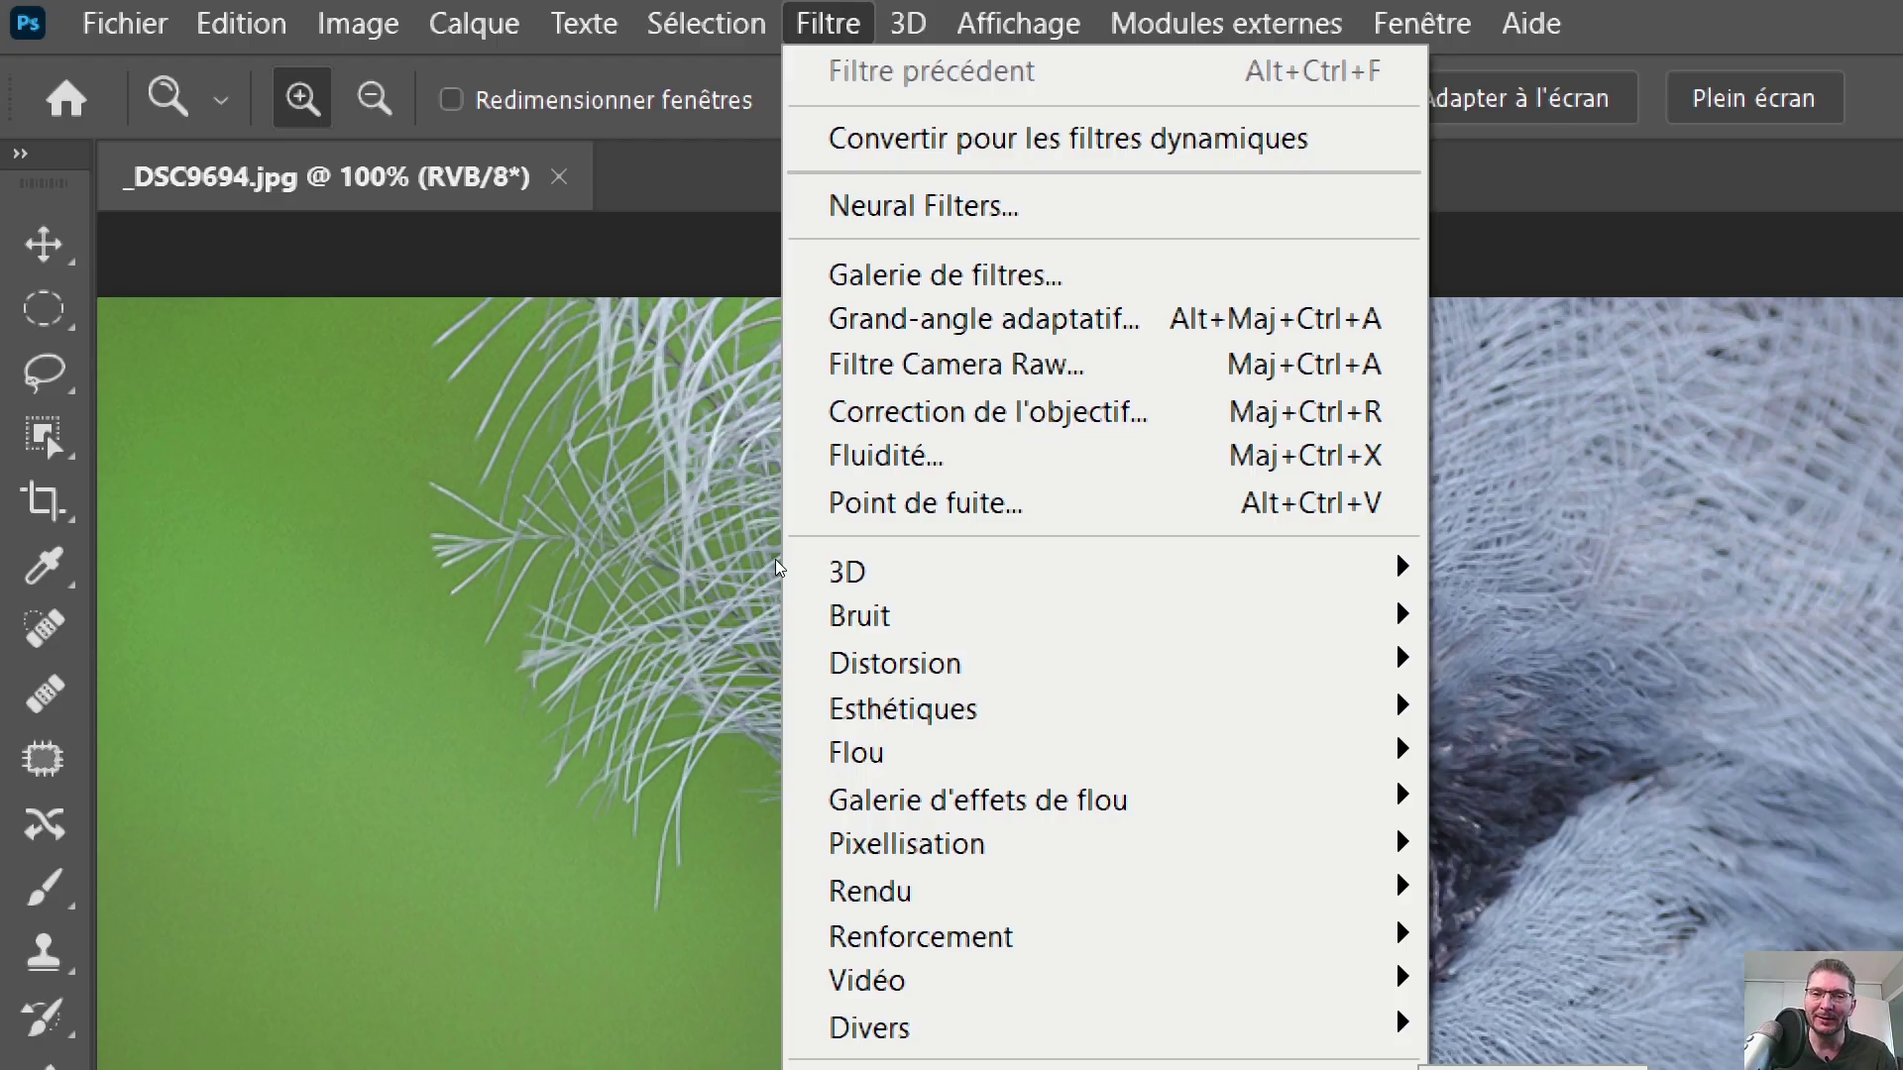
key(Escape)
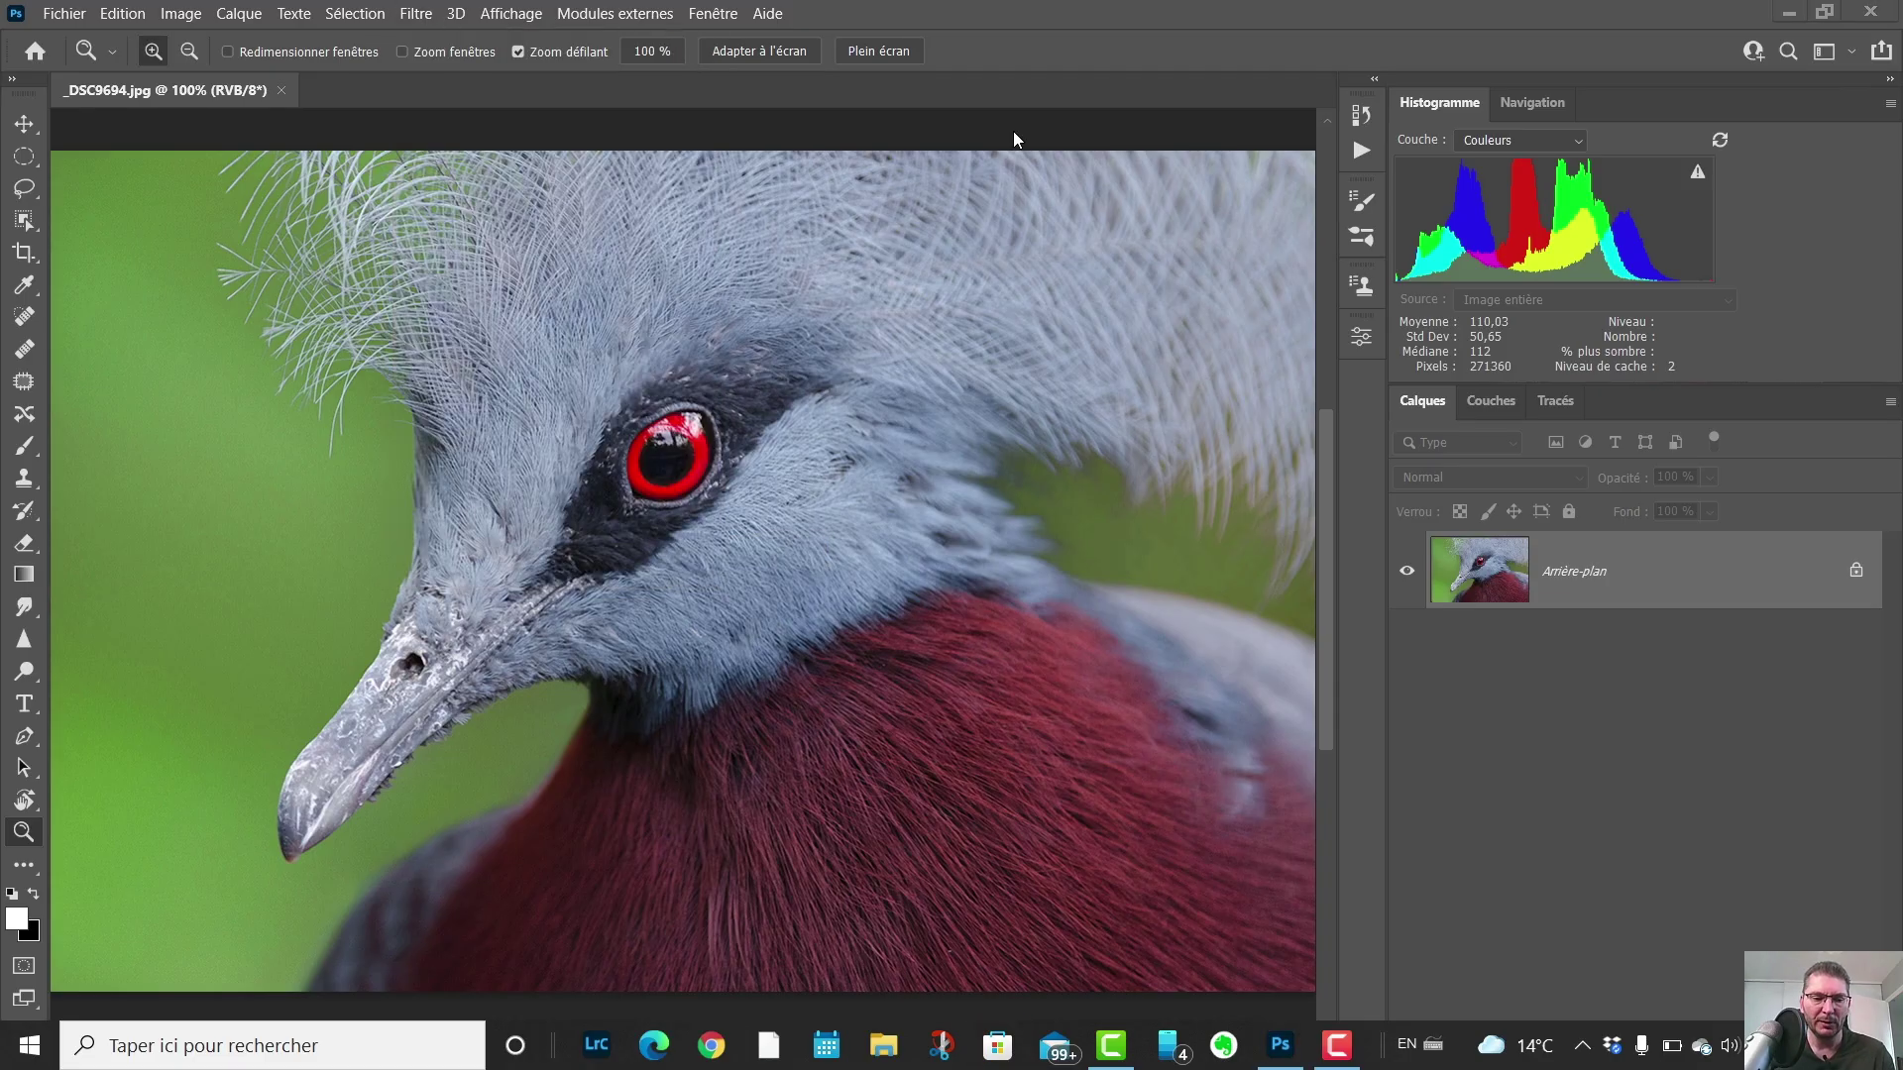
- Switch to File Explorer and open the Adobe Photoshop 2022 folder inside Programmes\Adobe on Disque local (C:)
key(super+e)
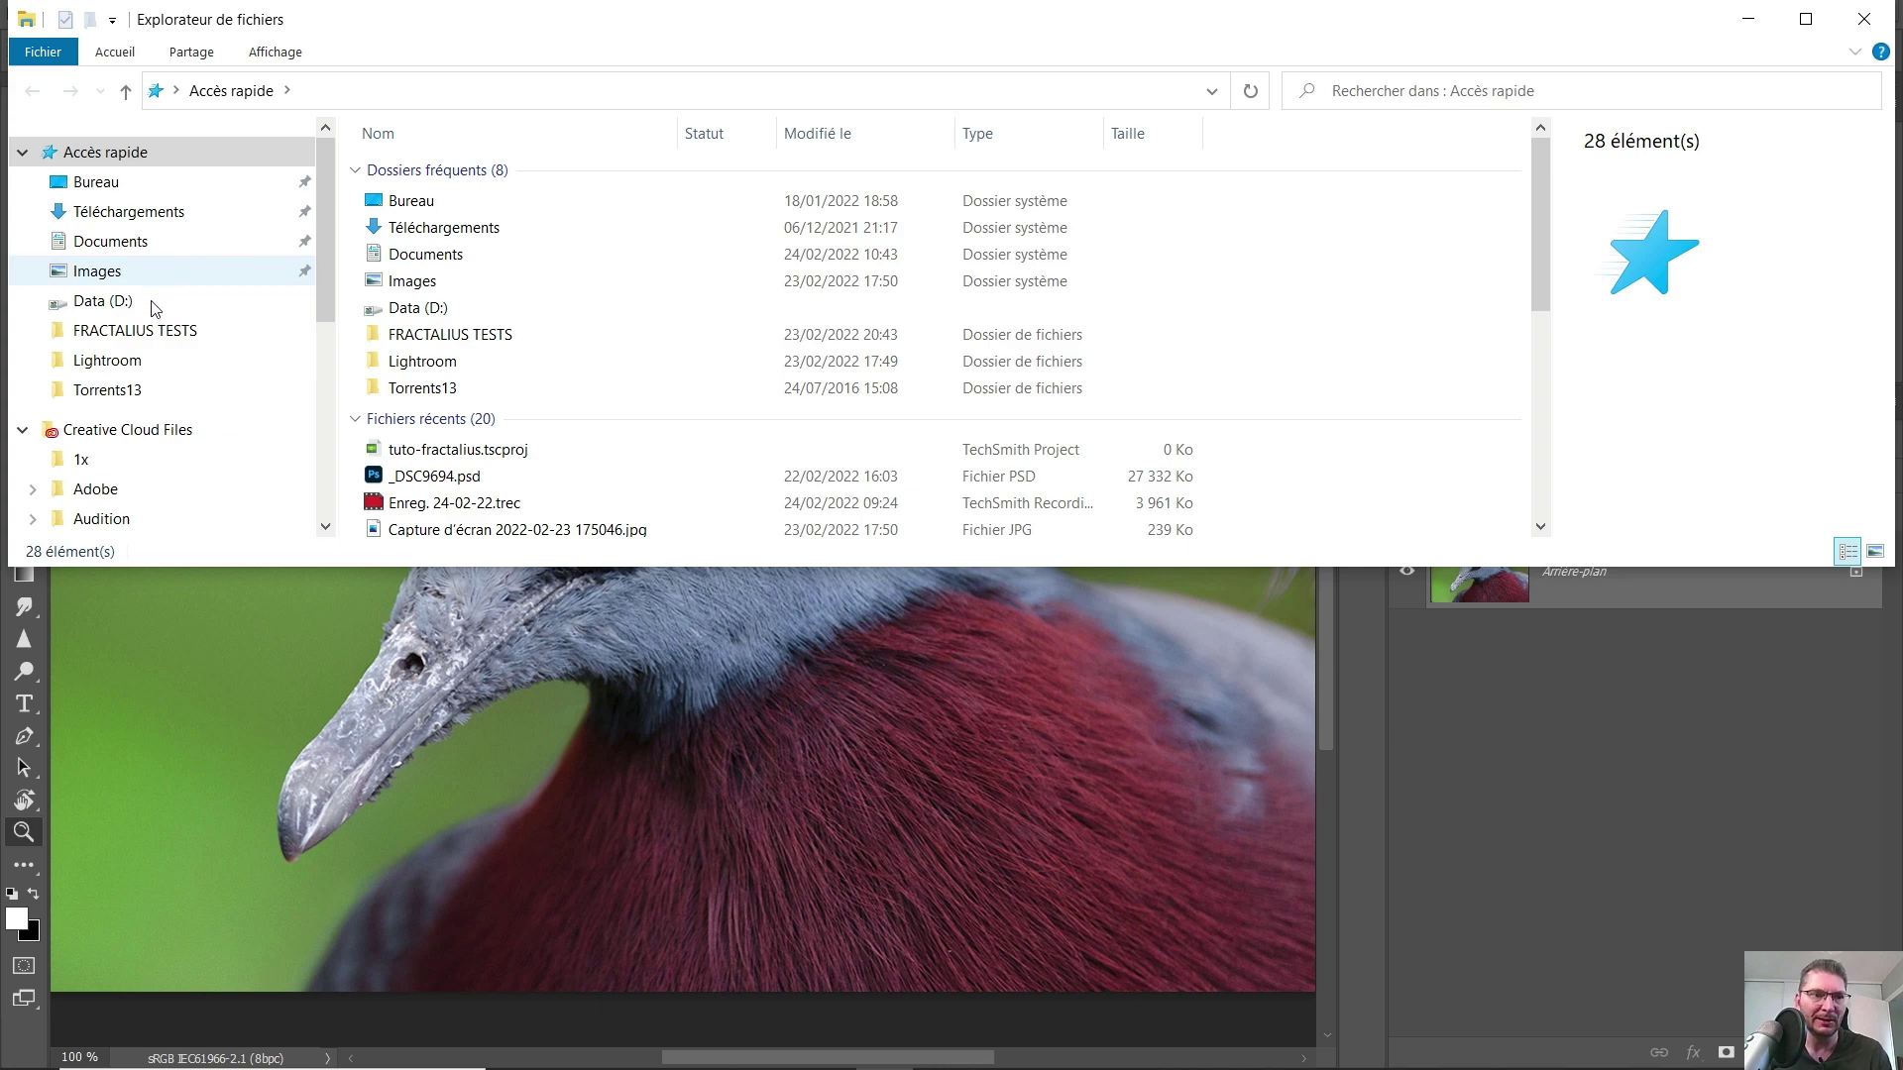
scroll(148, 406, down, 3)
click(82, 407)
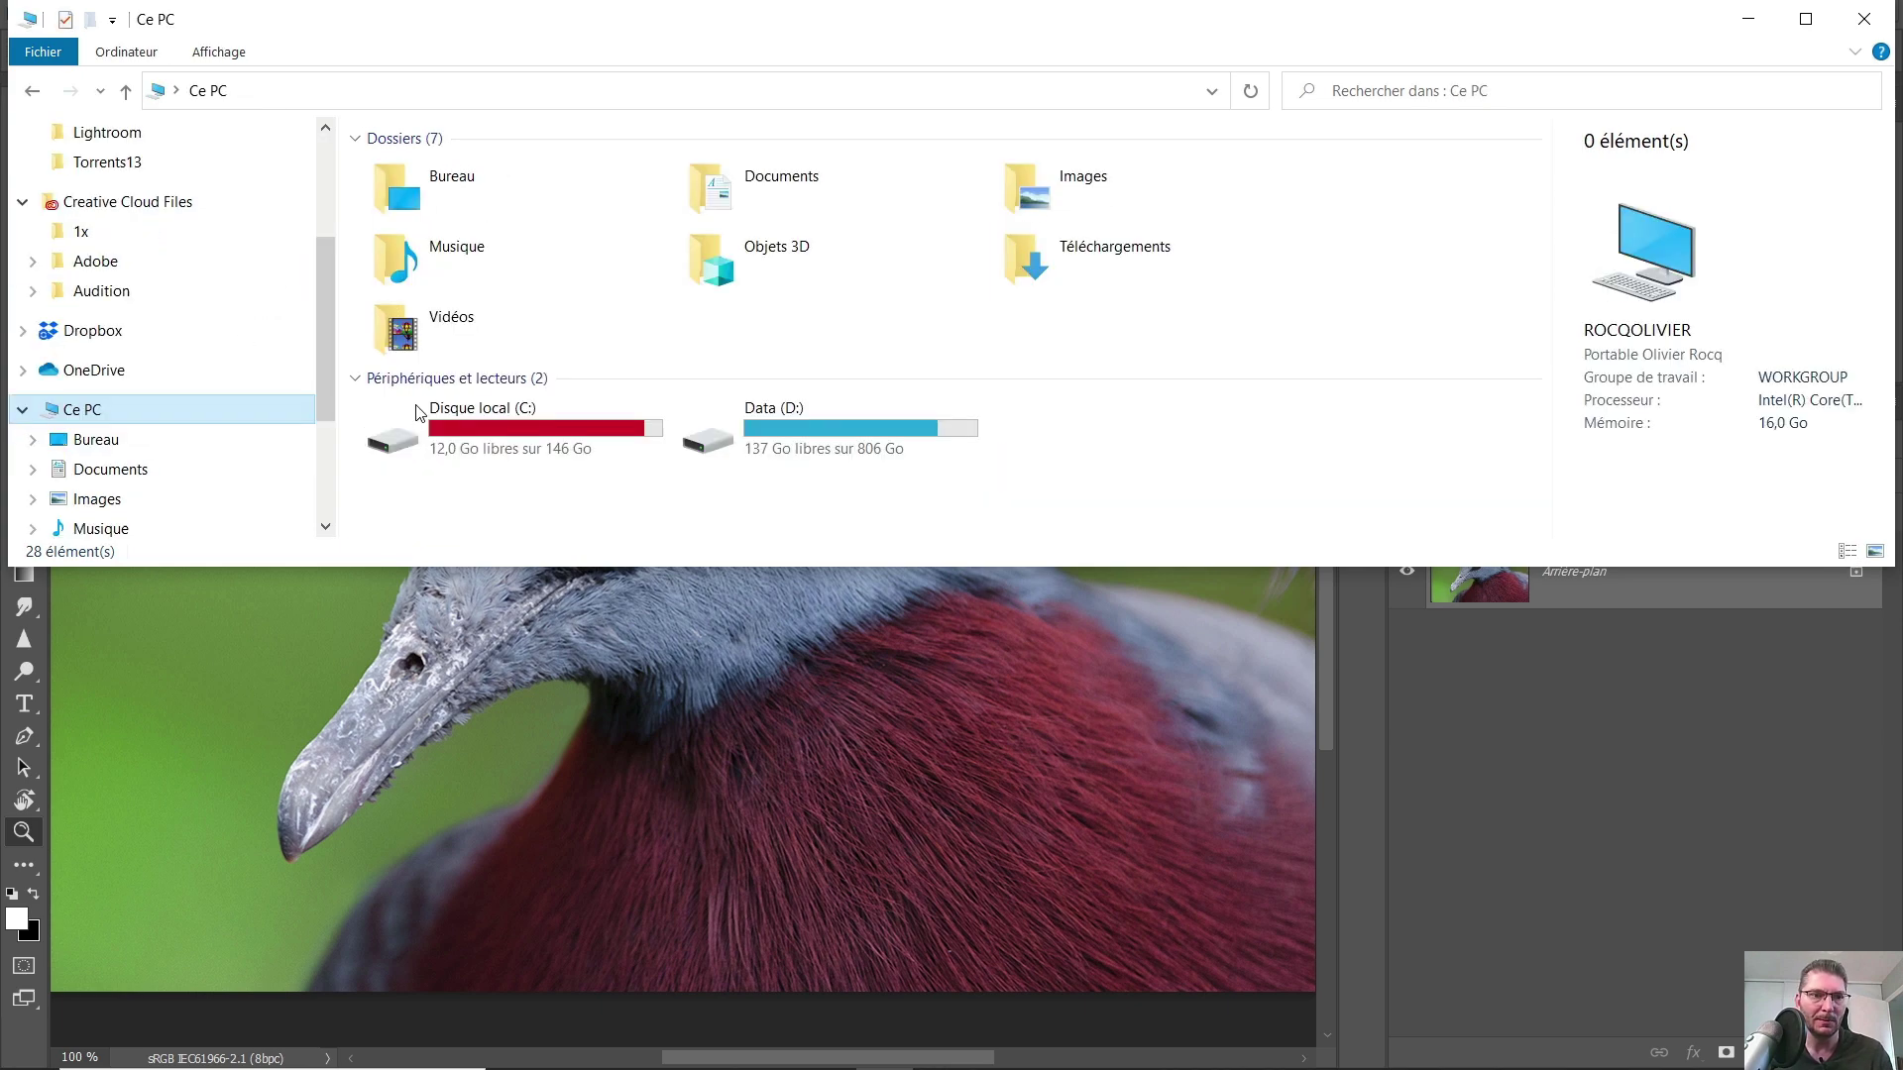
double_click(528, 436)
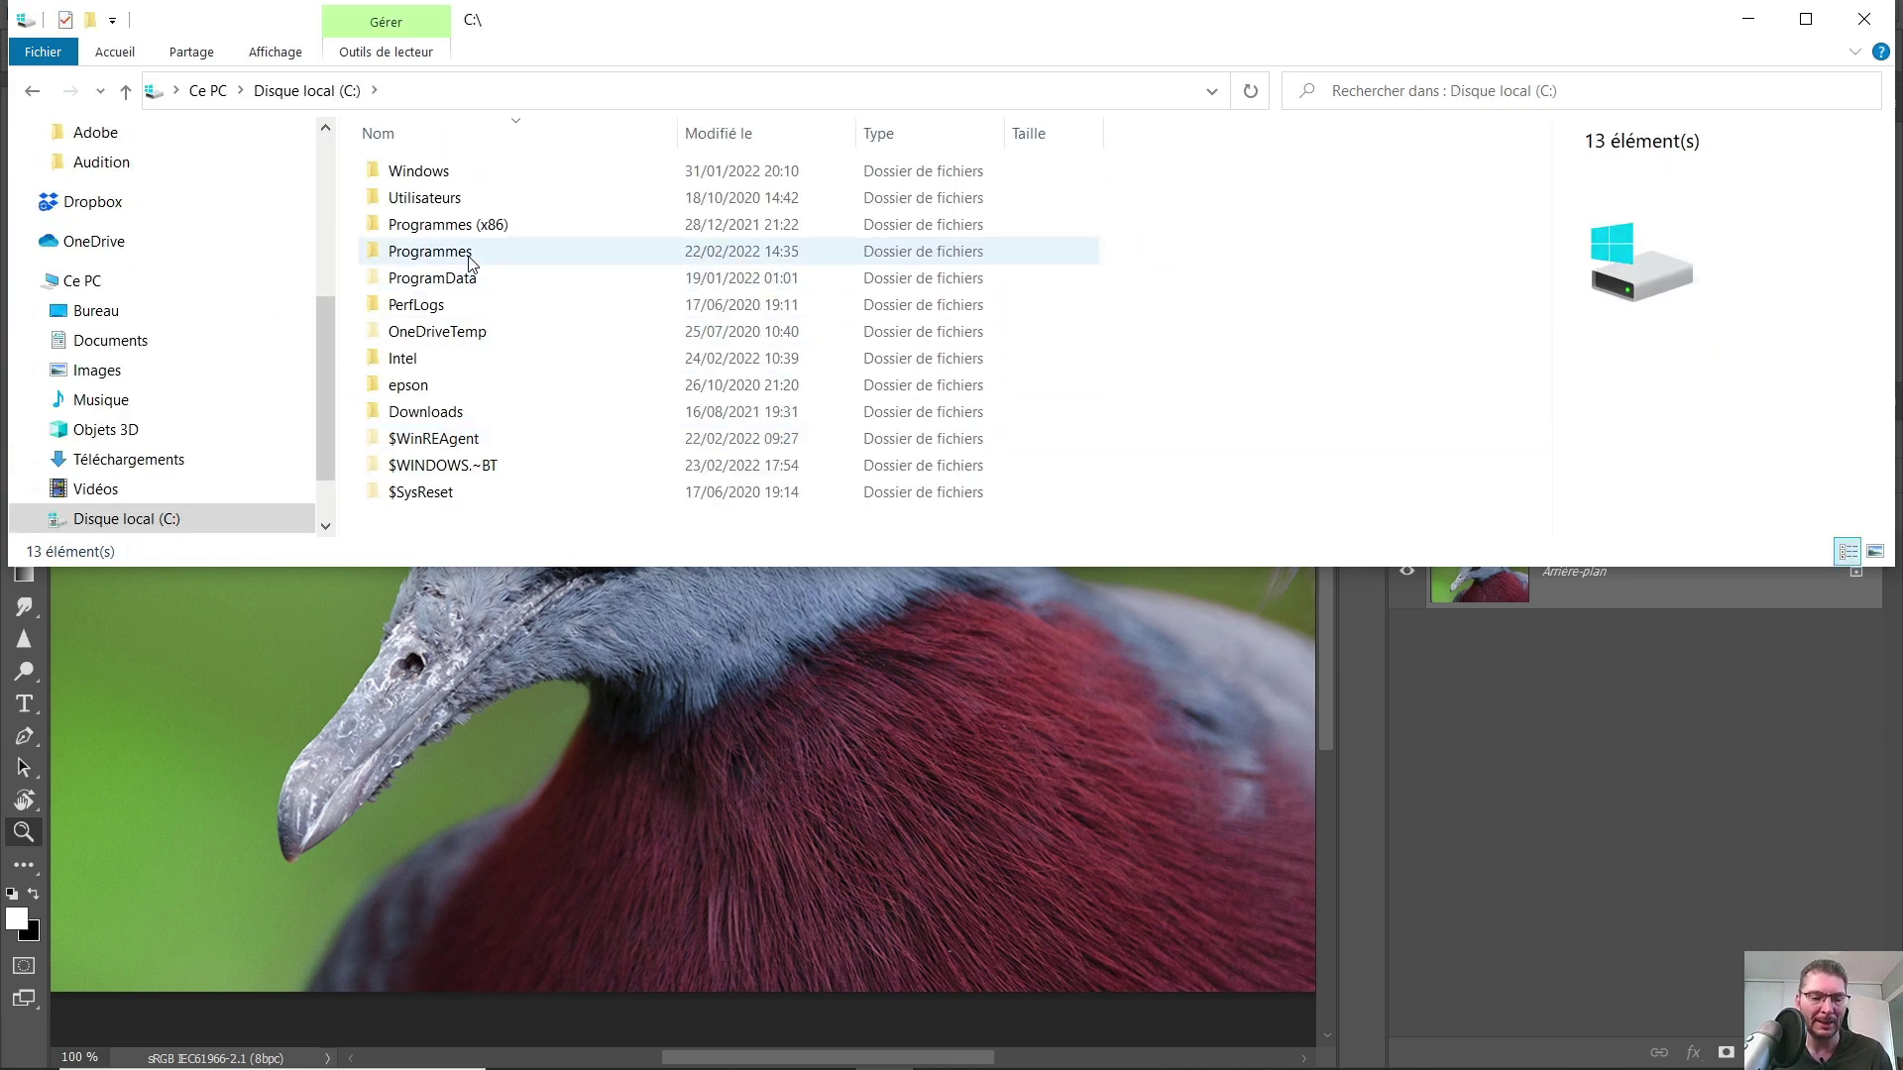
double_click(469, 254)
double_click(431, 174)
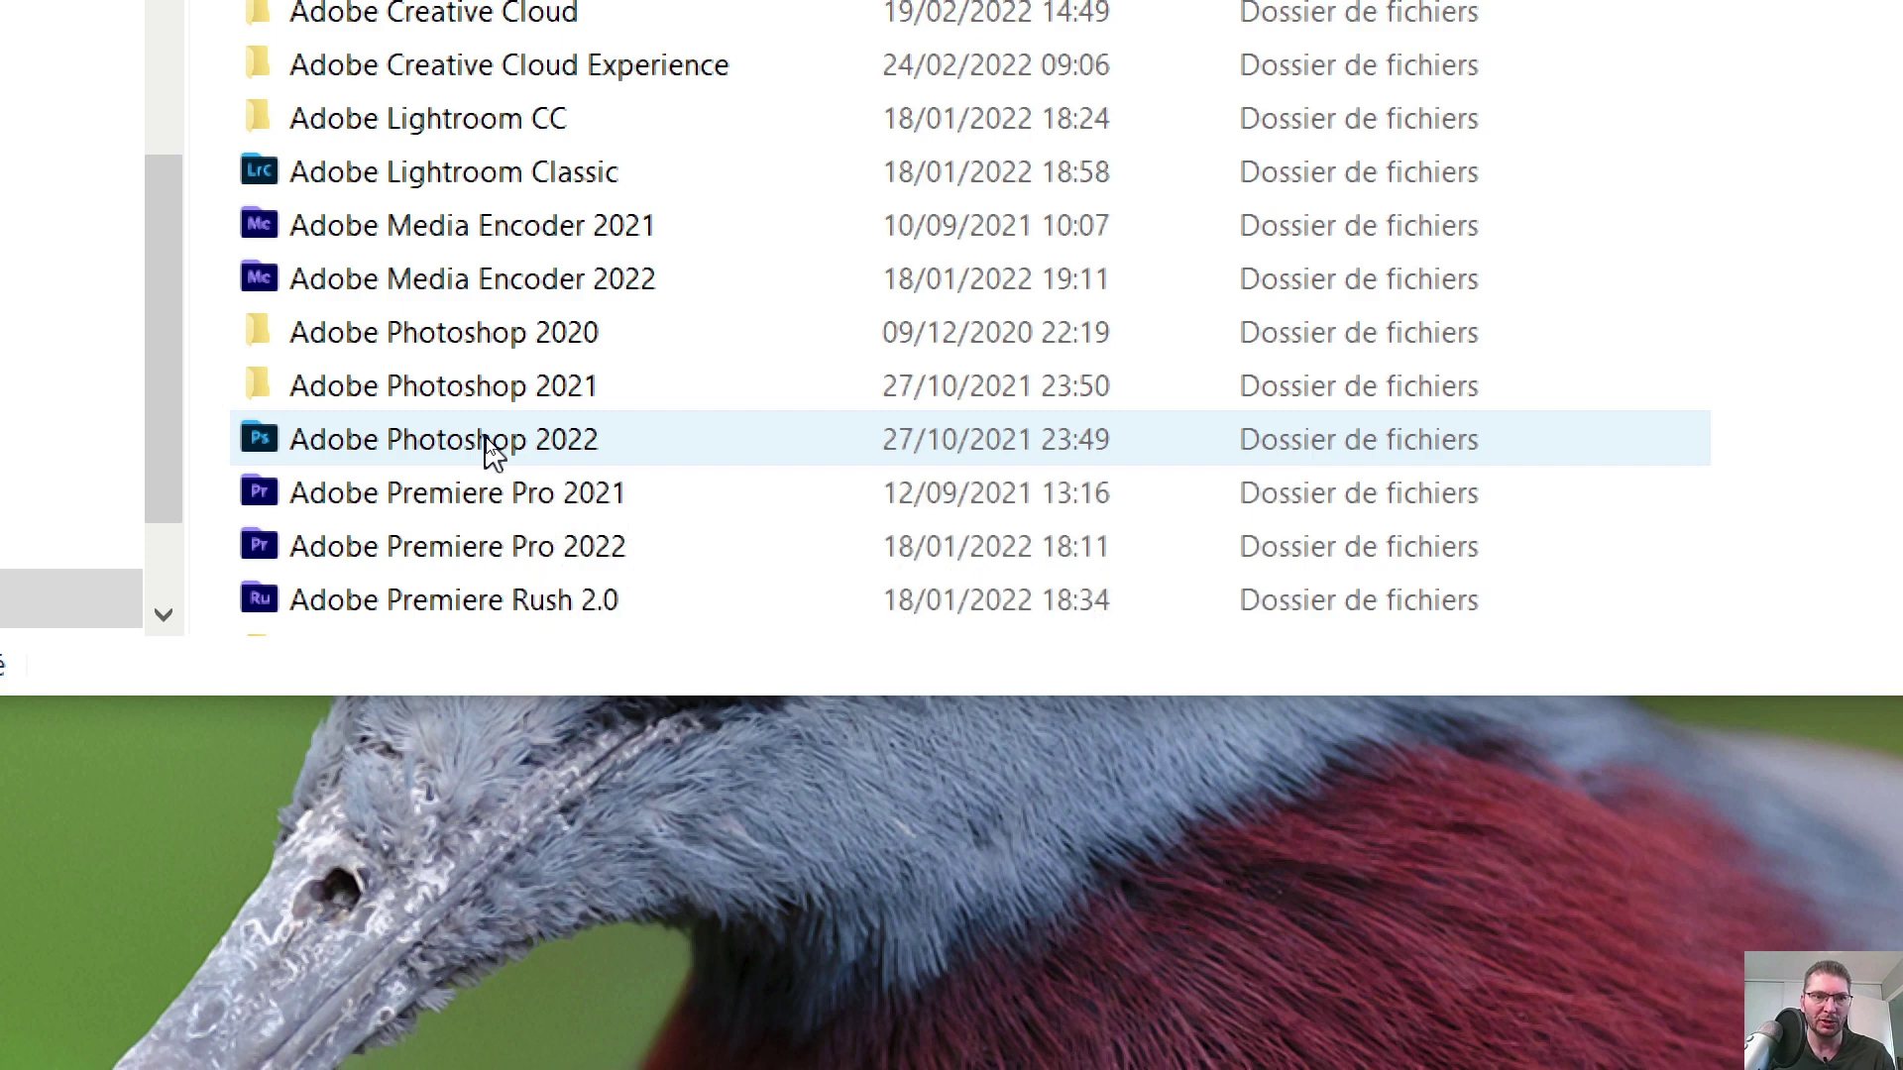
click(489, 445)
double_click(490, 445)
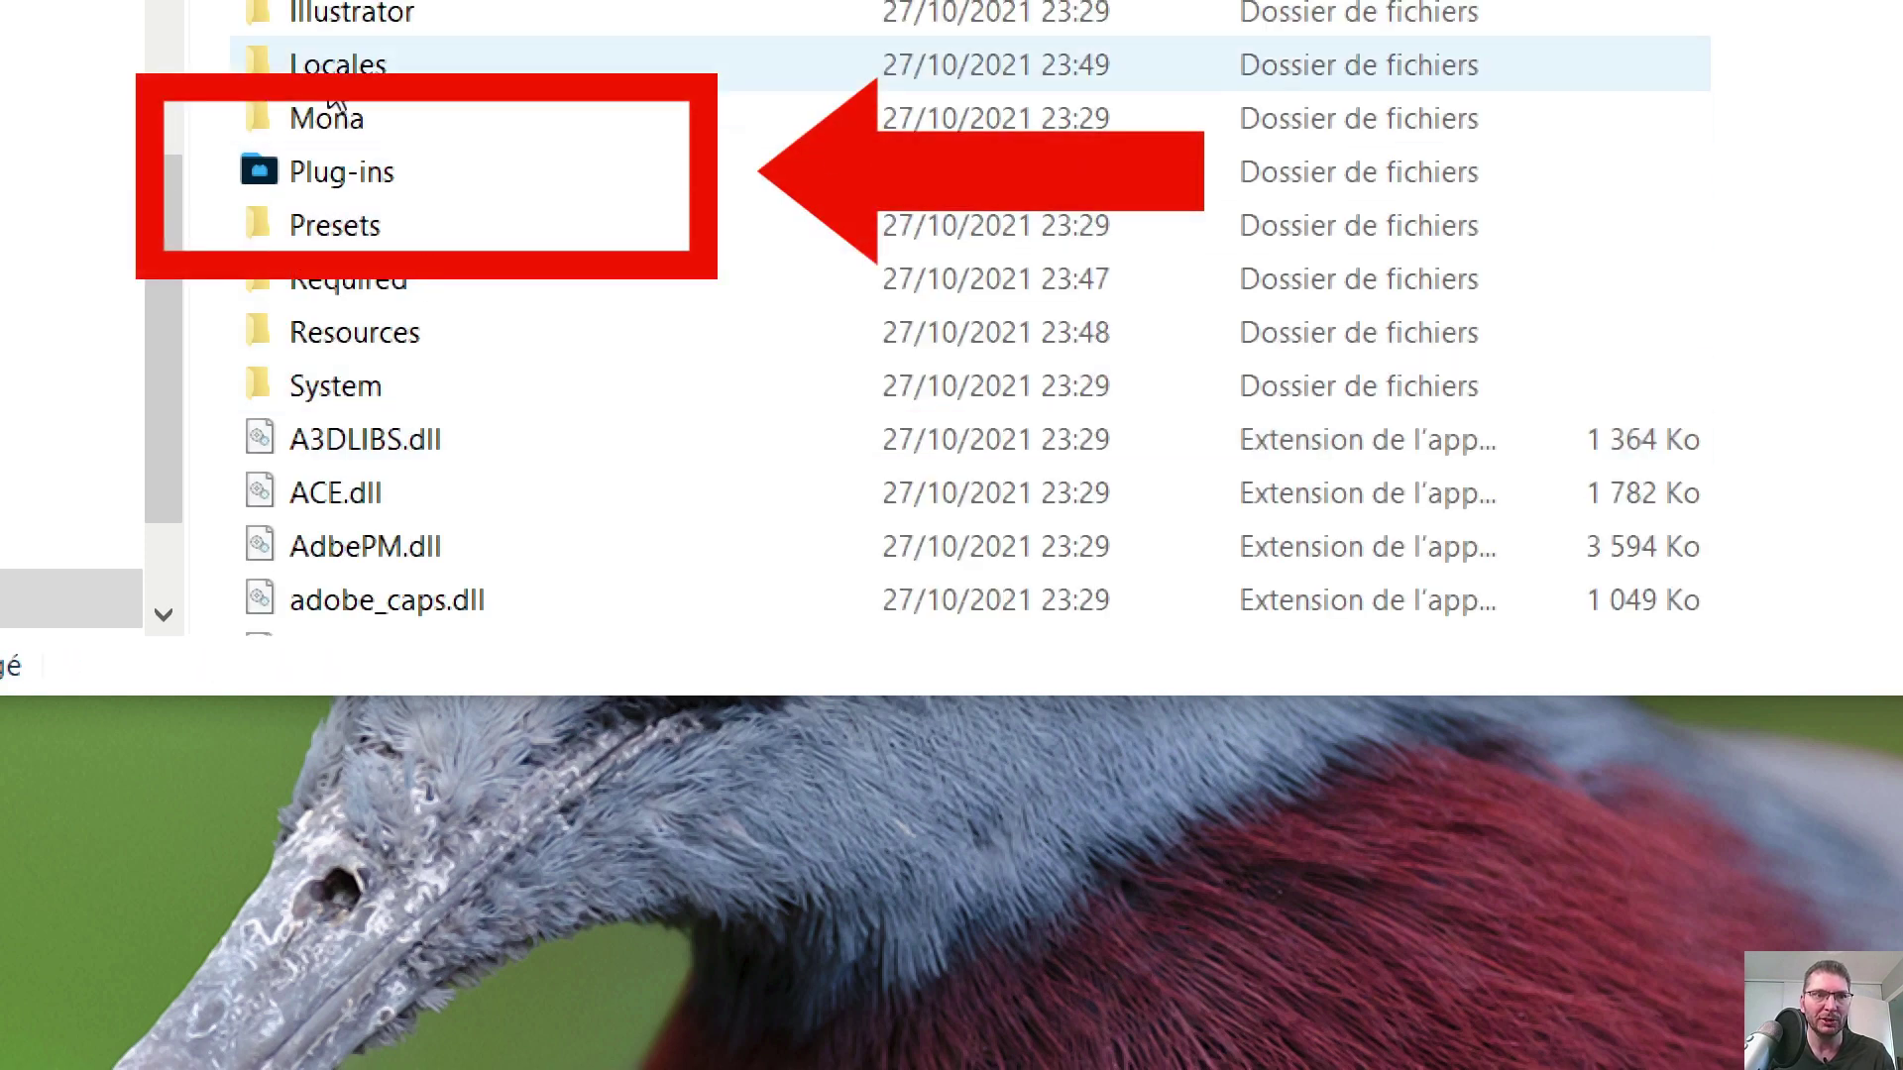
- Open the Plug-ins folder, check the option for creating a new folder there, and open the Redfield folder
double_click(317, 193)
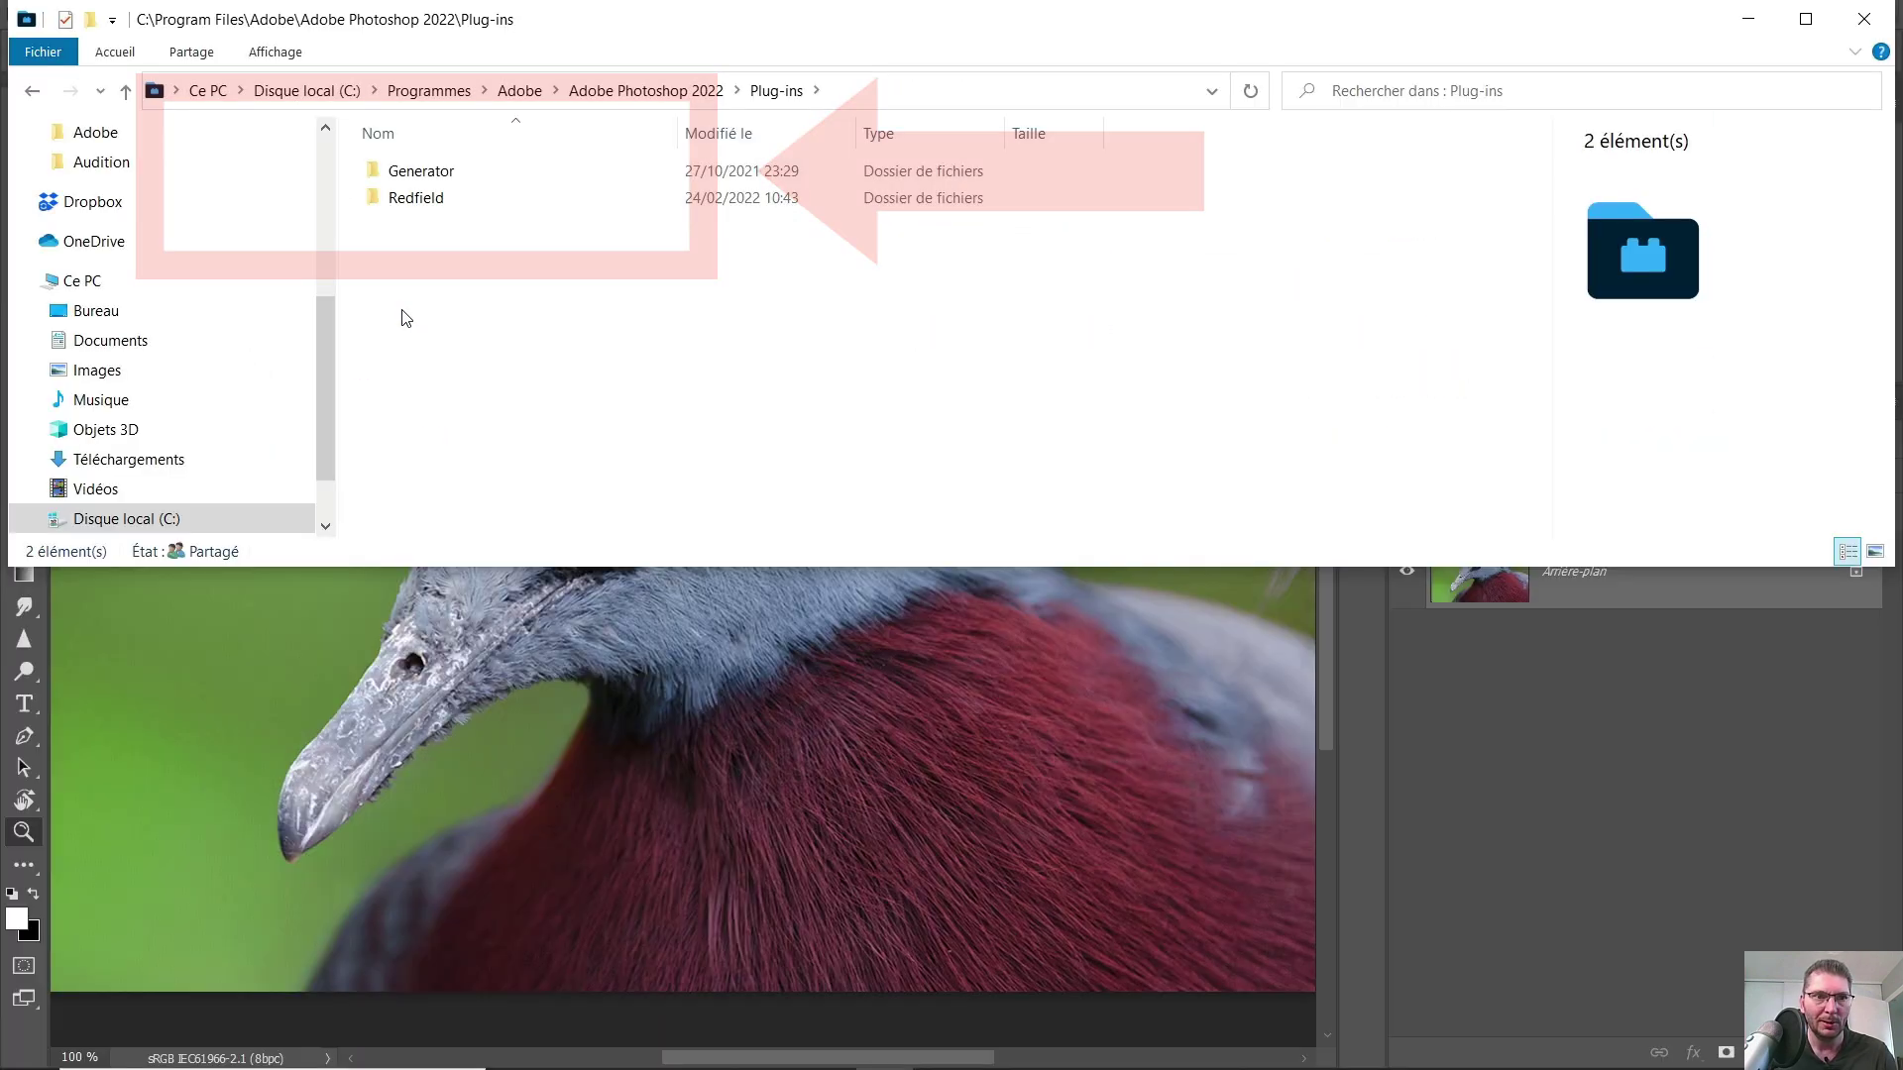
right_click(410, 247)
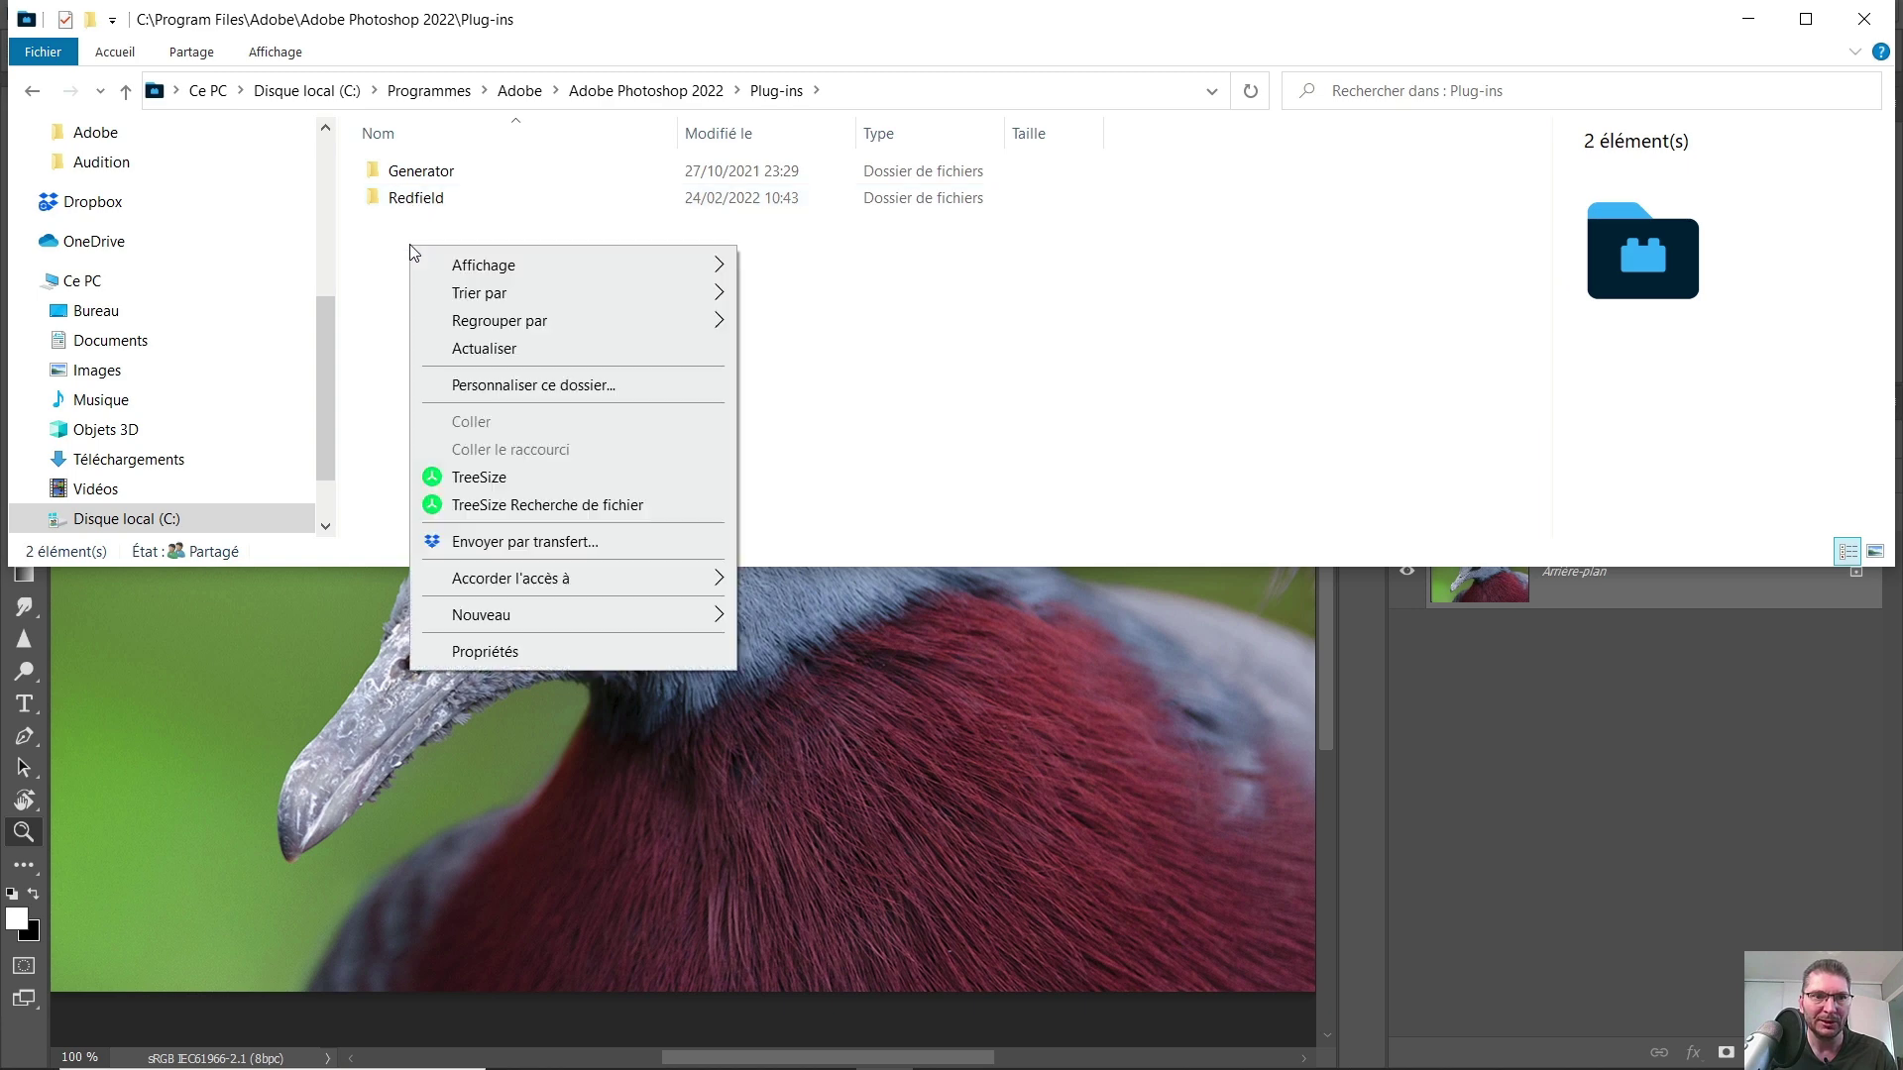
mouse_move(581, 617)
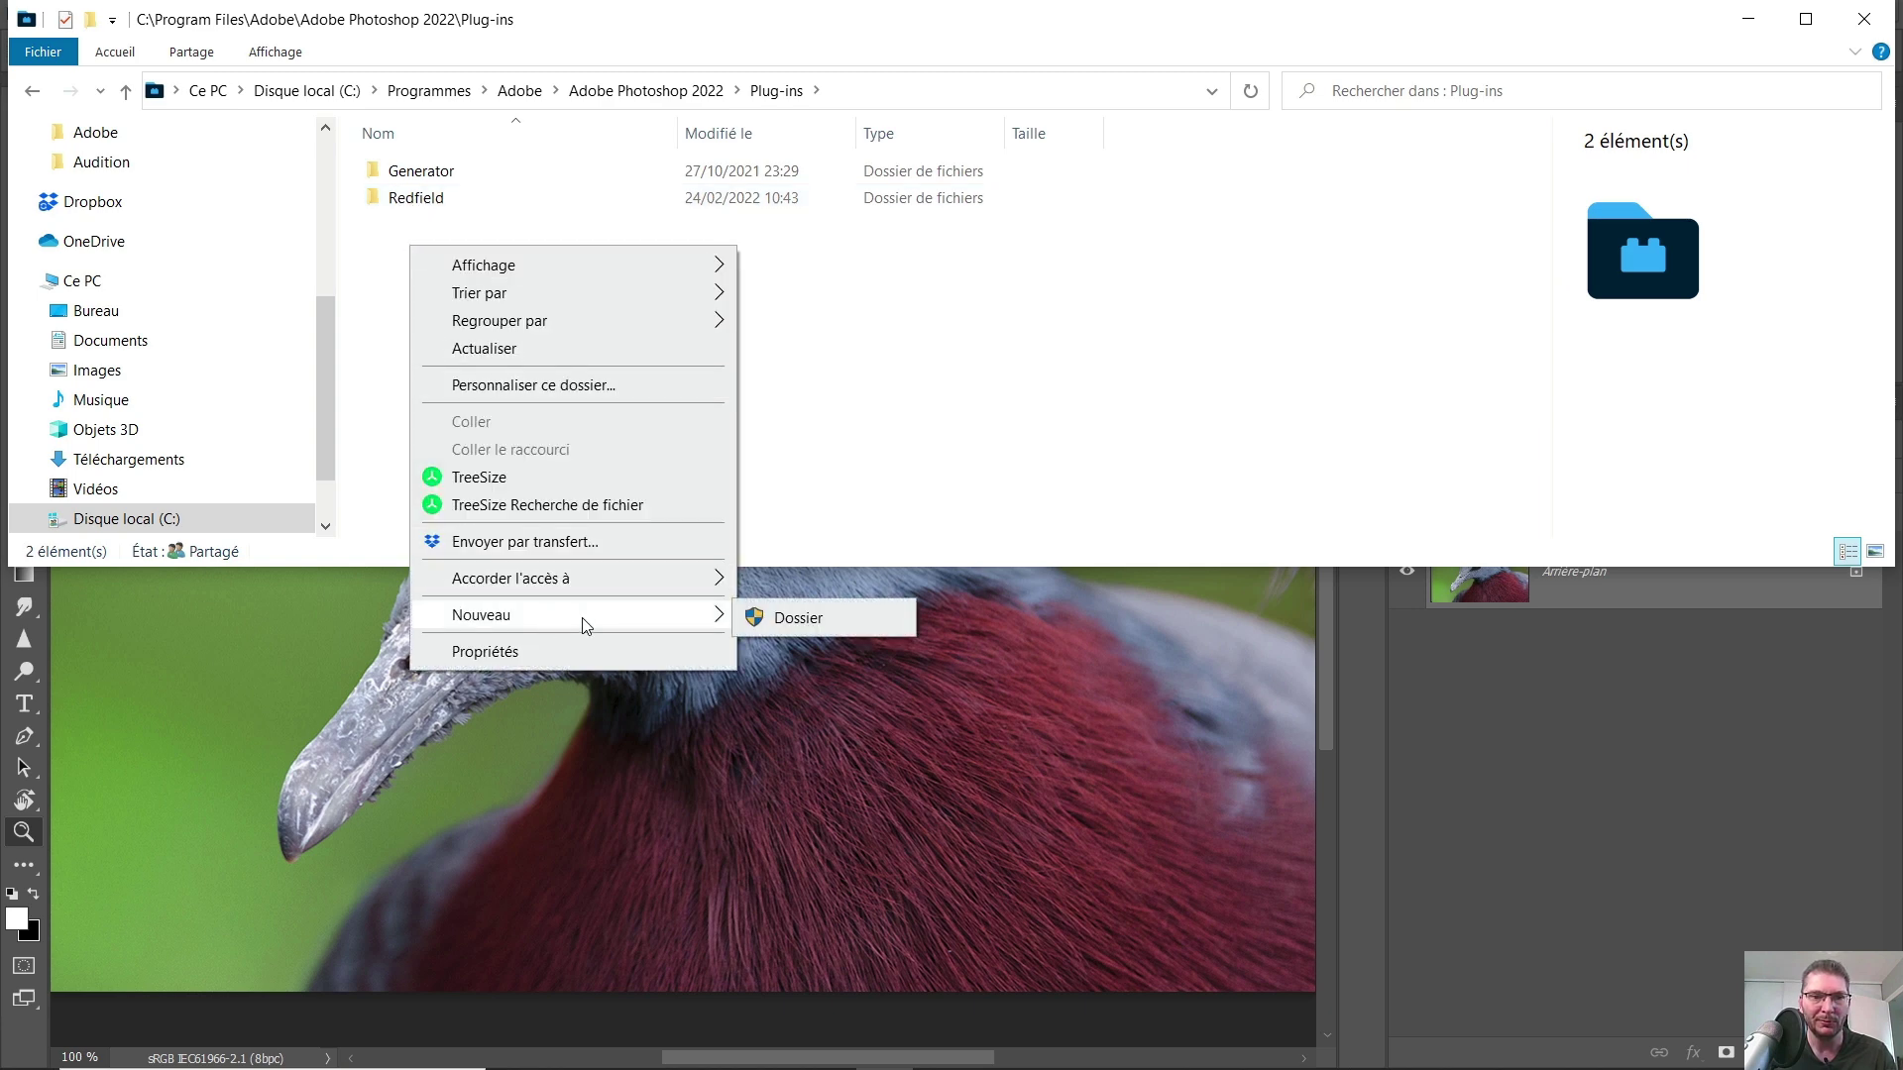
click(868, 448)
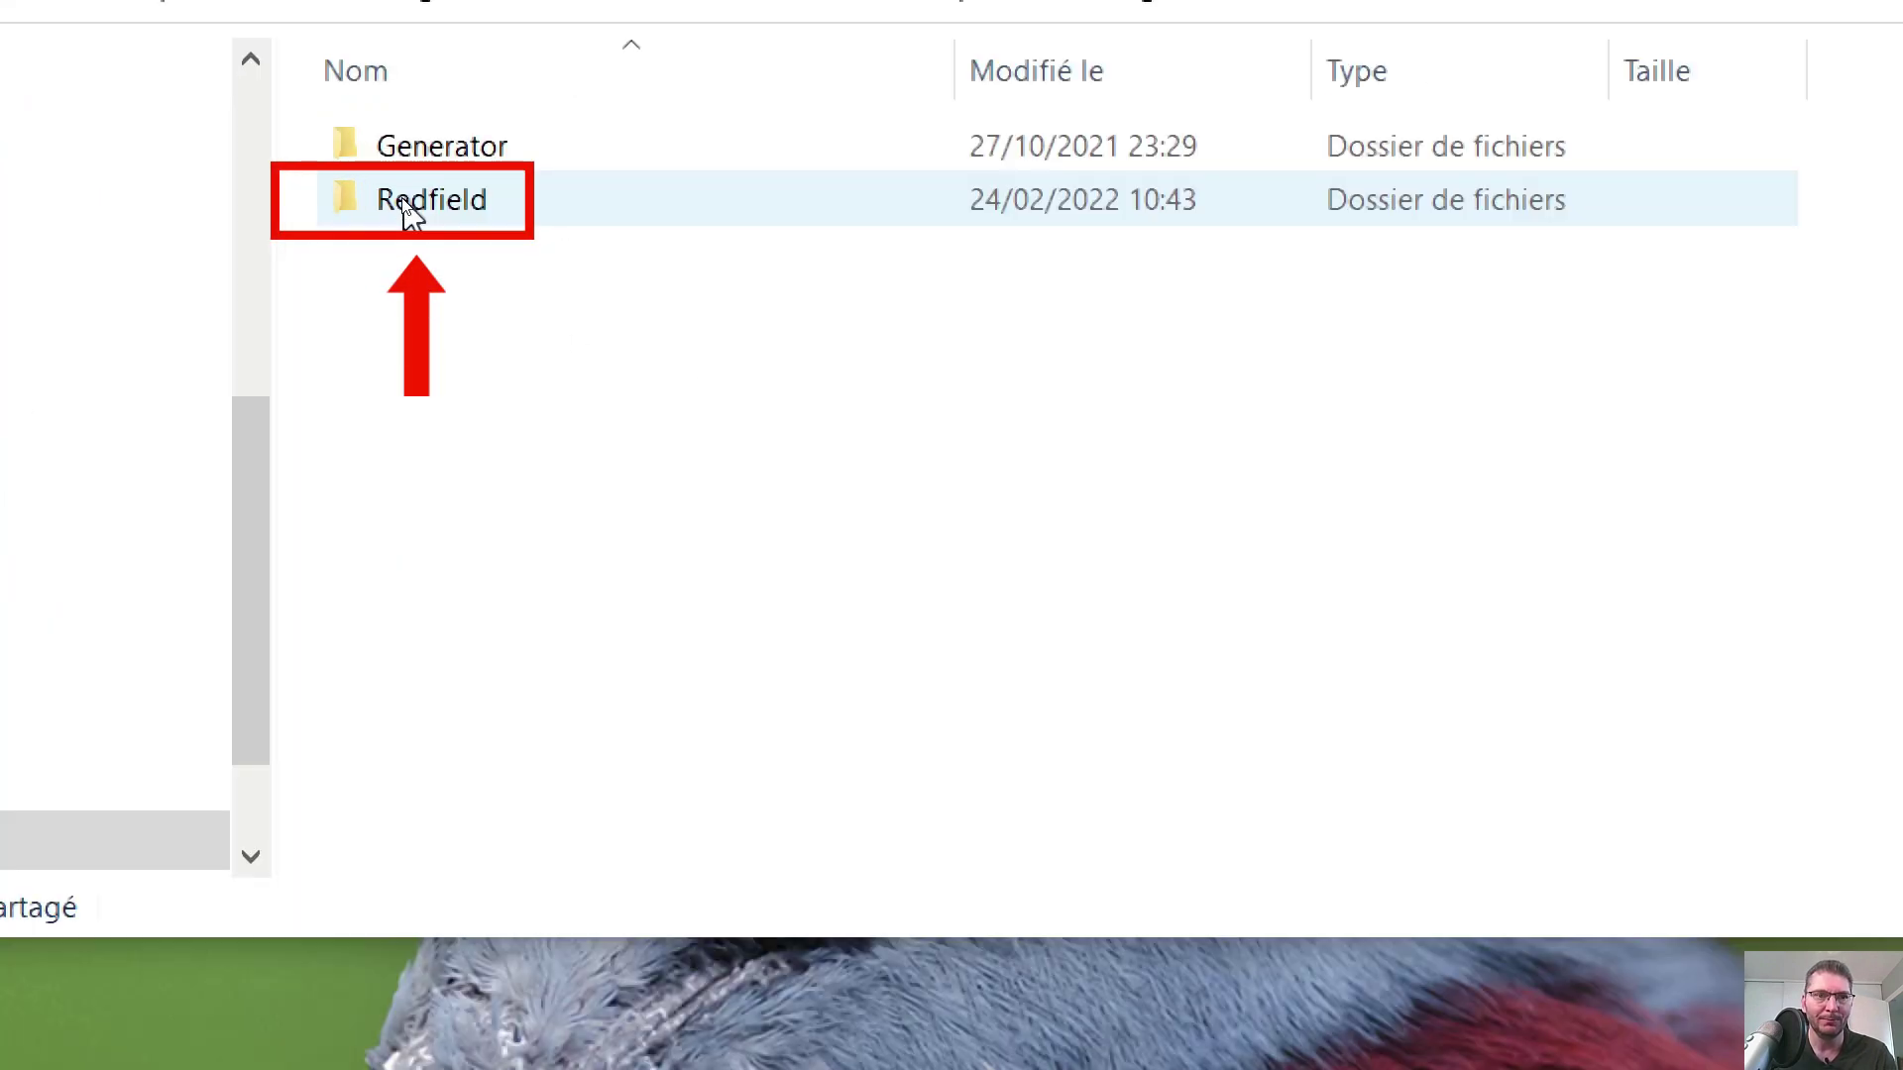
double_click(406, 210)
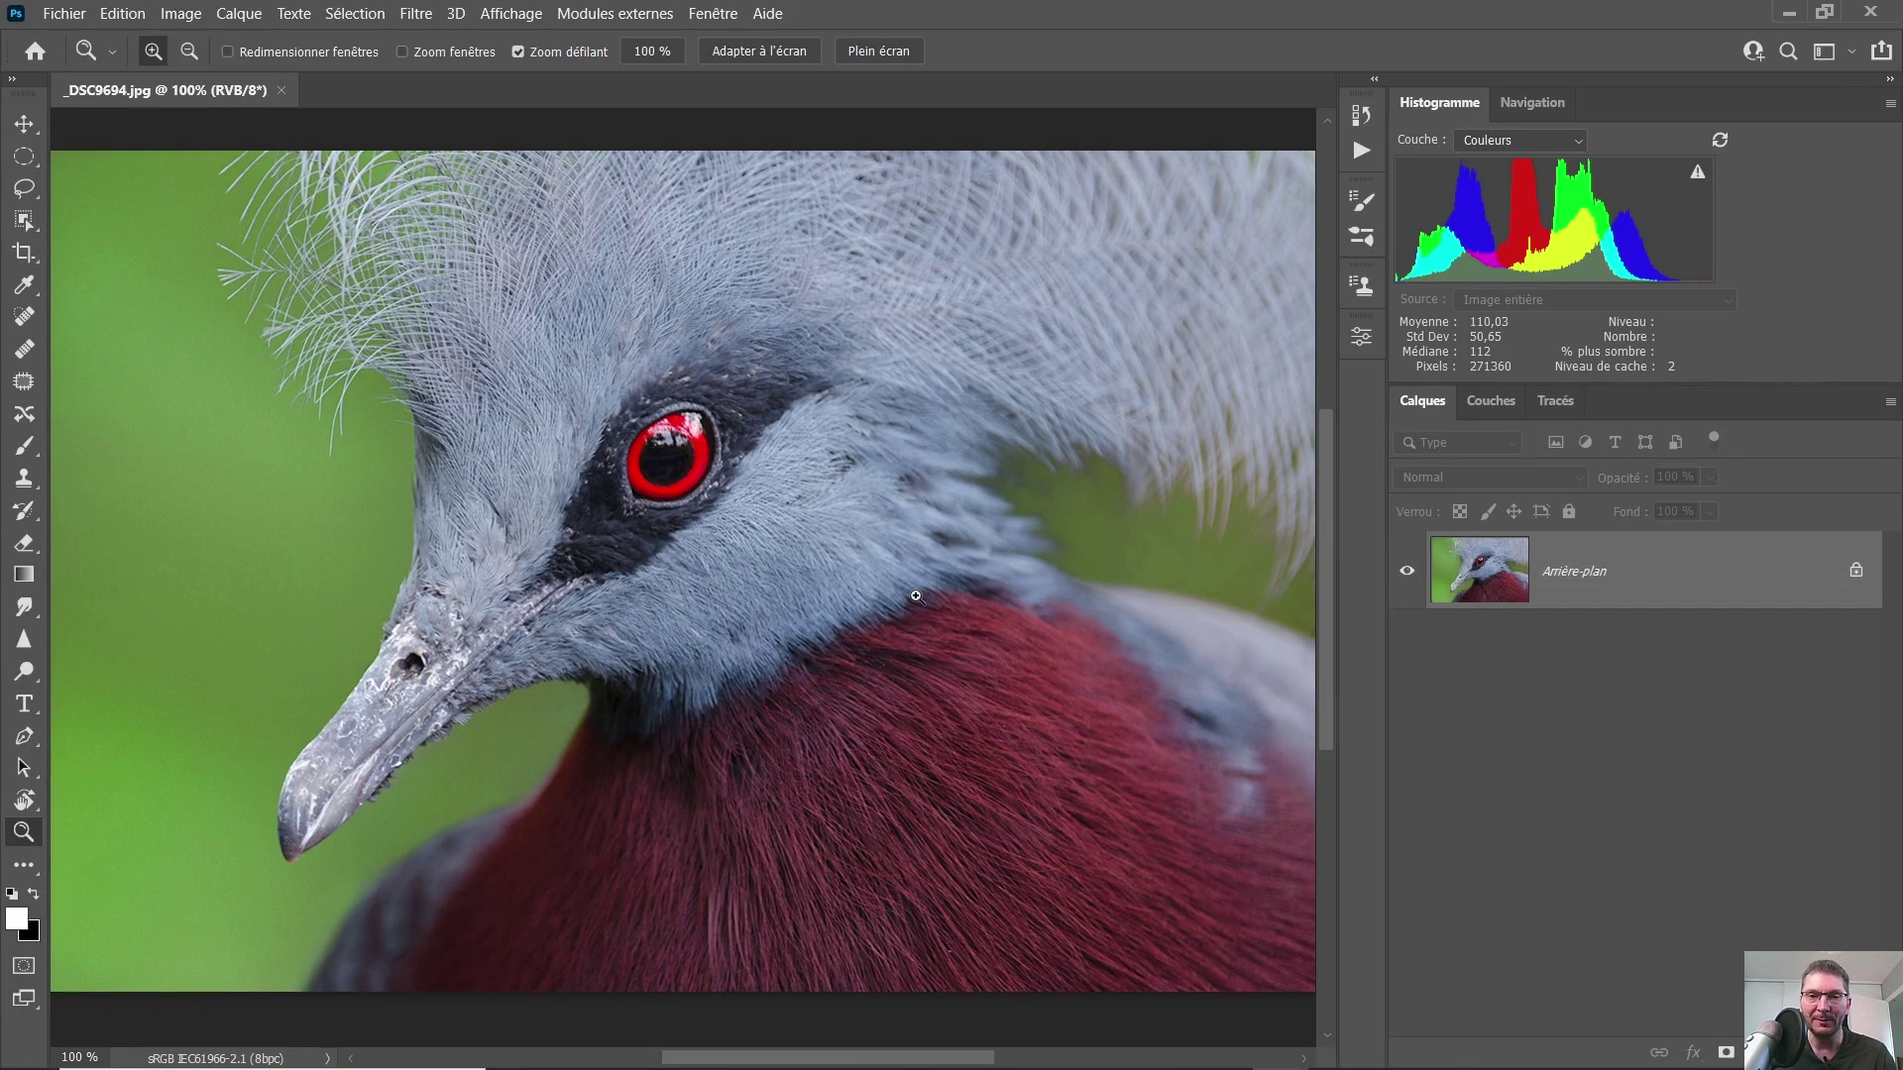
- Switch back to Photoshop and open the Redfield Fractalius 2 filter on the bird photo
click(417, 13)
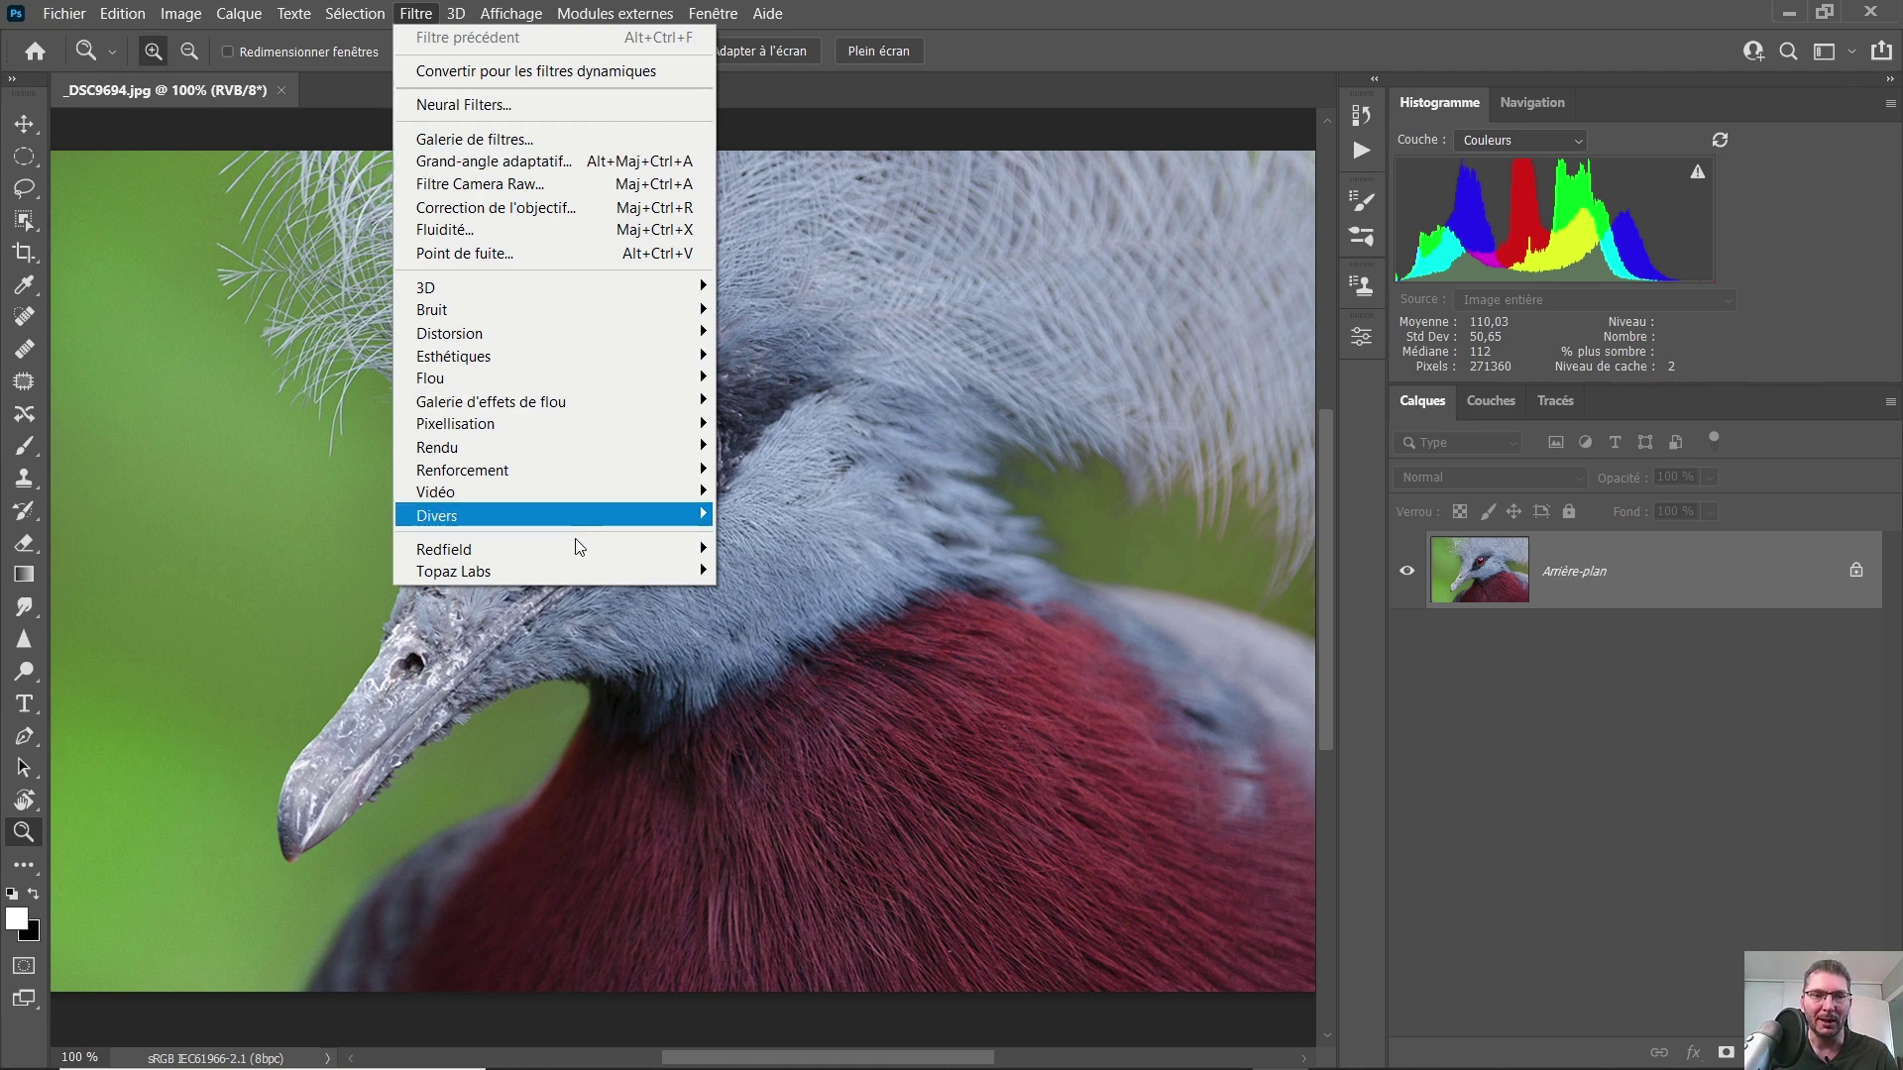
mouse_move(580, 558)
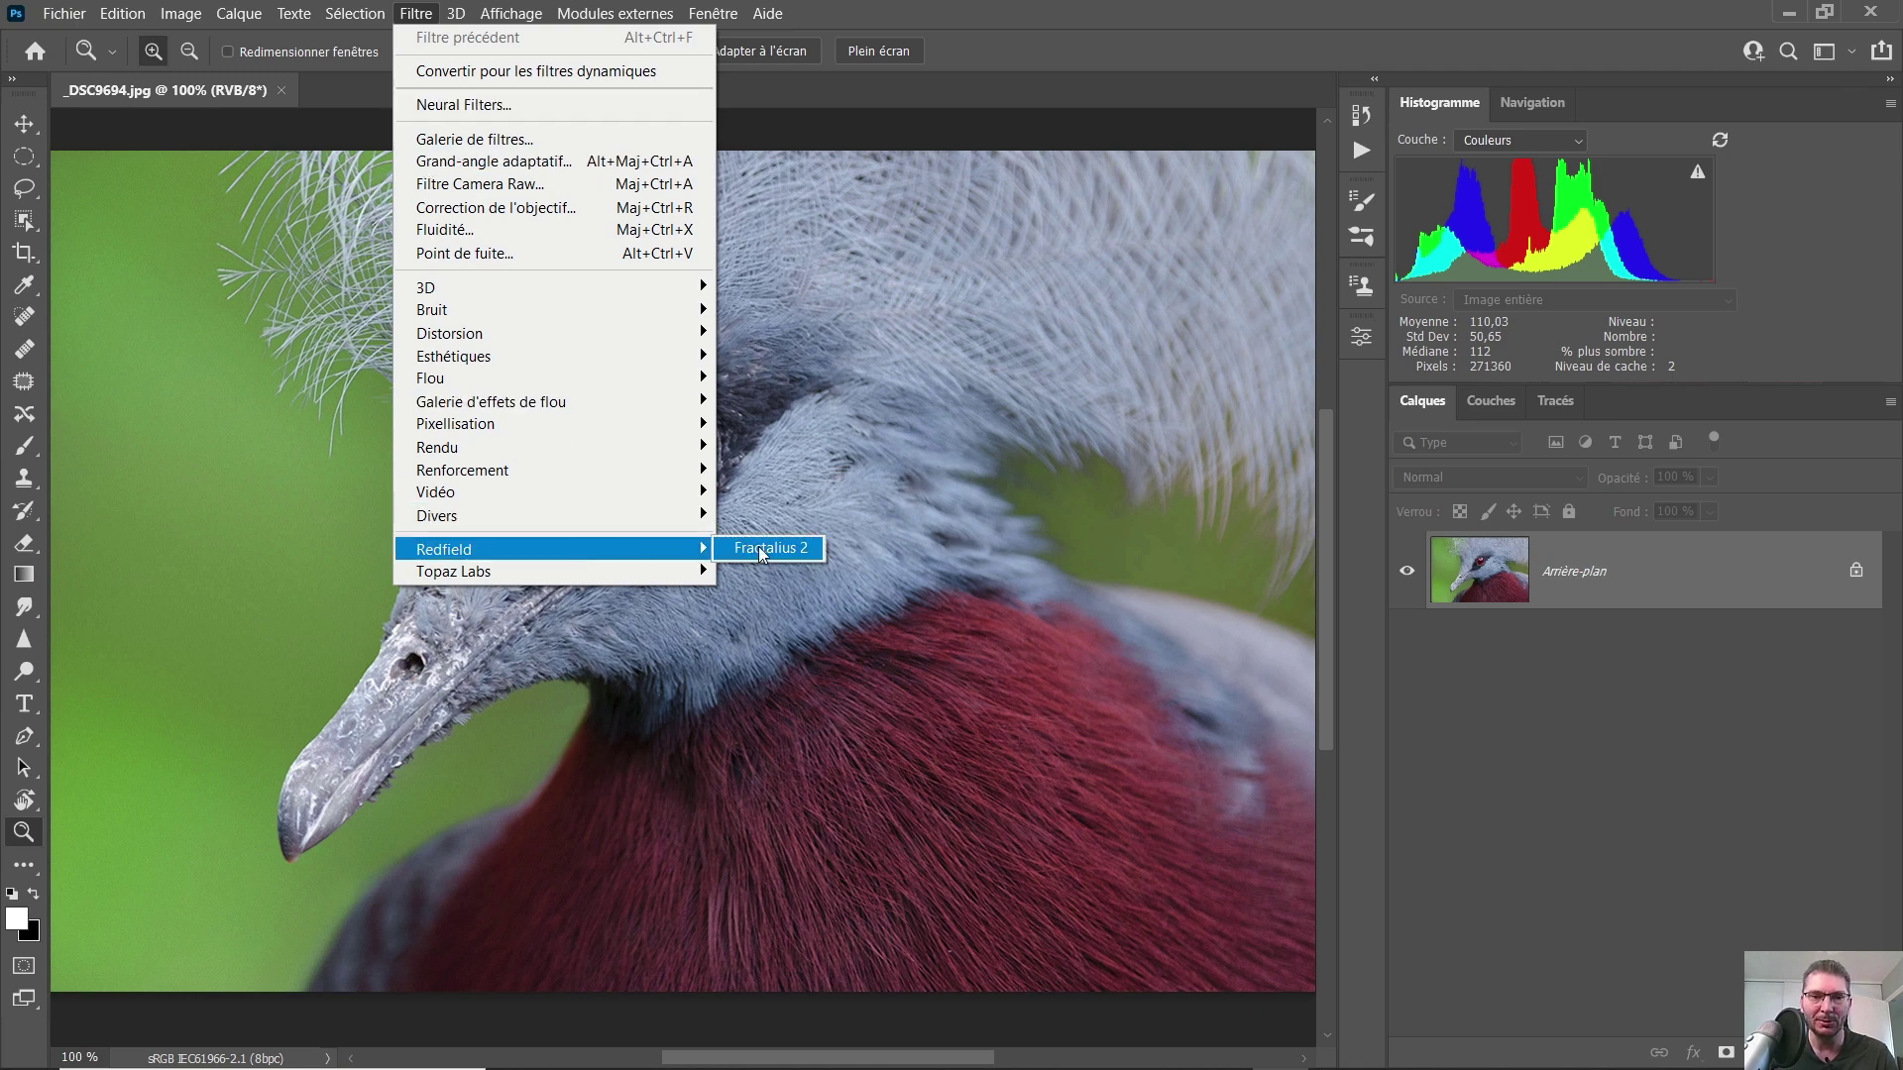
click(762, 553)
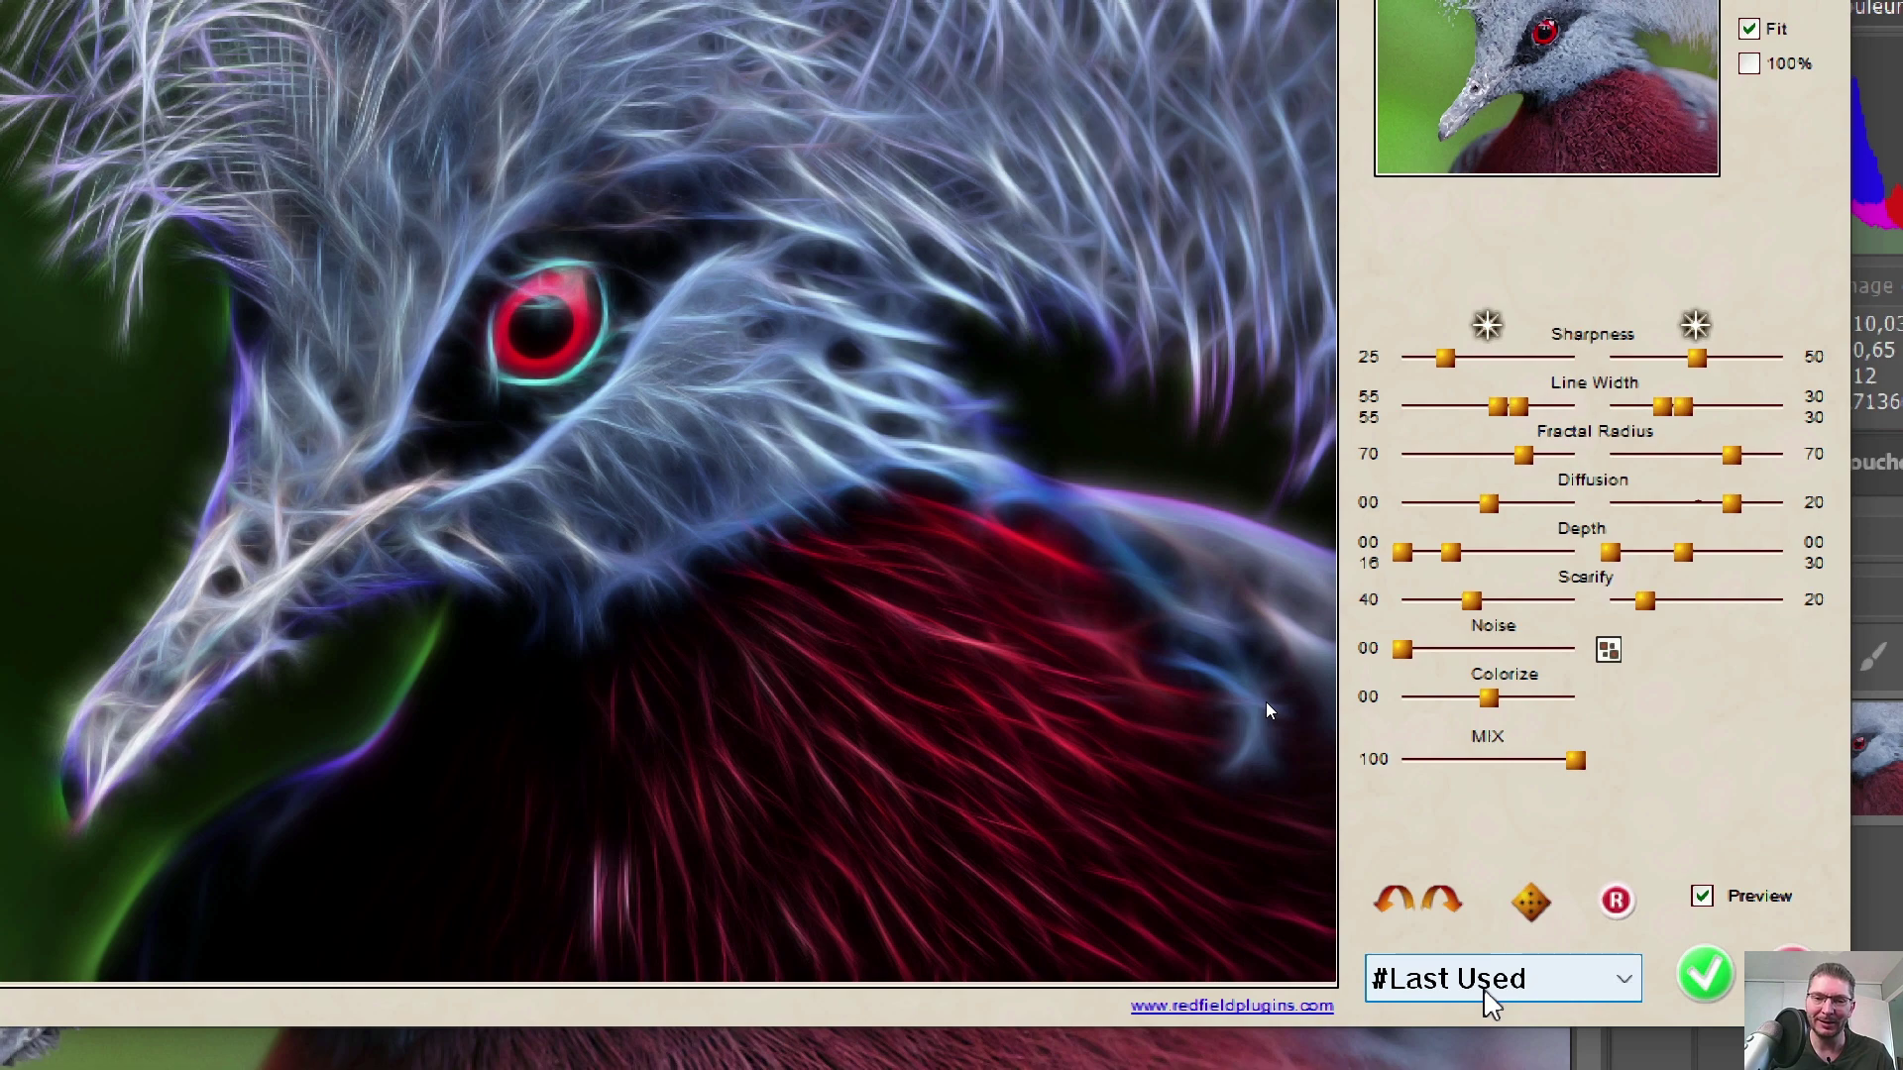
click(1546, 981)
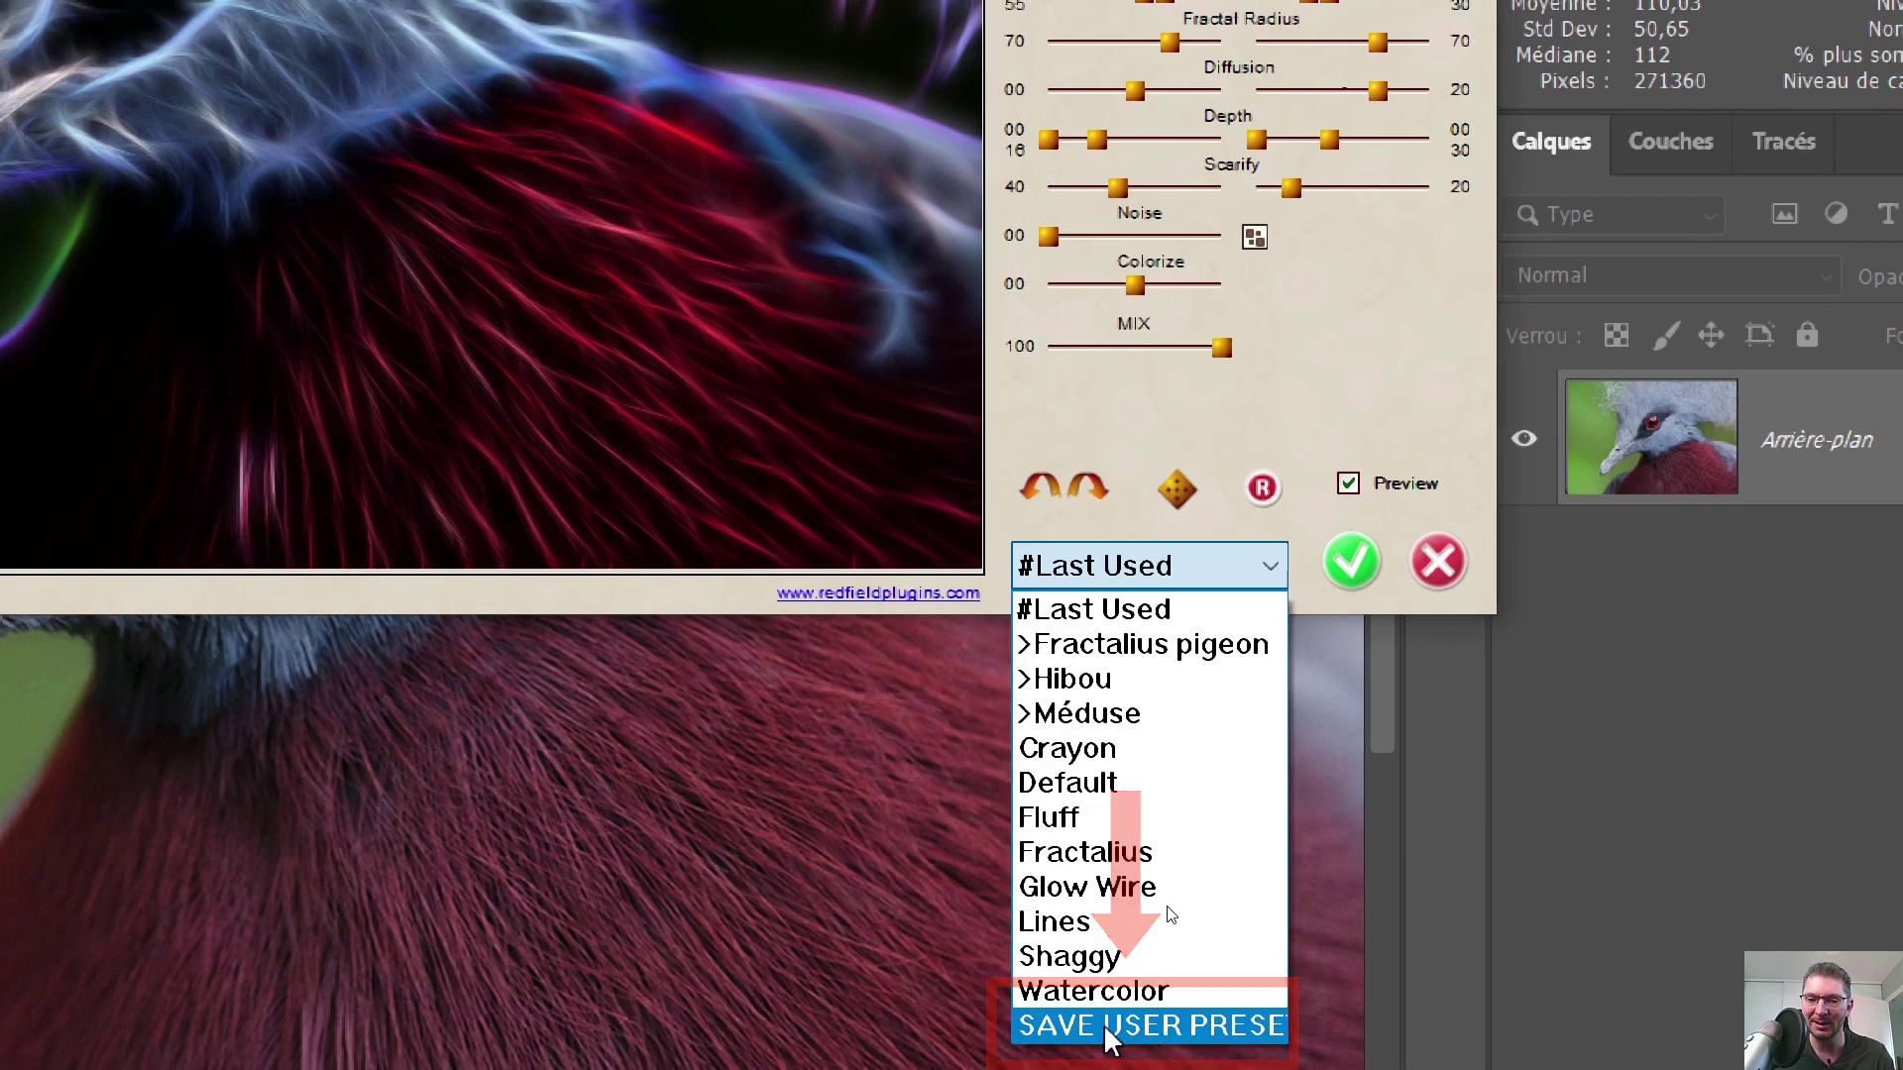
click(1129, 1028)
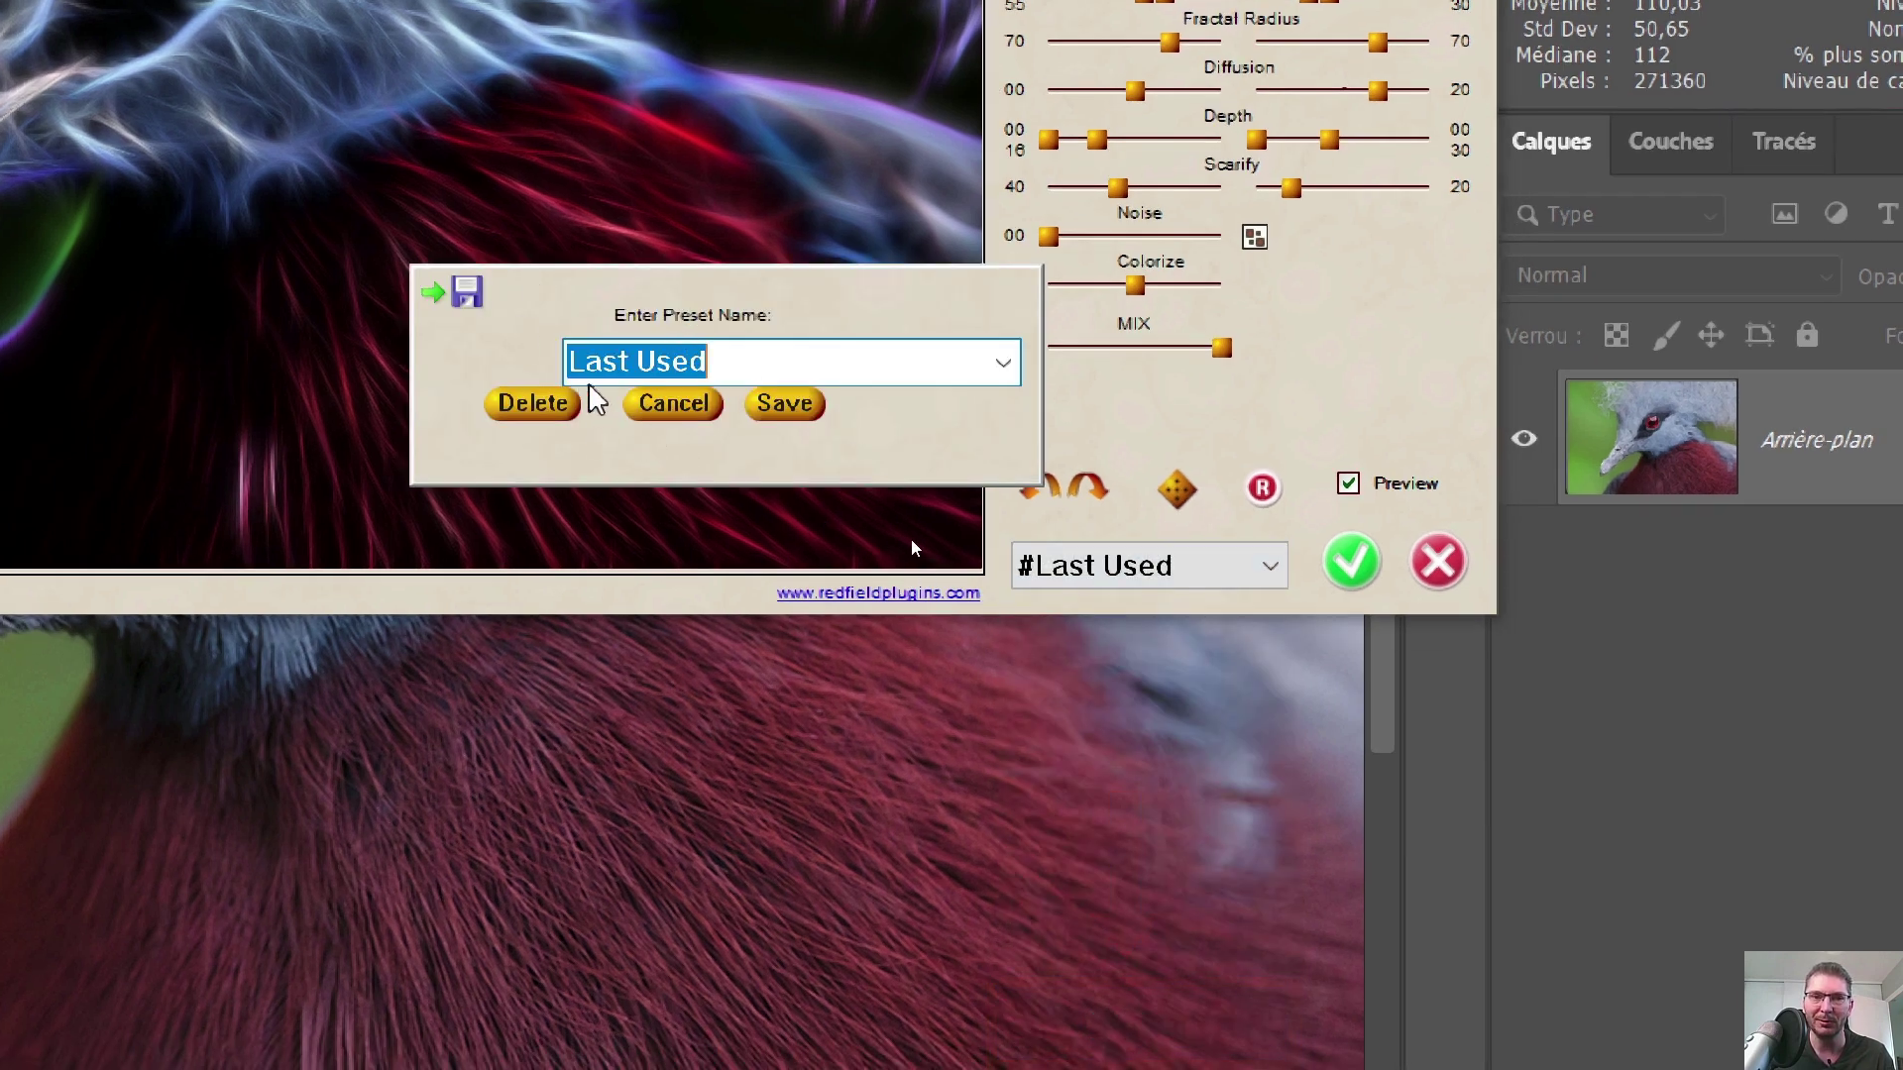
click(657, 406)
- Load the Default preset and try the dark line creation mode on both line sets, restoring the light mode on both
click(1140, 565)
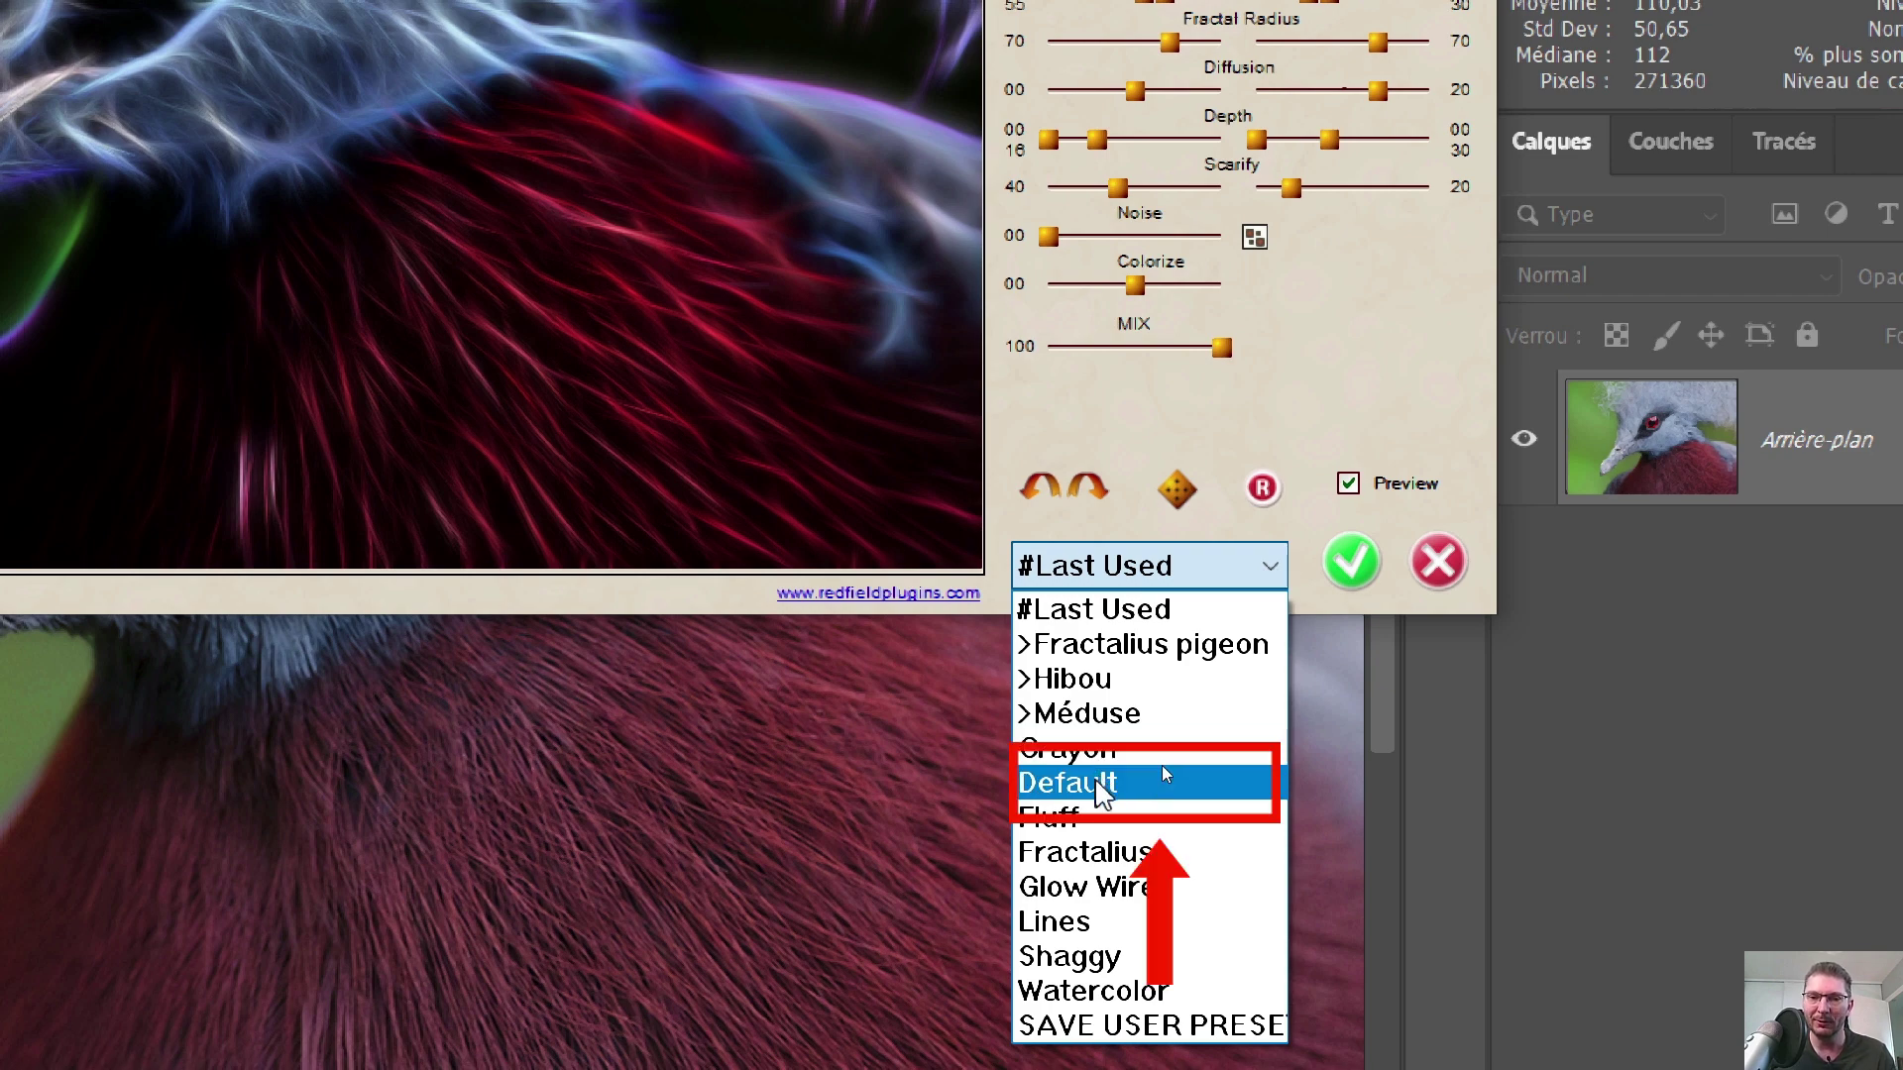
click(1186, 781)
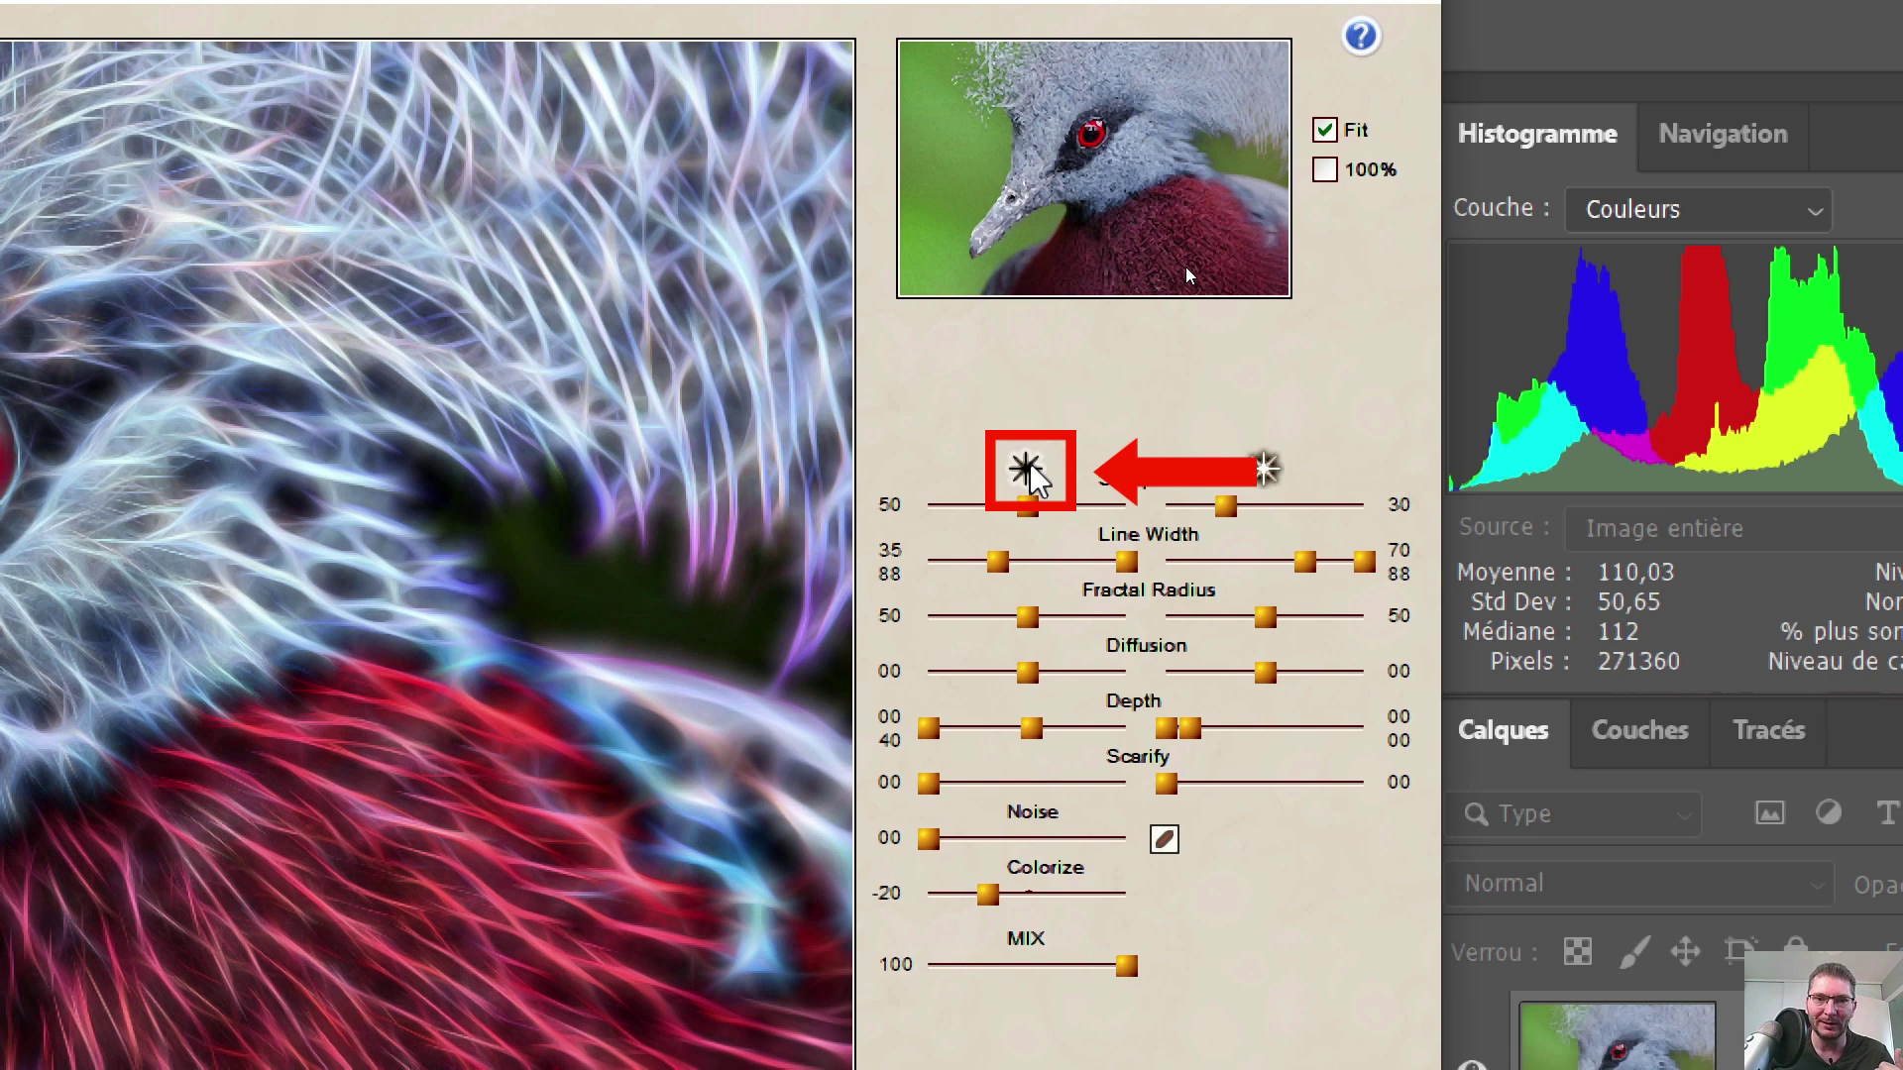
click(1264, 467)
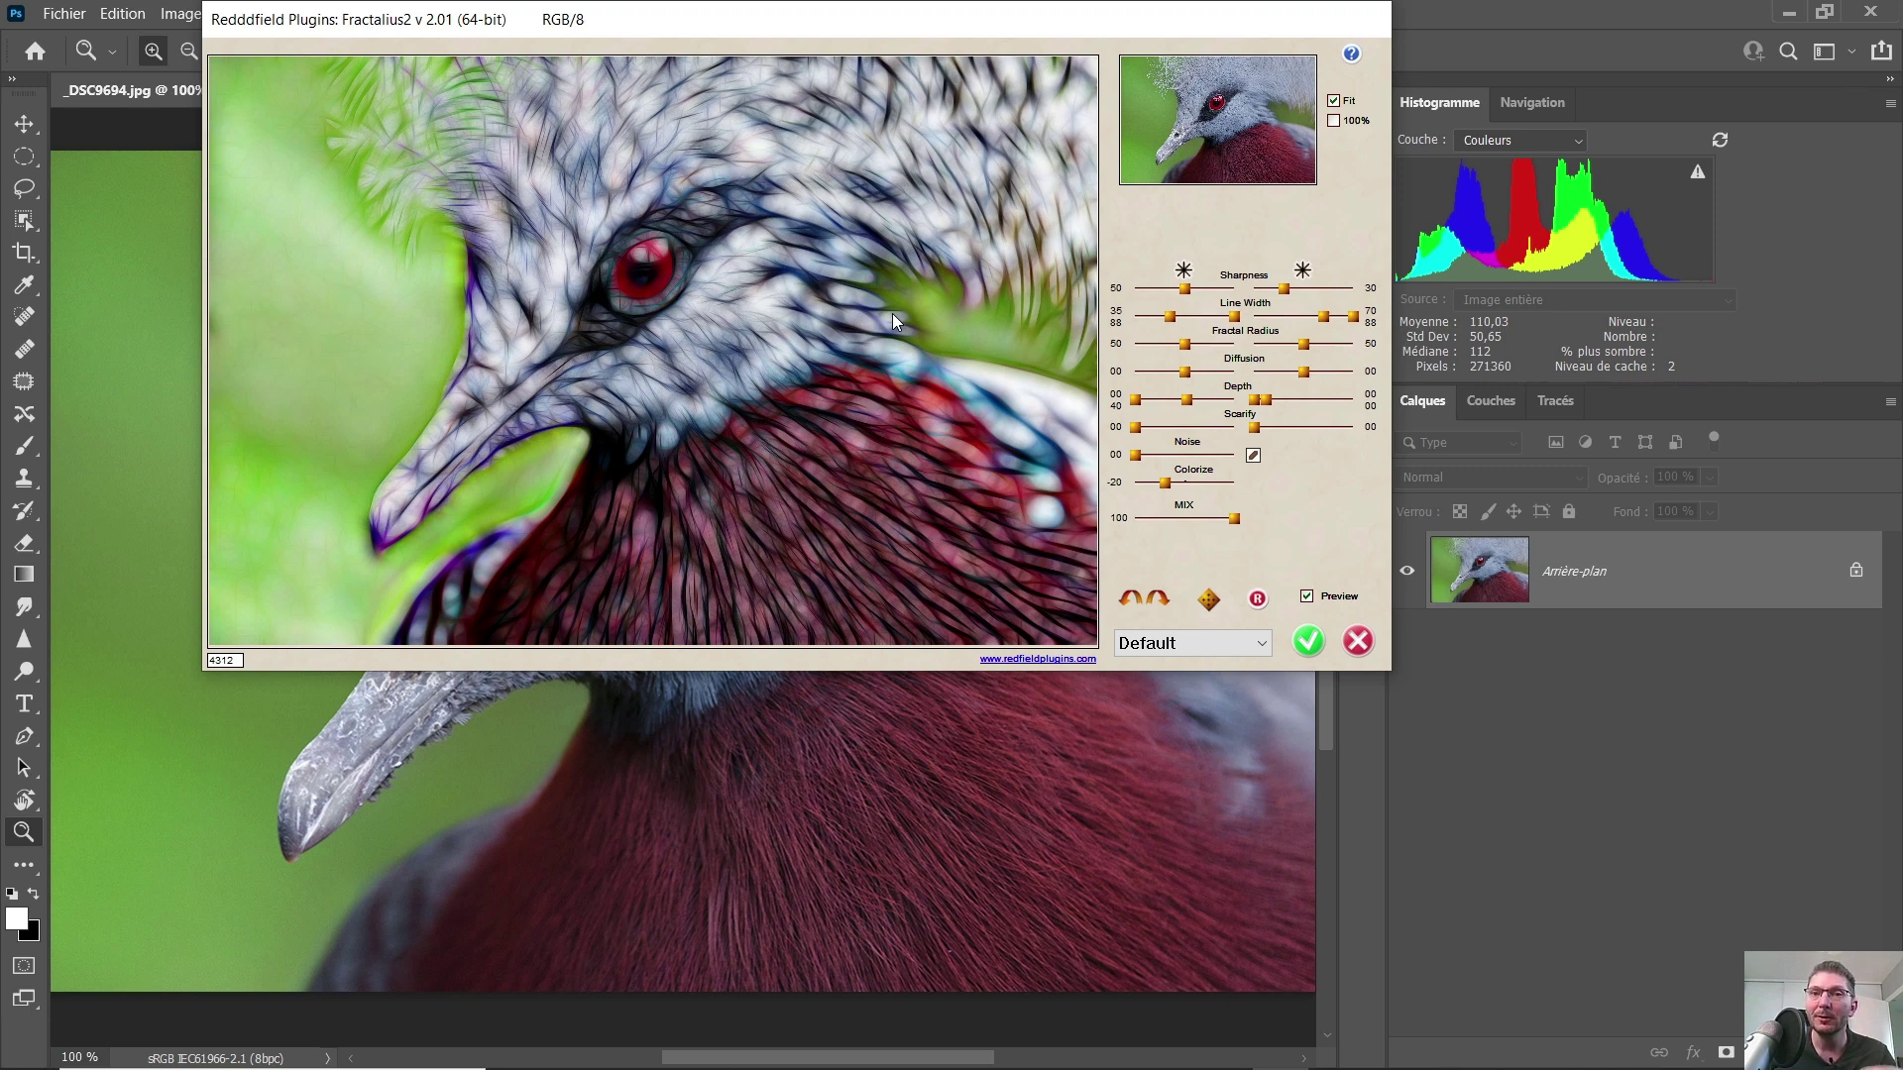
click(1183, 270)
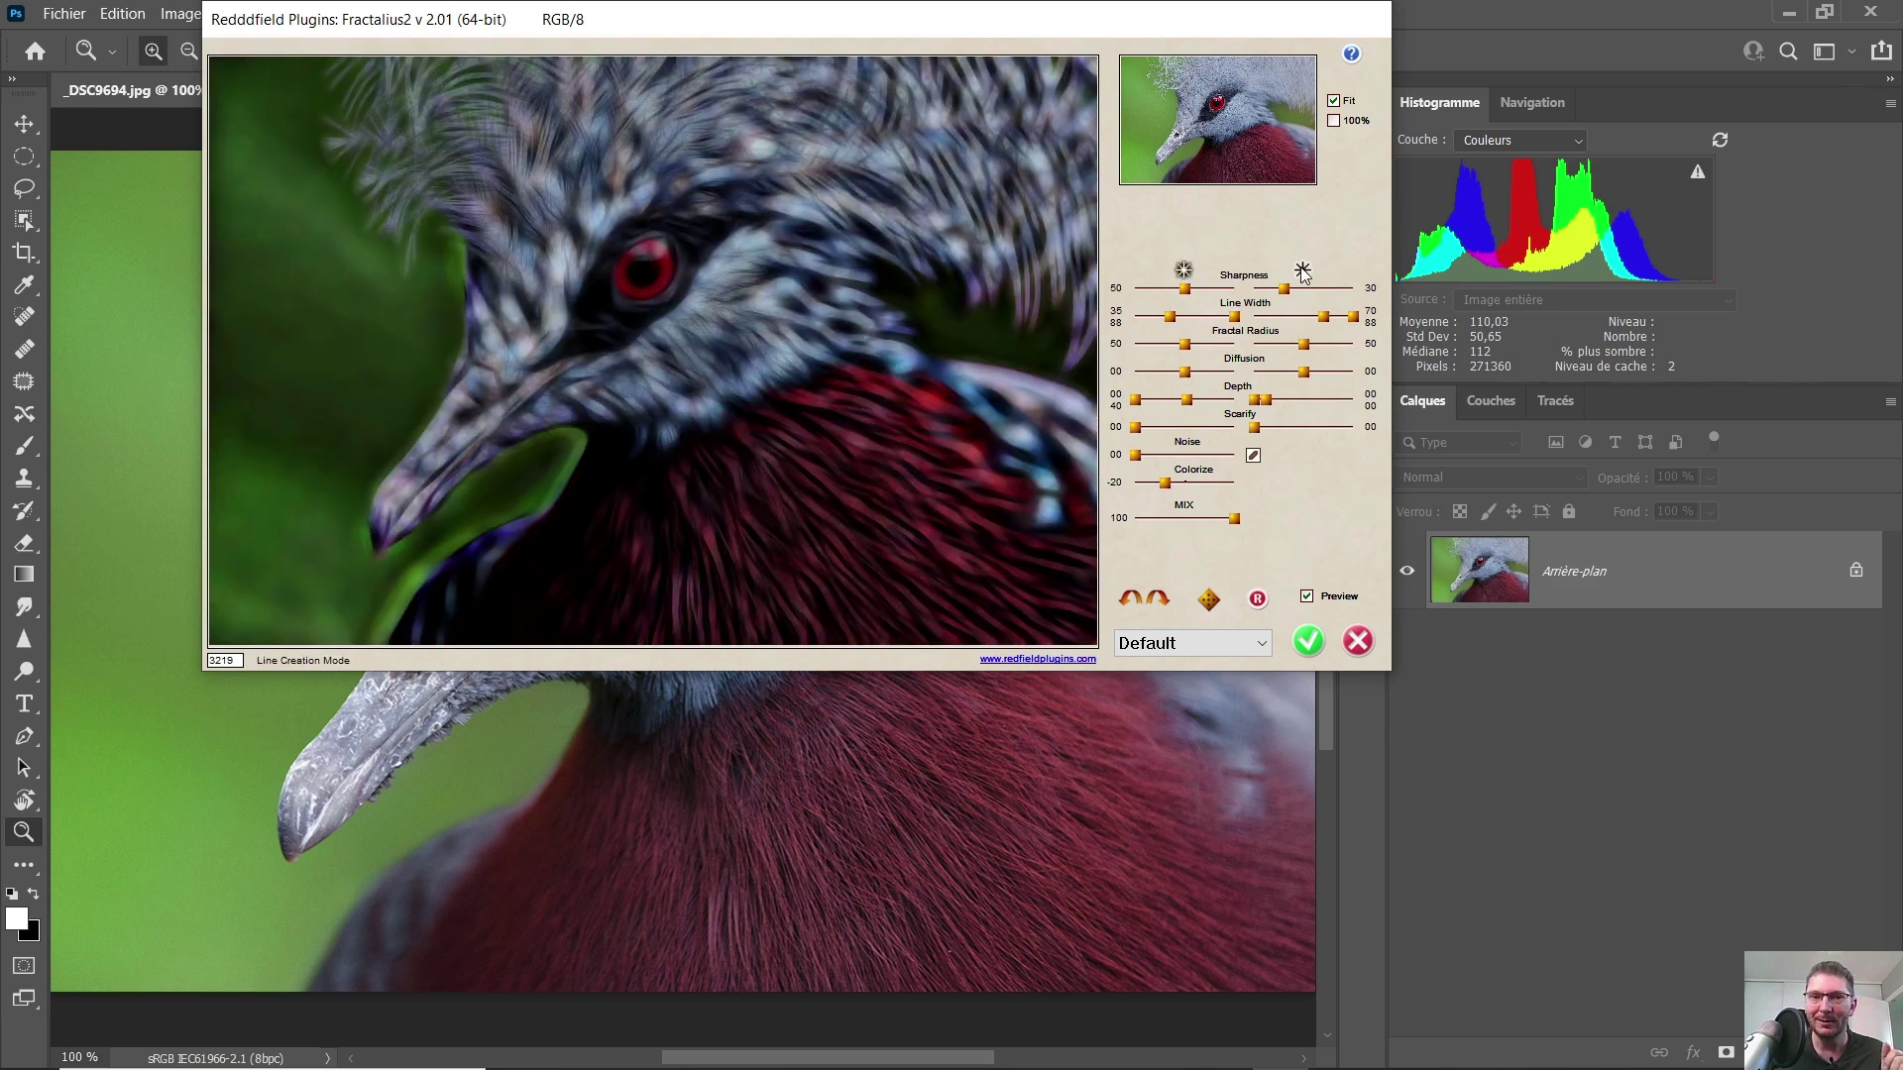
click(1302, 271)
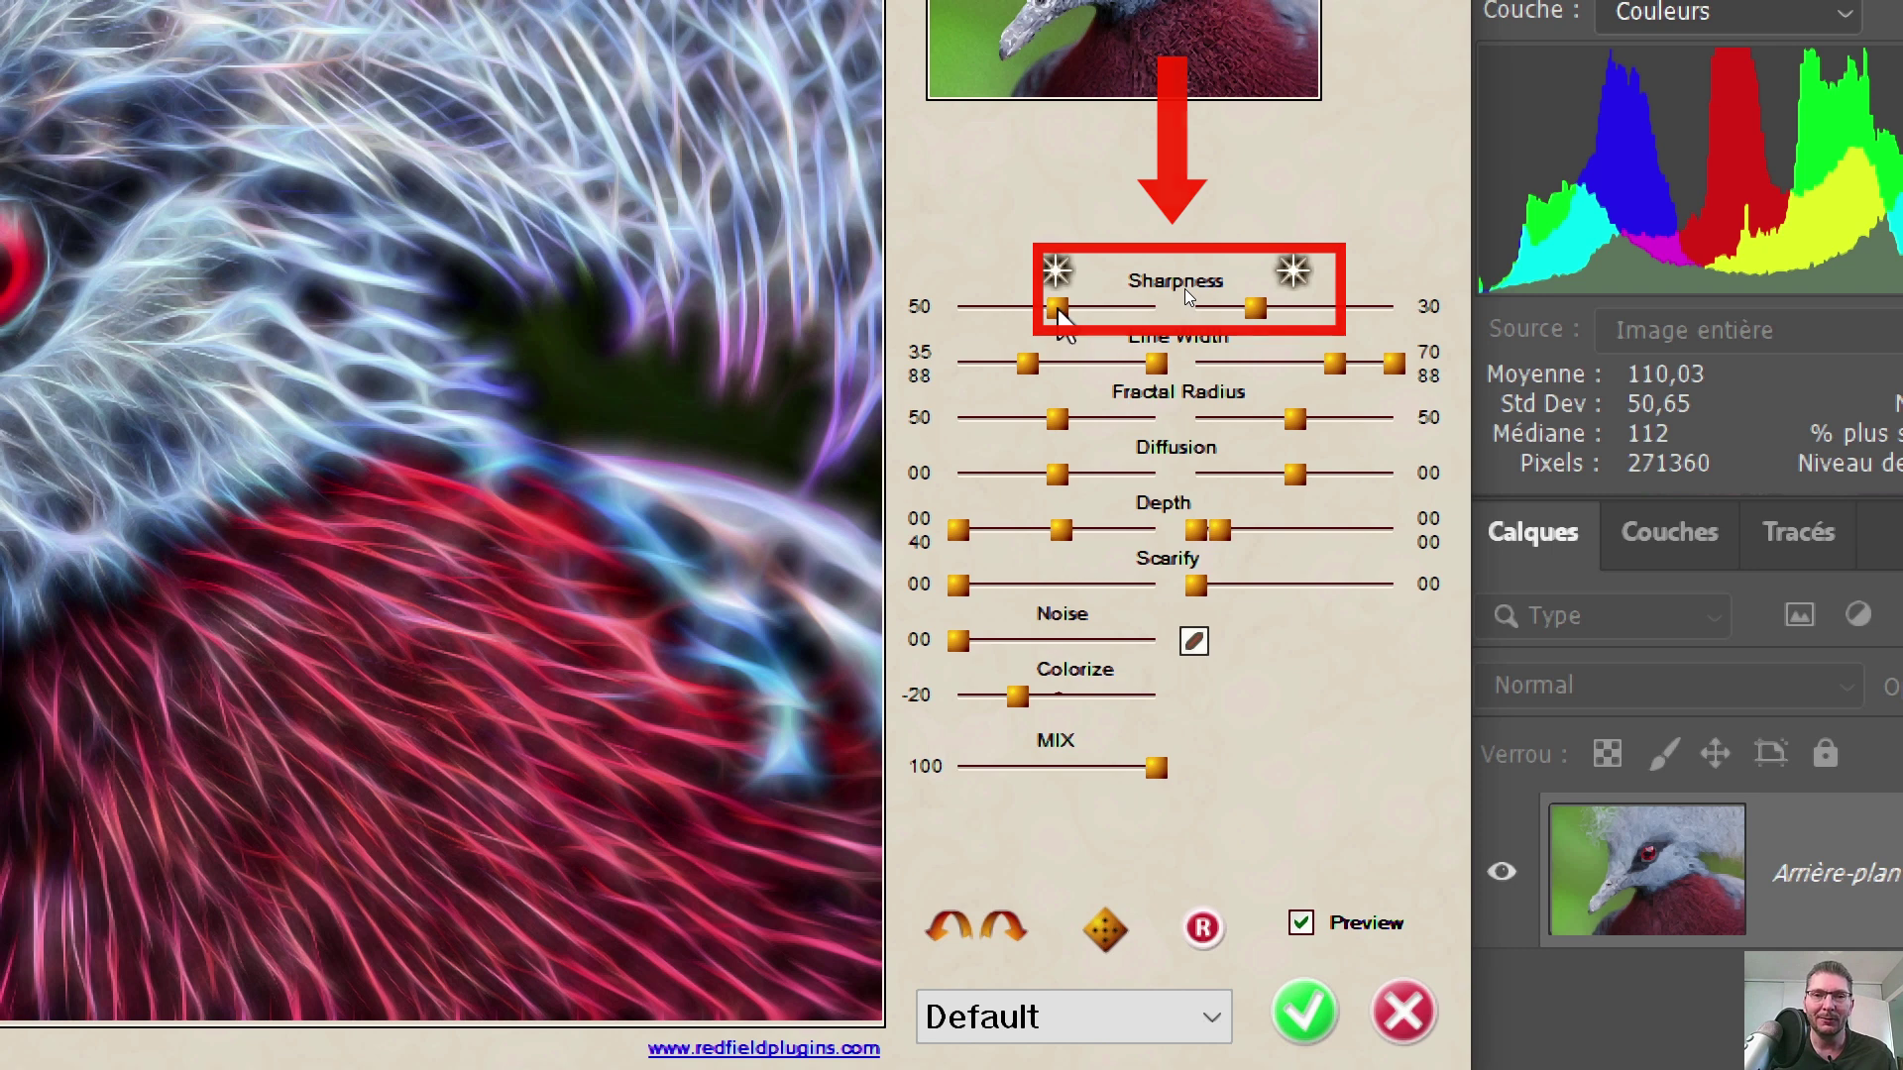
- Test both Sharpness sliders at 0 and 100, and settle on 35 for the first and 21 for the second
drag(1056, 310, 1237, 310)
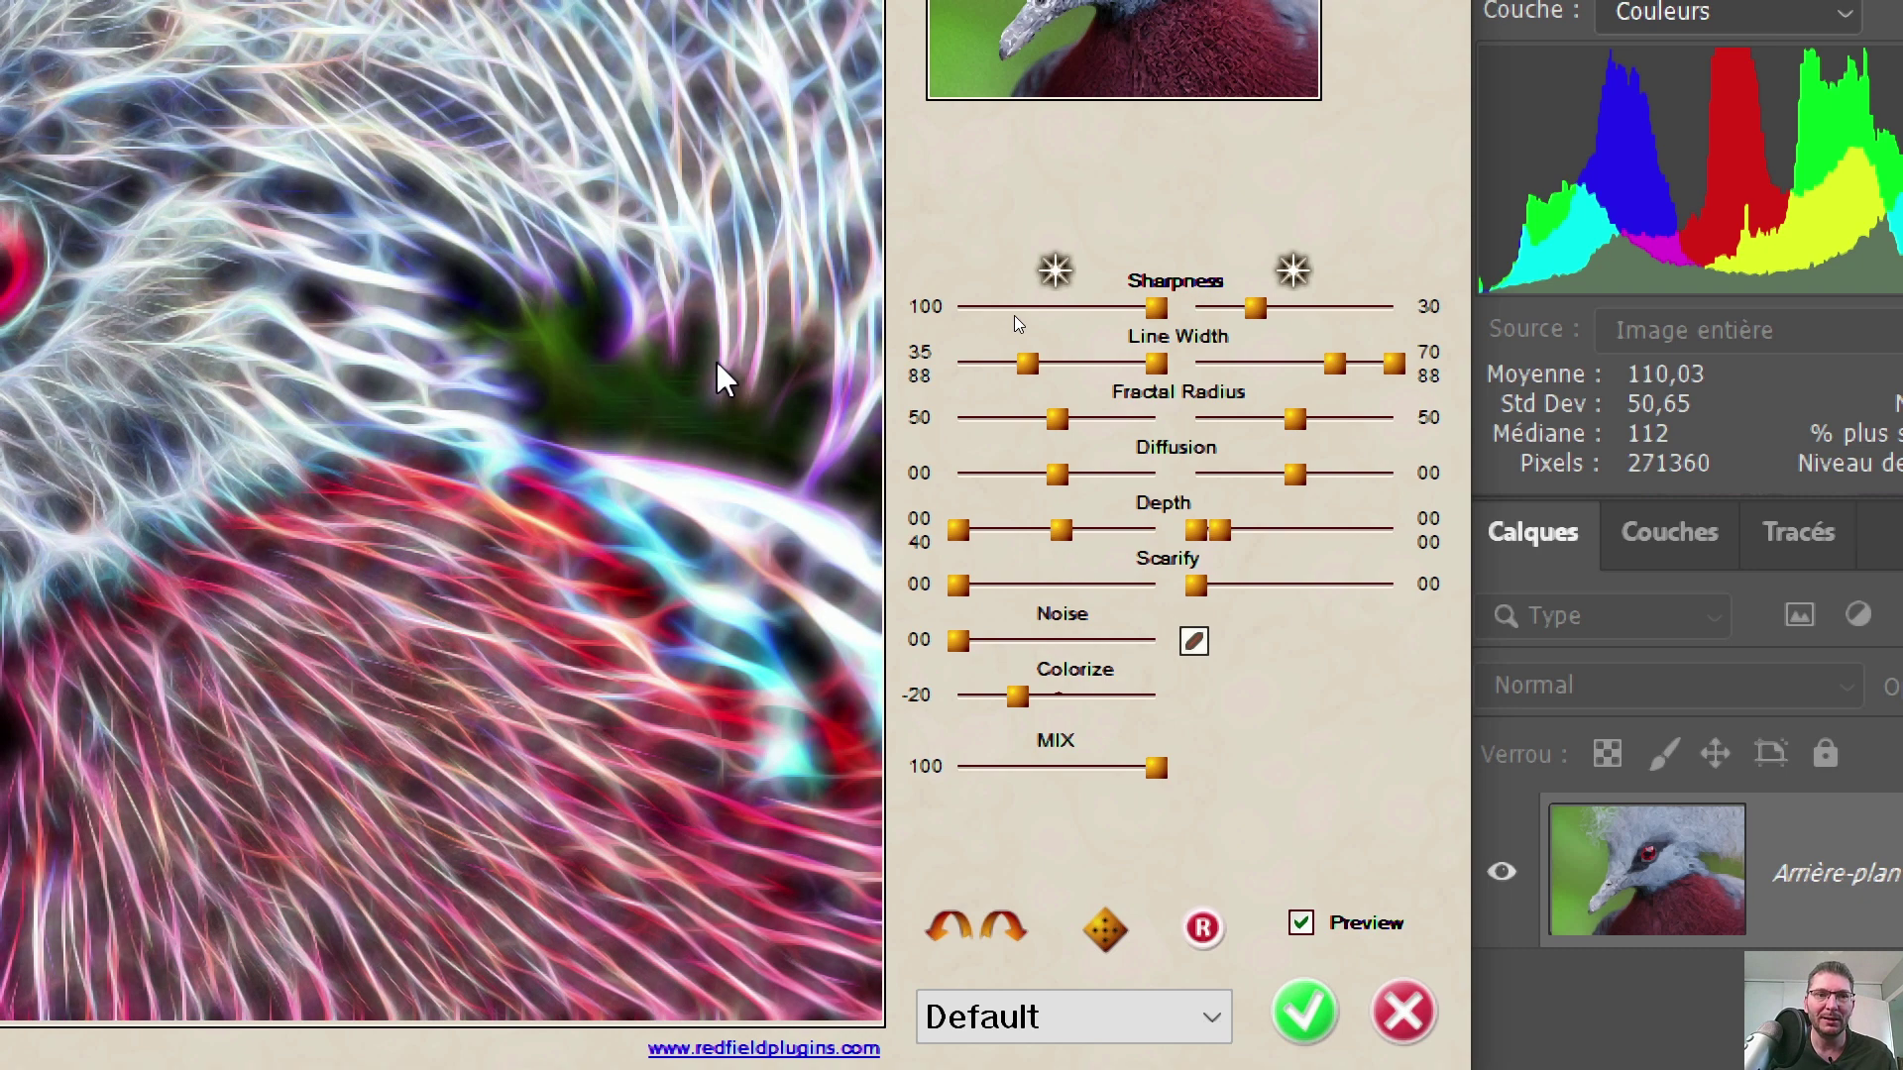
drag(1156, 307, 897, 307)
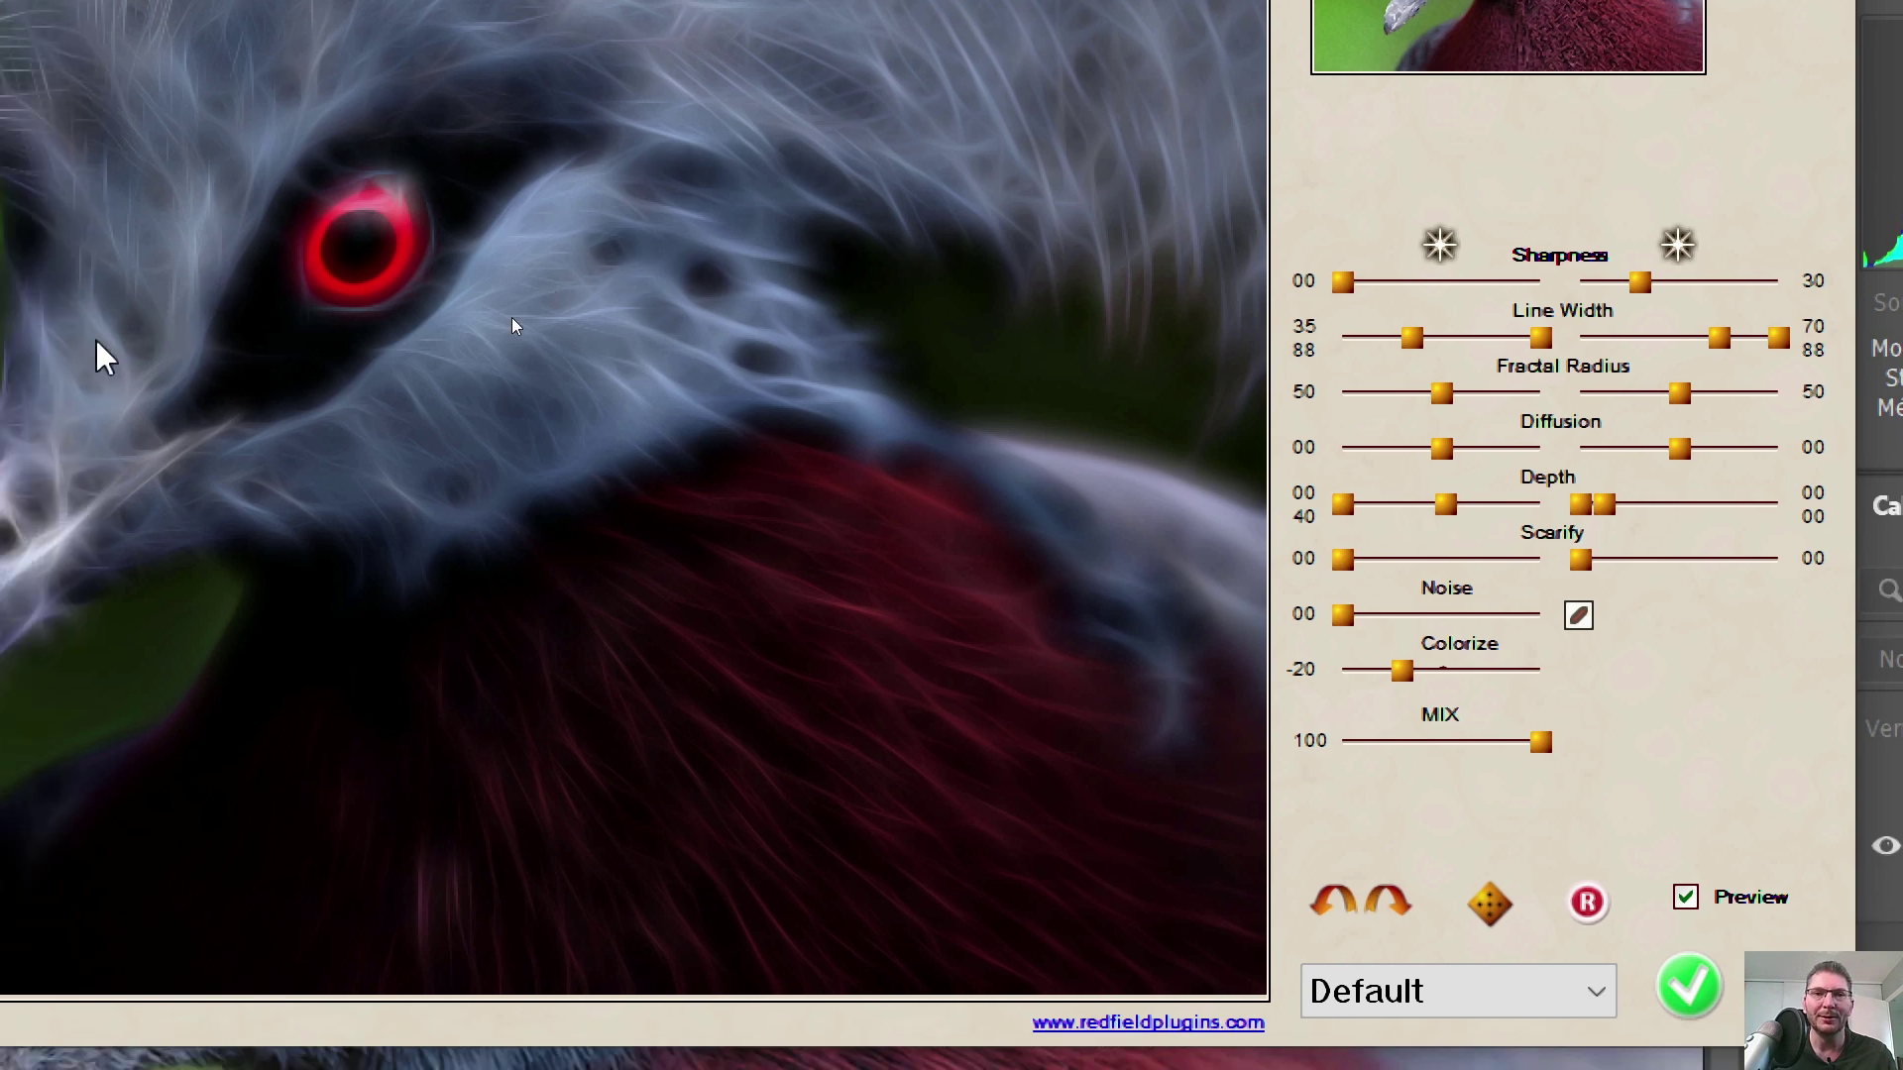
drag(1350, 287, 1451, 289)
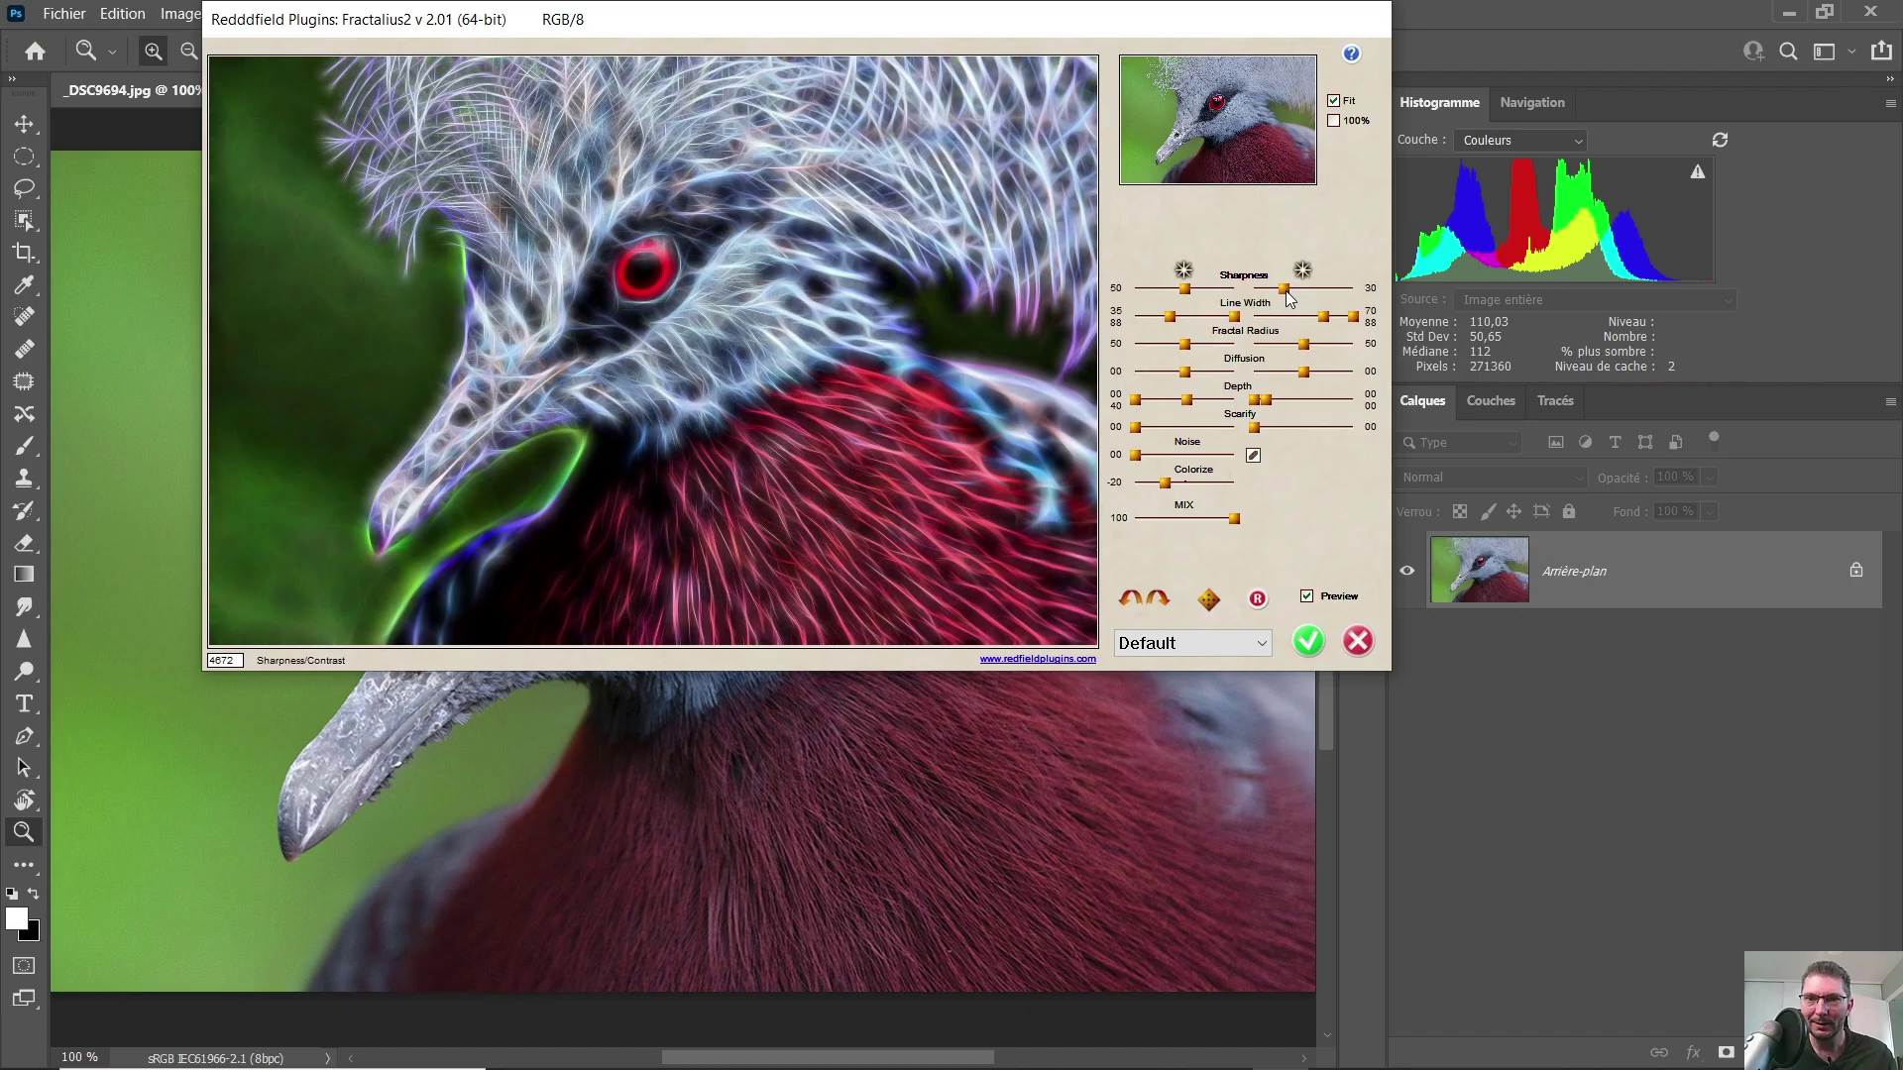
drag(1290, 289, 1361, 297)
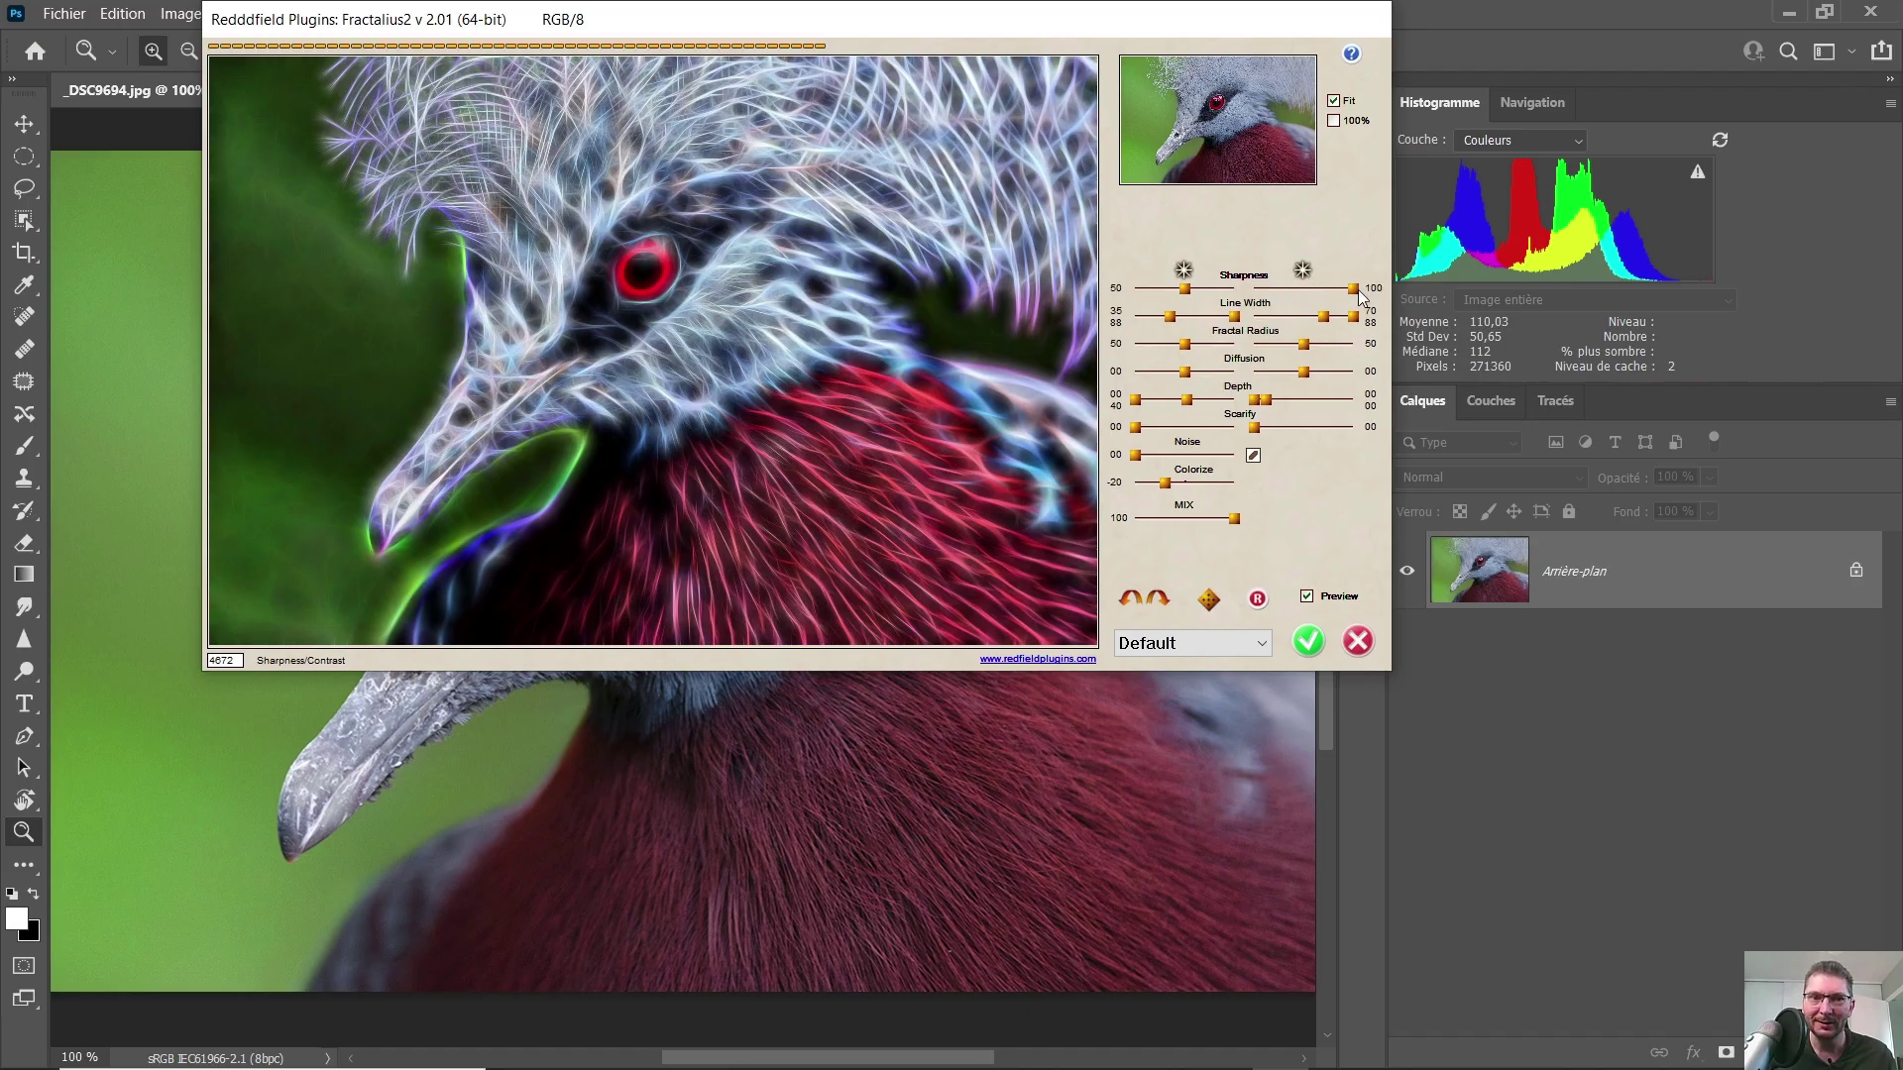
drag(1356, 292, 1253, 289)
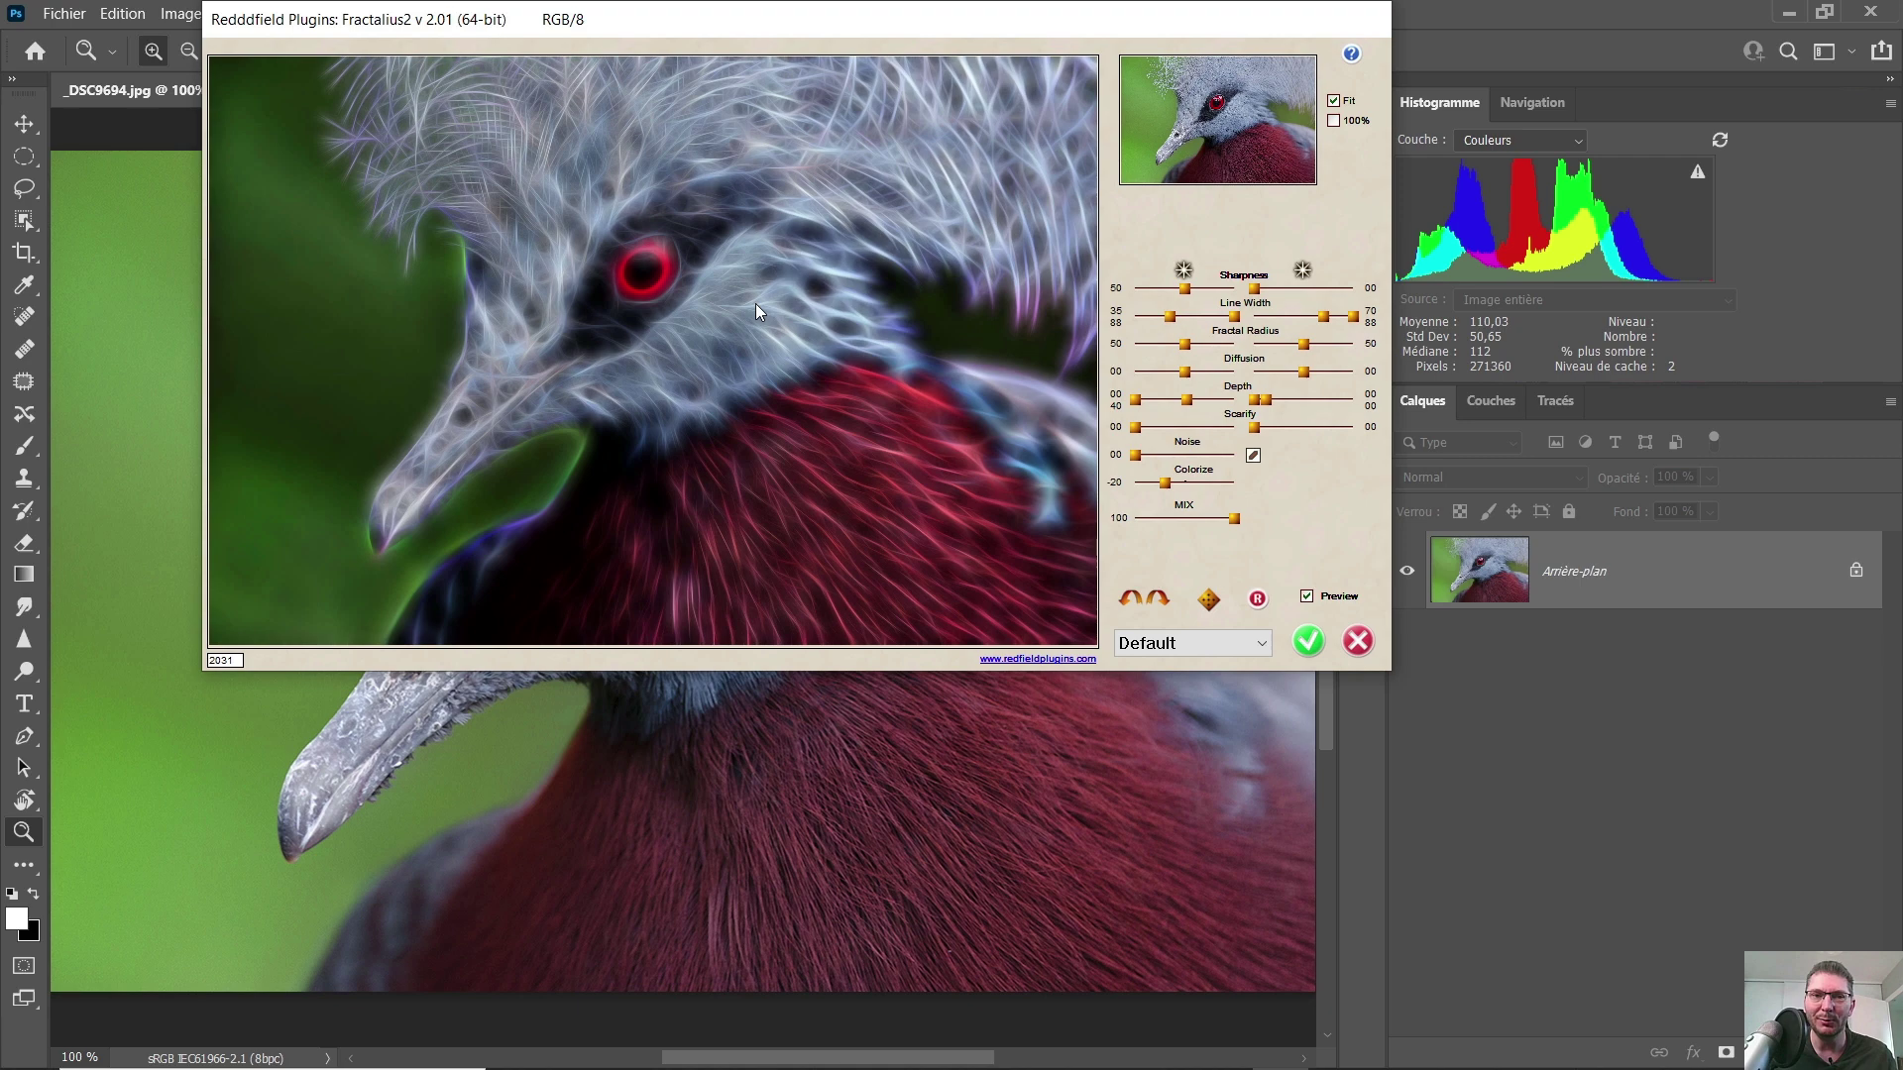
drag(1252, 290, 1276, 293)
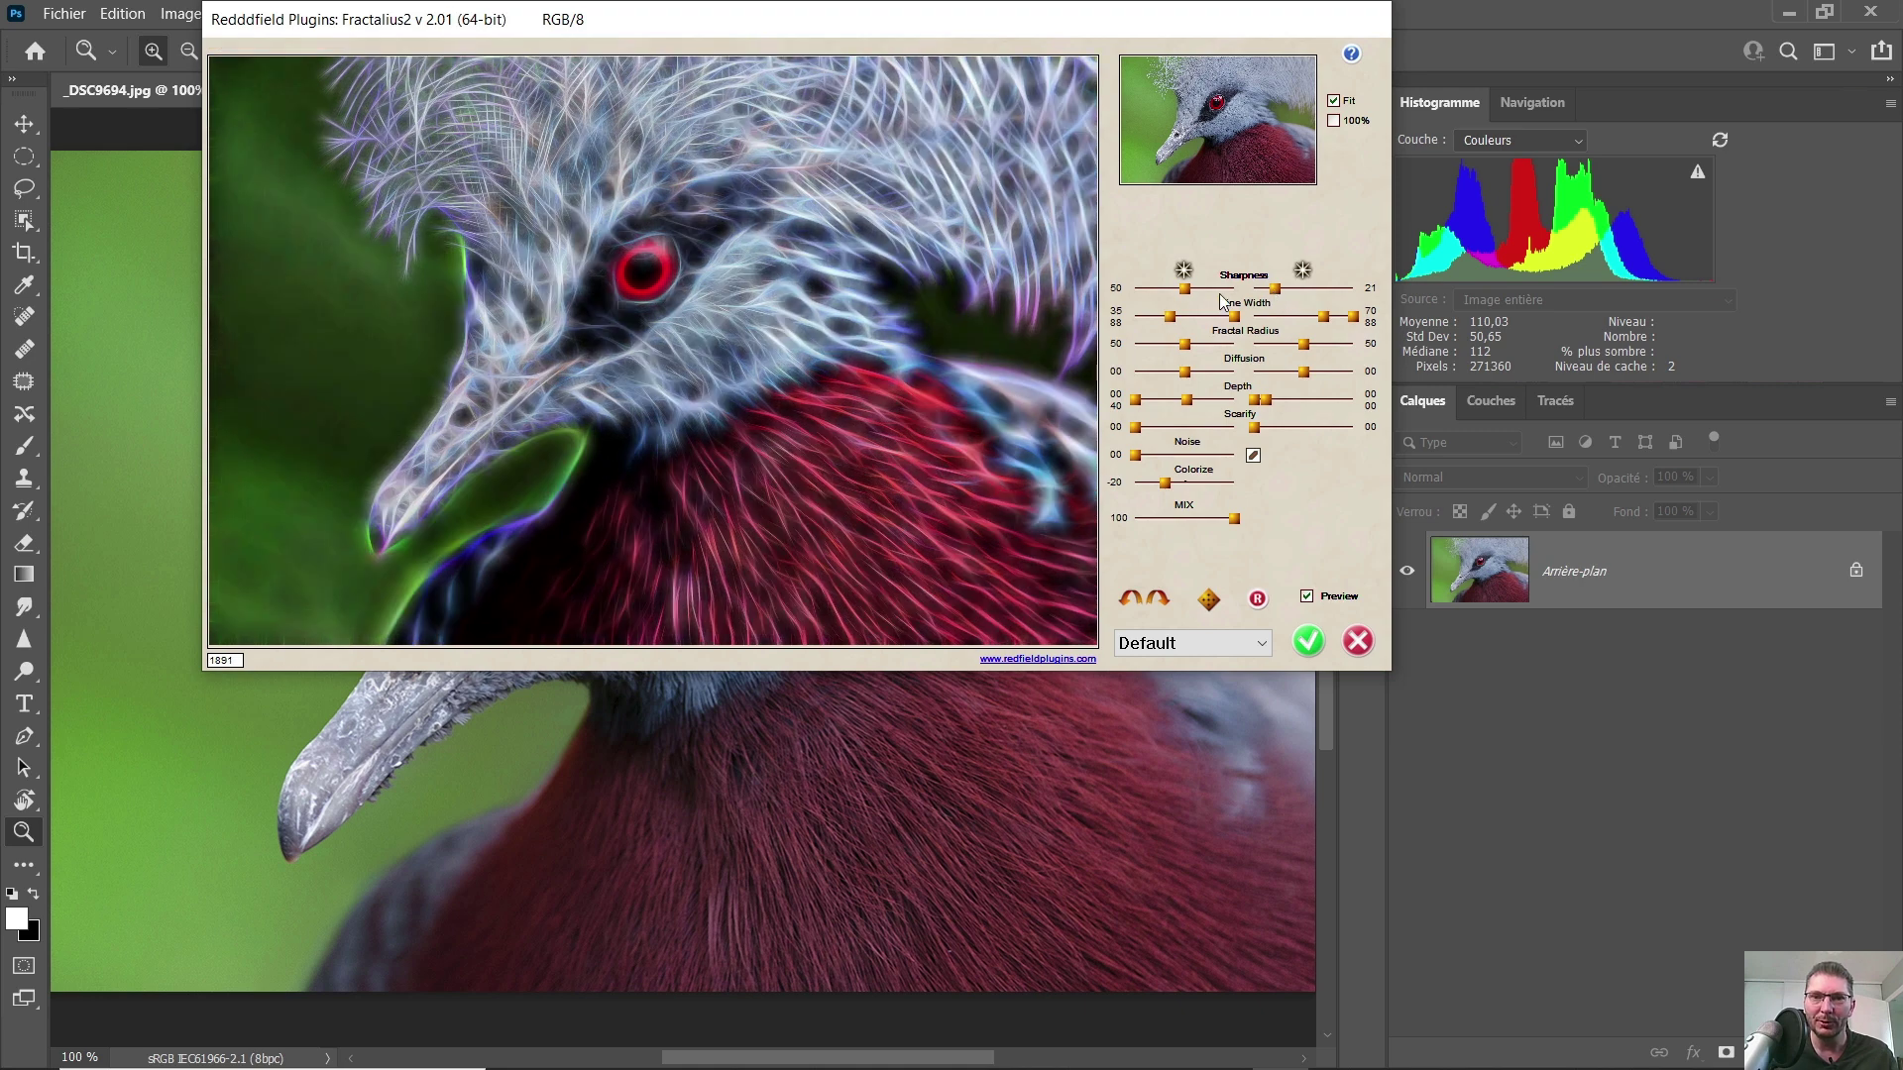
drag(1186, 291, 1173, 294)
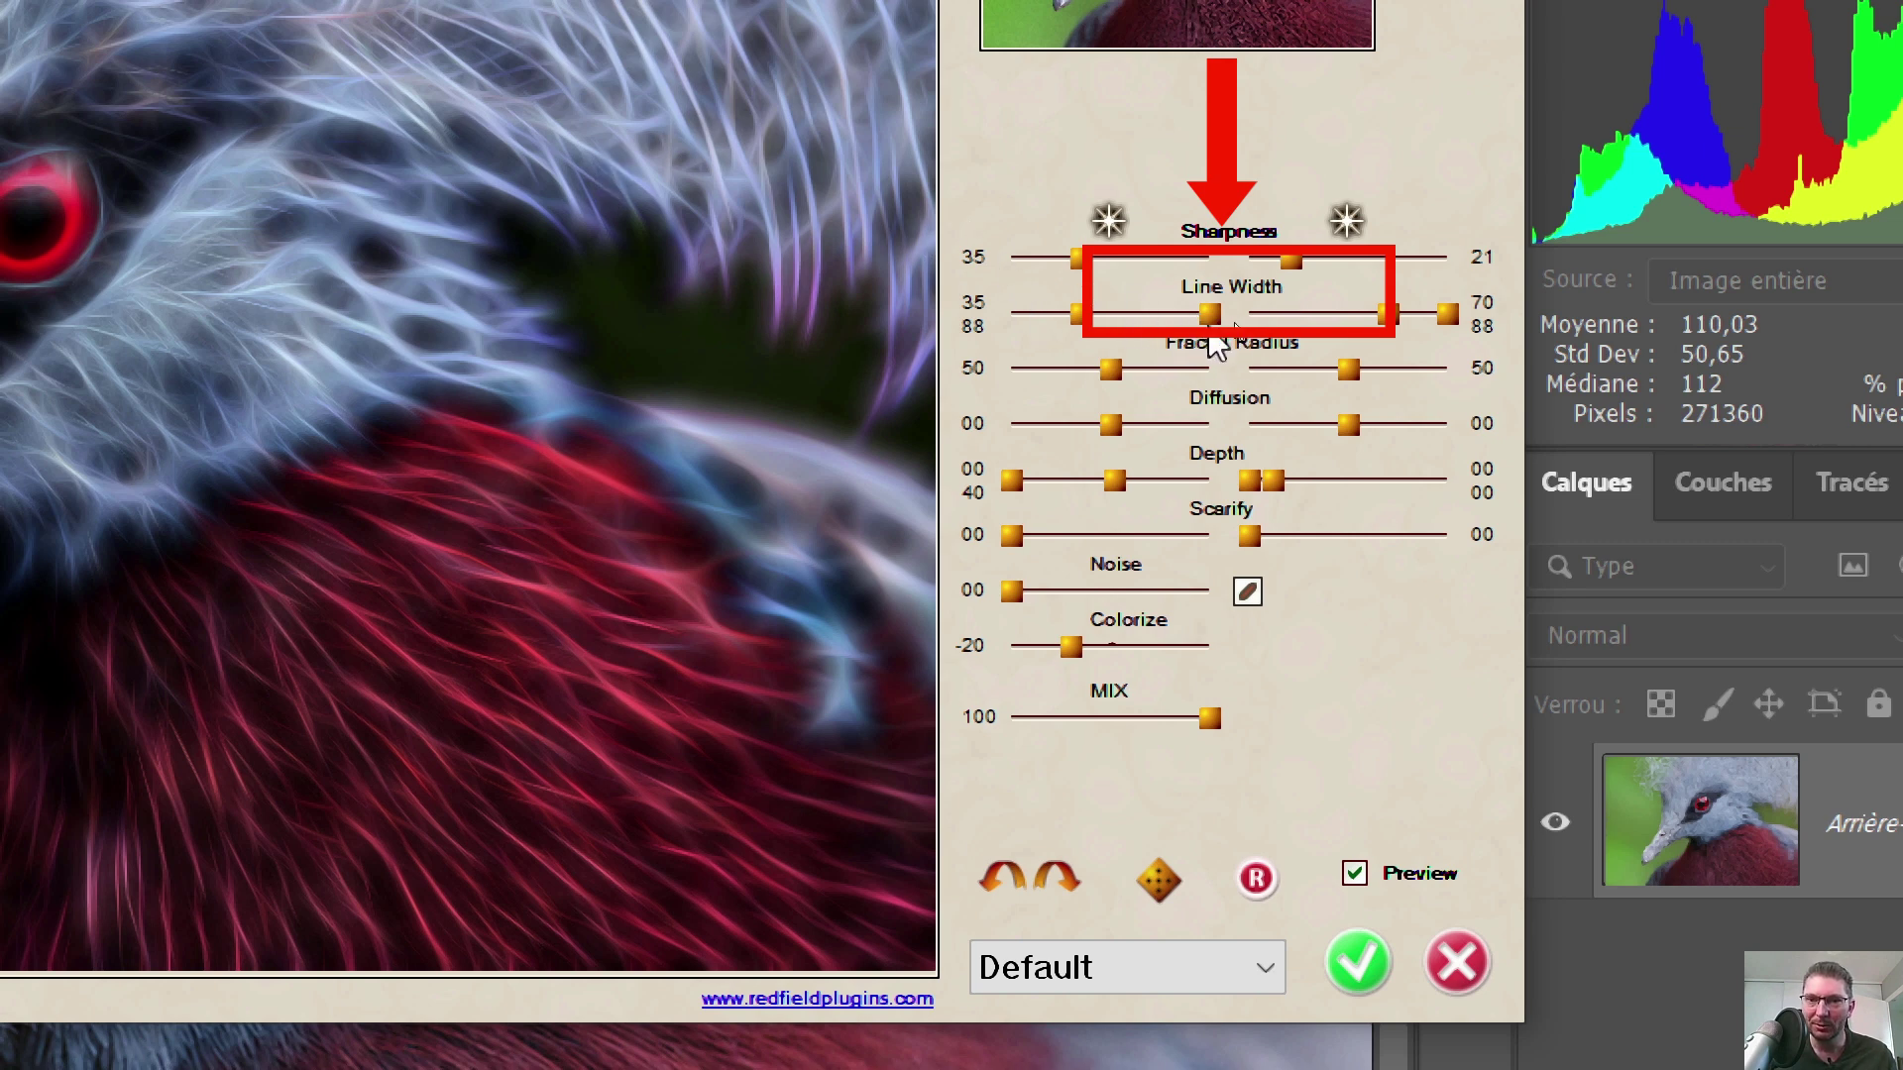
- Test the extremes of the Line Width ranges, and settle on 21 to 44 for the first and 0 to 15 for the second
drag(1084, 318, 1007, 317)
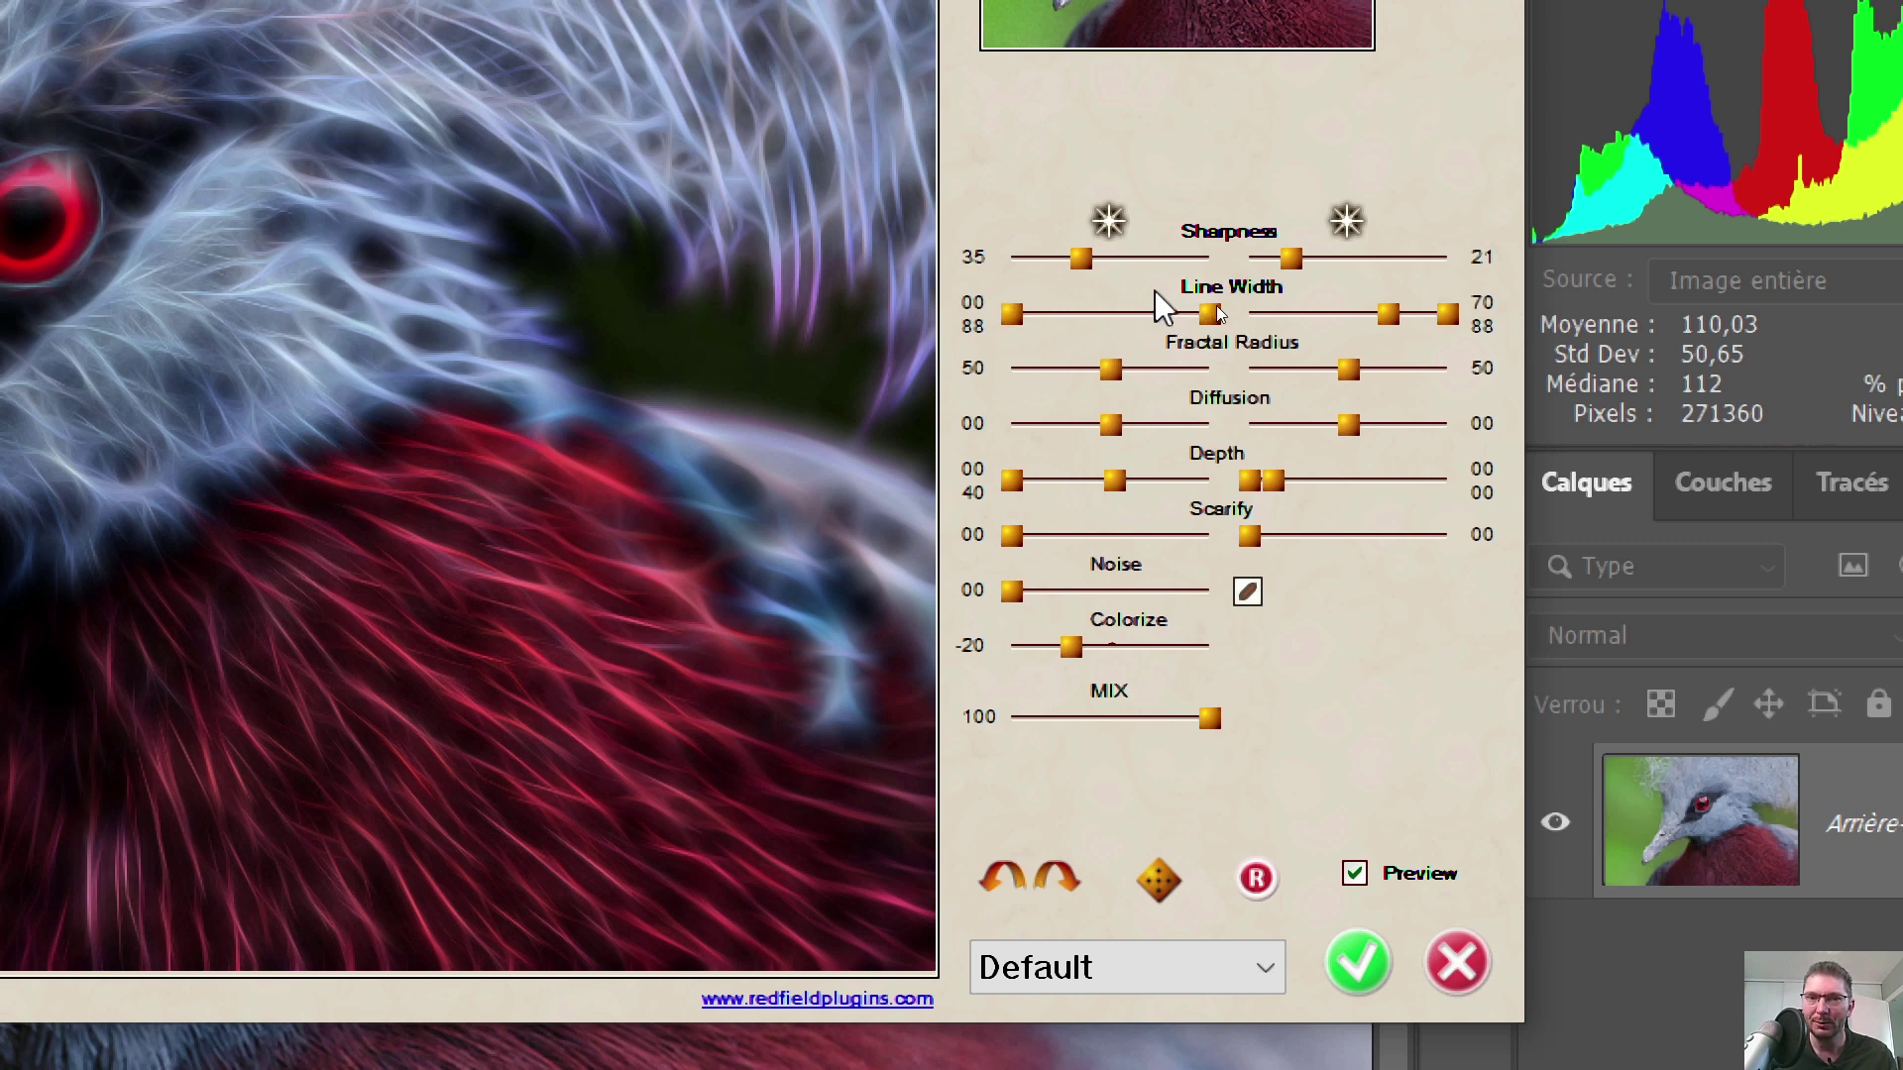
drag(1213, 315, 1034, 315)
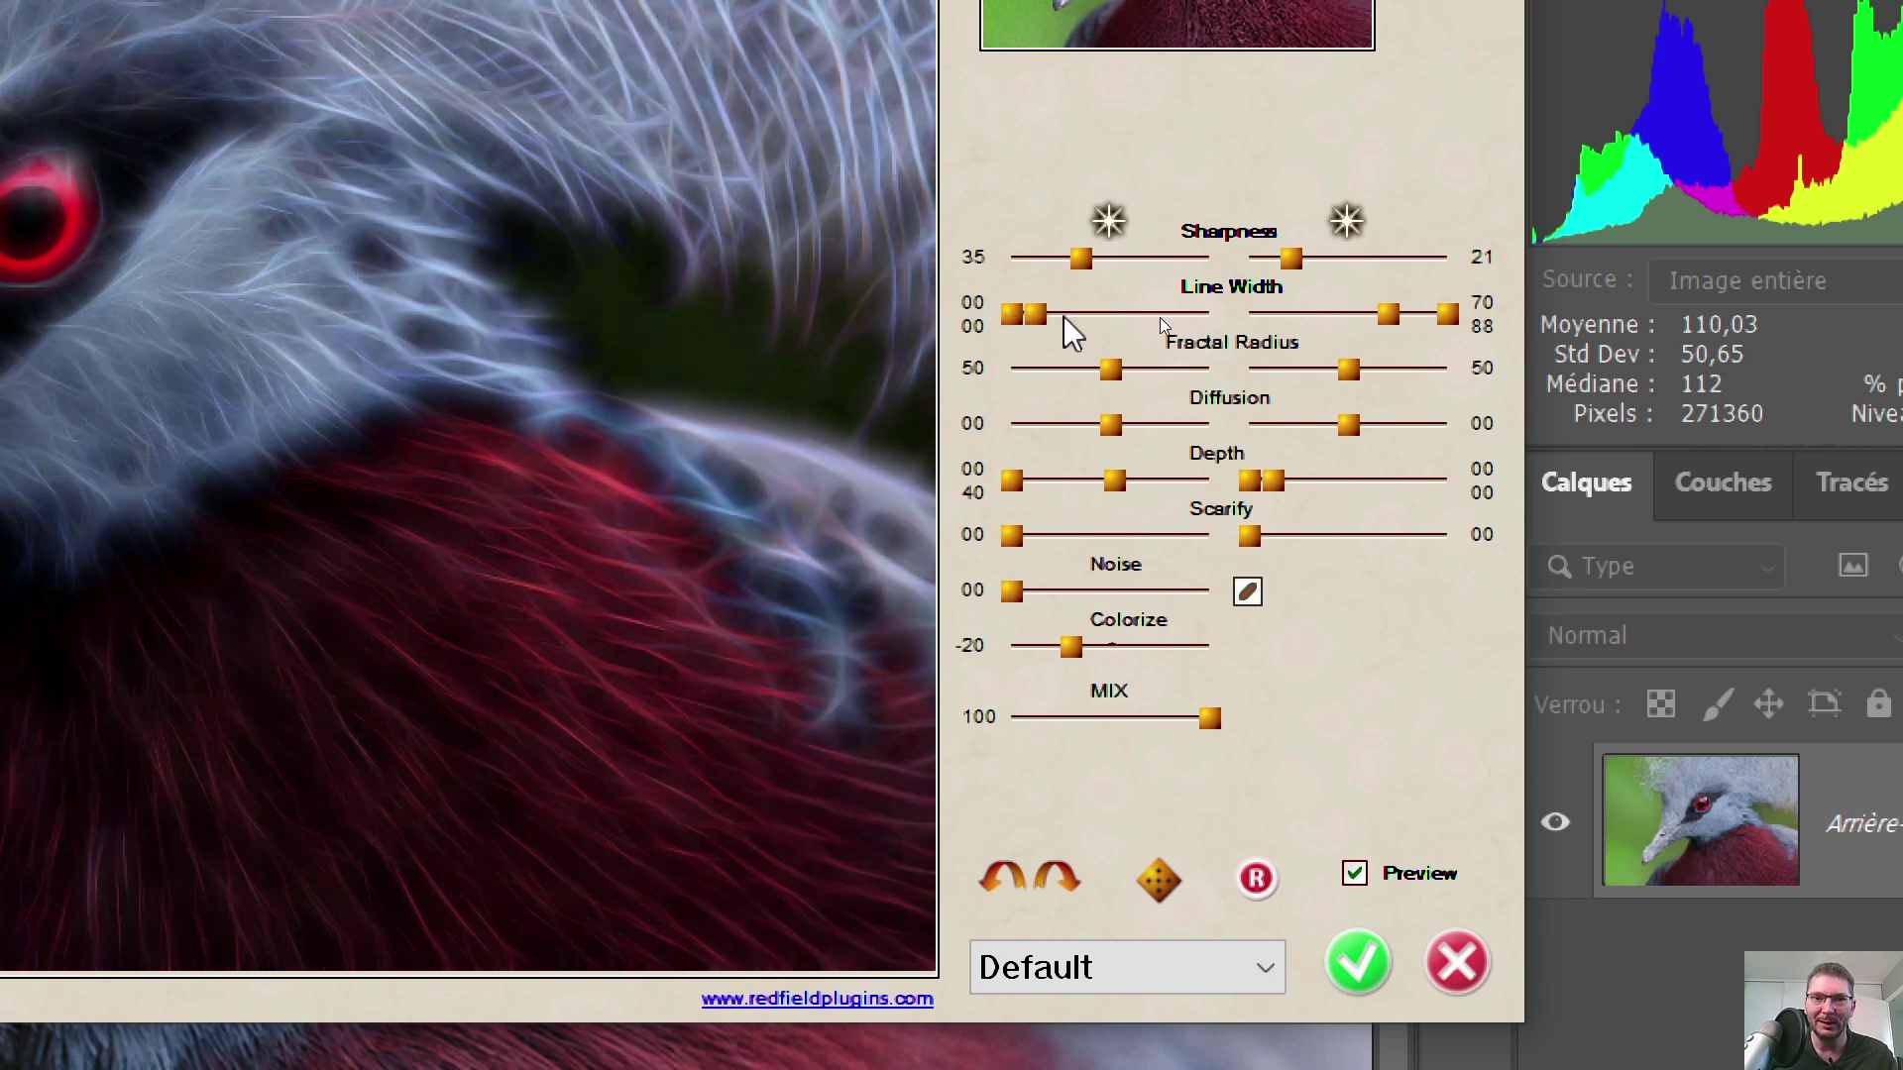
drag(1011, 315, 1253, 316)
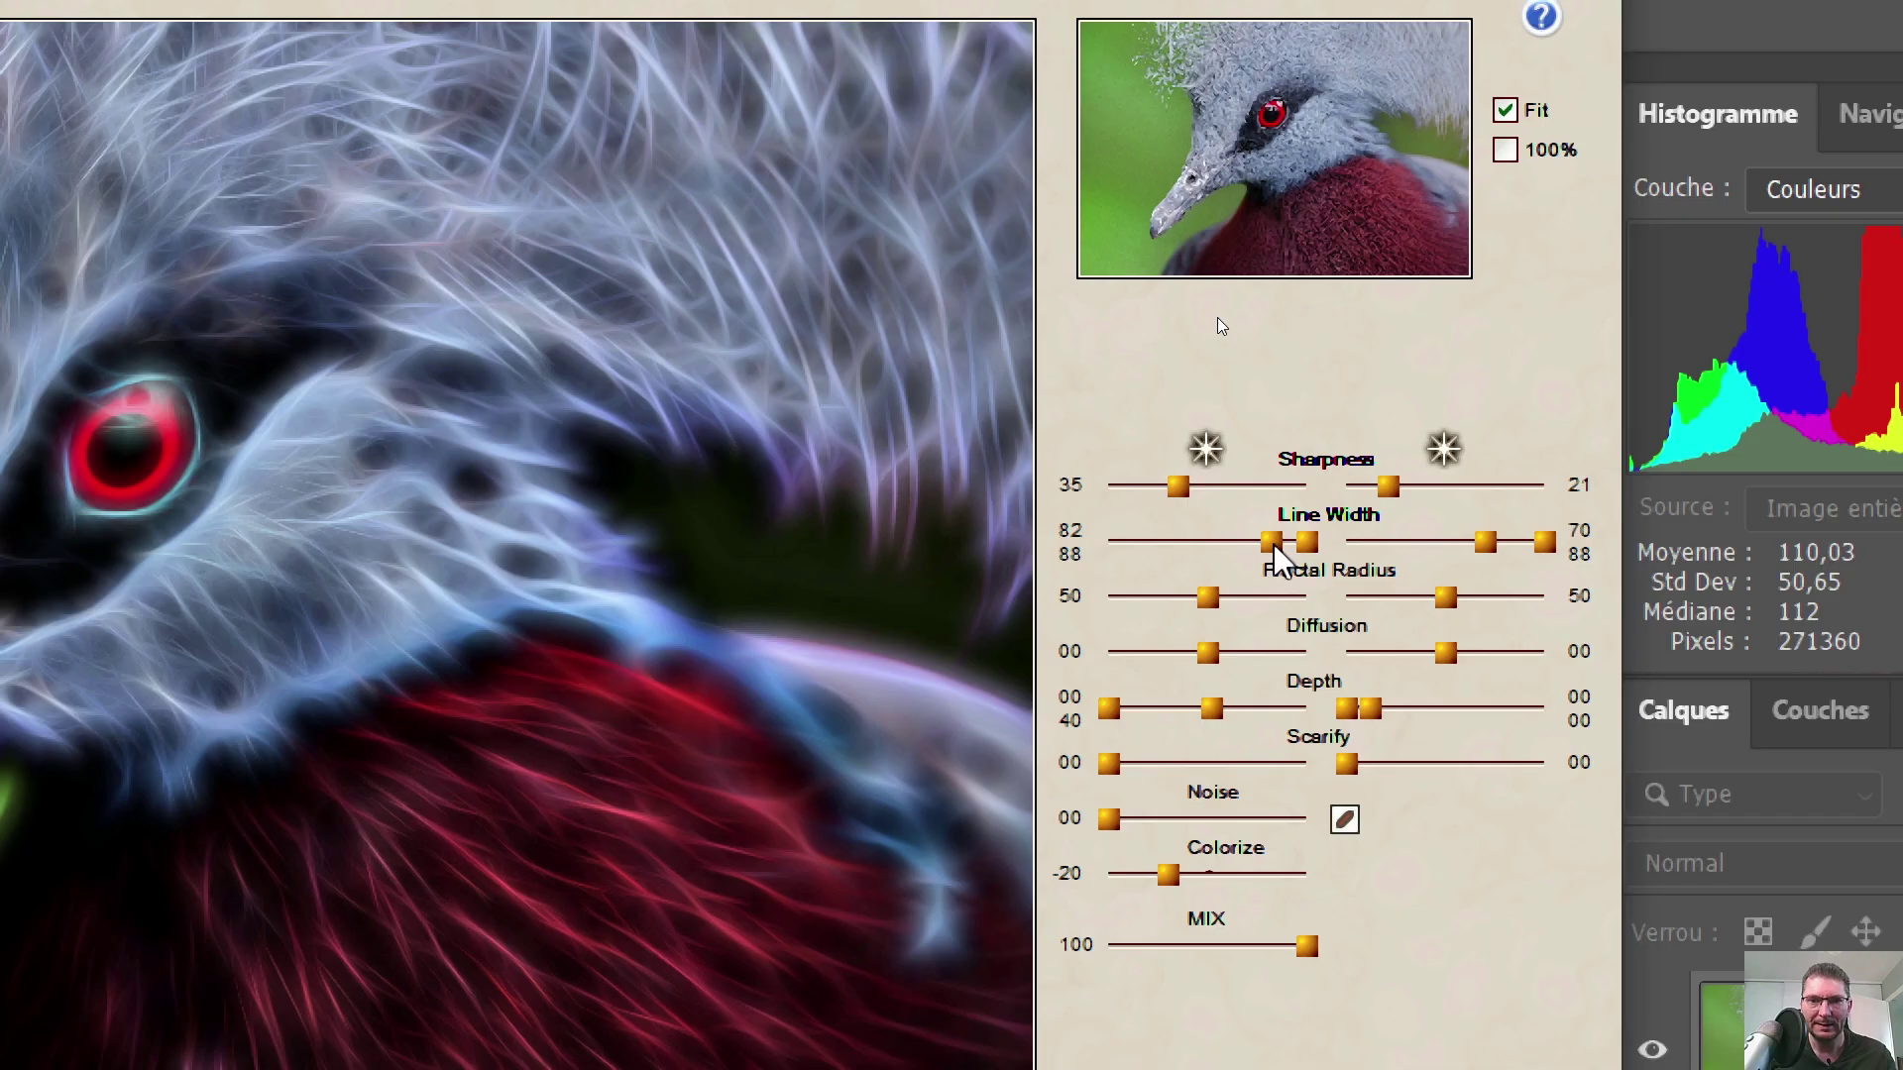
drag(1184, 313, 1019, 313)
mouse_move(1306, 543)
mouse_down()
mouse_move(1129, 537)
mouse_move(1337, 556)
mouse_up()
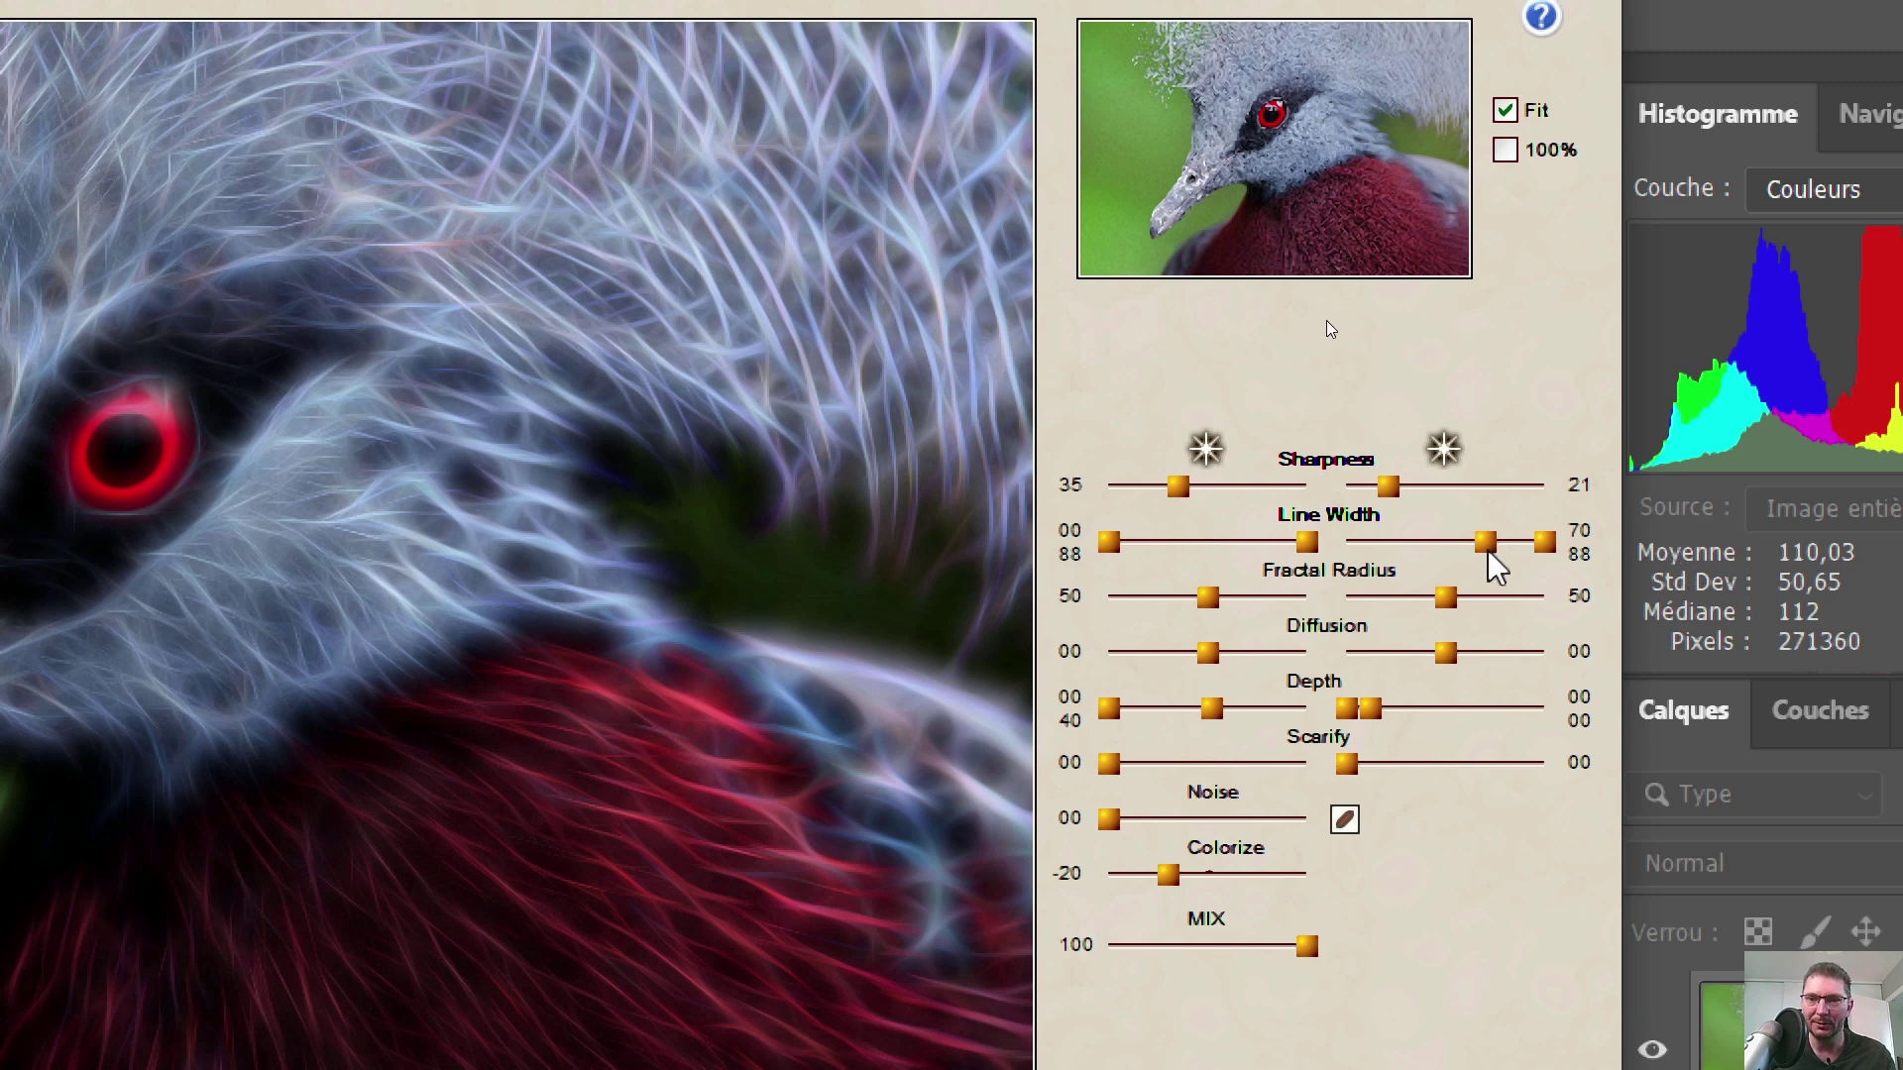
drag(1486, 542, 1328, 542)
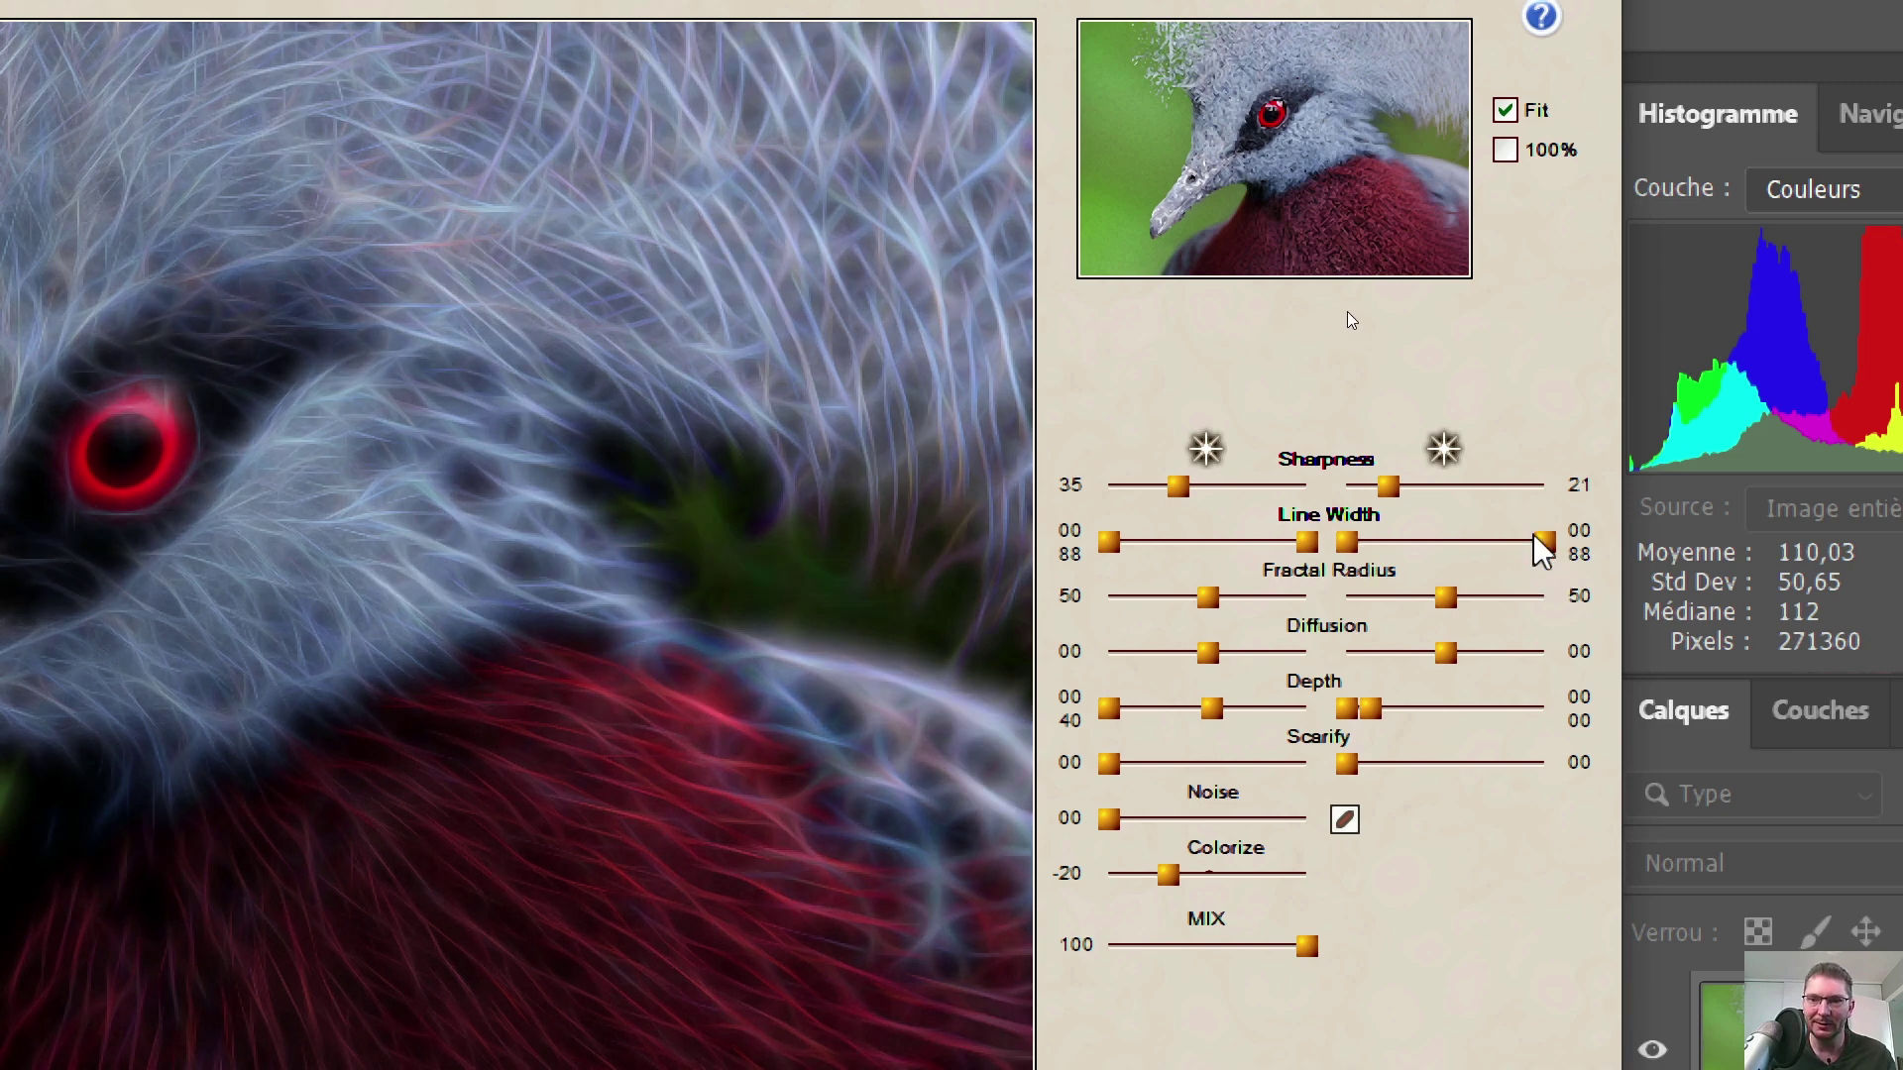
drag(1542, 542, 1400, 542)
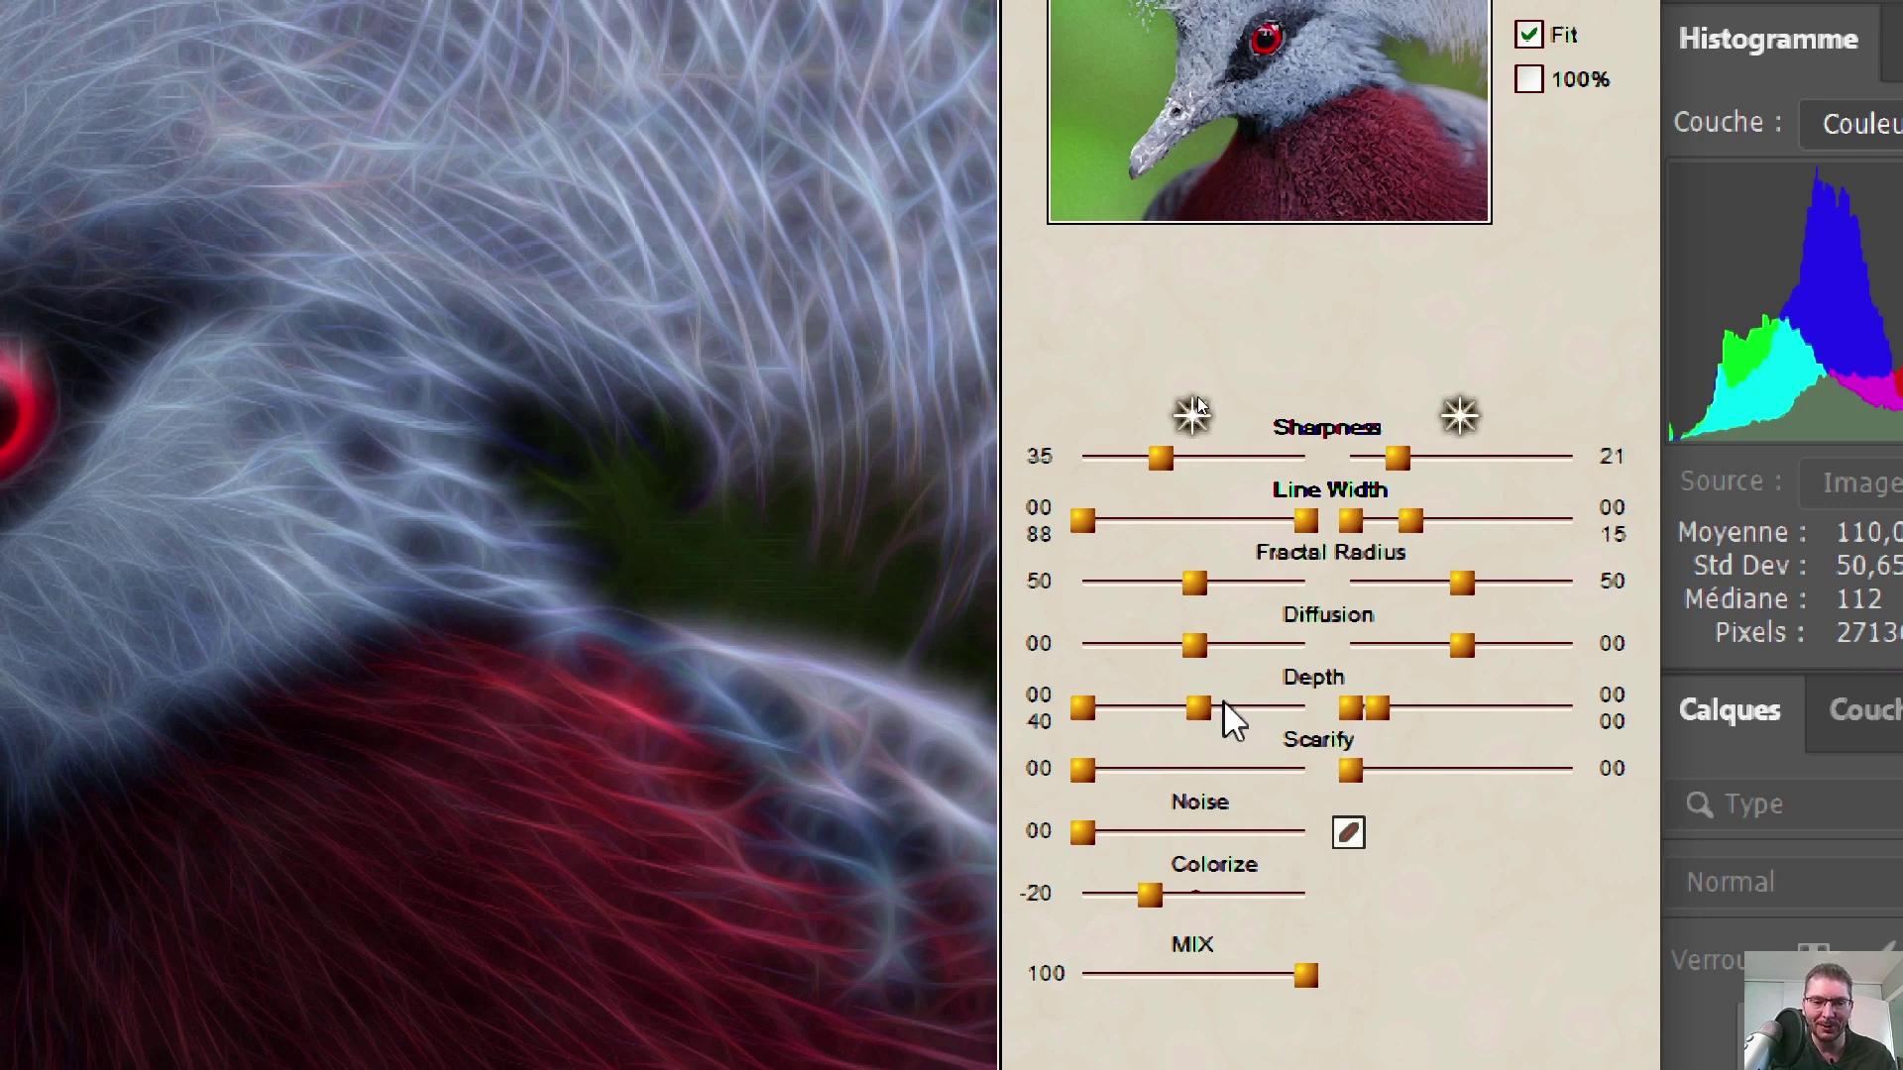
drag(1306, 520, 1210, 501)
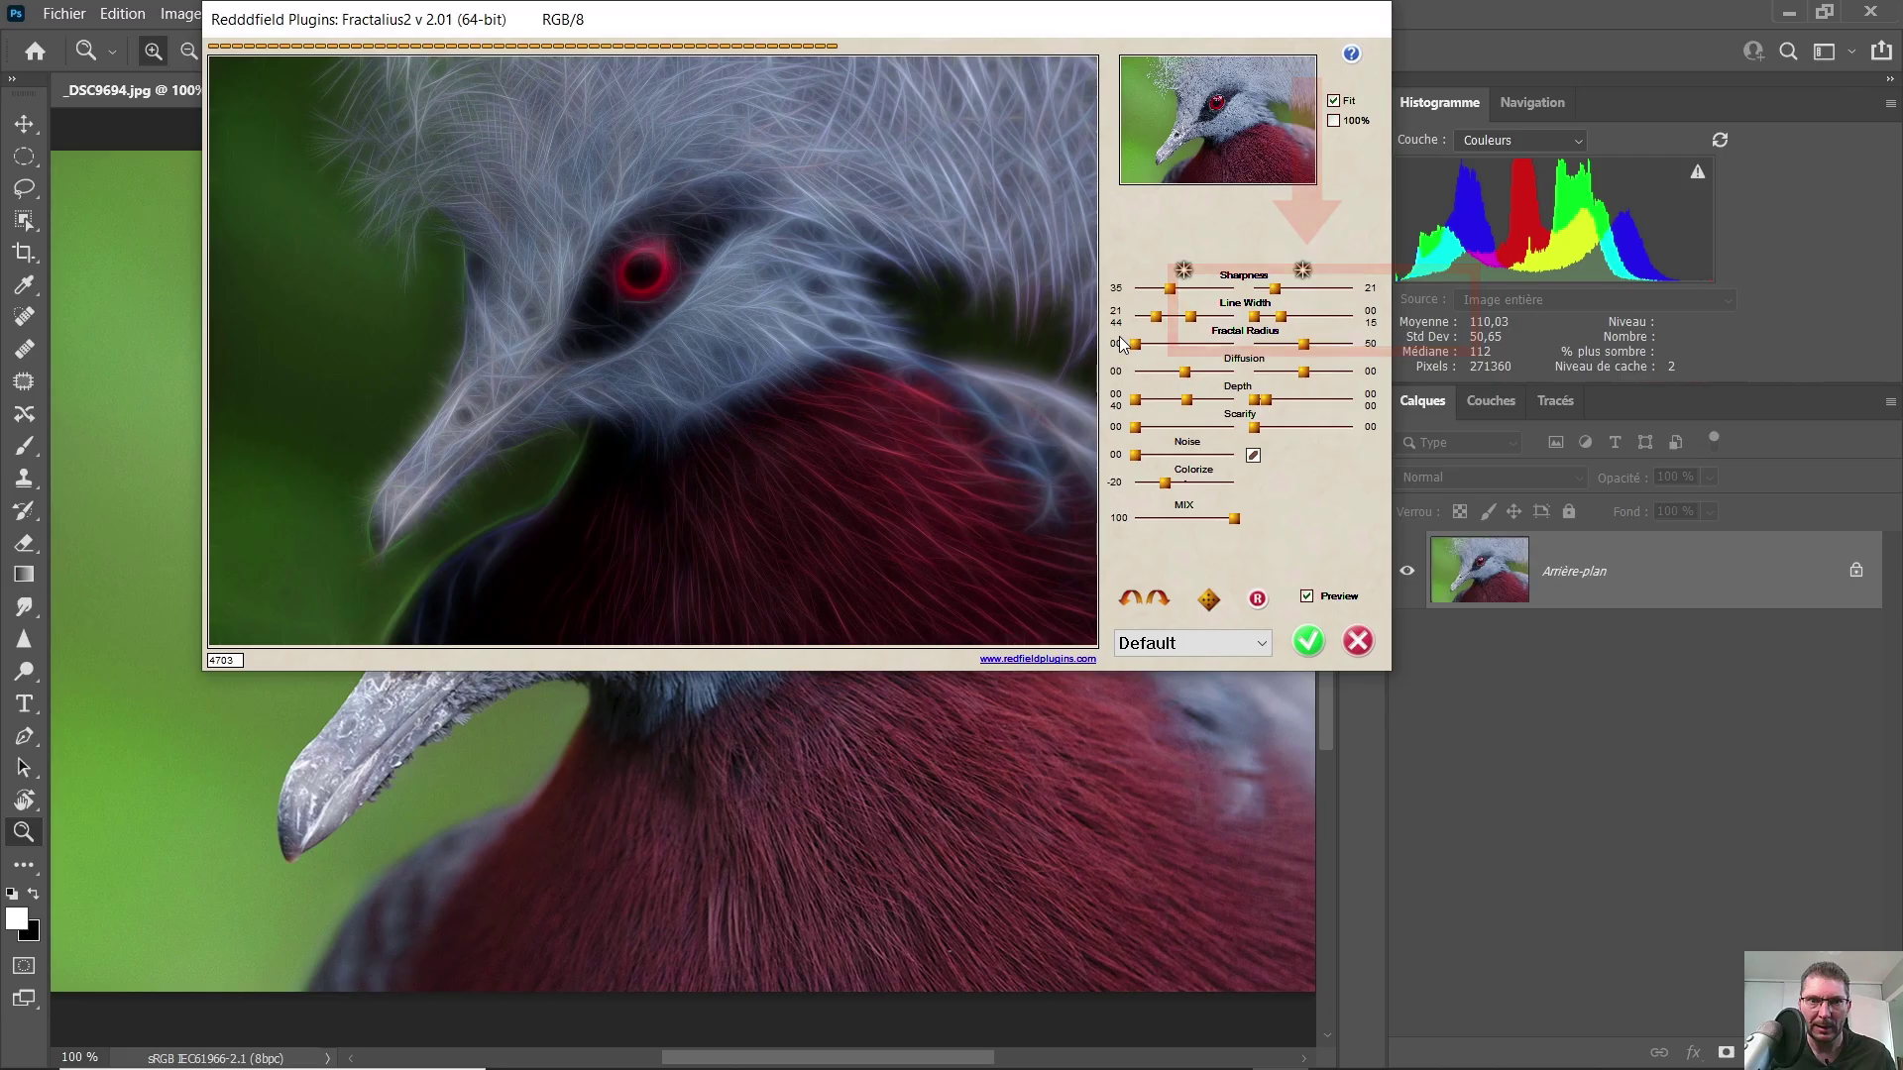
- Test both Fractal Radius sliders at 0 and 100, and settle on 100 for the first and 47 for the second
drag(1191, 342, 1054, 340)
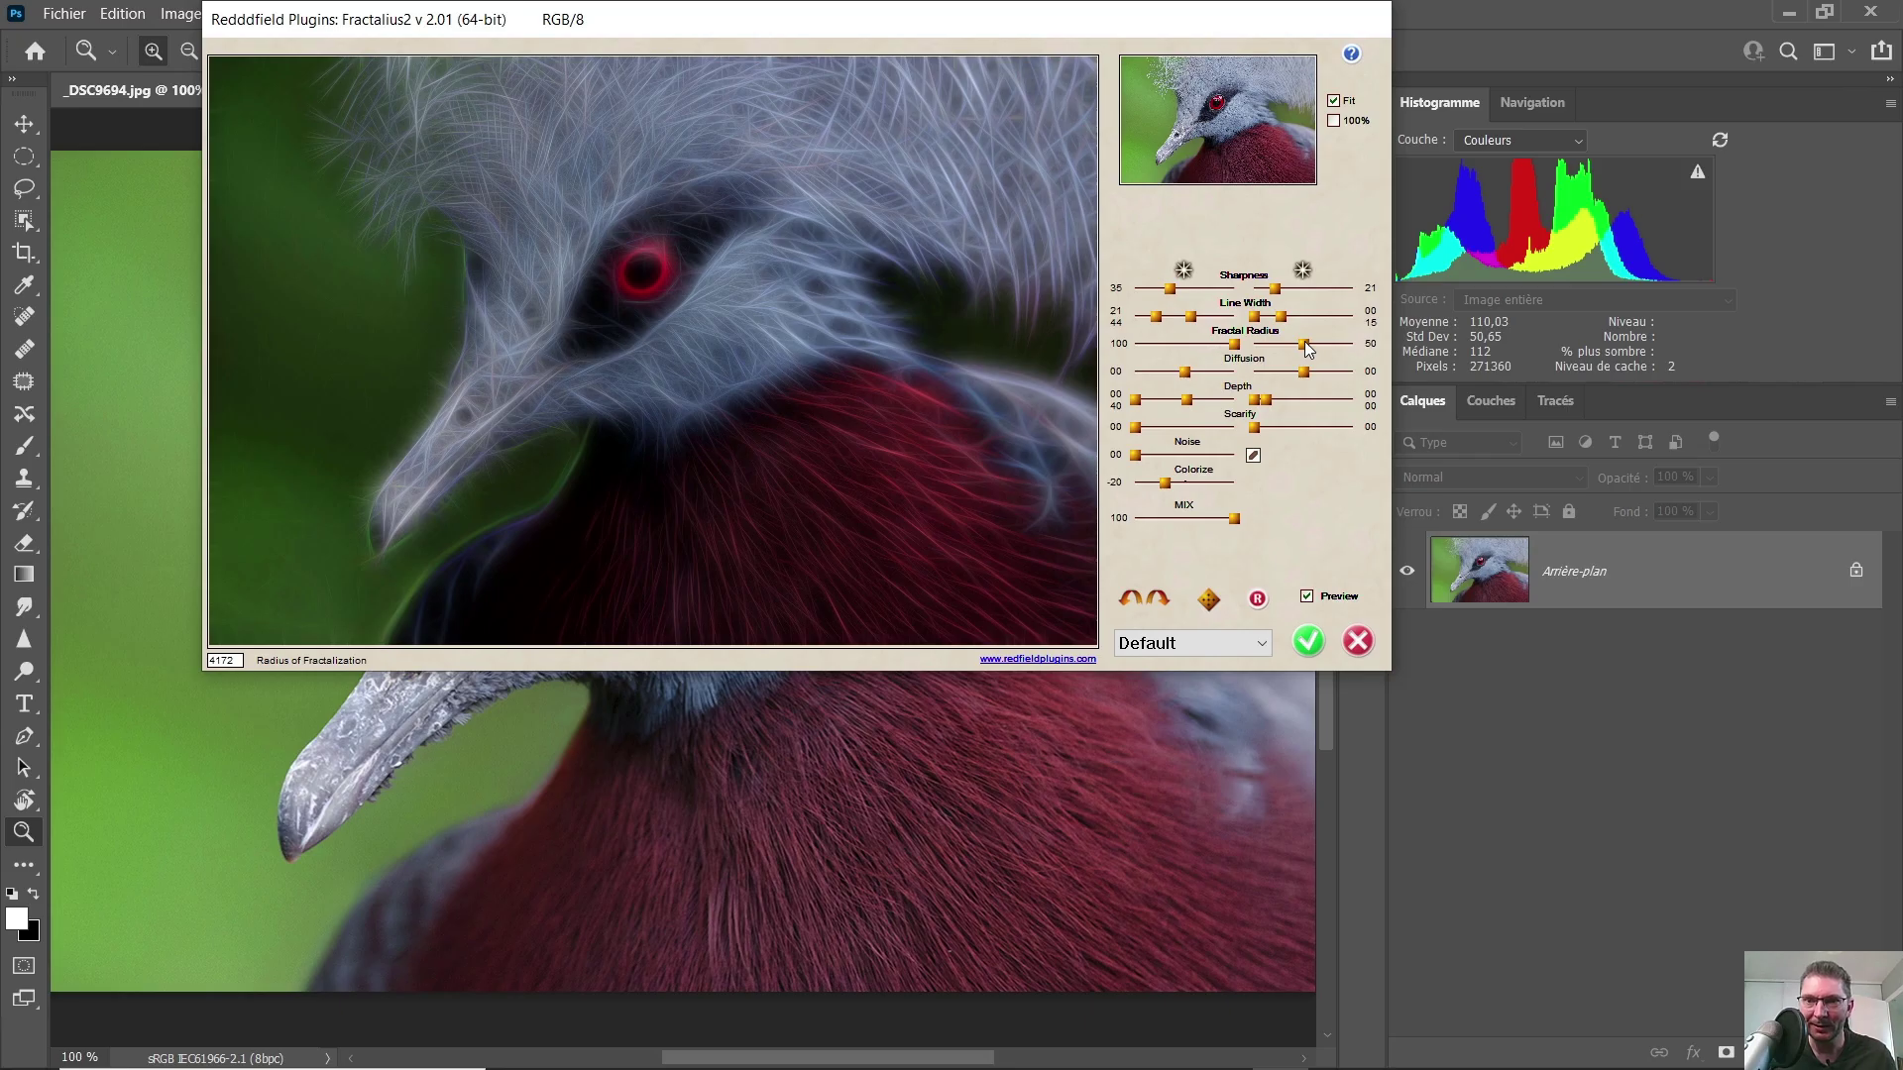
drag(1304, 344, 1358, 345)
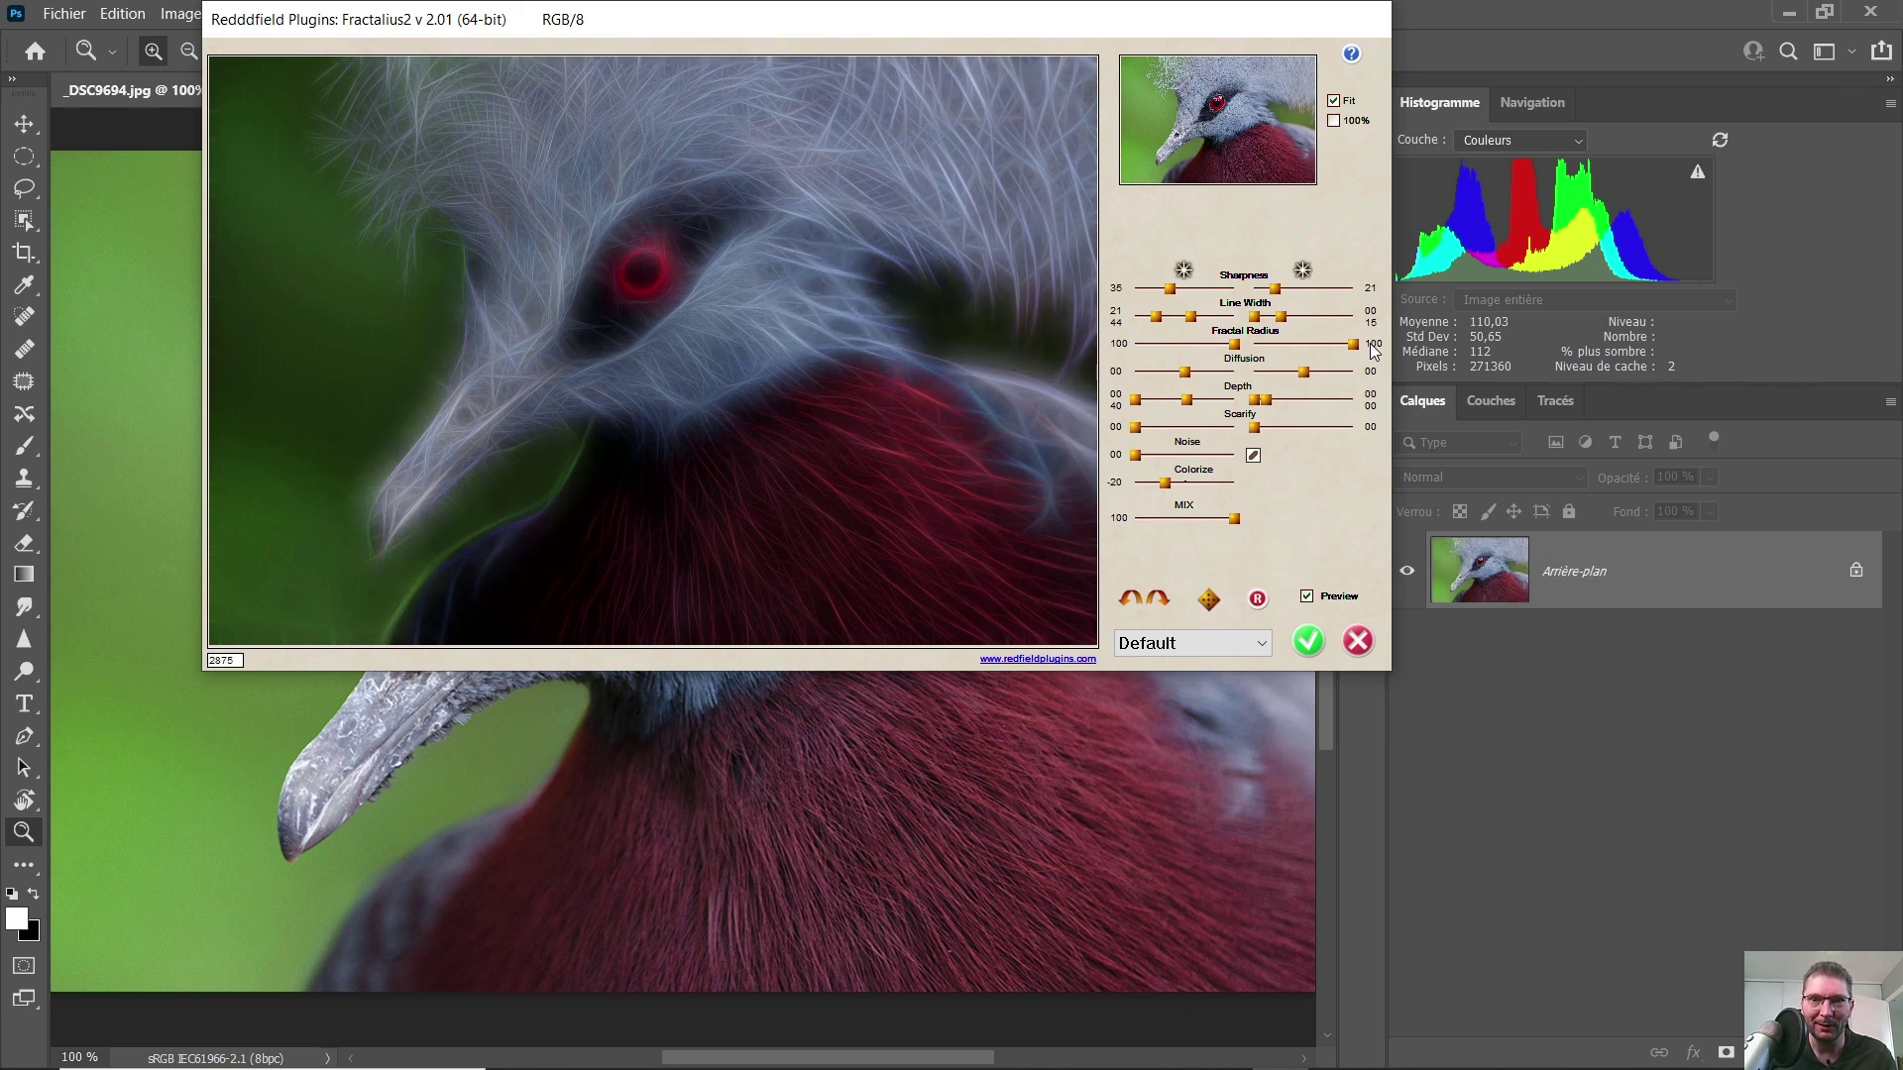
drag(1352, 344, 1251, 346)
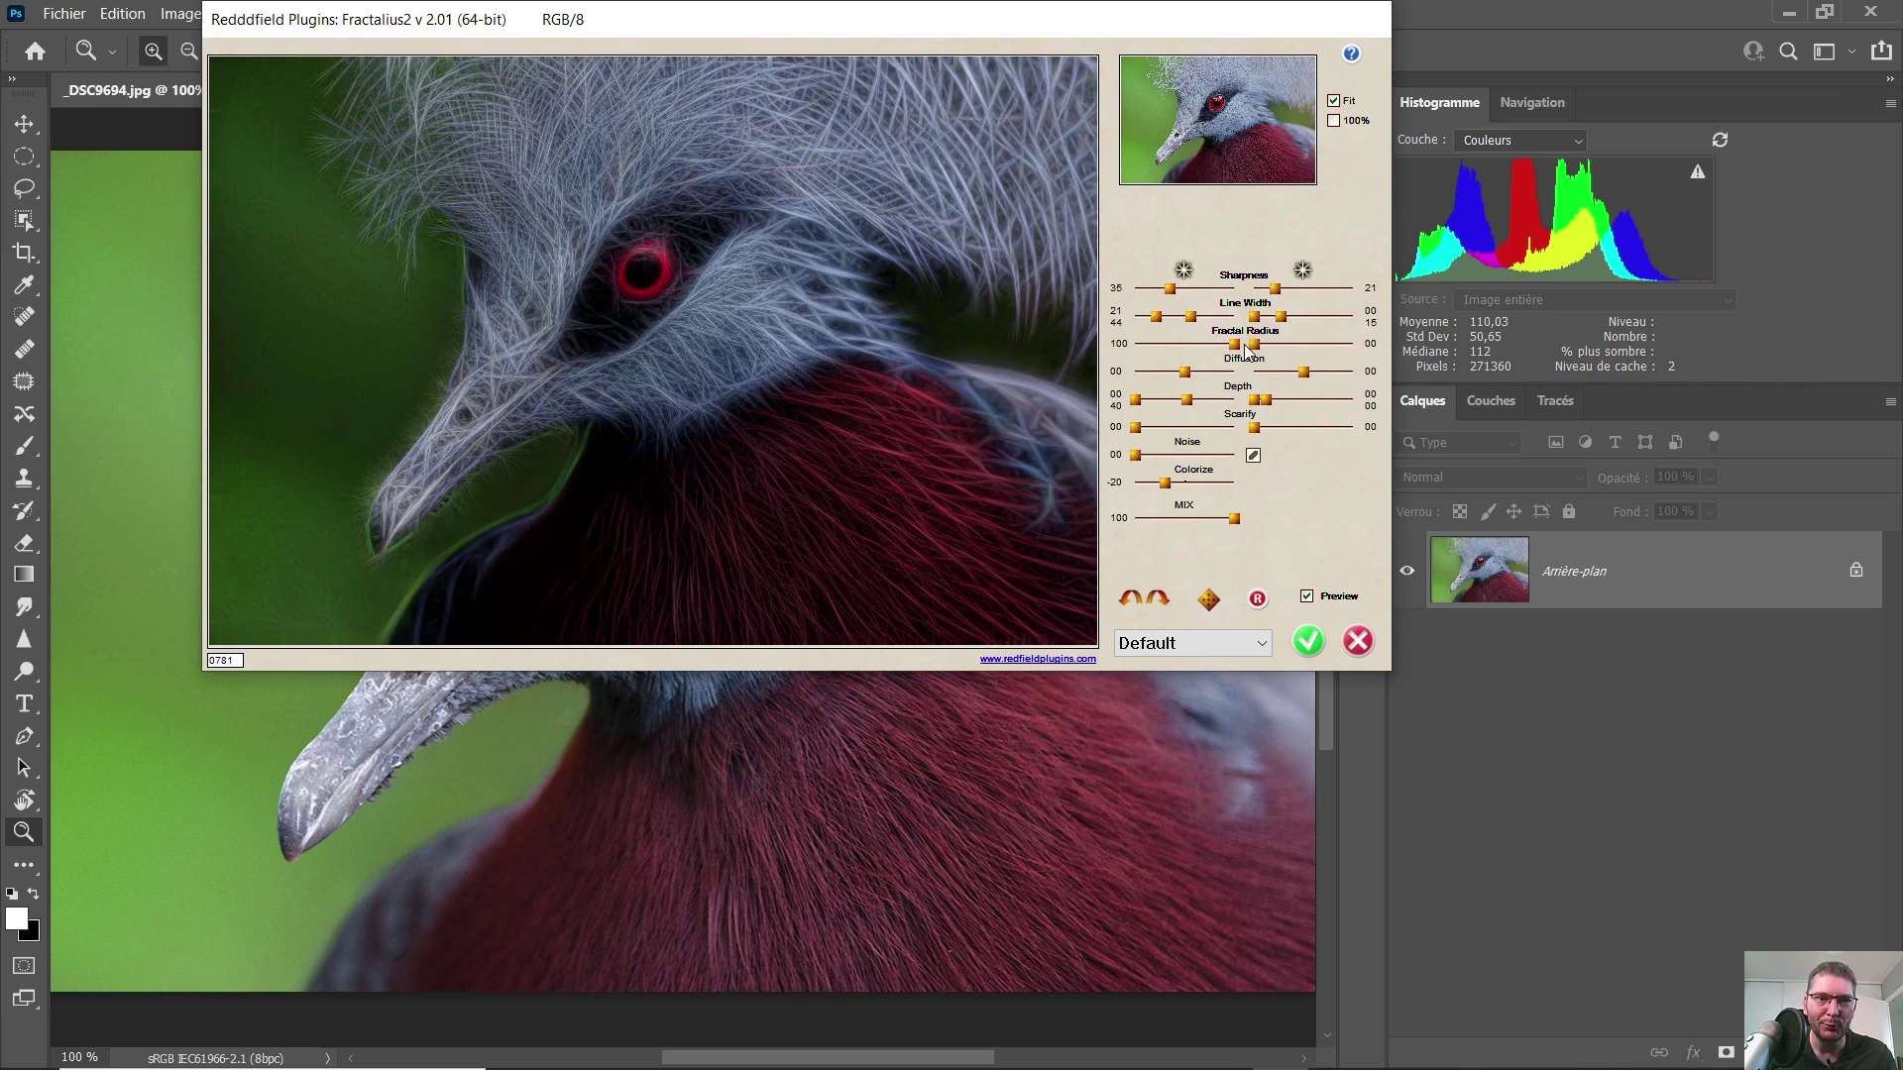
drag(1246, 346, 1308, 351)
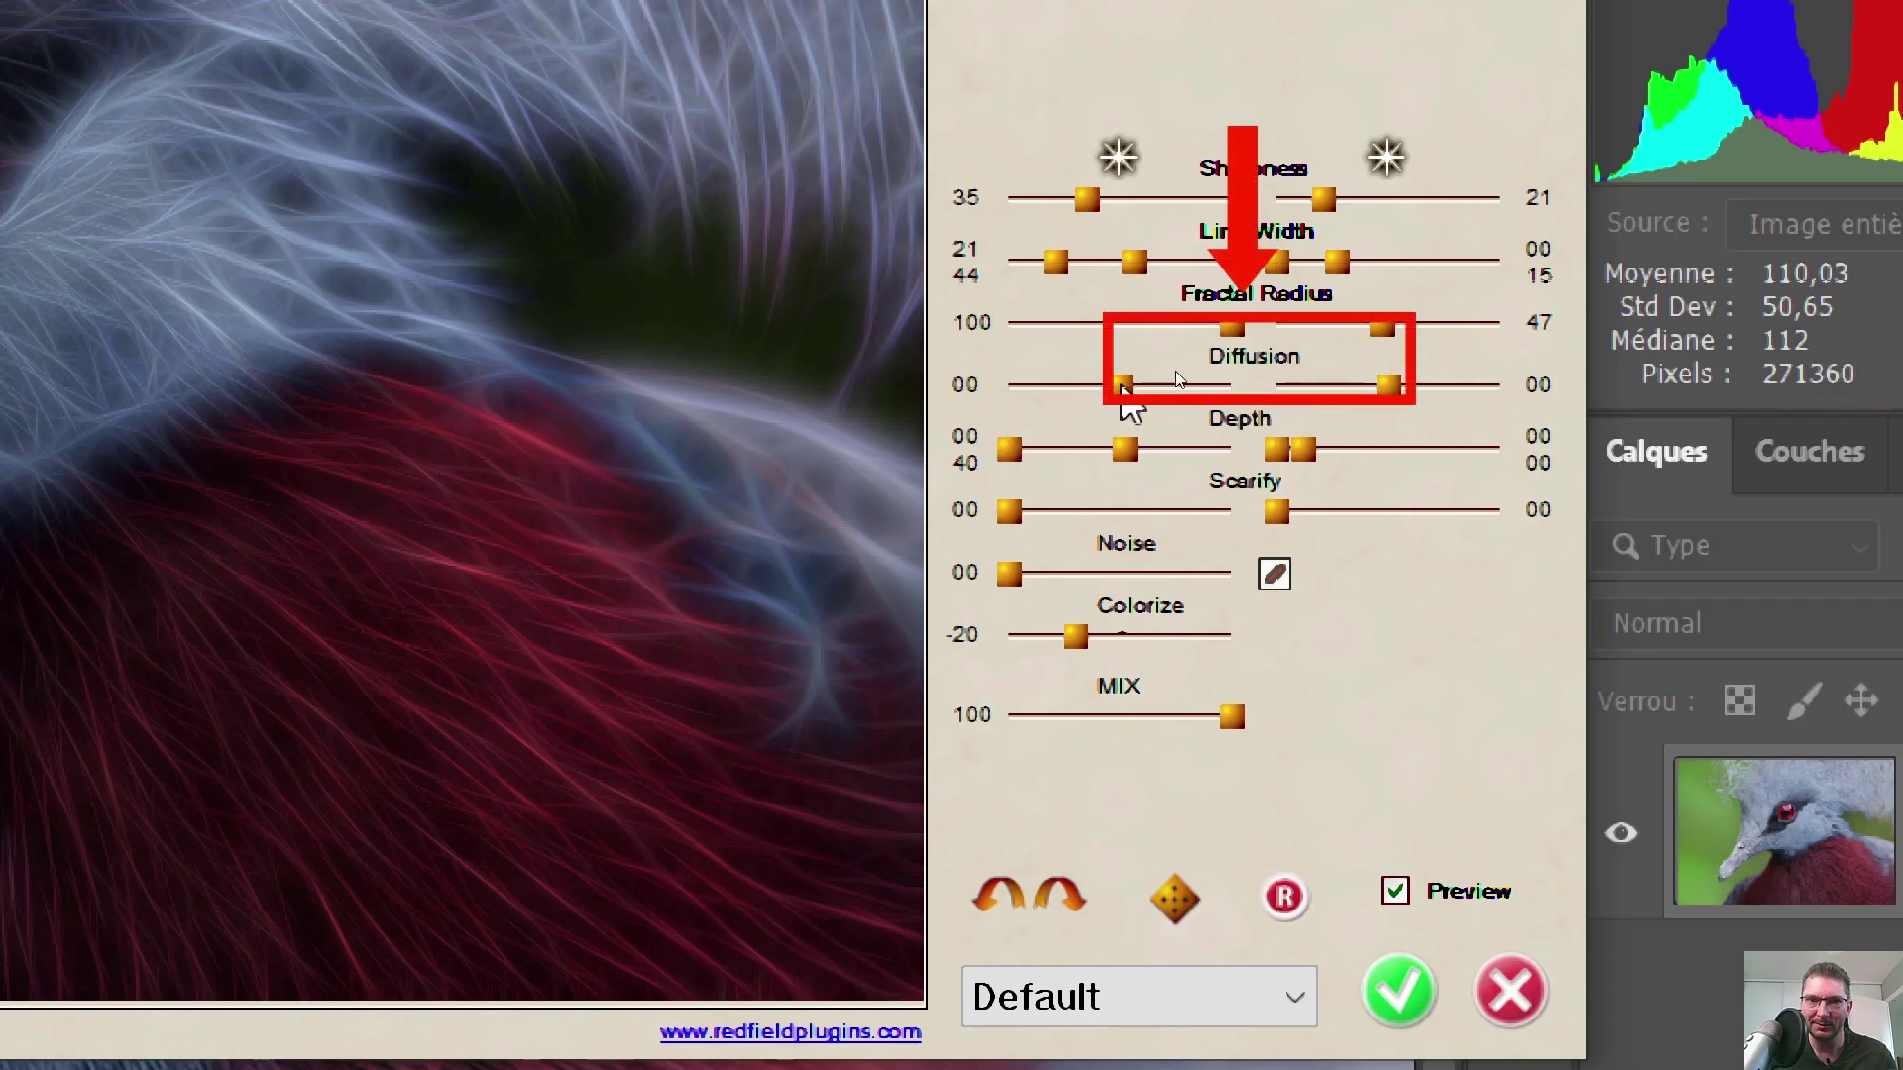
- Set the first Diffusion slider to -3, test the second at its maximum, and settle on -7 for it
drag(1118, 390, 1274, 373)
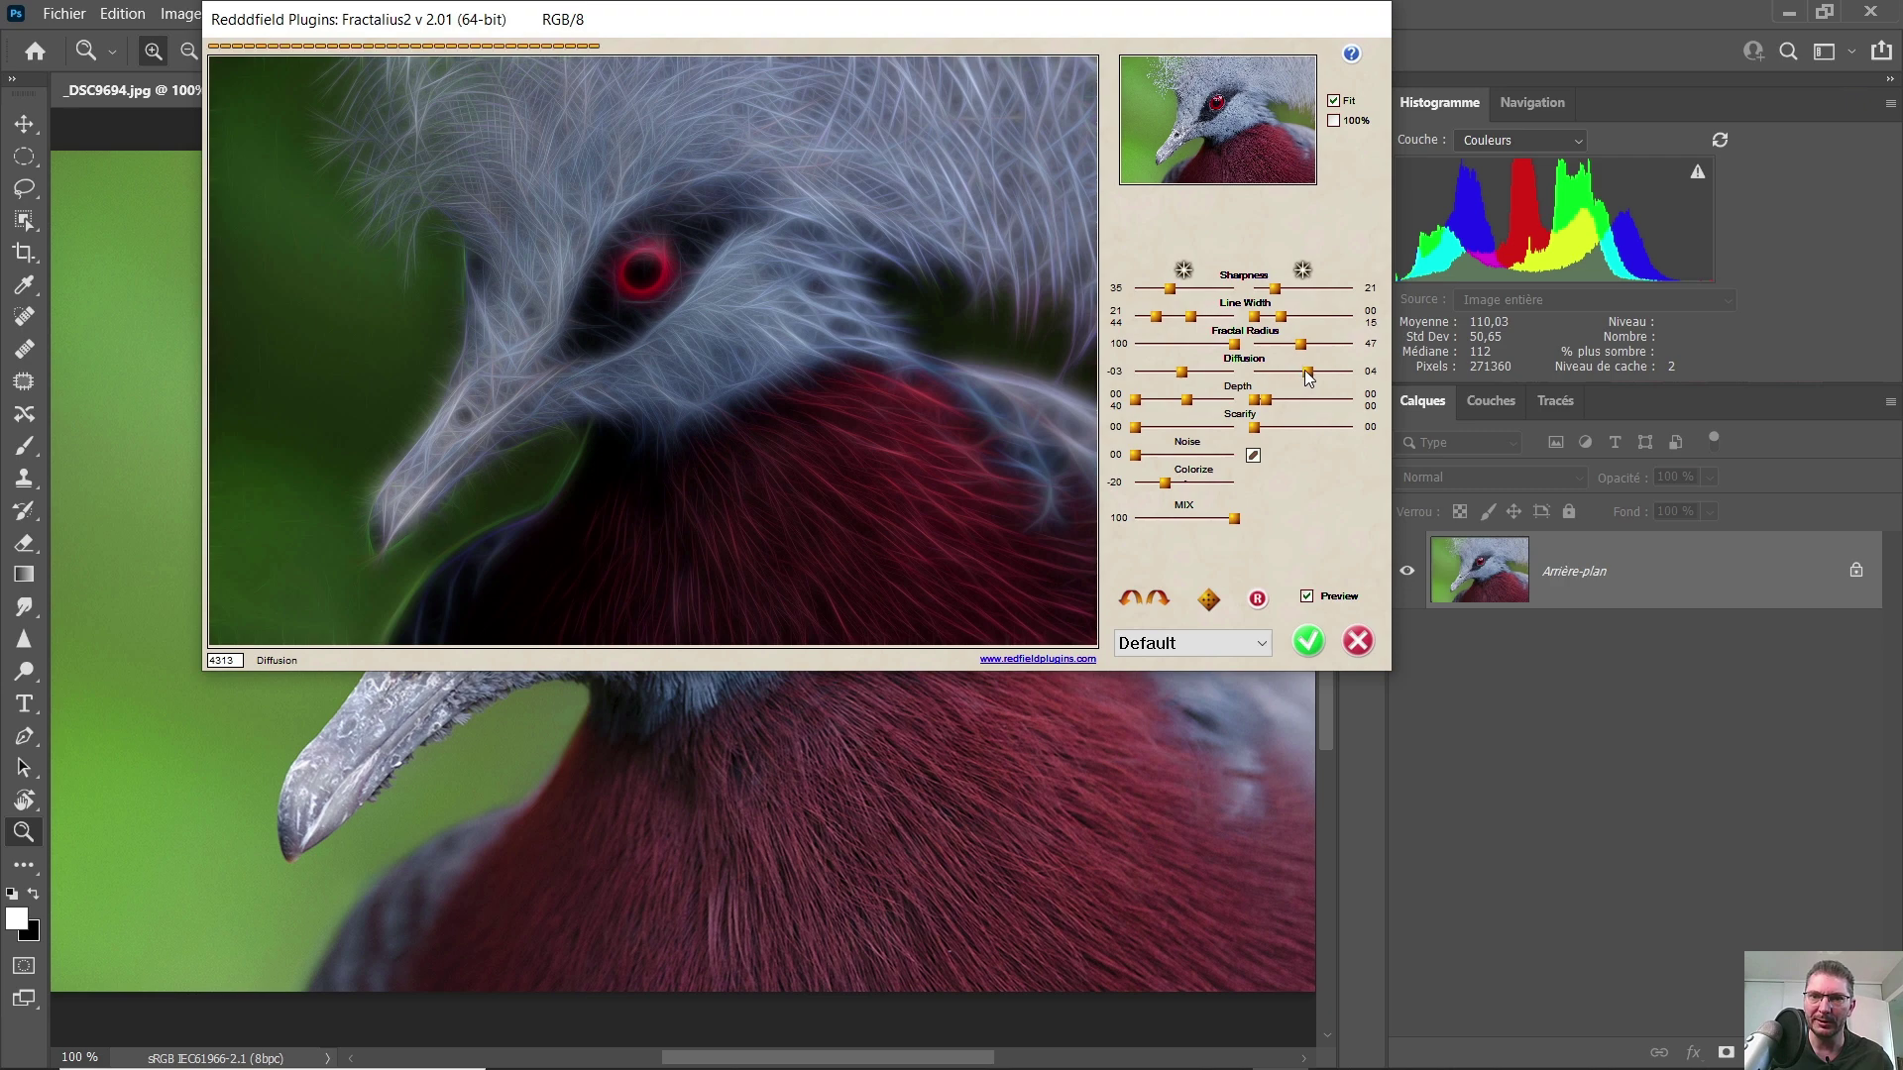
drag(1308, 375, 1369, 379)
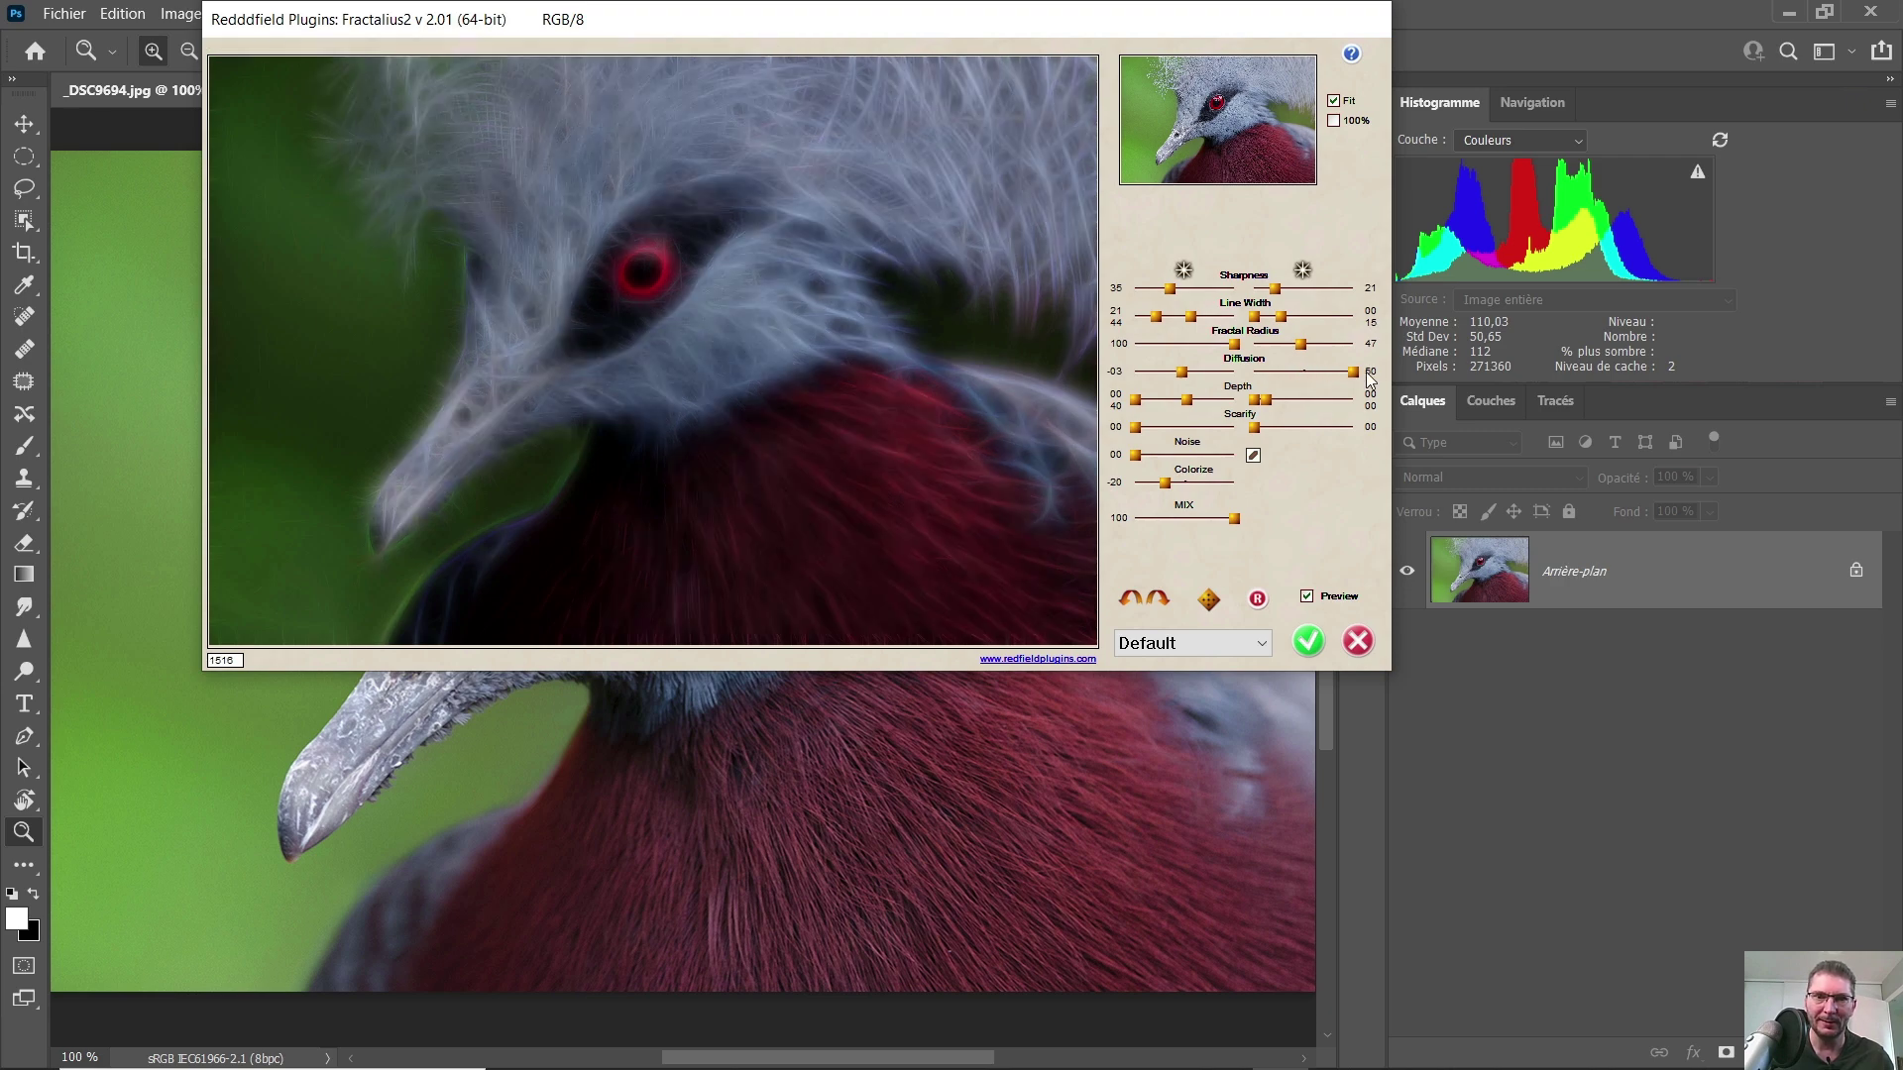
drag(1350, 373, 1296, 373)
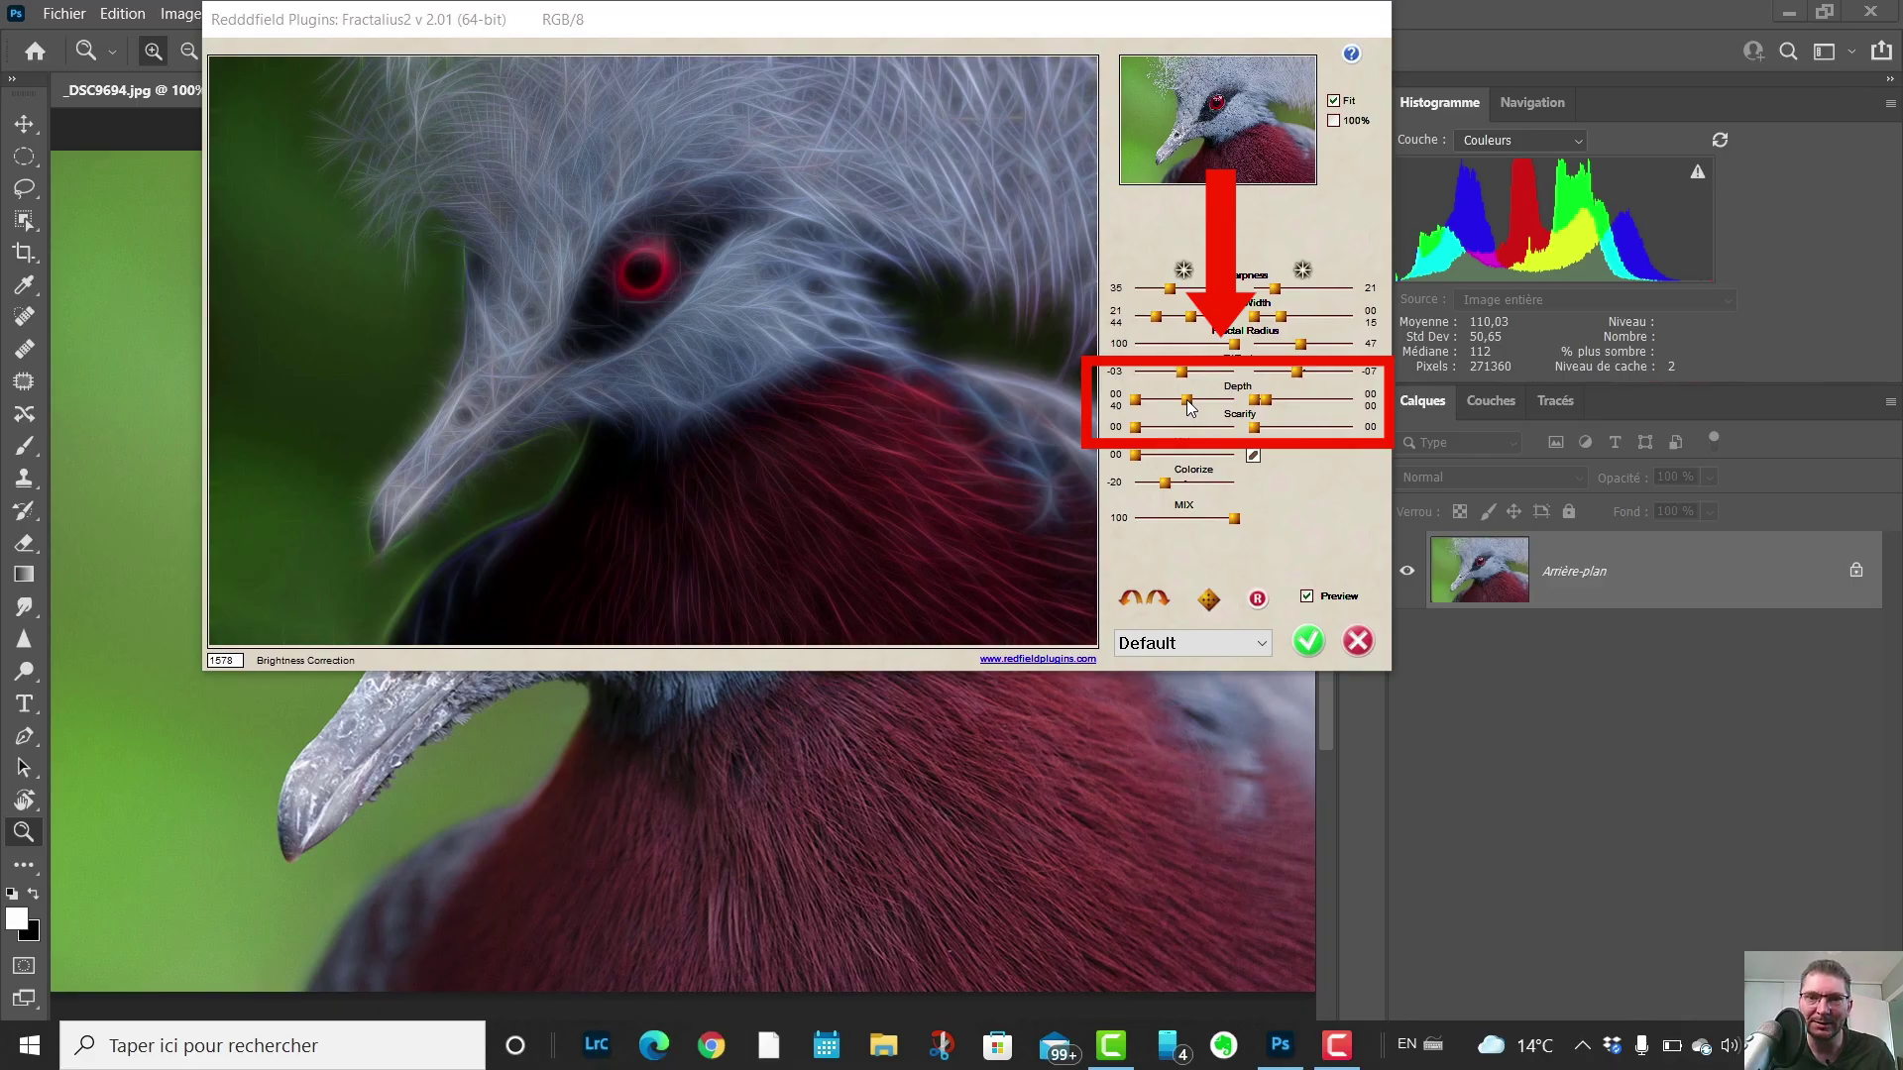
- Test the extremes of the Depth ranges, and settle on 0 to 88 for the first and 20 to 49 for the second
drag(1187, 400, 1162, 408)
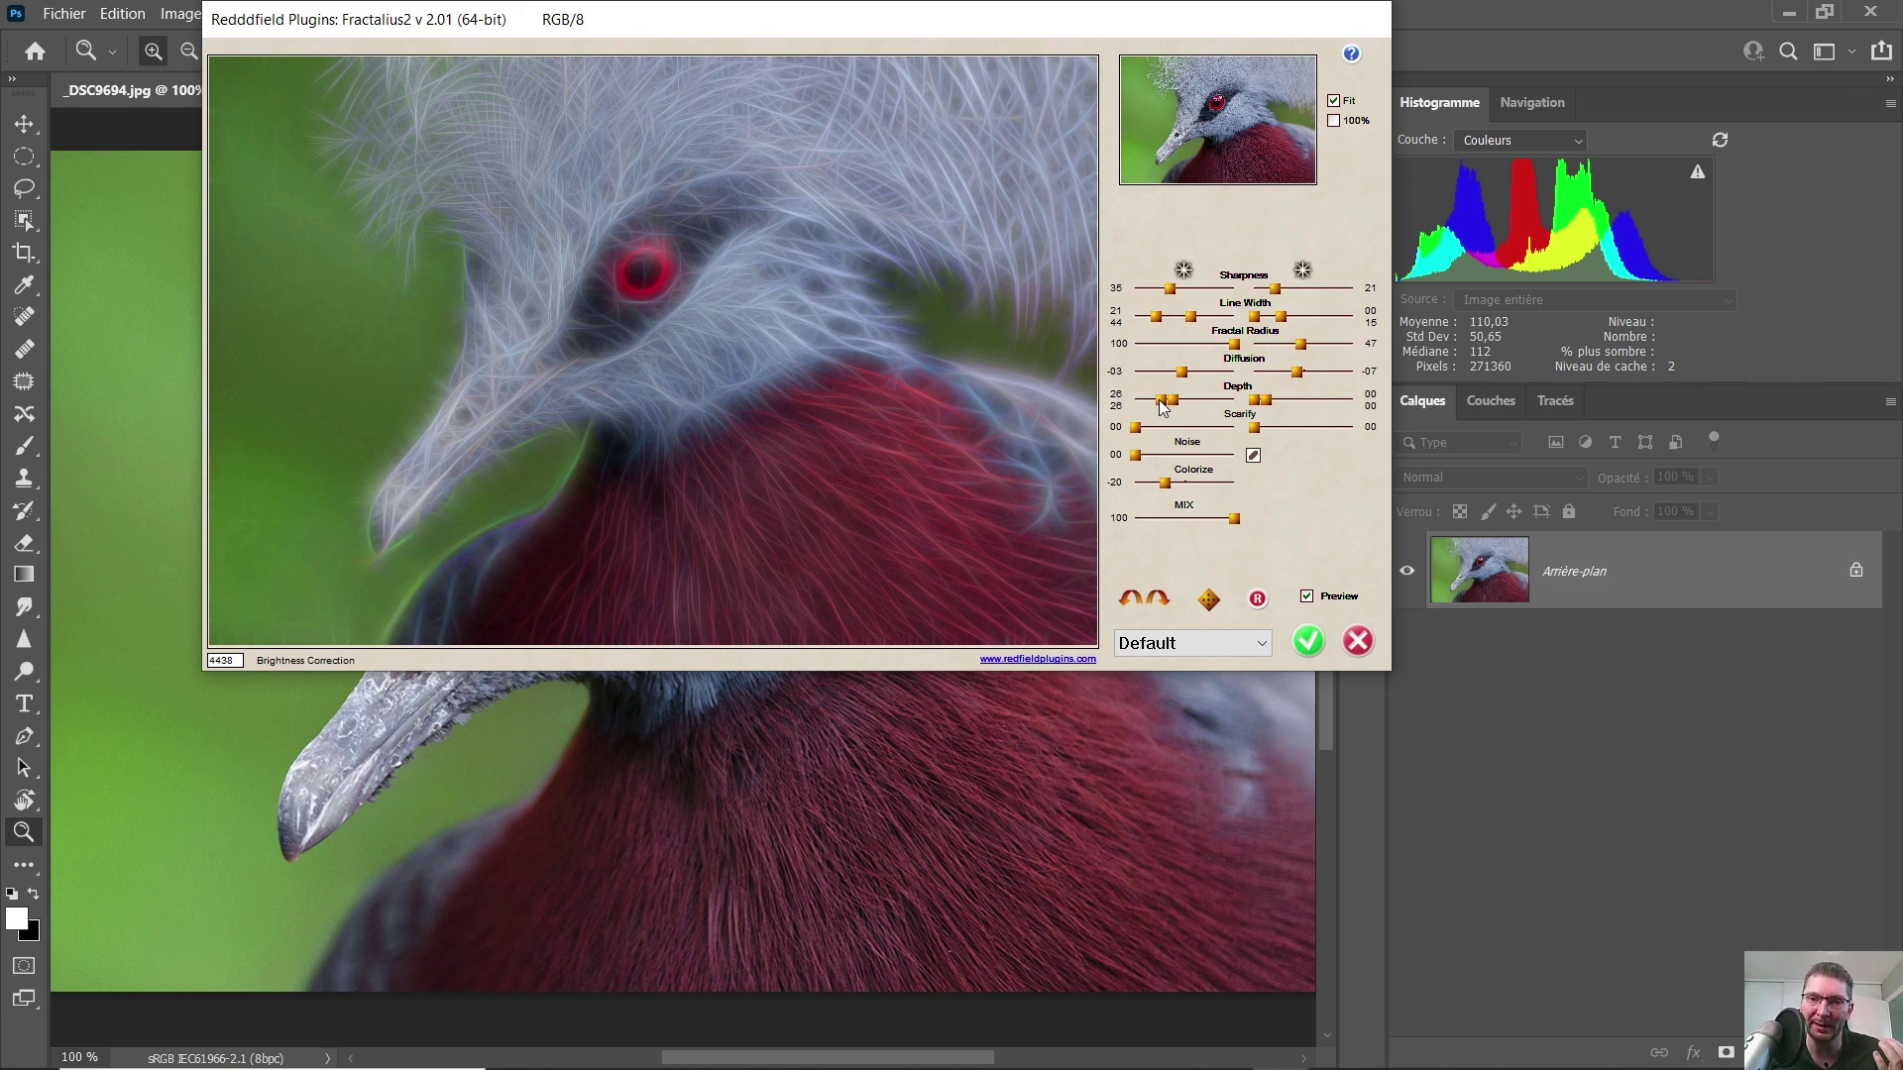
drag(1163, 409, 1115, 400)
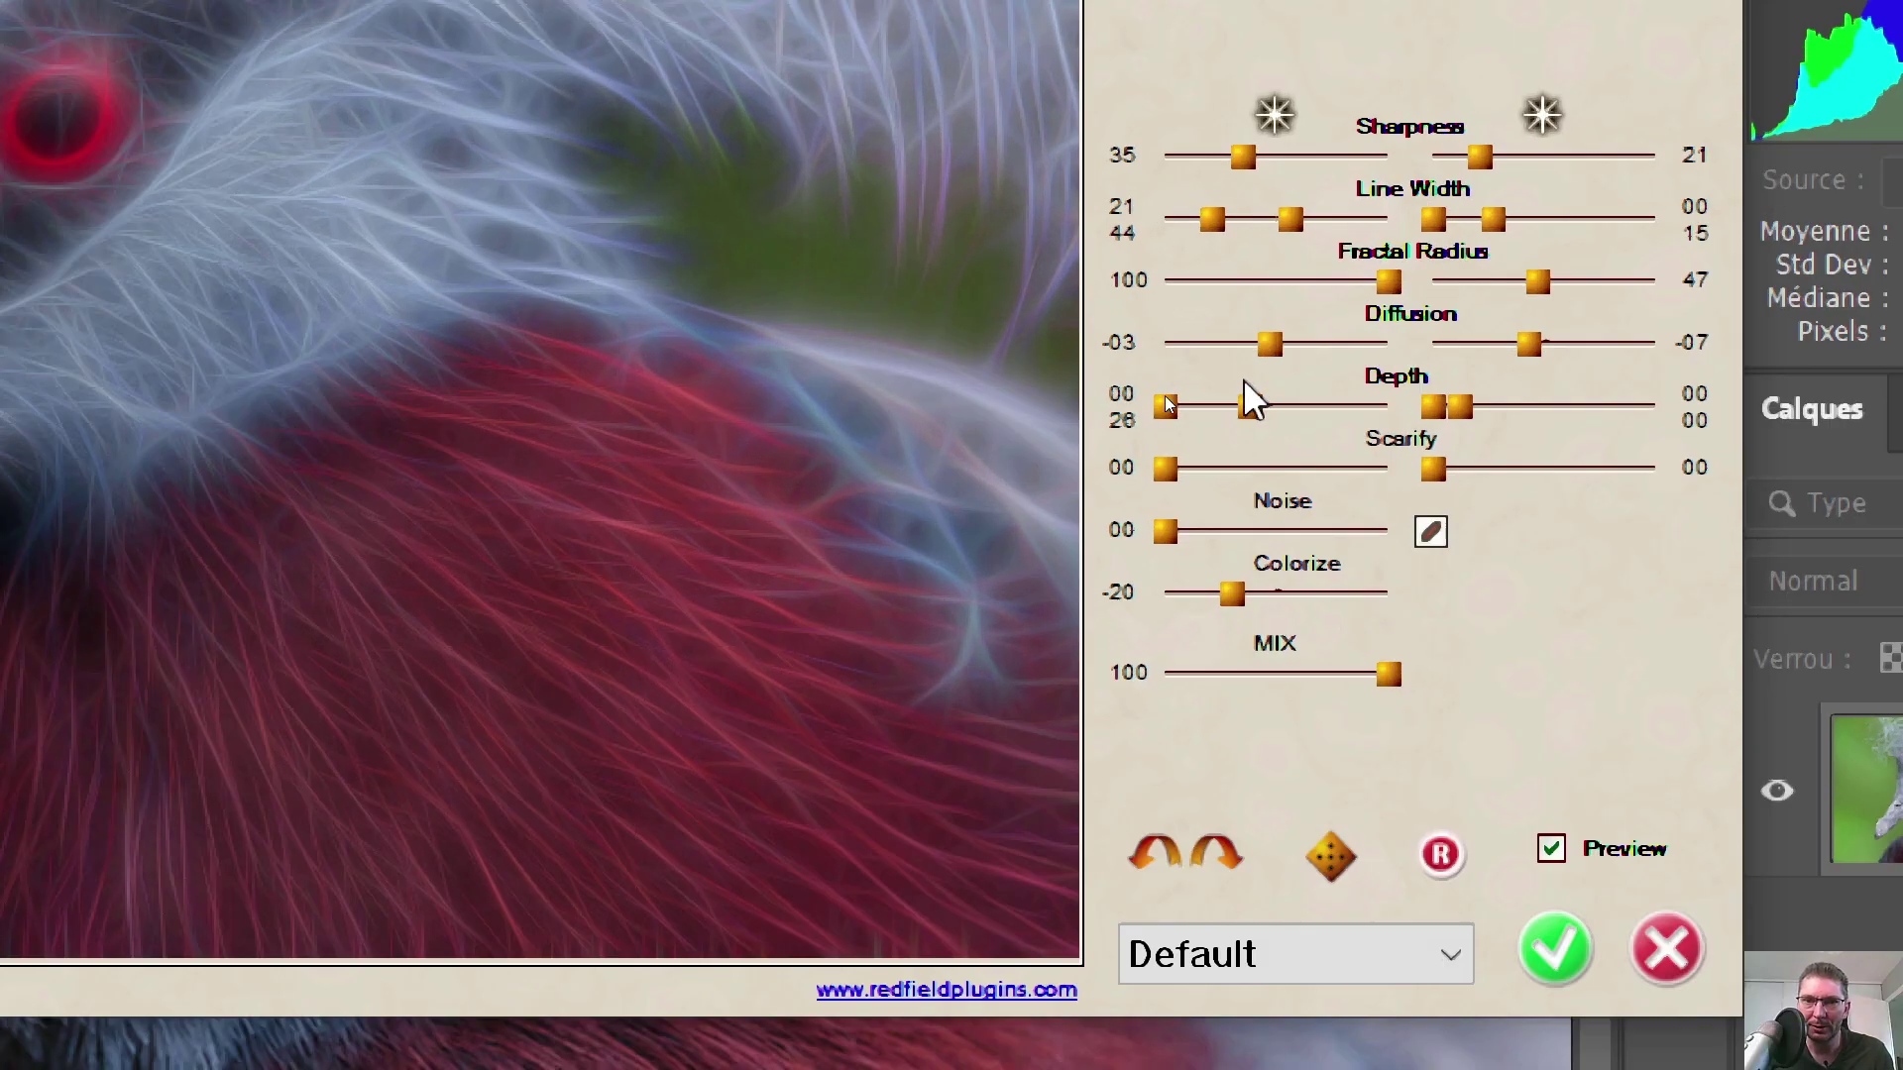
drag(1256, 402, 1406, 407)
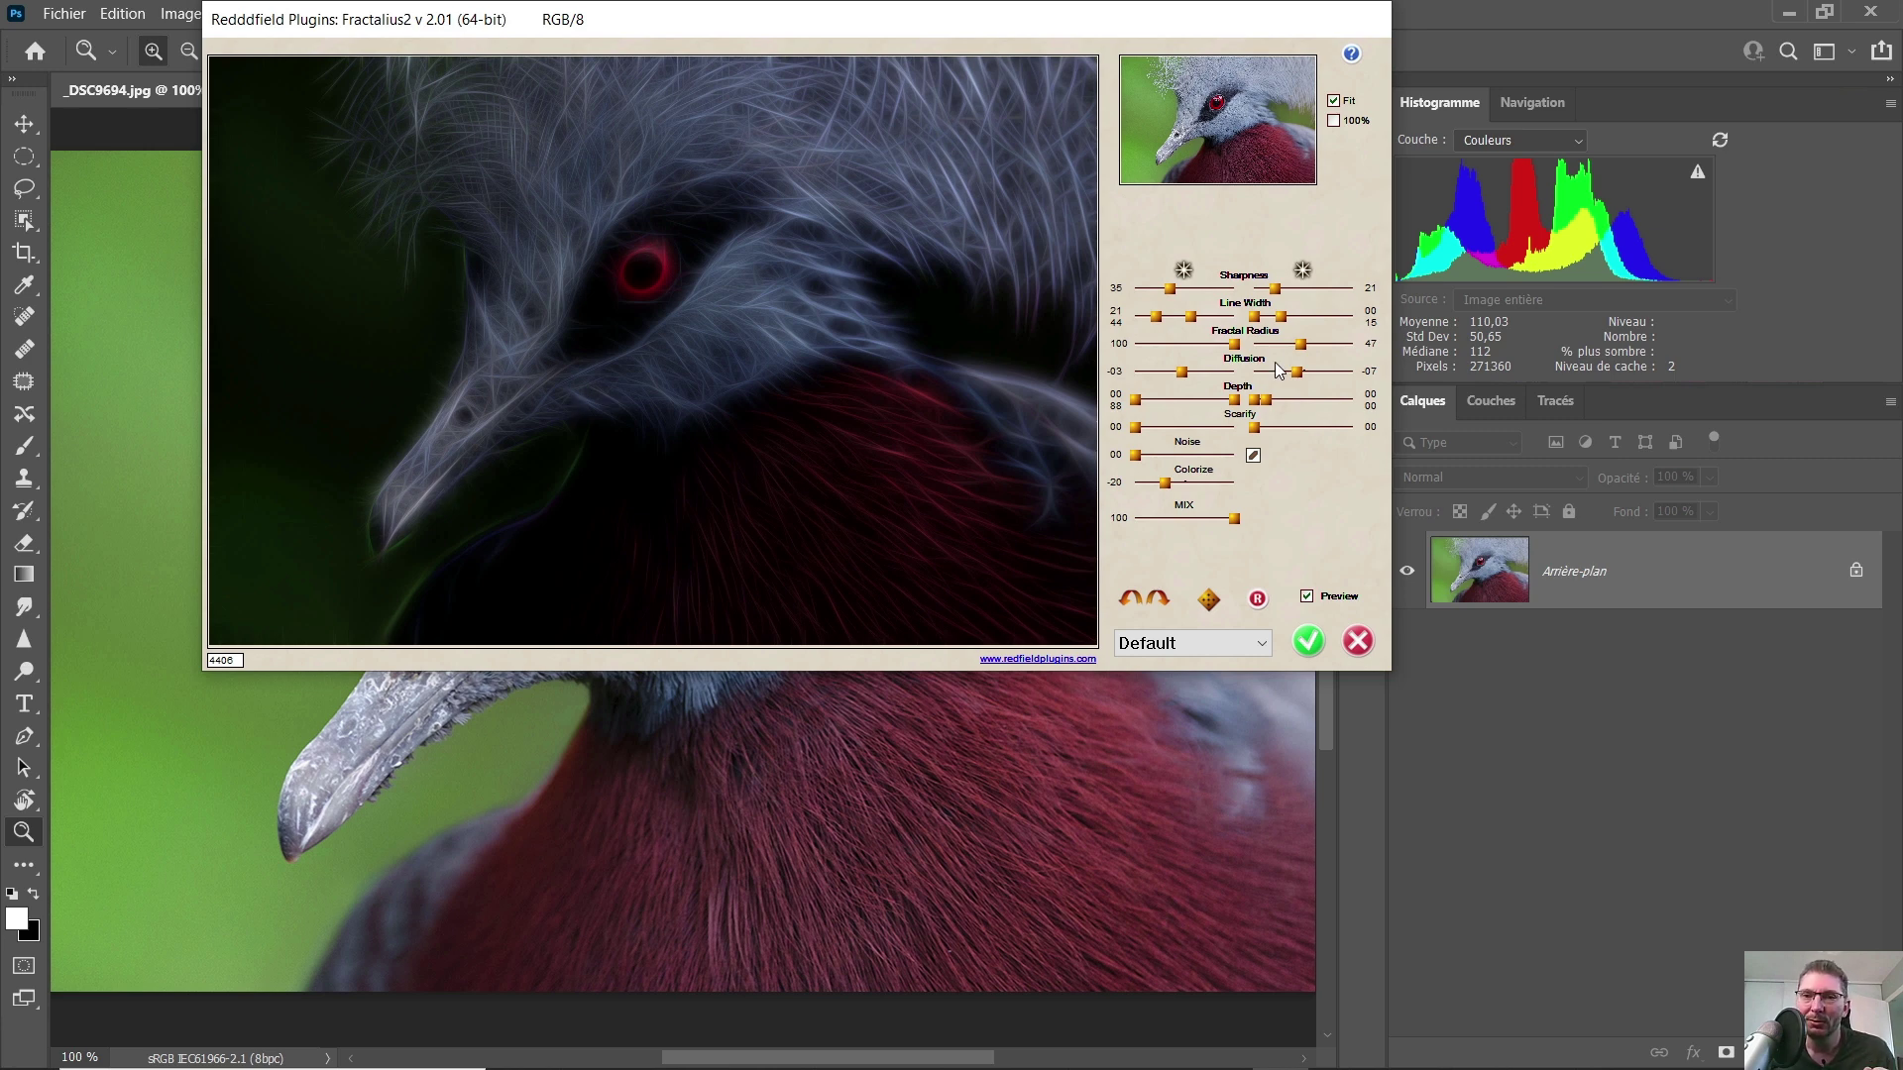
drag(1267, 401, 1368, 400)
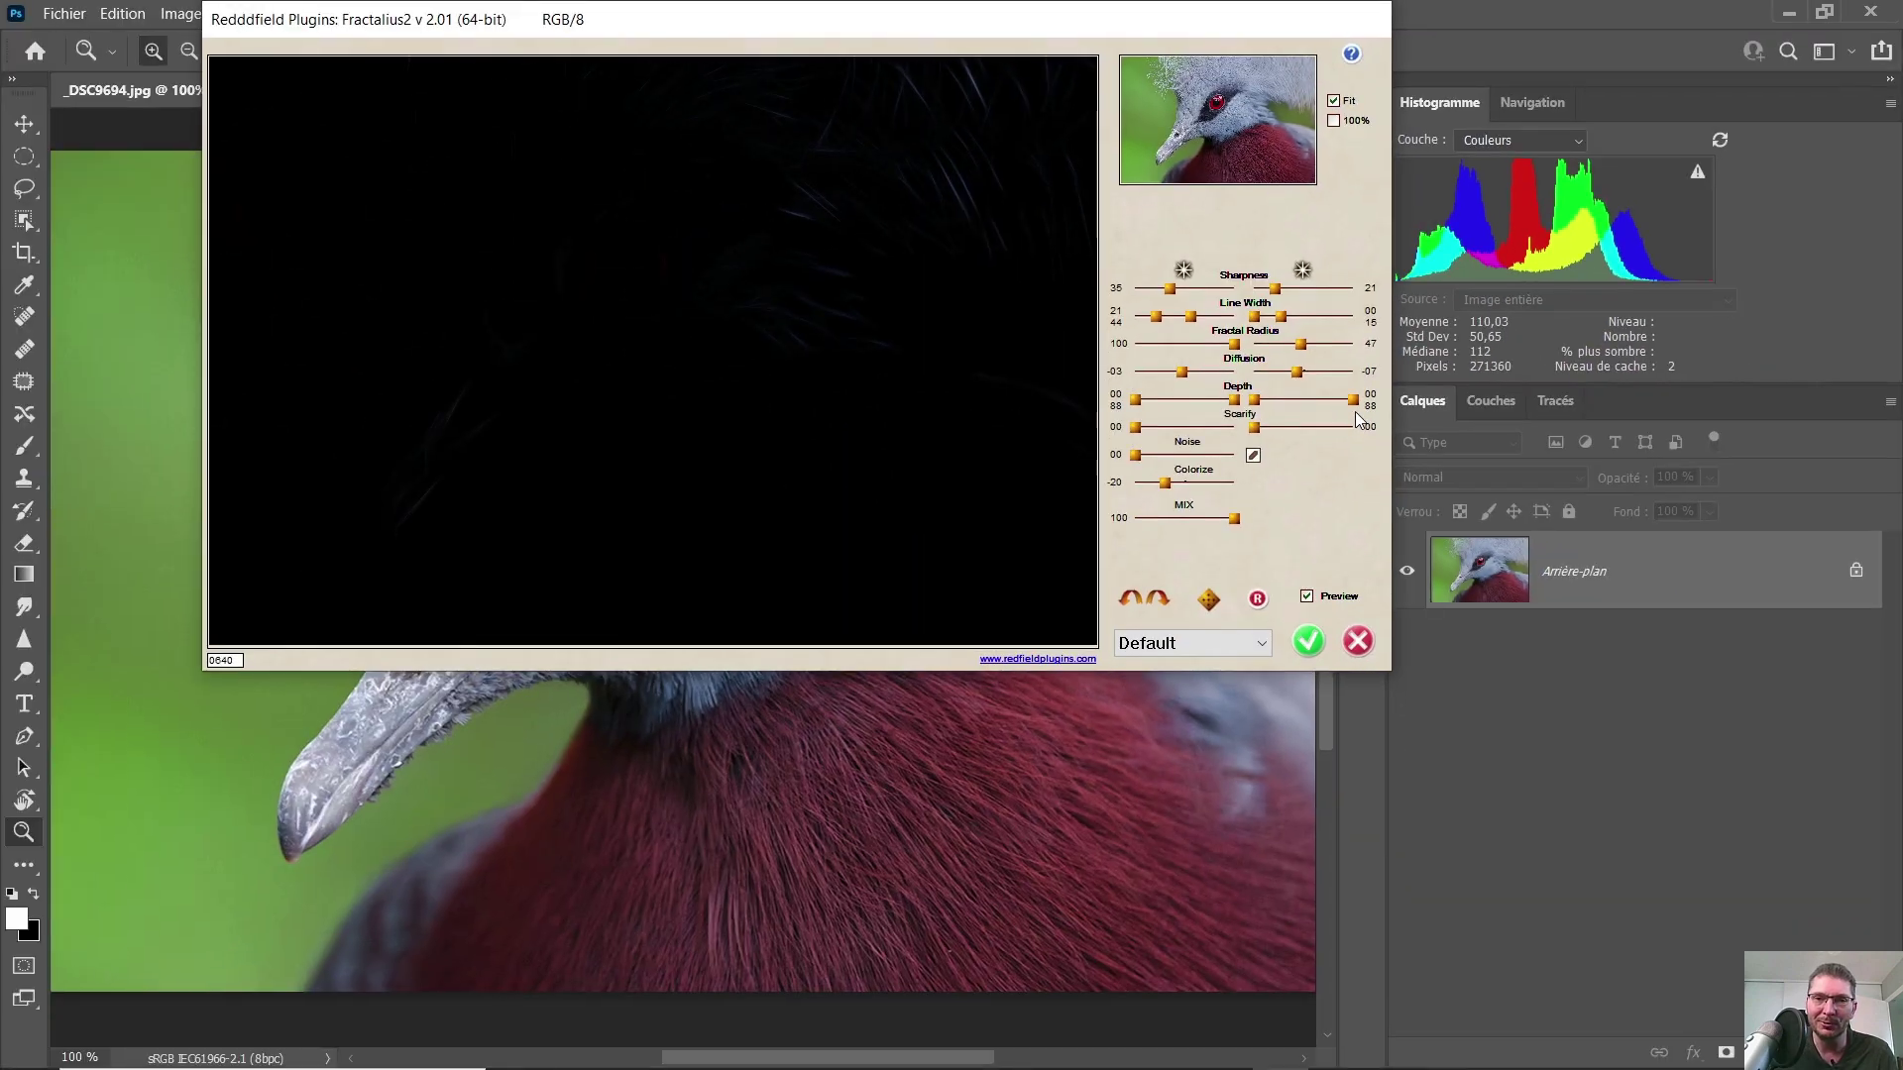
drag(1353, 400, 1268, 407)
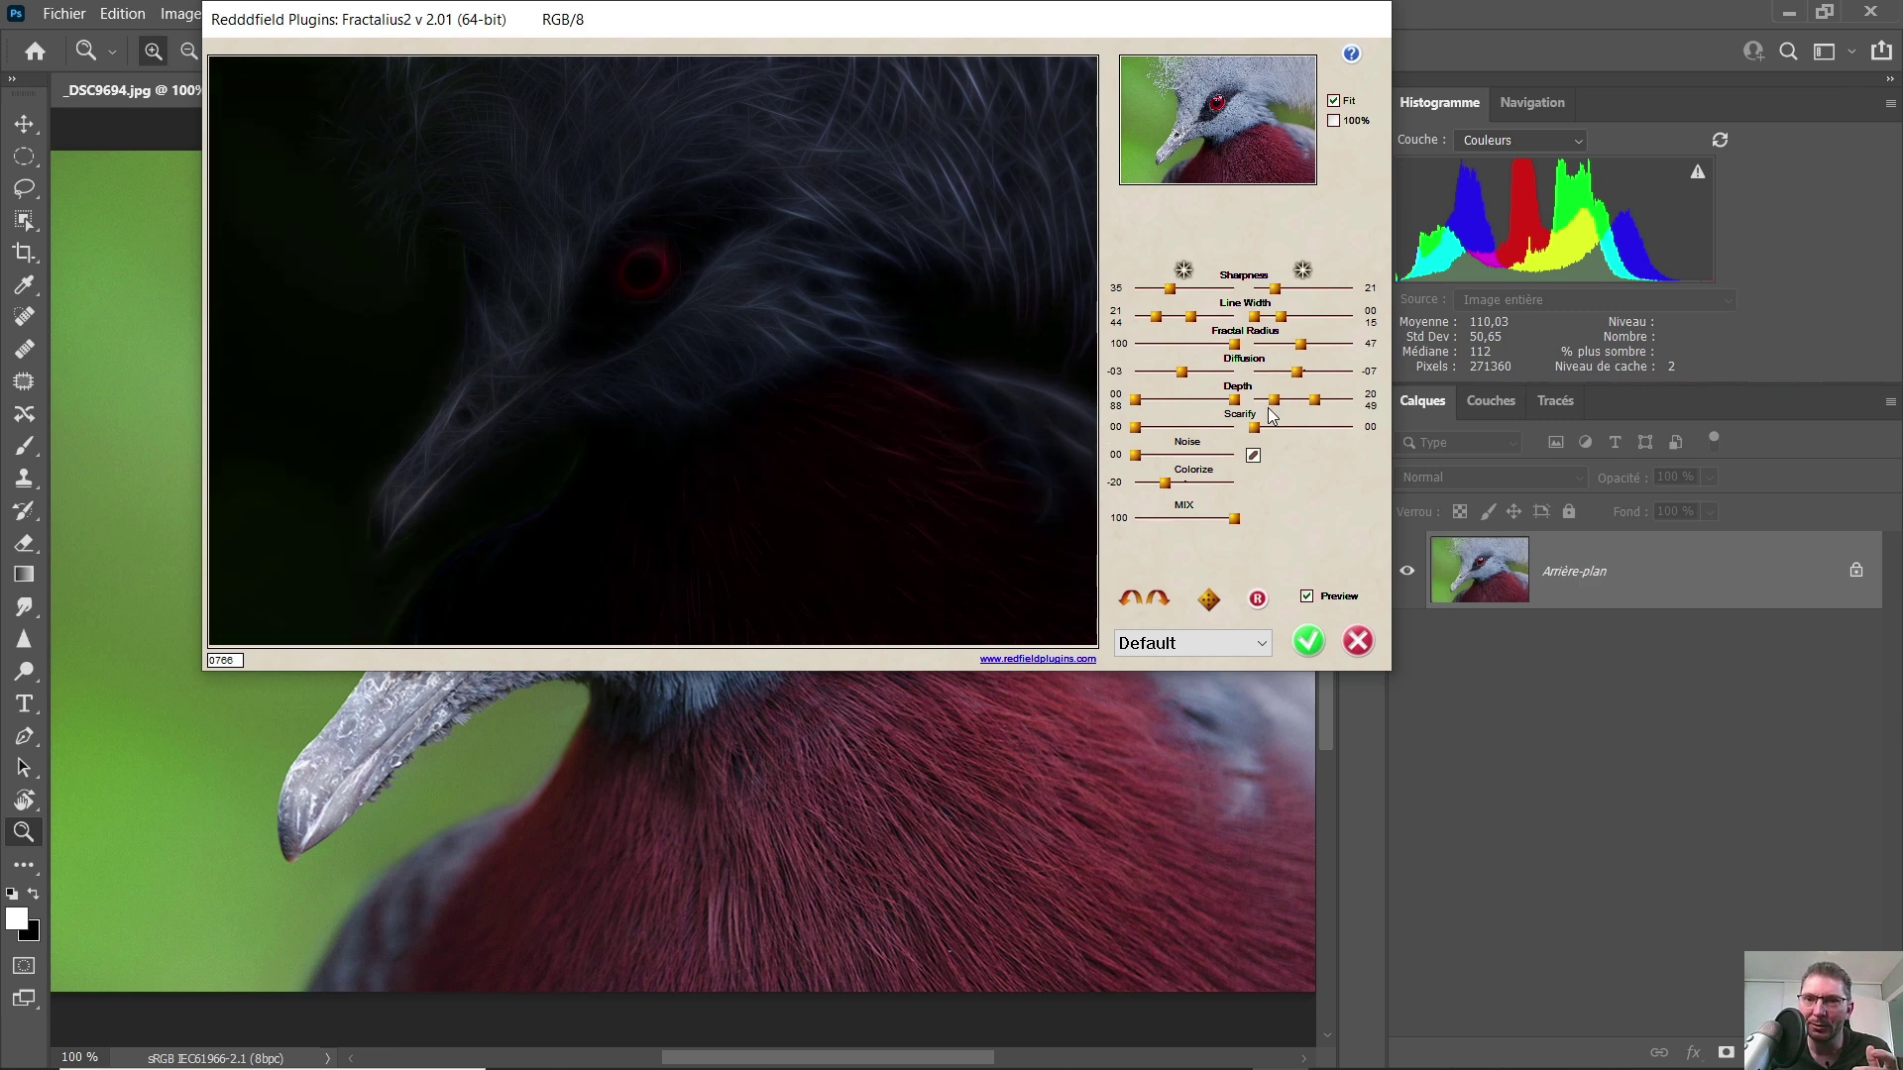
- Lower both Fractal Radius sliders to 0, and bring the second back up to 42
drag(1300, 344, 1152, 343)
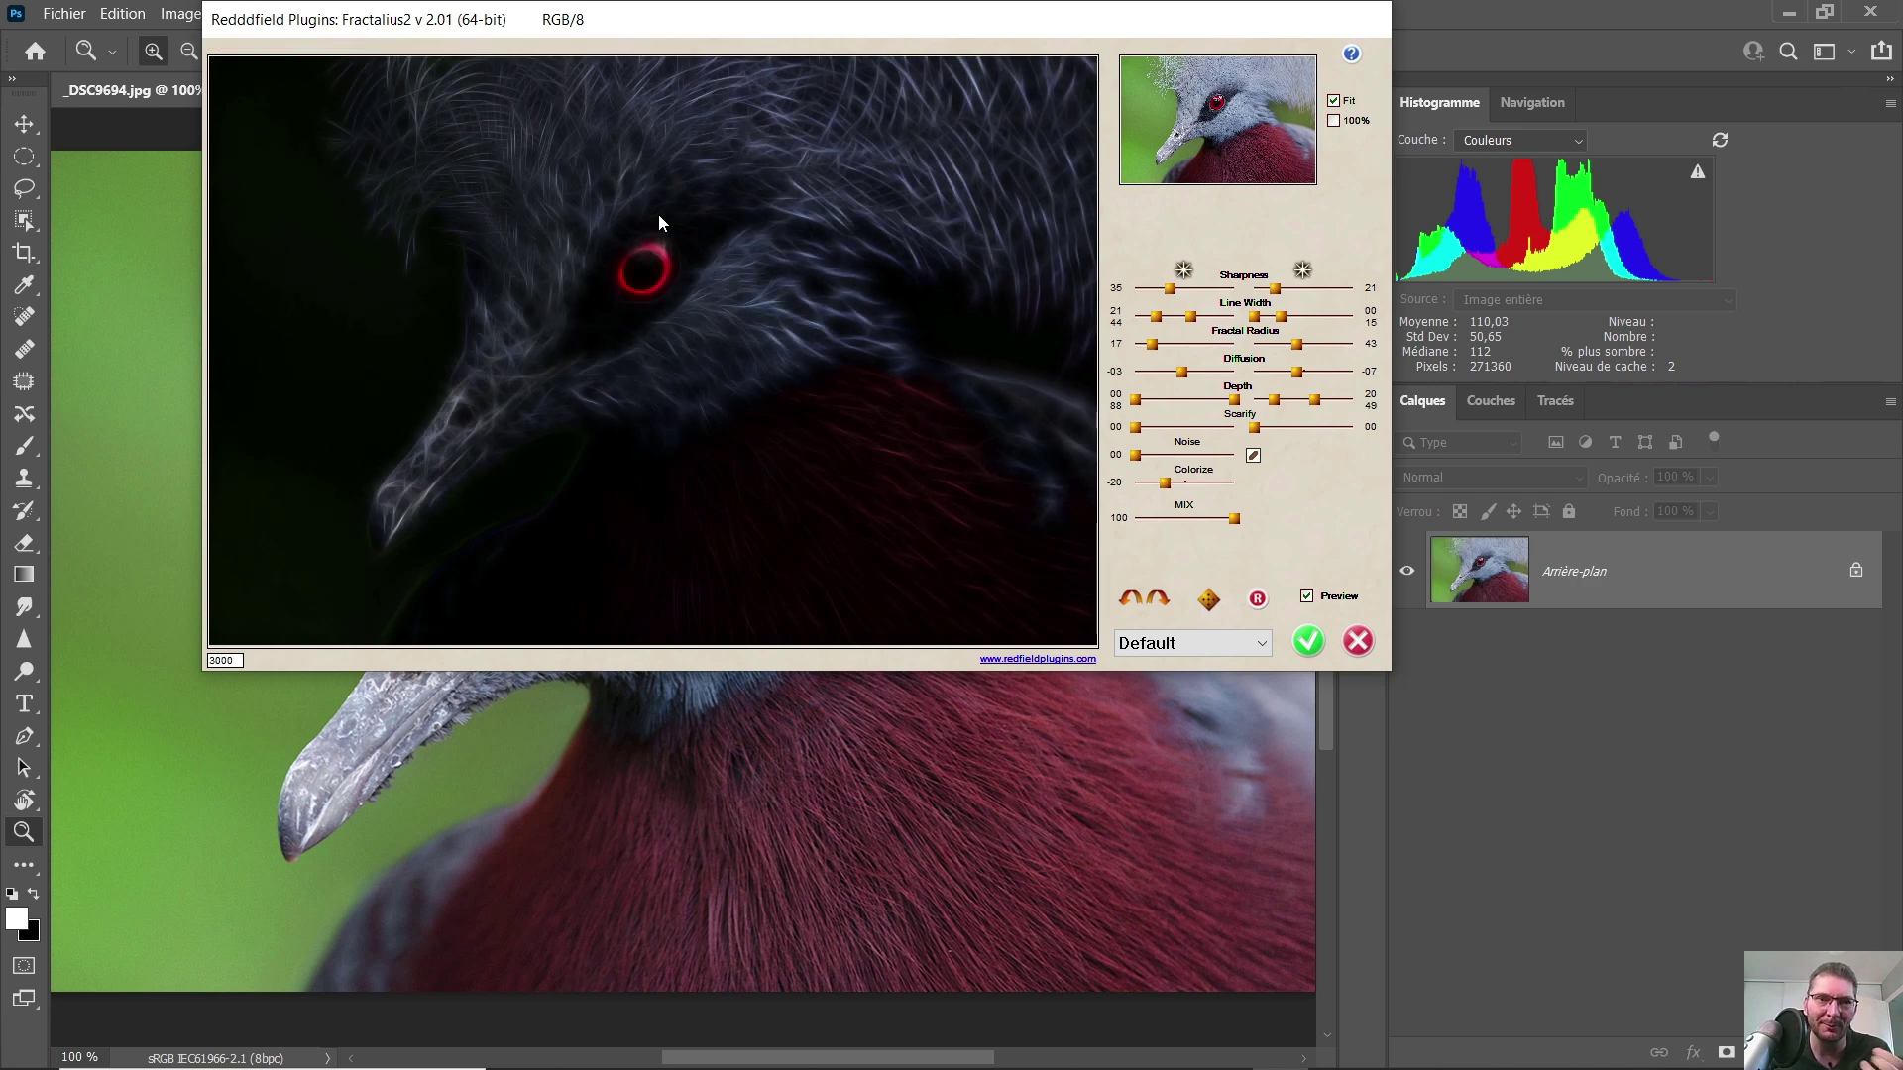
drag(1152, 344, 1134, 343)
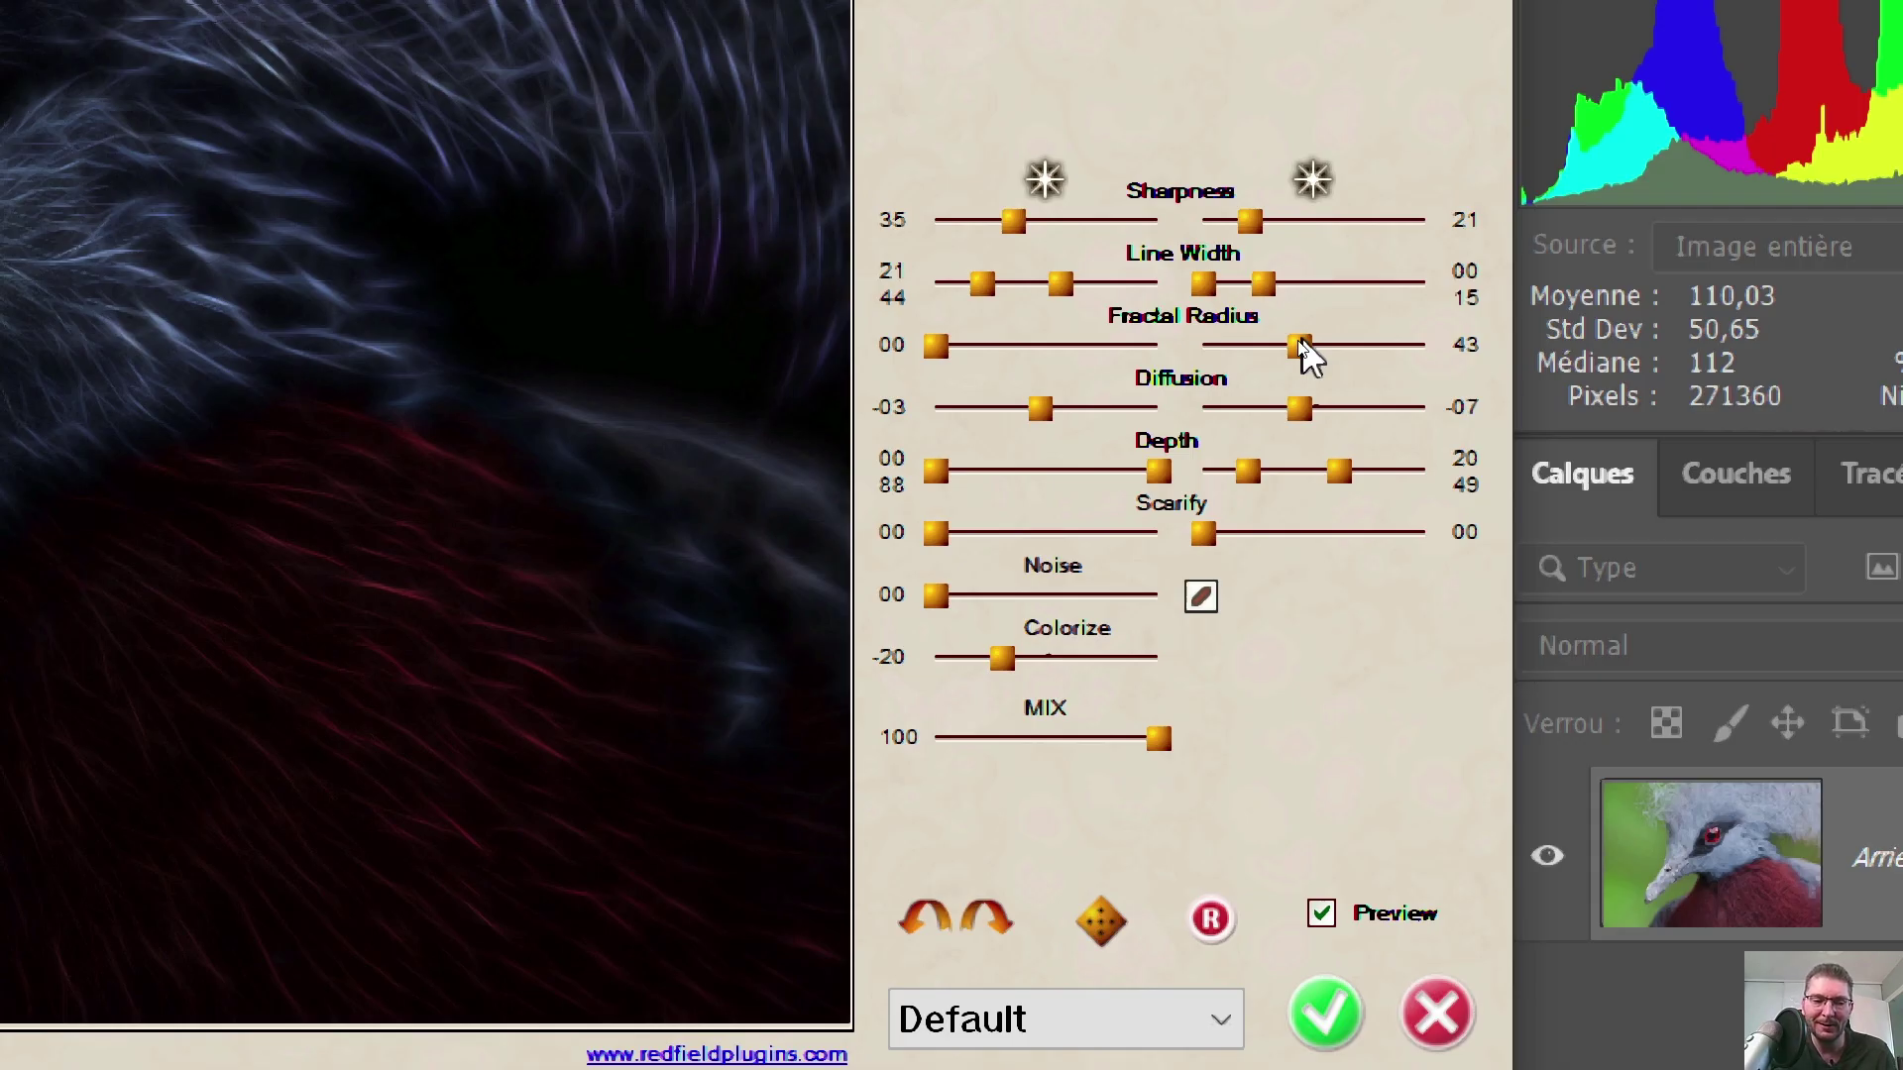
drag(1301, 349, 1185, 355)
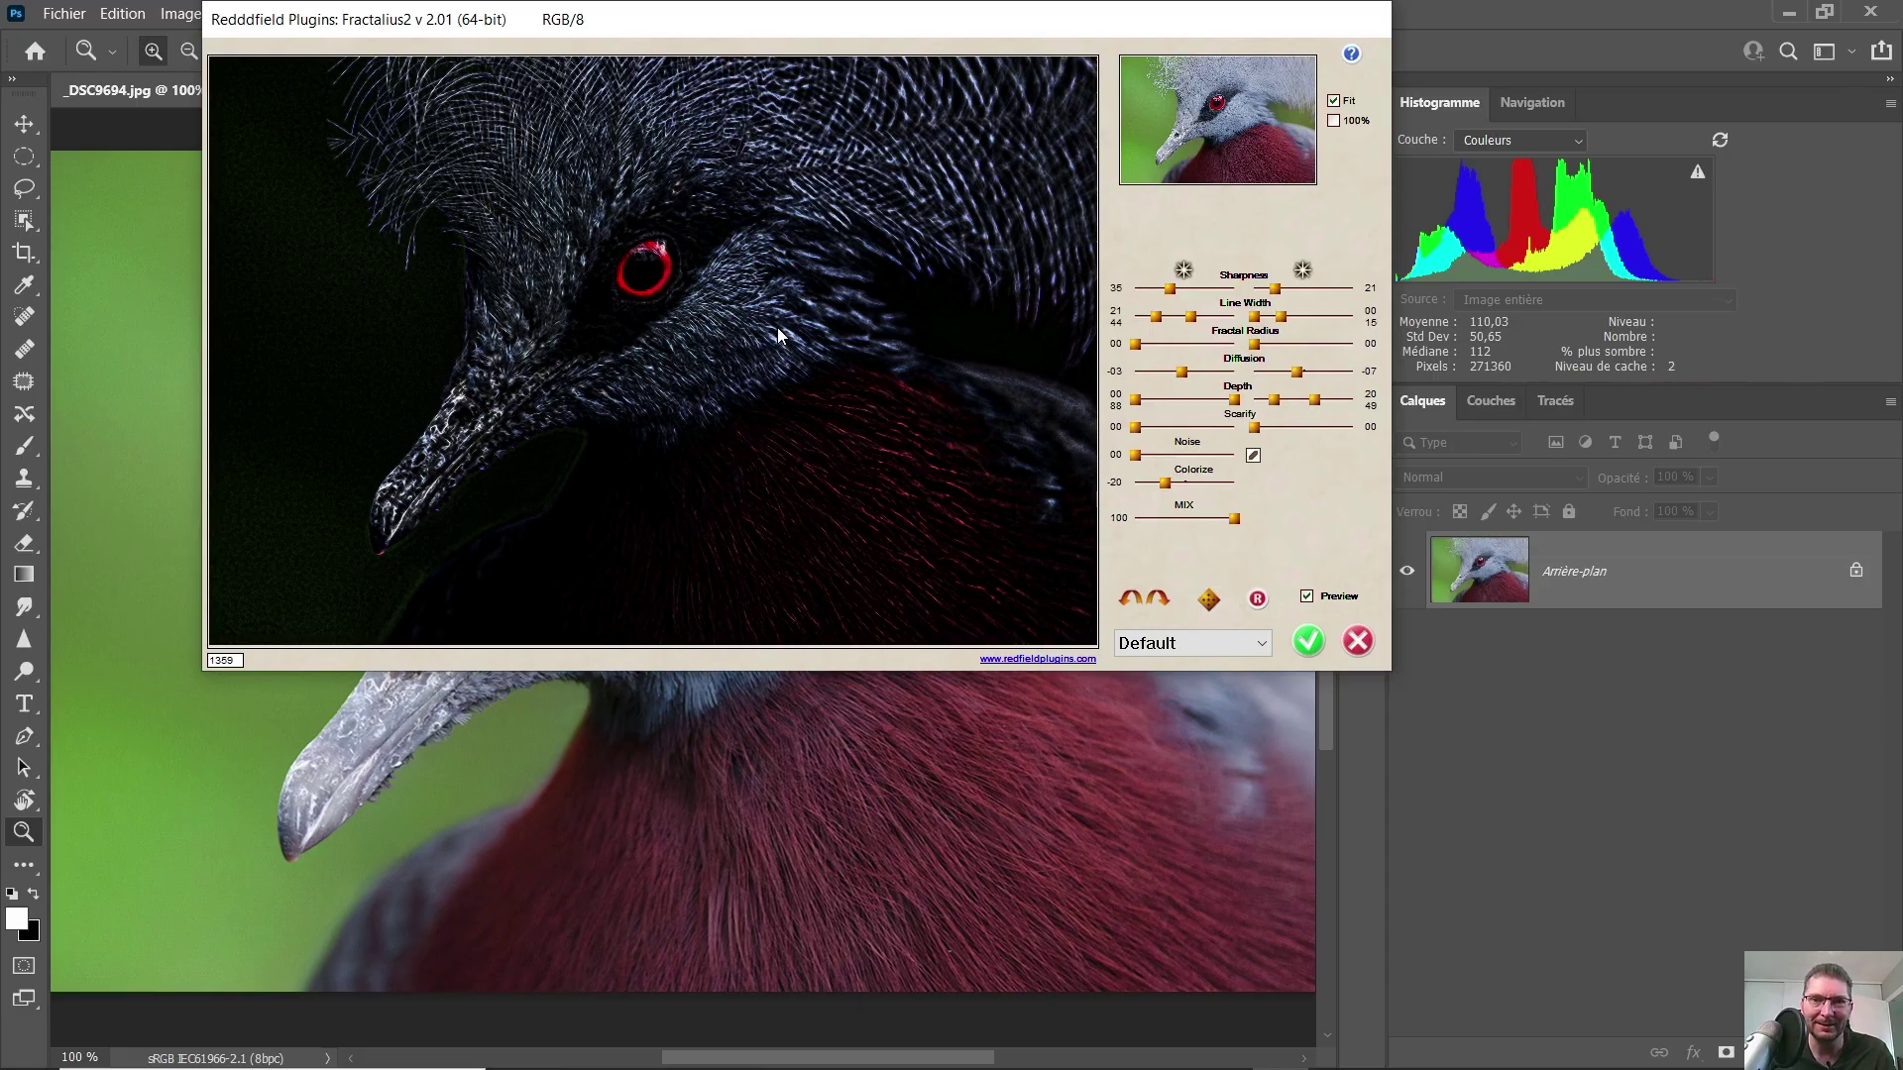
drag(1255, 345, 1301, 347)
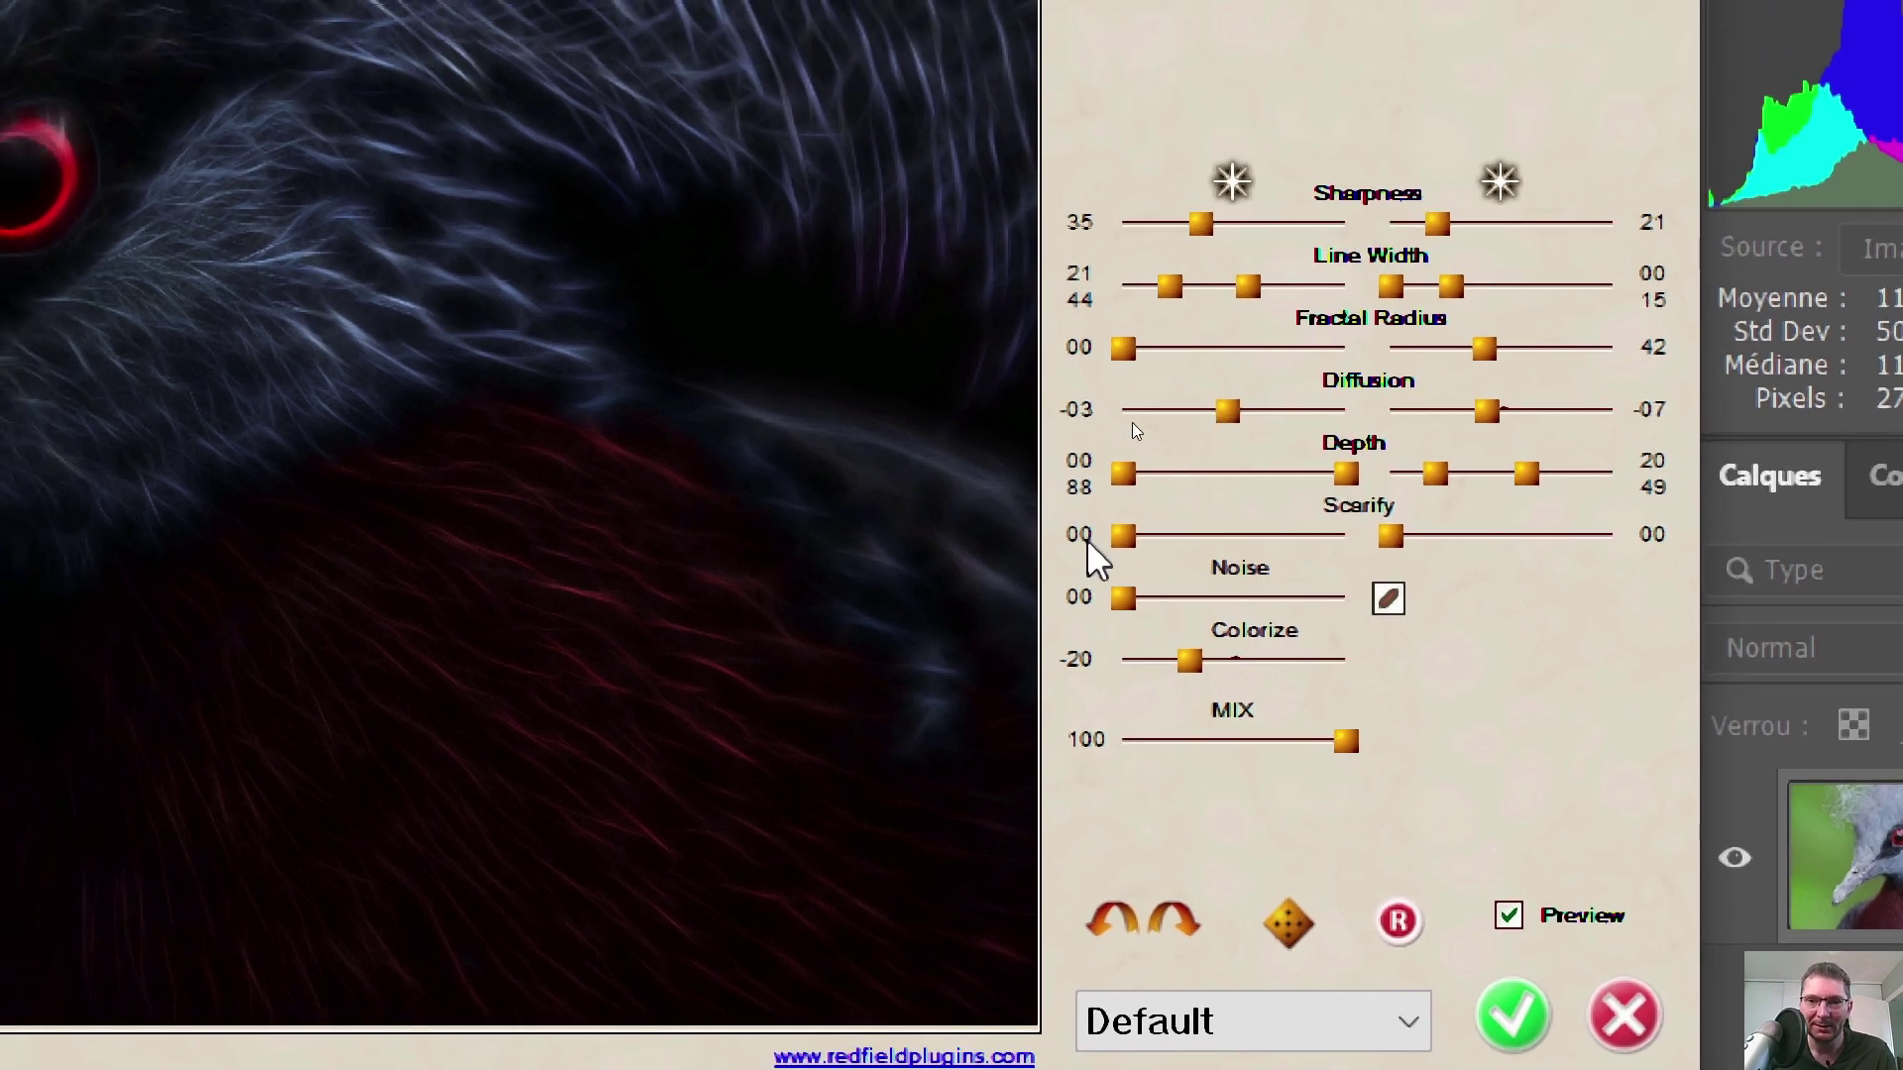
- Test the first Scarify slider at 19, 0 and 100, leaving it at 100, and try the second at 78 and 56
drag(1116, 534, 1158, 534)
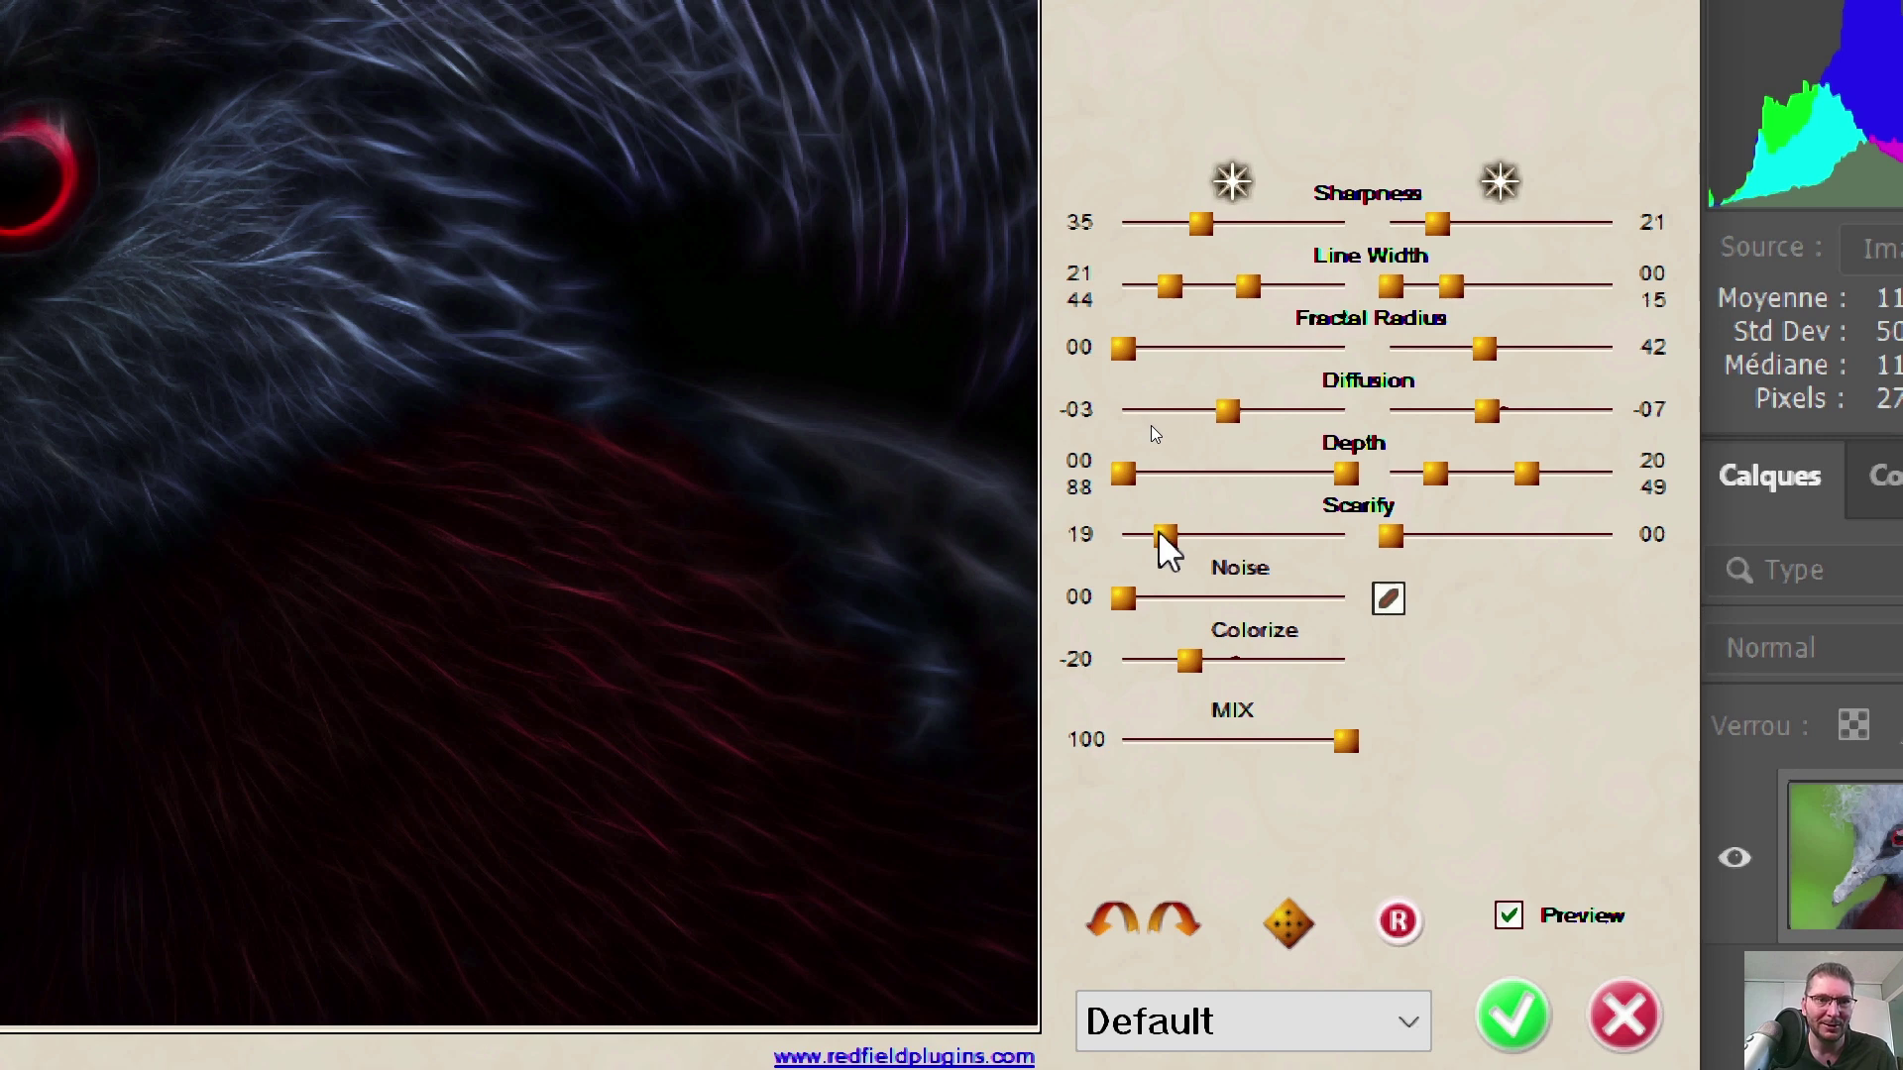
drag(1161, 535, 1442, 536)
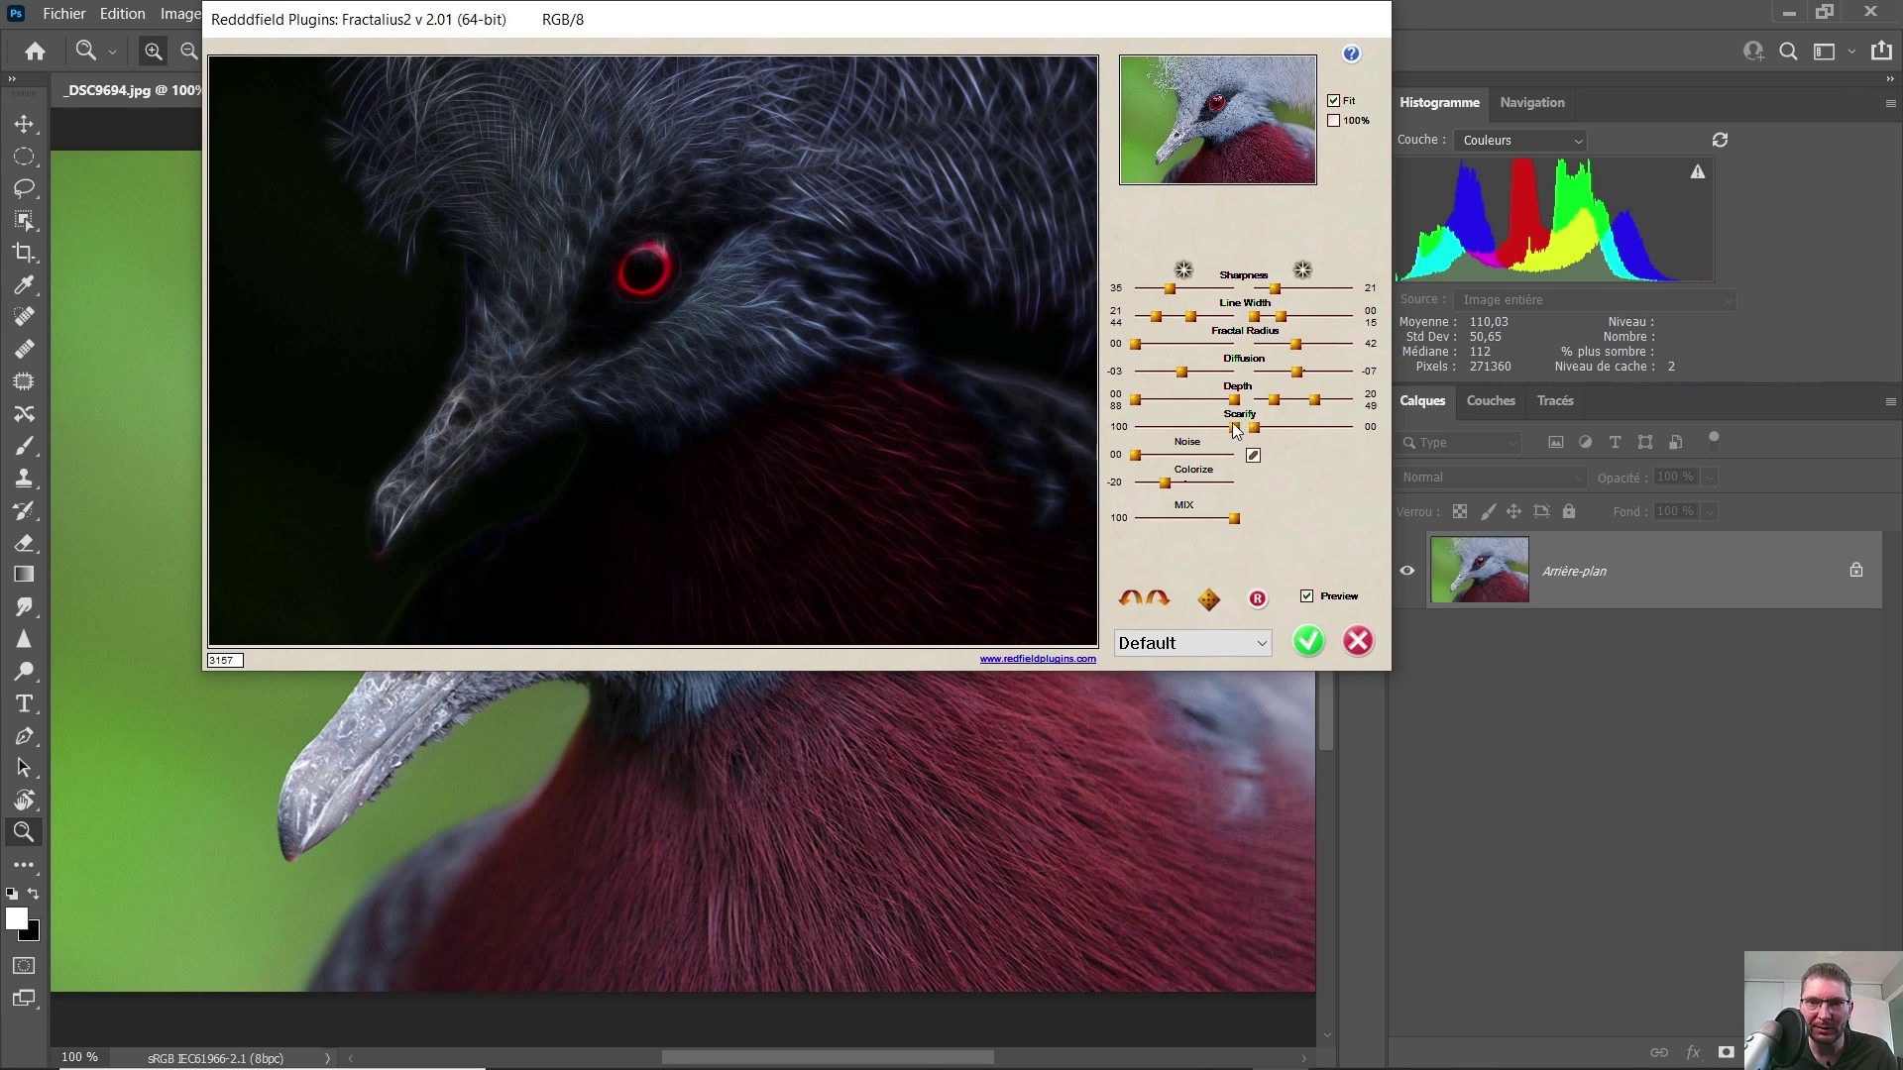
drag(1237, 428, 1136, 429)
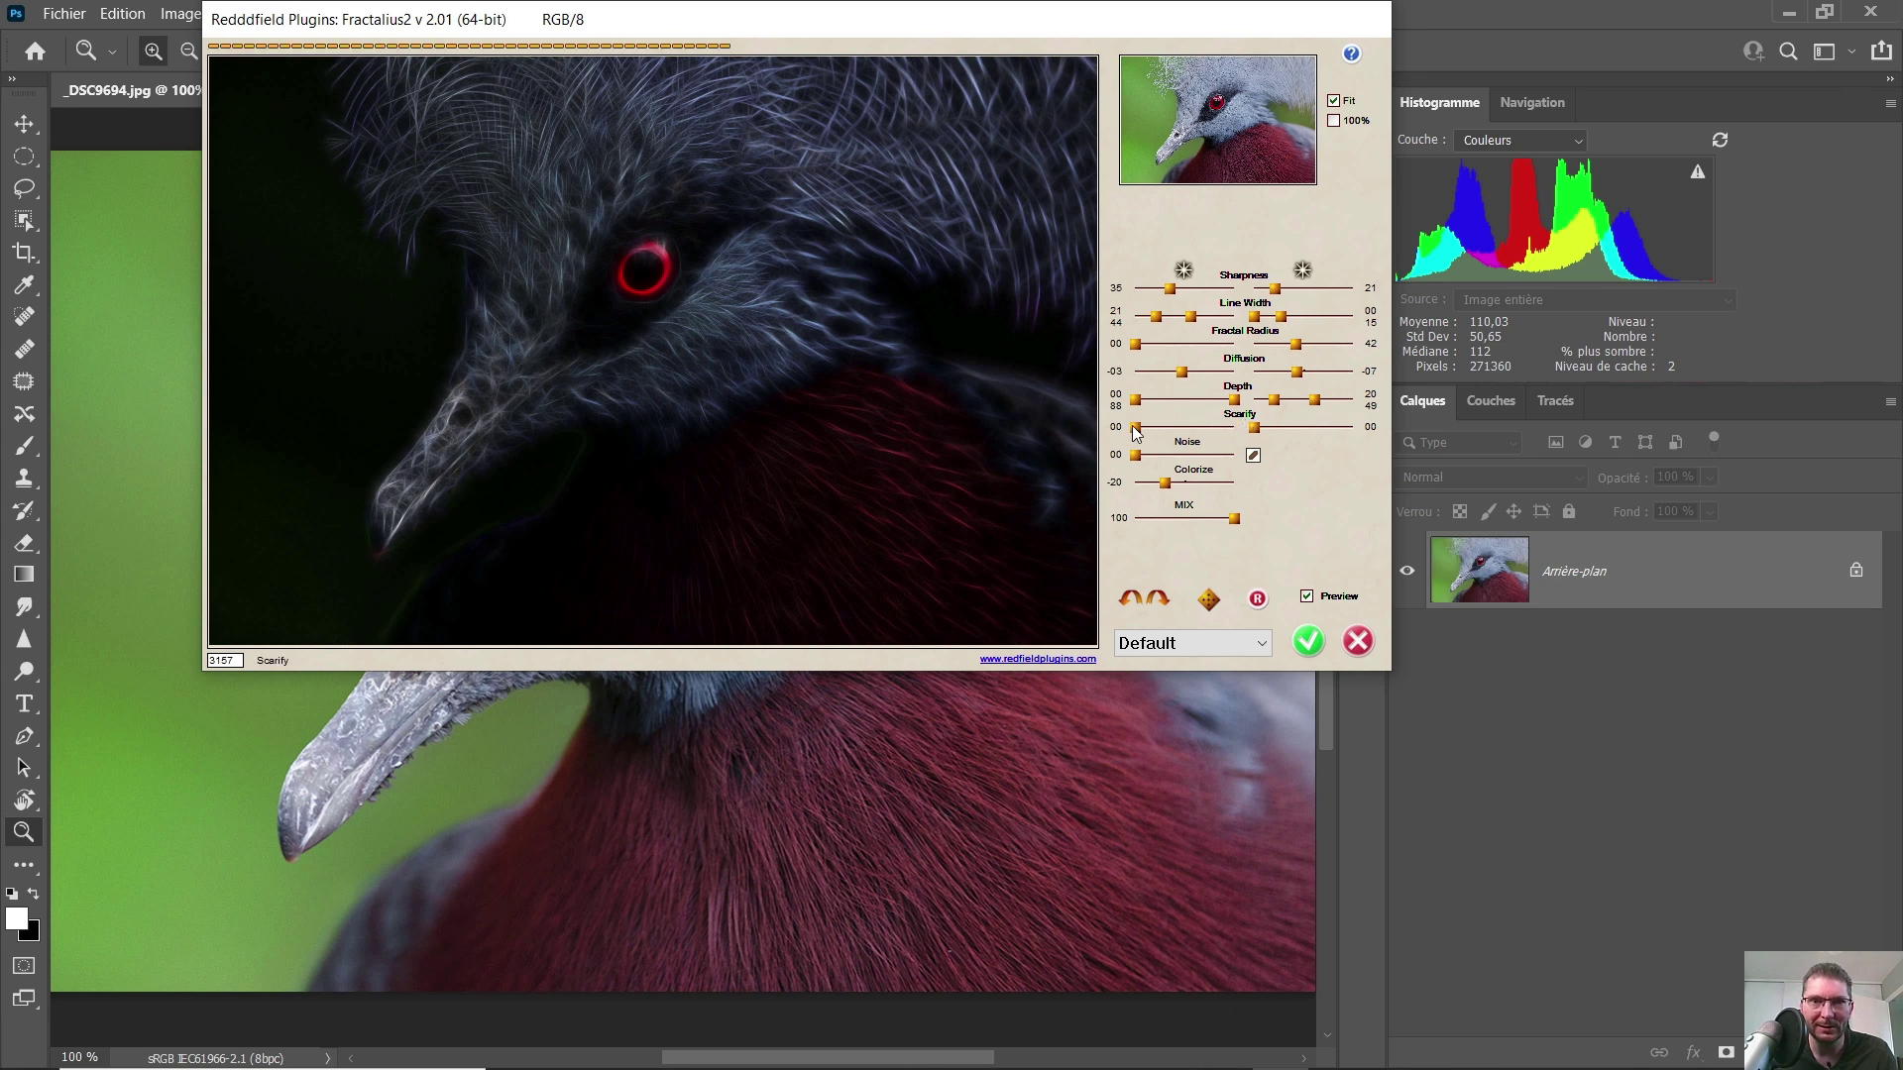
drag(1136, 429, 1234, 428)
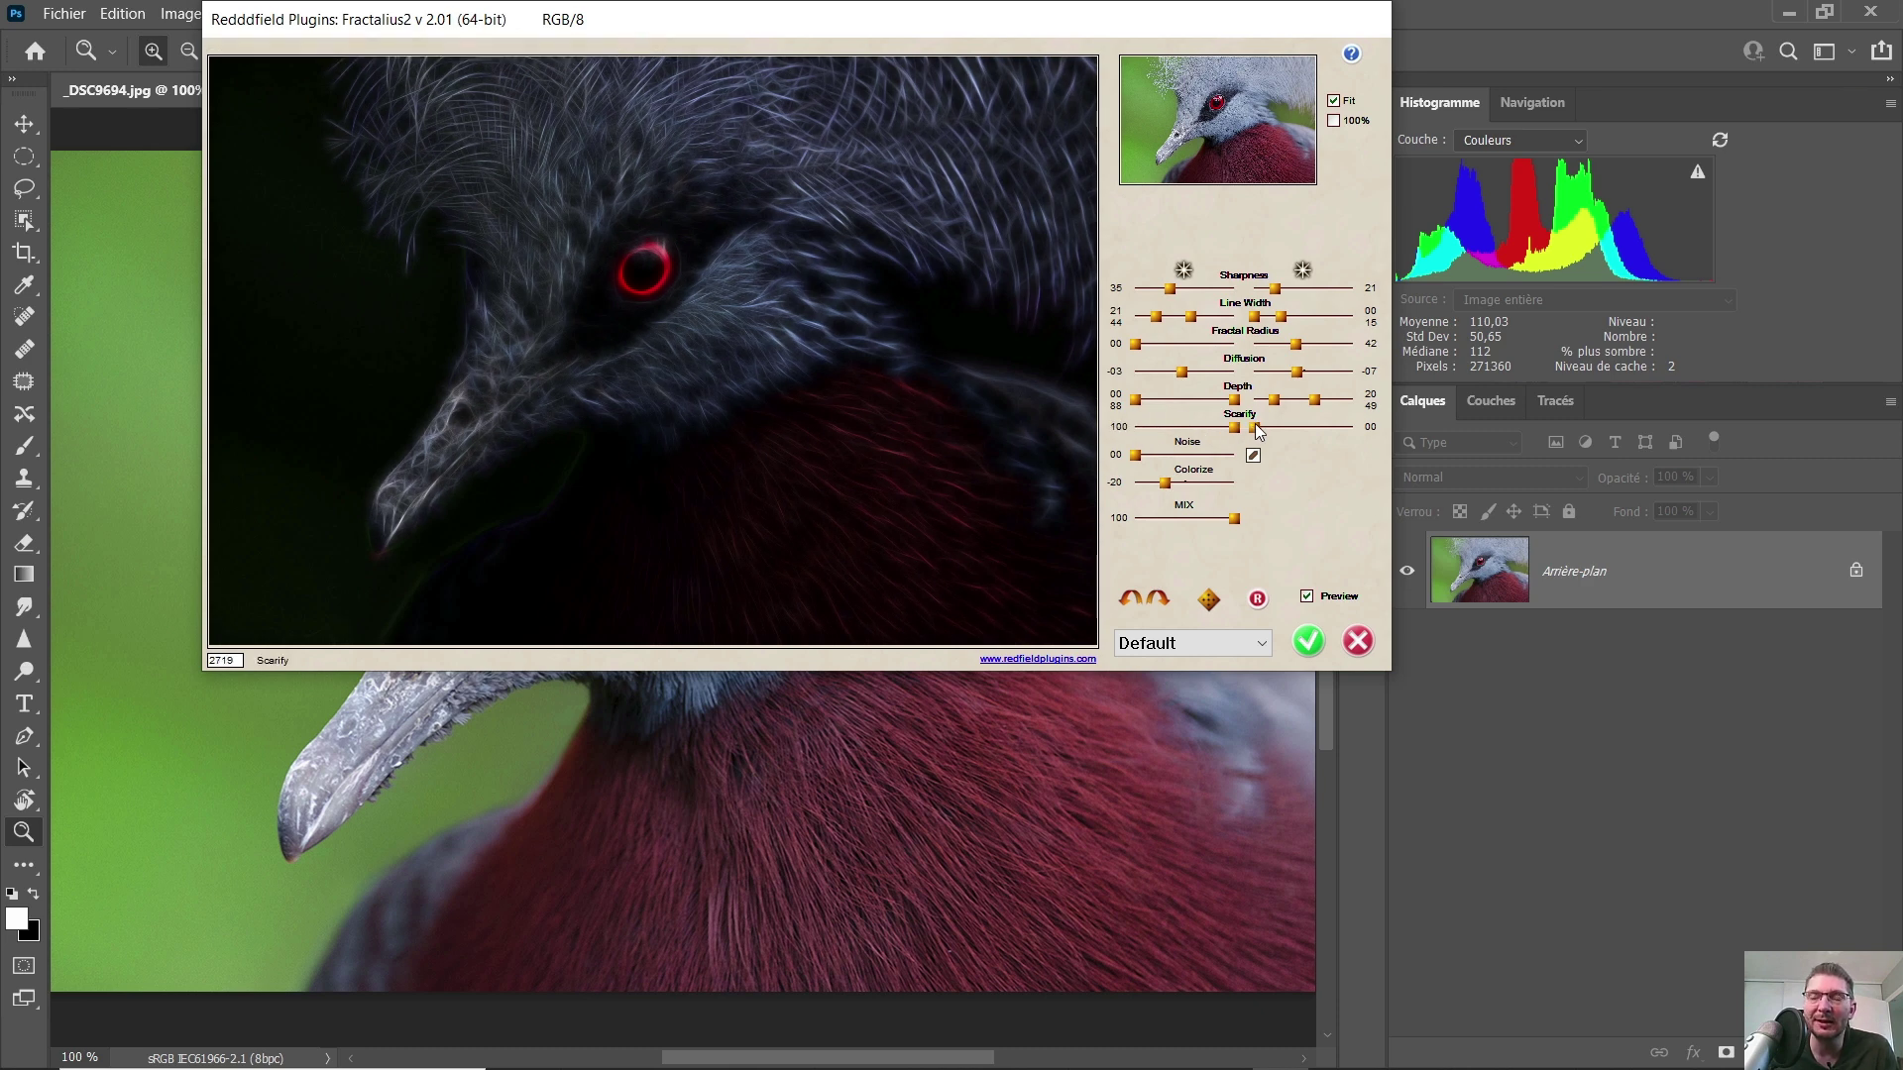
drag(1255, 424, 1332, 422)
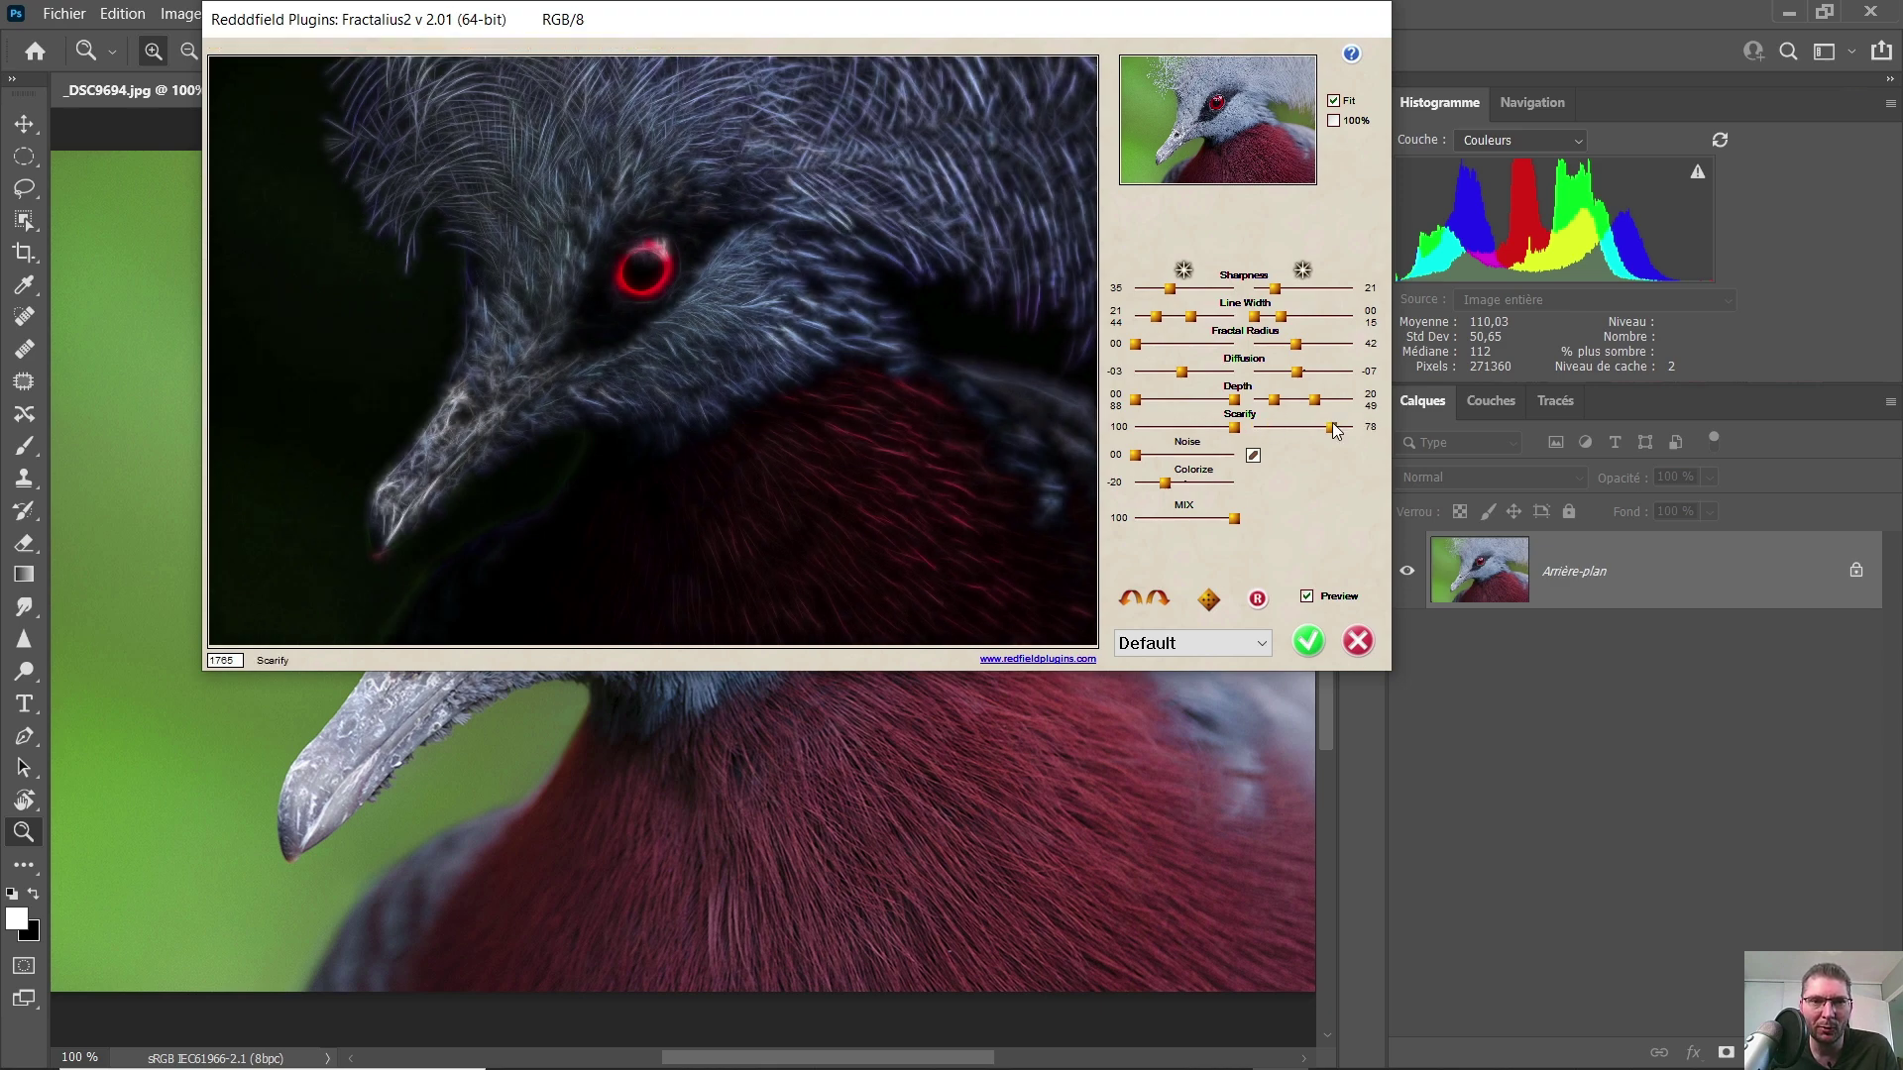
drag(1332, 422, 1310, 424)
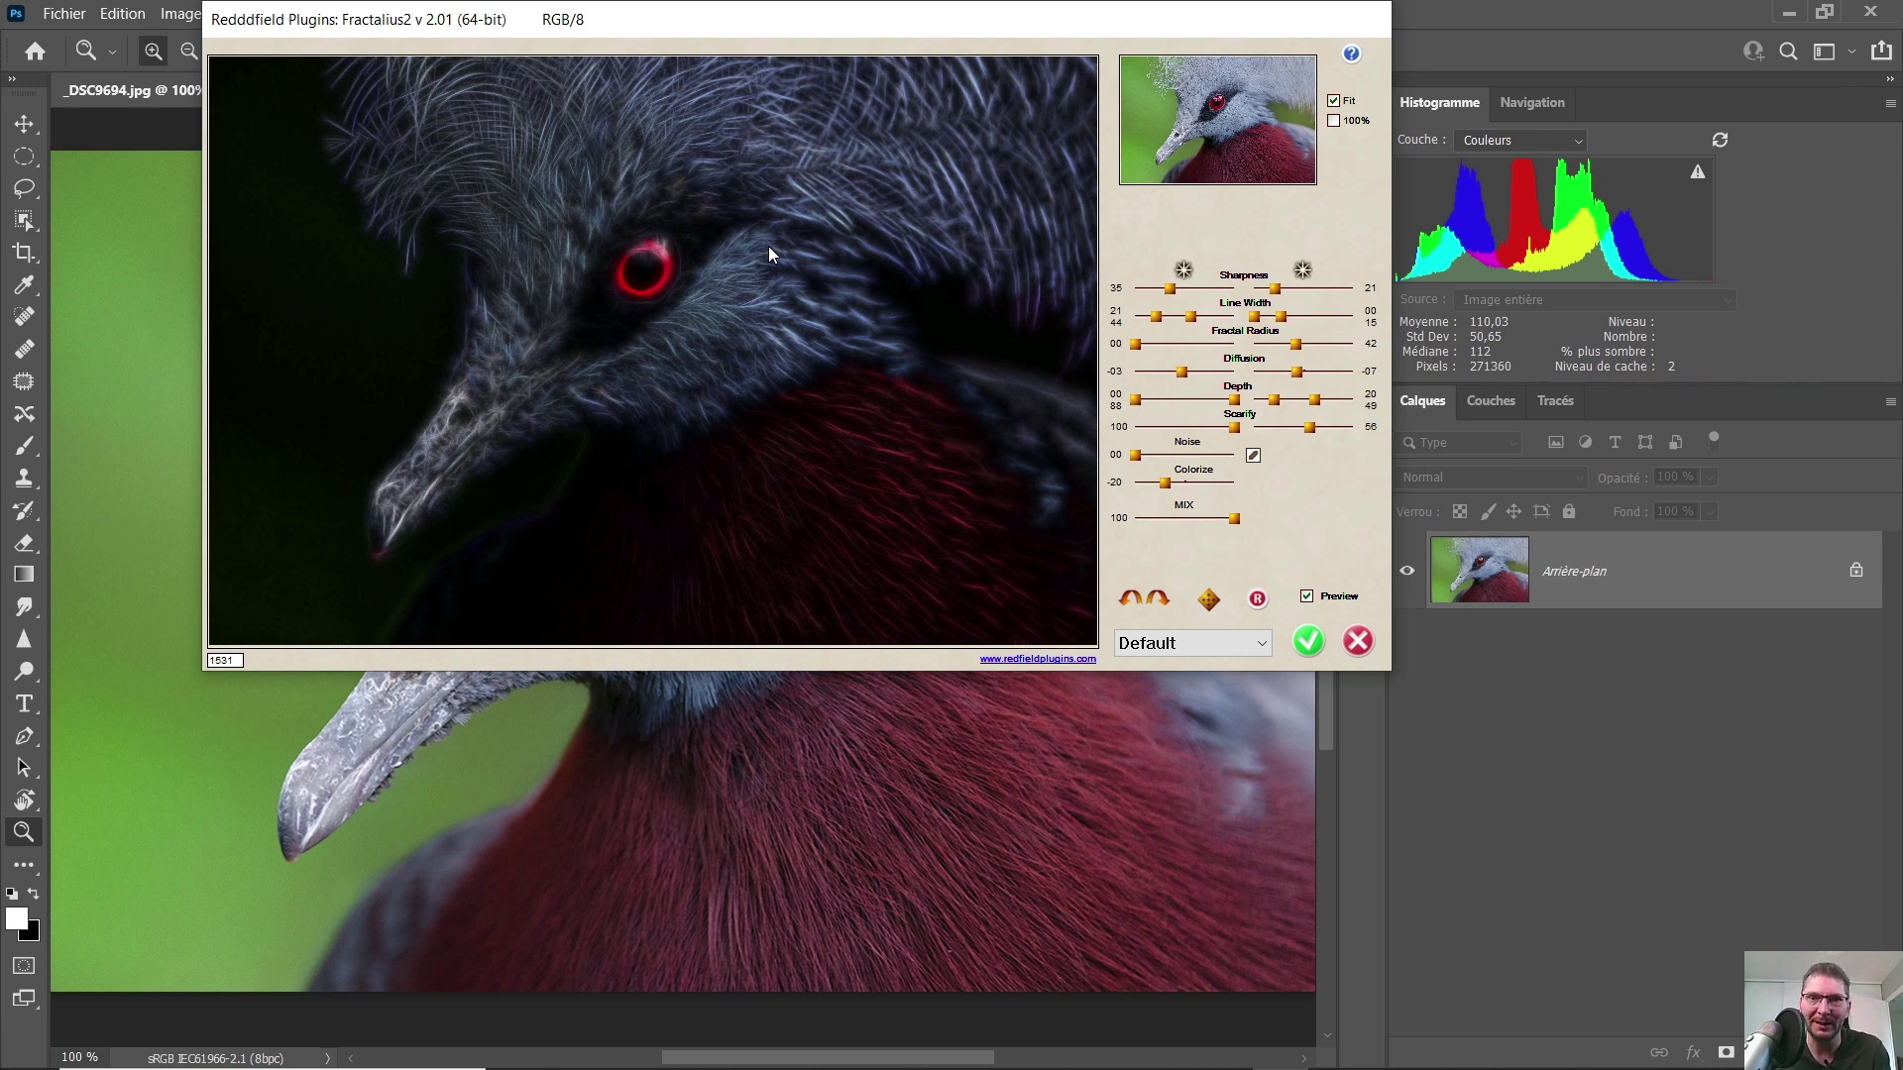
- Compare the second Scarify slider at 1 and 100 in the 100% preview, restore the fitted view, and set Scarify to 73 and 5
click(1333, 121)
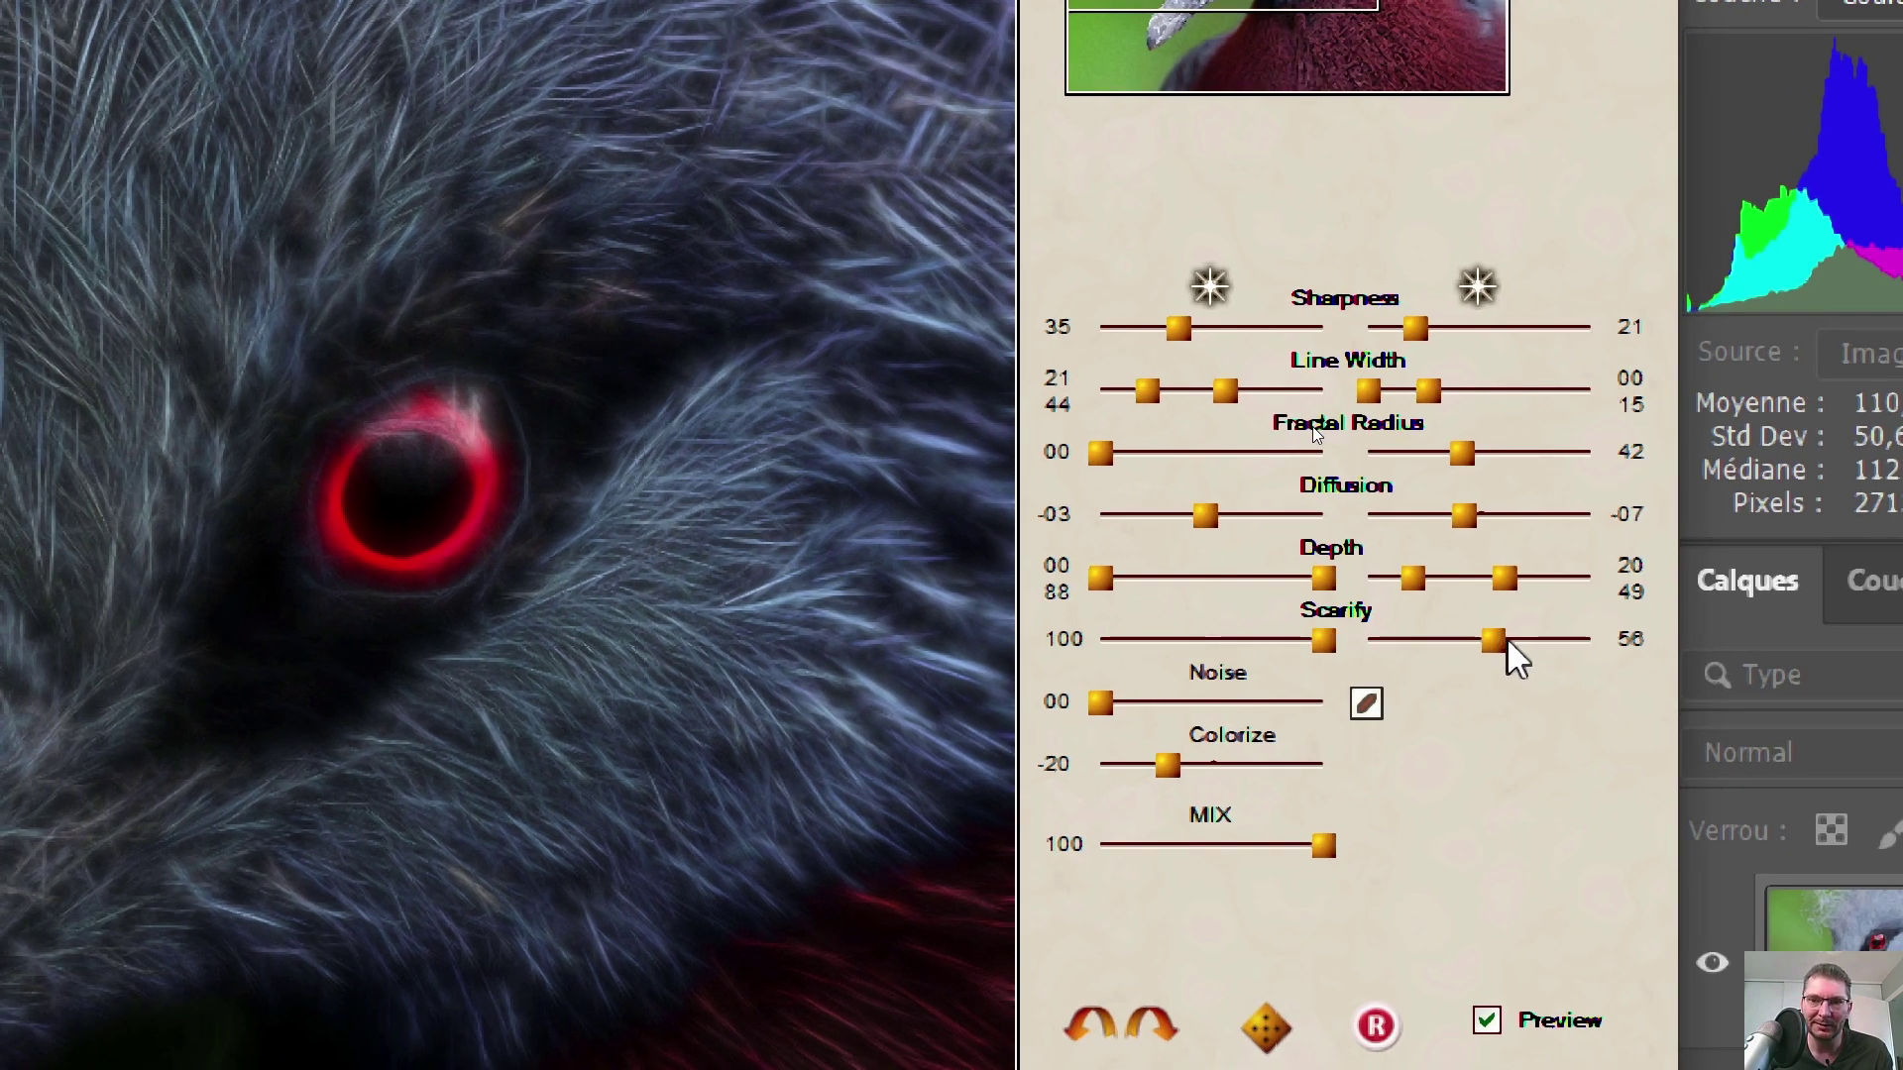
drag(1493, 640, 1370, 638)
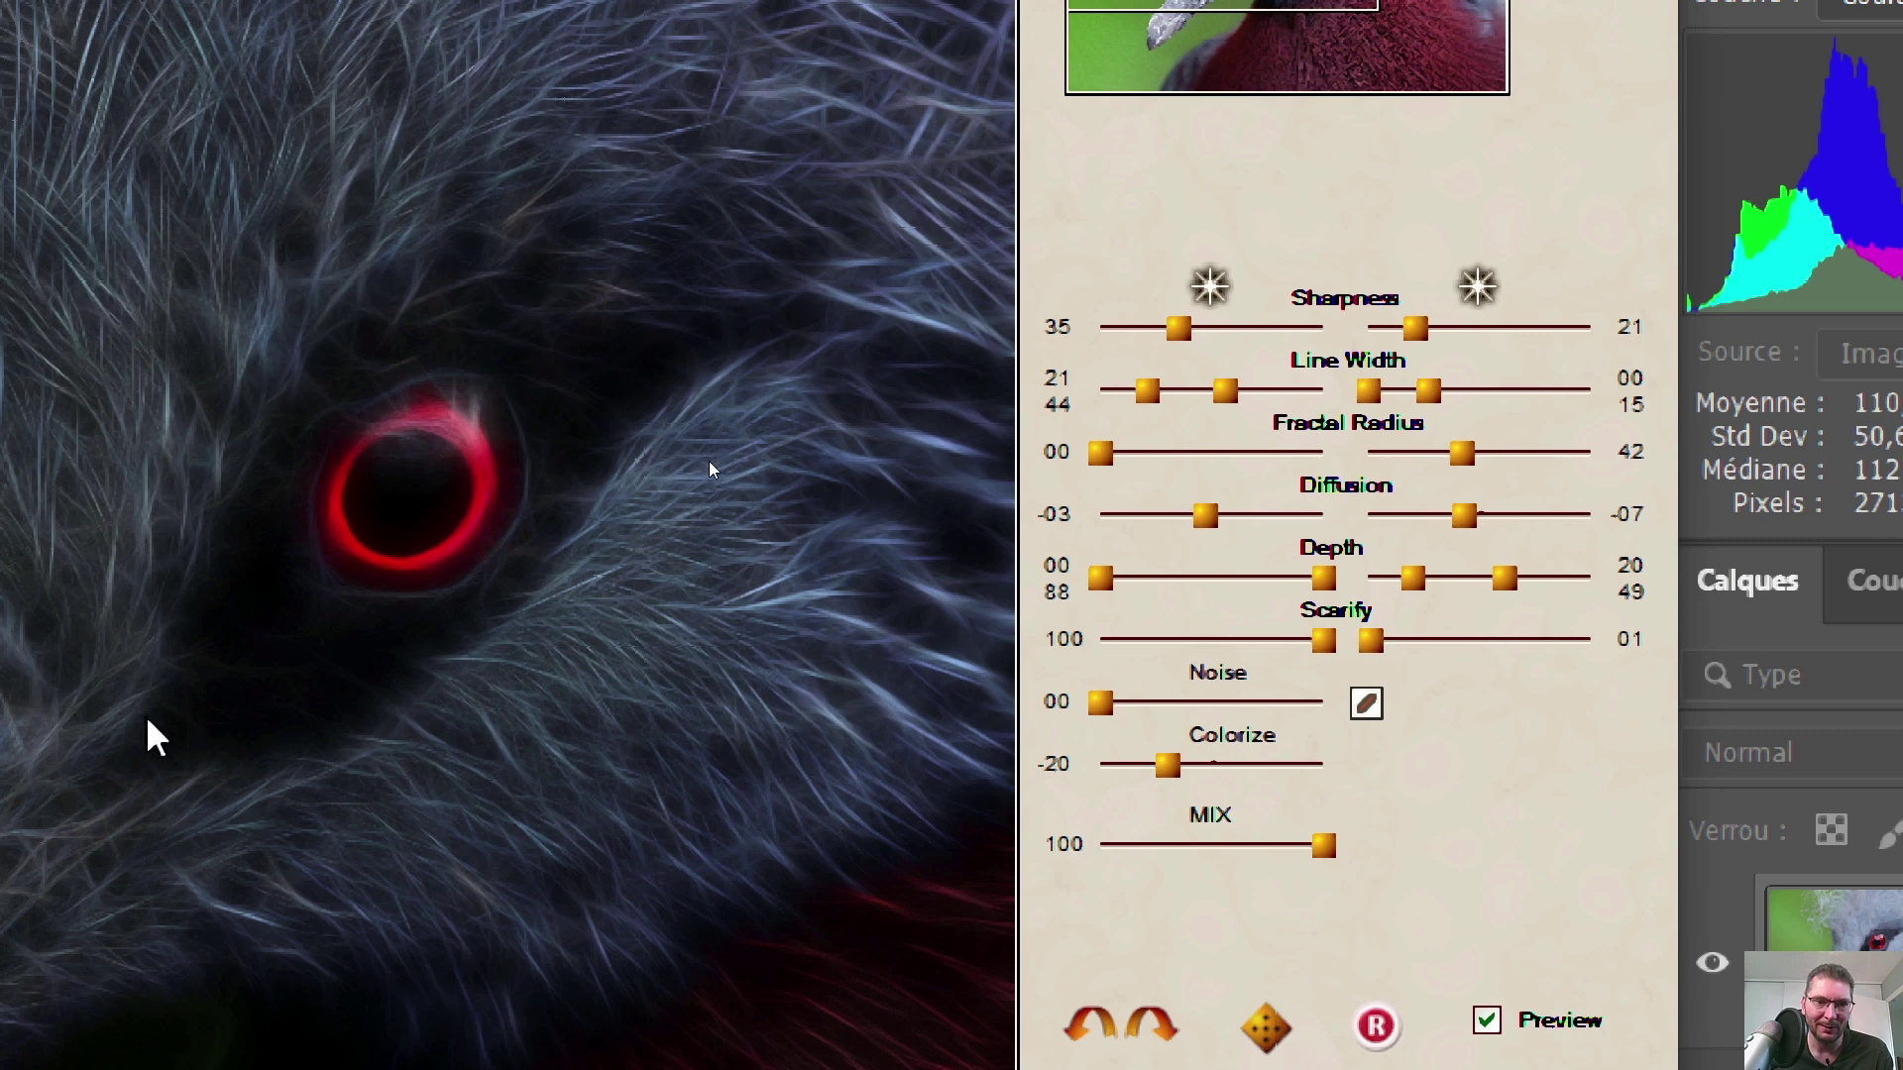
drag(1370, 640, 1591, 640)
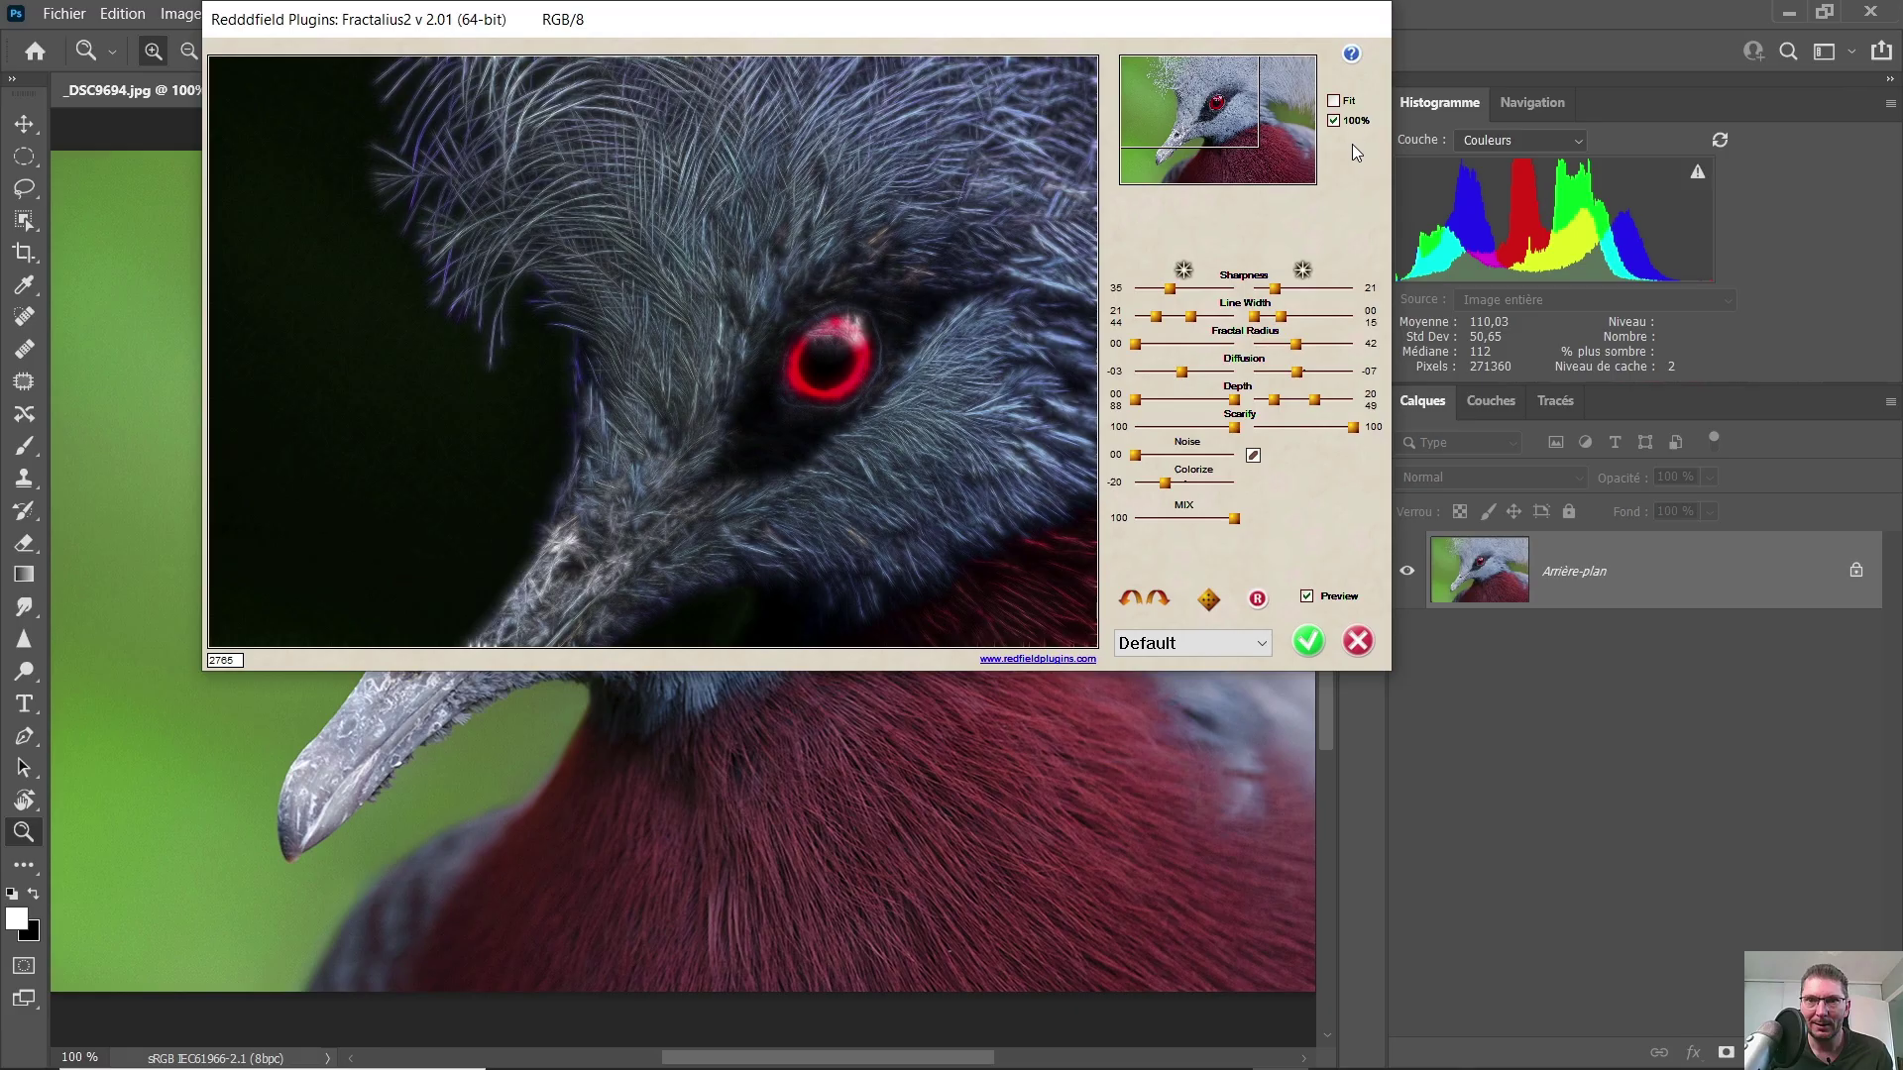
click(1337, 102)
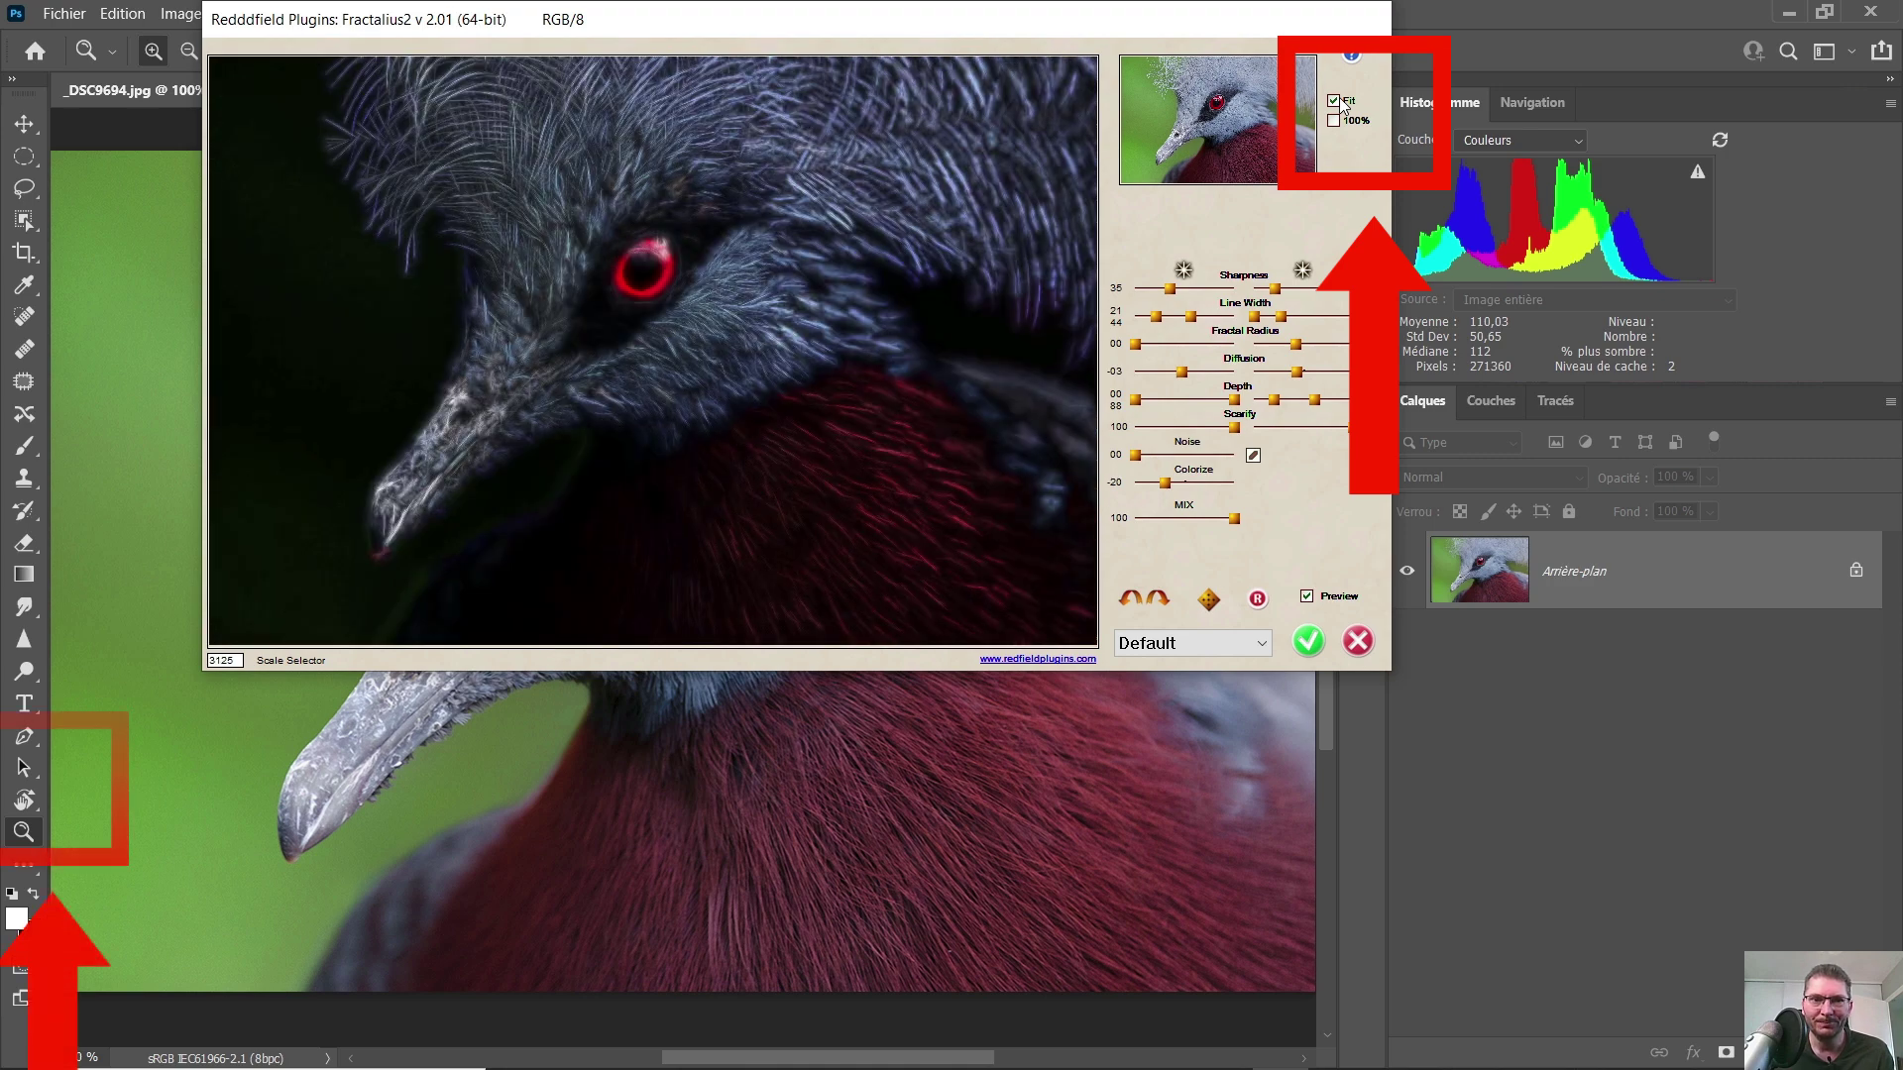
drag(1306, 434, 1258, 428)
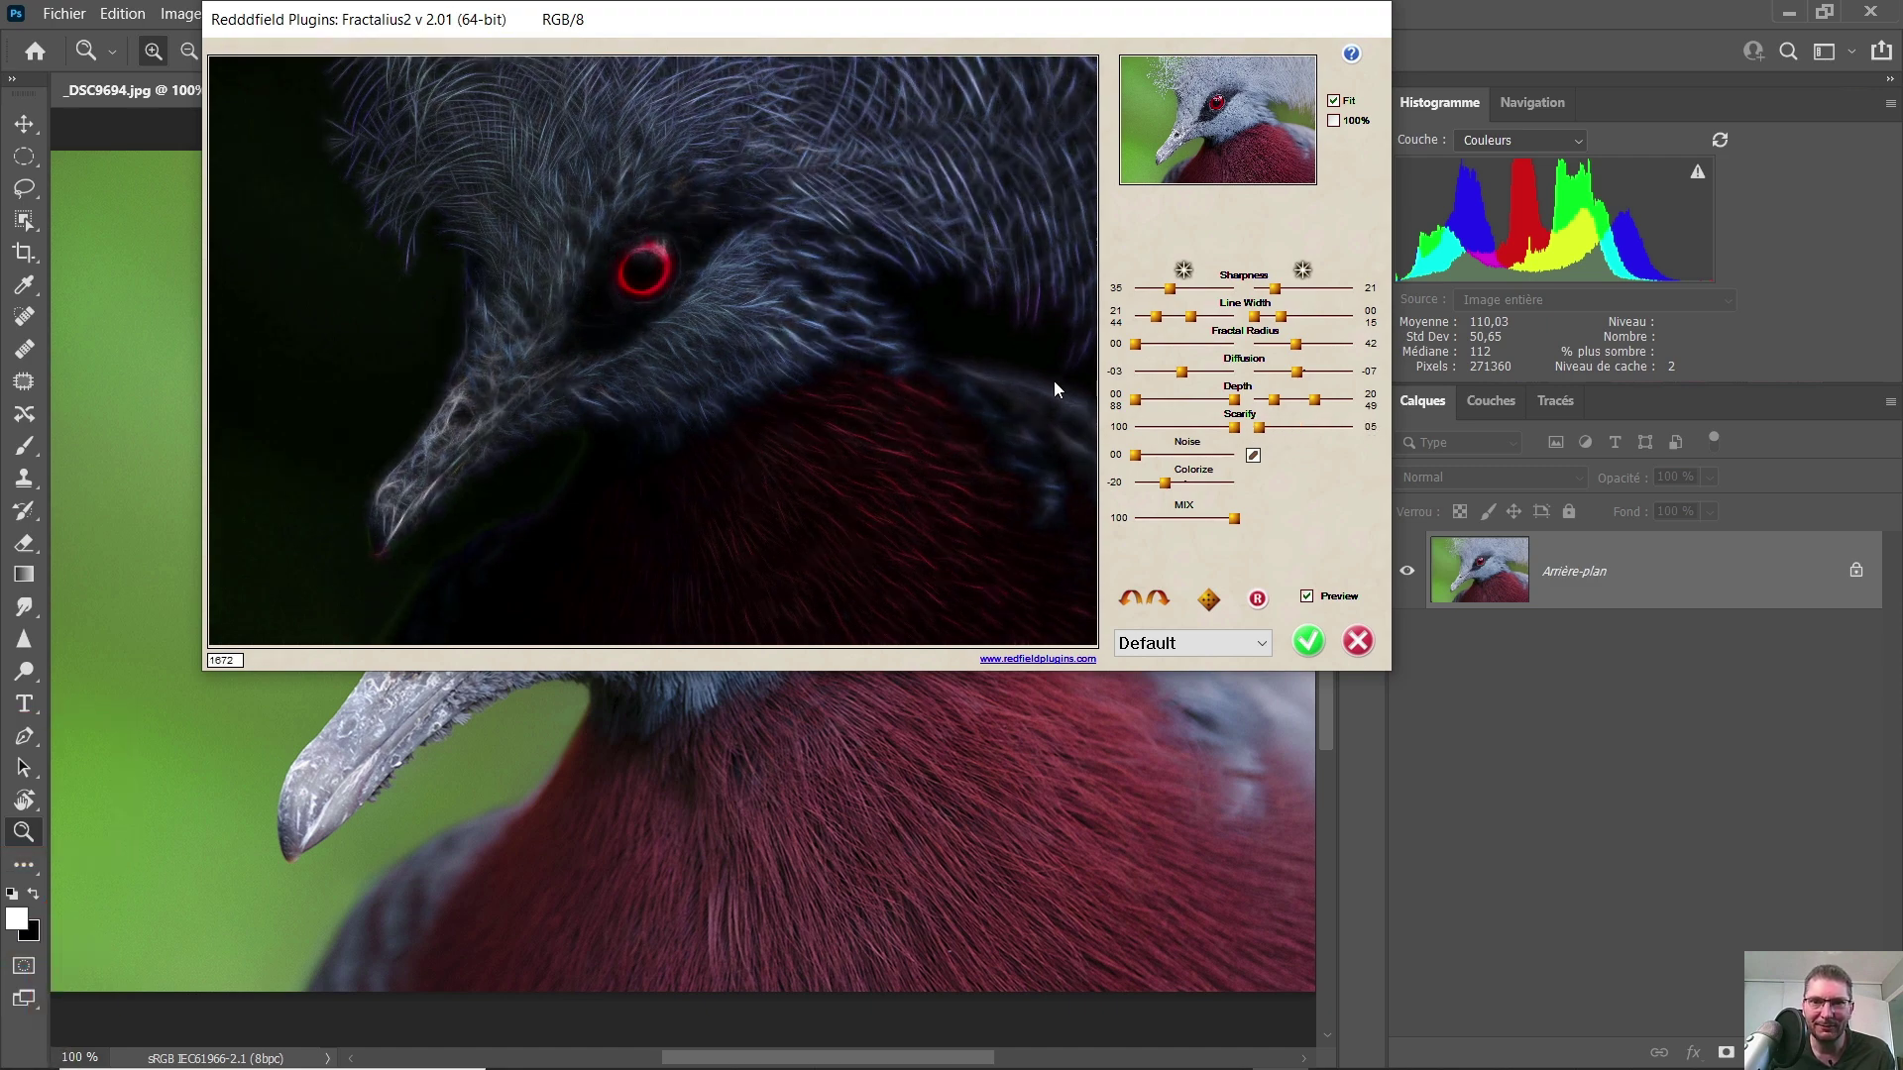
drag(1233, 426, 1205, 425)
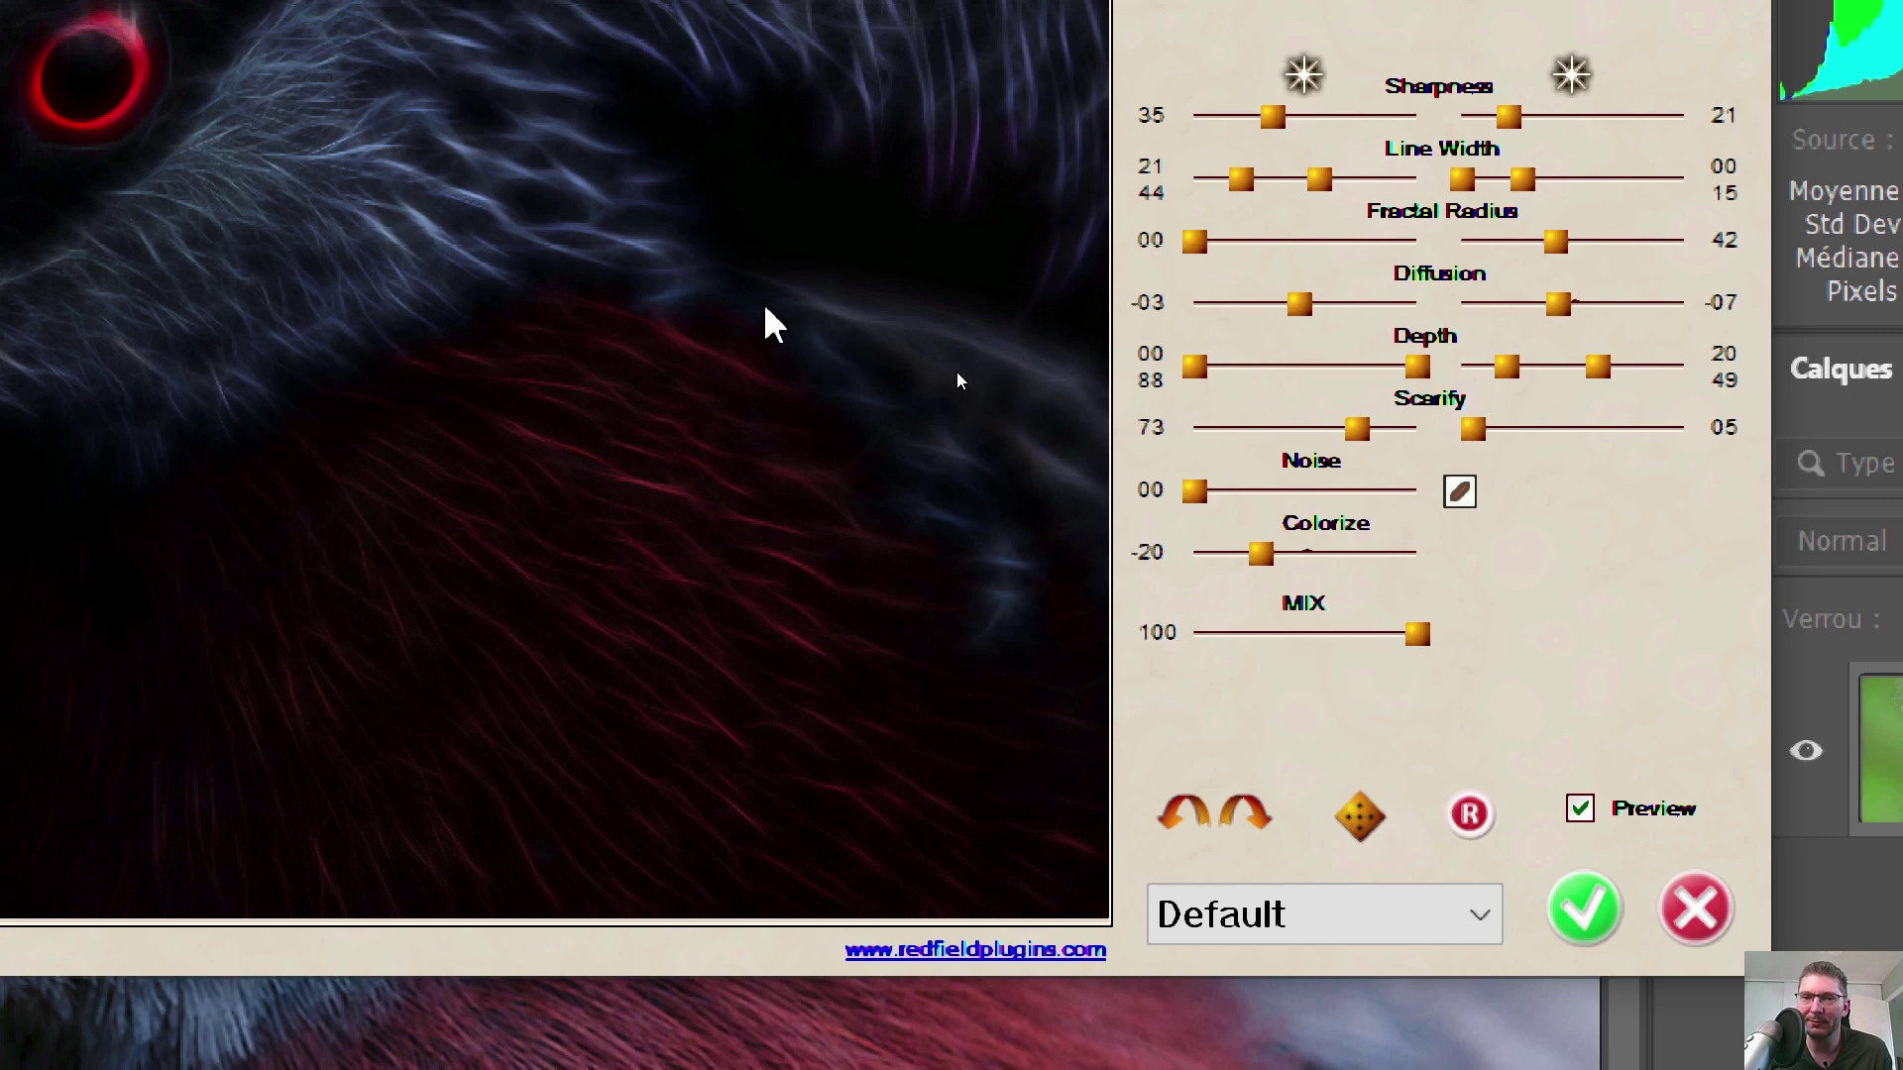
- Test Noise at 100 and return it to 0, and set the first Depth range to 0 to 3
drag(1193, 490, 1469, 517)
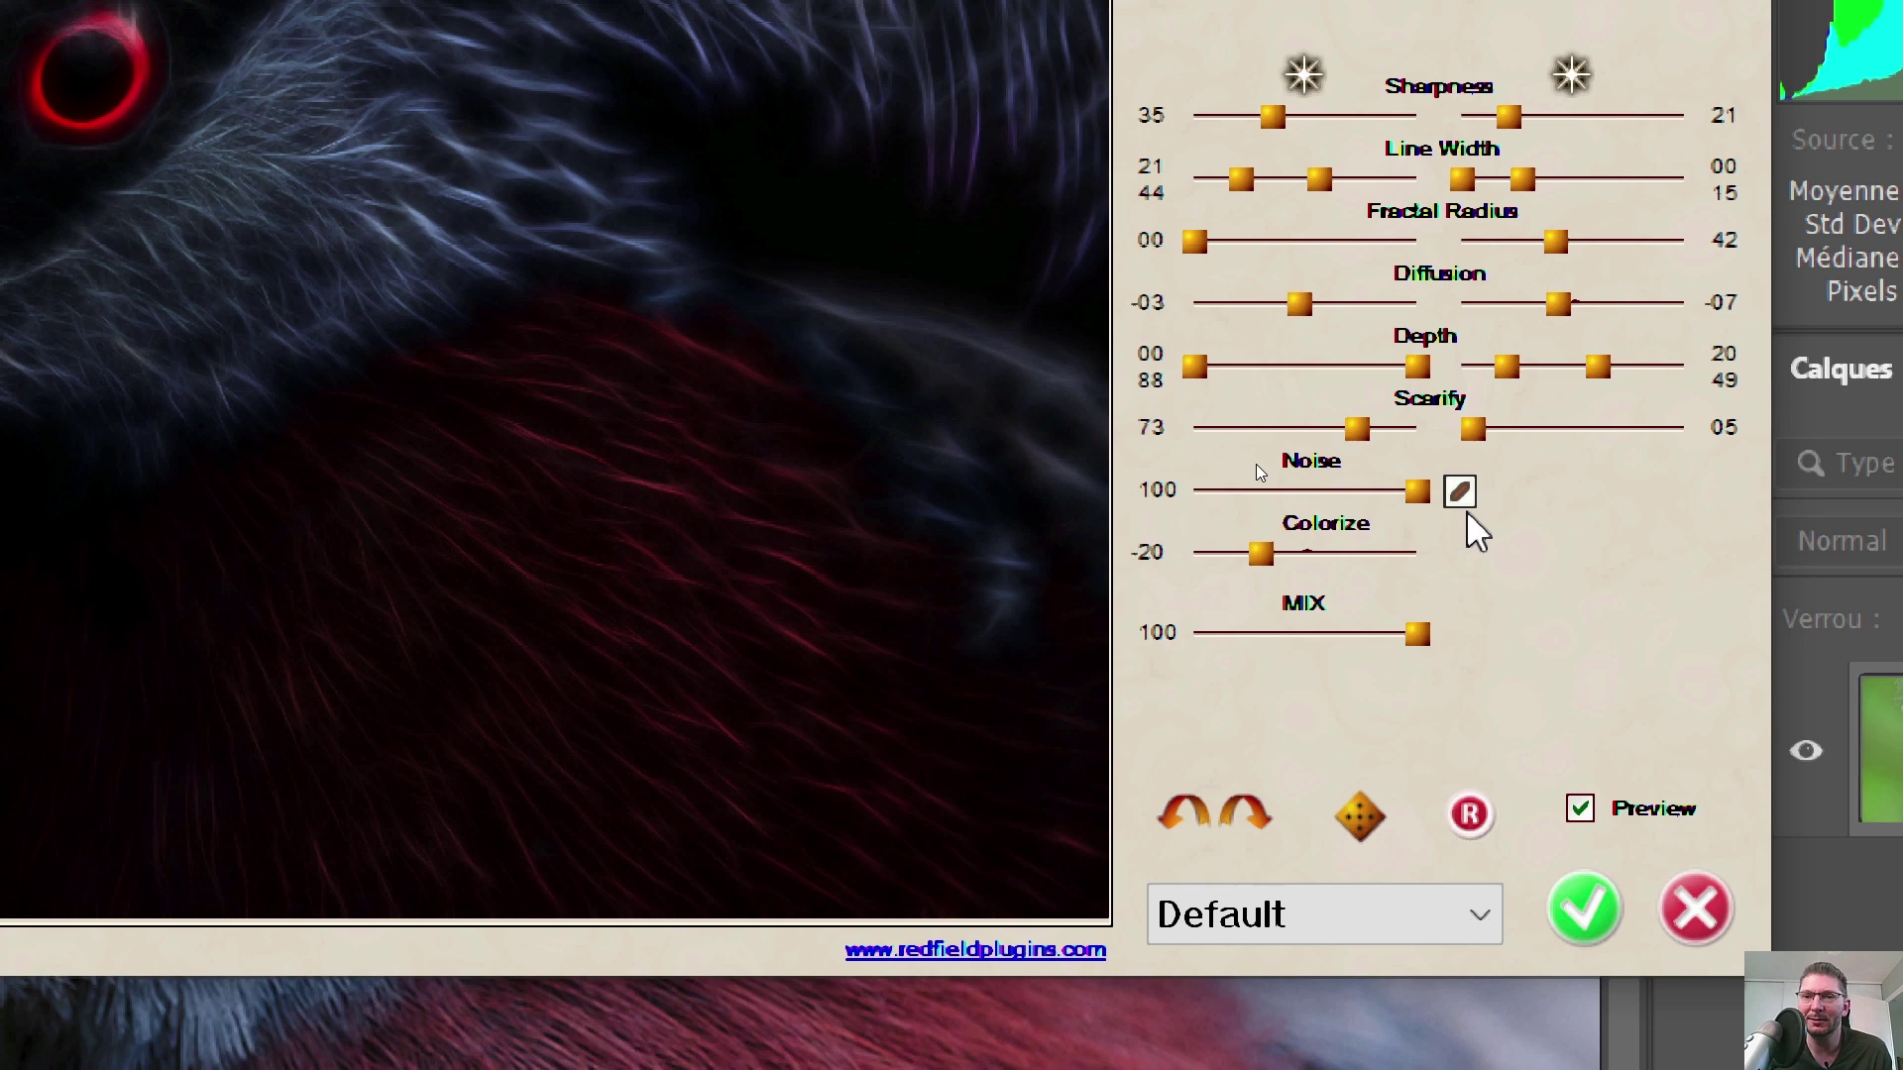
drag(1408, 490, 1161, 496)
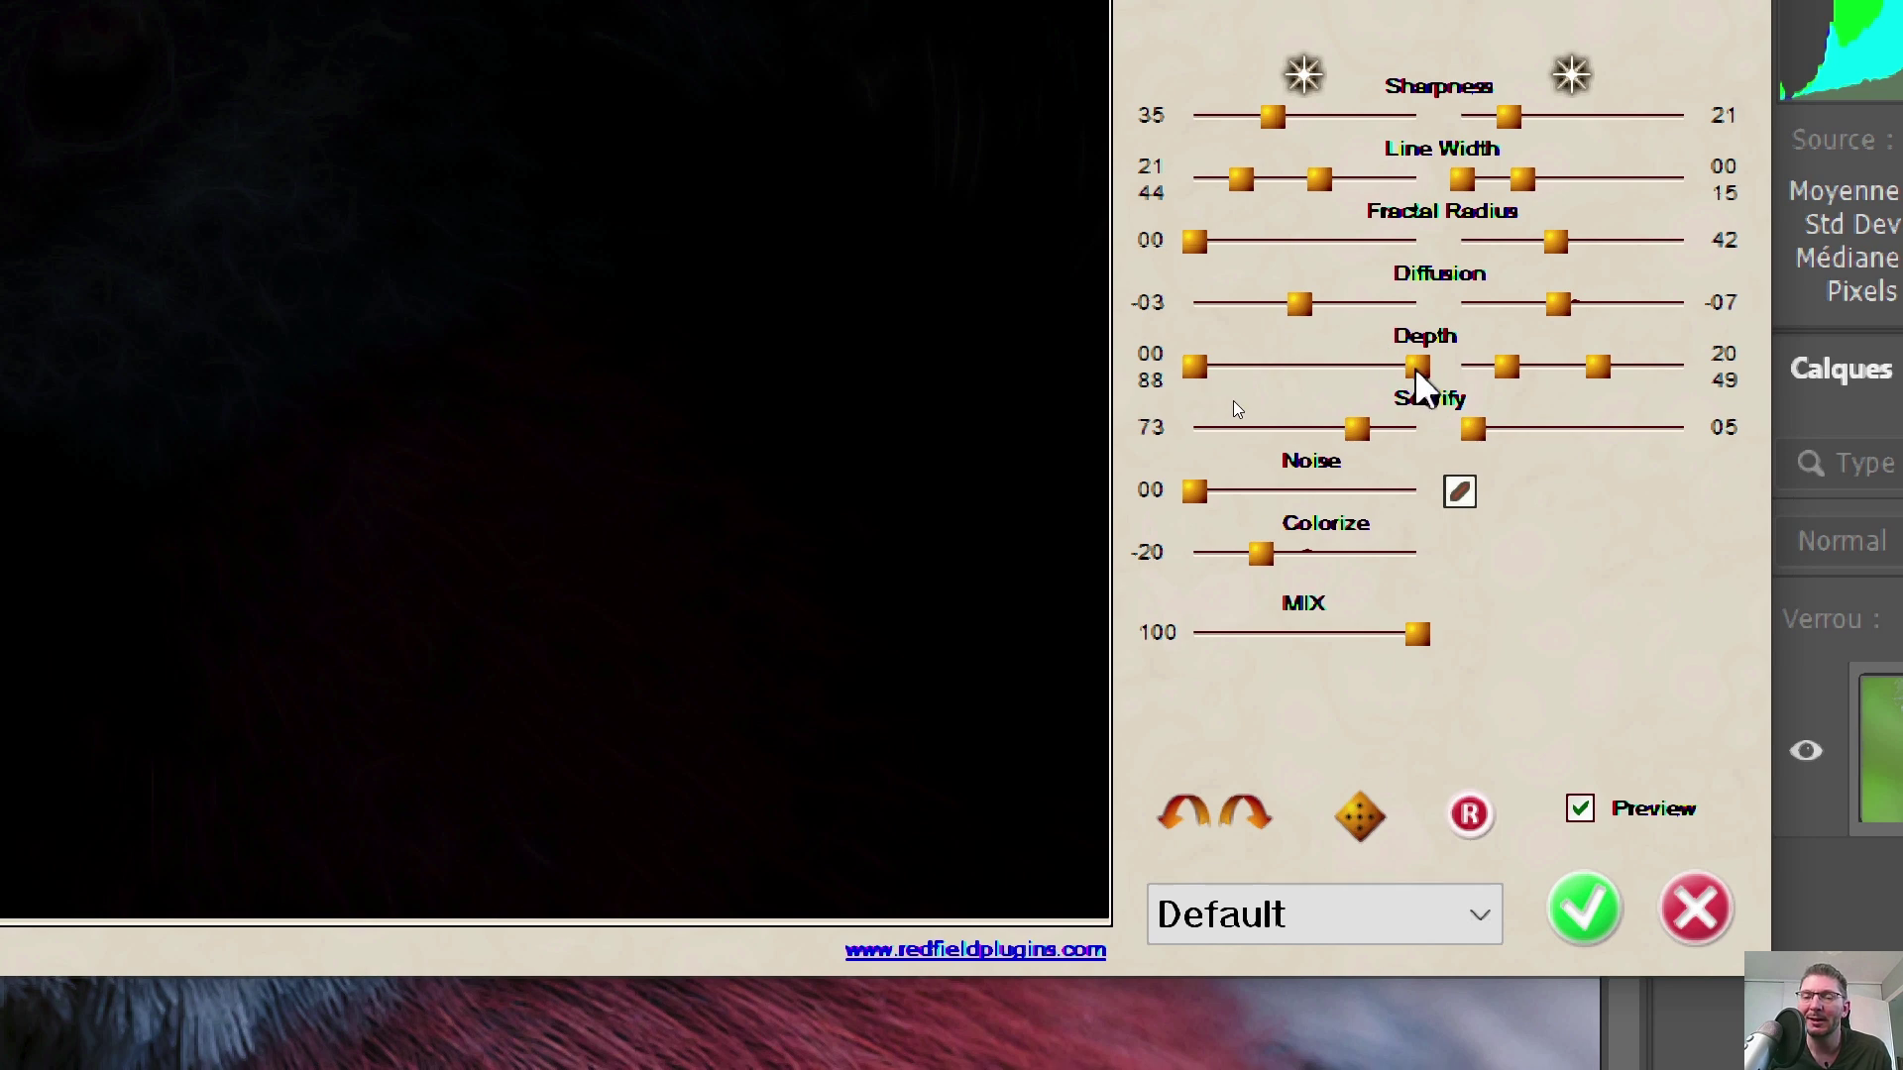
drag(1415, 369, 1280, 369)
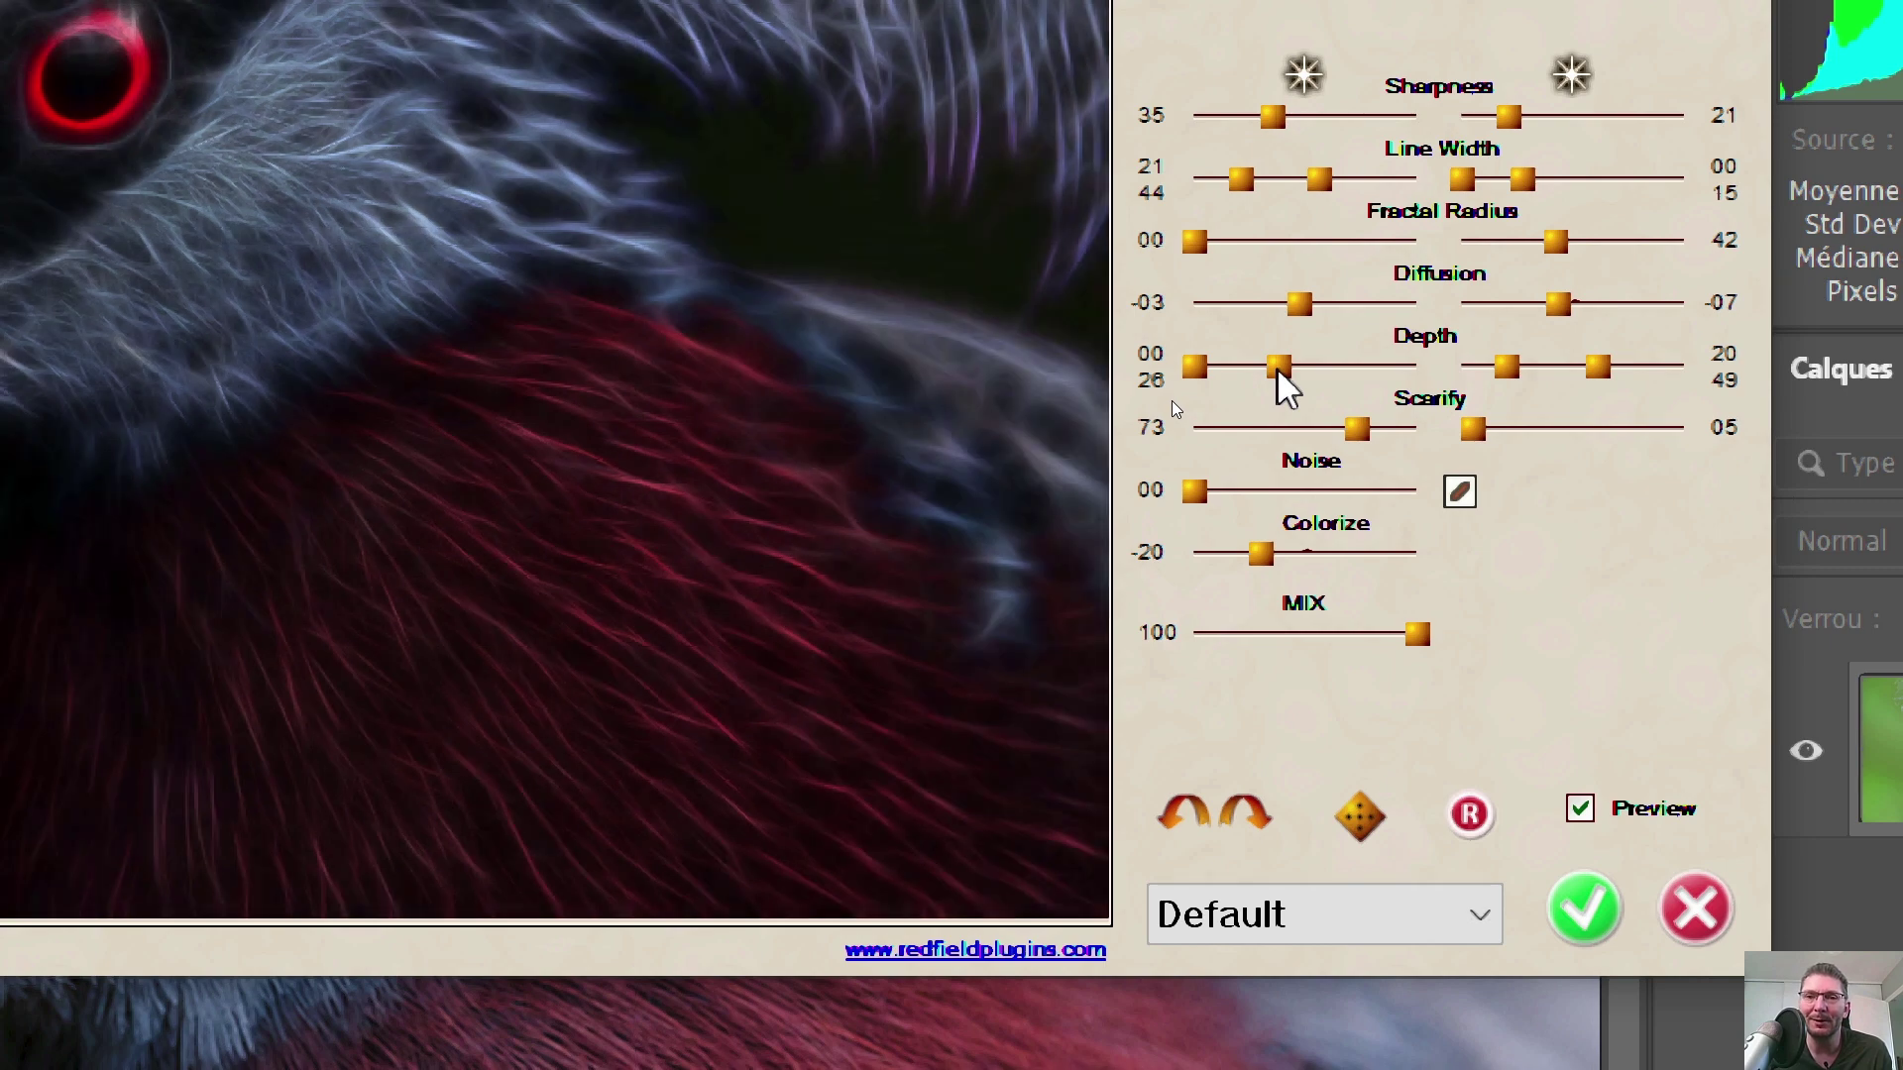
drag(1277, 372, 1228, 371)
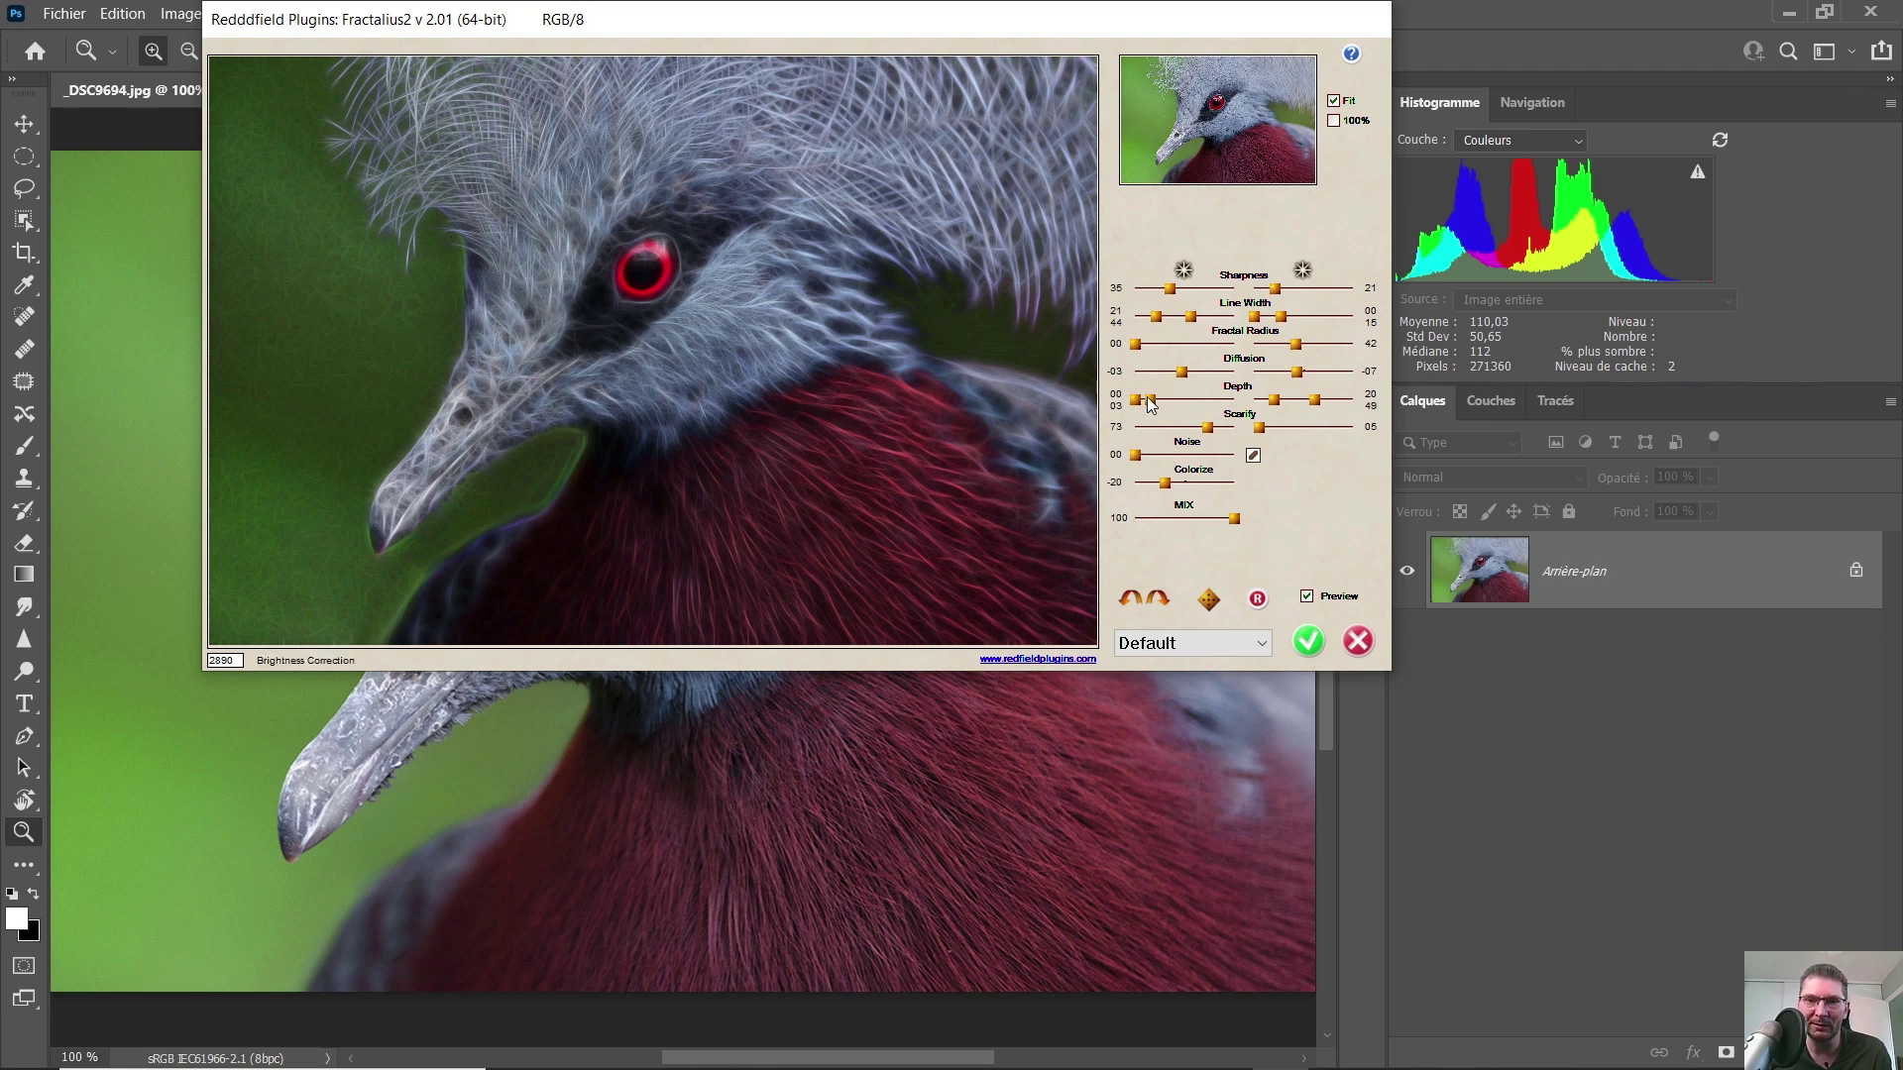
- Compare the noise modes with Noise at 98 and the first Fractal Radius at 95, and return Noise to 0
drag(1145, 454, 1234, 457)
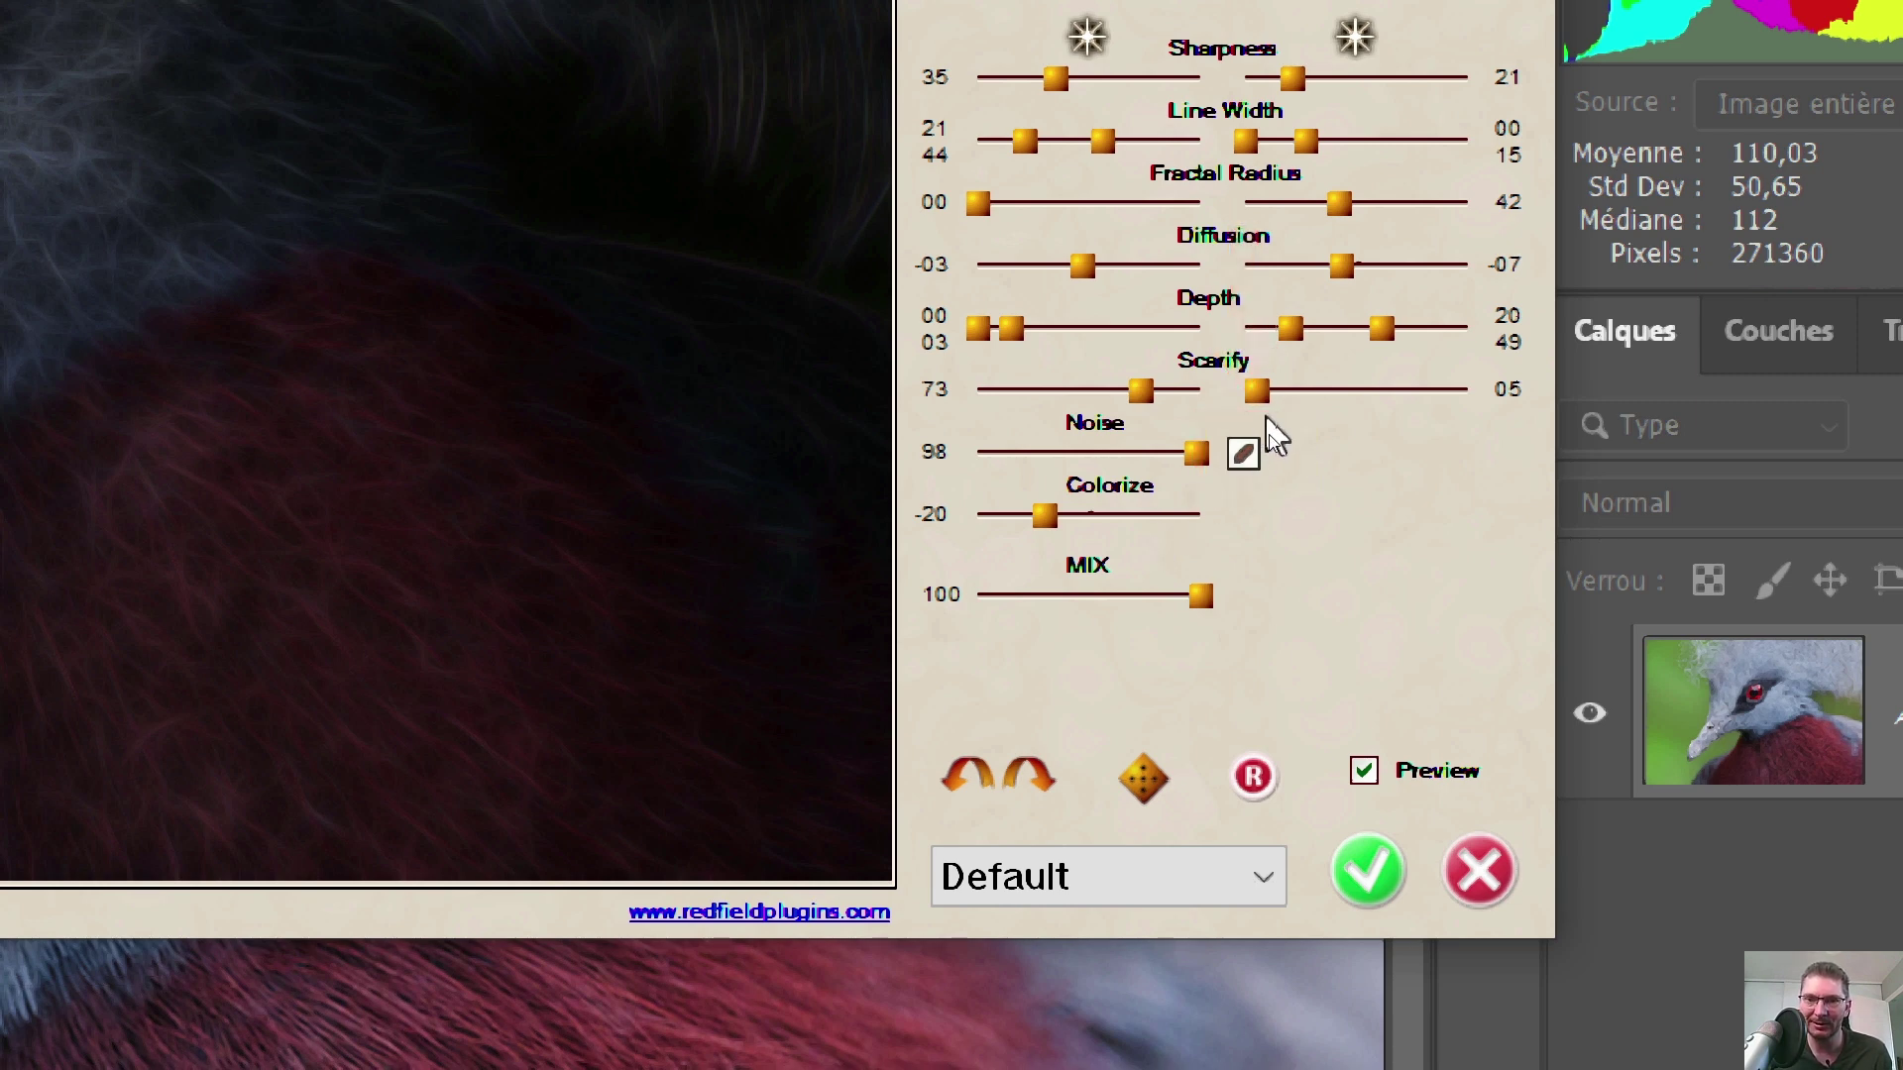
click(1243, 460)
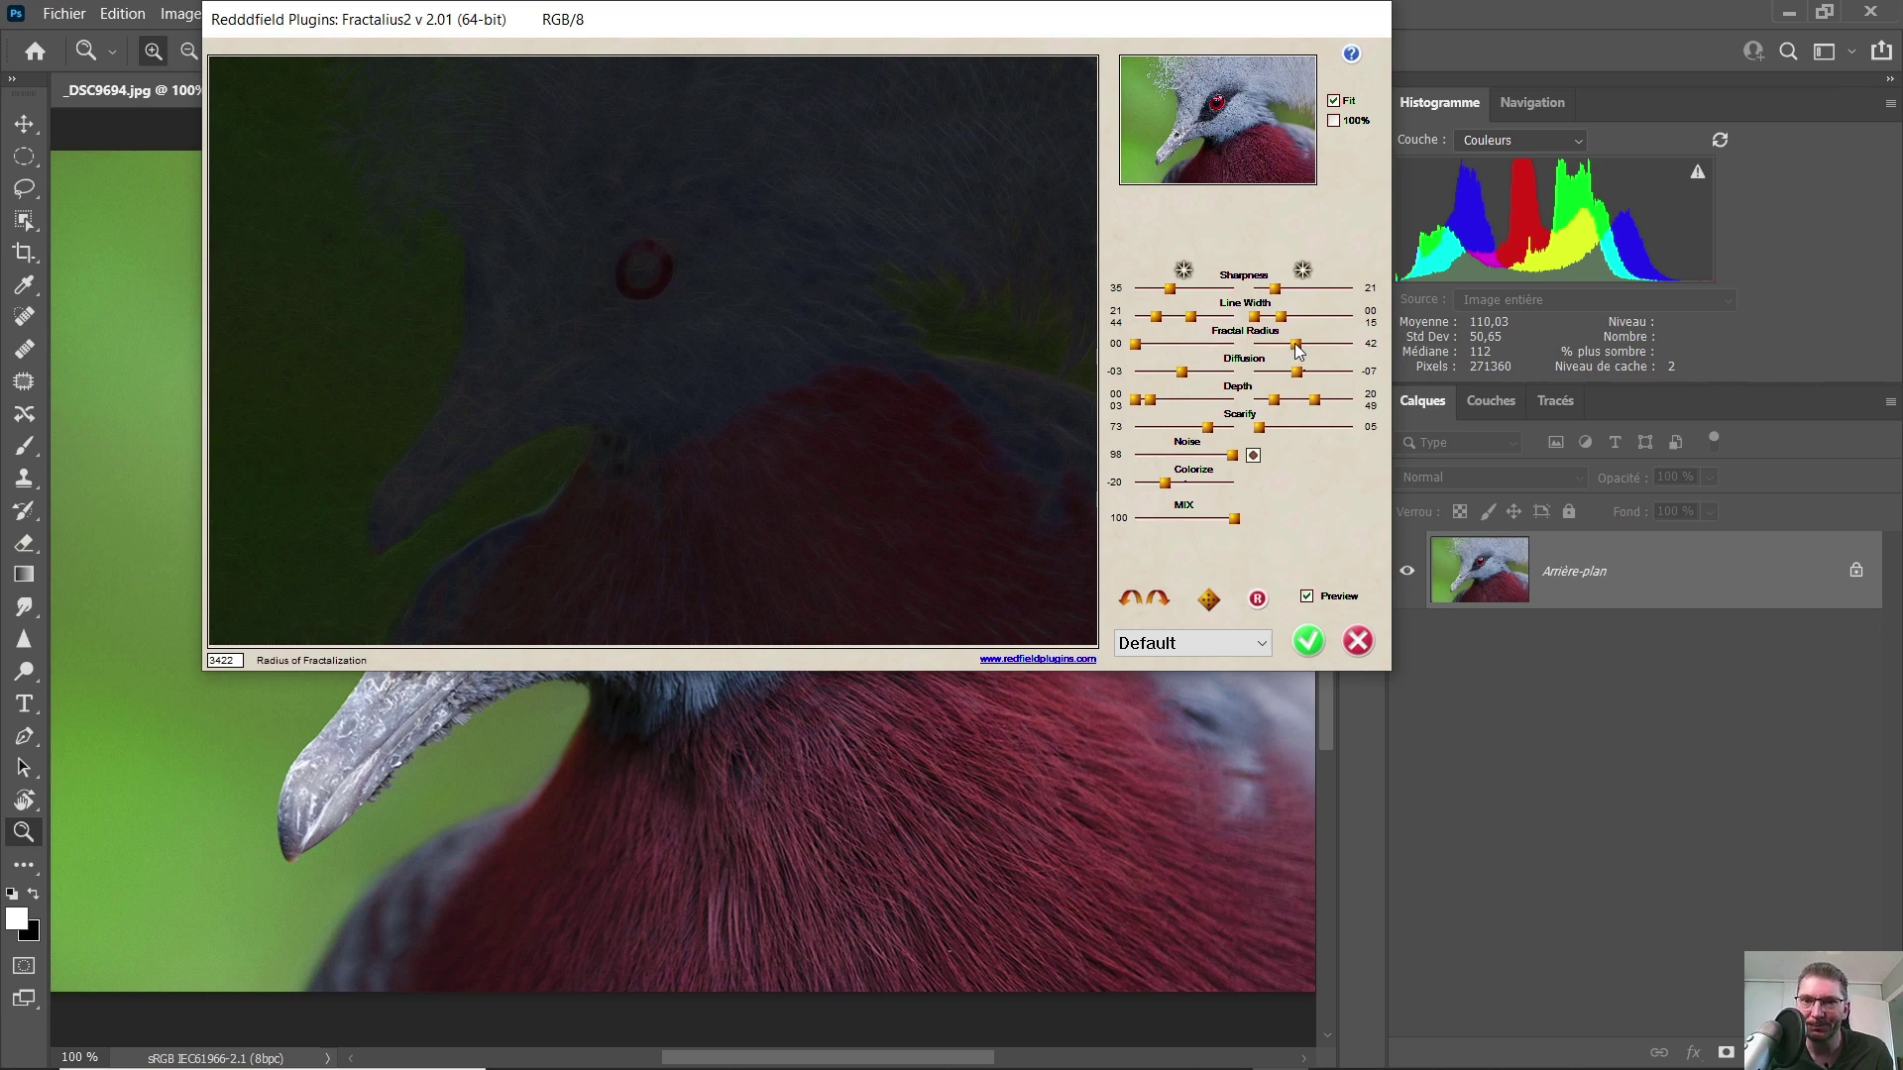
drag(1135, 343, 1218, 353)
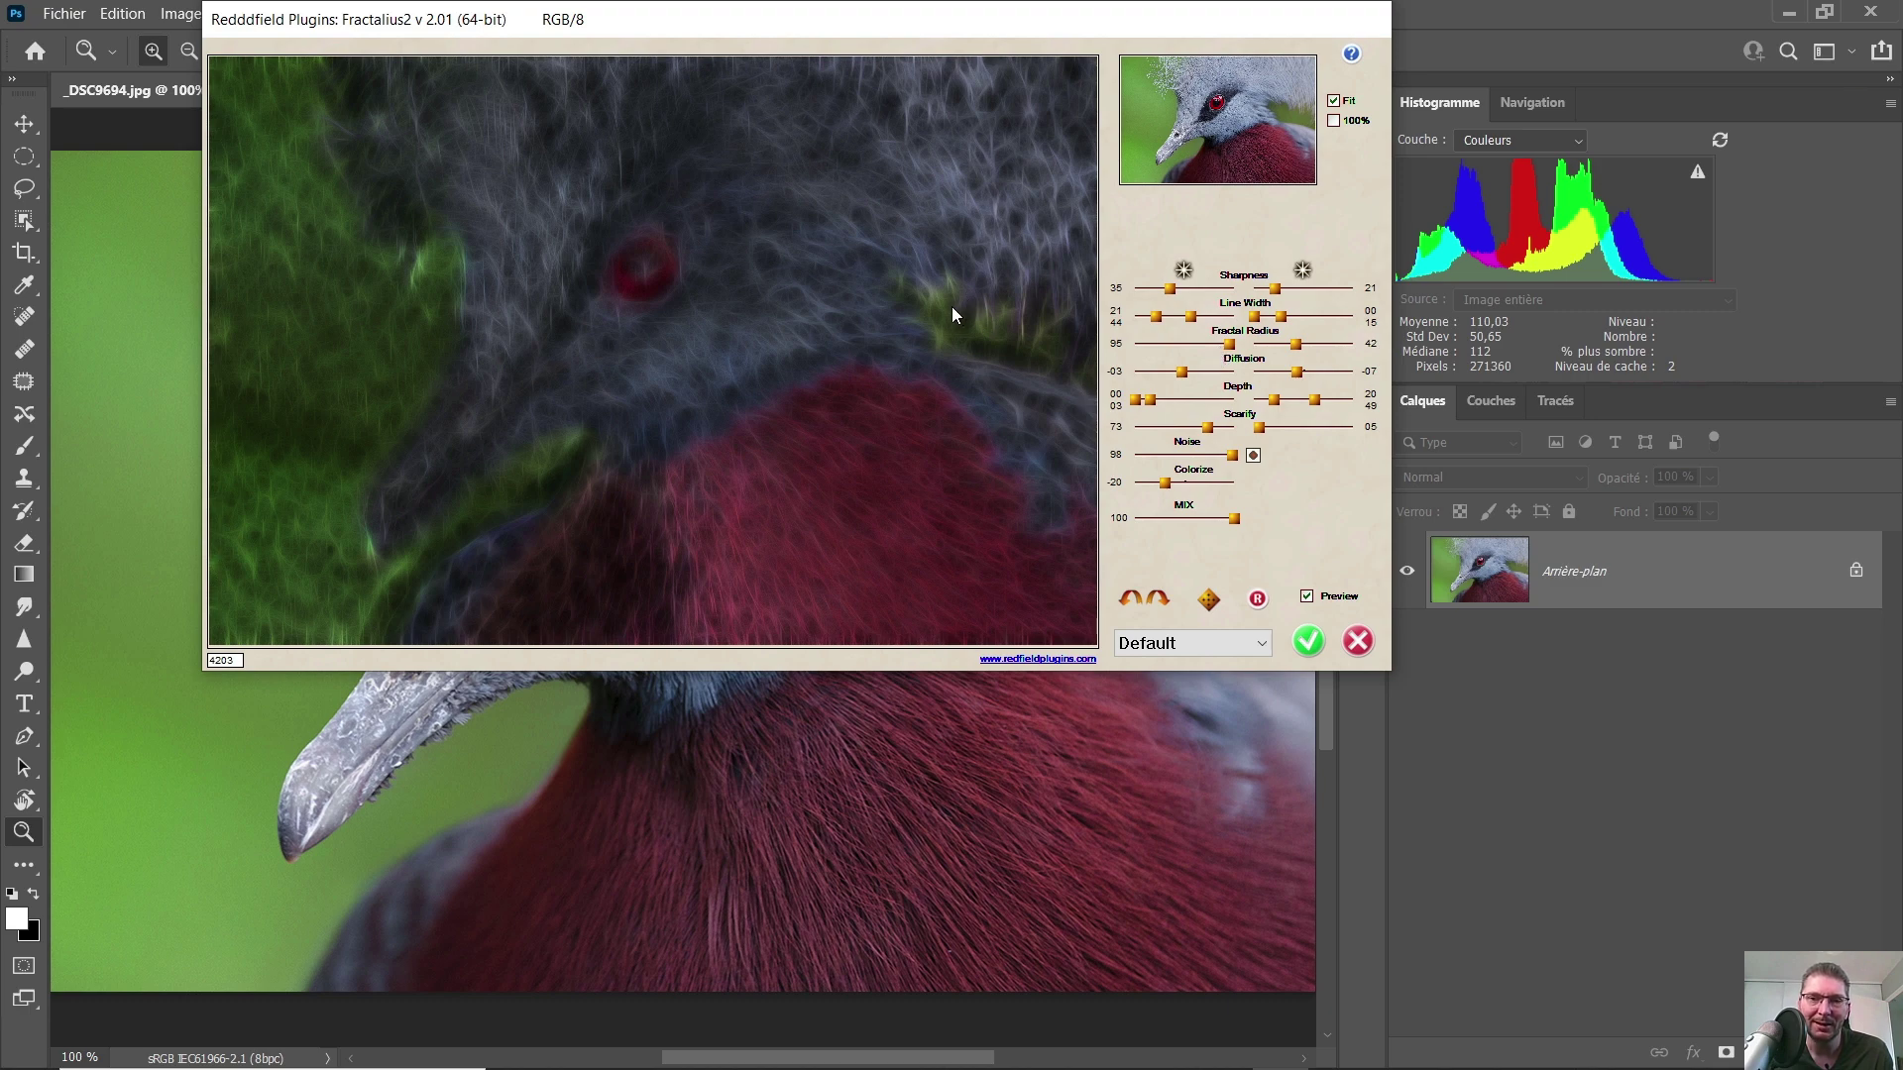
click(1252, 455)
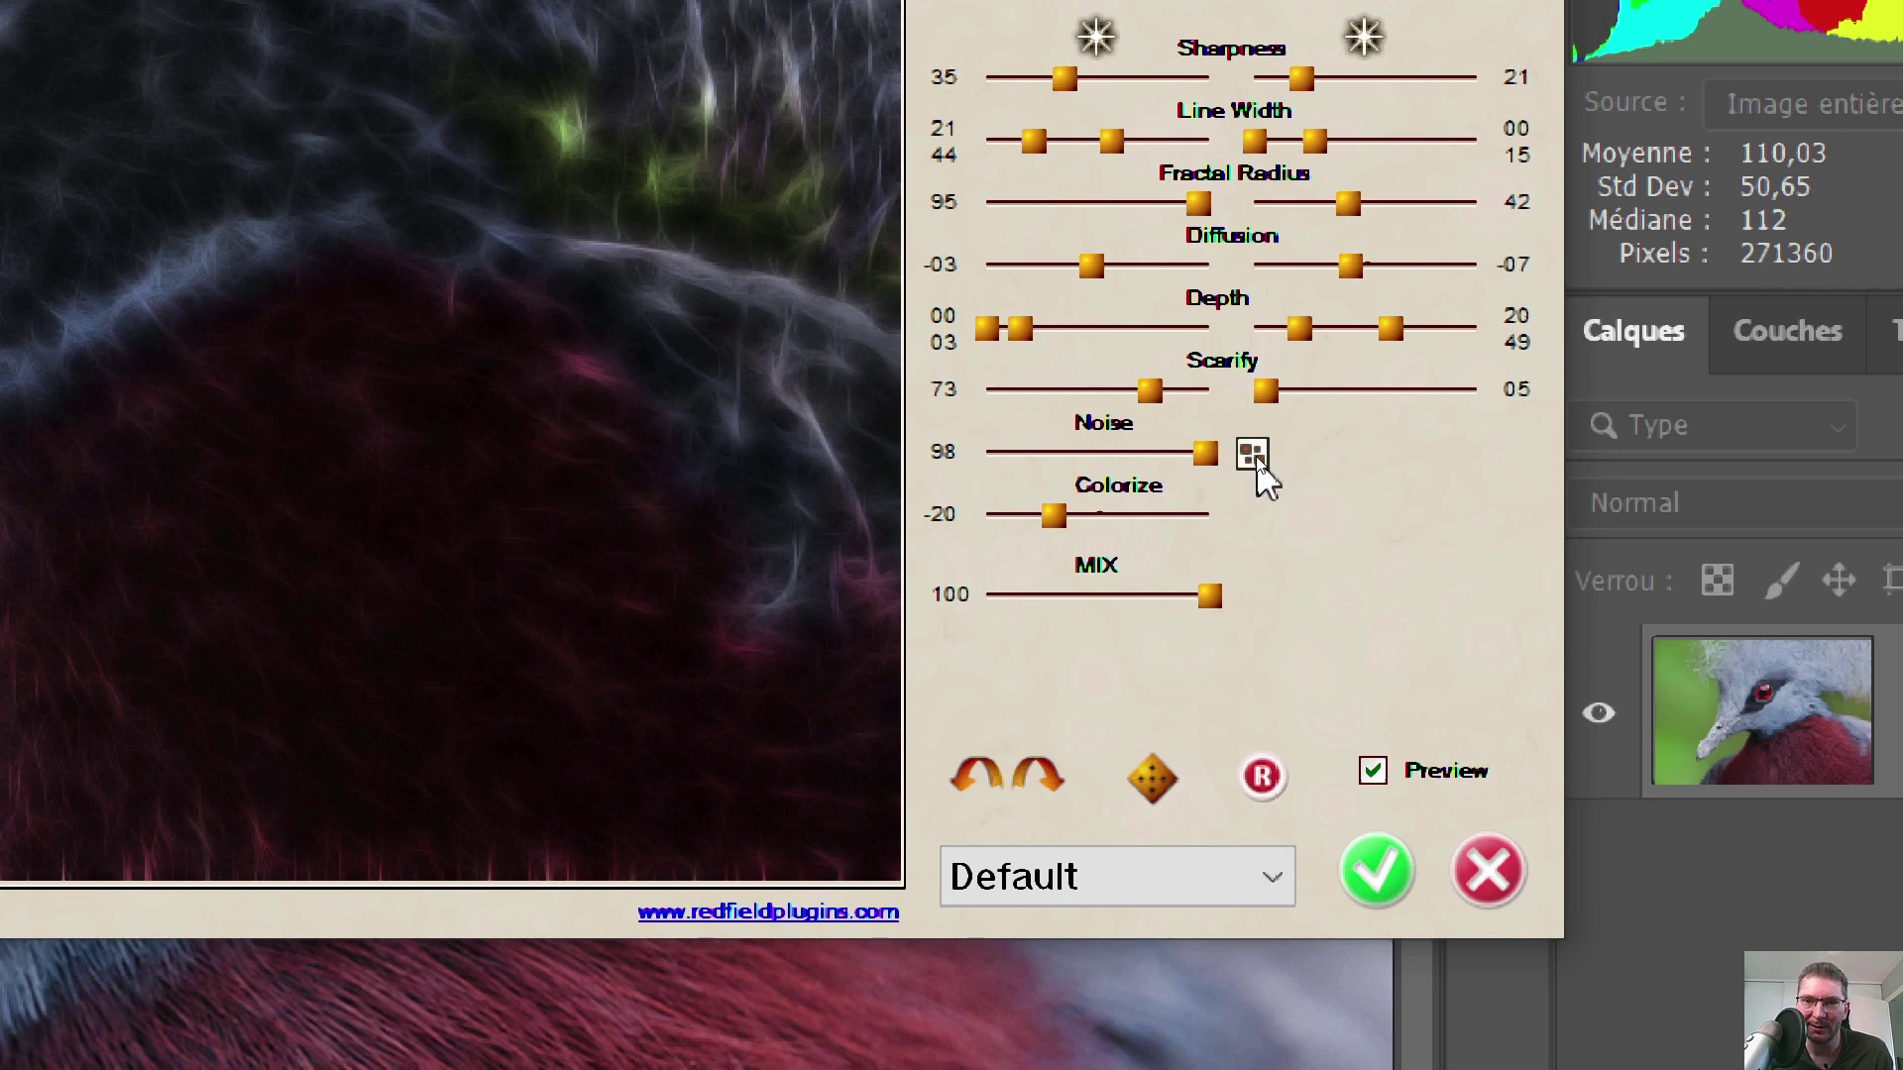
click(1254, 456)
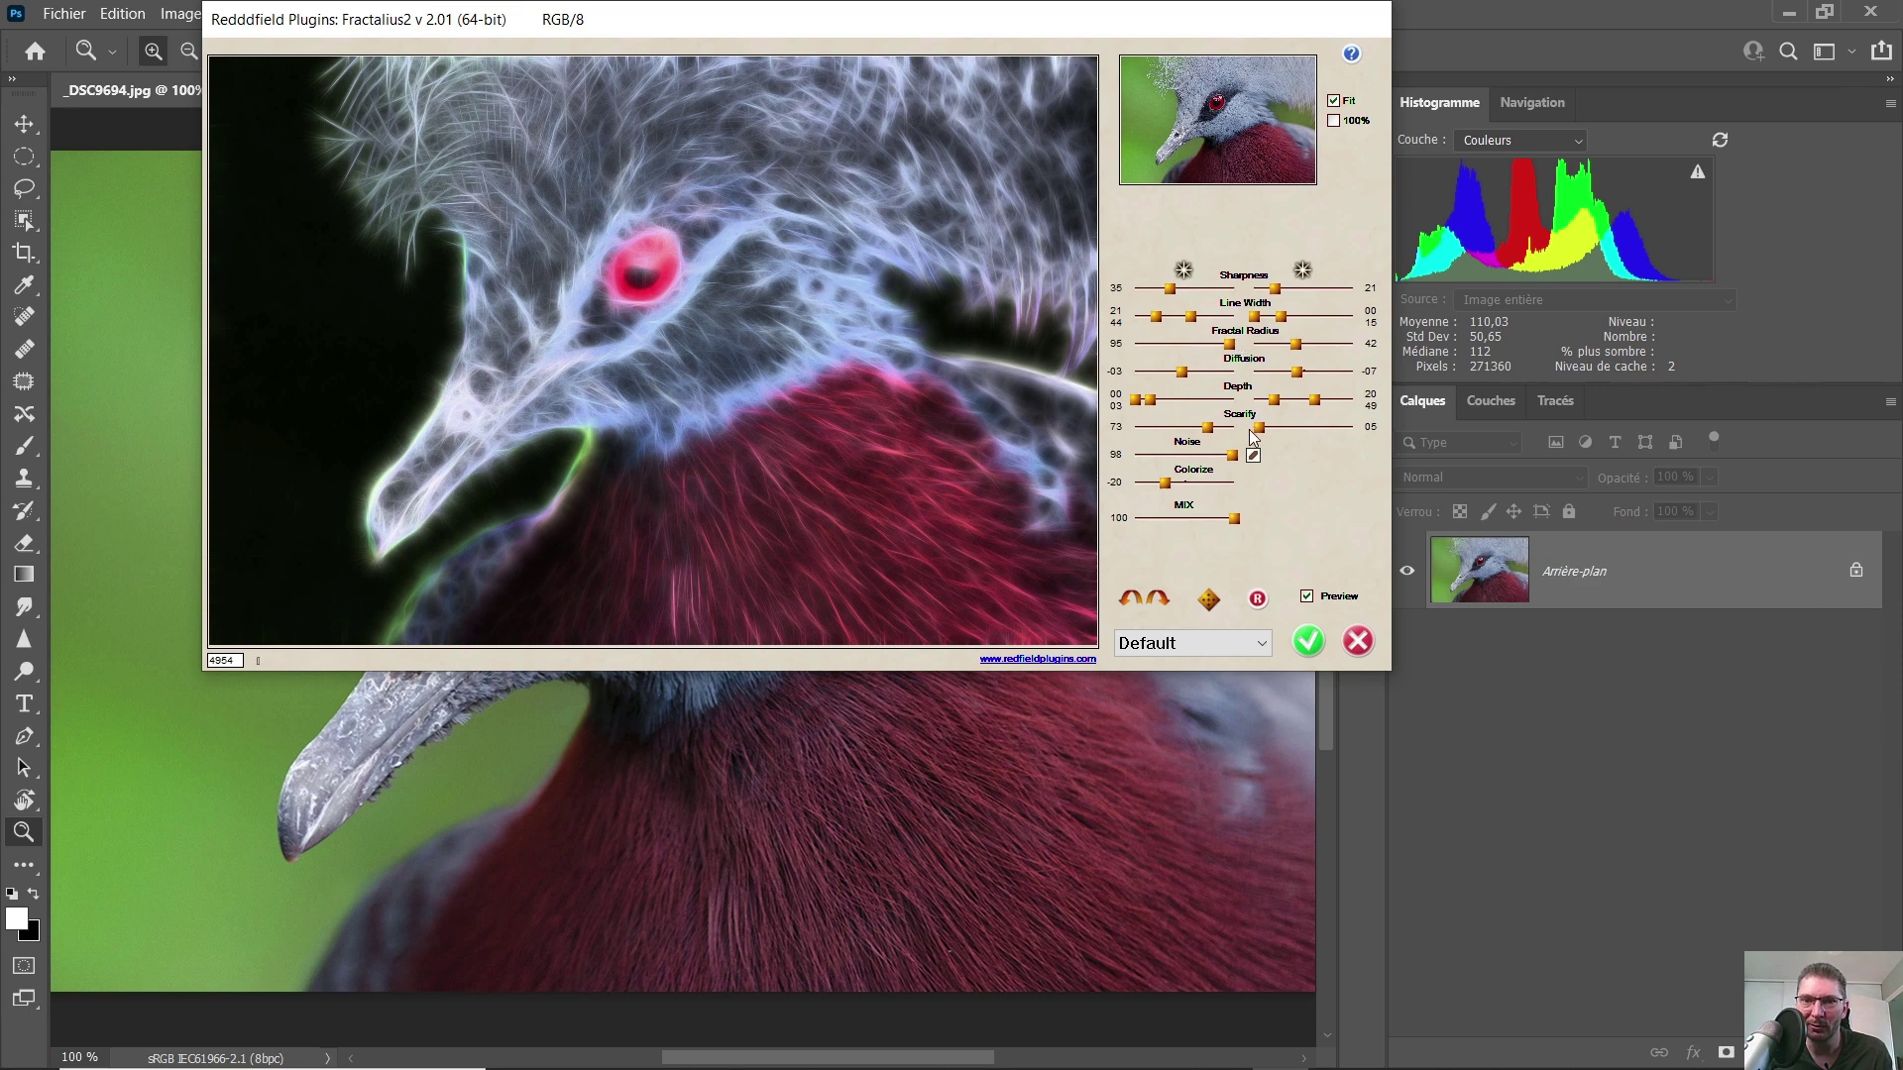
click(1252, 455)
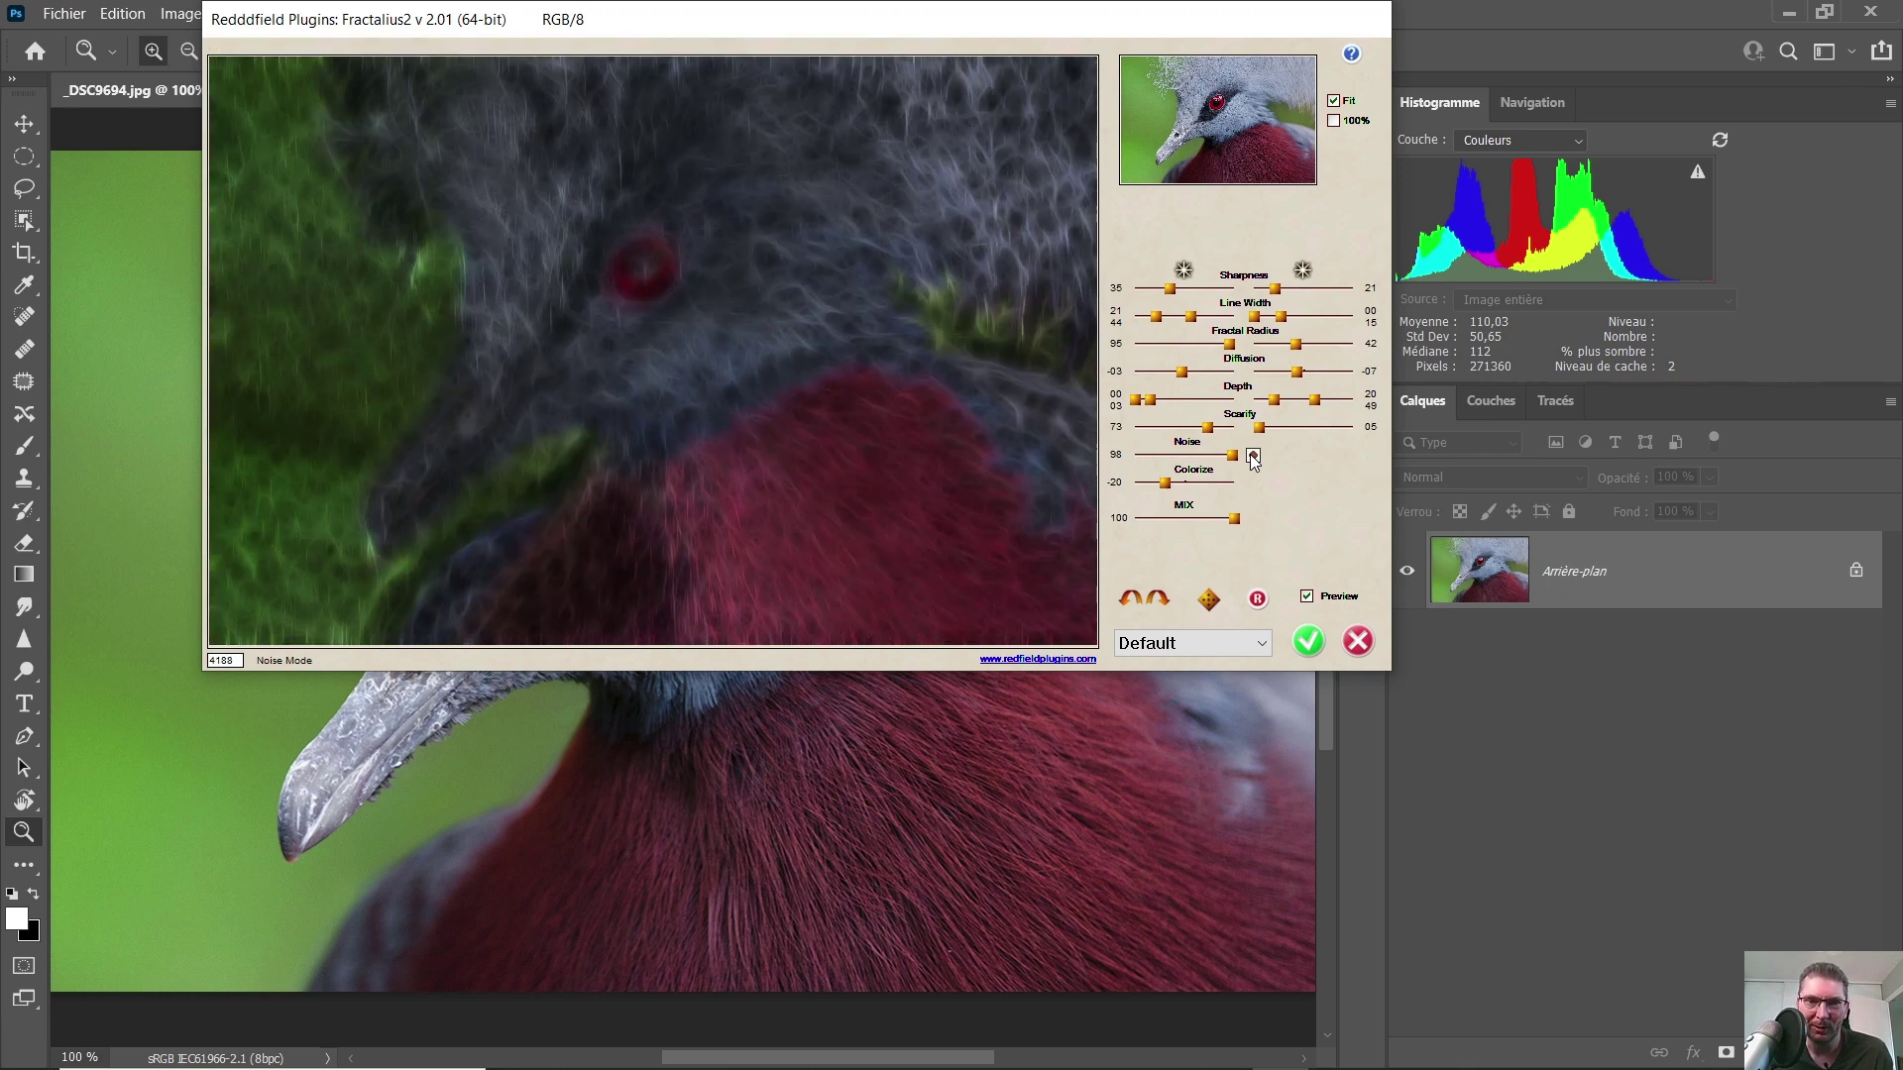
drag(1232, 454, 1135, 454)
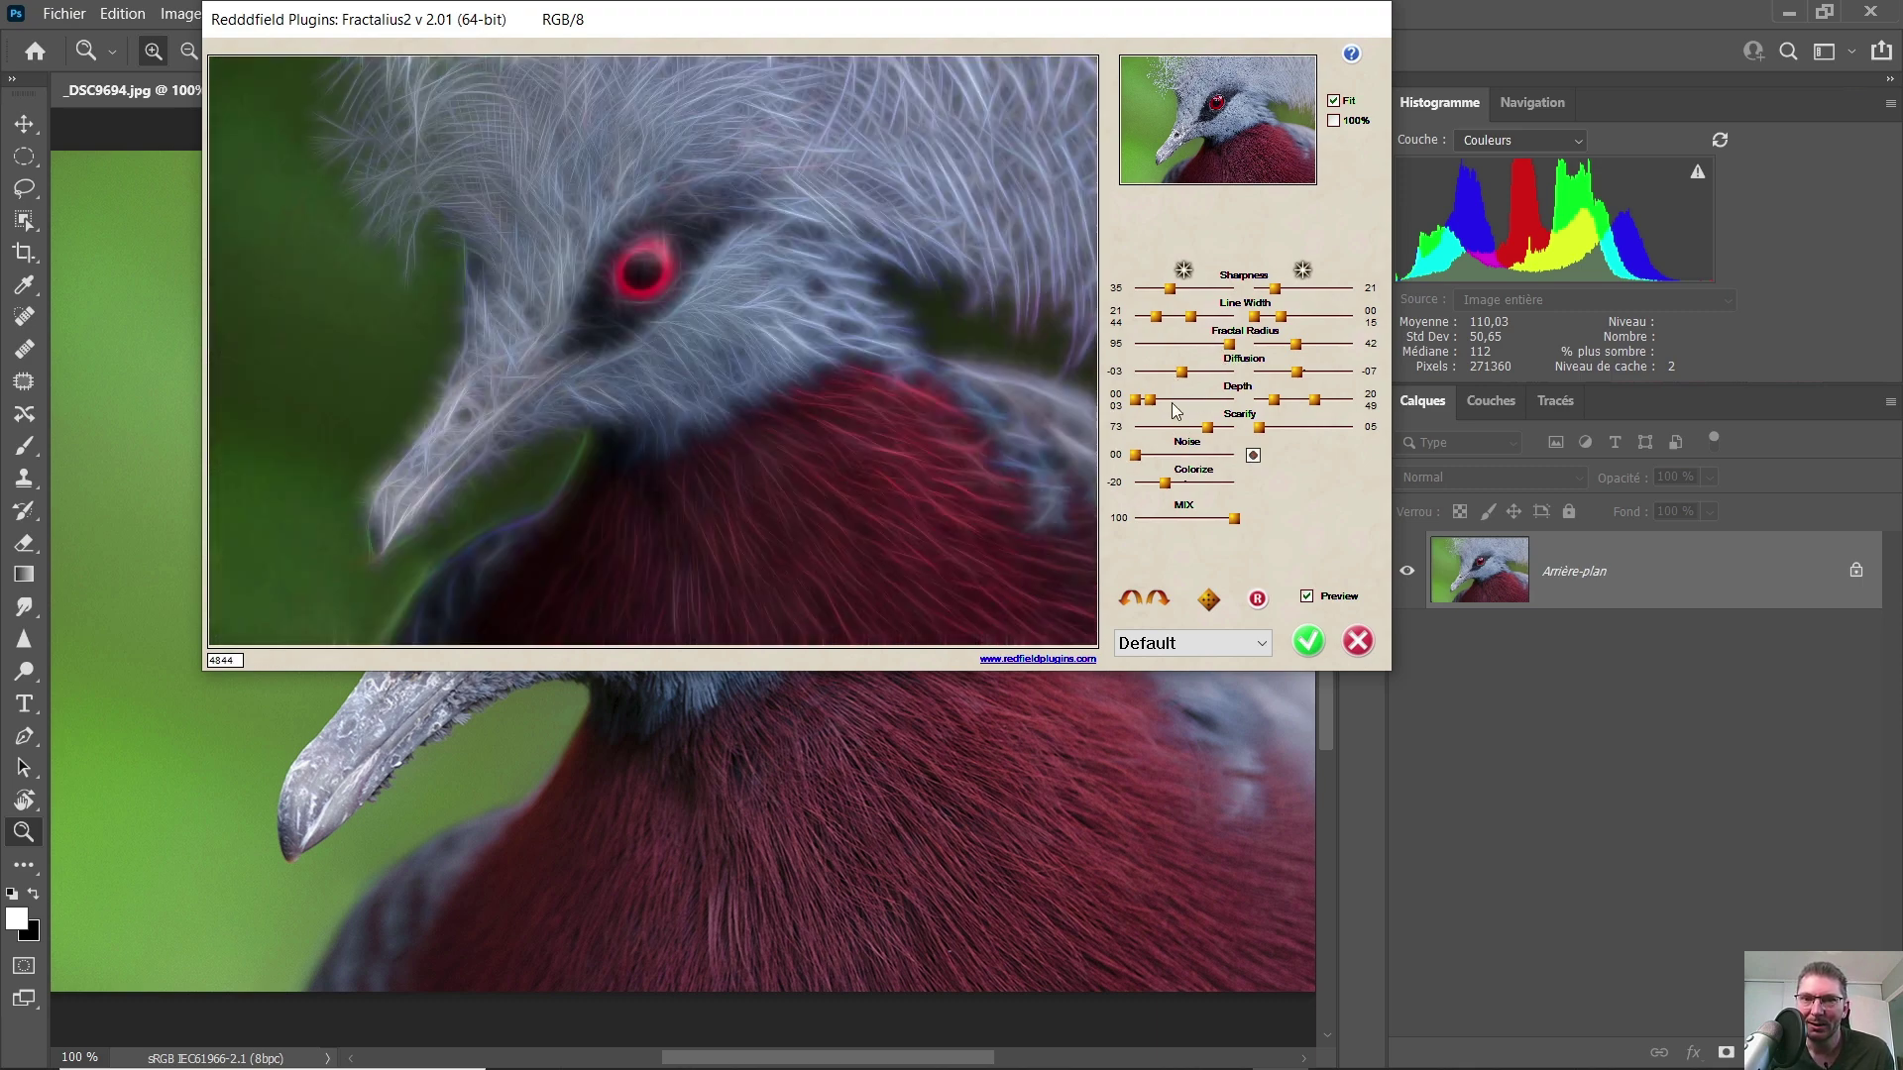
- Widen the first Depth range to 0 to 88 and set the first Fractal Radius to 0
drag(1149, 401, 1233, 400)
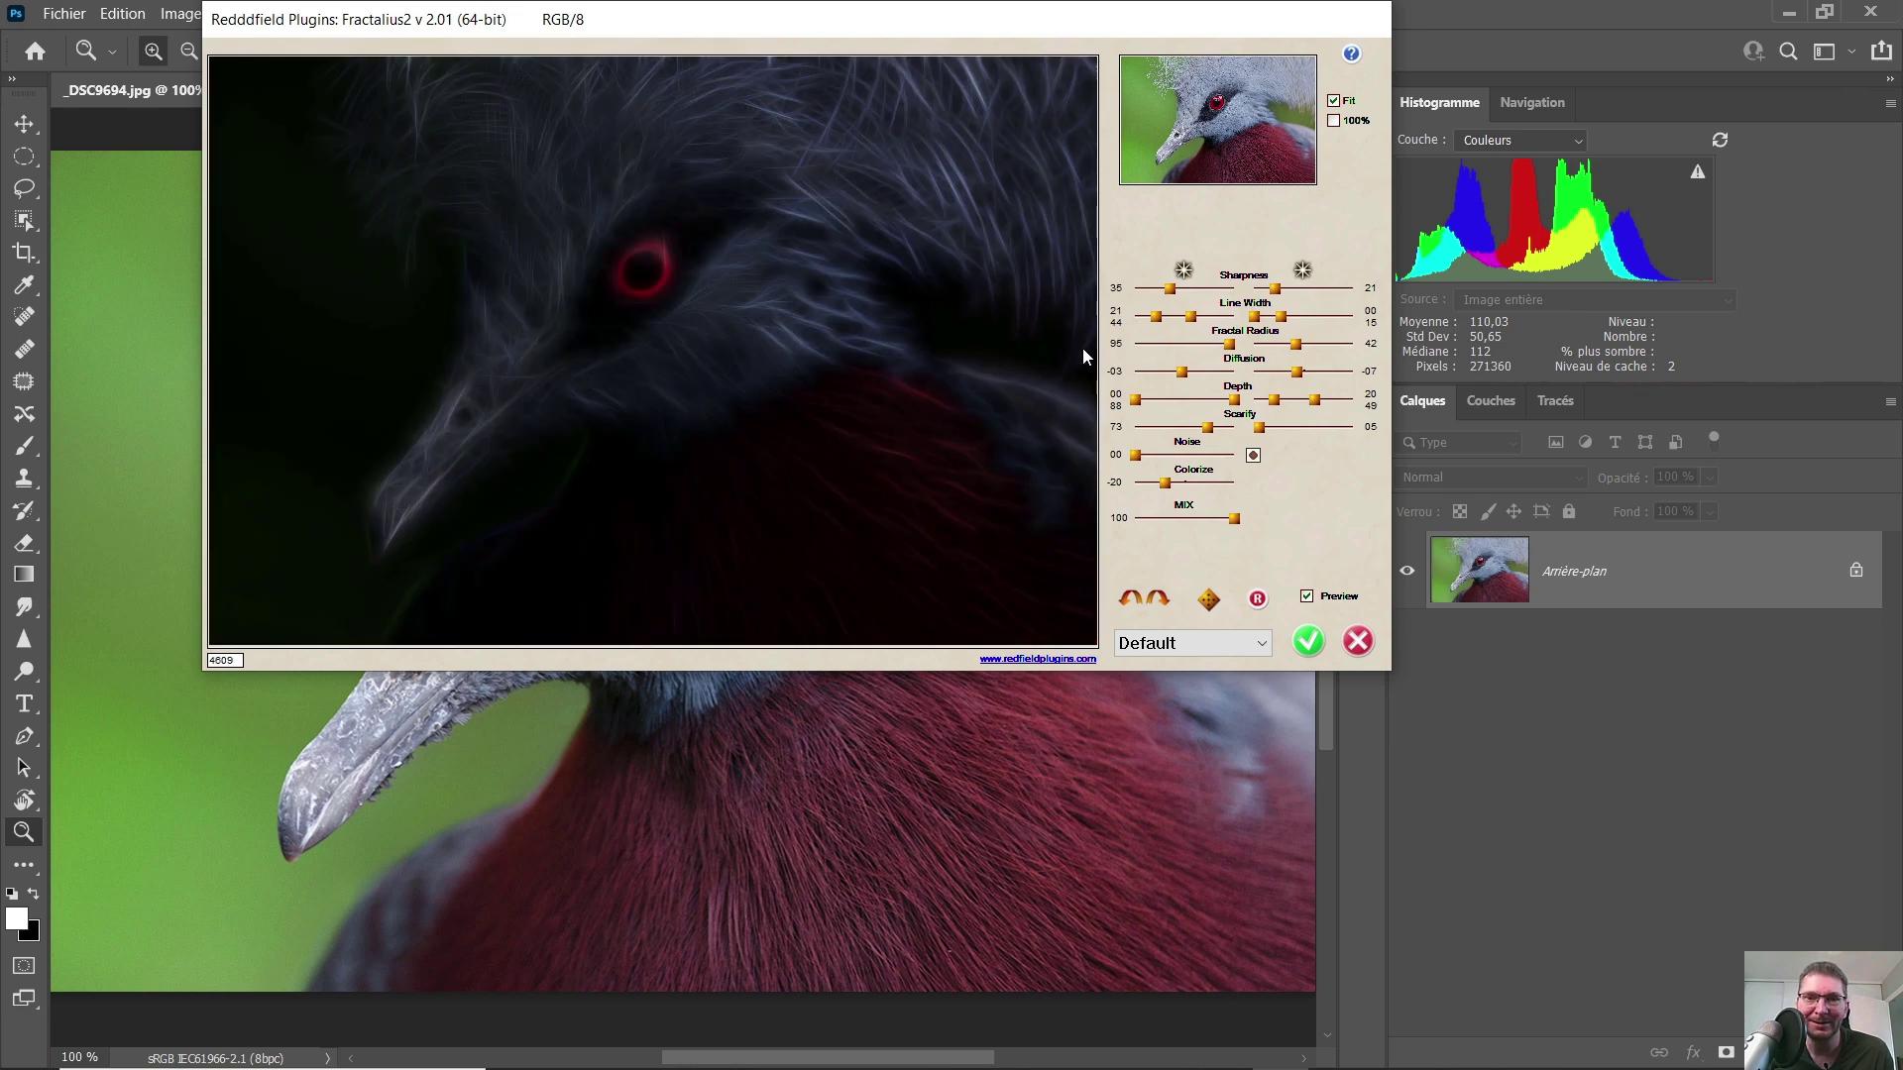
drag(1228, 345, 1110, 343)
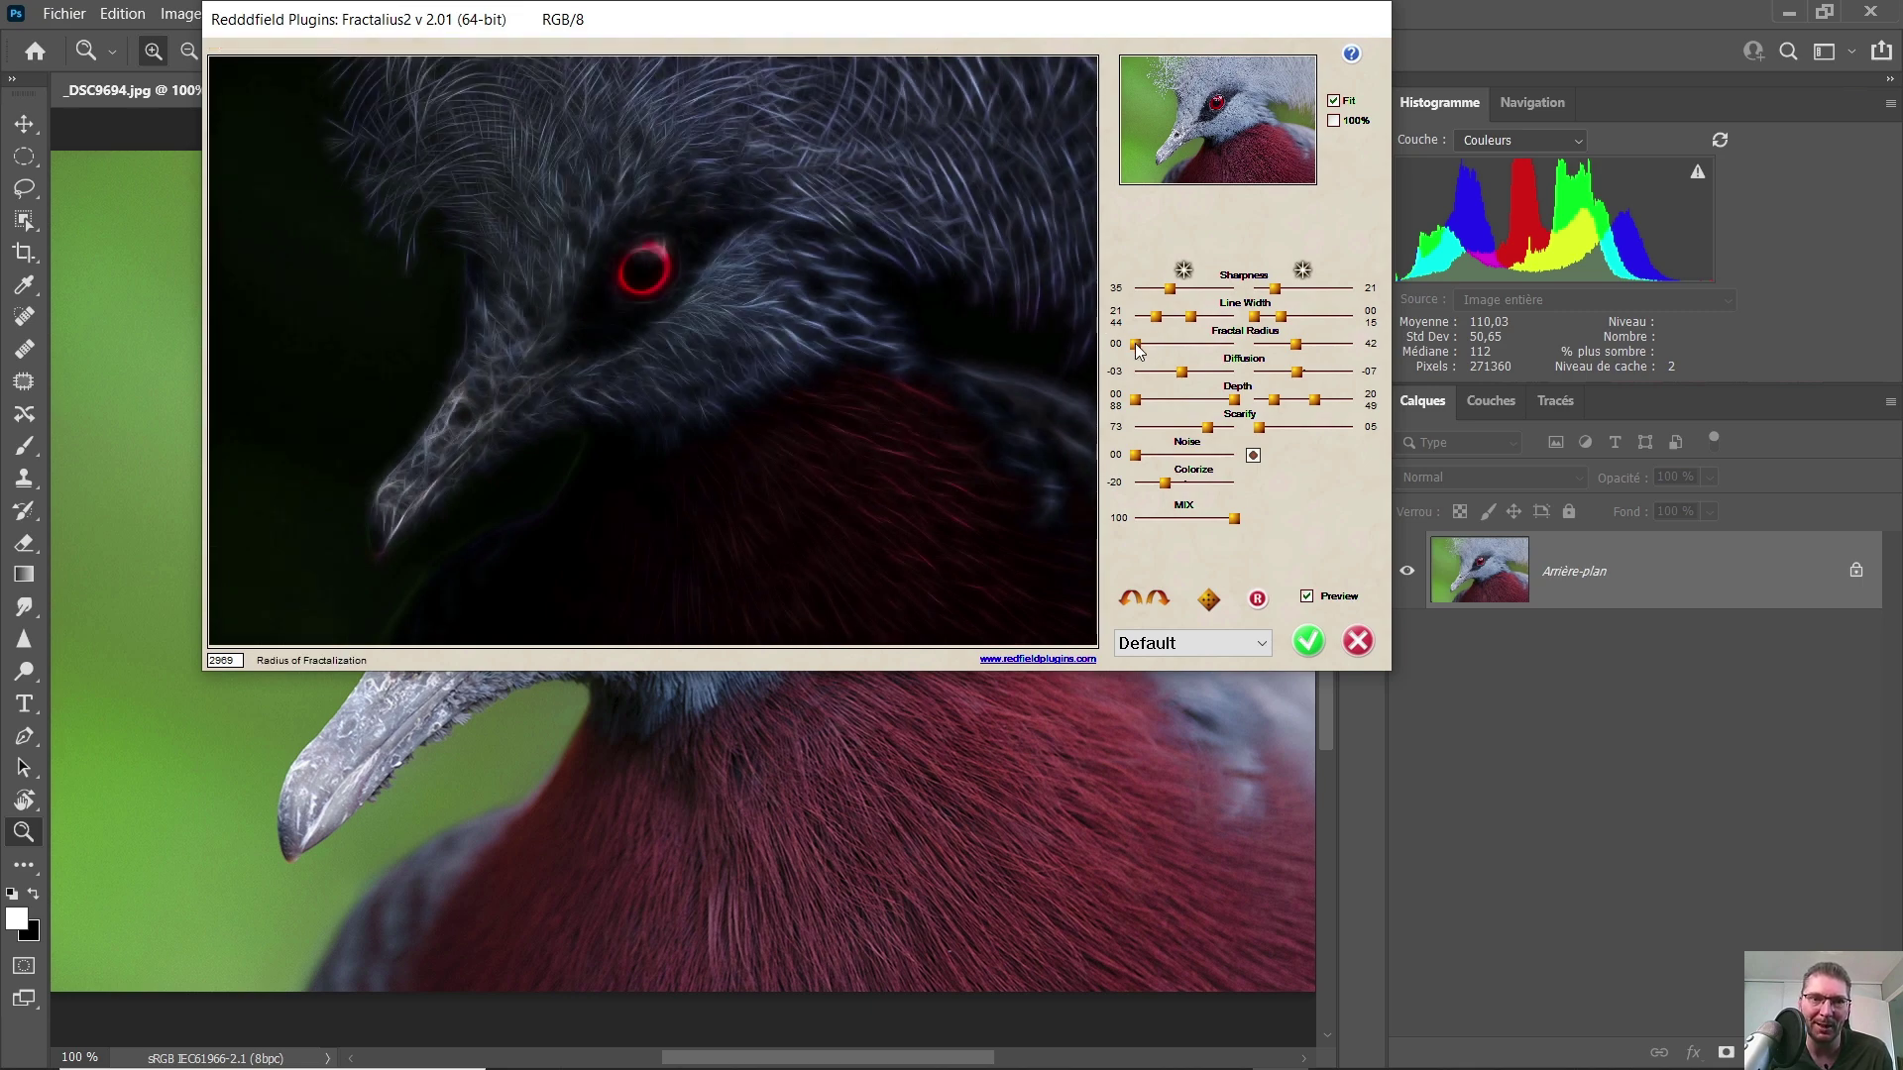
- Test Colorize at -2, 50 and -50, and set it to -5
drag(1165, 483, 1182, 483)
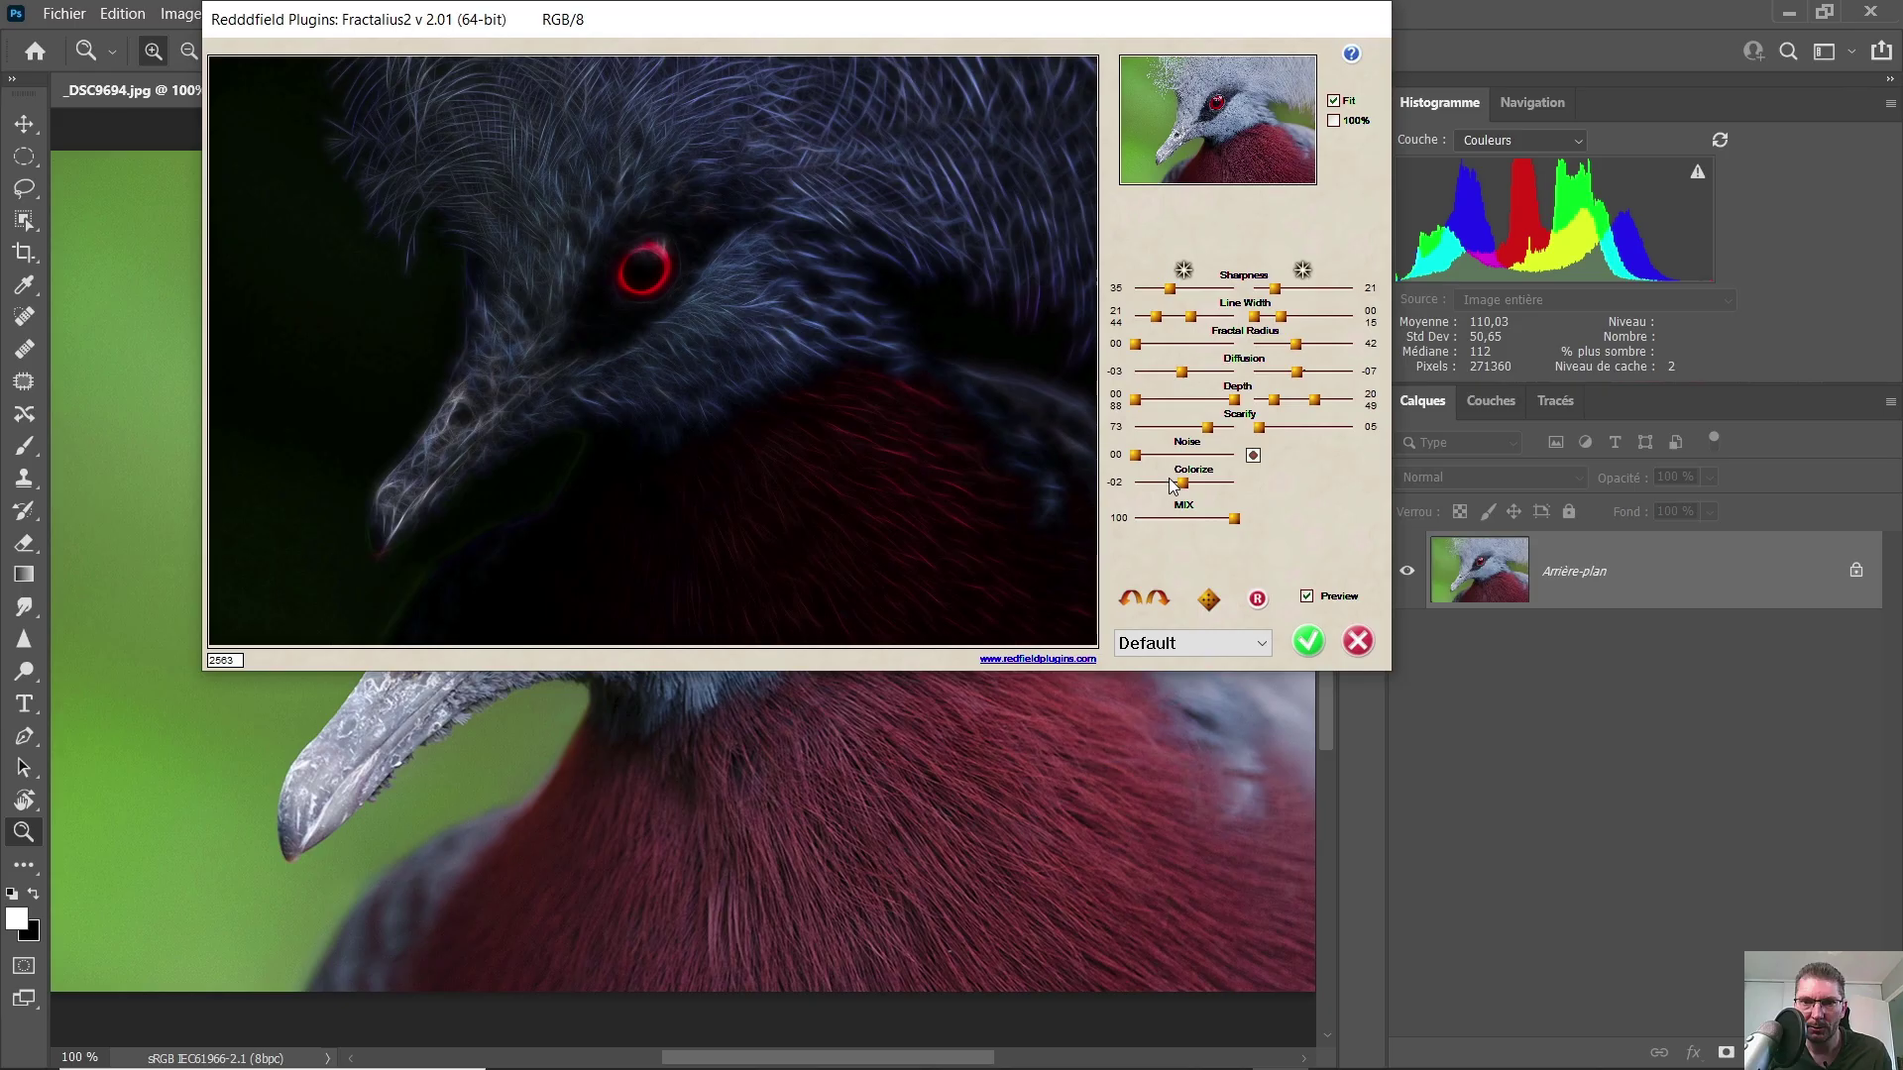
drag(1130, 497, 1235, 504)
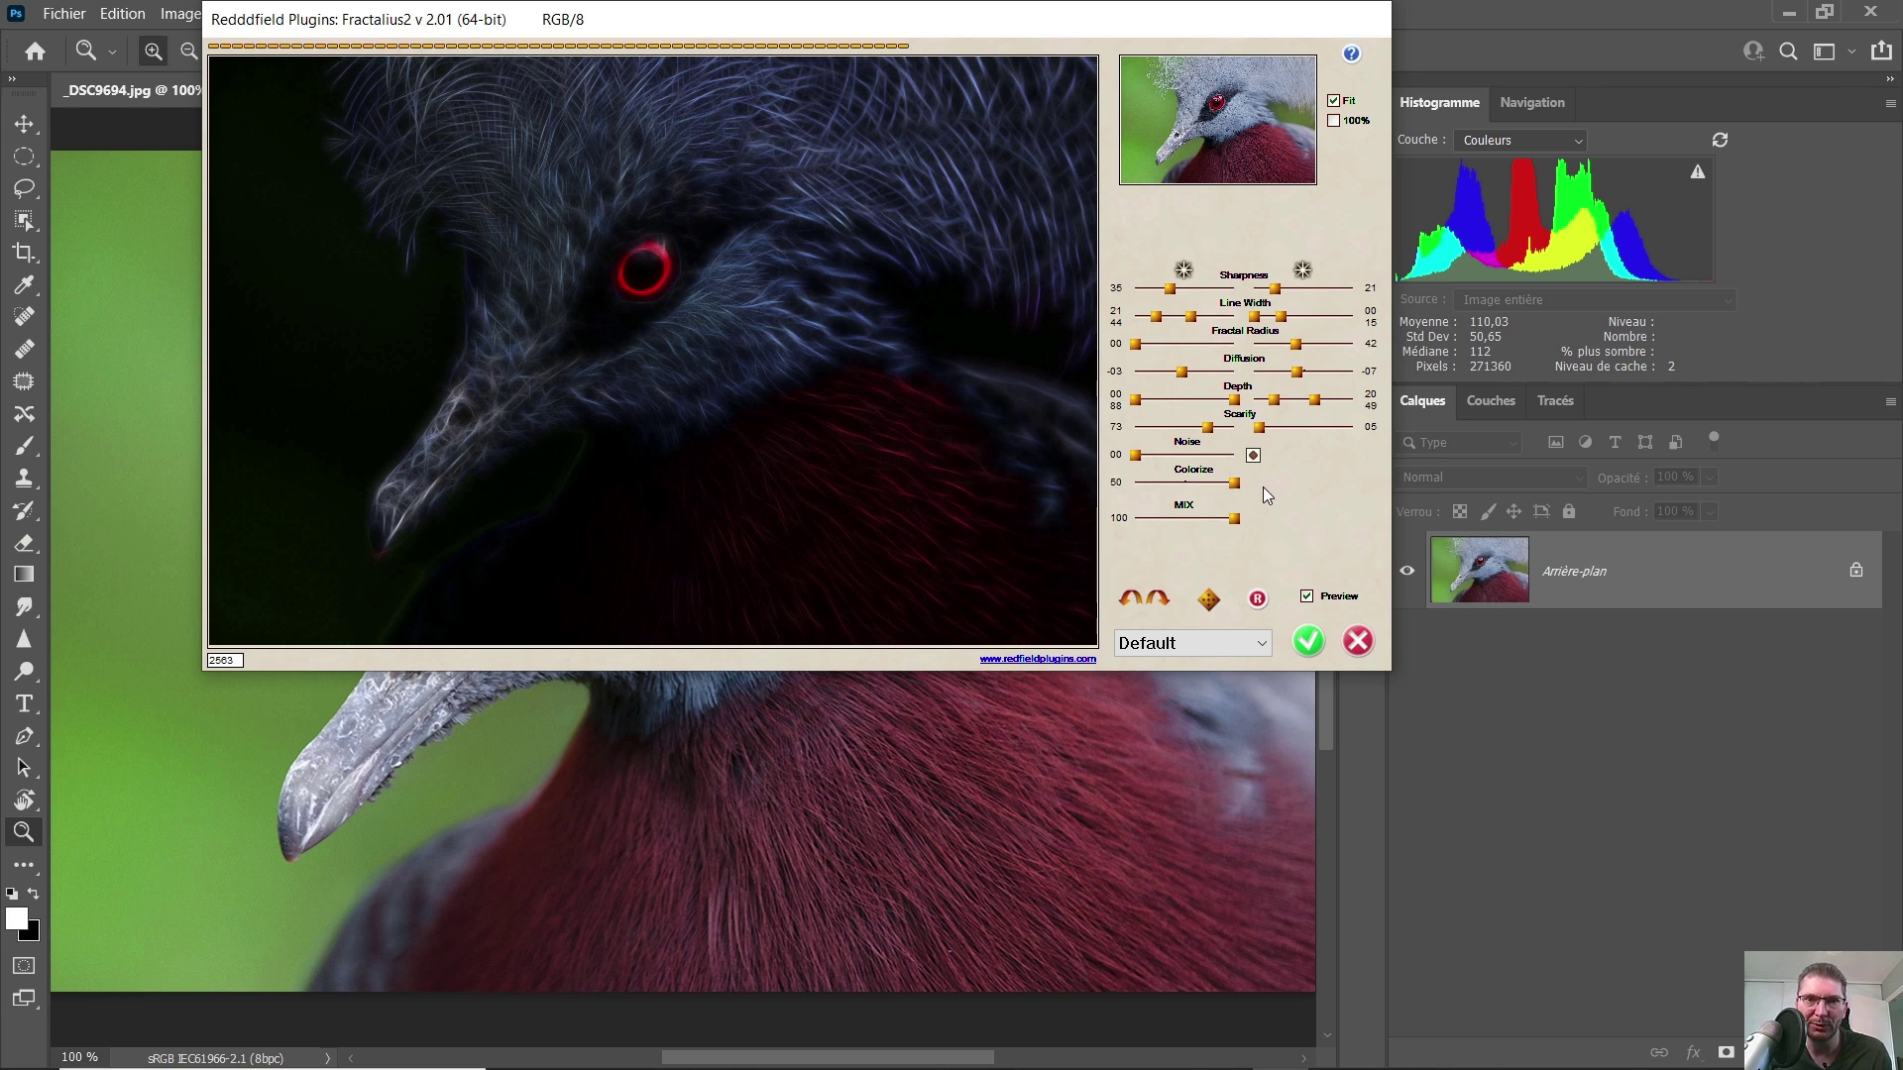
drag(1235, 482, 1131, 486)
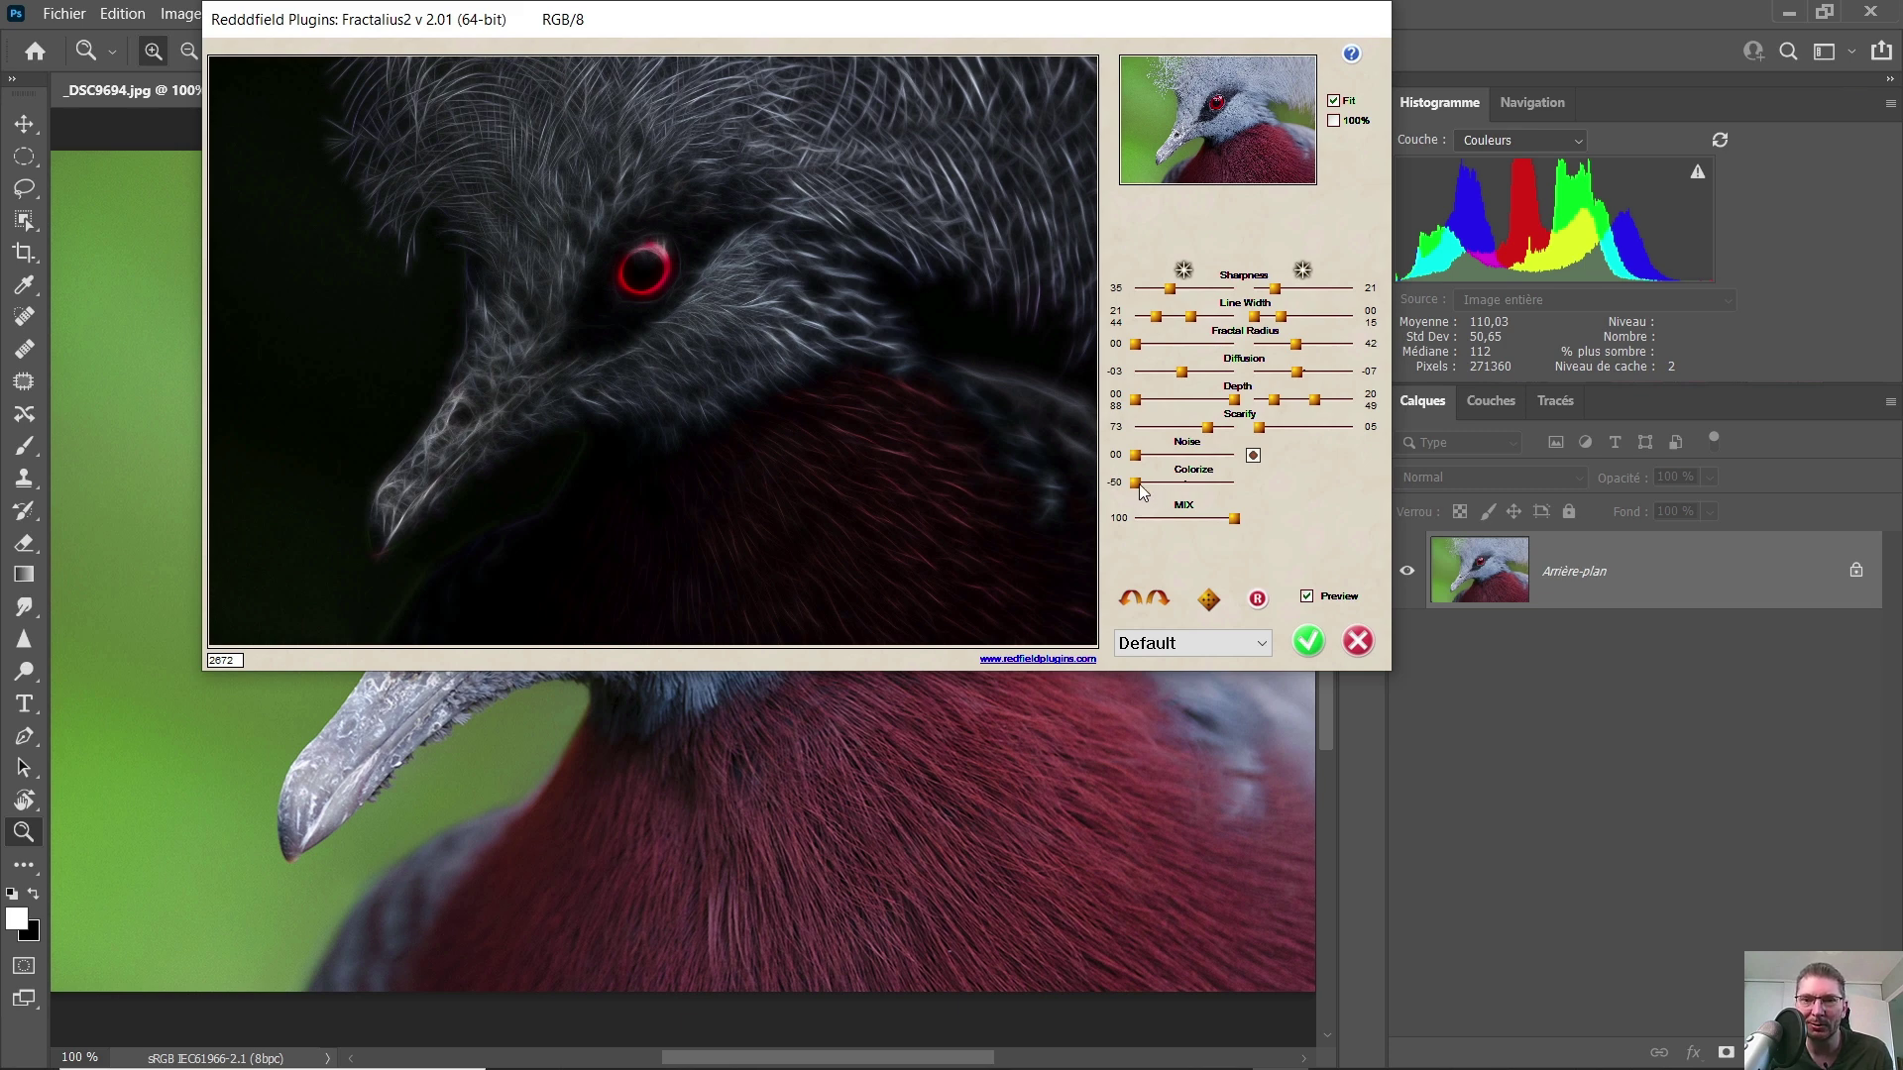
drag(1138, 484, 1179, 484)
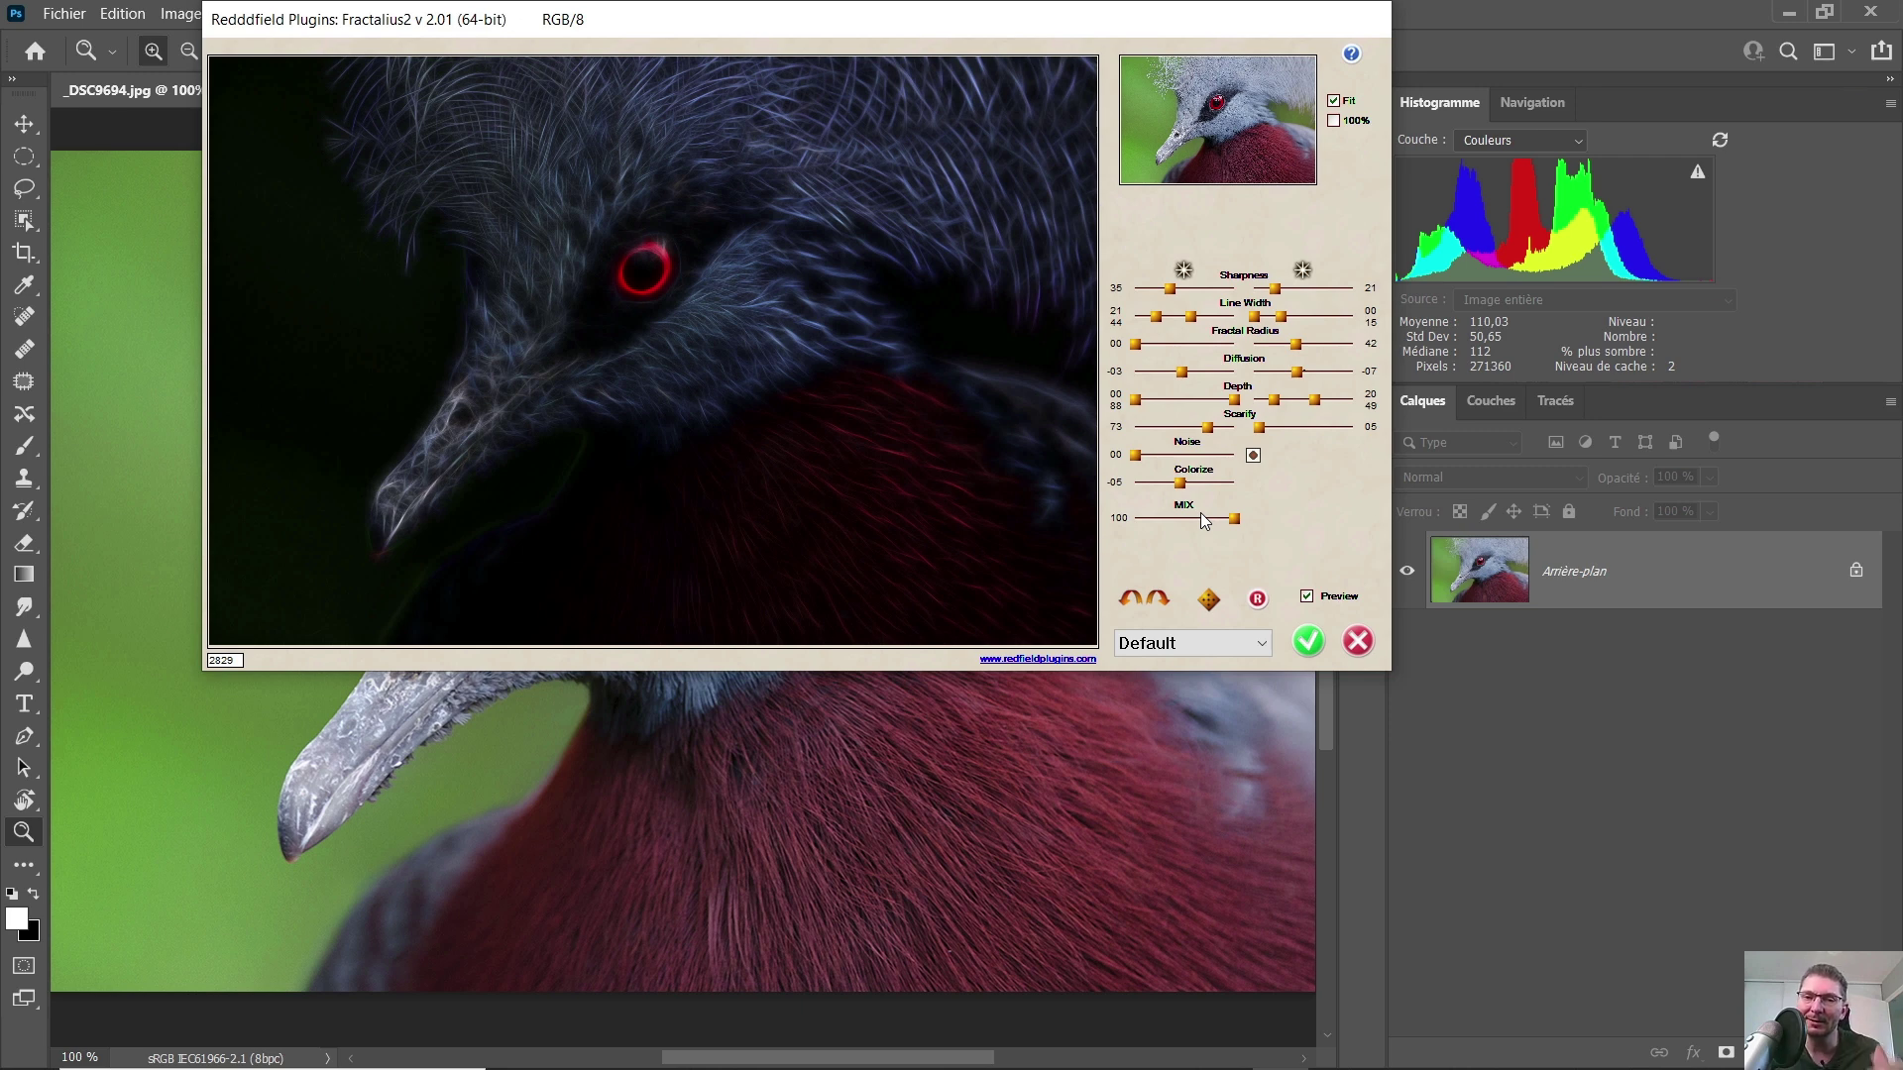
- Lower MIX to 54, raise it in stages to 100, and undo and redo the last MIX change
drag(1234, 519, 1192, 532)
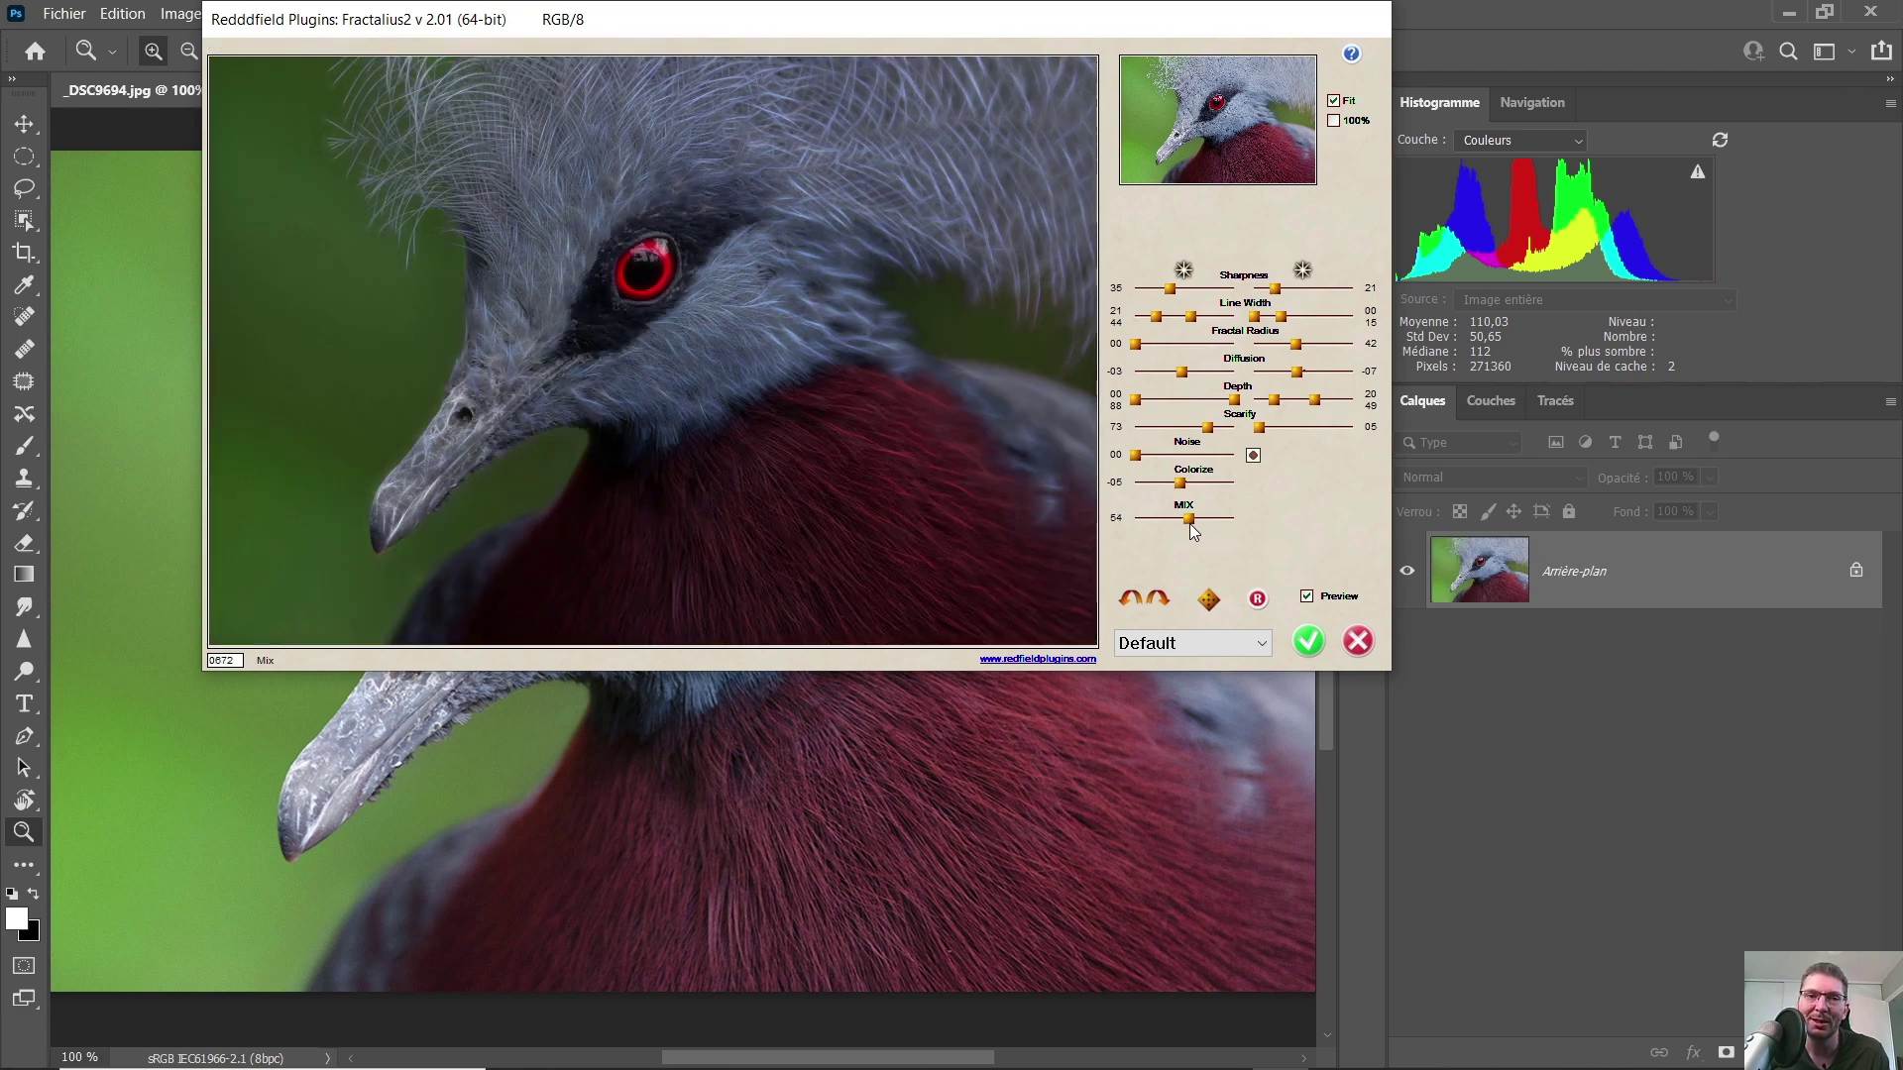
drag(1192, 525, 1219, 520)
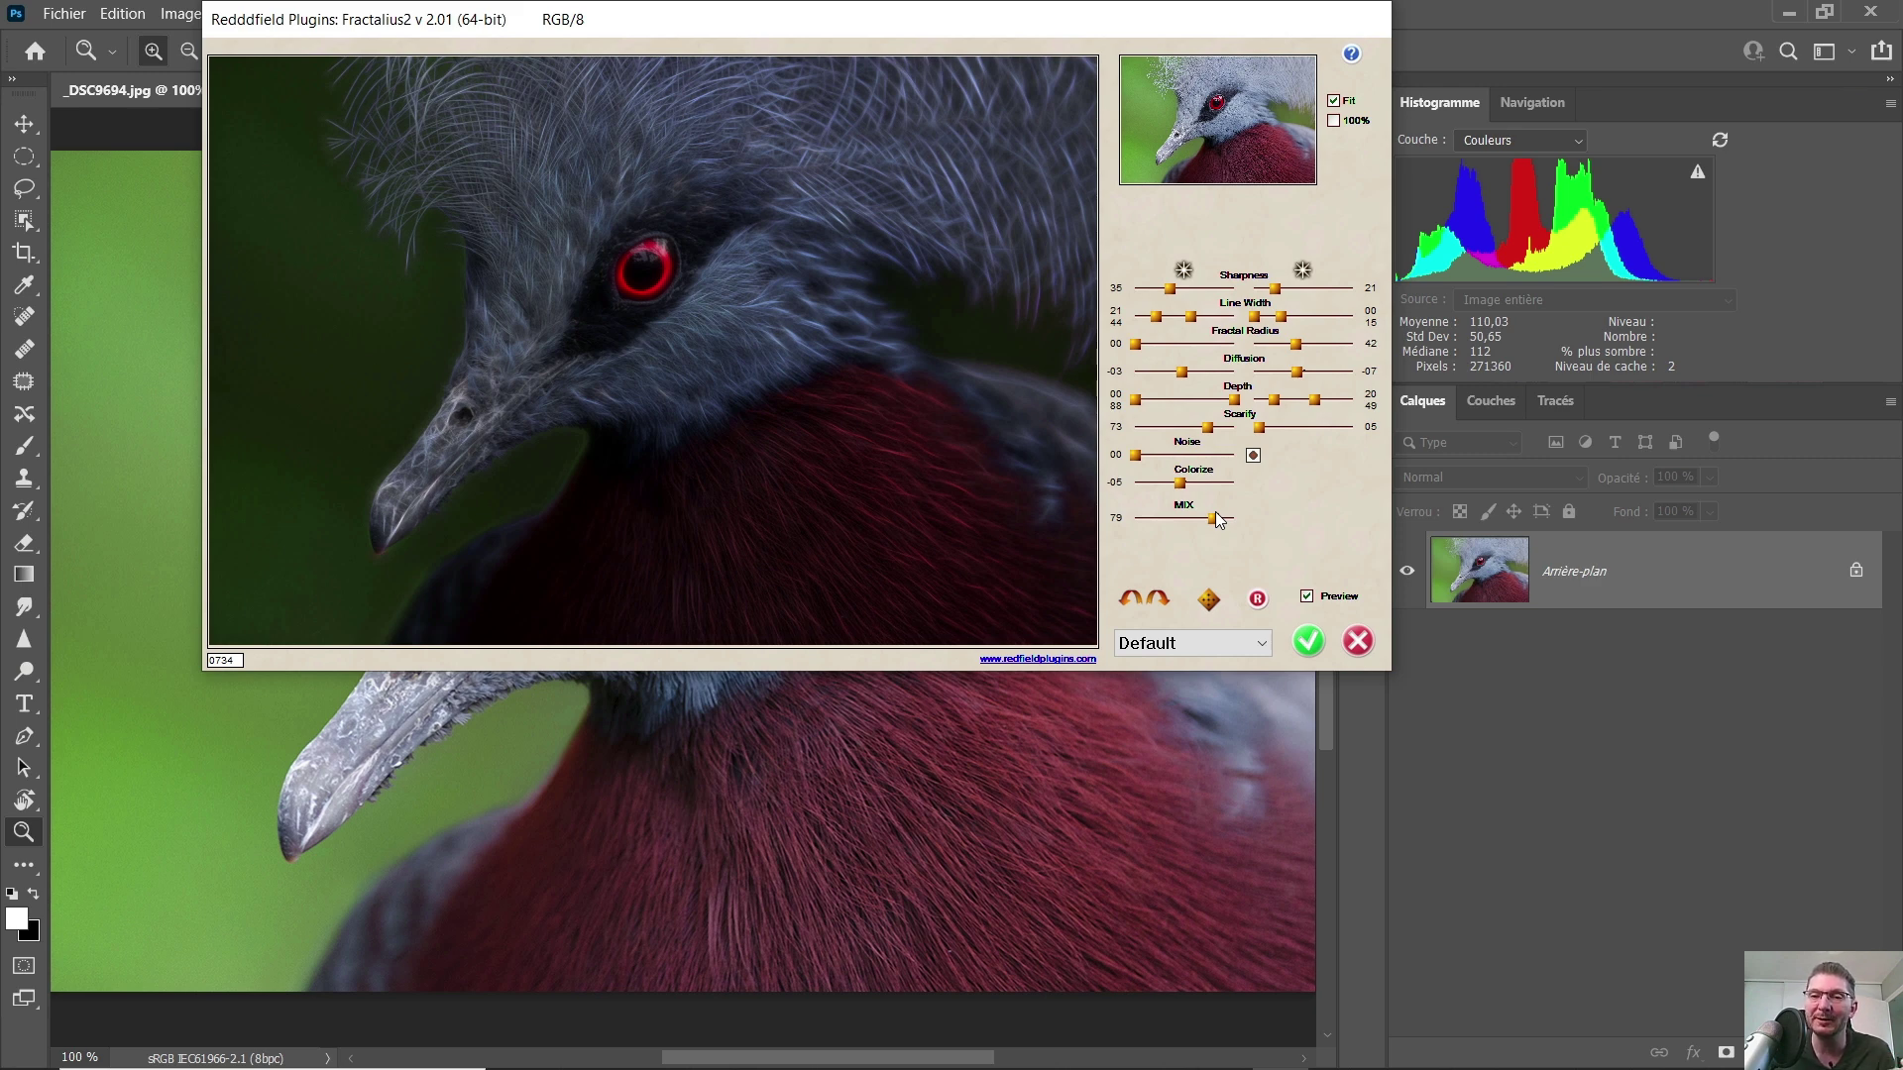
drag(1213, 517, 1246, 519)
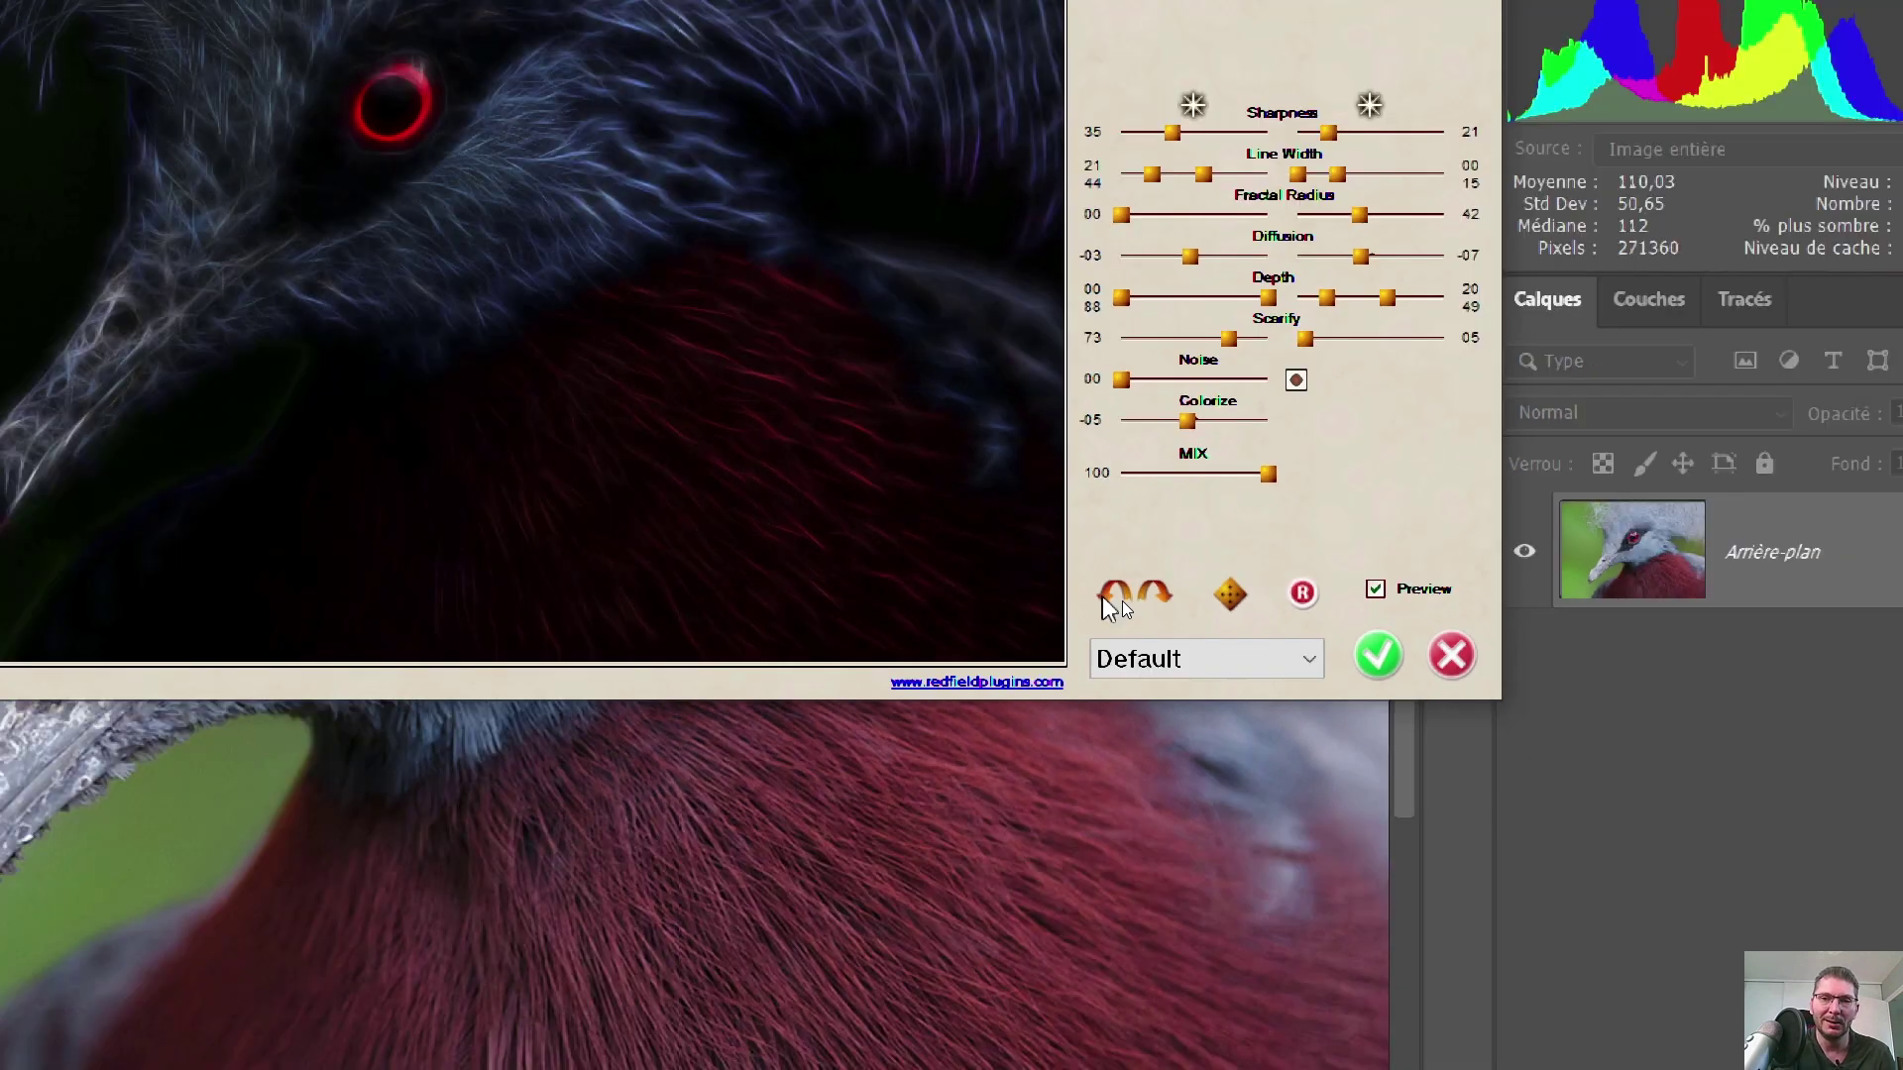
click(1122, 600)
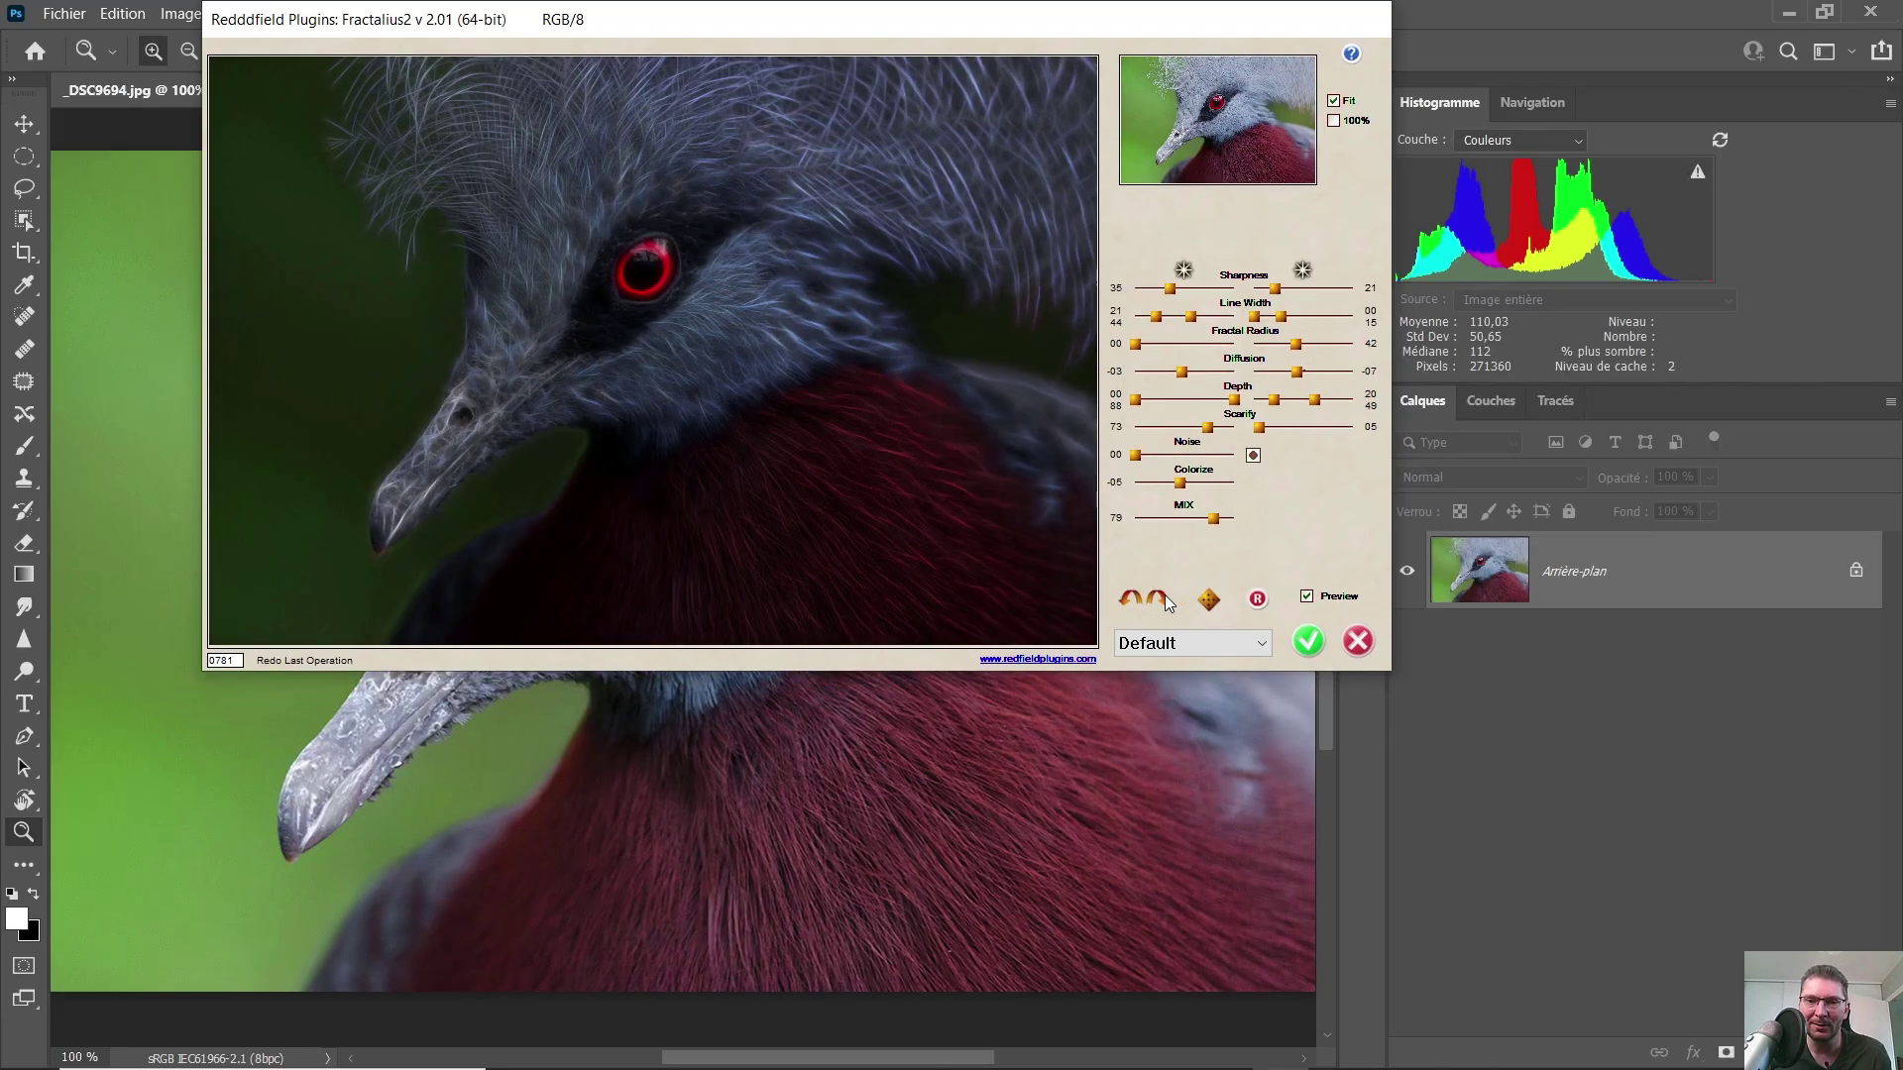
click(1158, 598)
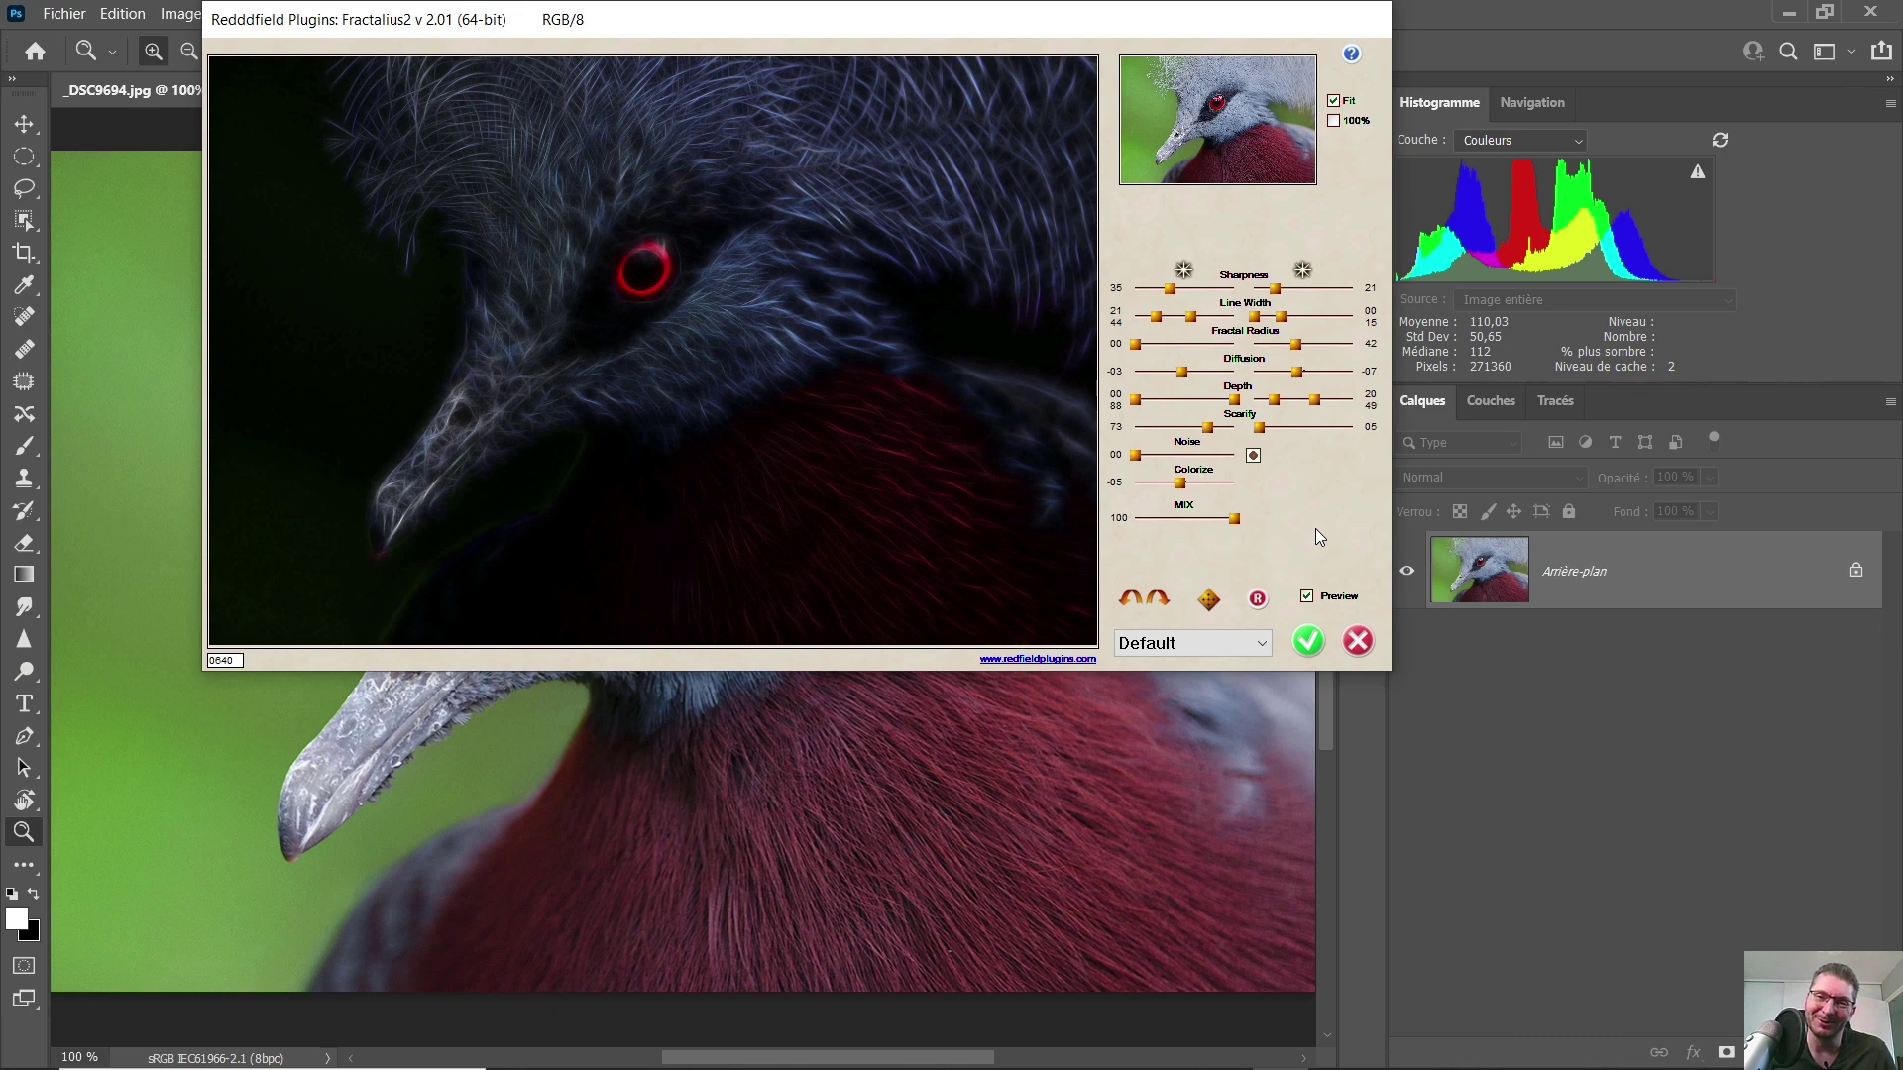
- Generate several random effect settings and undo them step by step back to the manual slider settings
click(1206, 601)
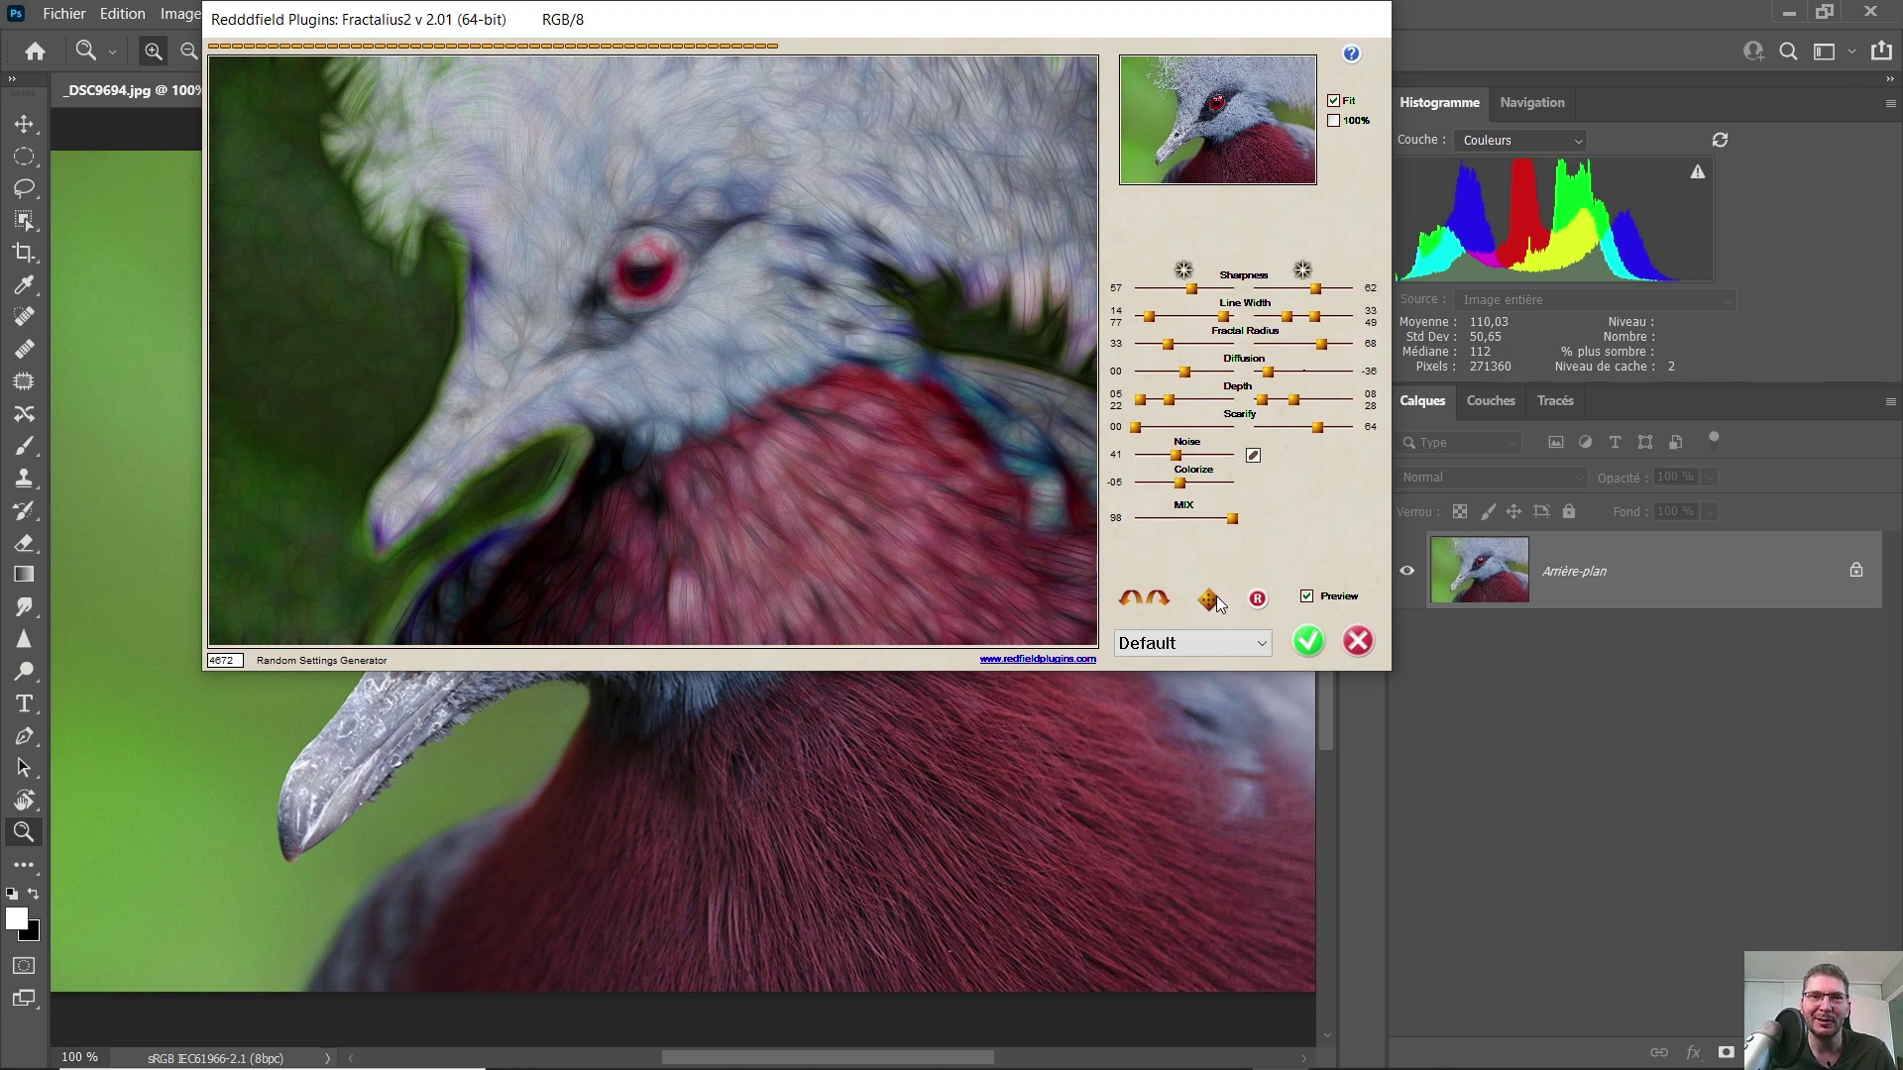
click(1216, 596)
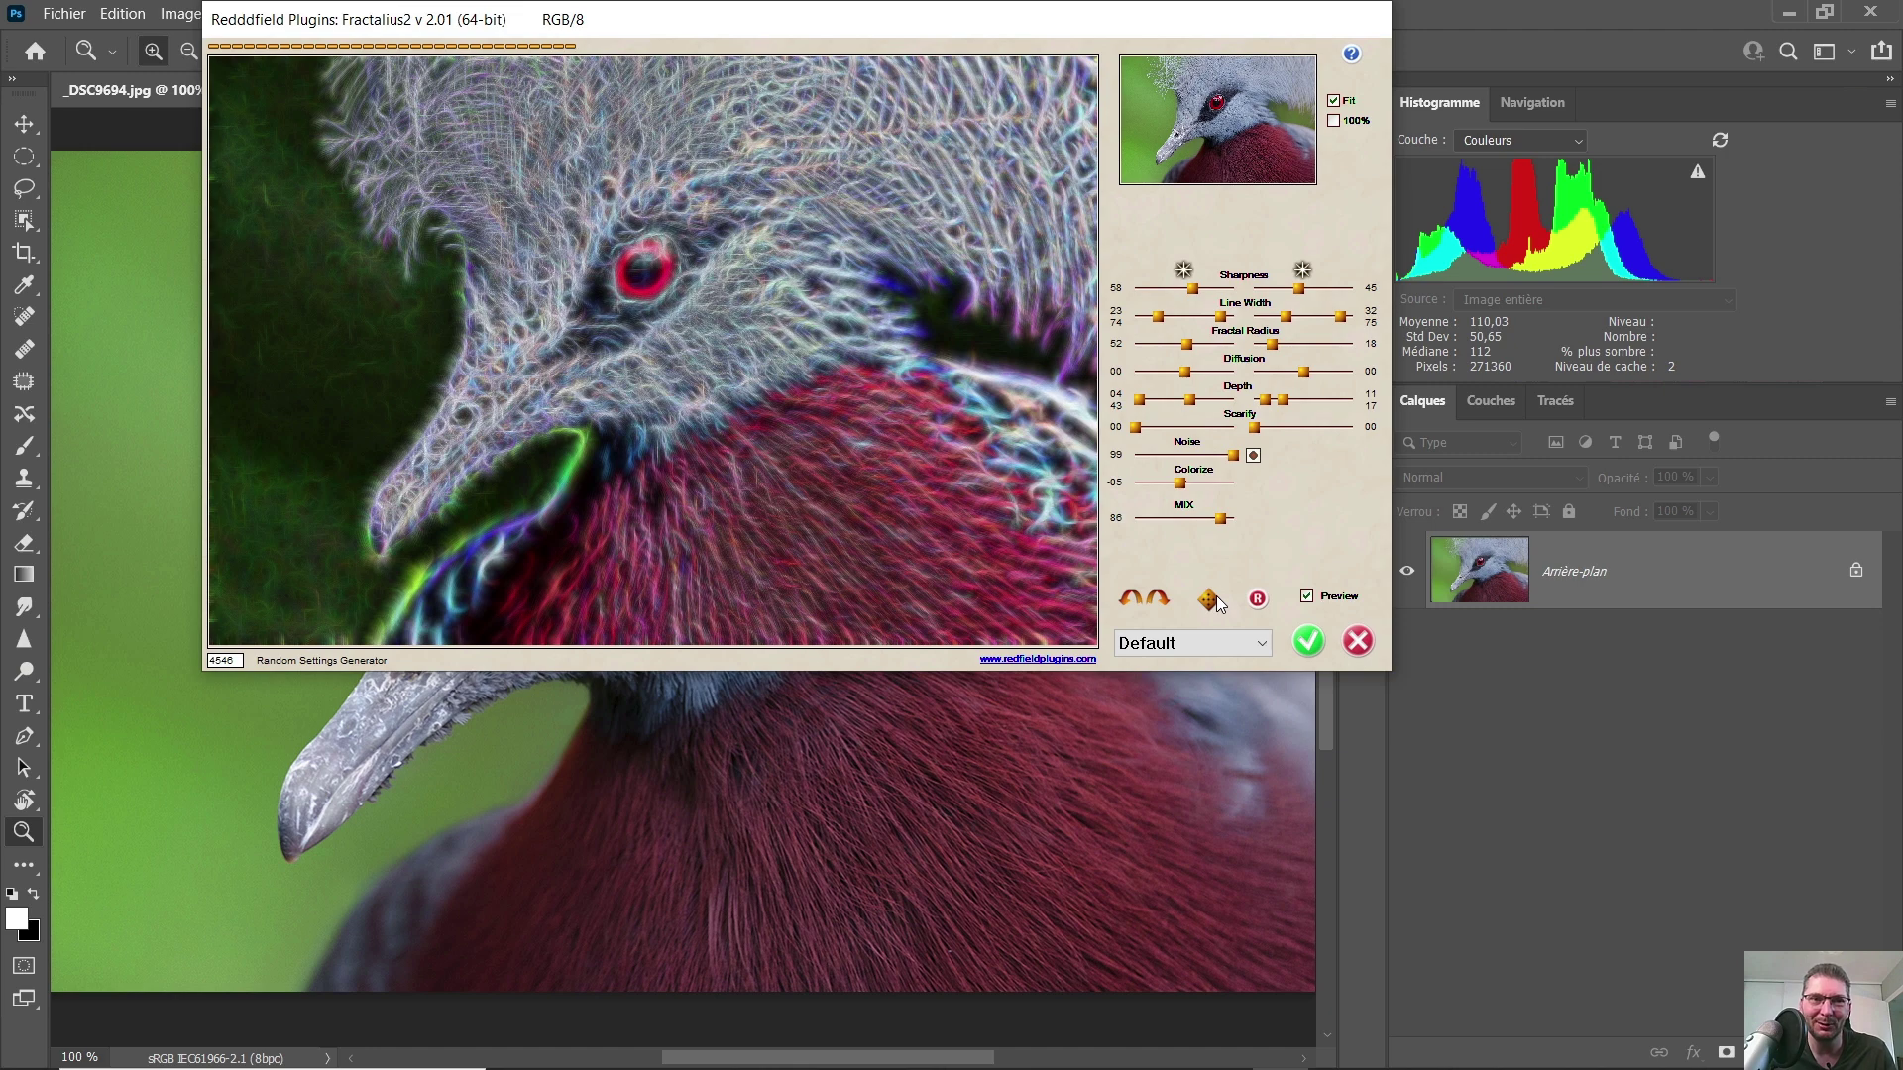
click(1216, 597)
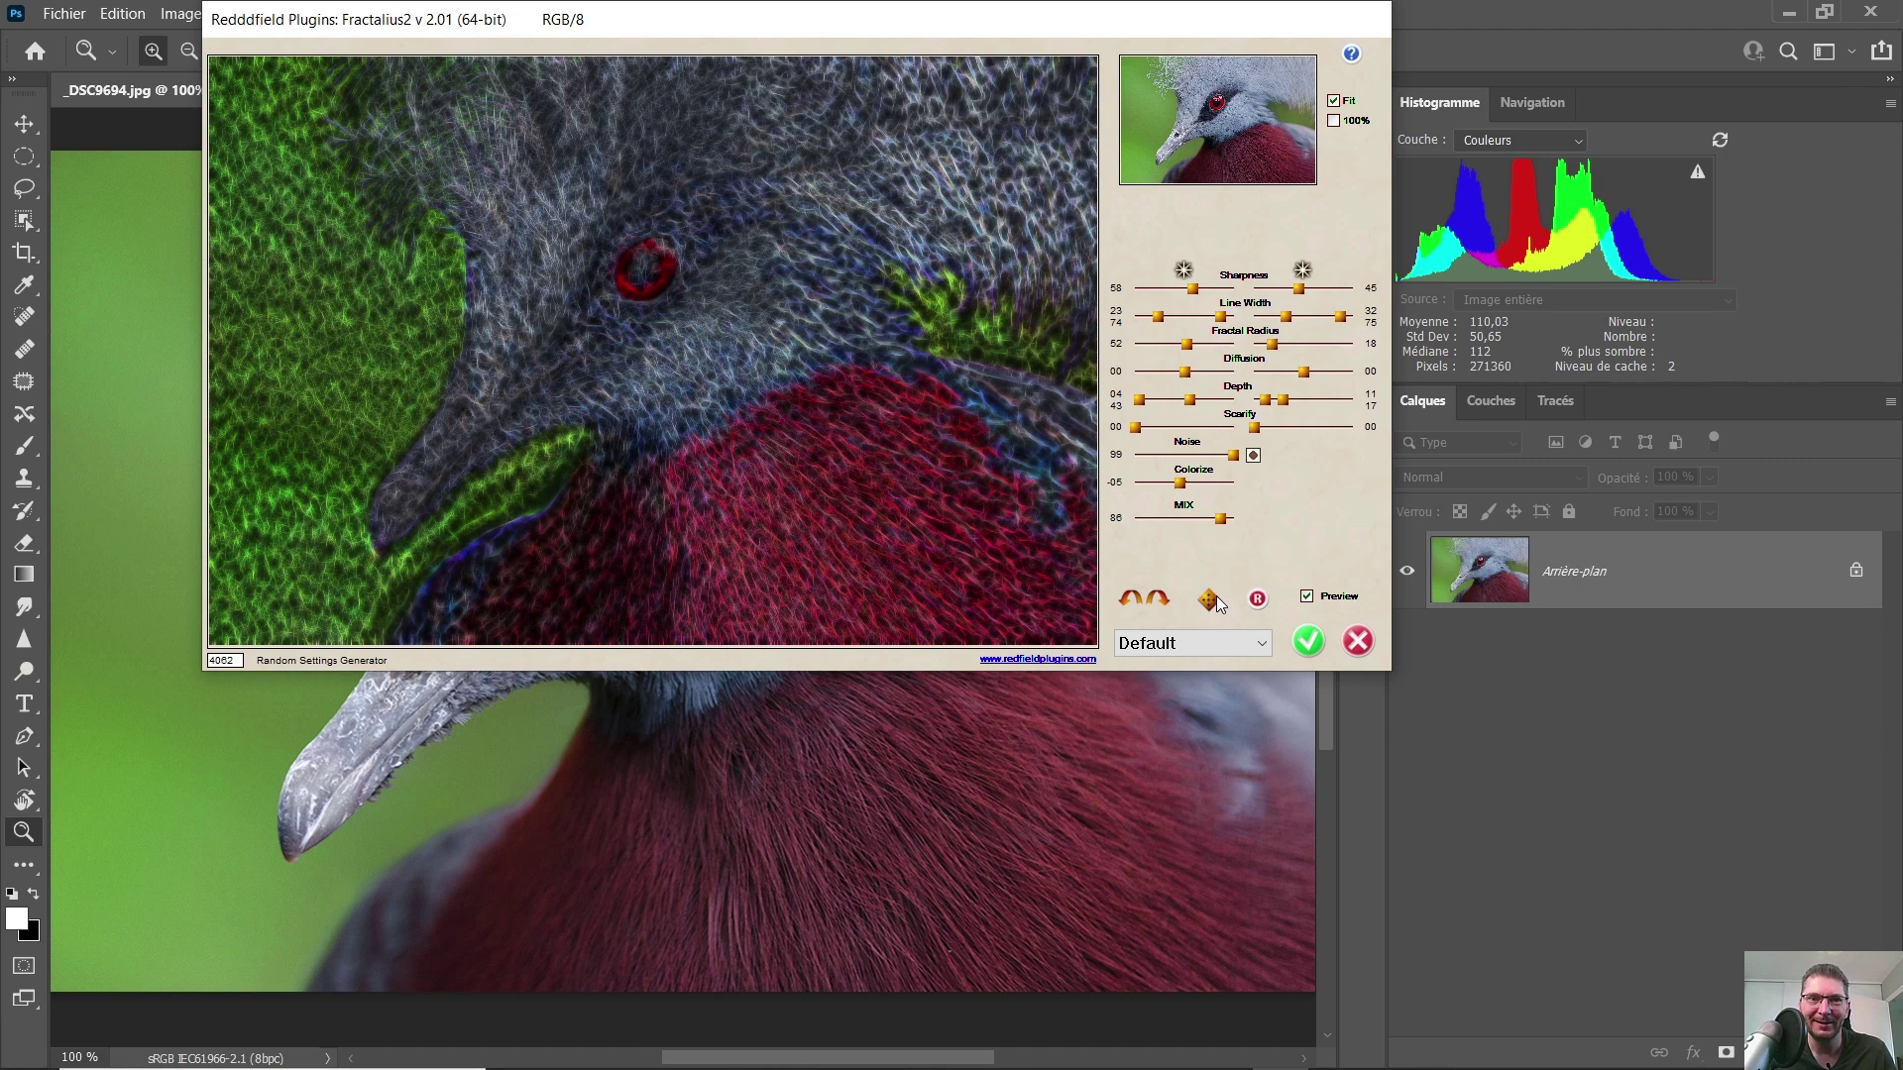
click(1126, 594)
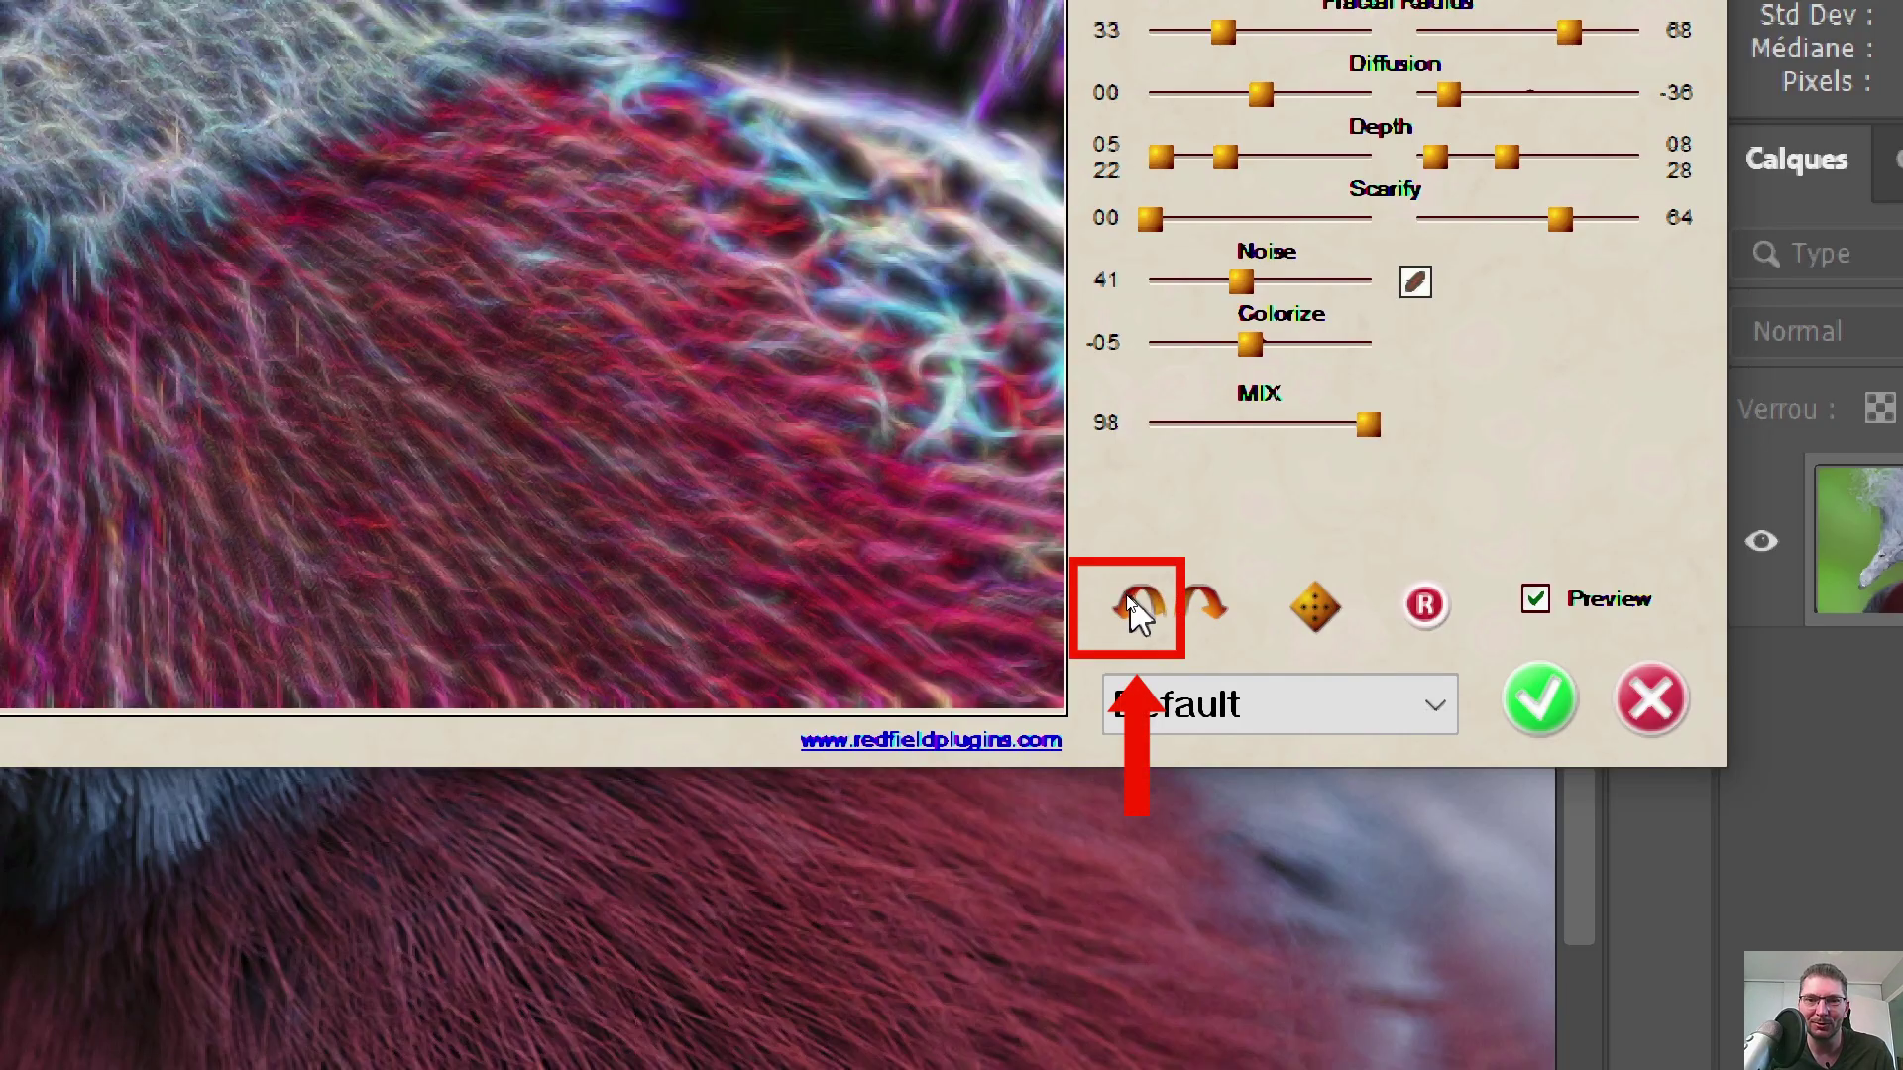
click(1130, 607)
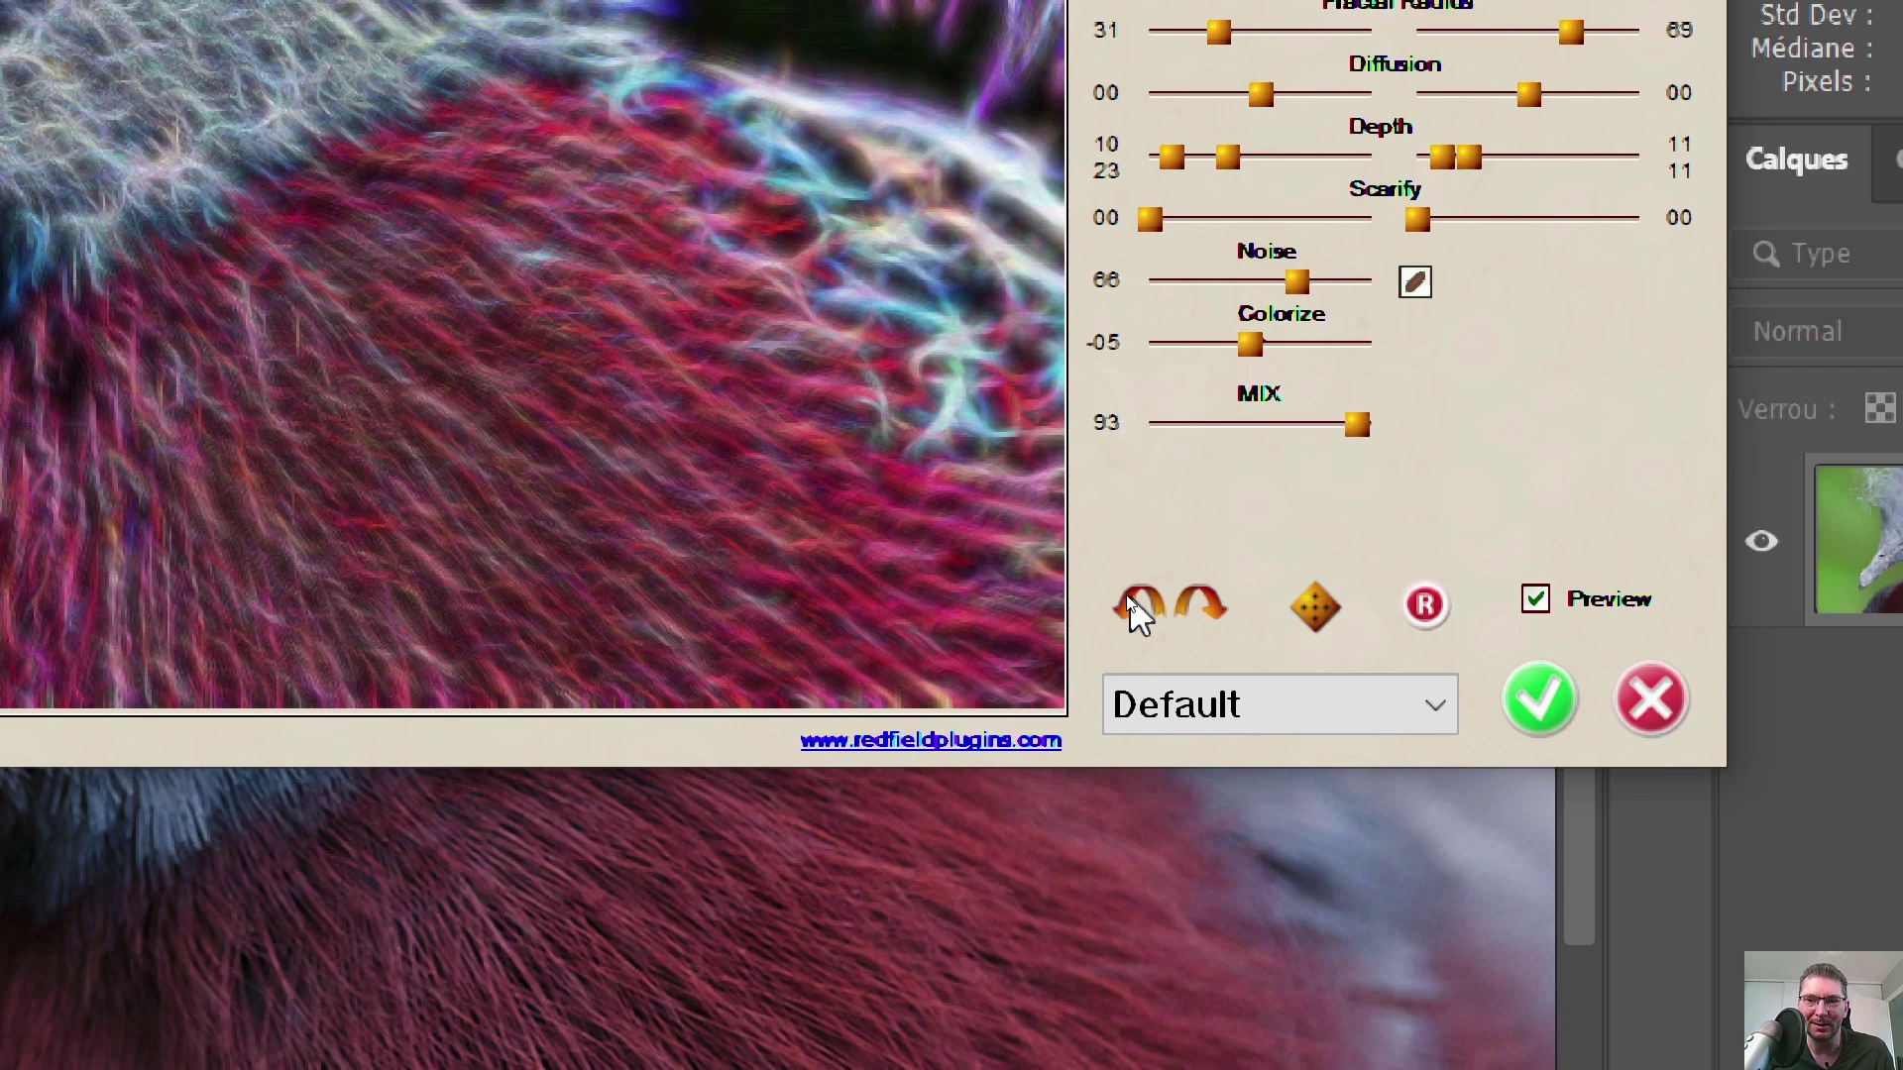
click(1133, 606)
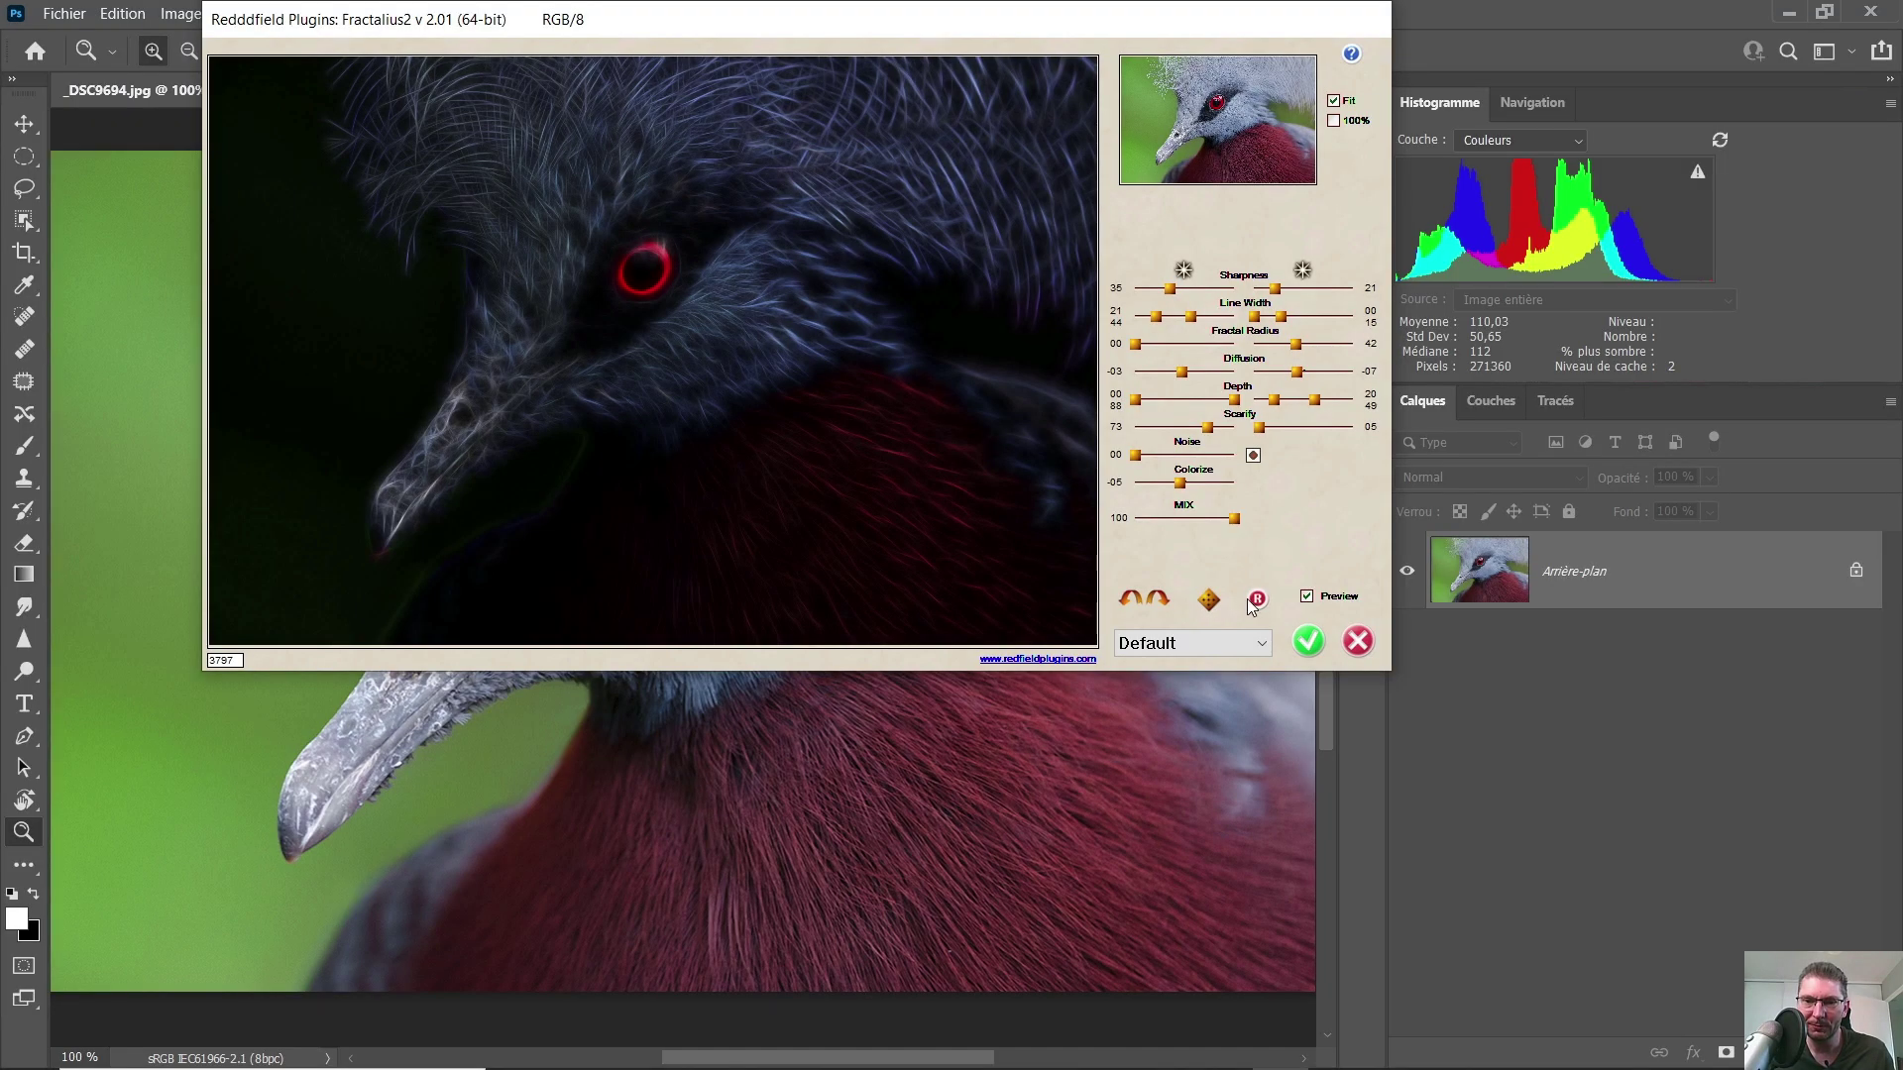
- Try resetting all sliders, undo the reset, and switch the effect preview off and on again
click(1255, 601)
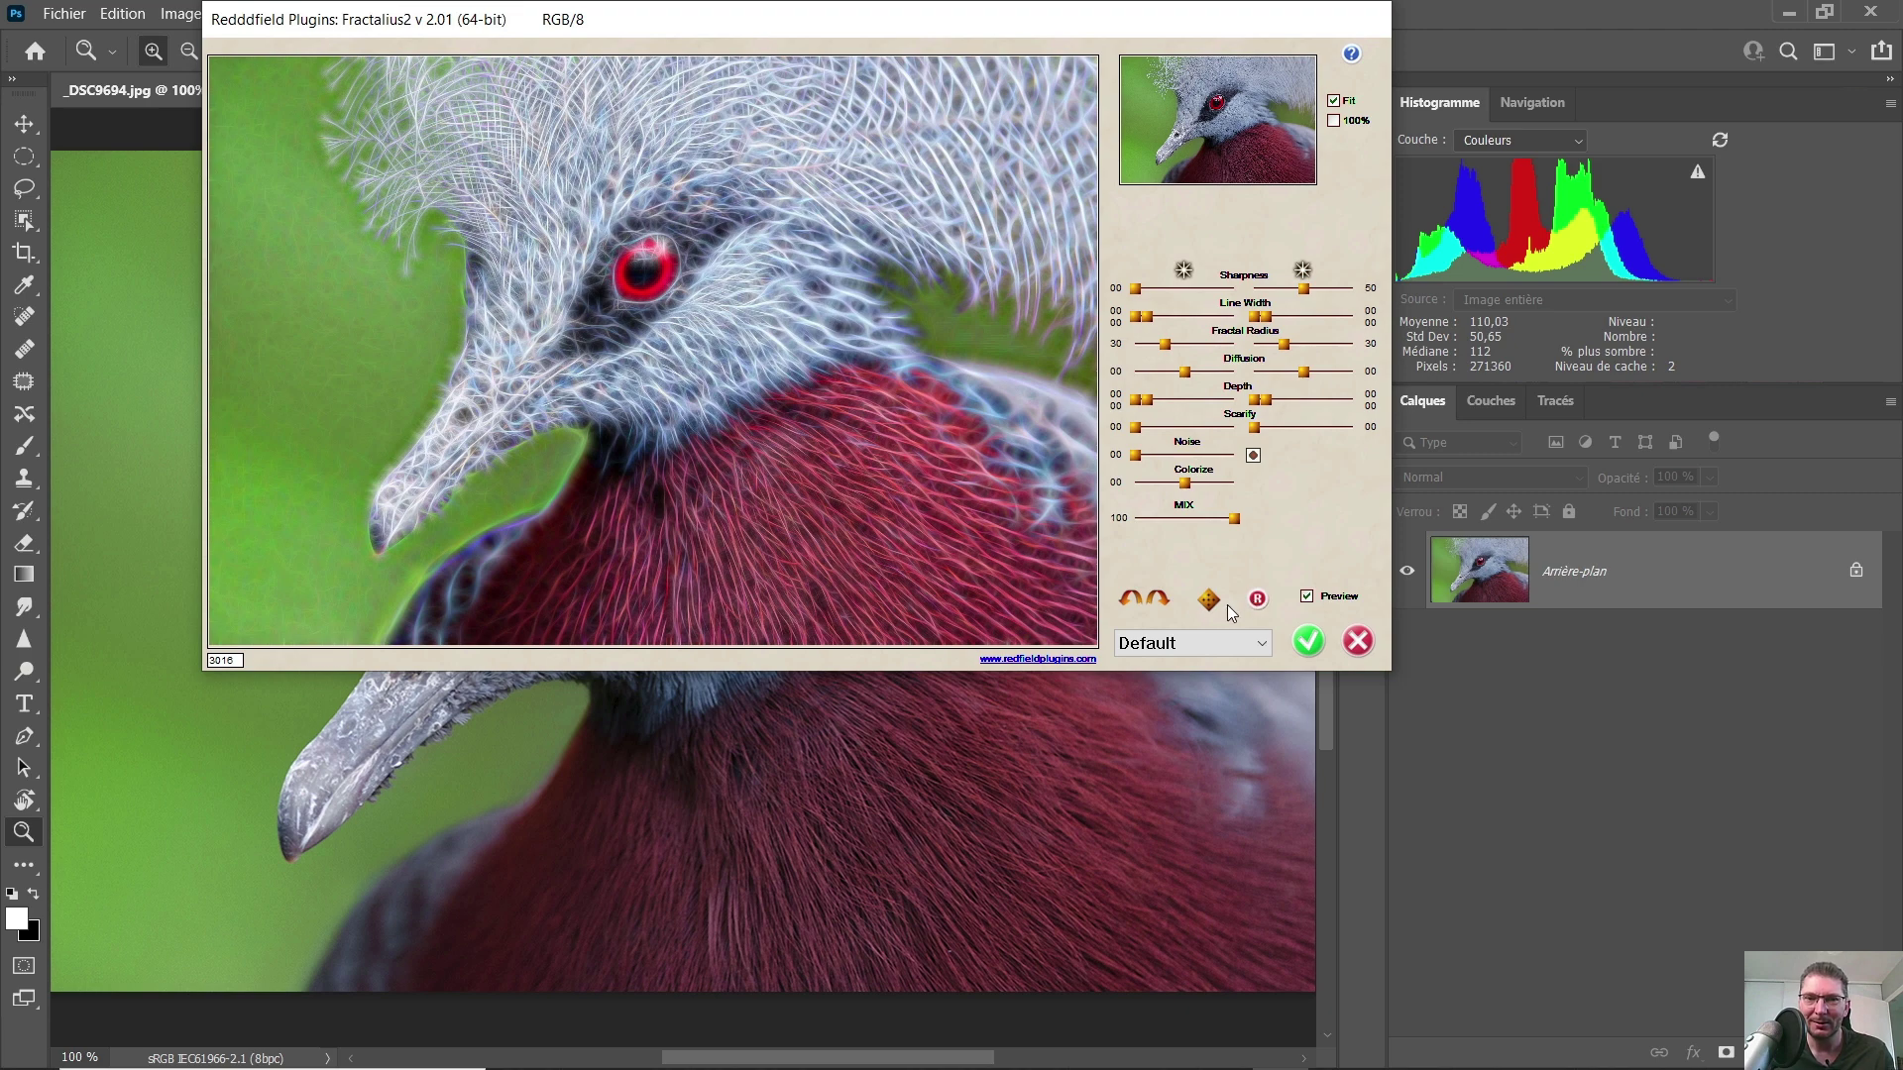
click(1134, 596)
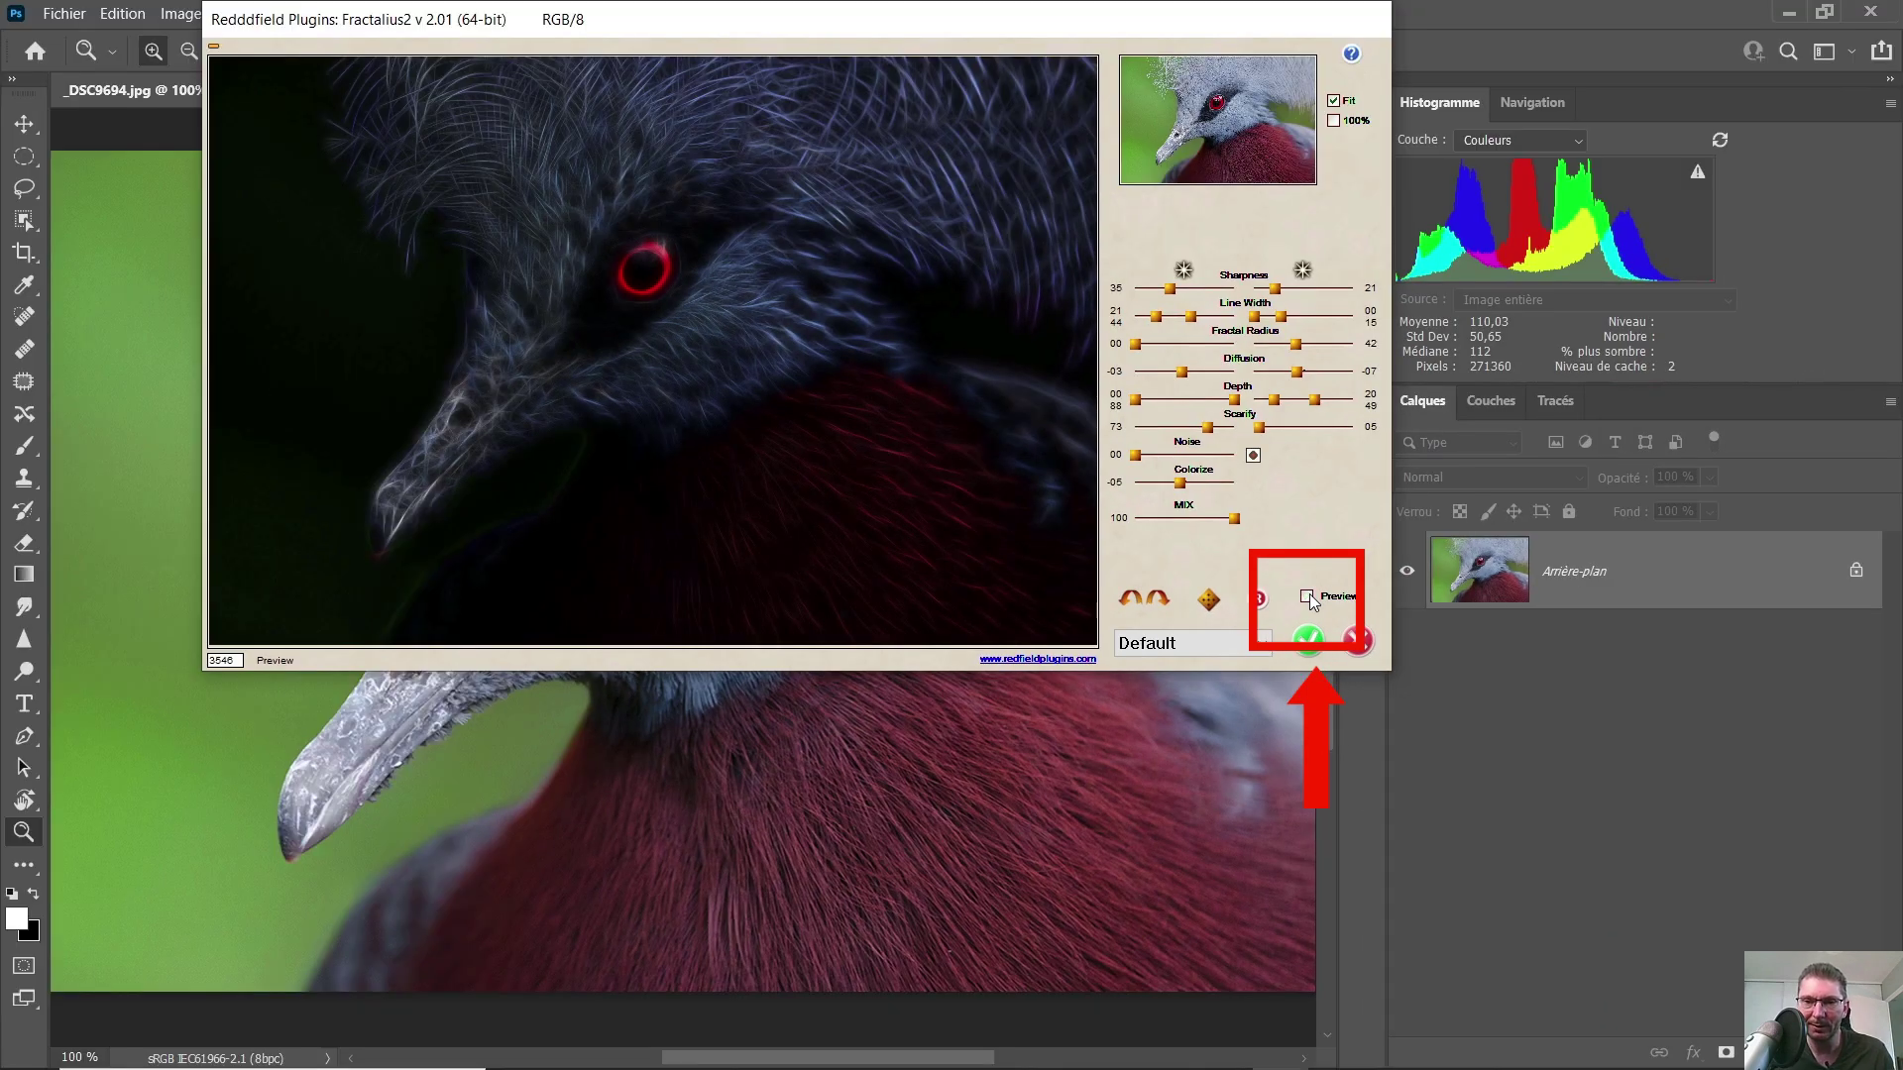
click(1307, 595)
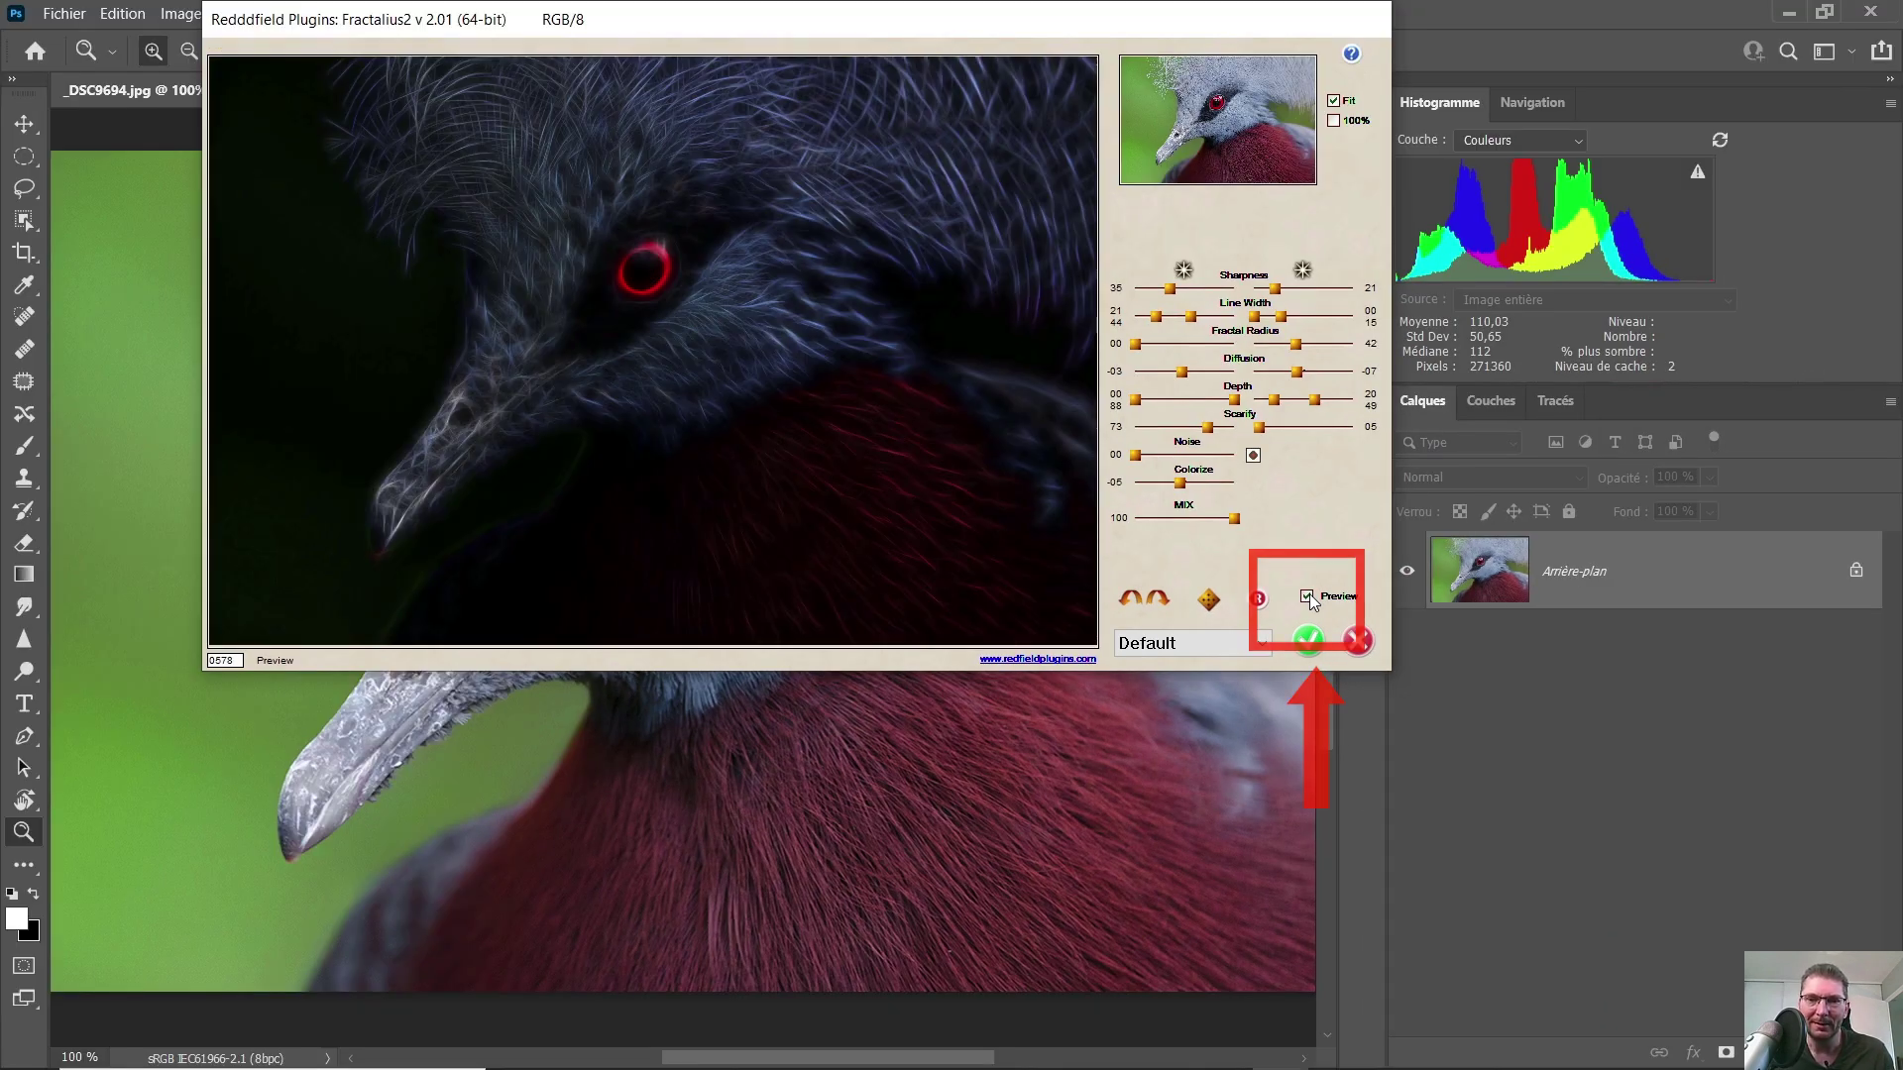
- Save the current slider settings as a user preset named Pigeon Gouria
click(1251, 646)
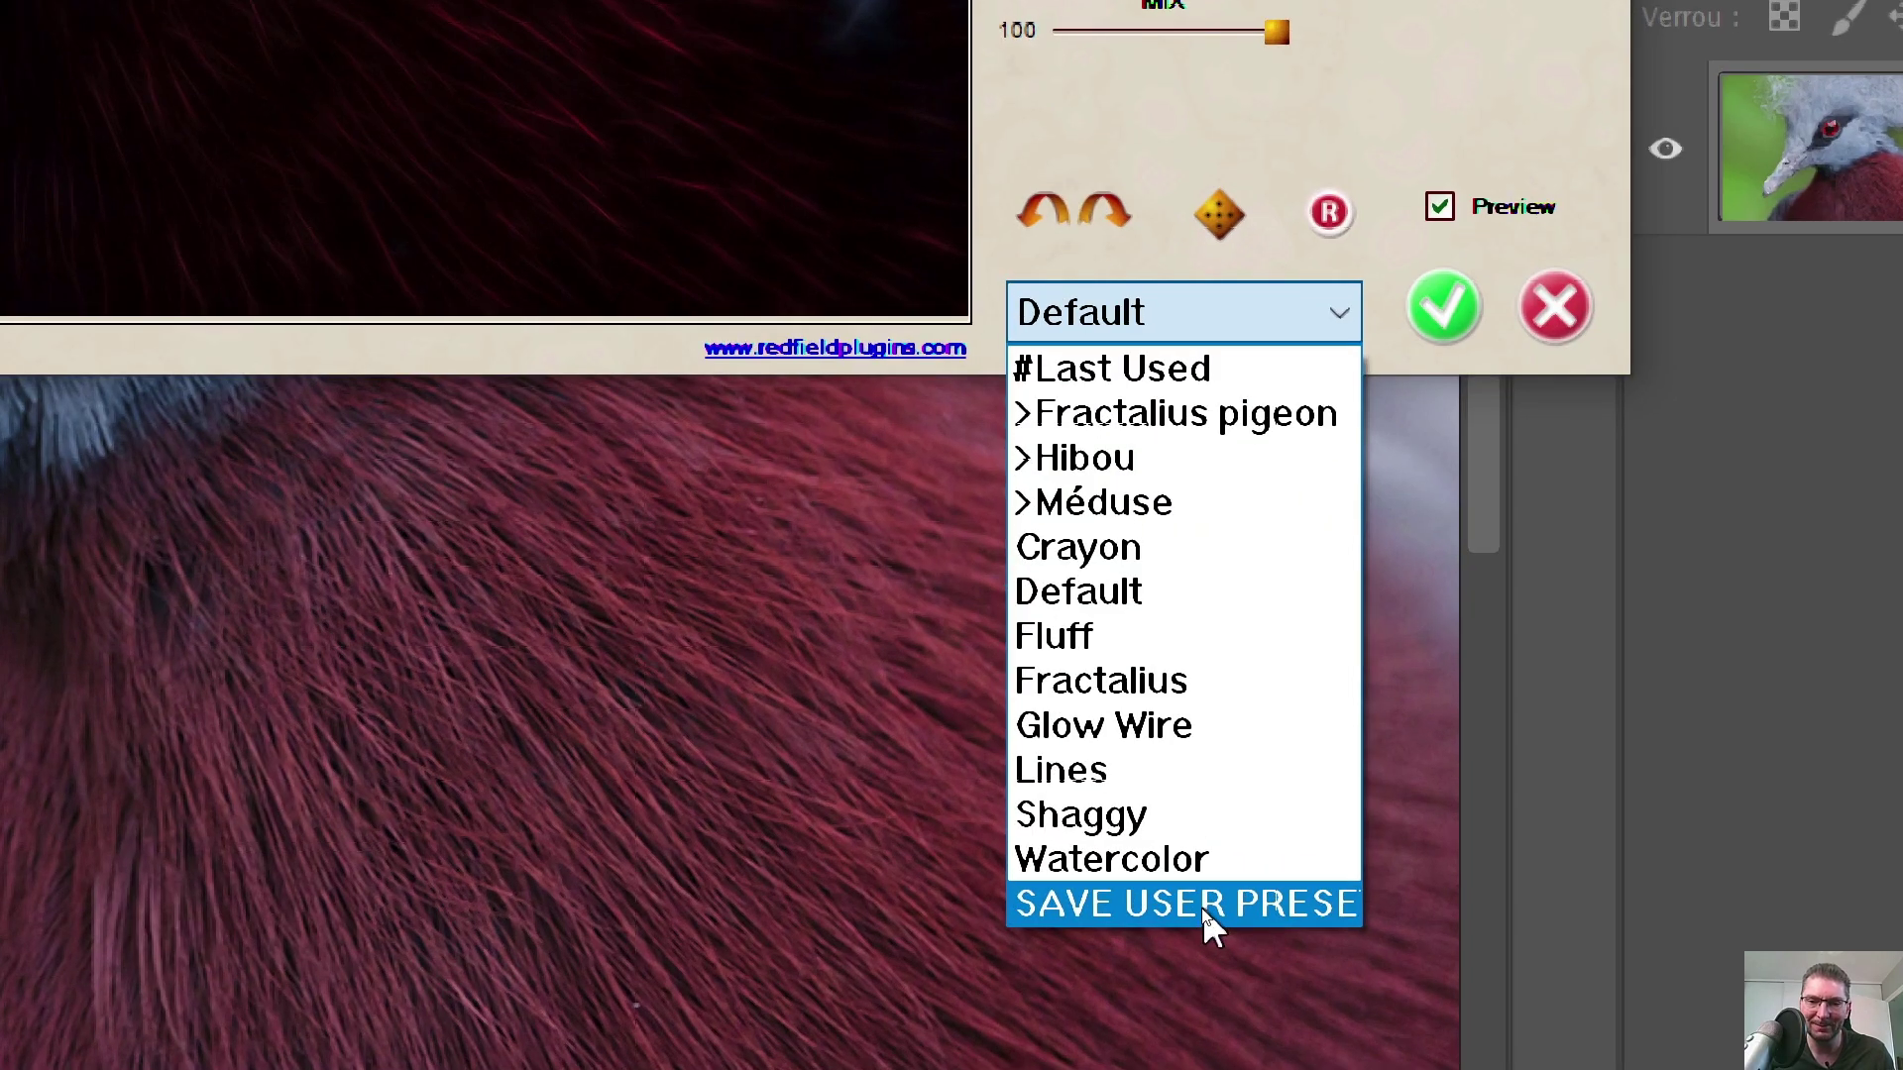
click(1205, 910)
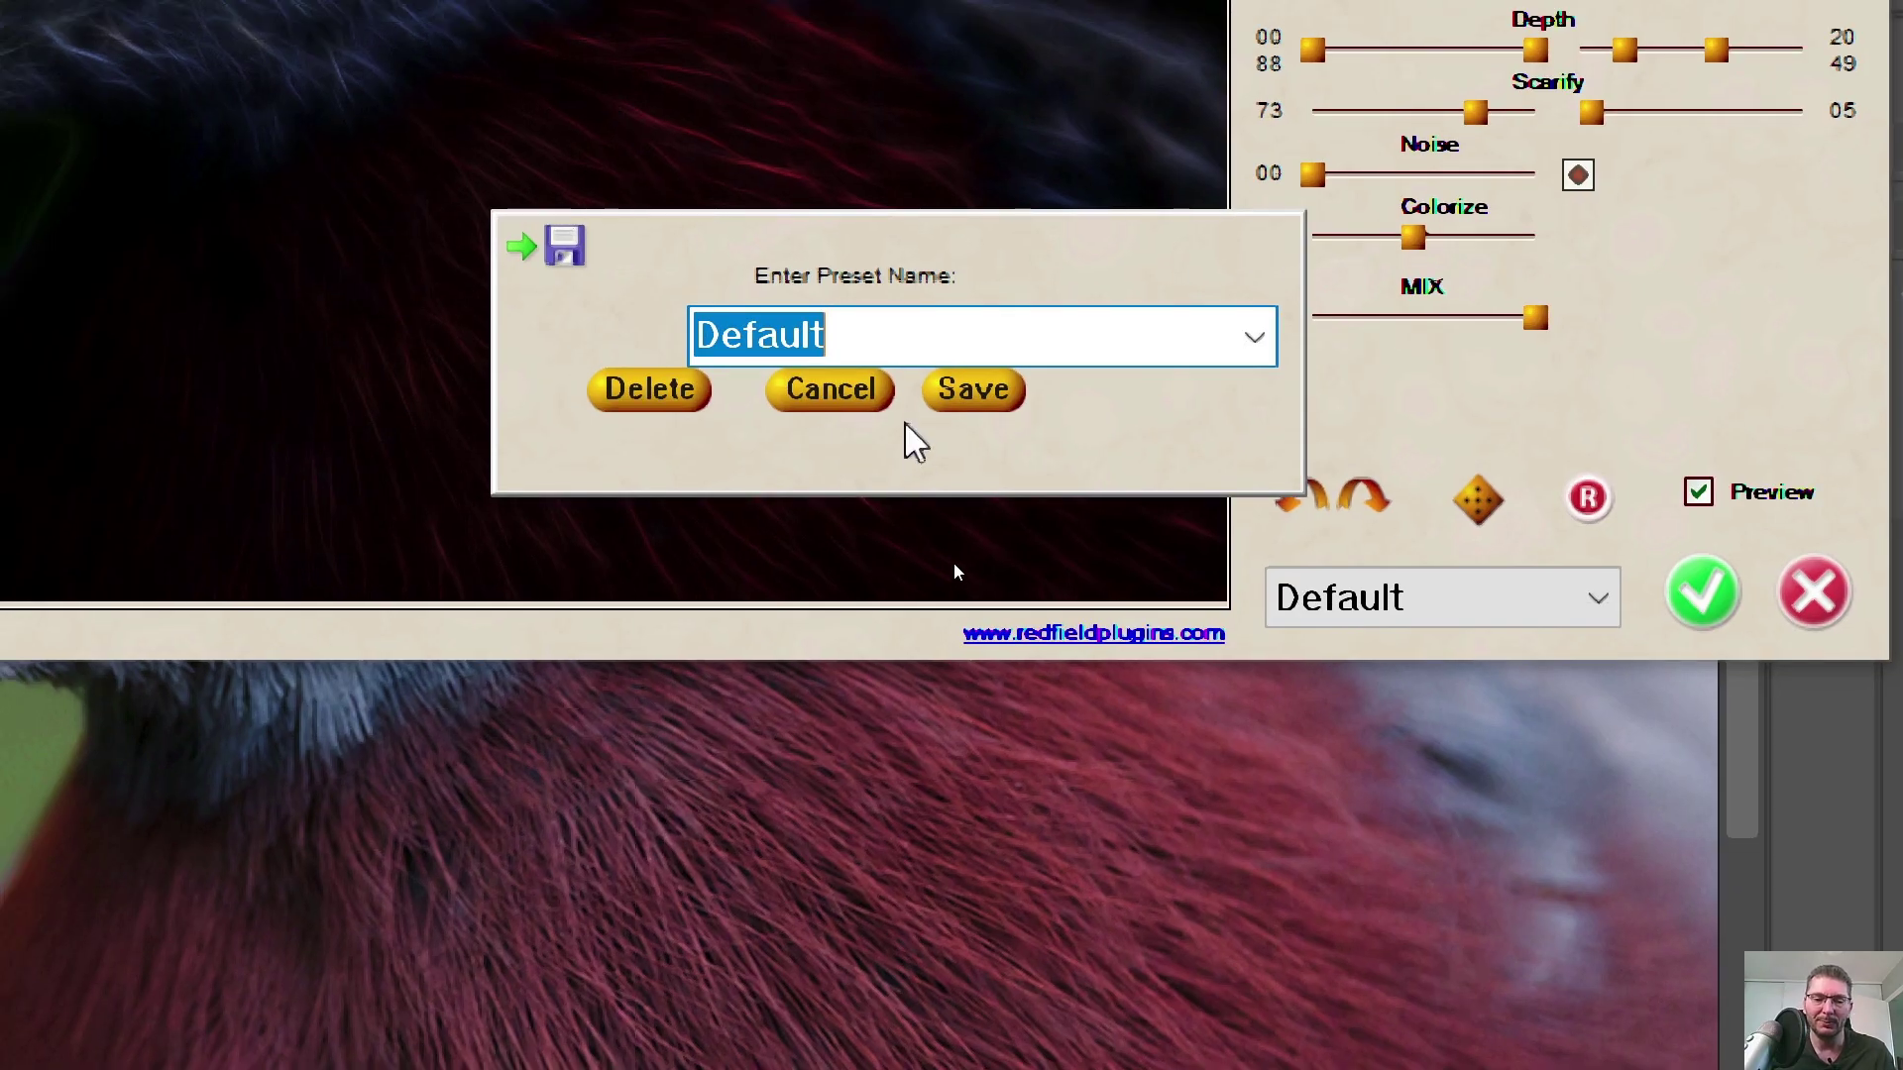
text(Pigeon)
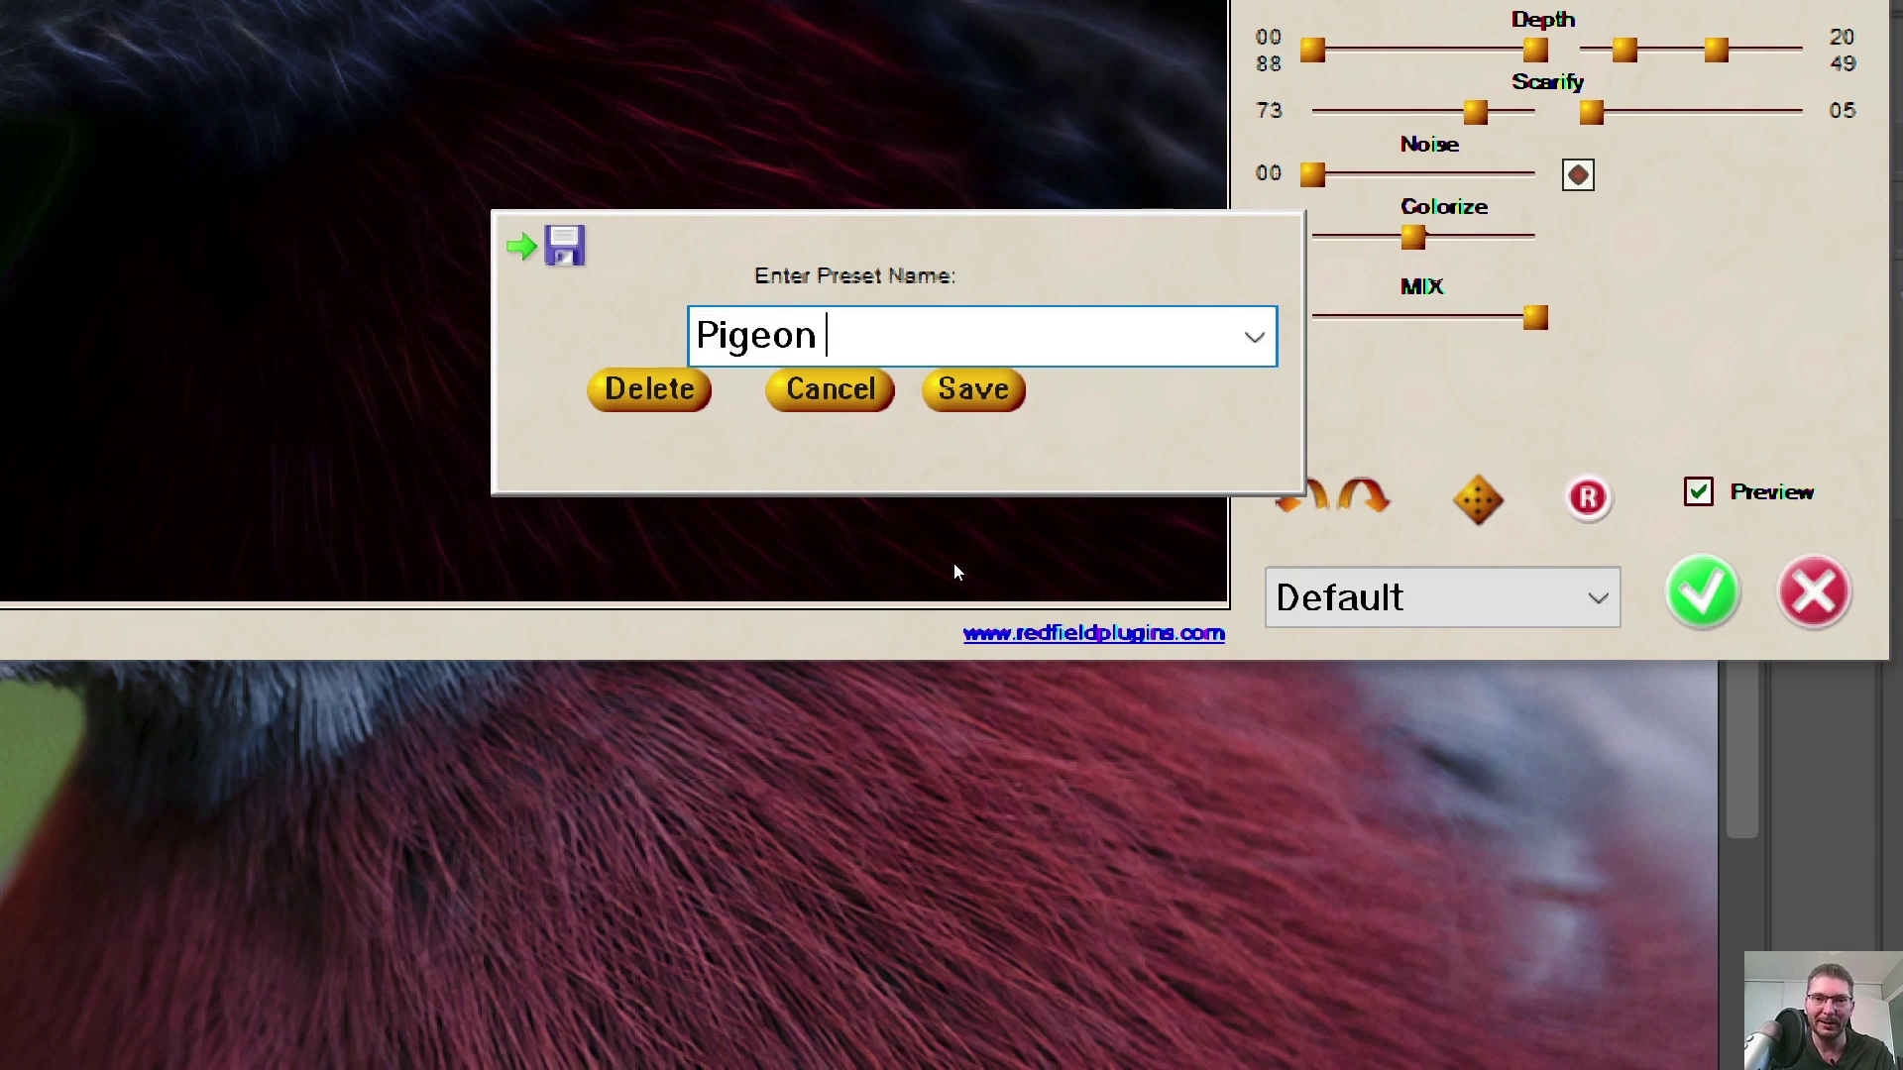
text( Gouria)
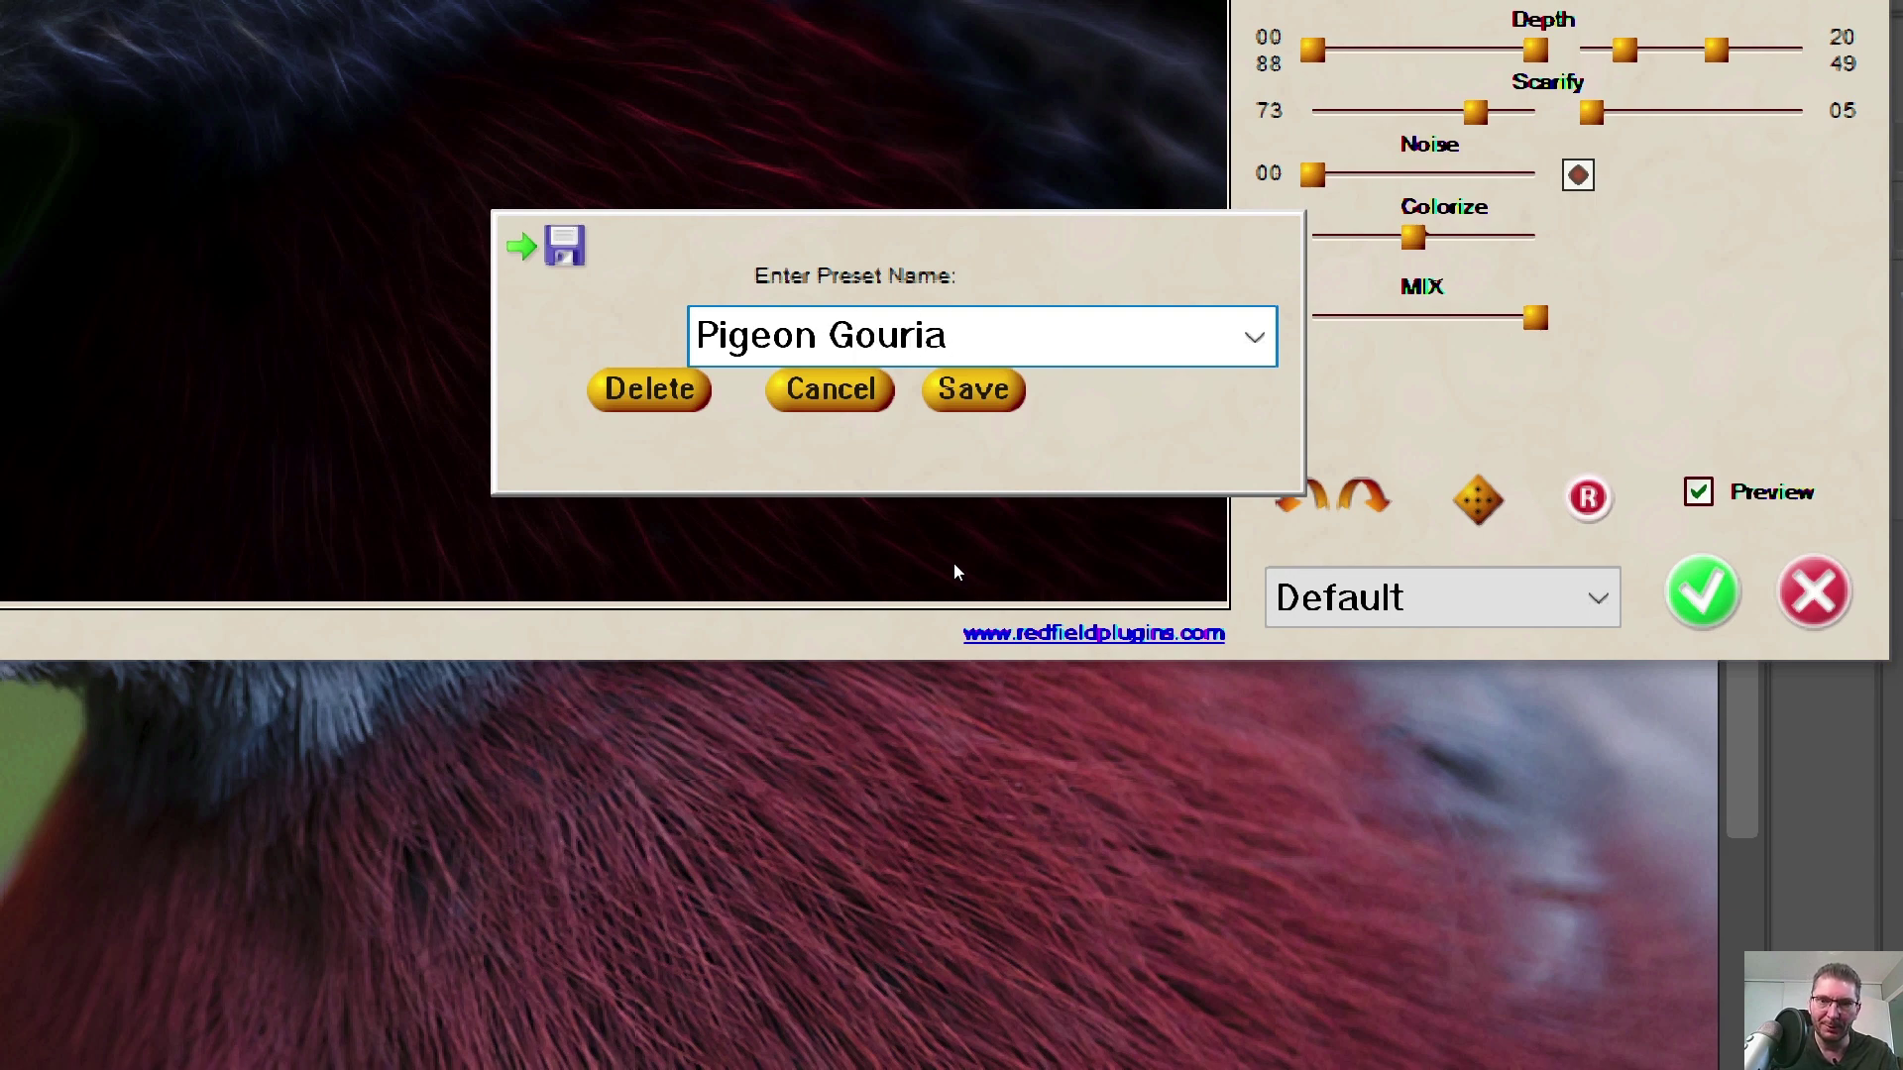
key(Return)
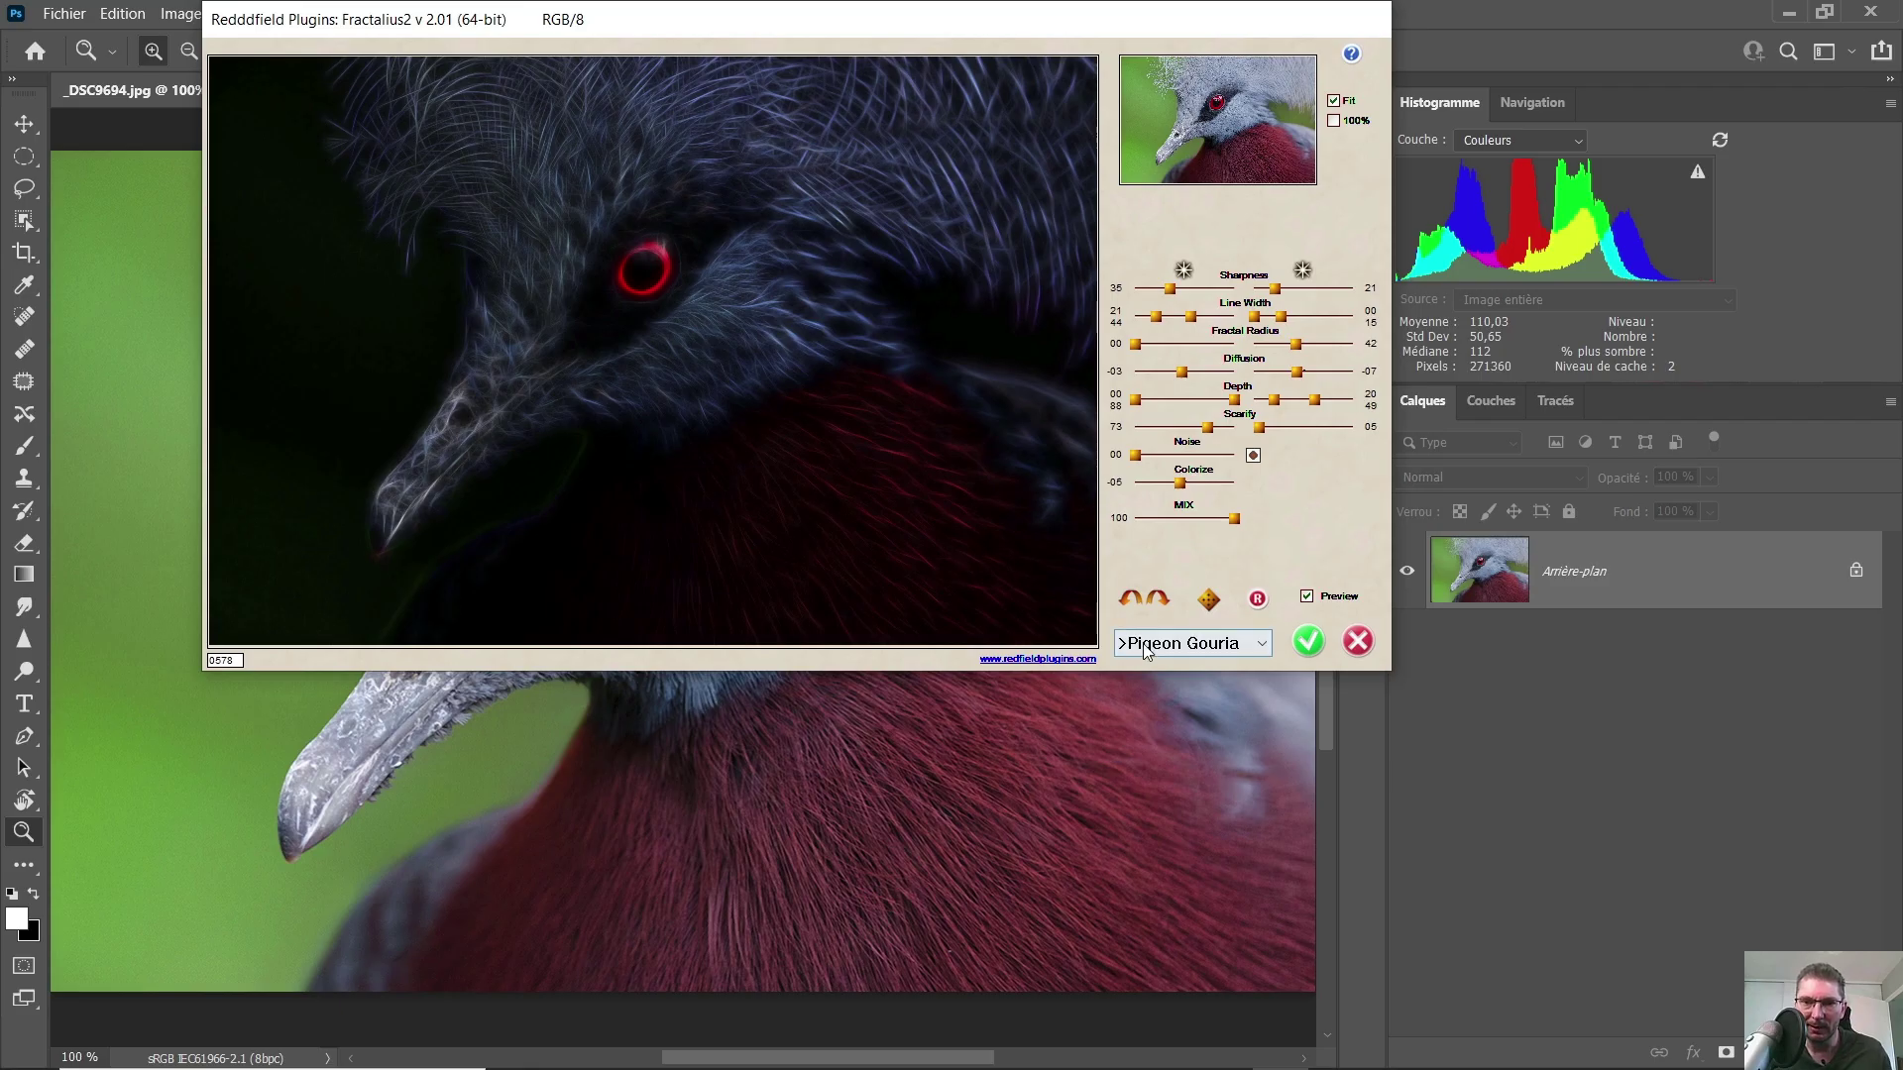
- Load the Fractalius pigeon preset for comparison and switch back to the Pigeon Gouria preset
click(1208, 651)
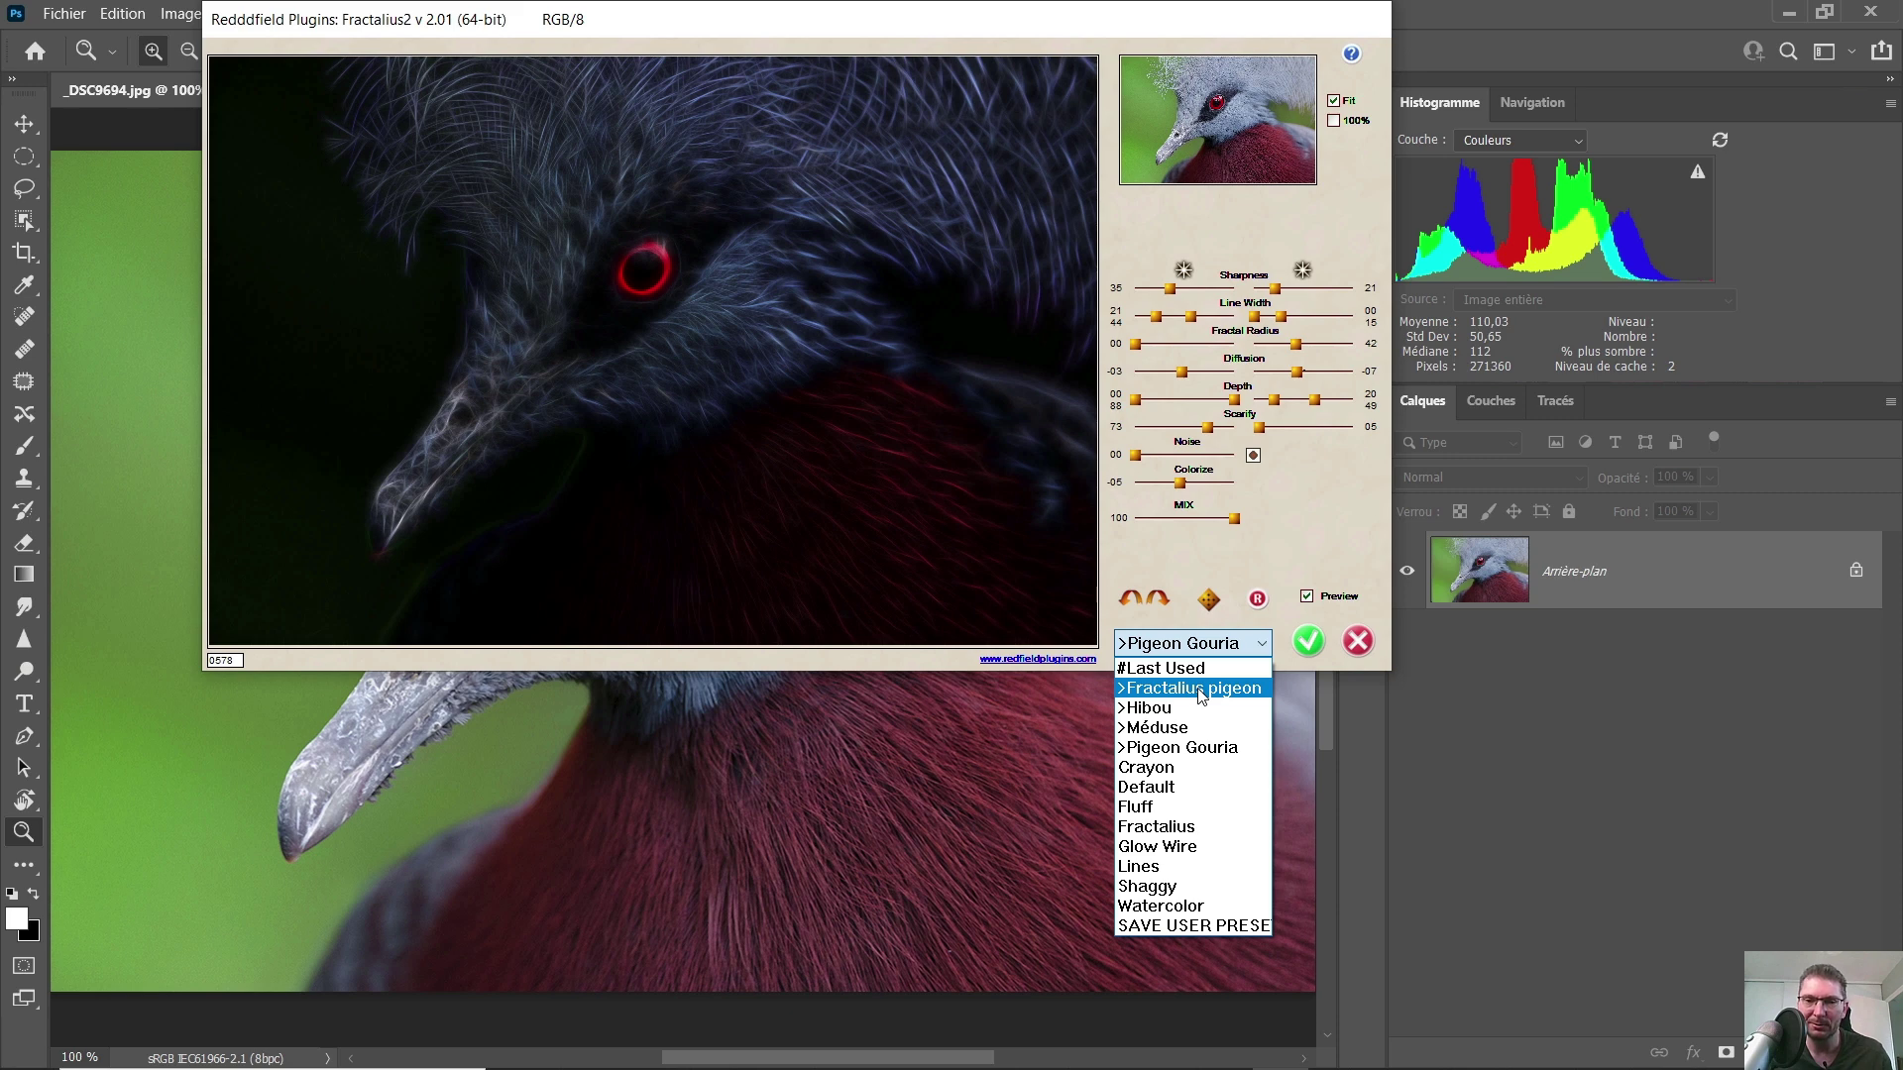
click(1195, 690)
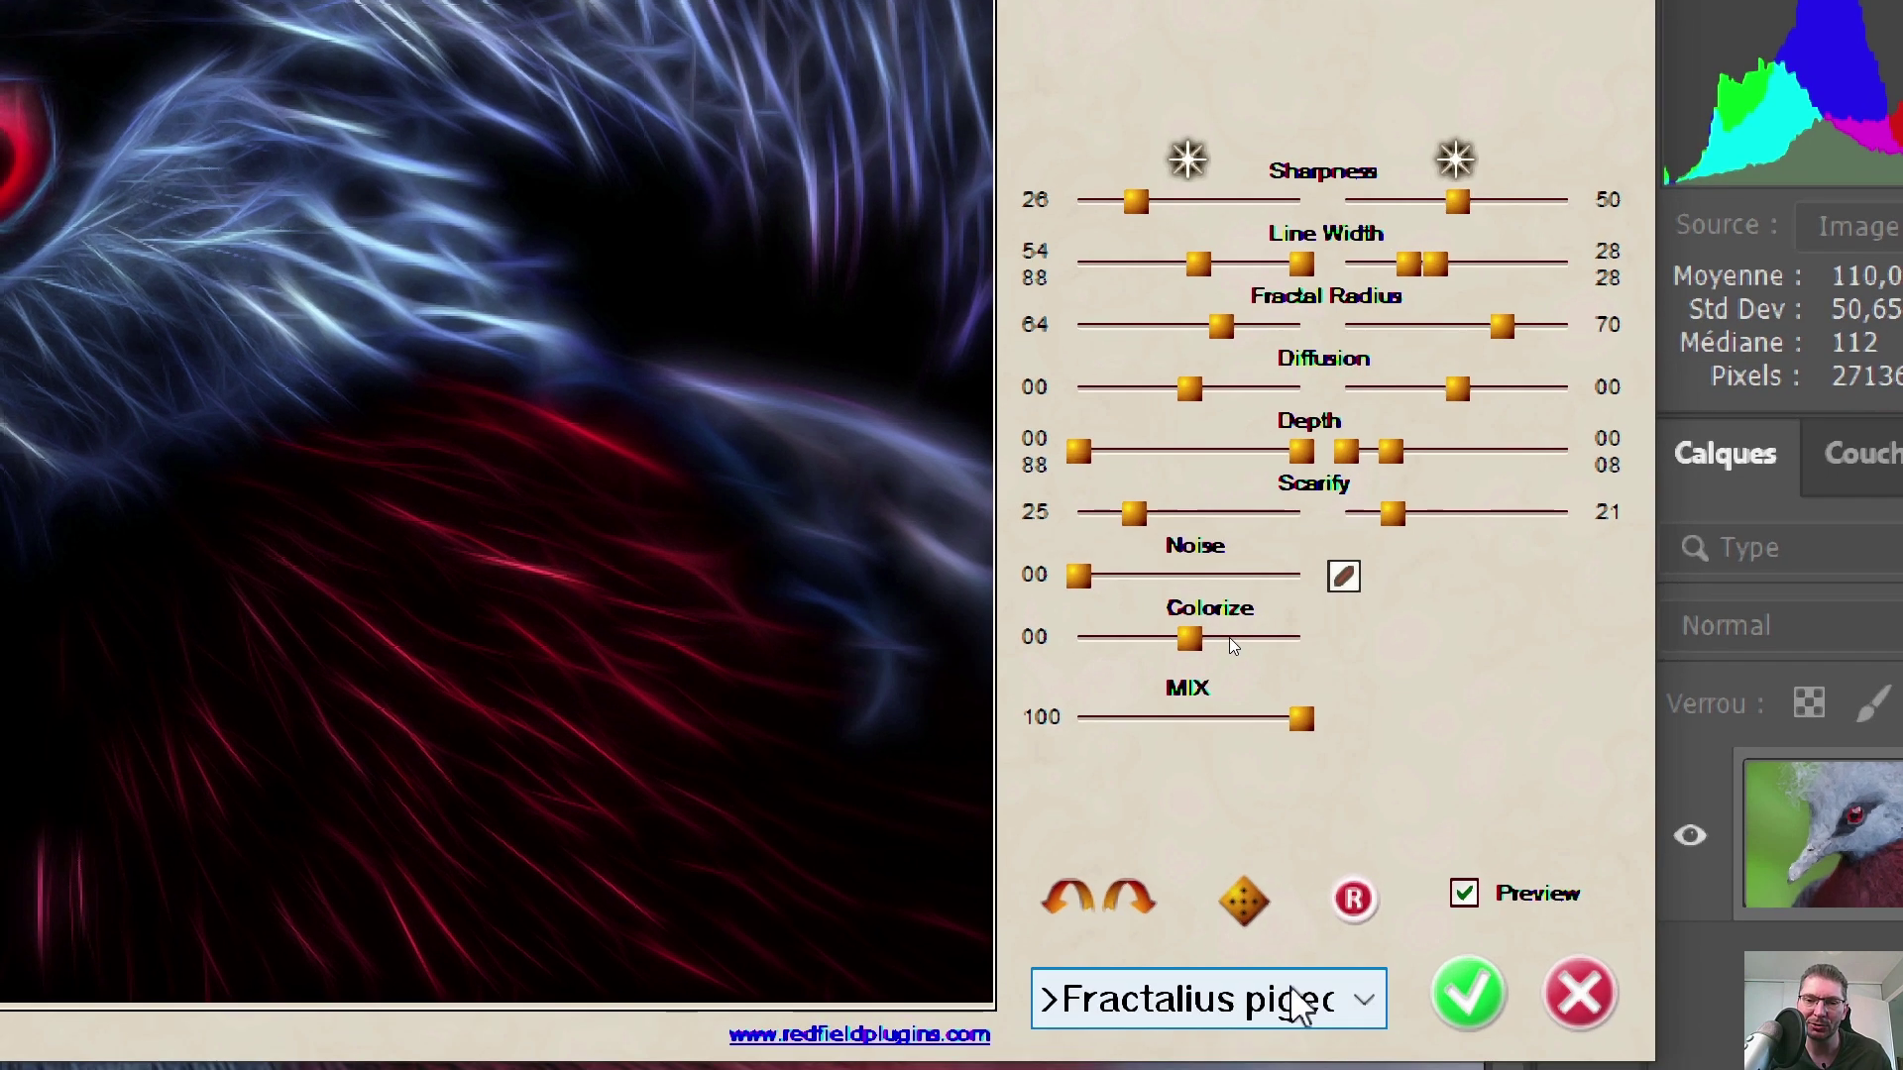
click(1284, 1064)
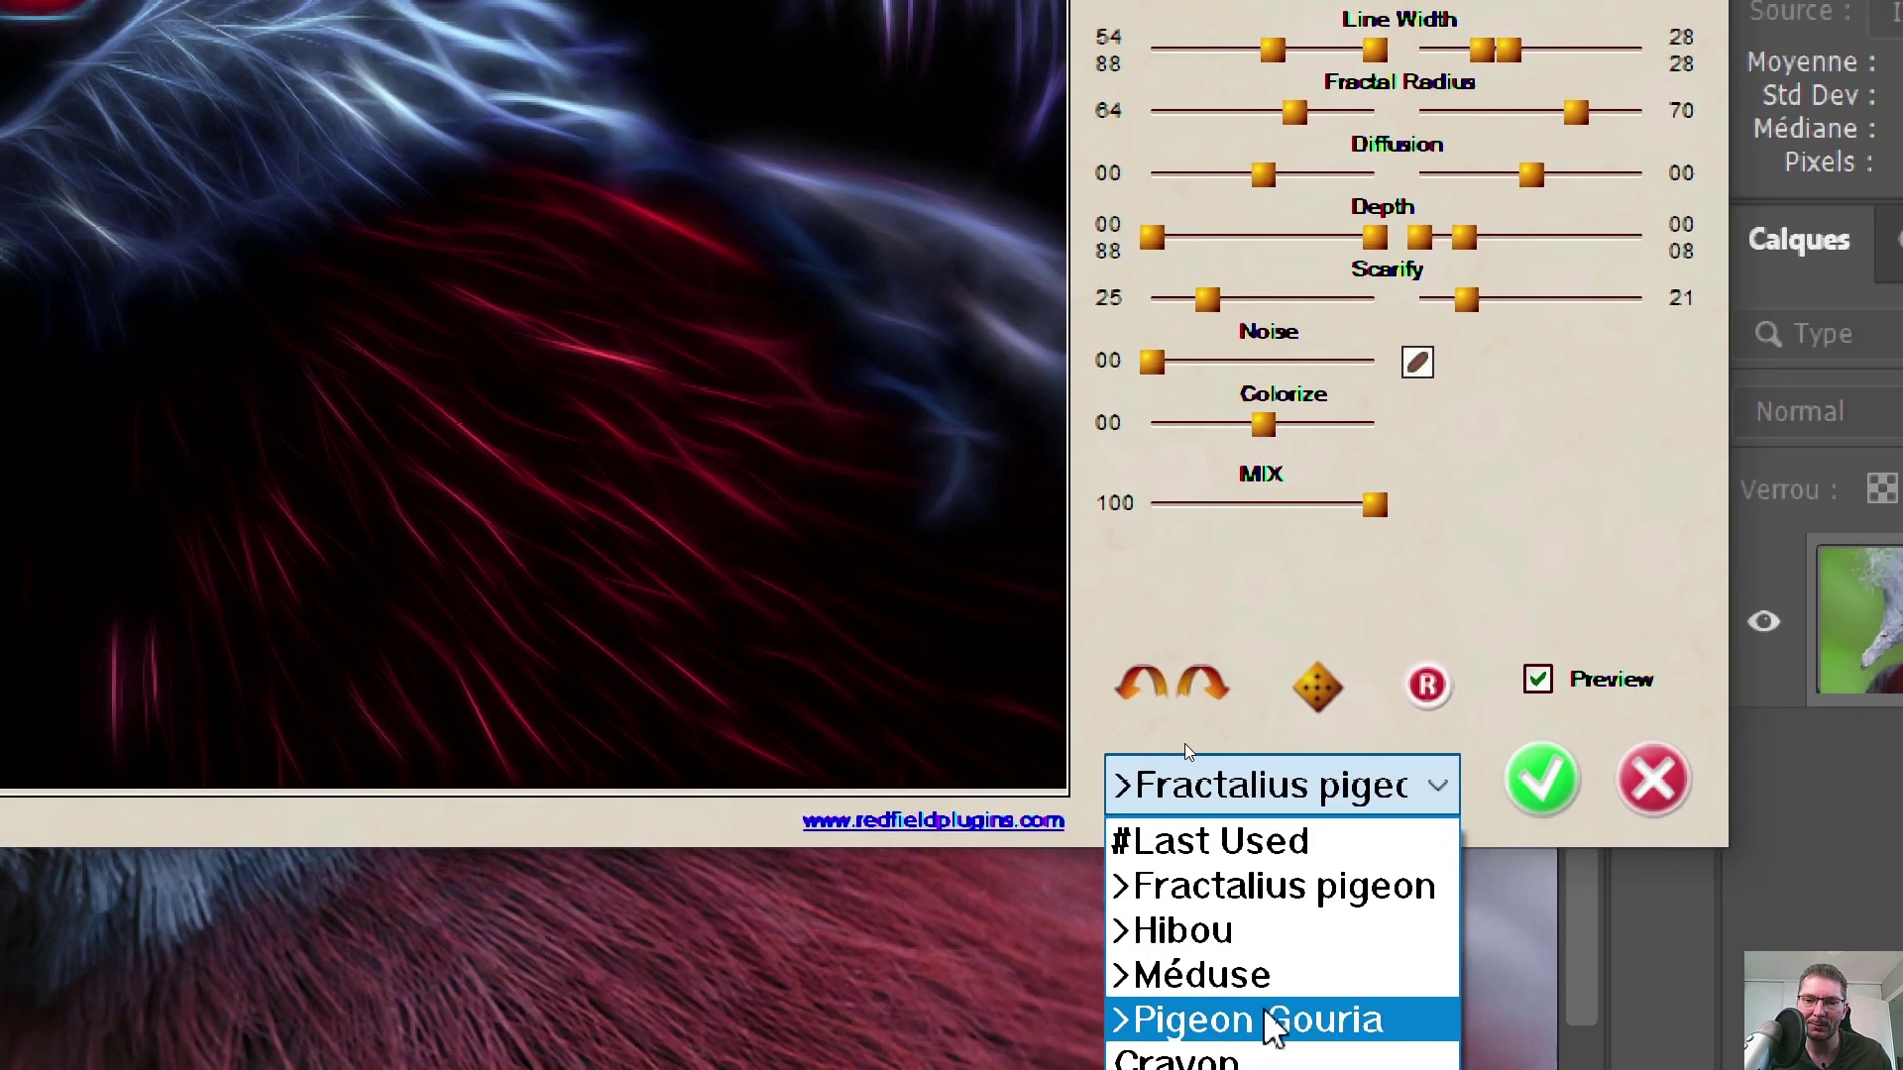
click(1265, 1021)
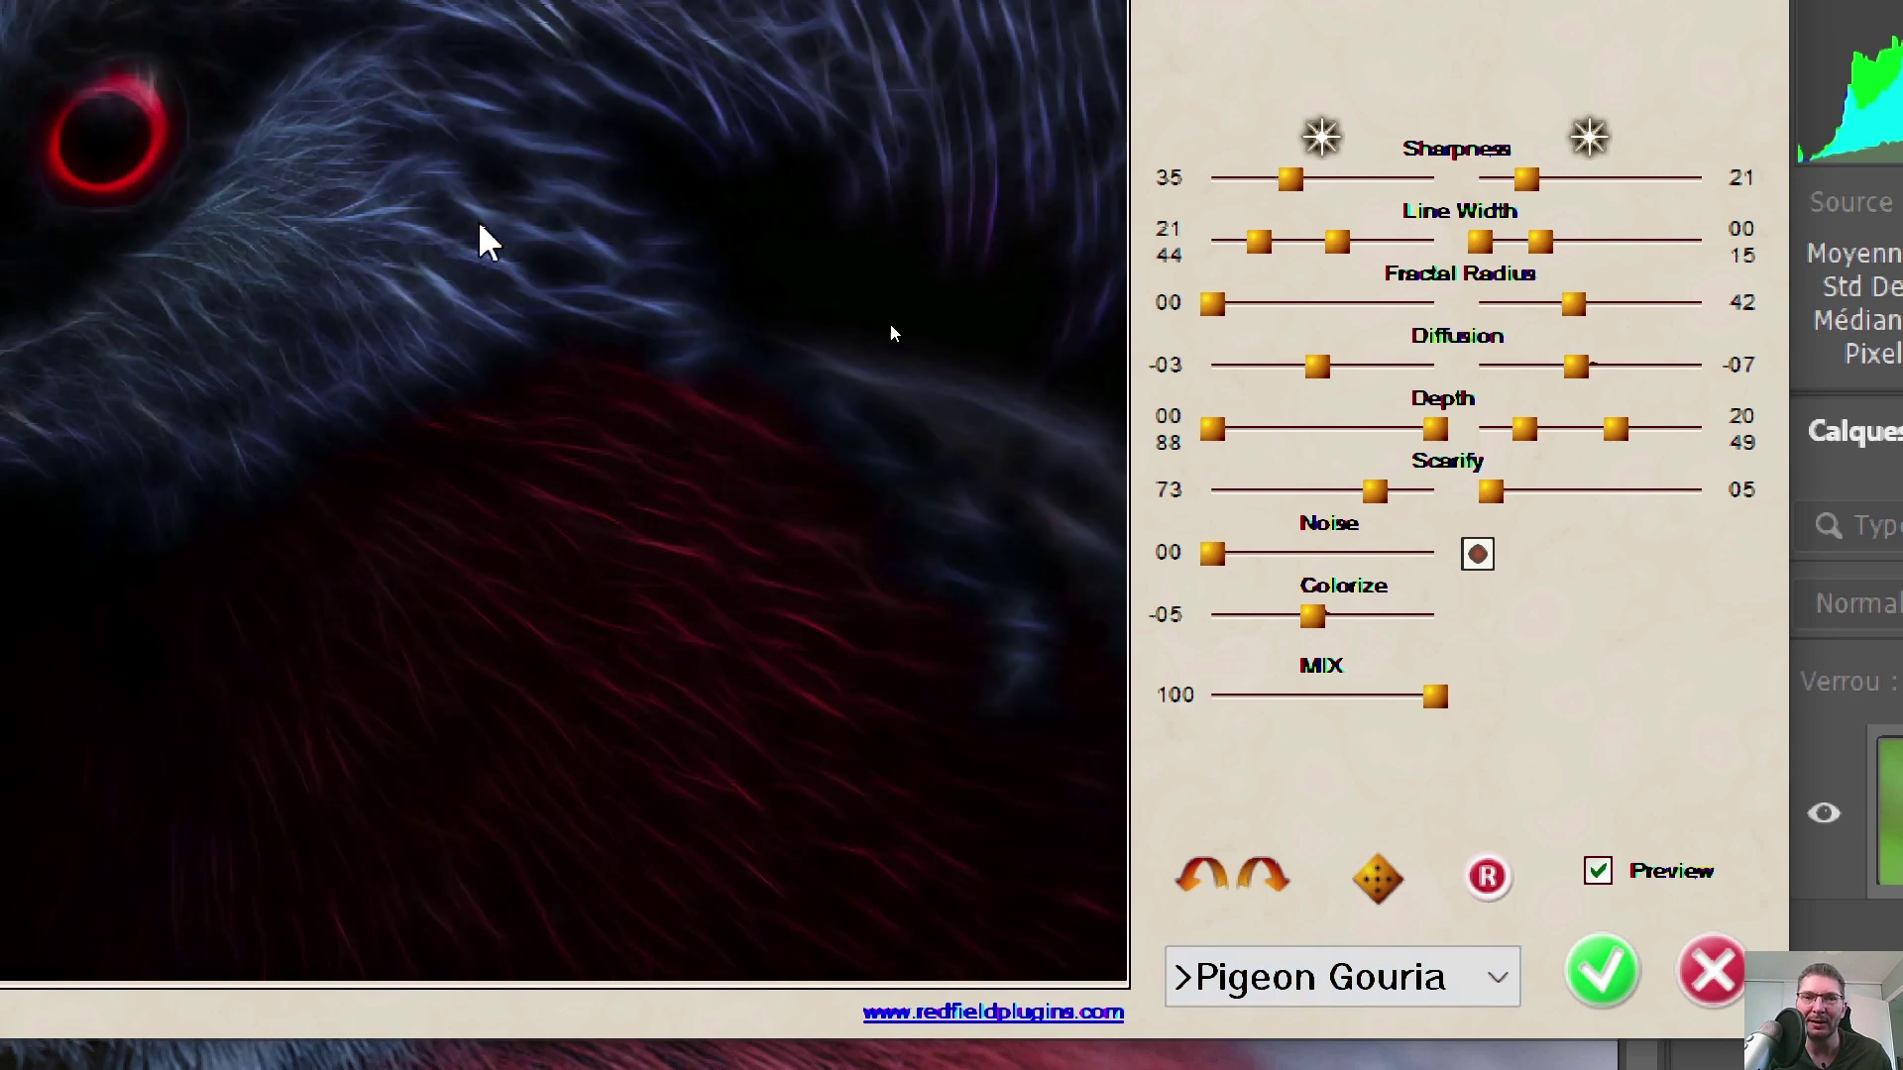
- Try Line Width ranges of 54 to 73 and 49 to 68, and load the Fractalius pigeon preset
drag(1318, 240, 1394, 241)
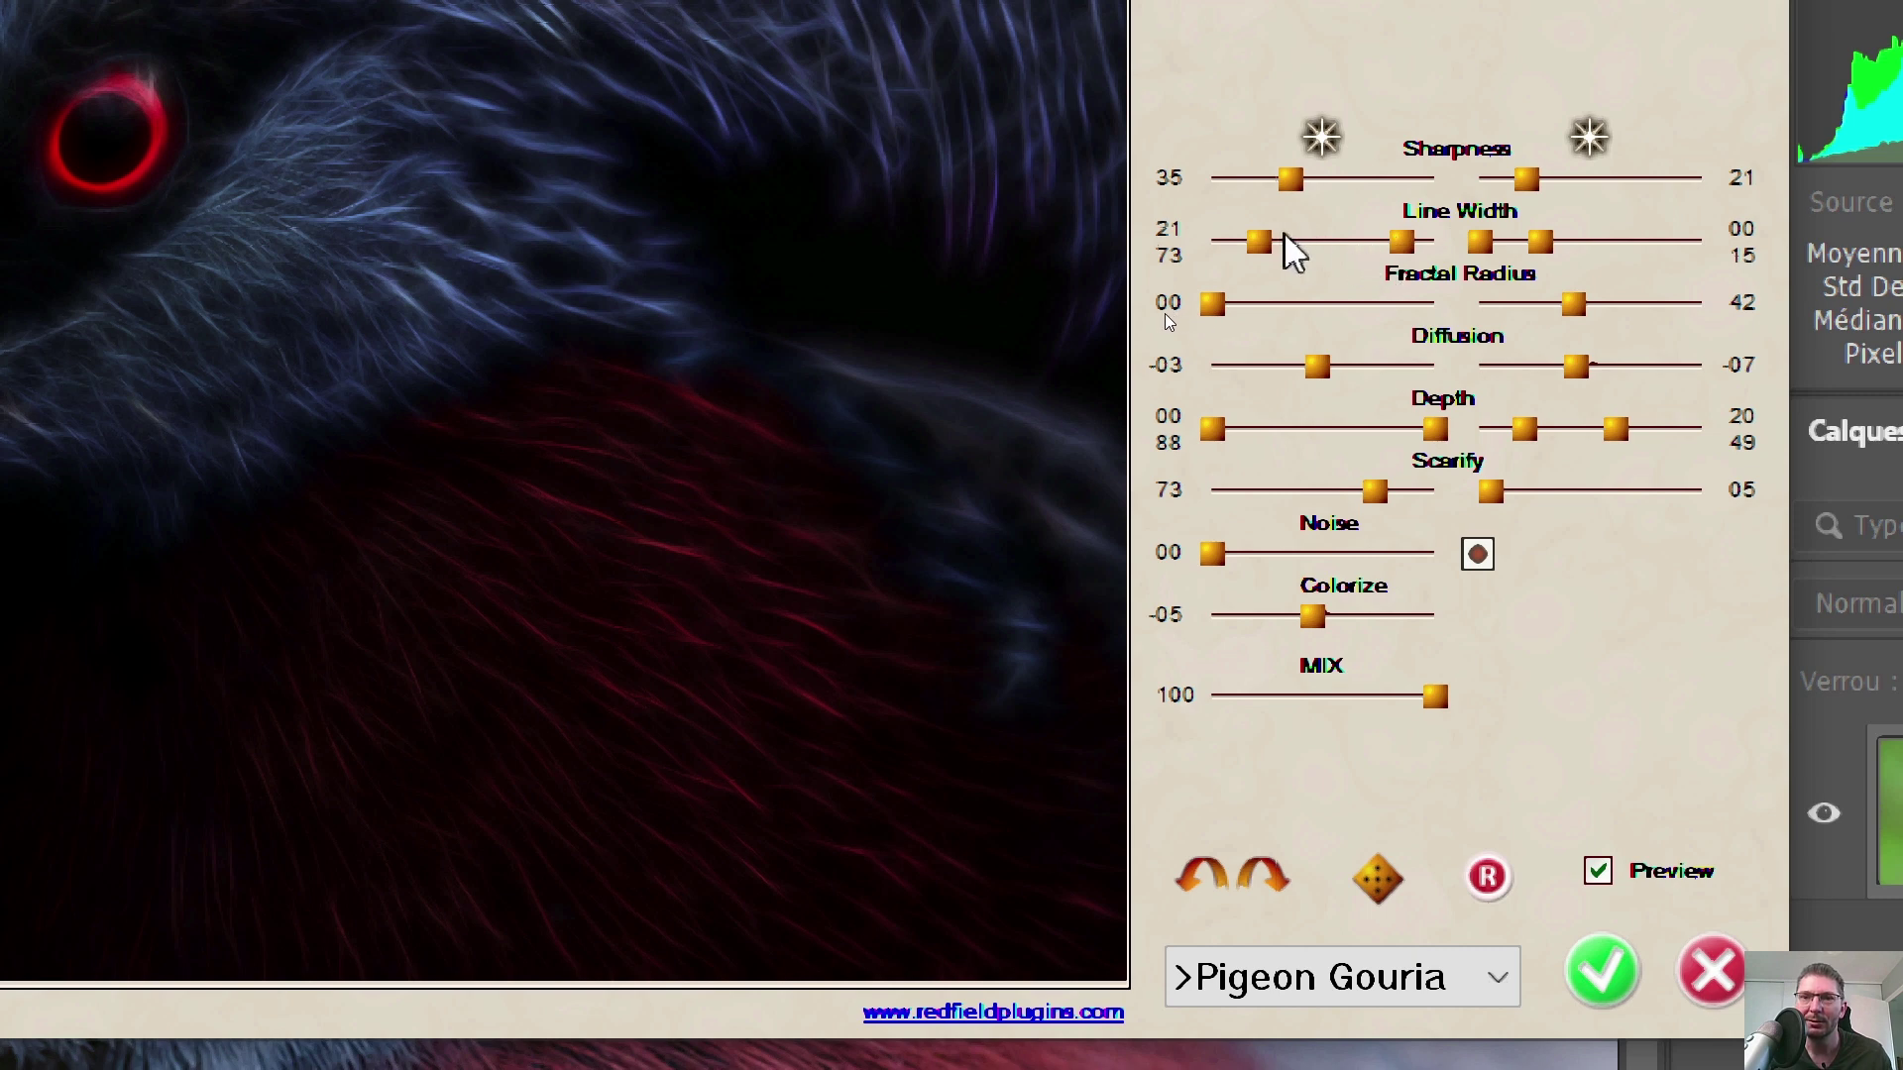
drag(1268, 243, 1345, 244)
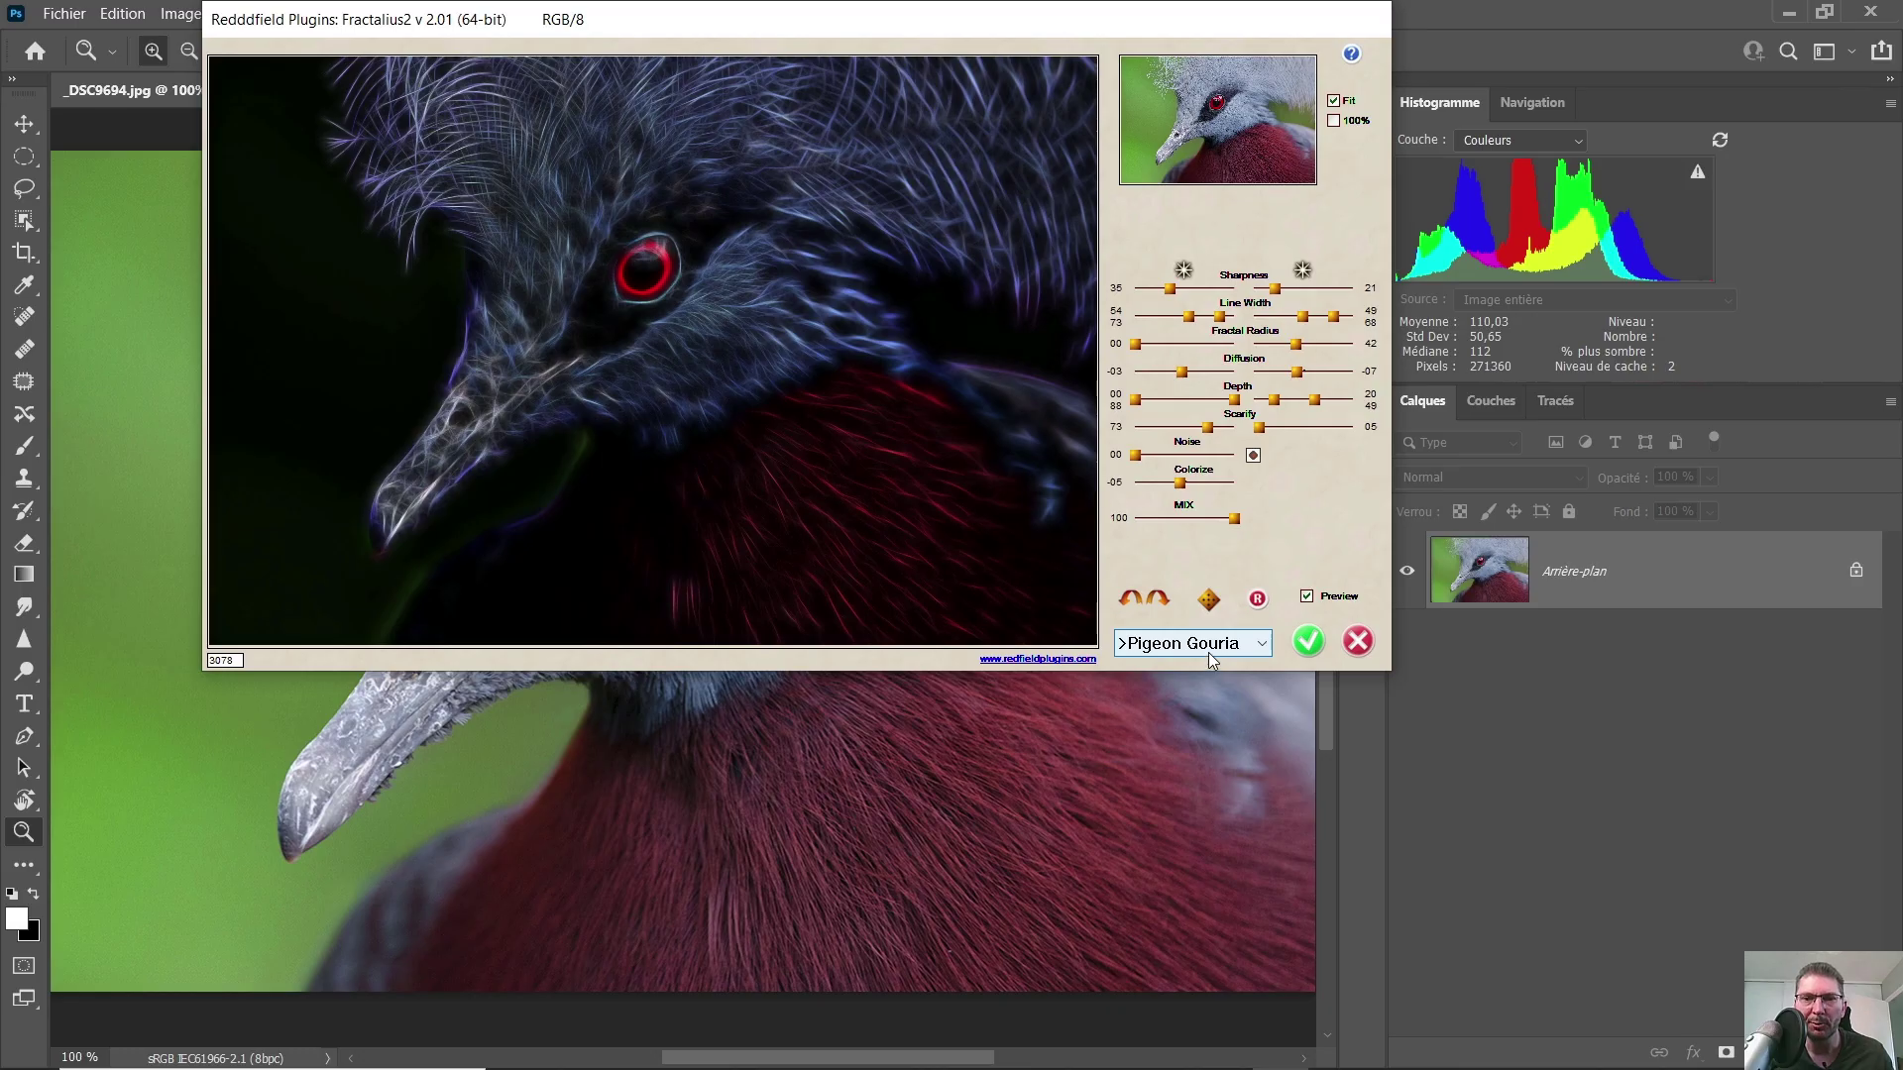
click(1208, 652)
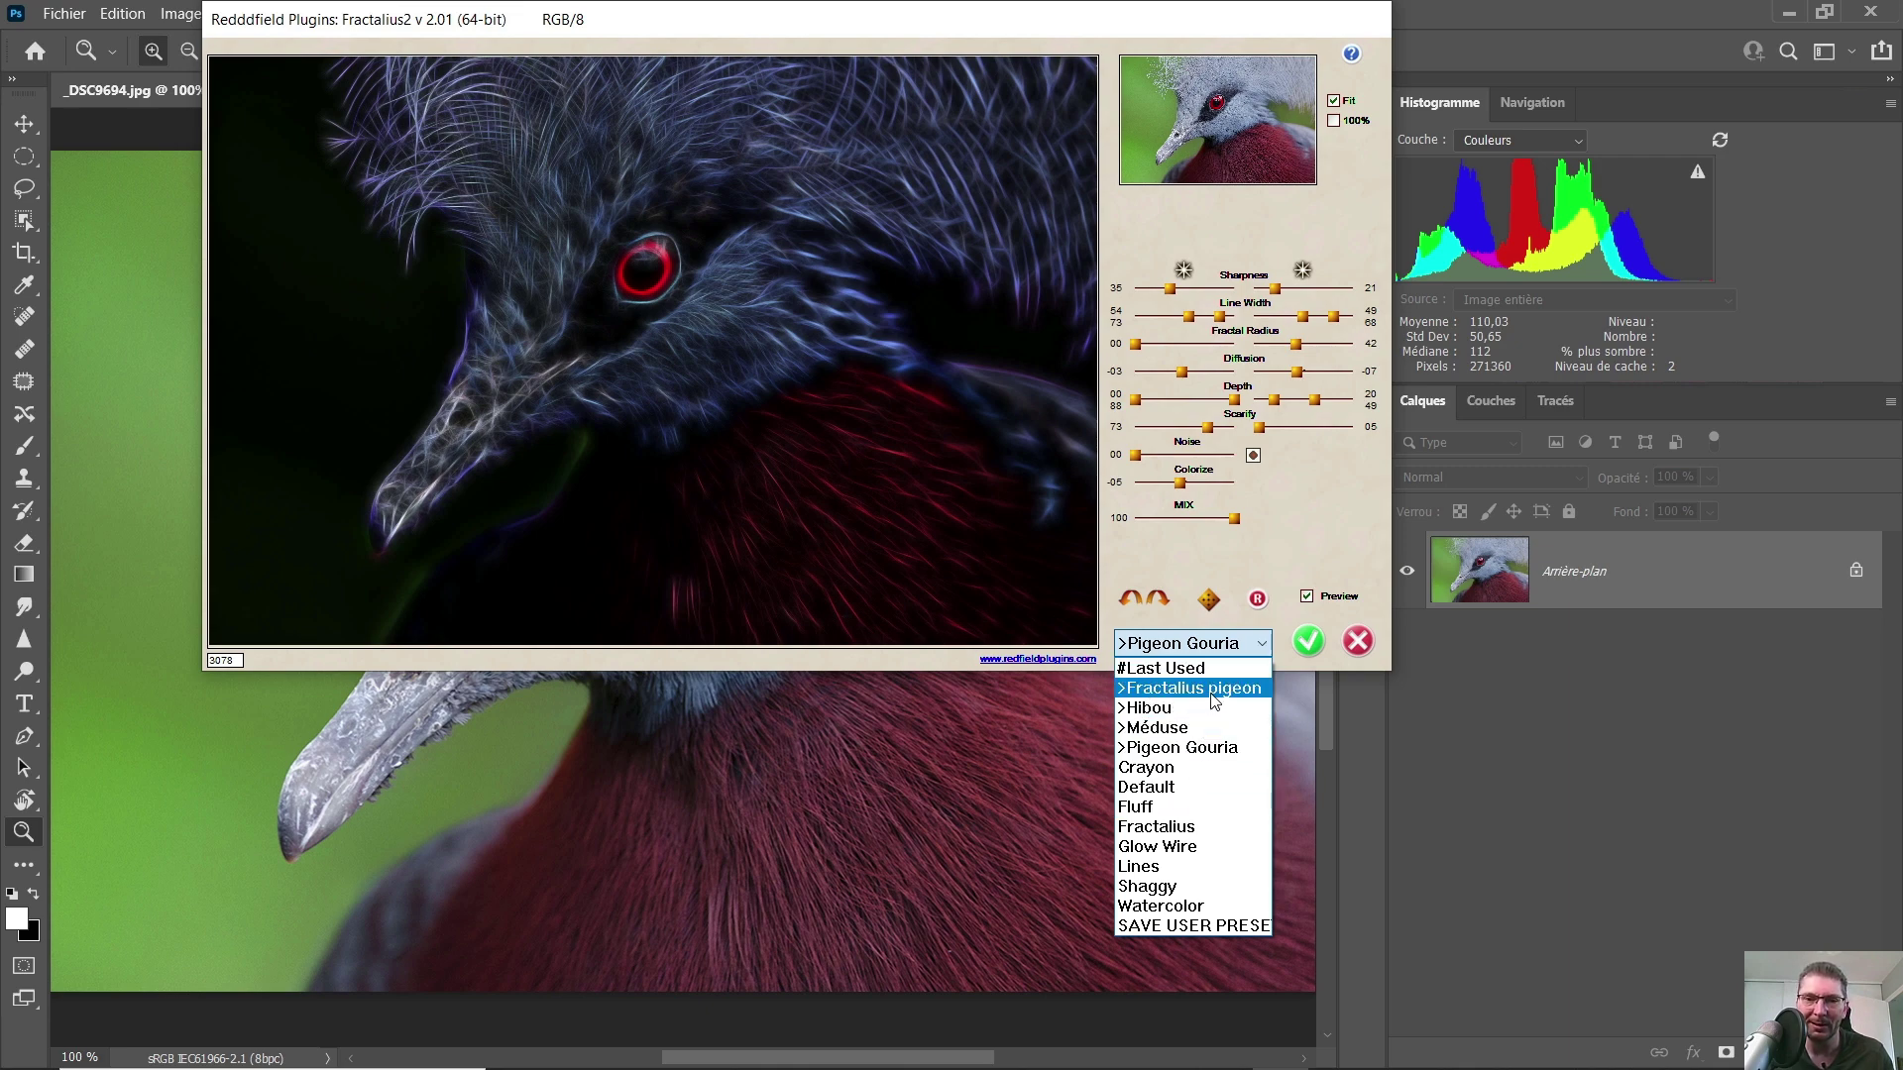
click(1213, 688)
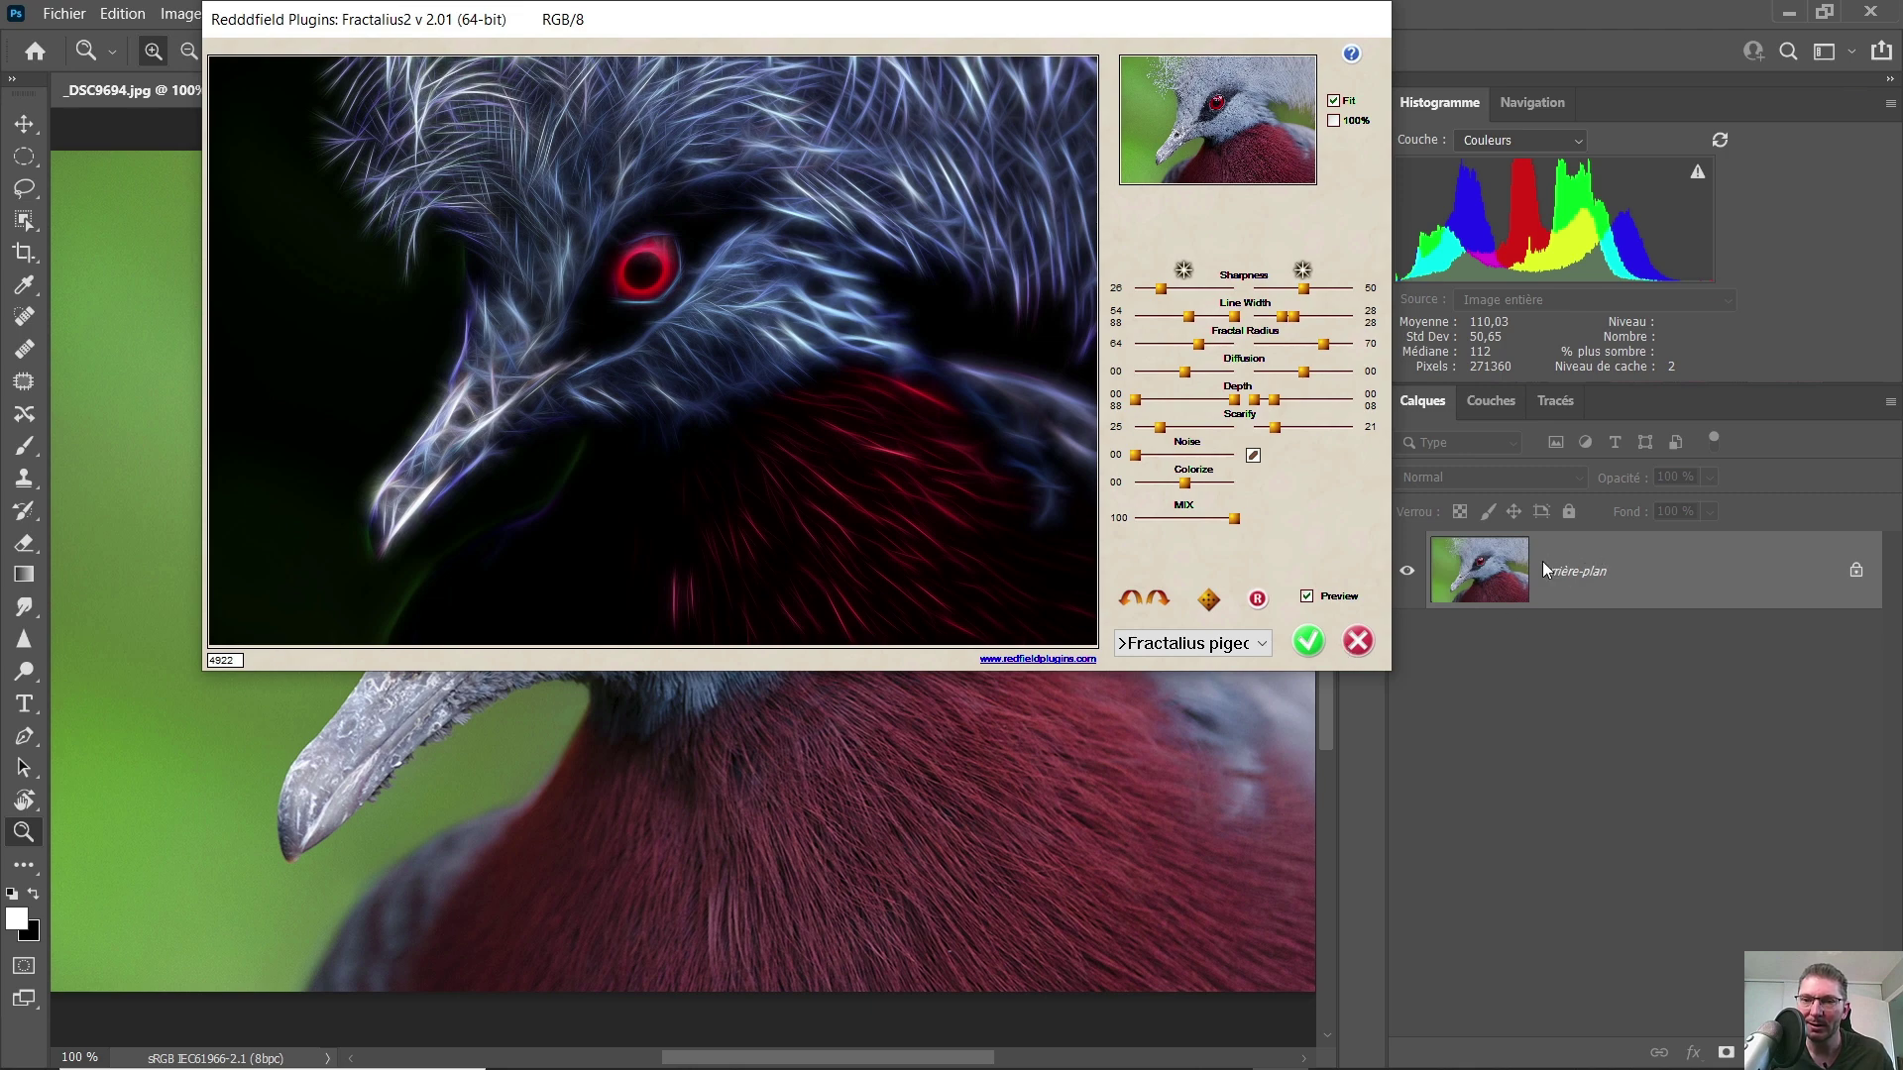
- Close the Fractalius filter without applying it and duplicate the Arrière-plan layer
click(1359, 640)
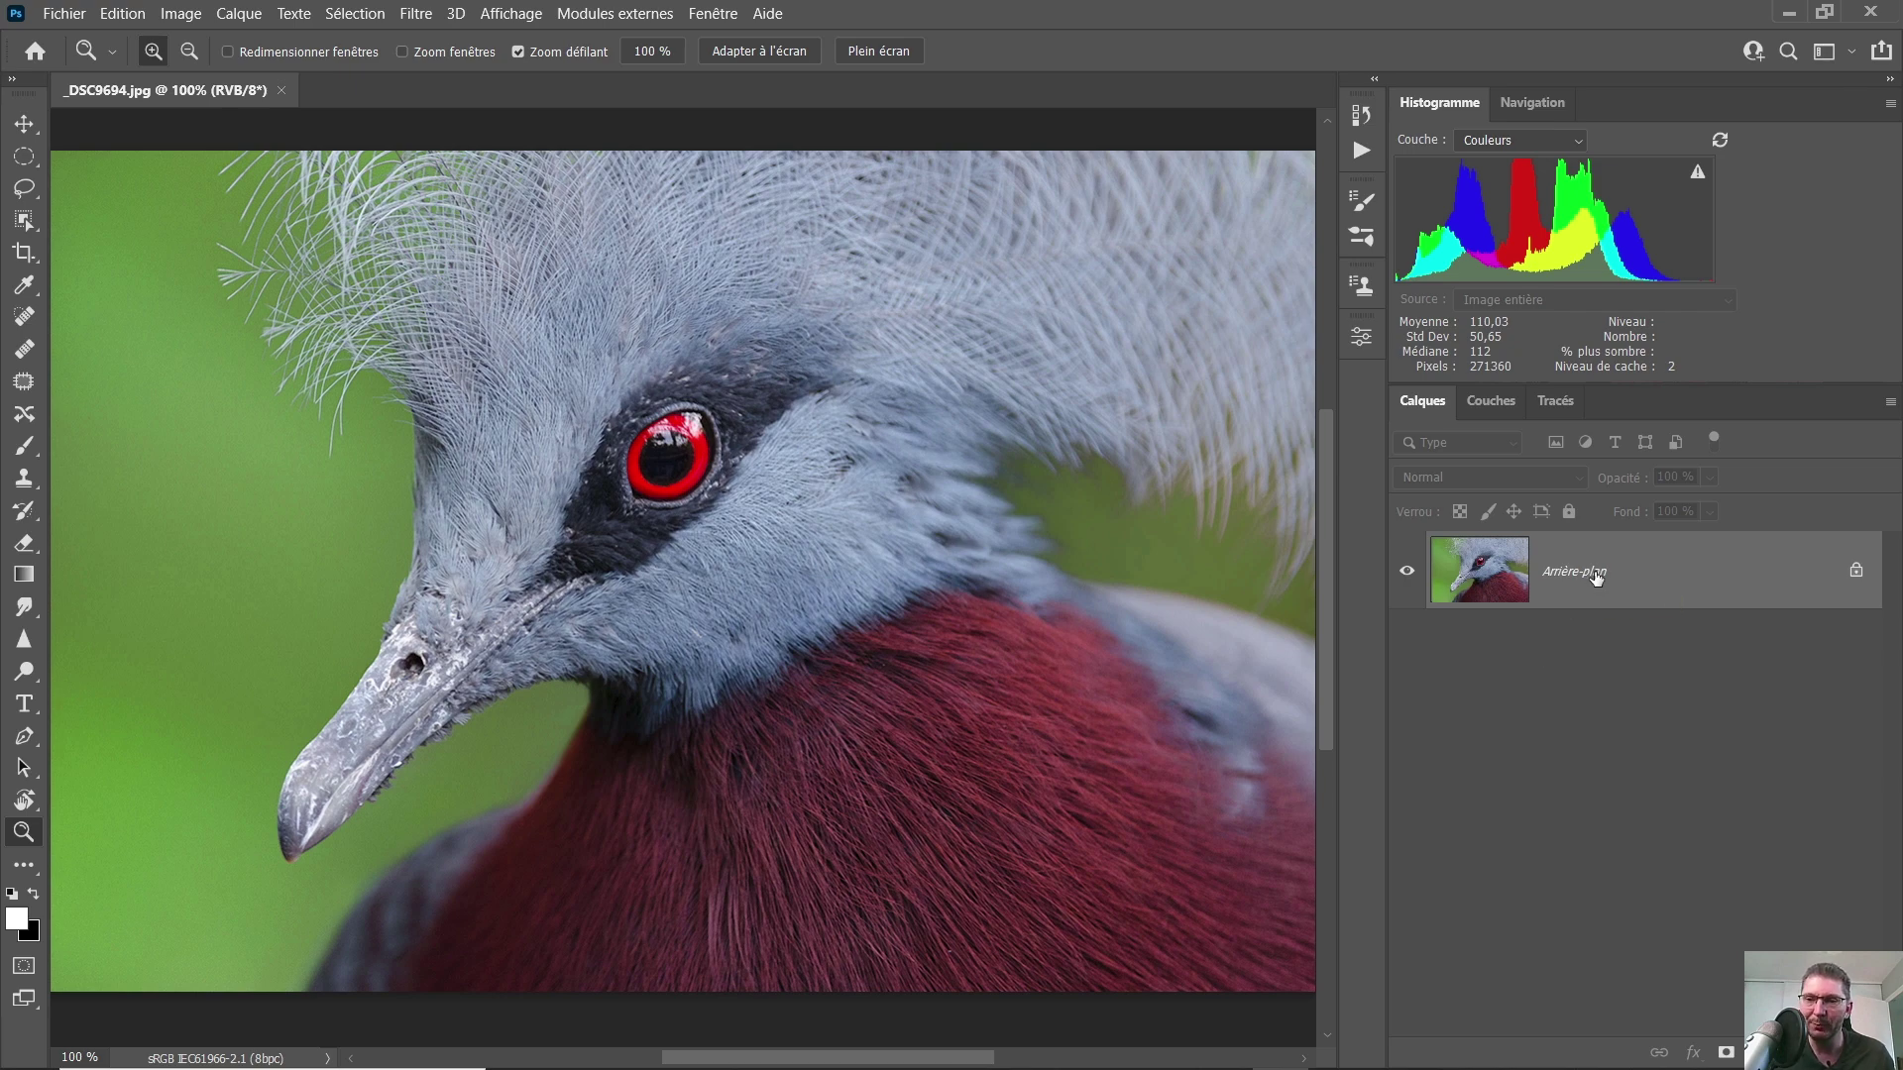
key(ctrl+j)
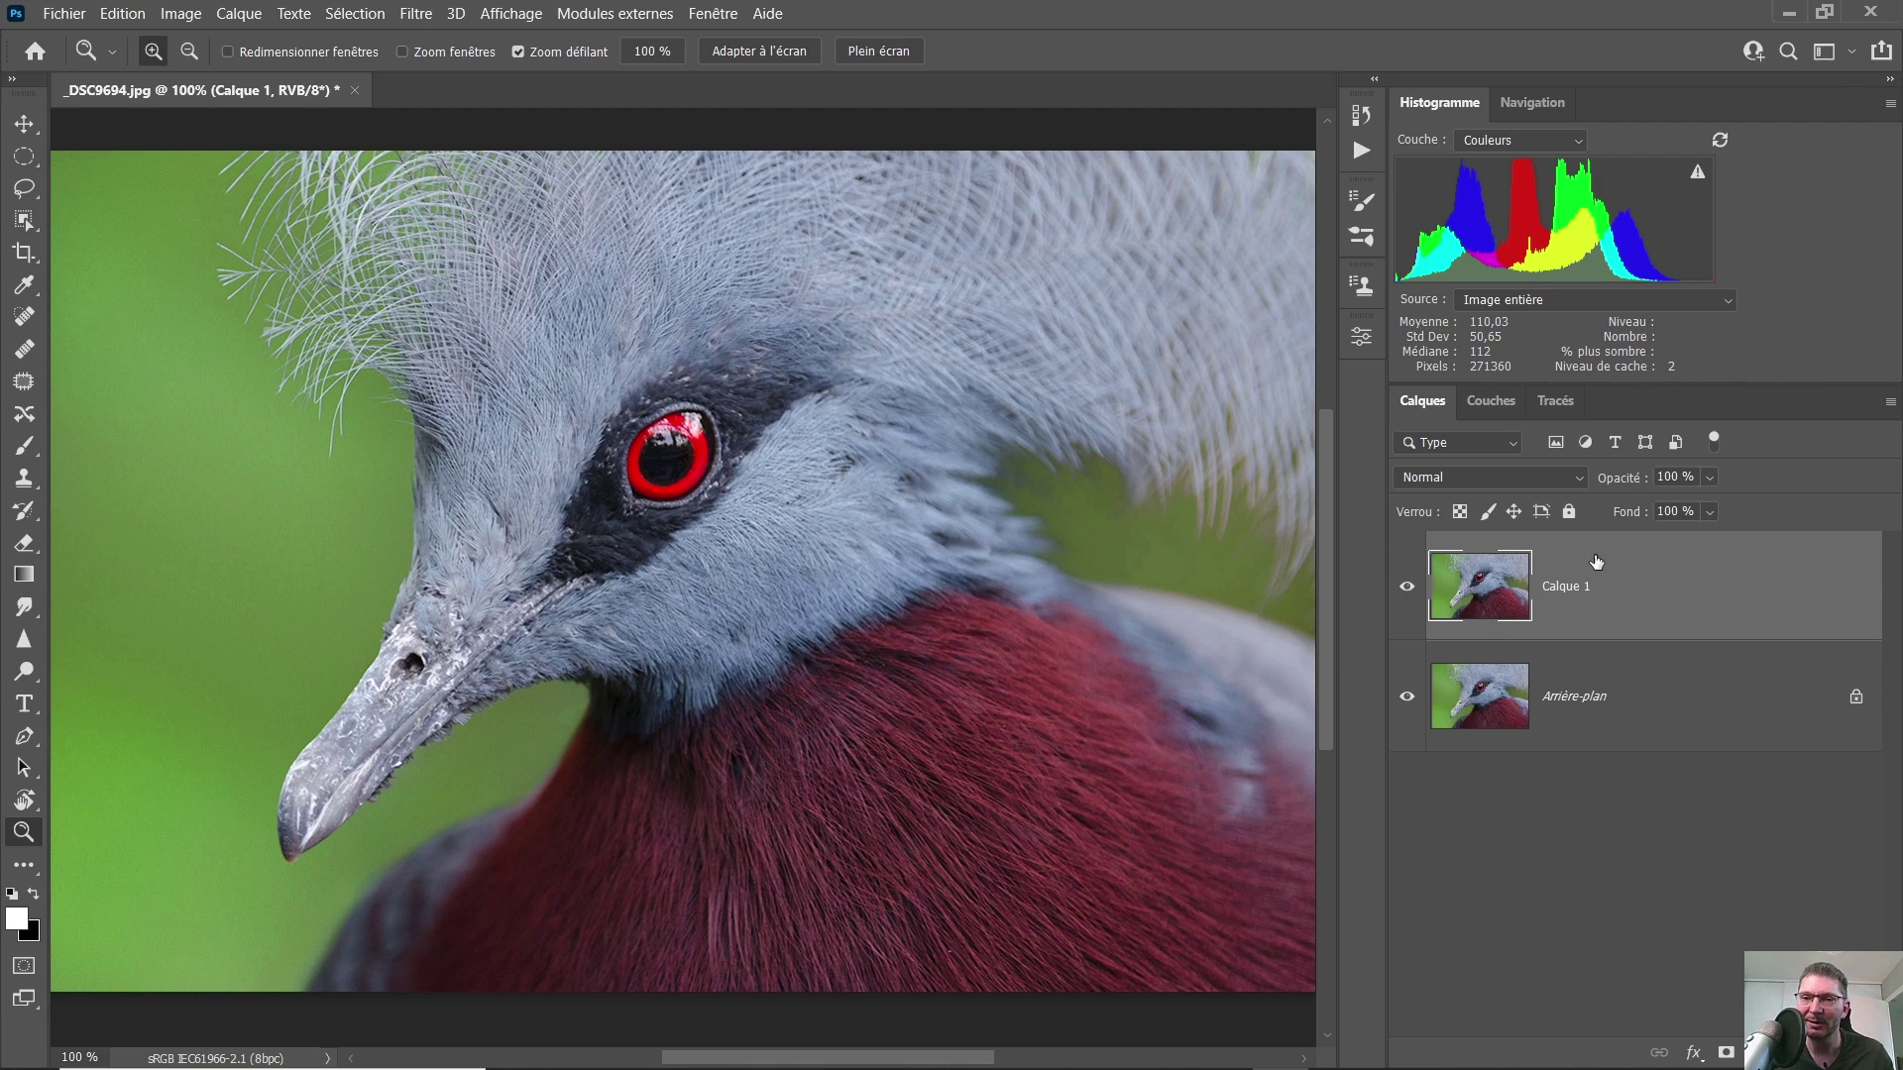
- Convert Calque 1 to a smart object and check whether the Redfield filters are available for it
click(415, 13)
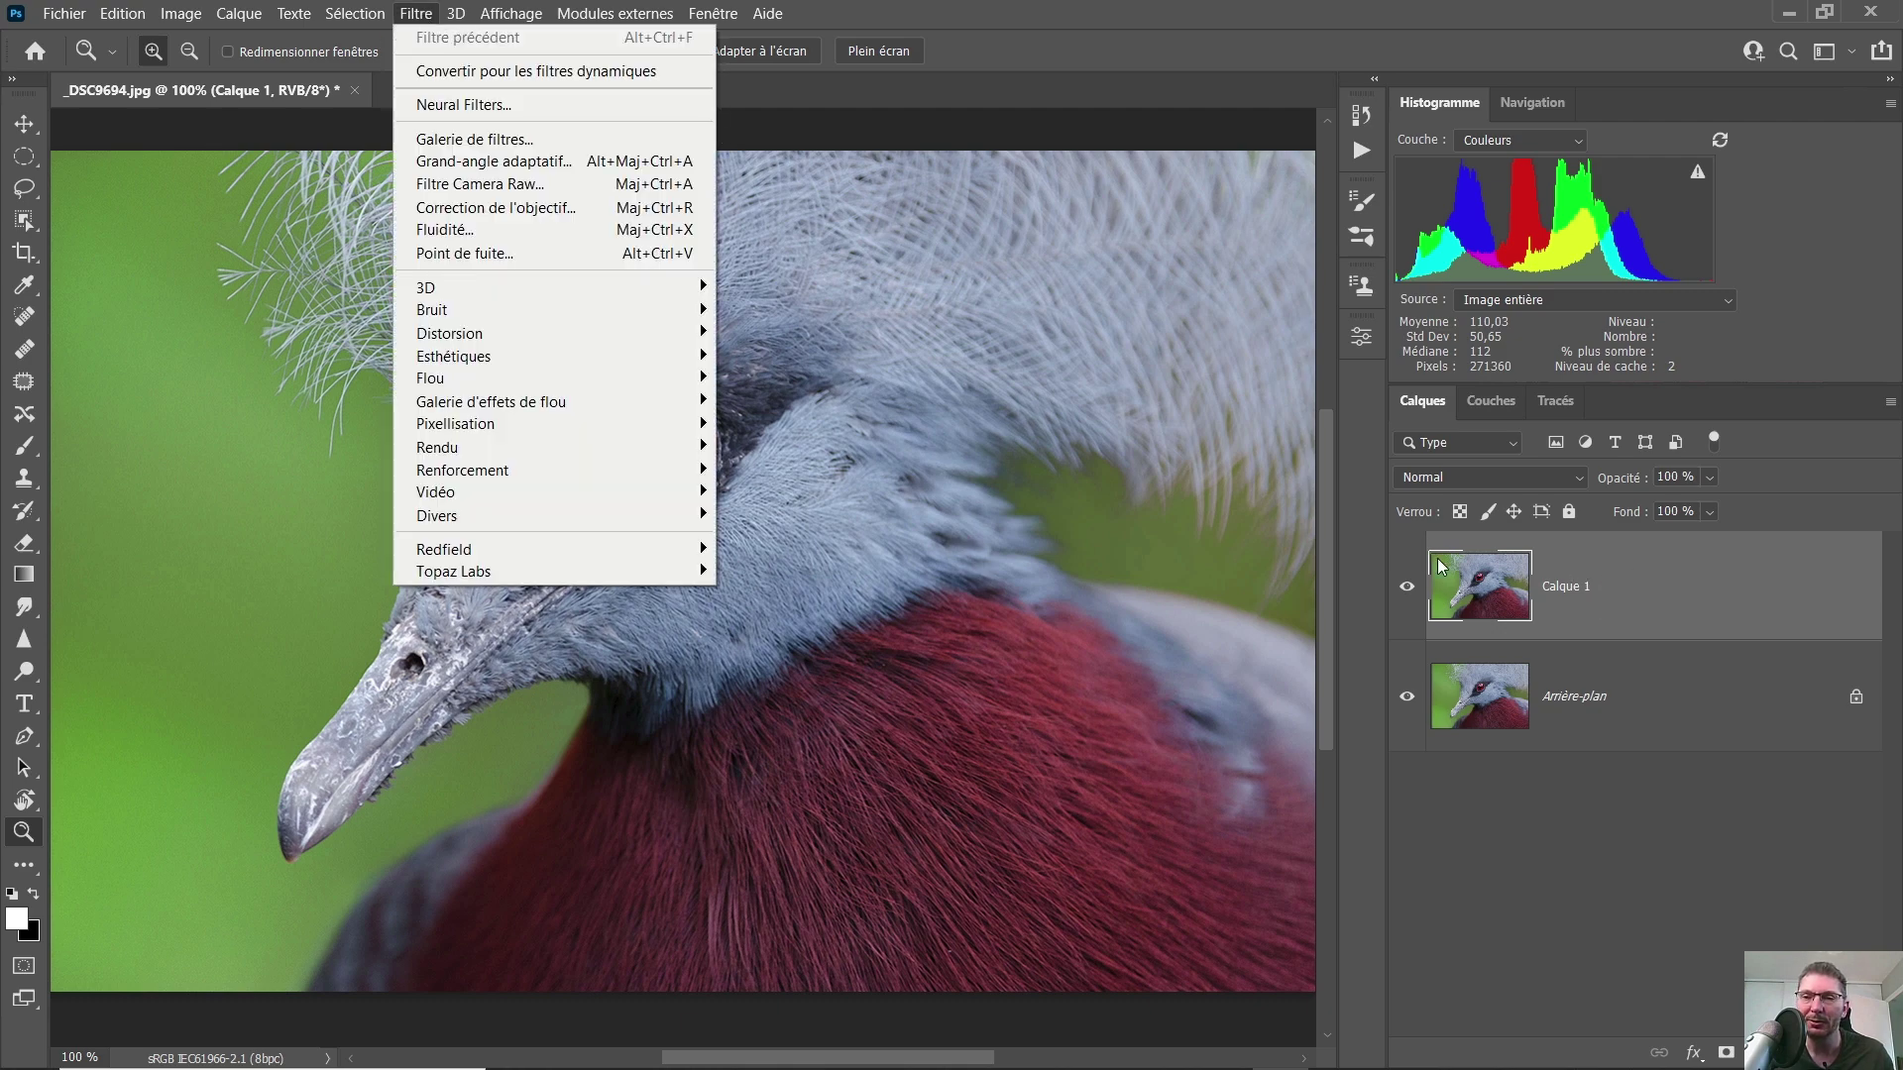
click(1625, 602)
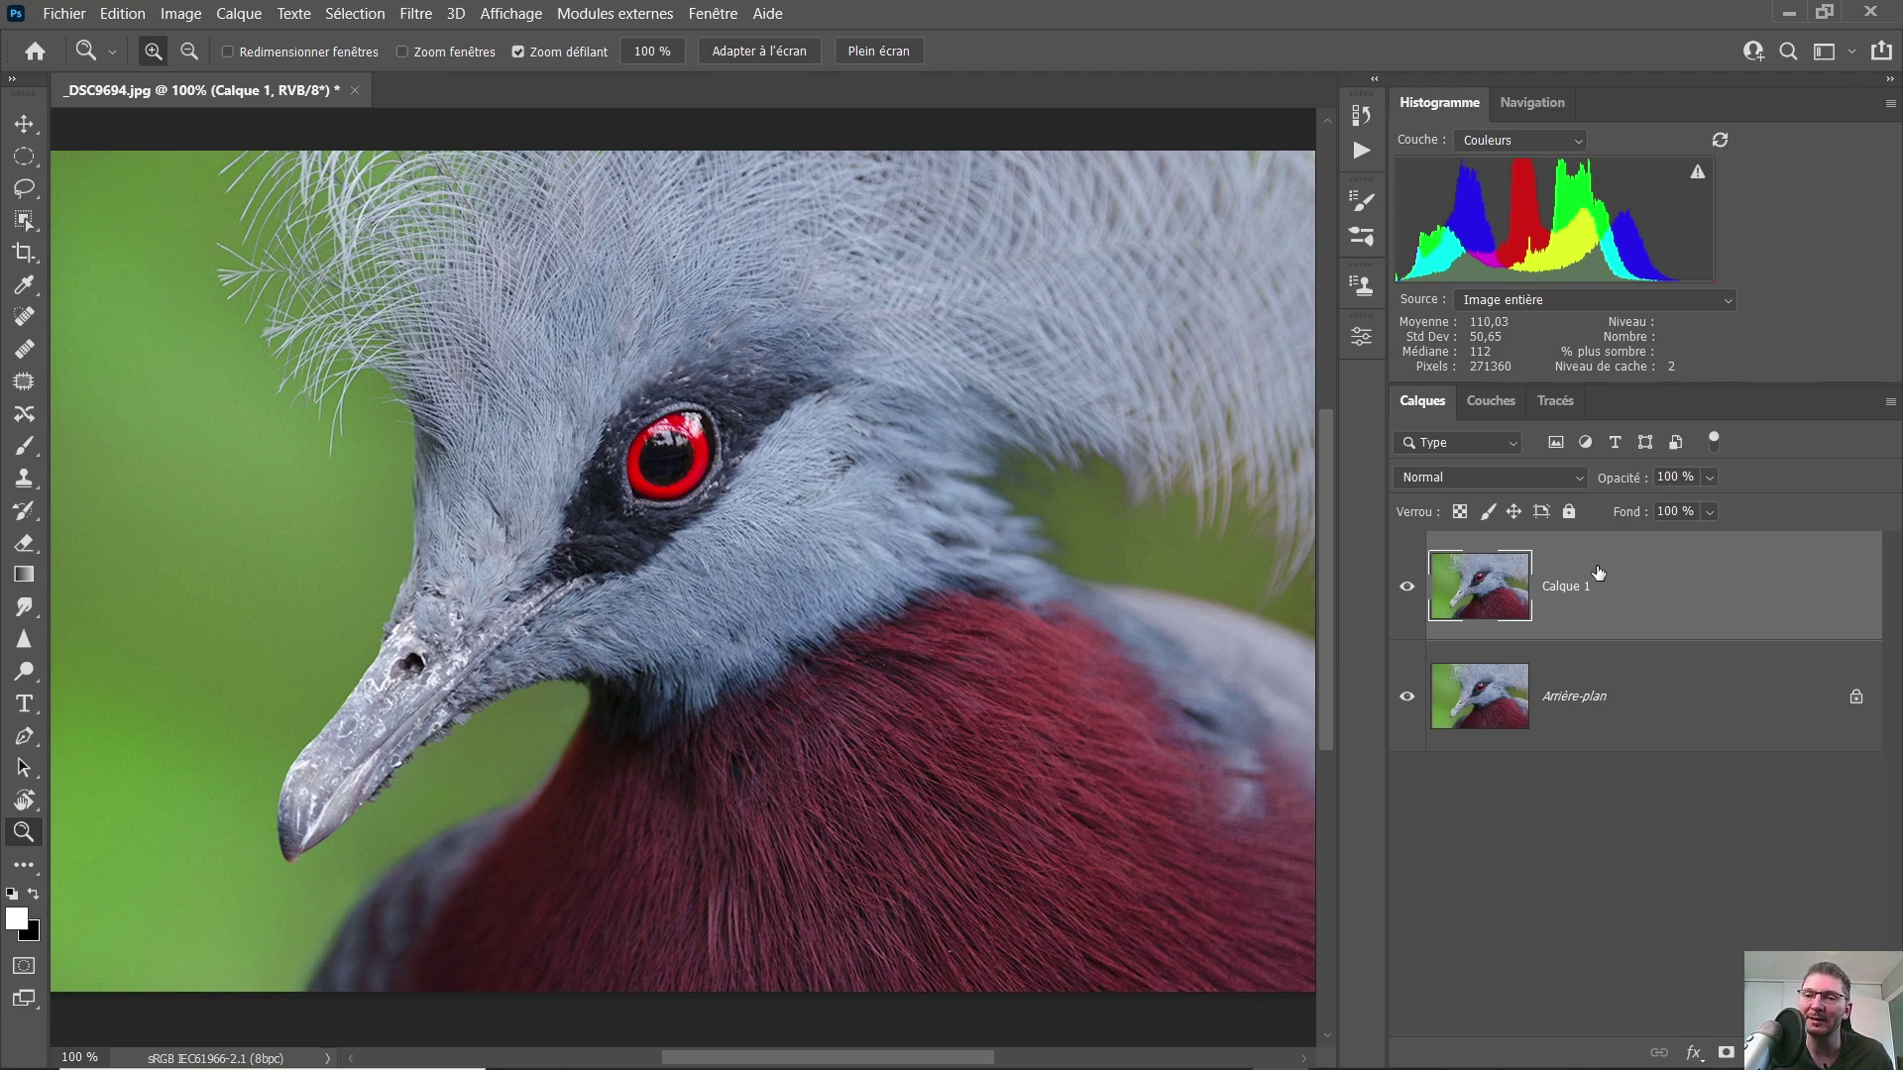
right_click(1598, 572)
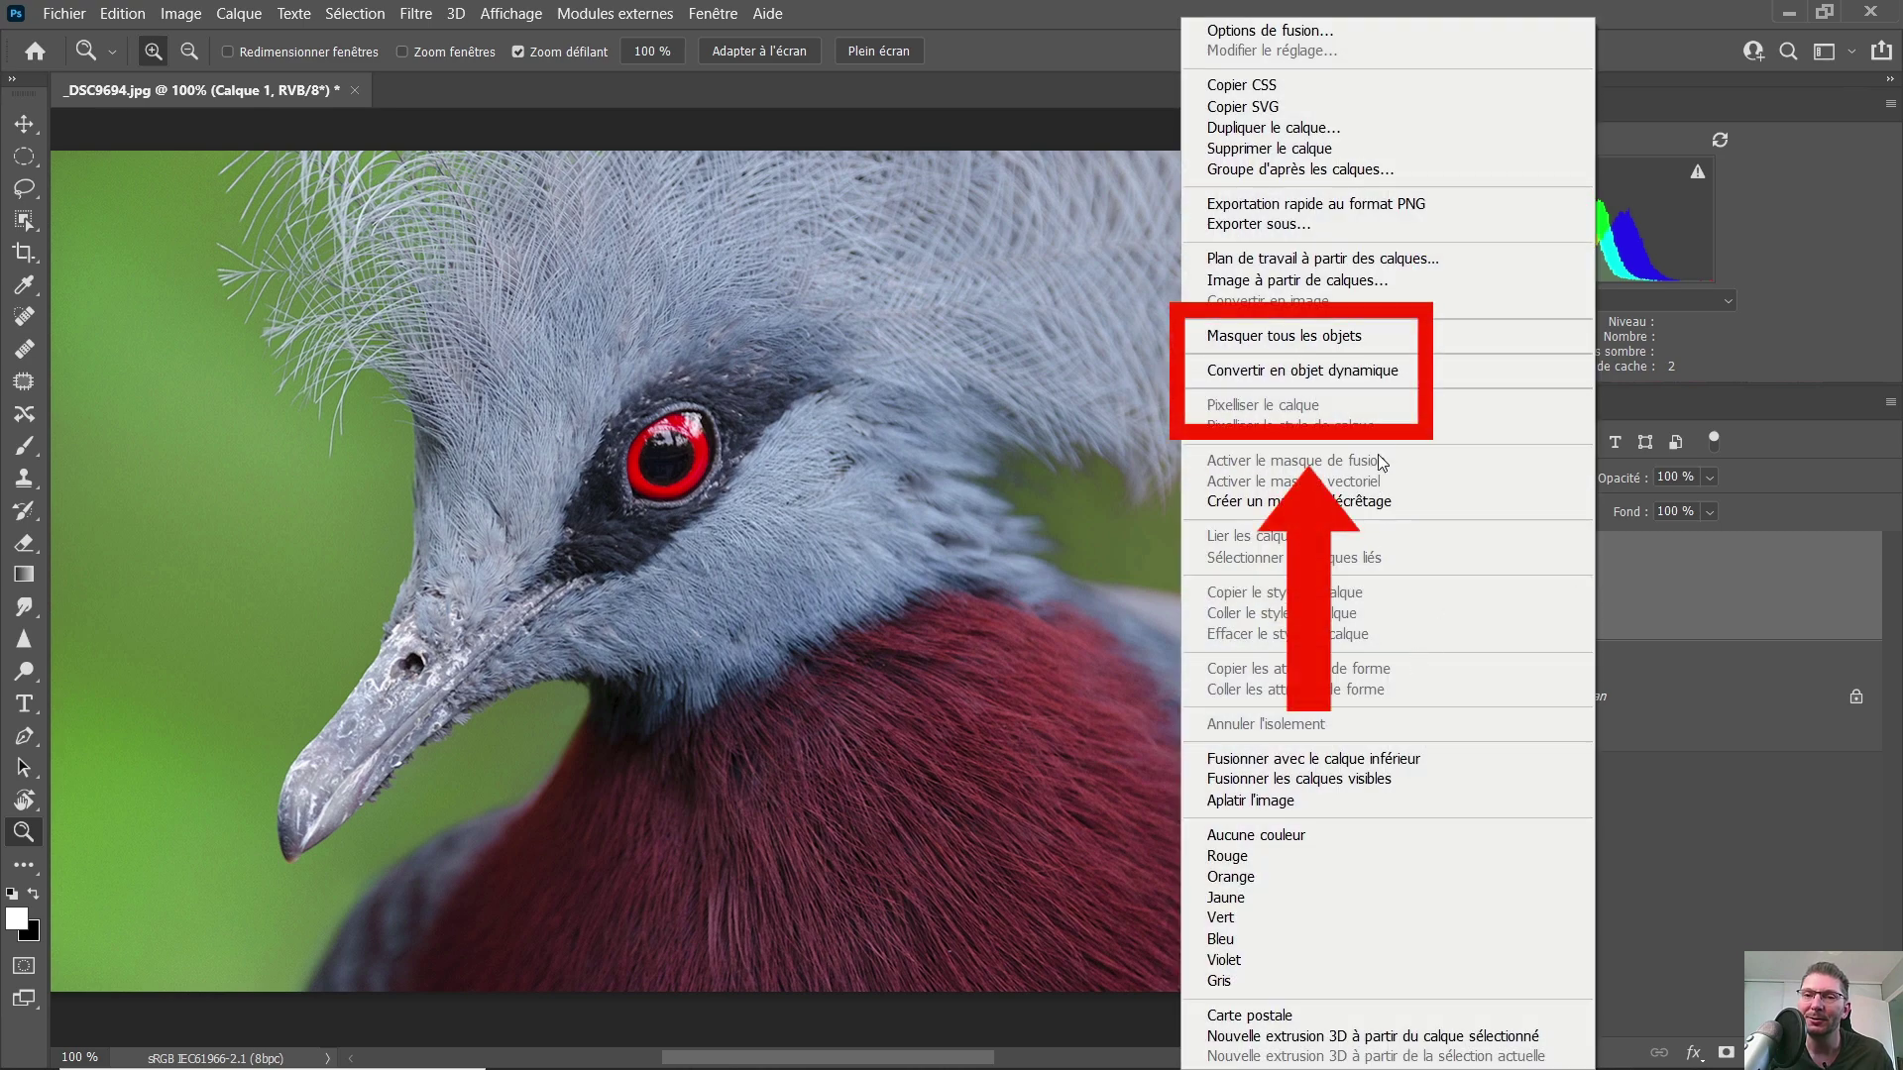
click(1374, 384)
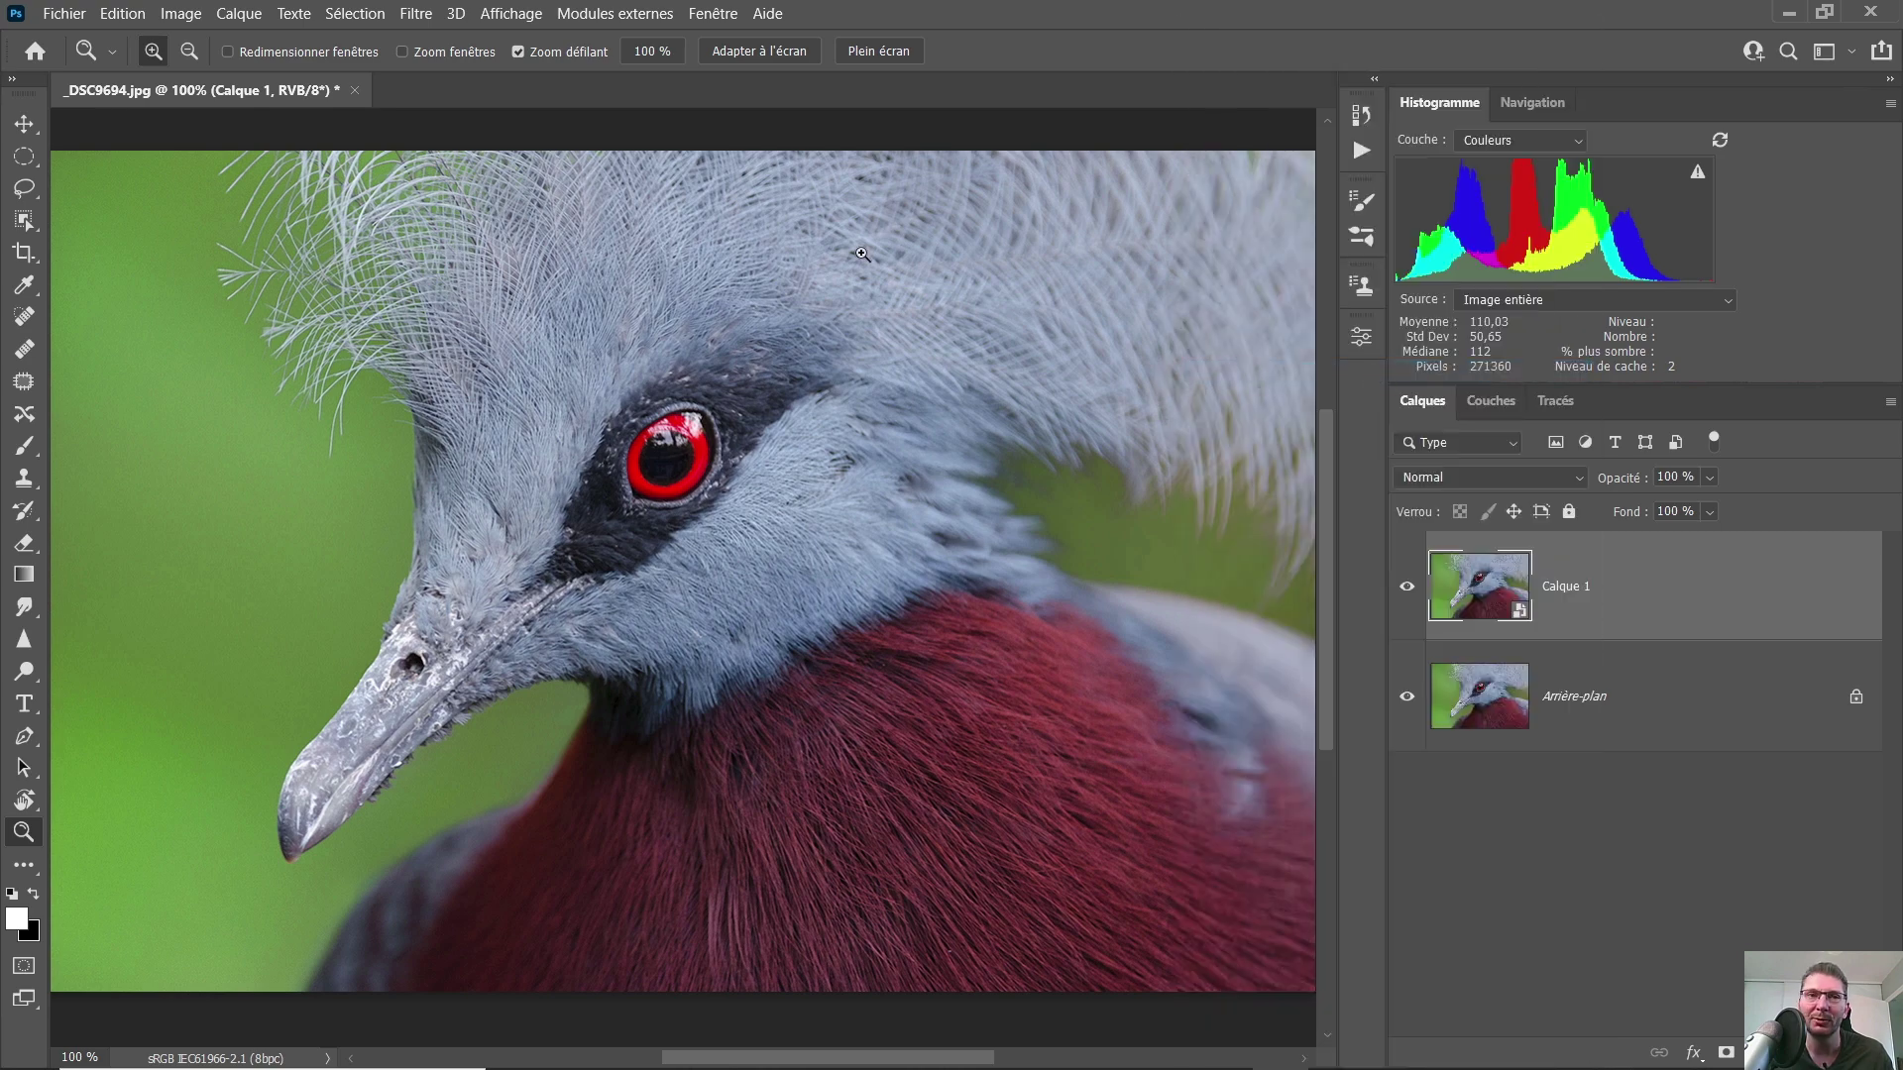
click(415, 12)
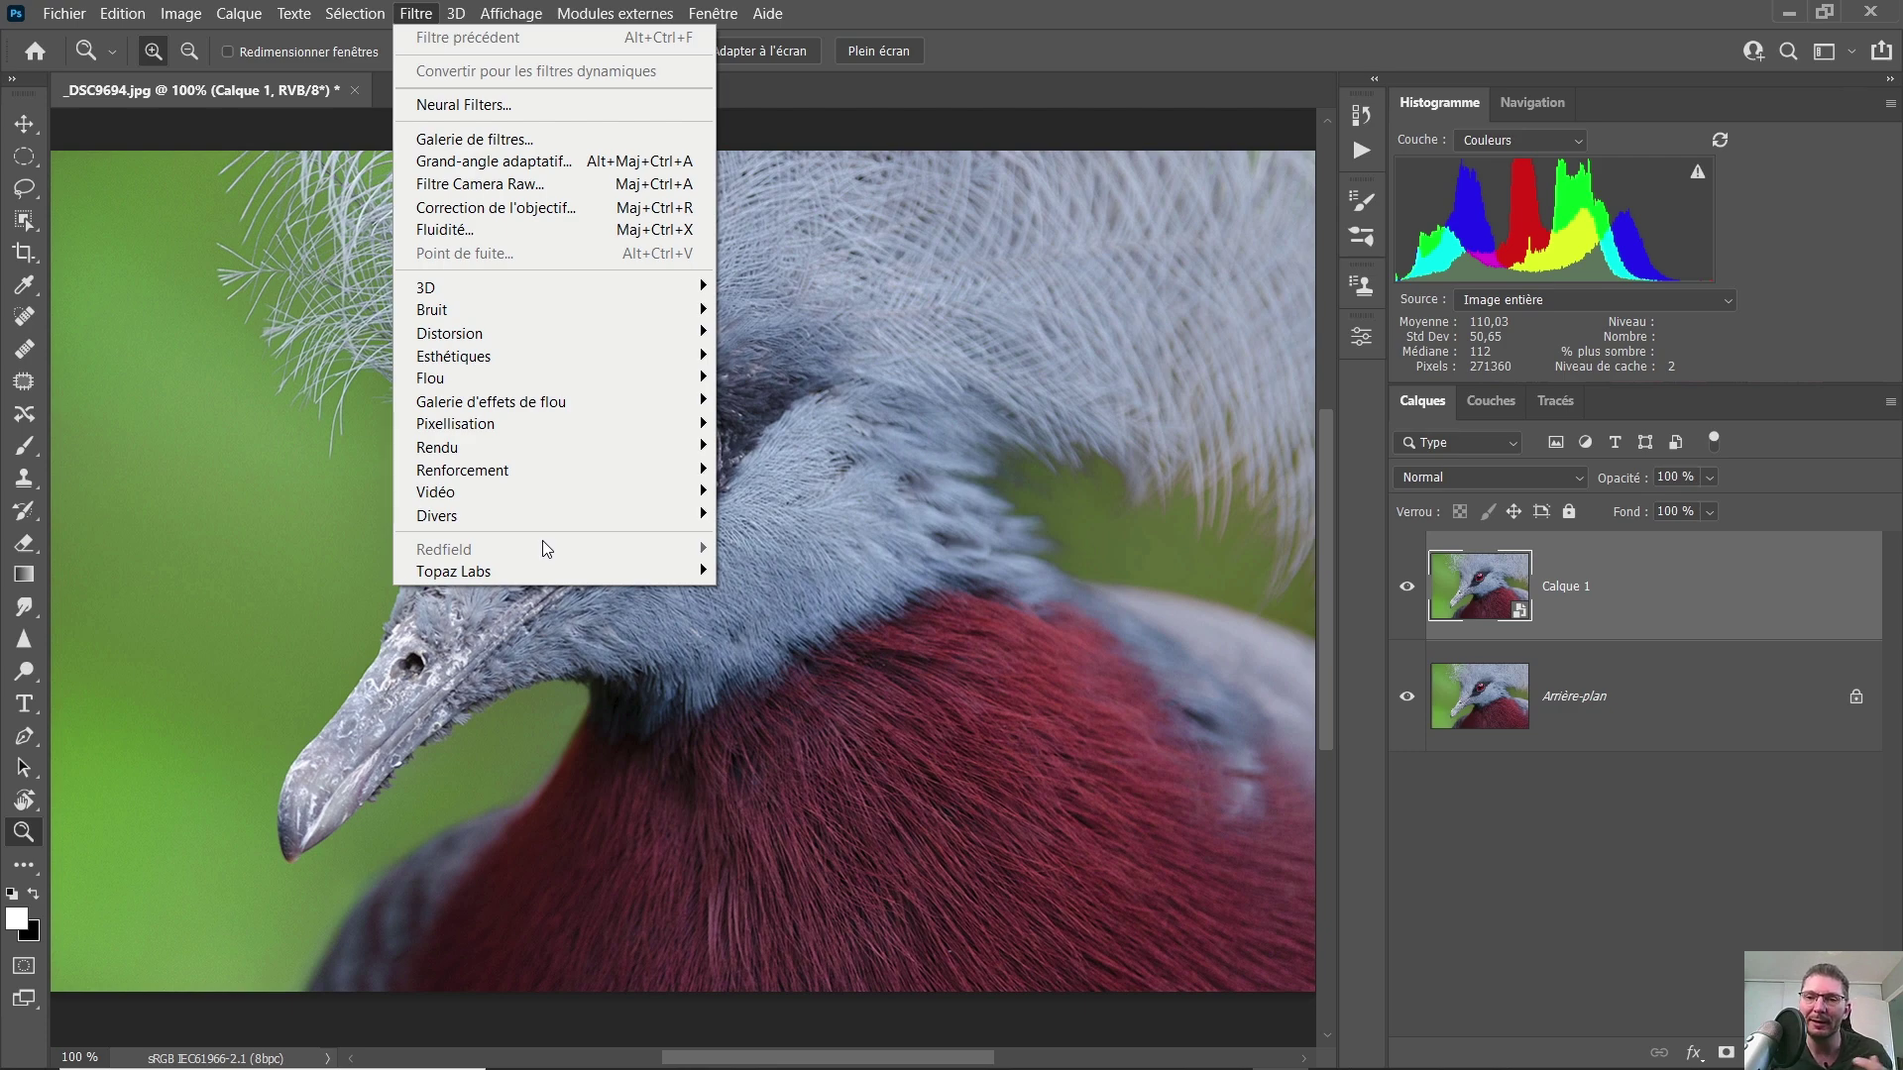
click(1603, 628)
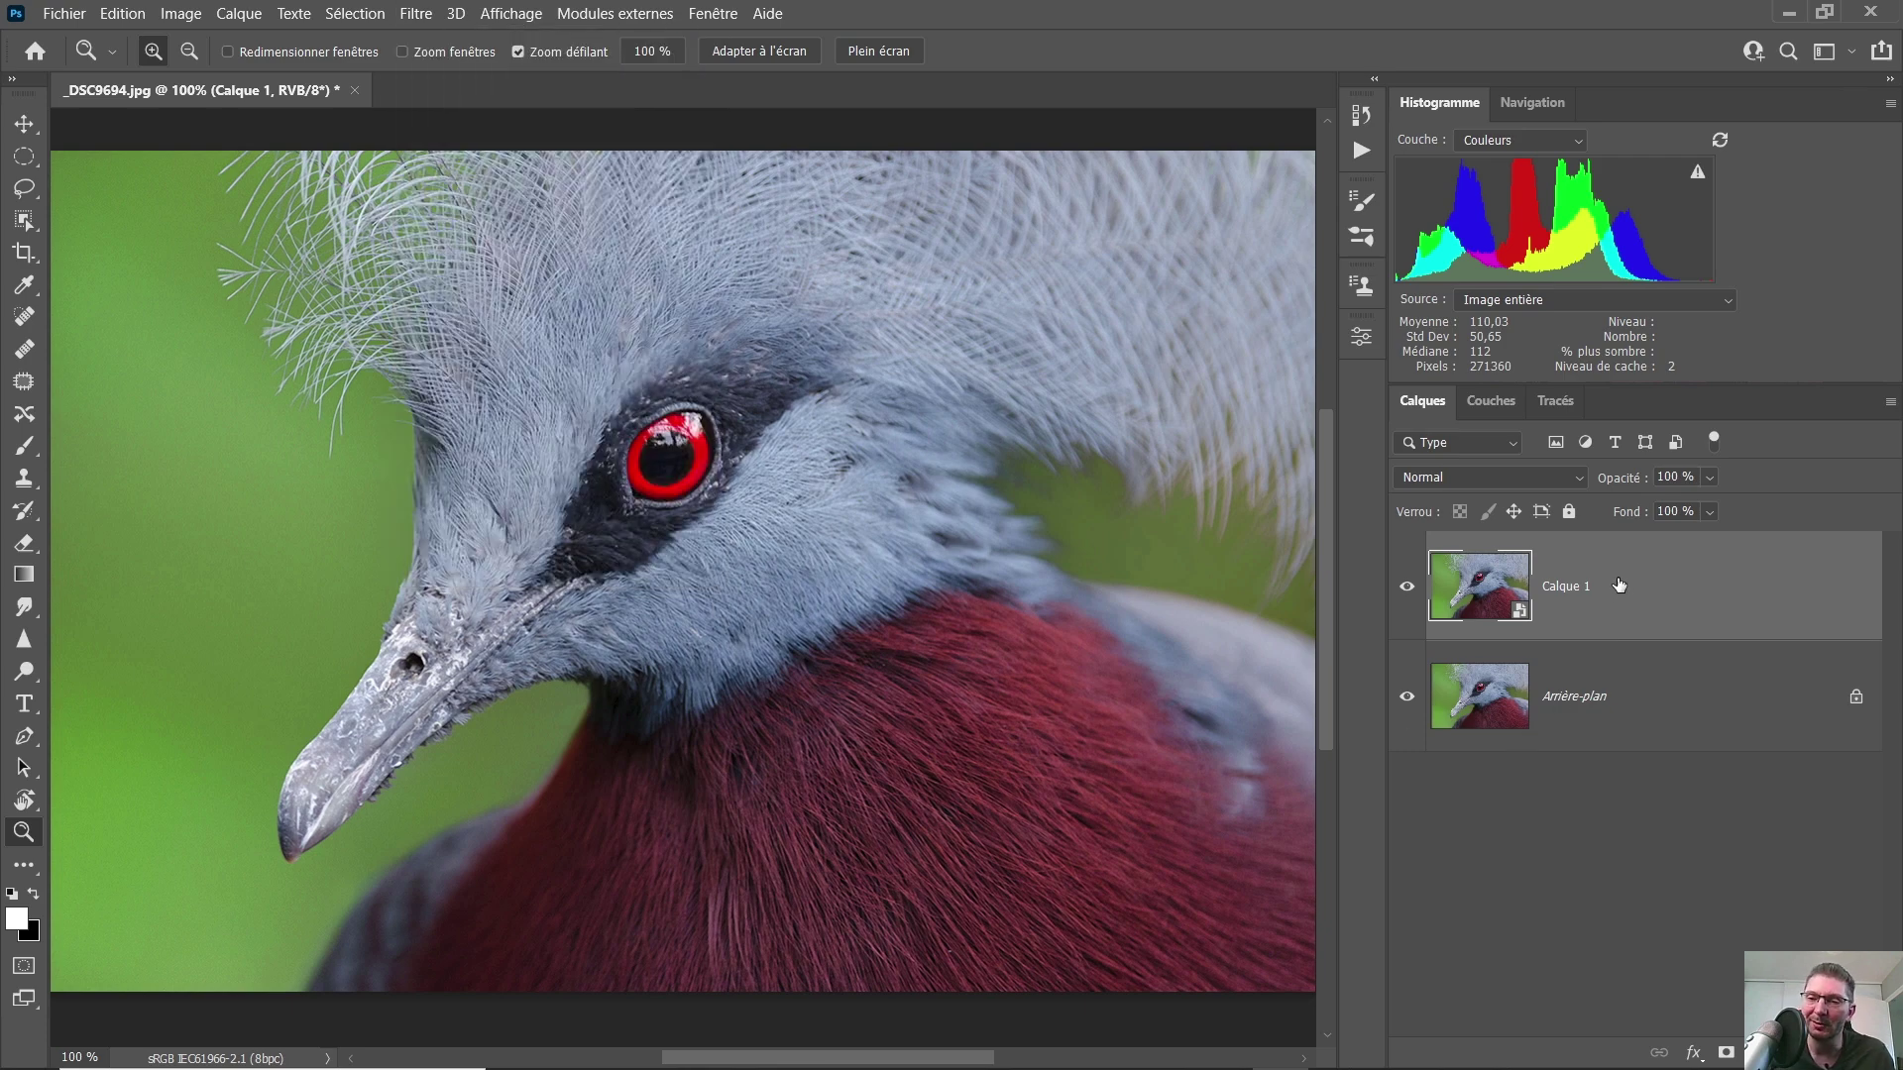
- Rasterize the Calque 1 smart object back into a pixel layer
right_click(1618, 585)
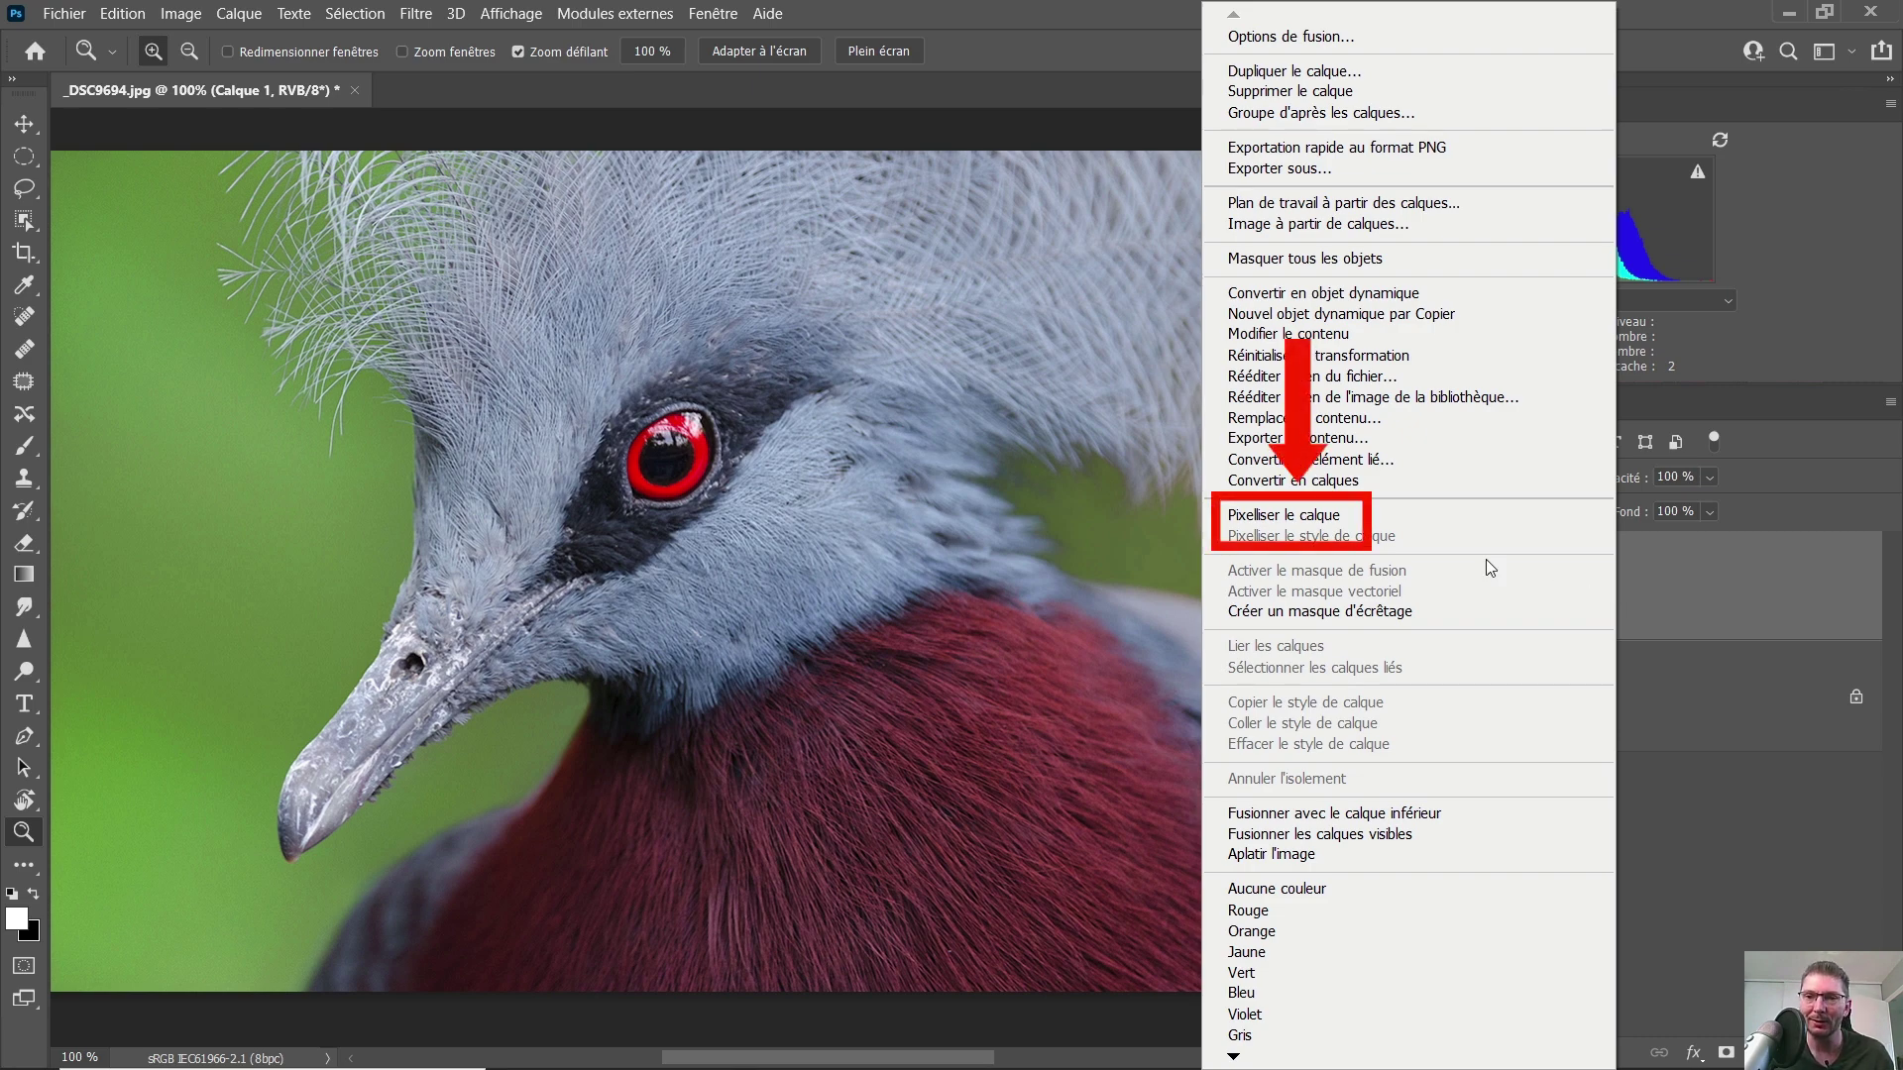
click(1496, 515)
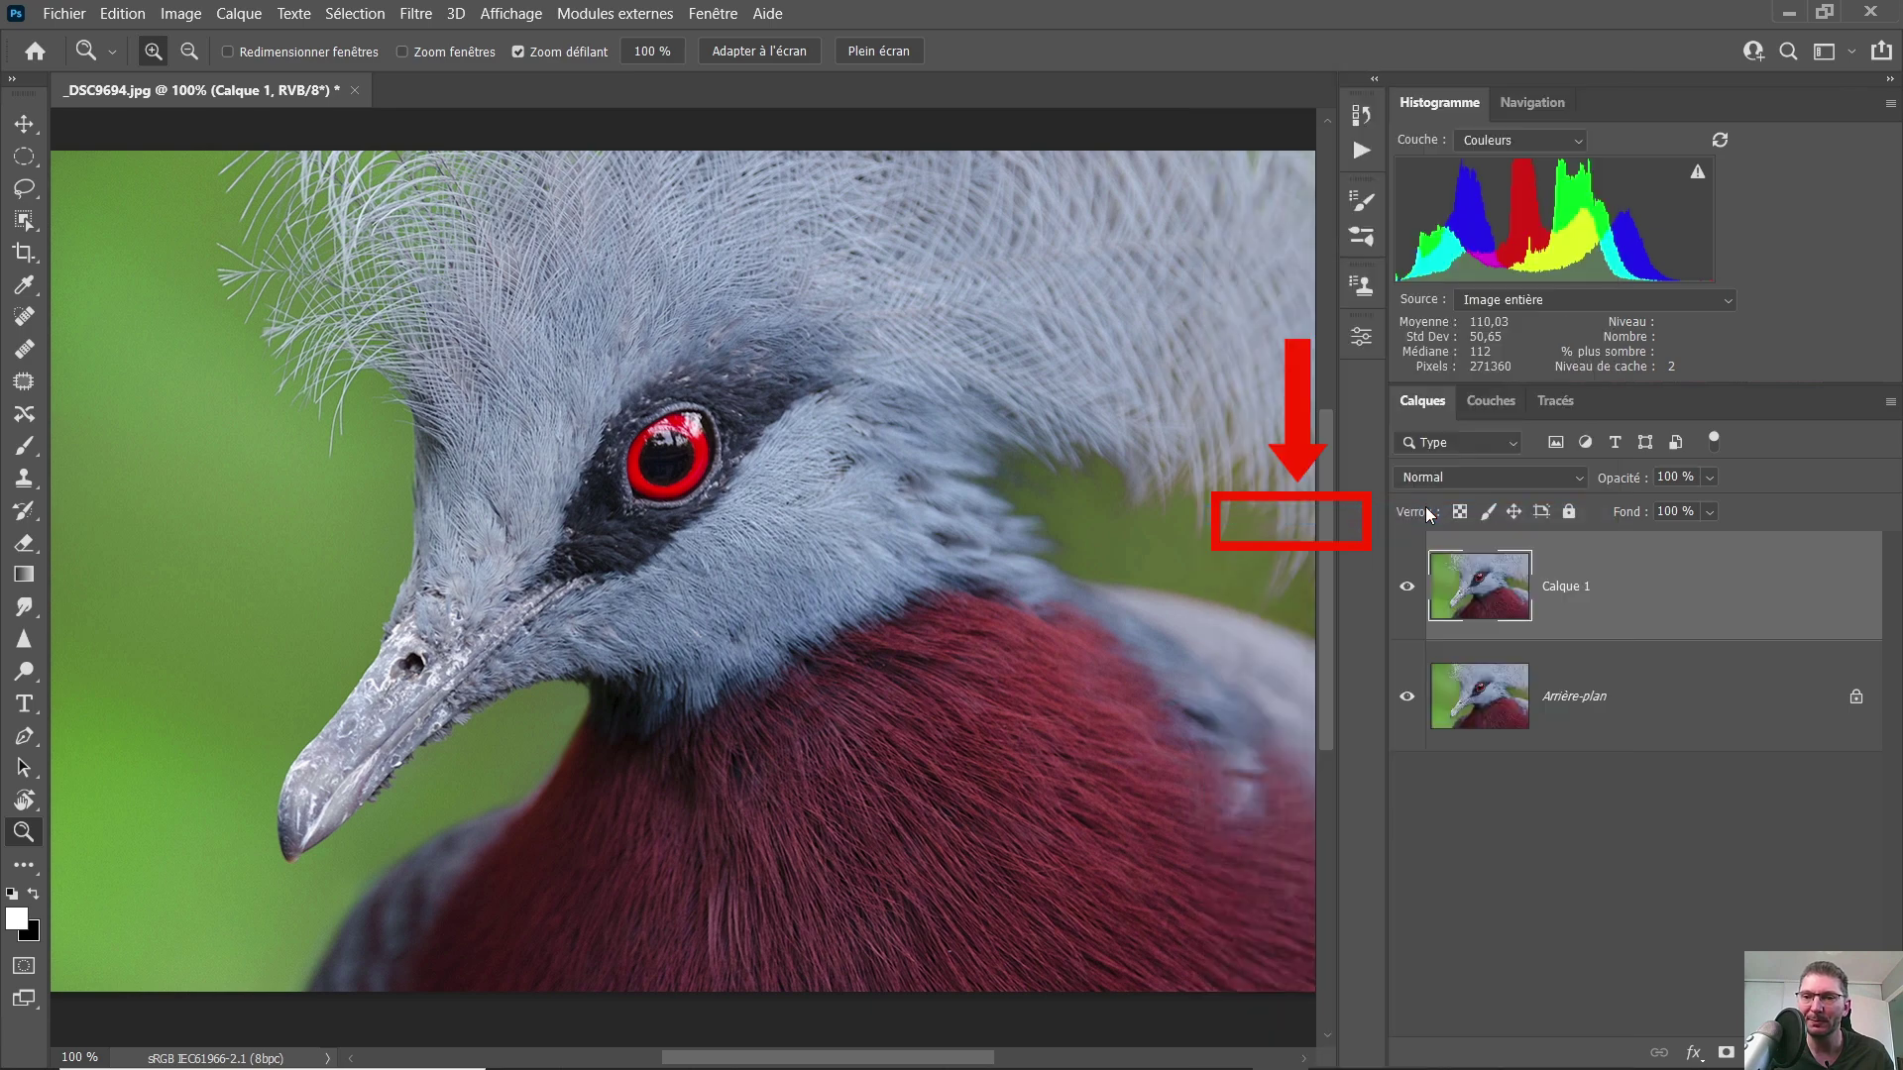
right_click(1581, 575)
click(1665, 572)
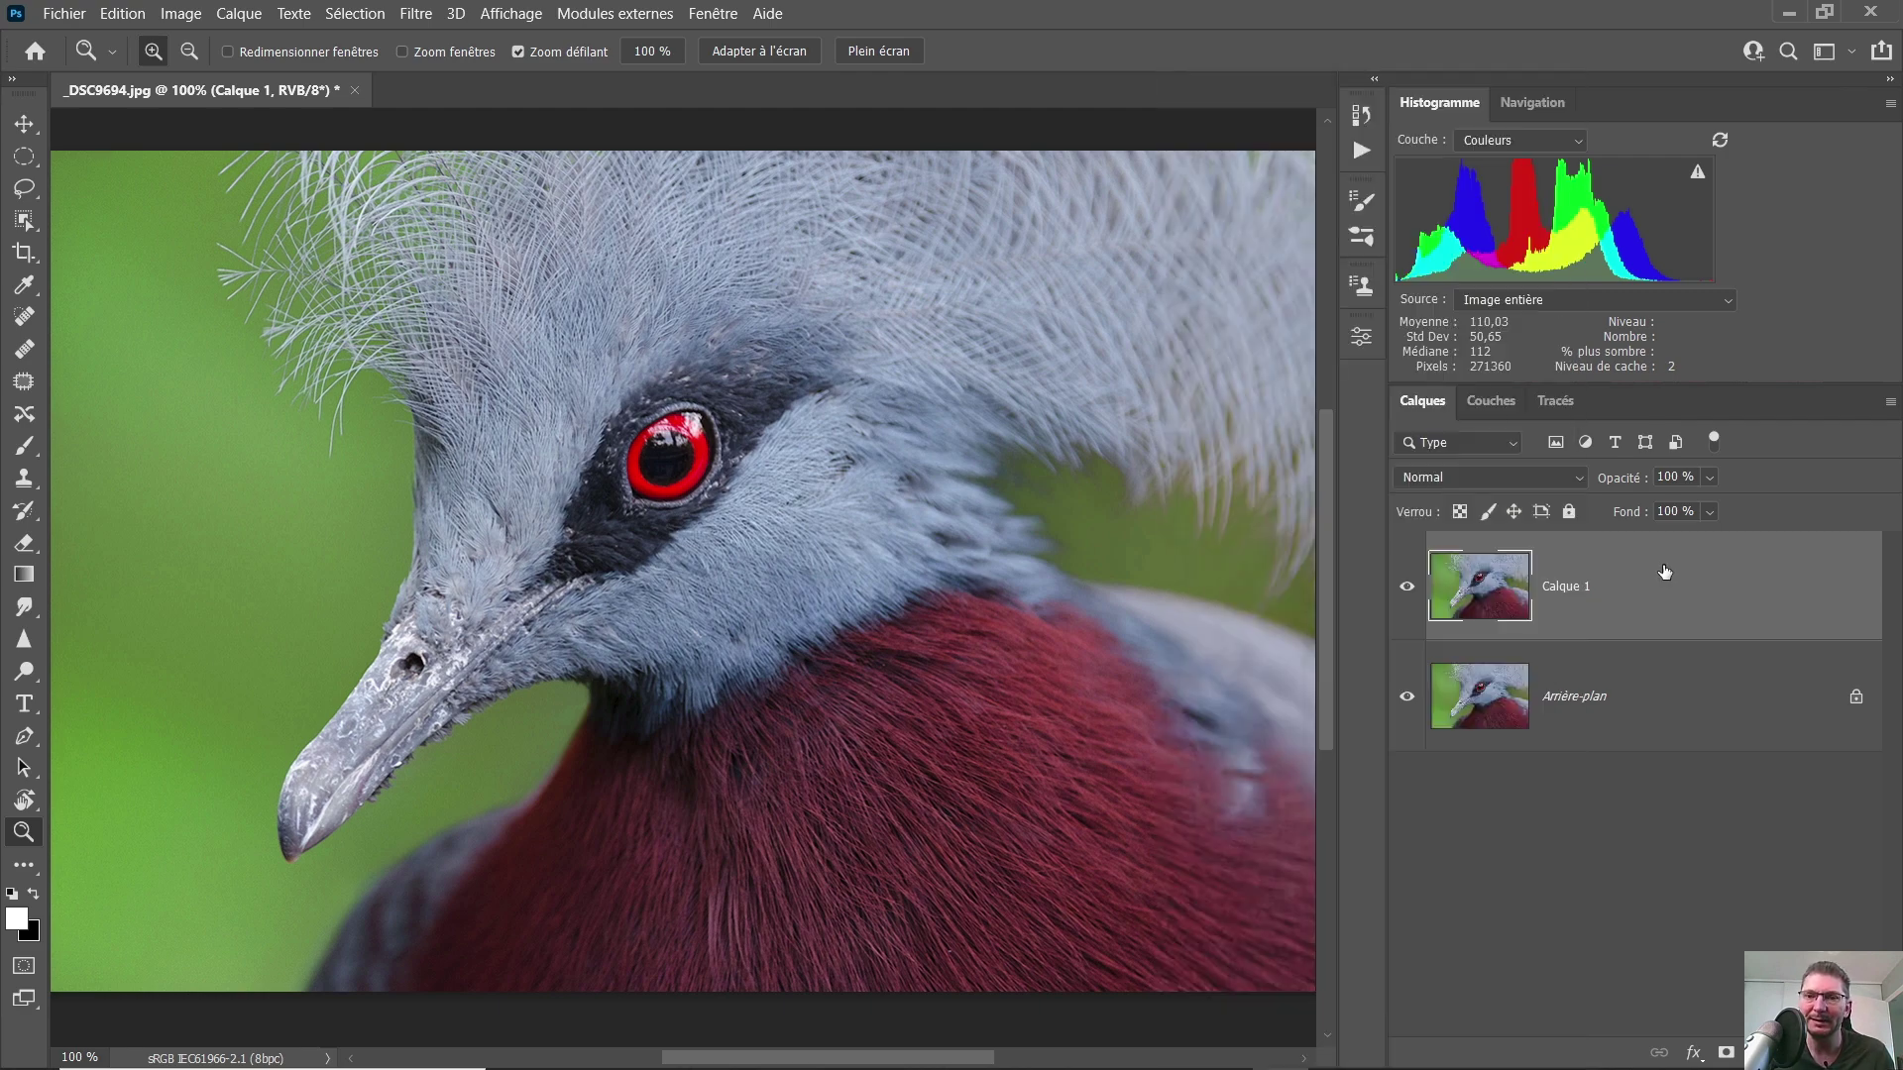
- Apply Fractalius 2 to Calque 1 with the Fractalius pigeon preset and compare the result with the original photo
click(416, 14)
mouse_move(601, 546)
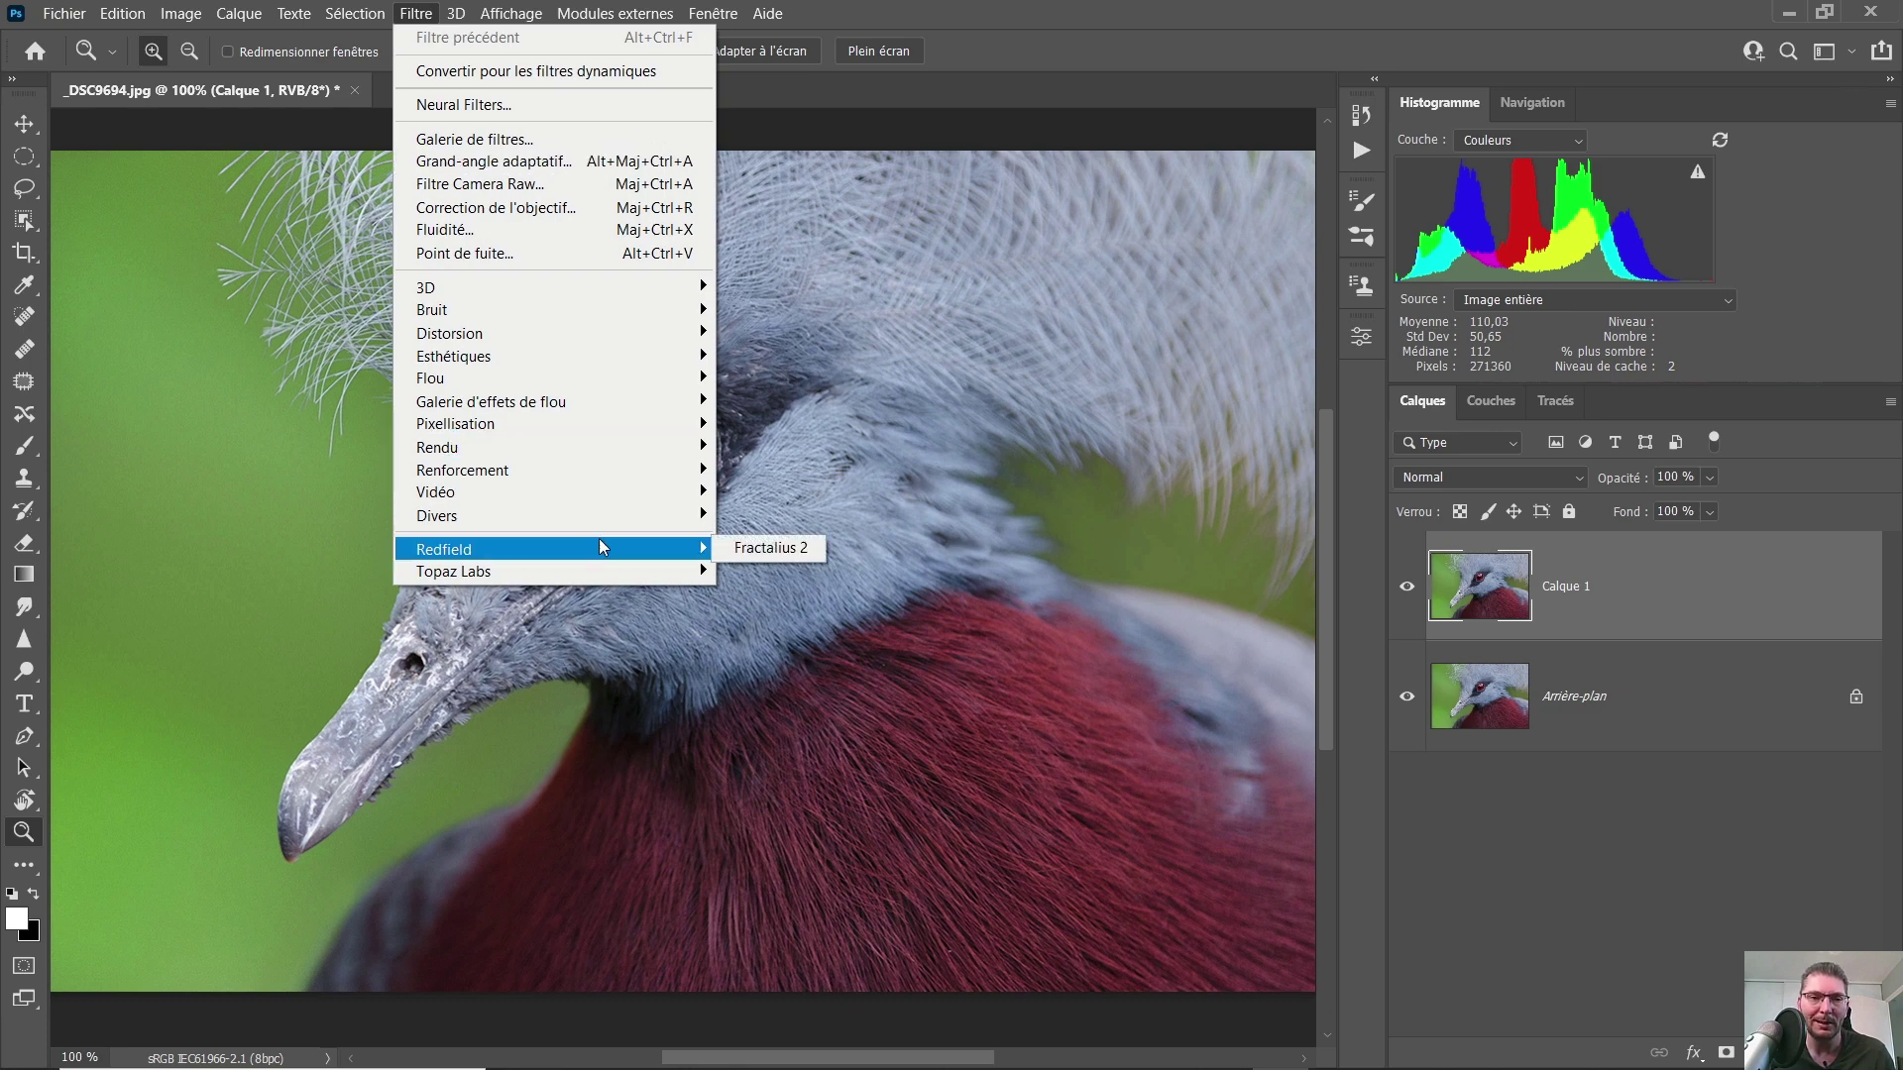
click(743, 546)
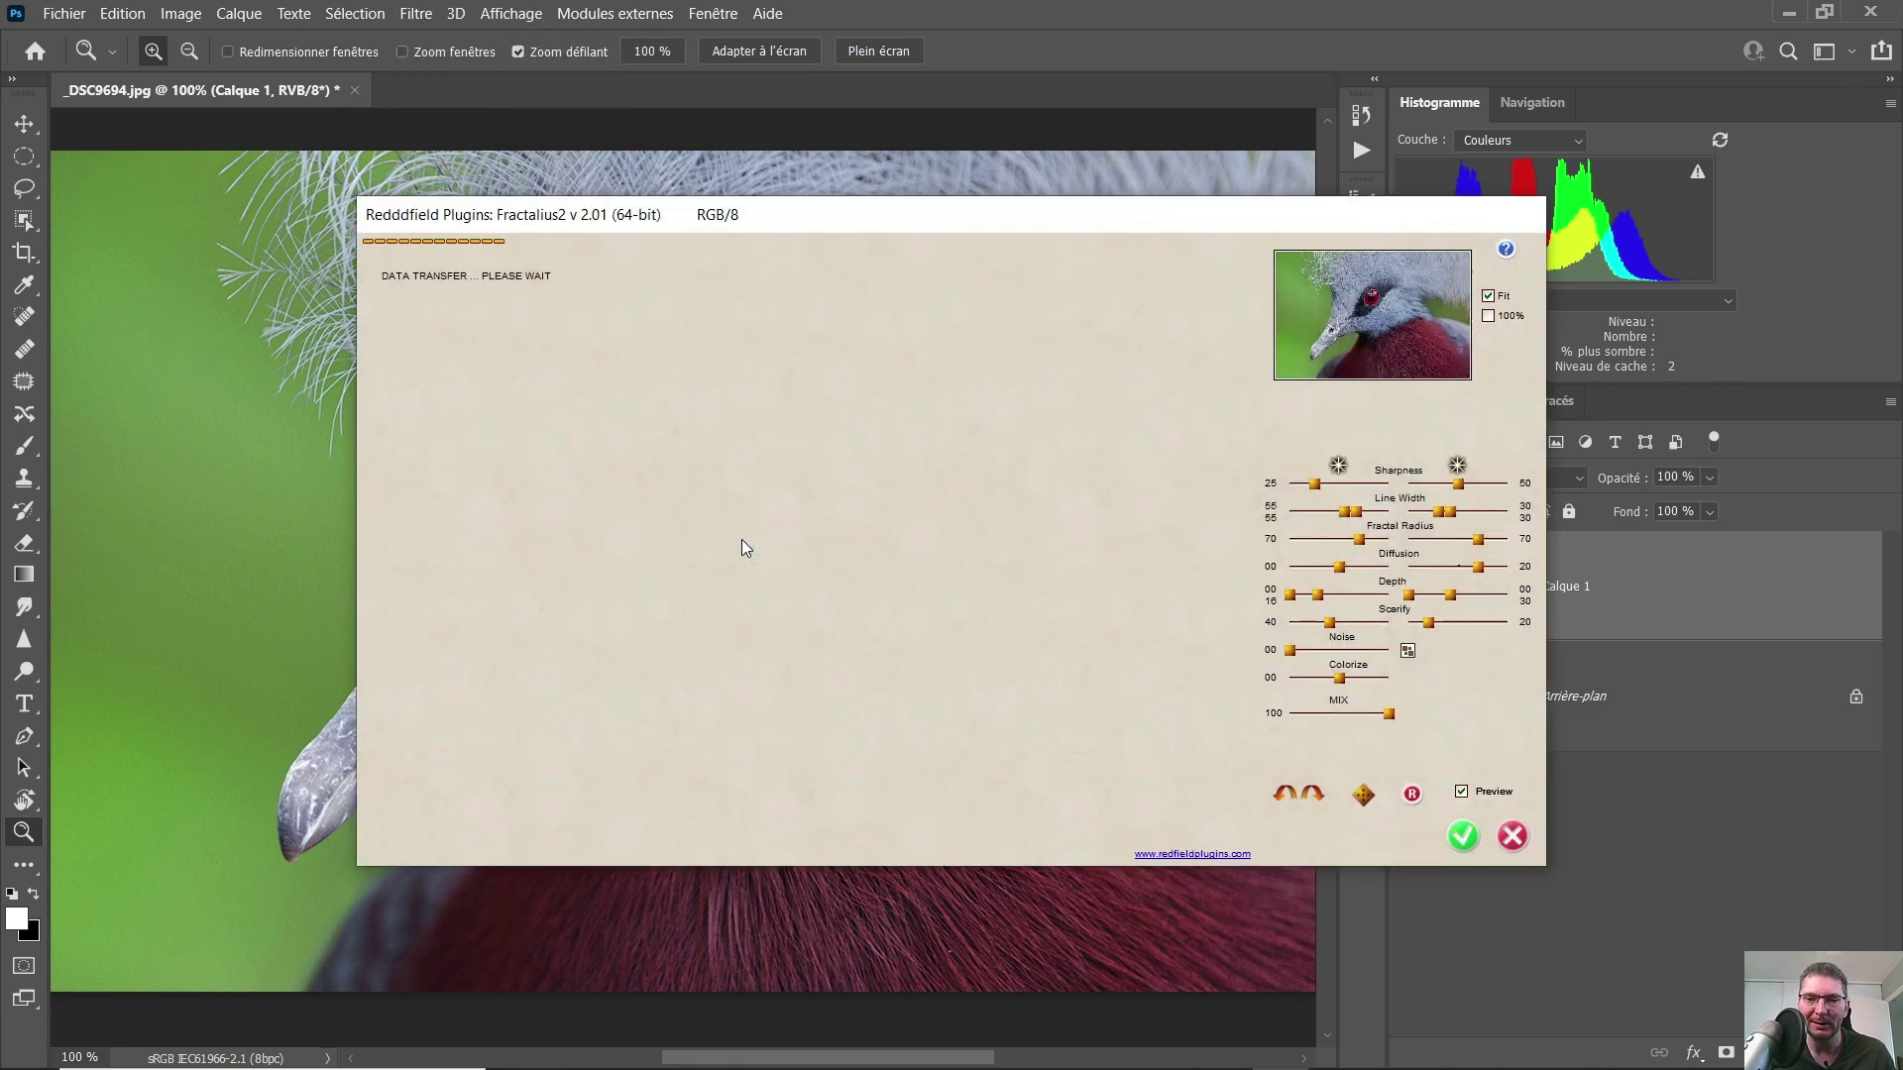
click(1342, 839)
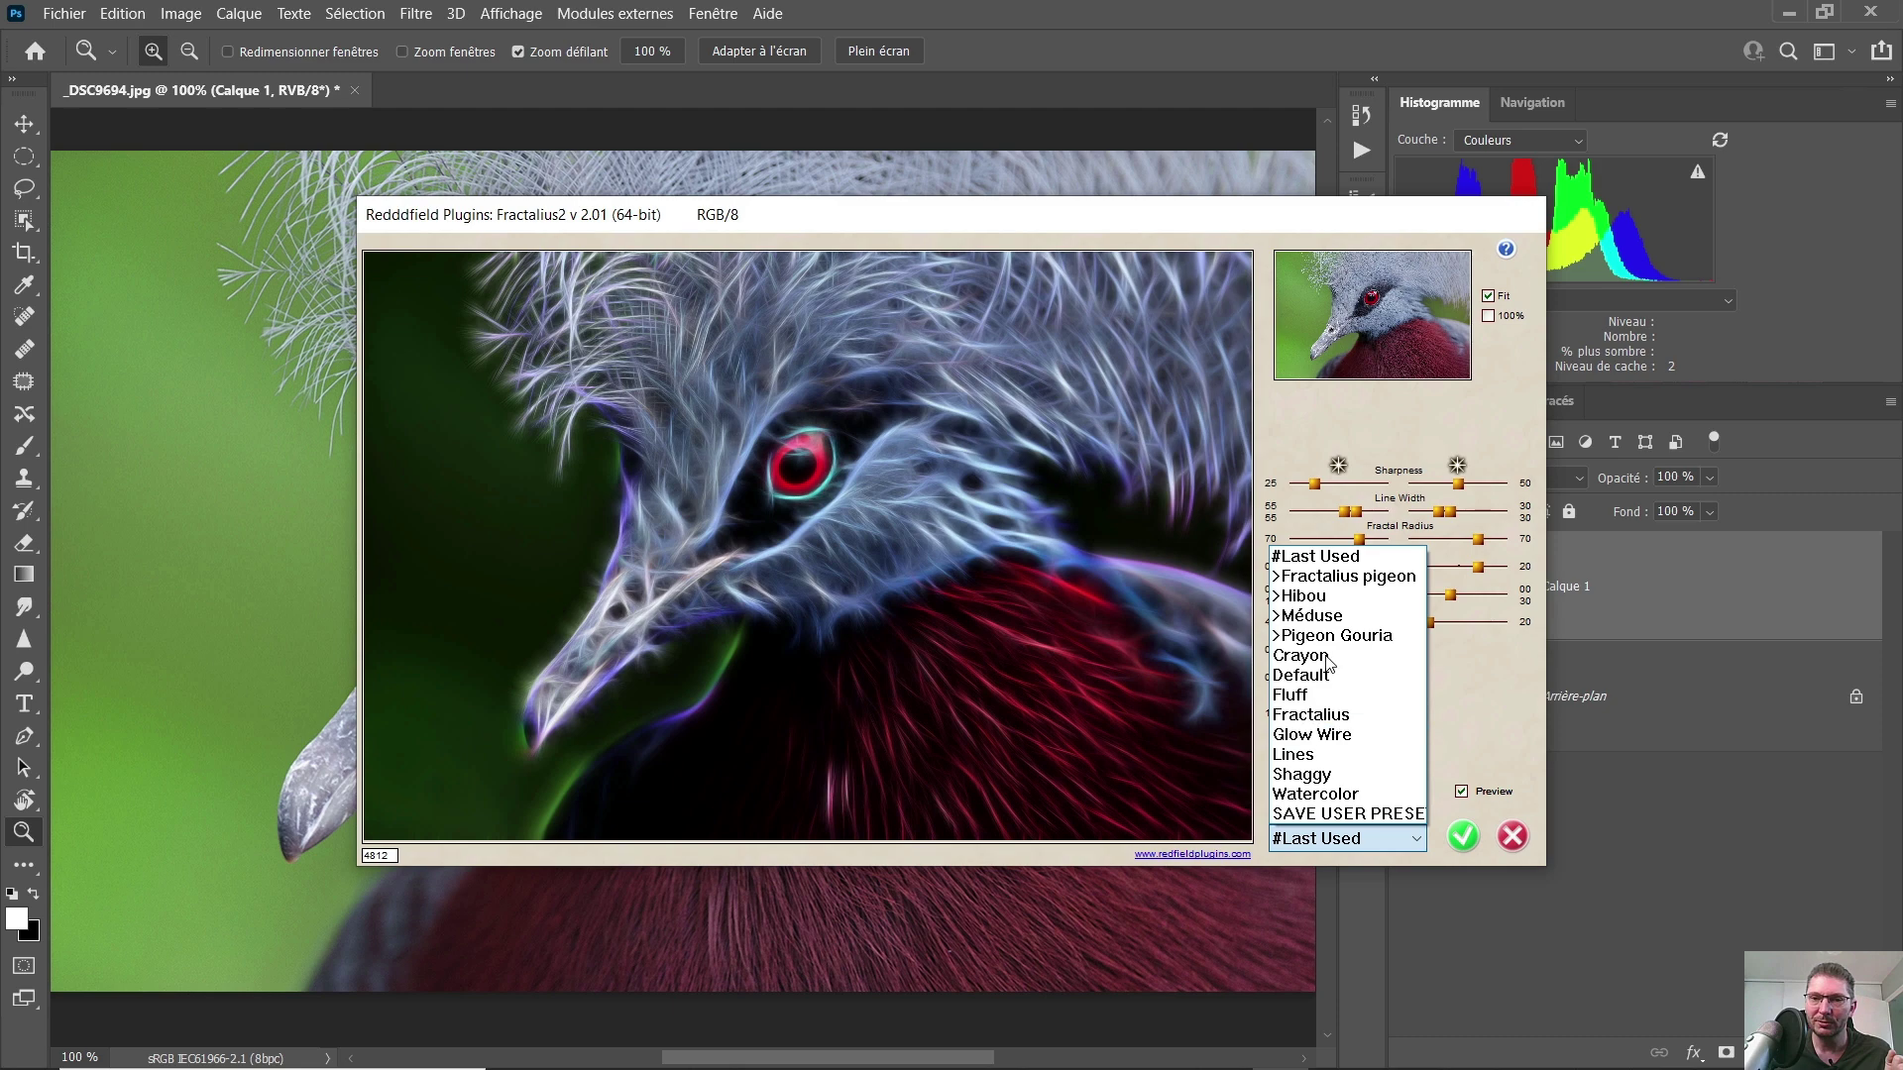
click(1317, 578)
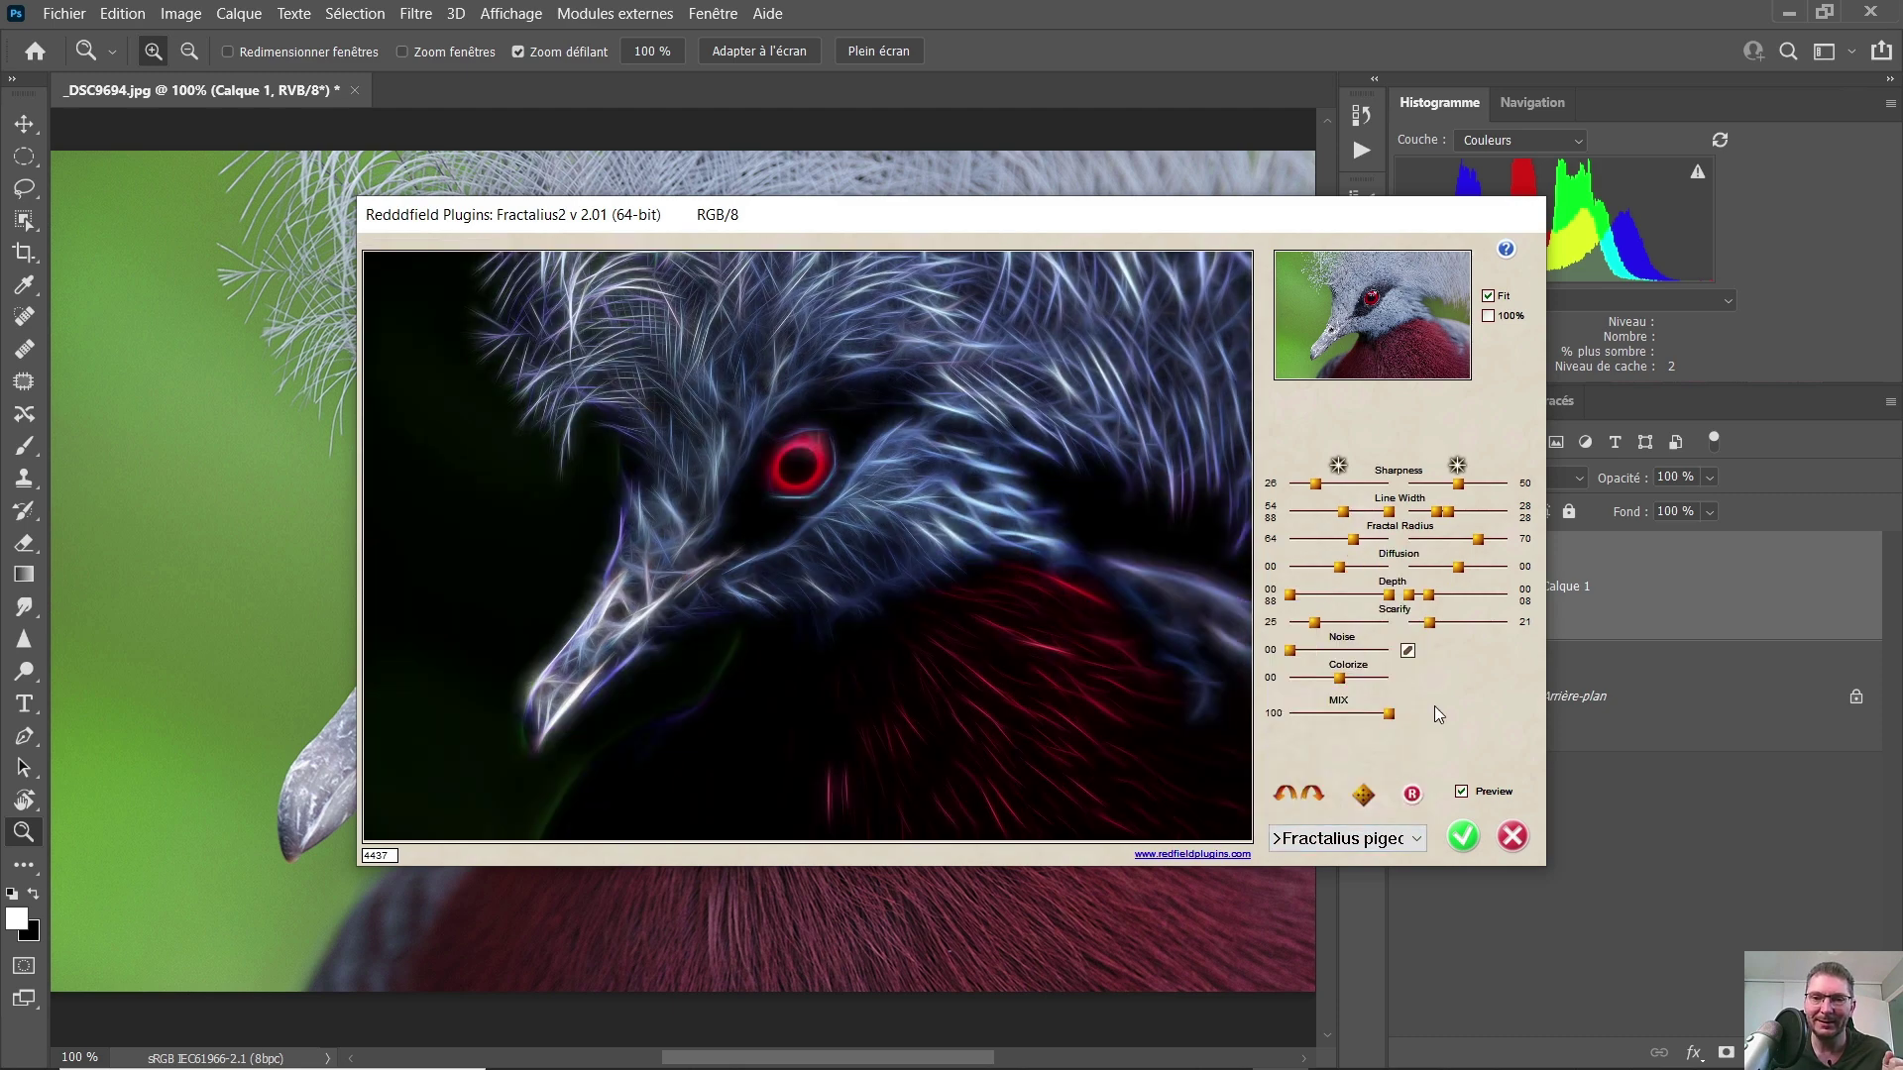
click(1463, 836)
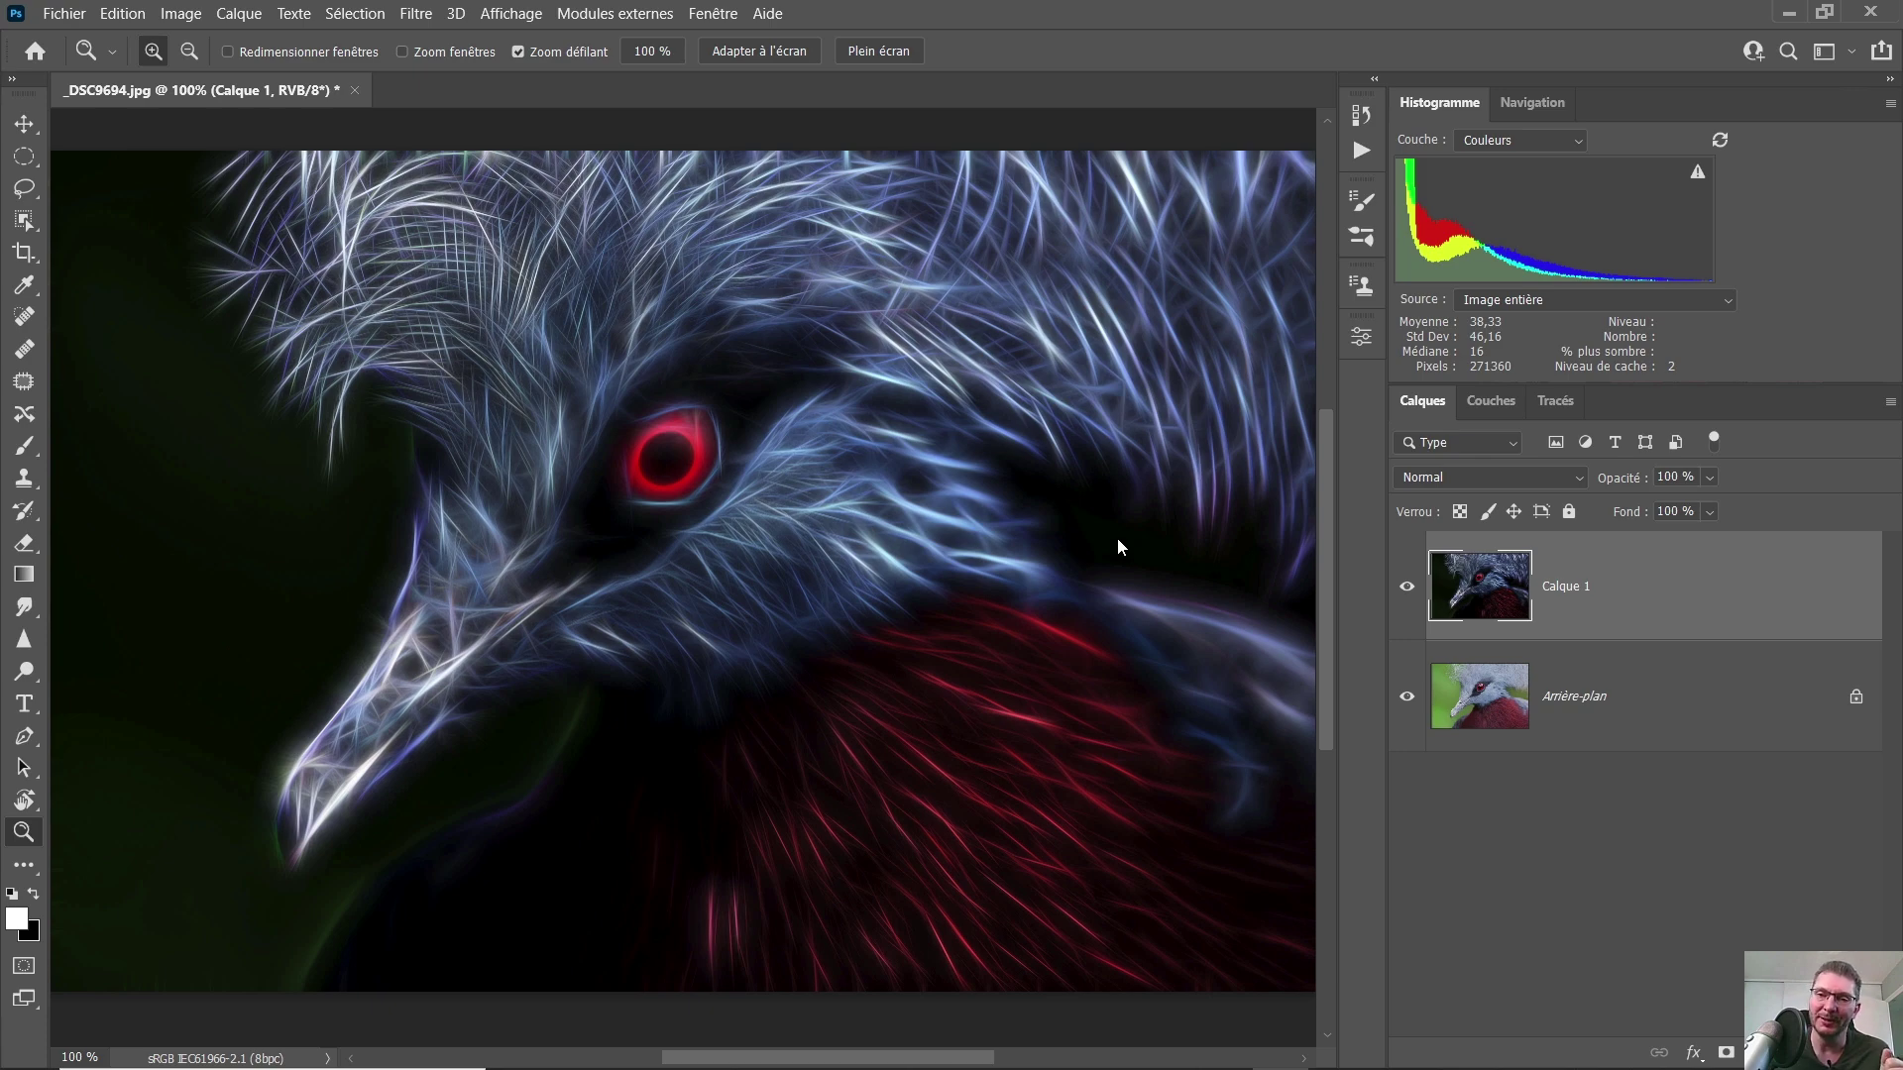
click(1407, 586)
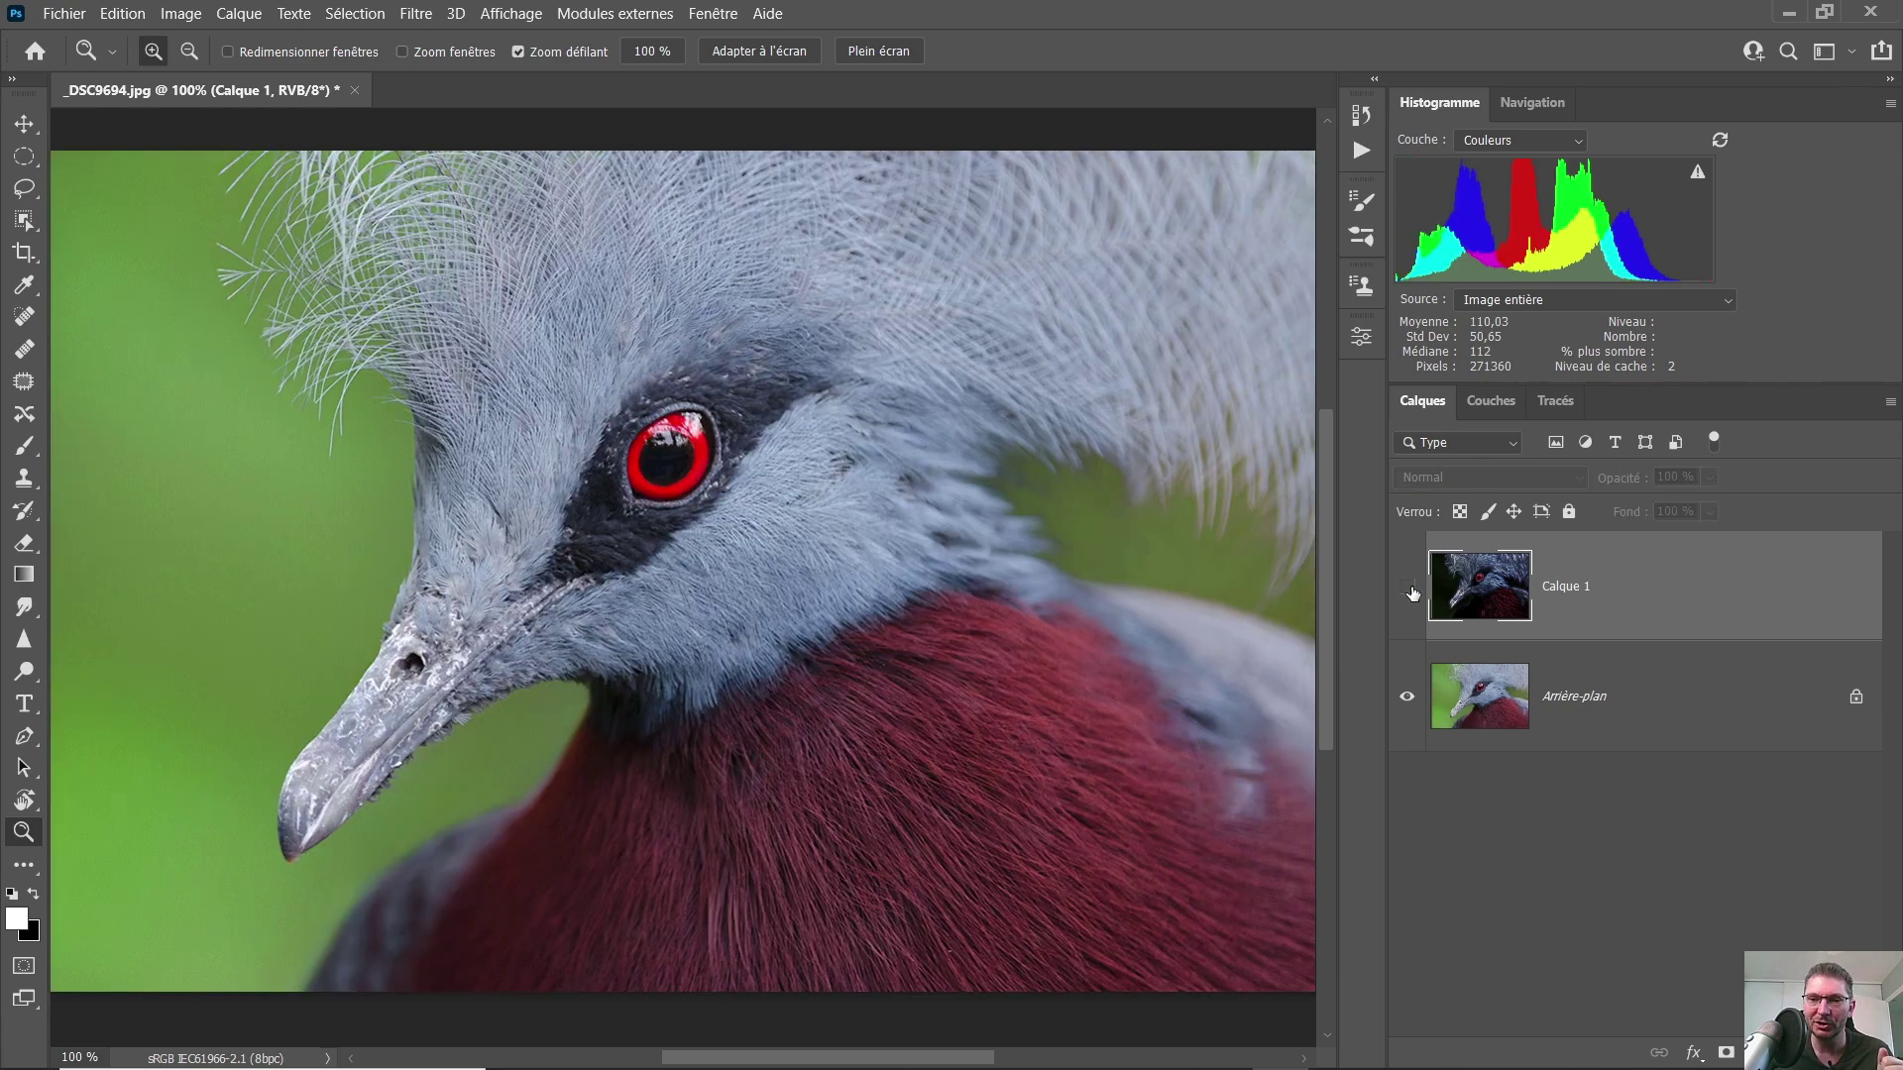
click(1407, 588)
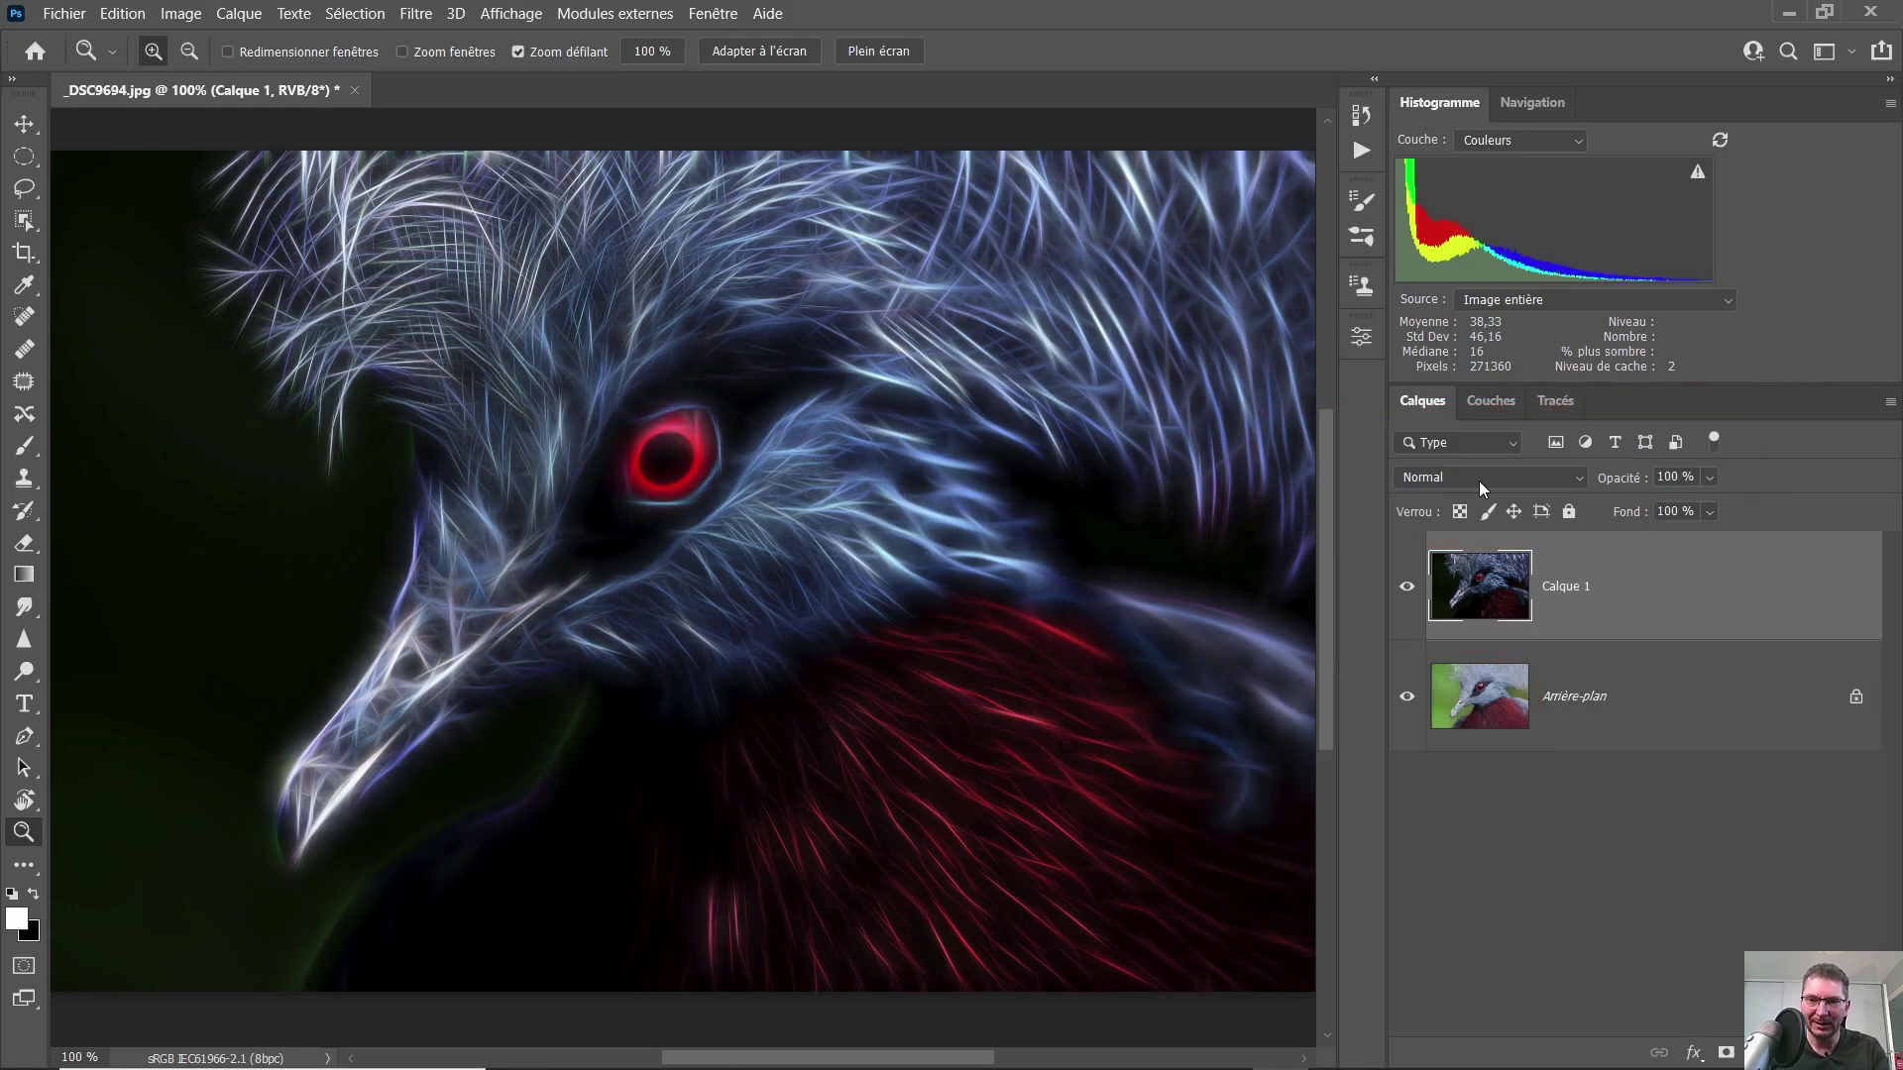
- Try the Superposition blend mode on Calque 1 and compare the image with and without the layer
click(1478, 480)
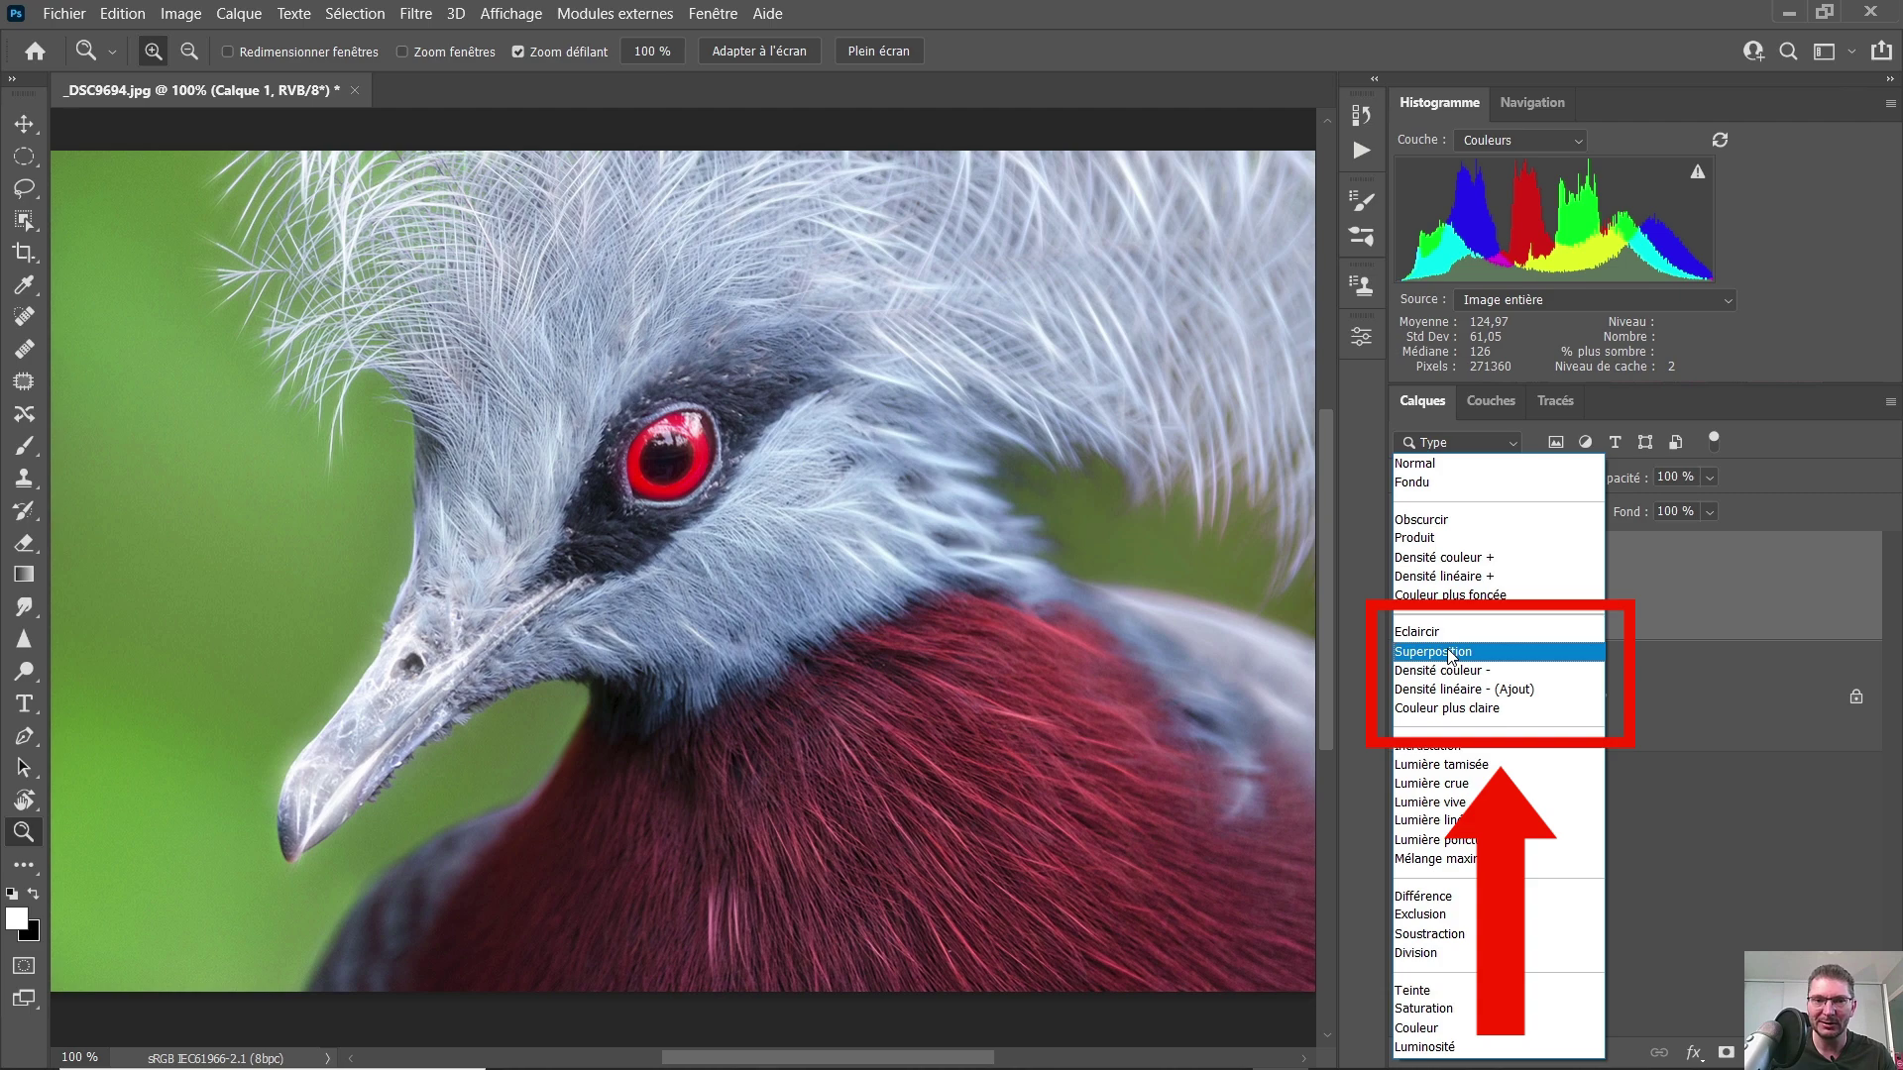
click(1449, 653)
click(1406, 587)
click(1405, 589)
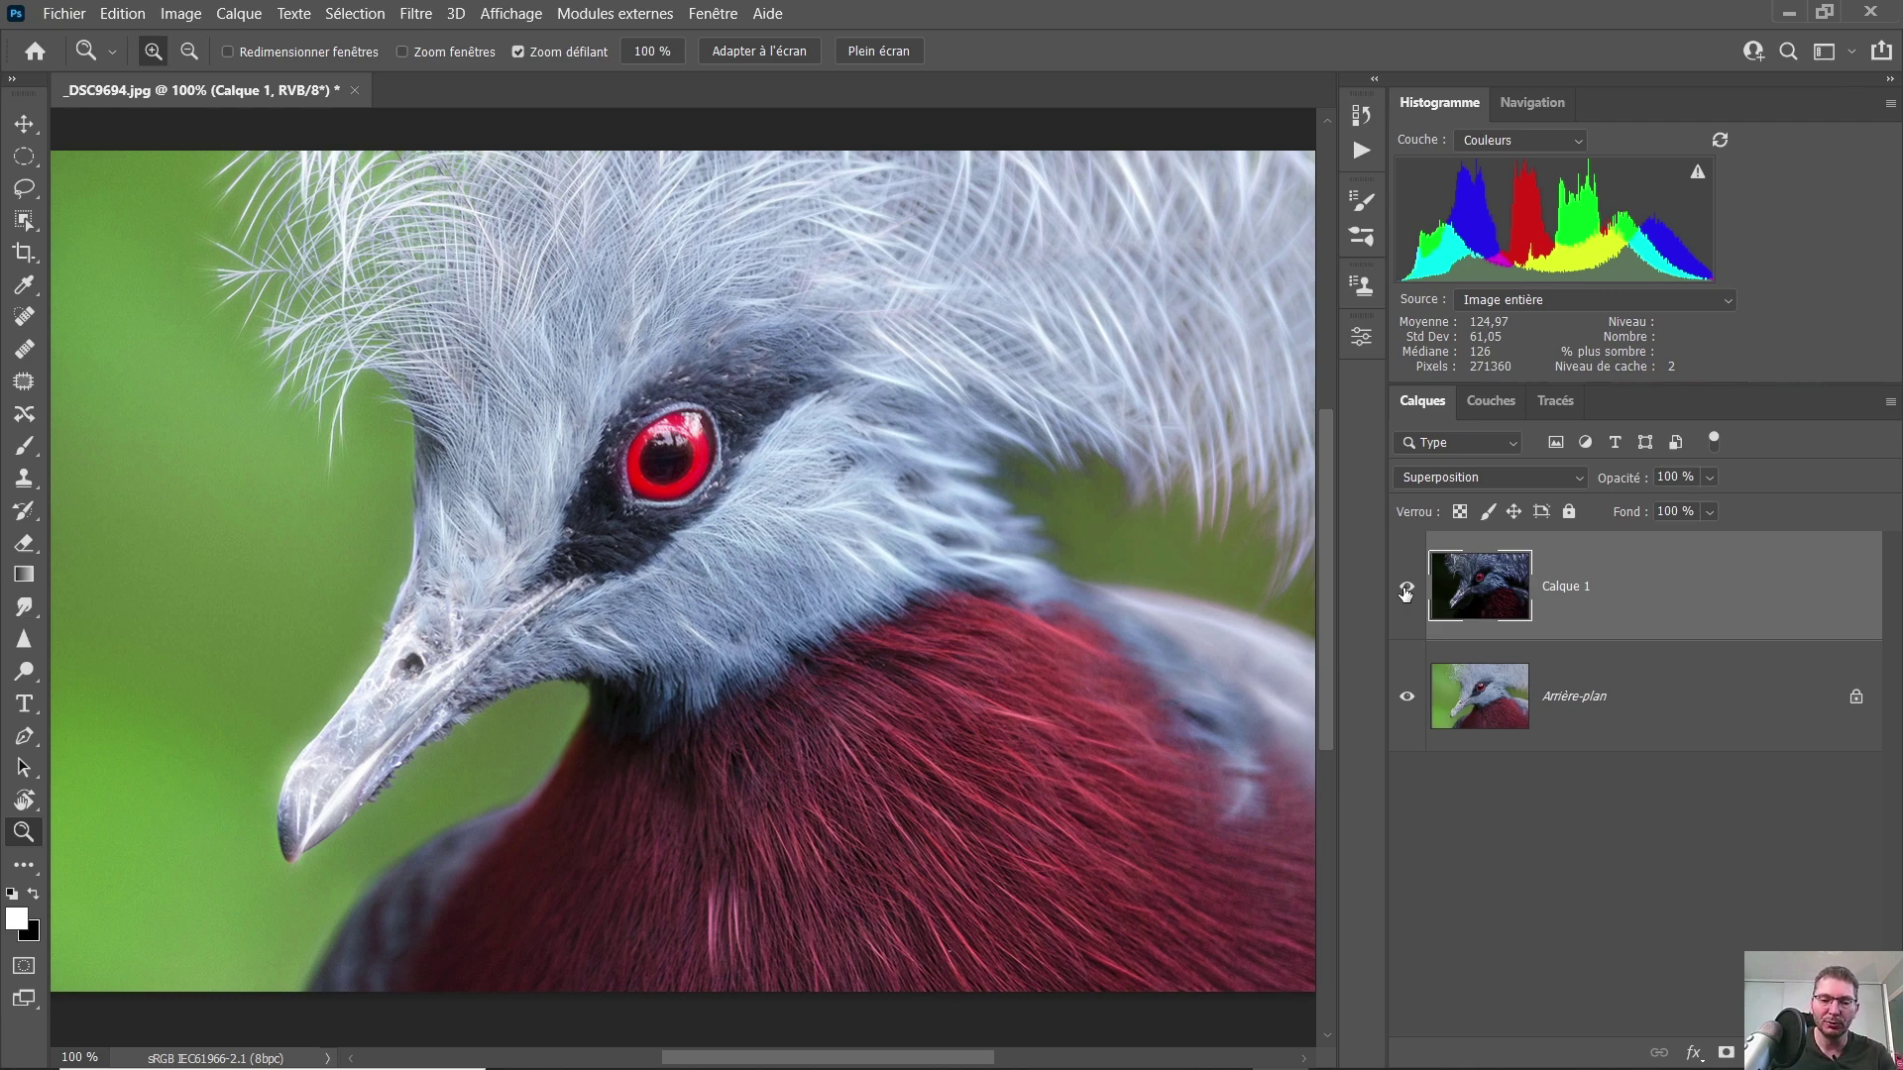
- Duplicate Calque 1 and hide the copy
key(ctrl+j)
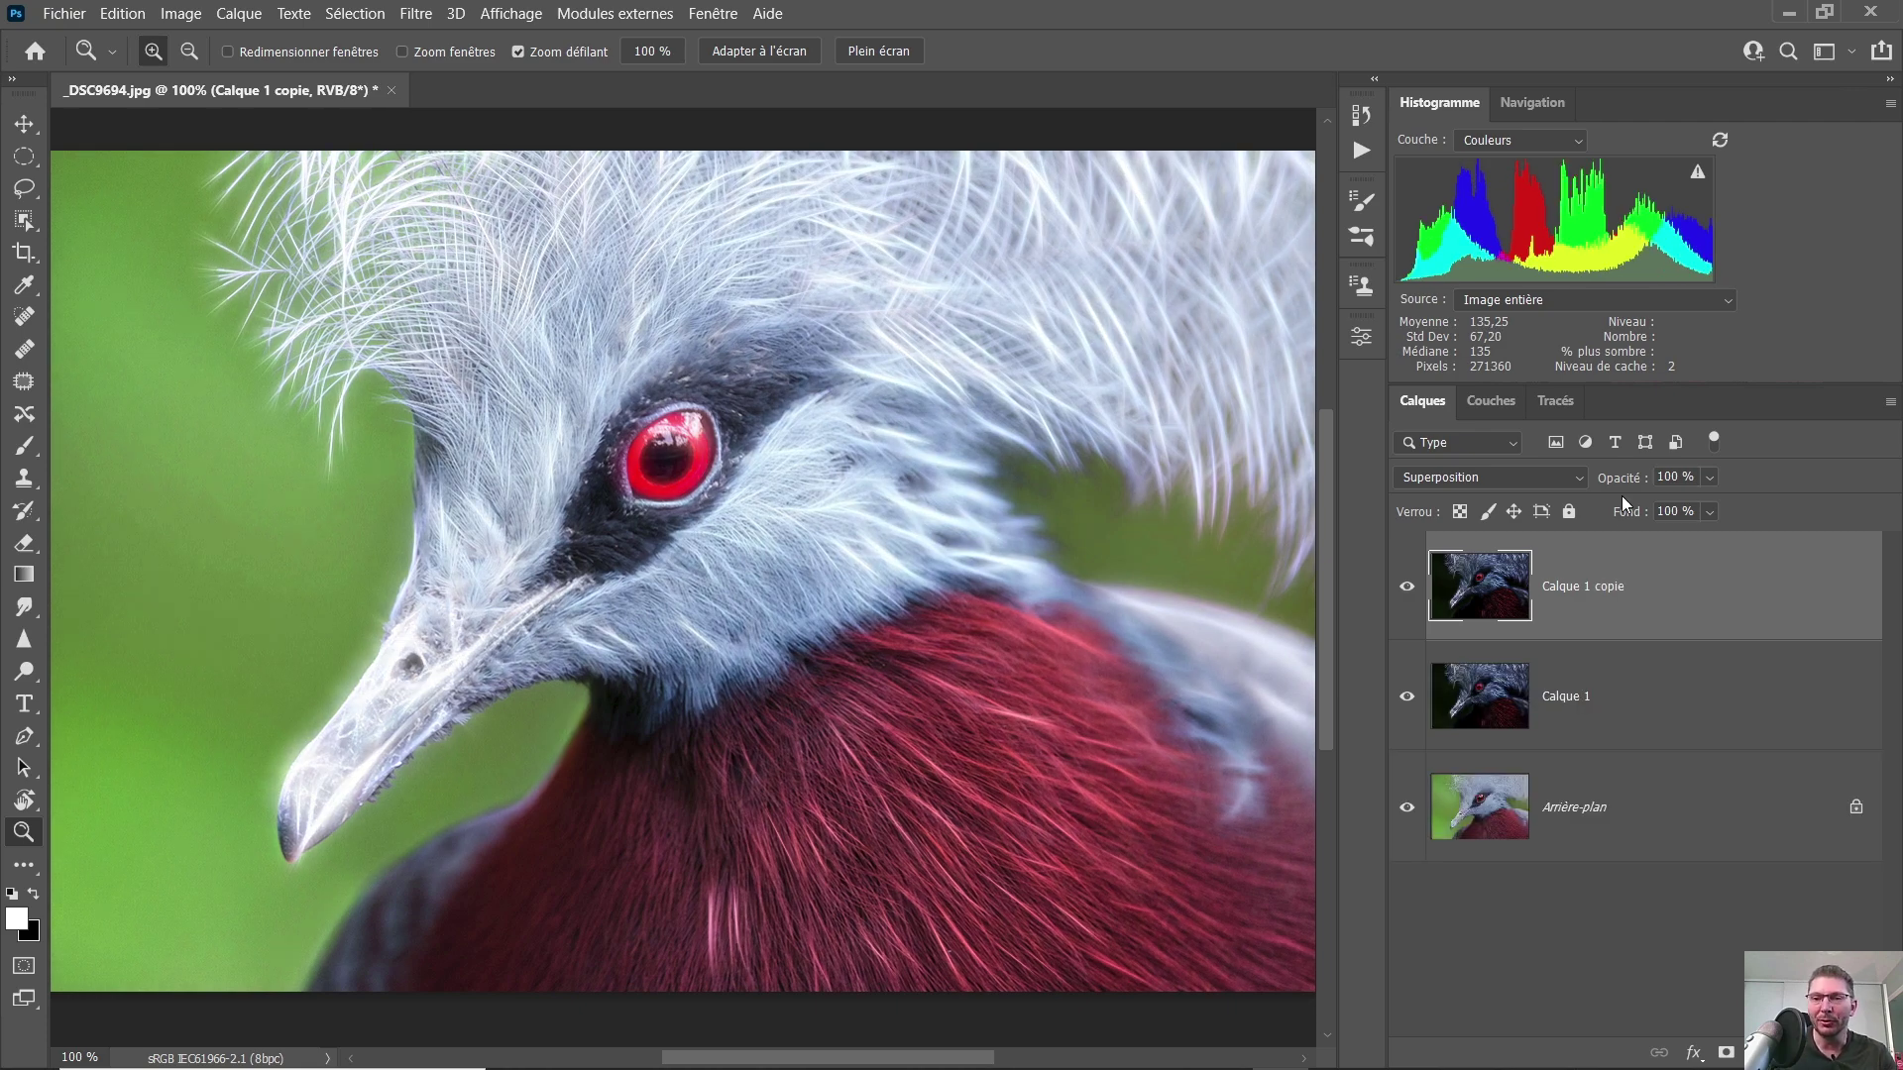
click(1405, 587)
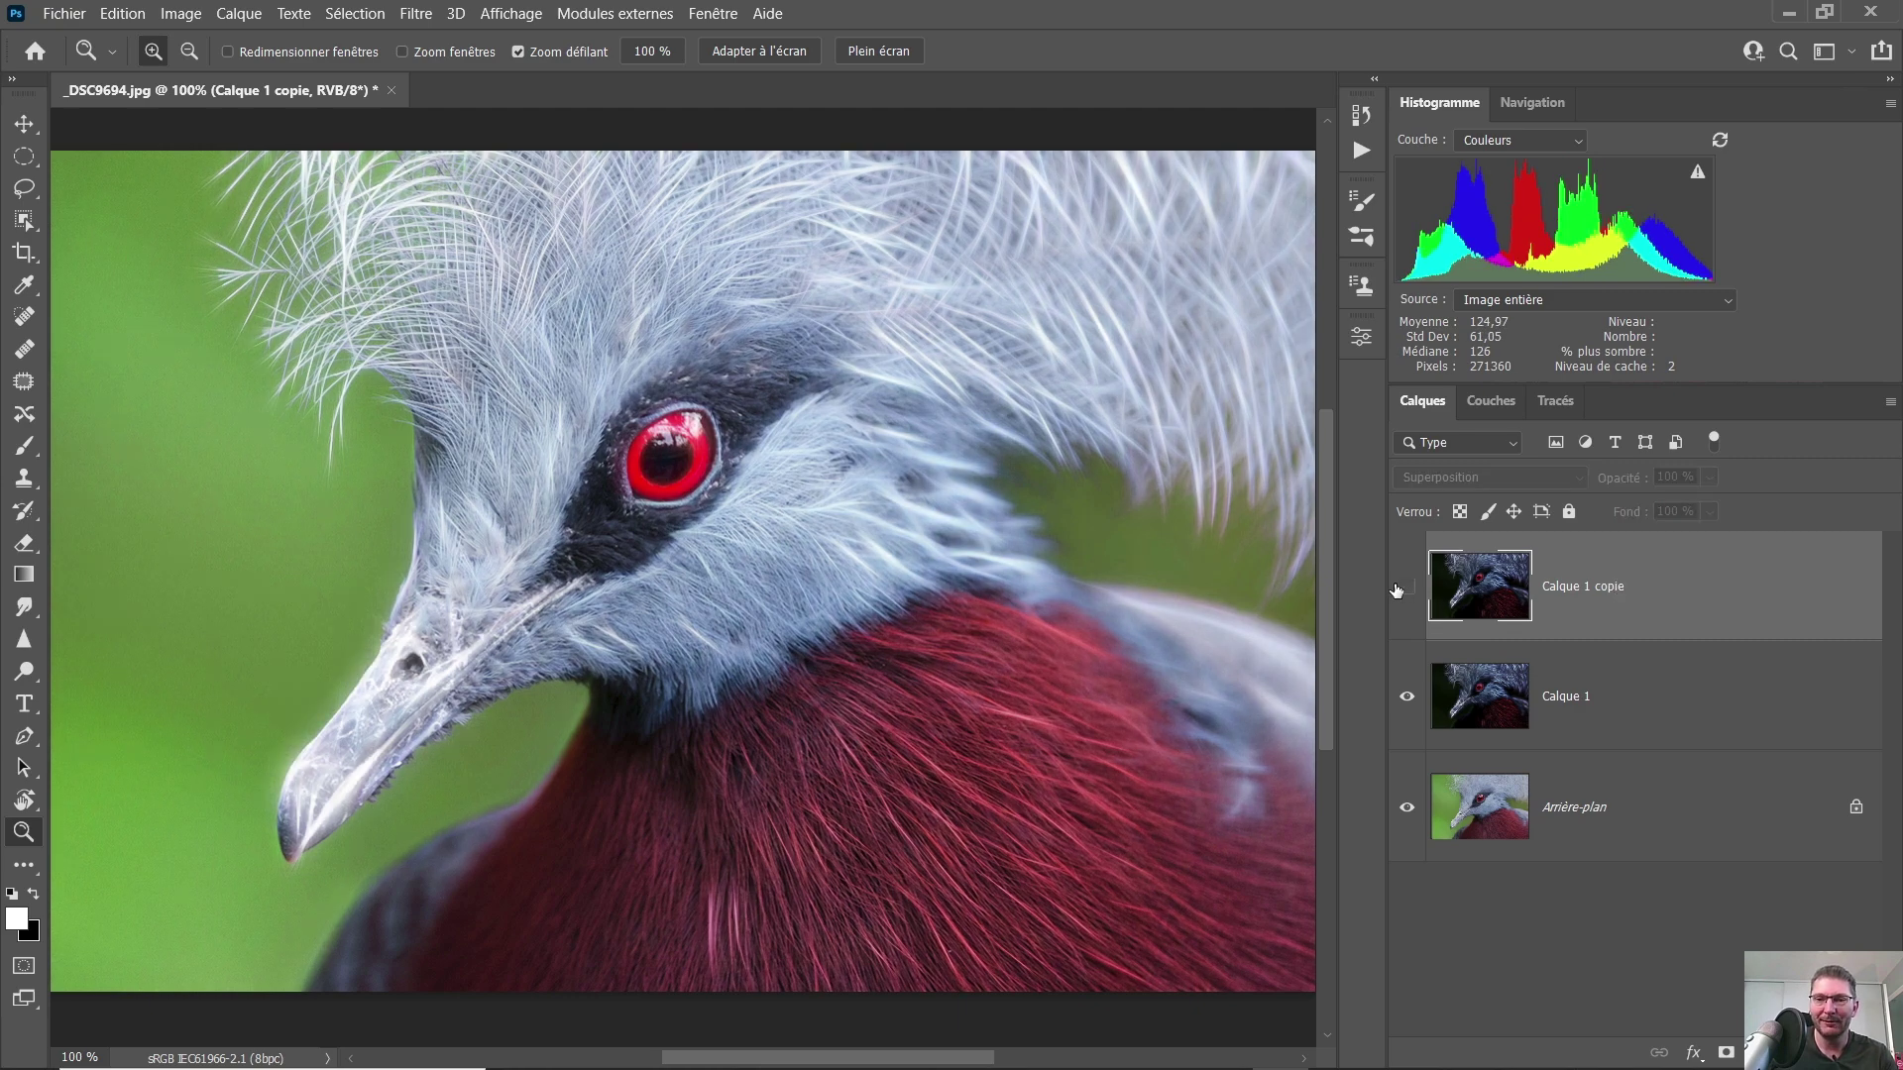
- Set the blend mode of the original Calque 1 to Lumière crue
click(1578, 696)
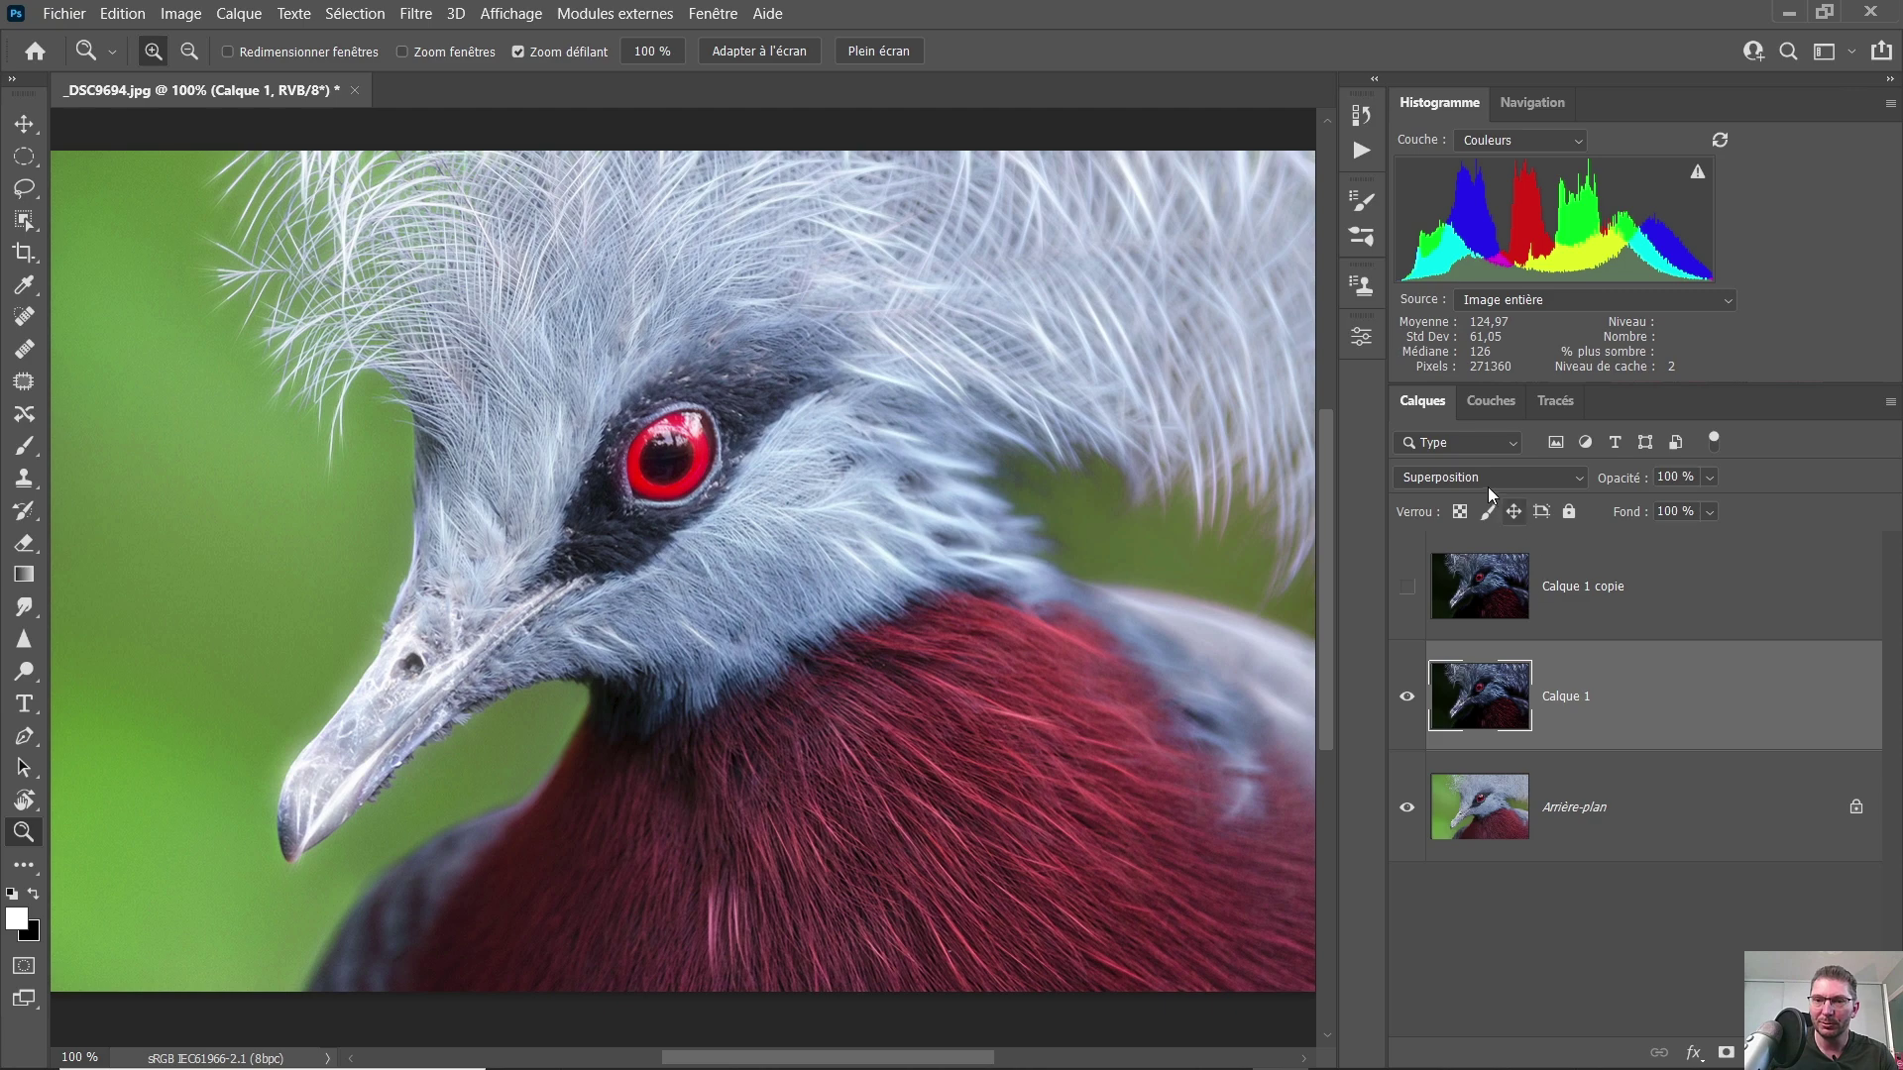
click(1484, 478)
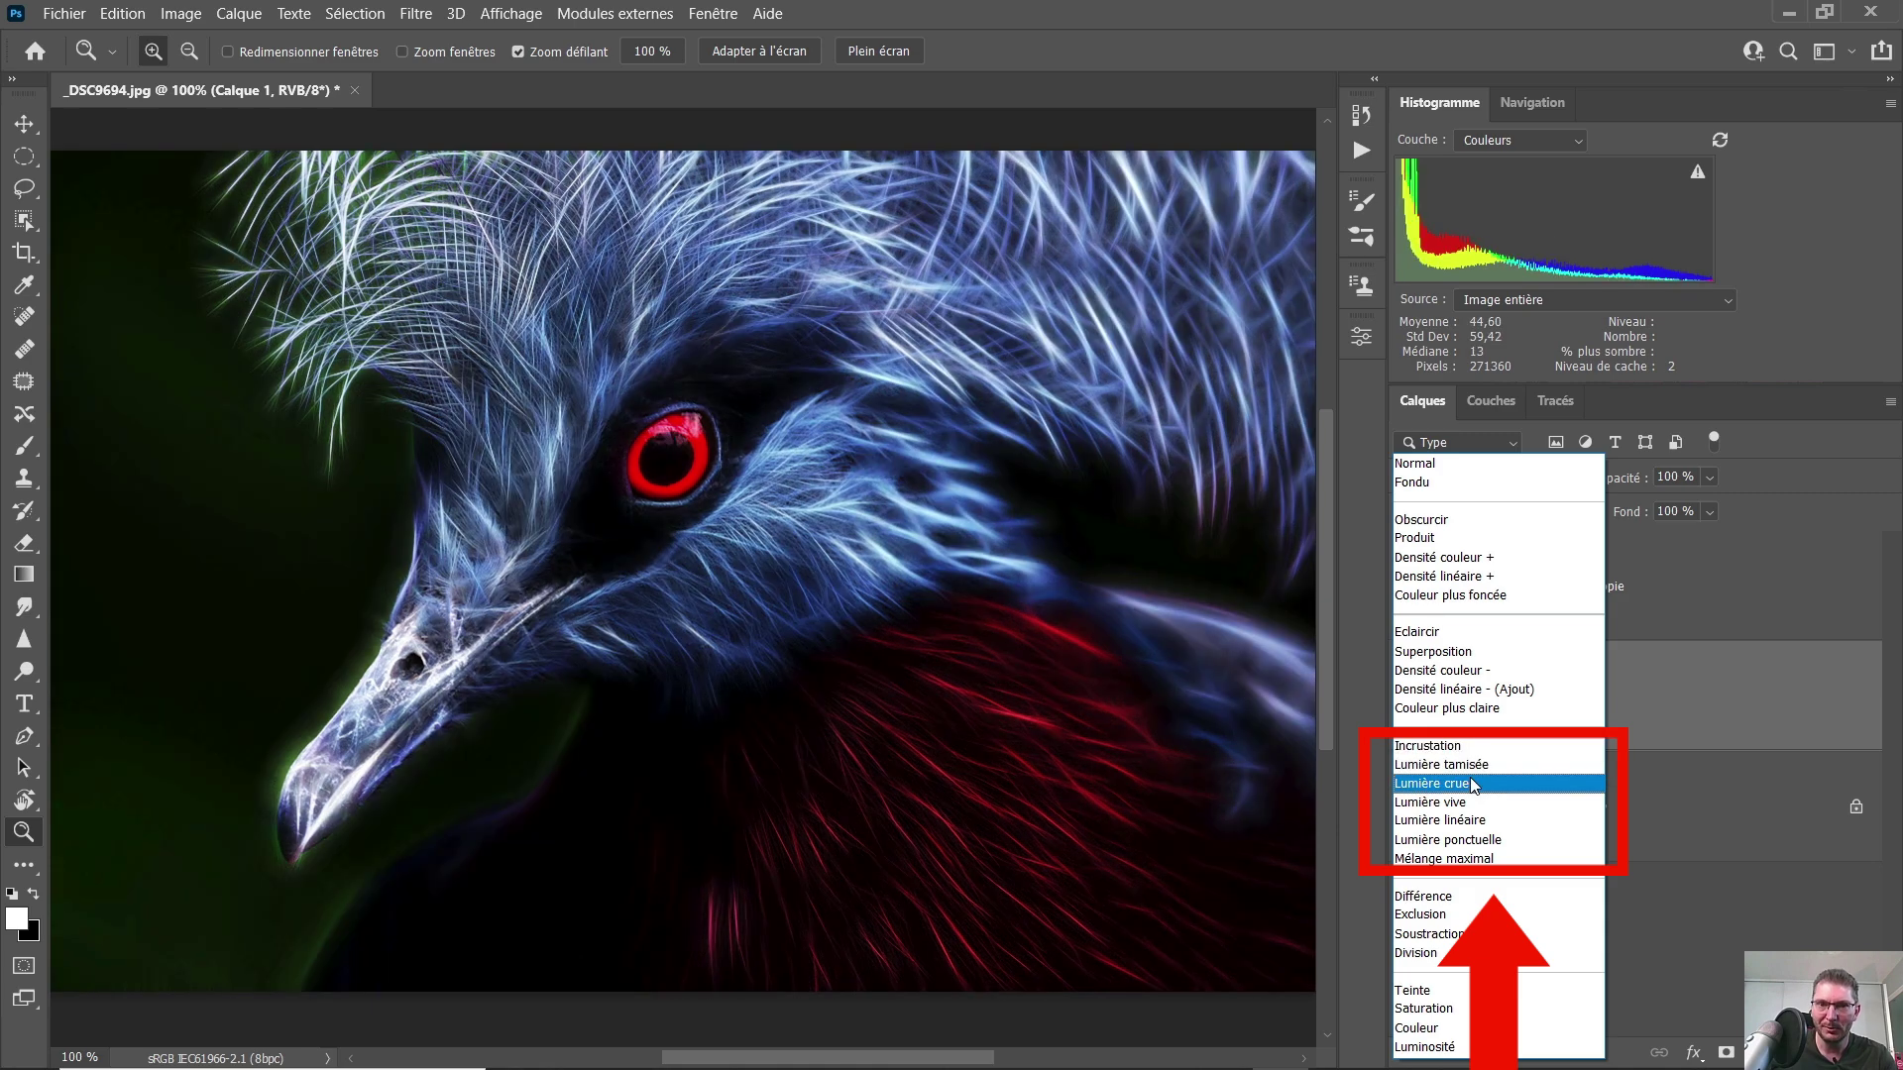
click(1472, 786)
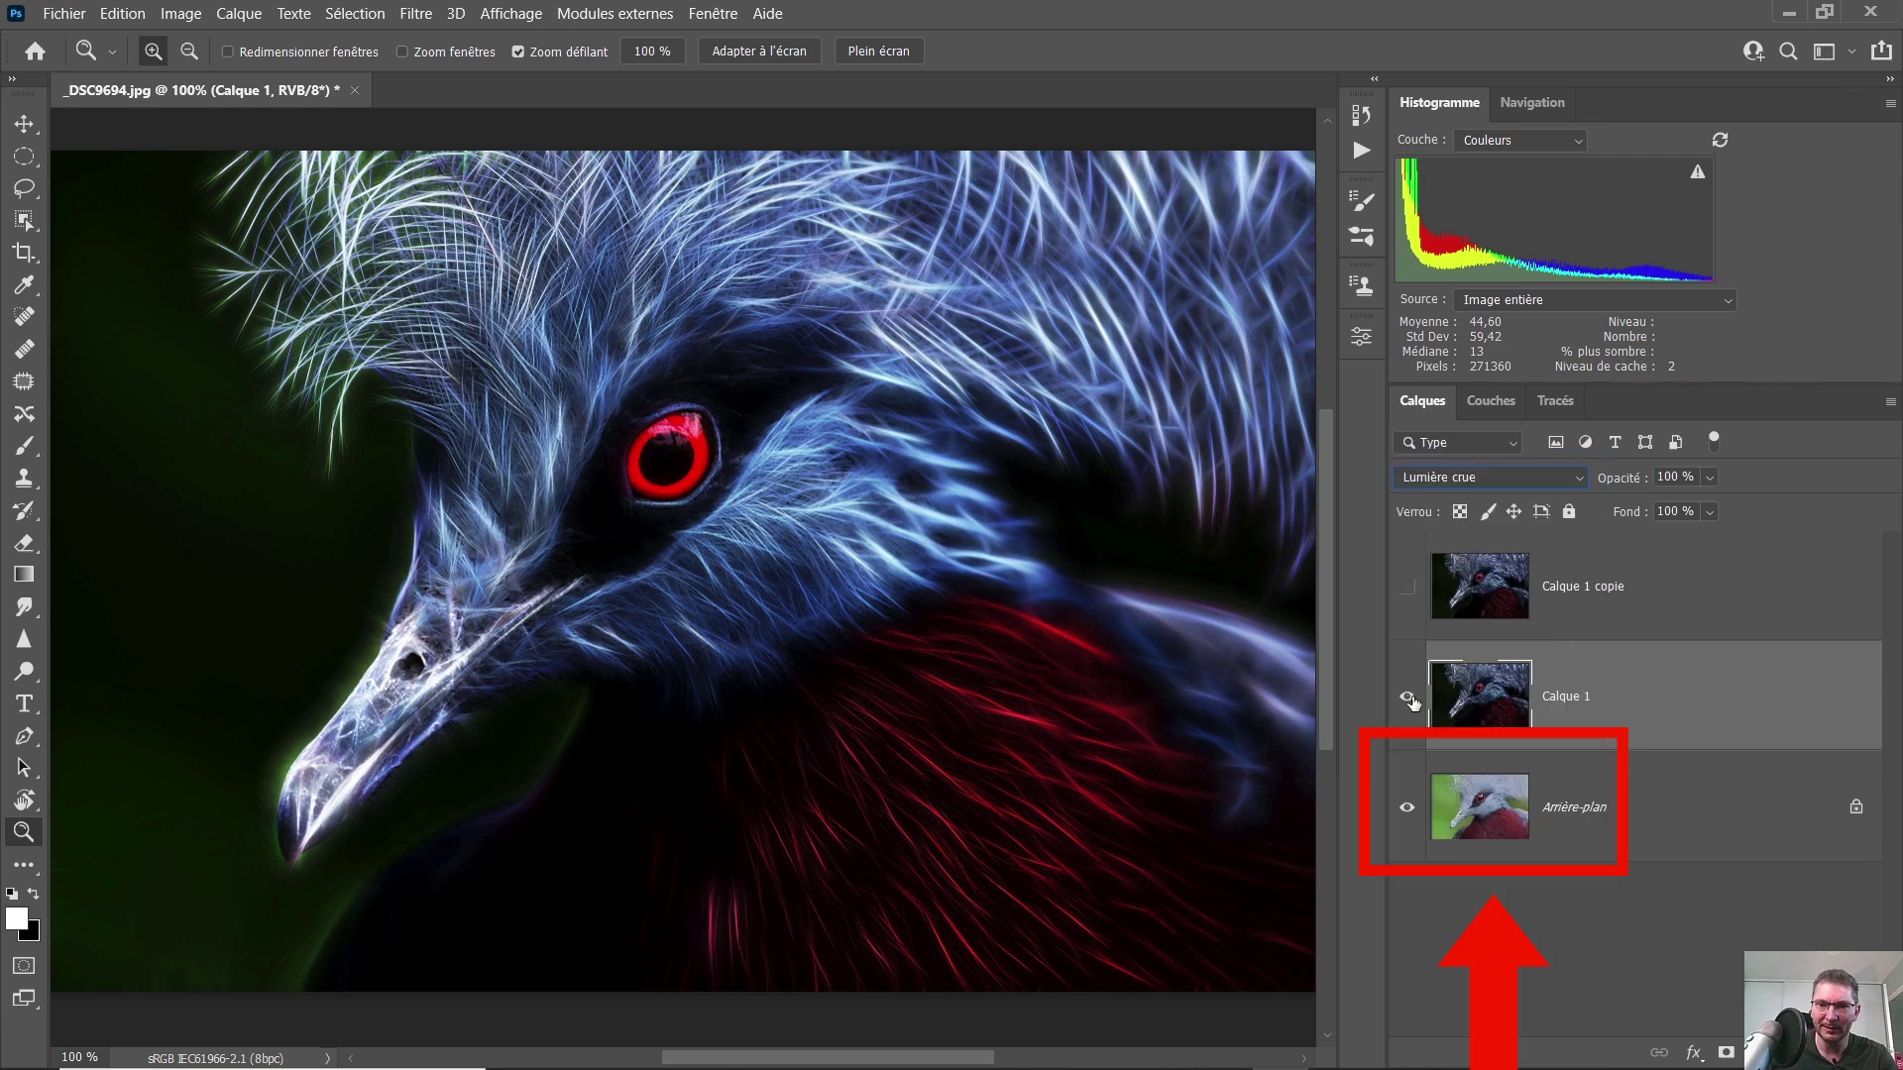
- Set Calque 1 copie to Normal blend mode and compare it with the Lumière crue layer, leaving the copy hidden
click(1406, 586)
click(1480, 585)
click(1487, 476)
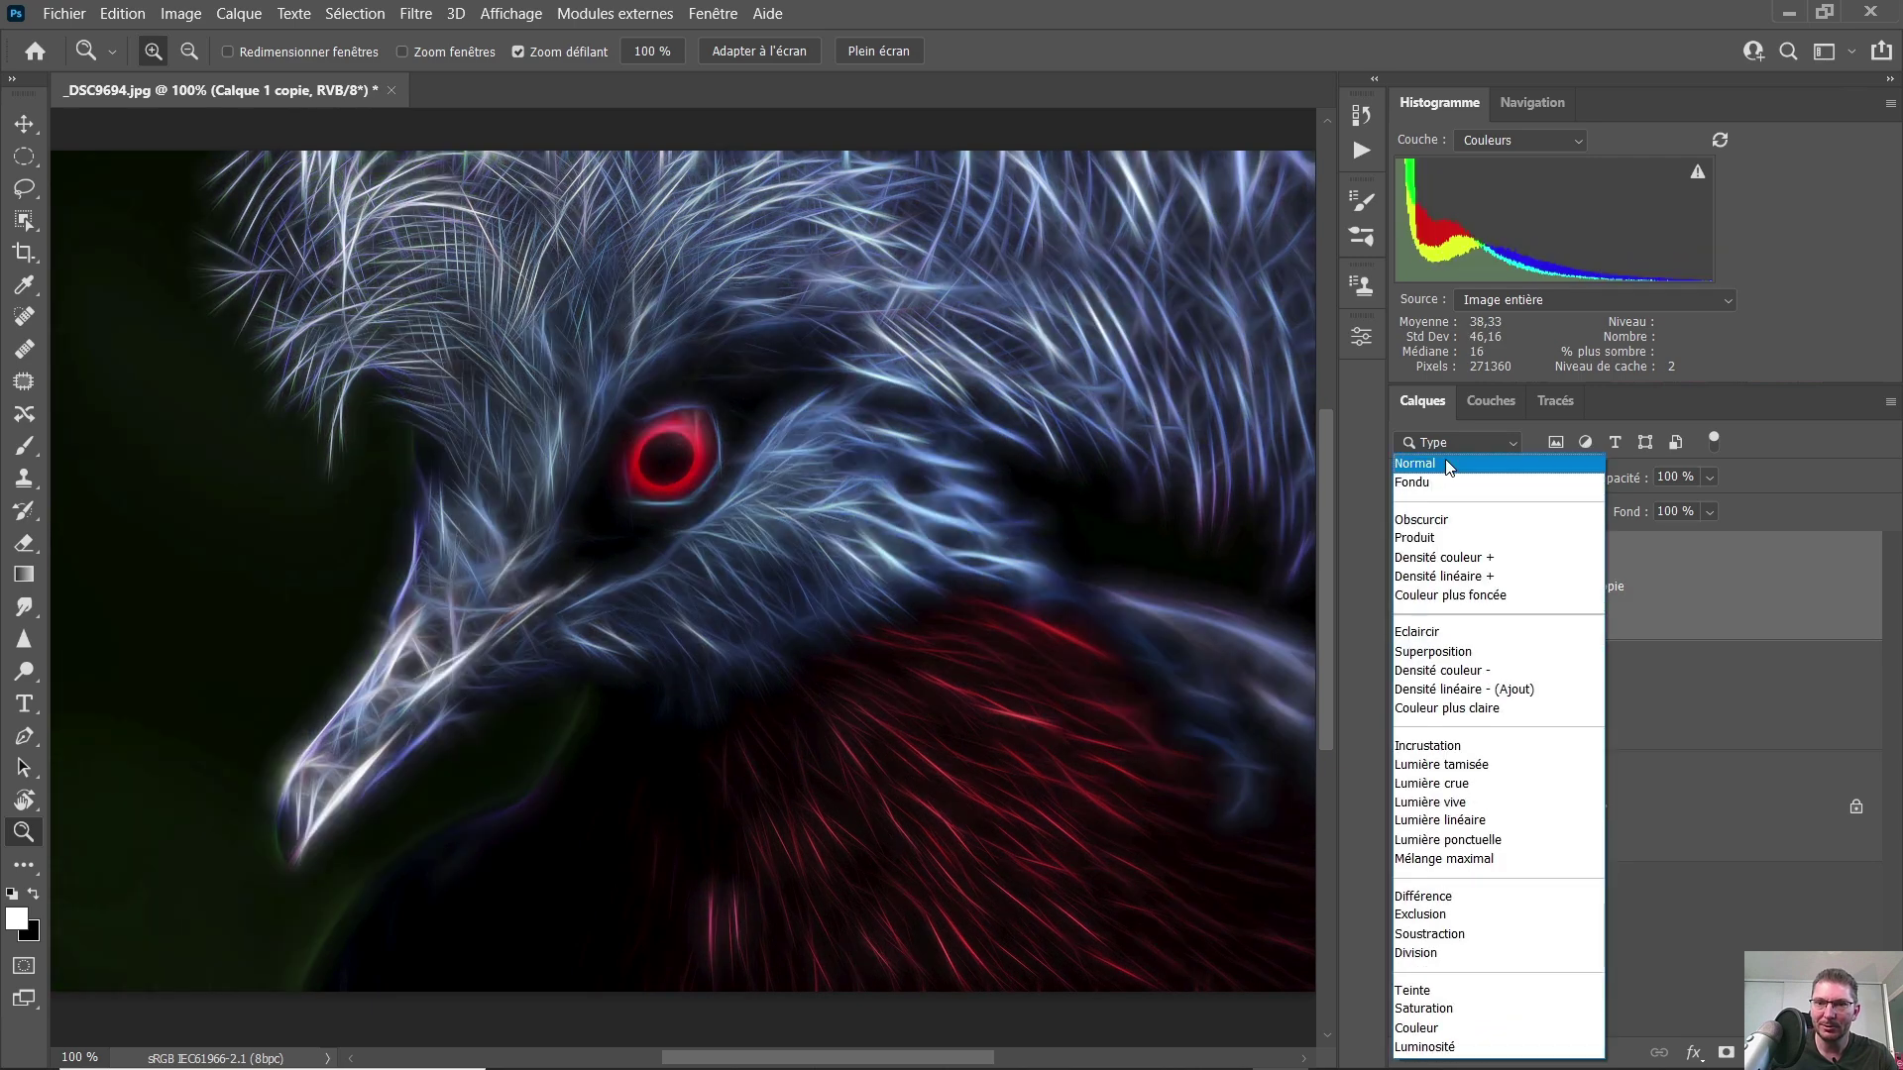
click(1440, 488)
click(1408, 589)
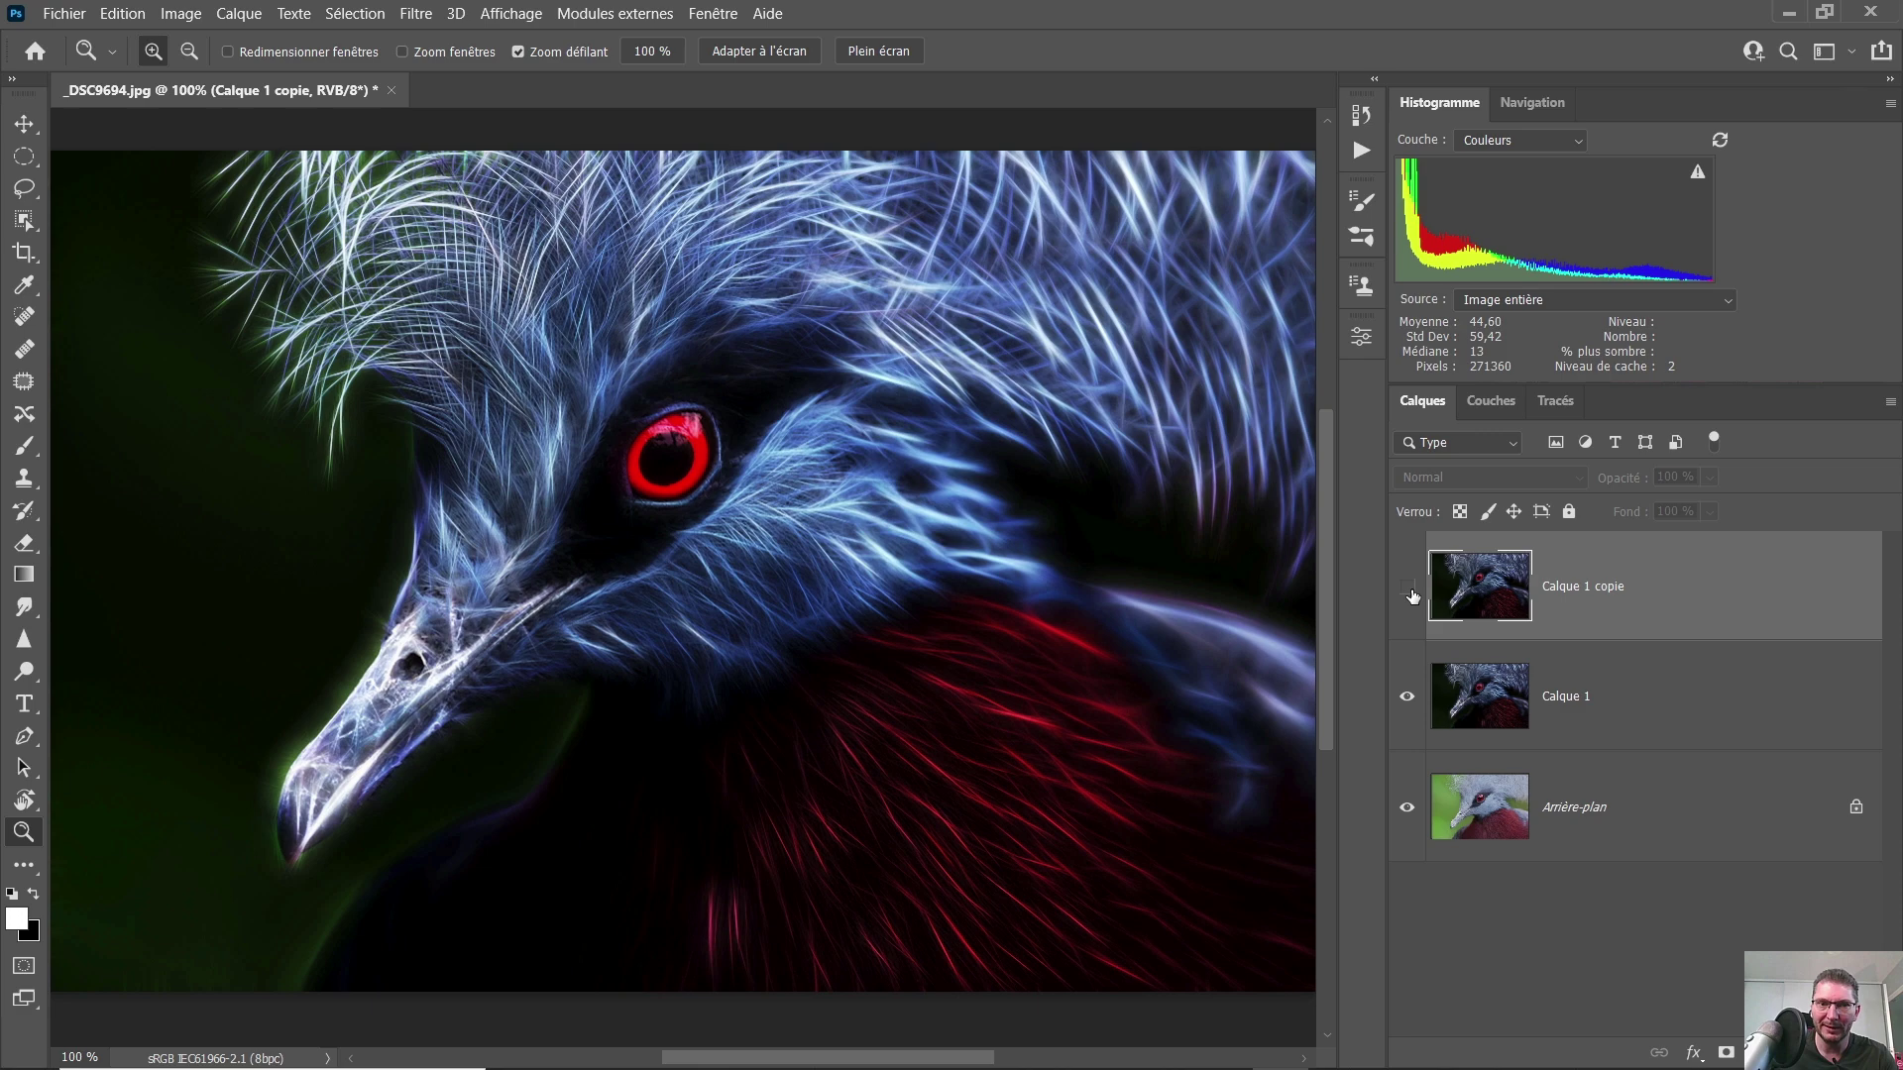
click(1409, 588)
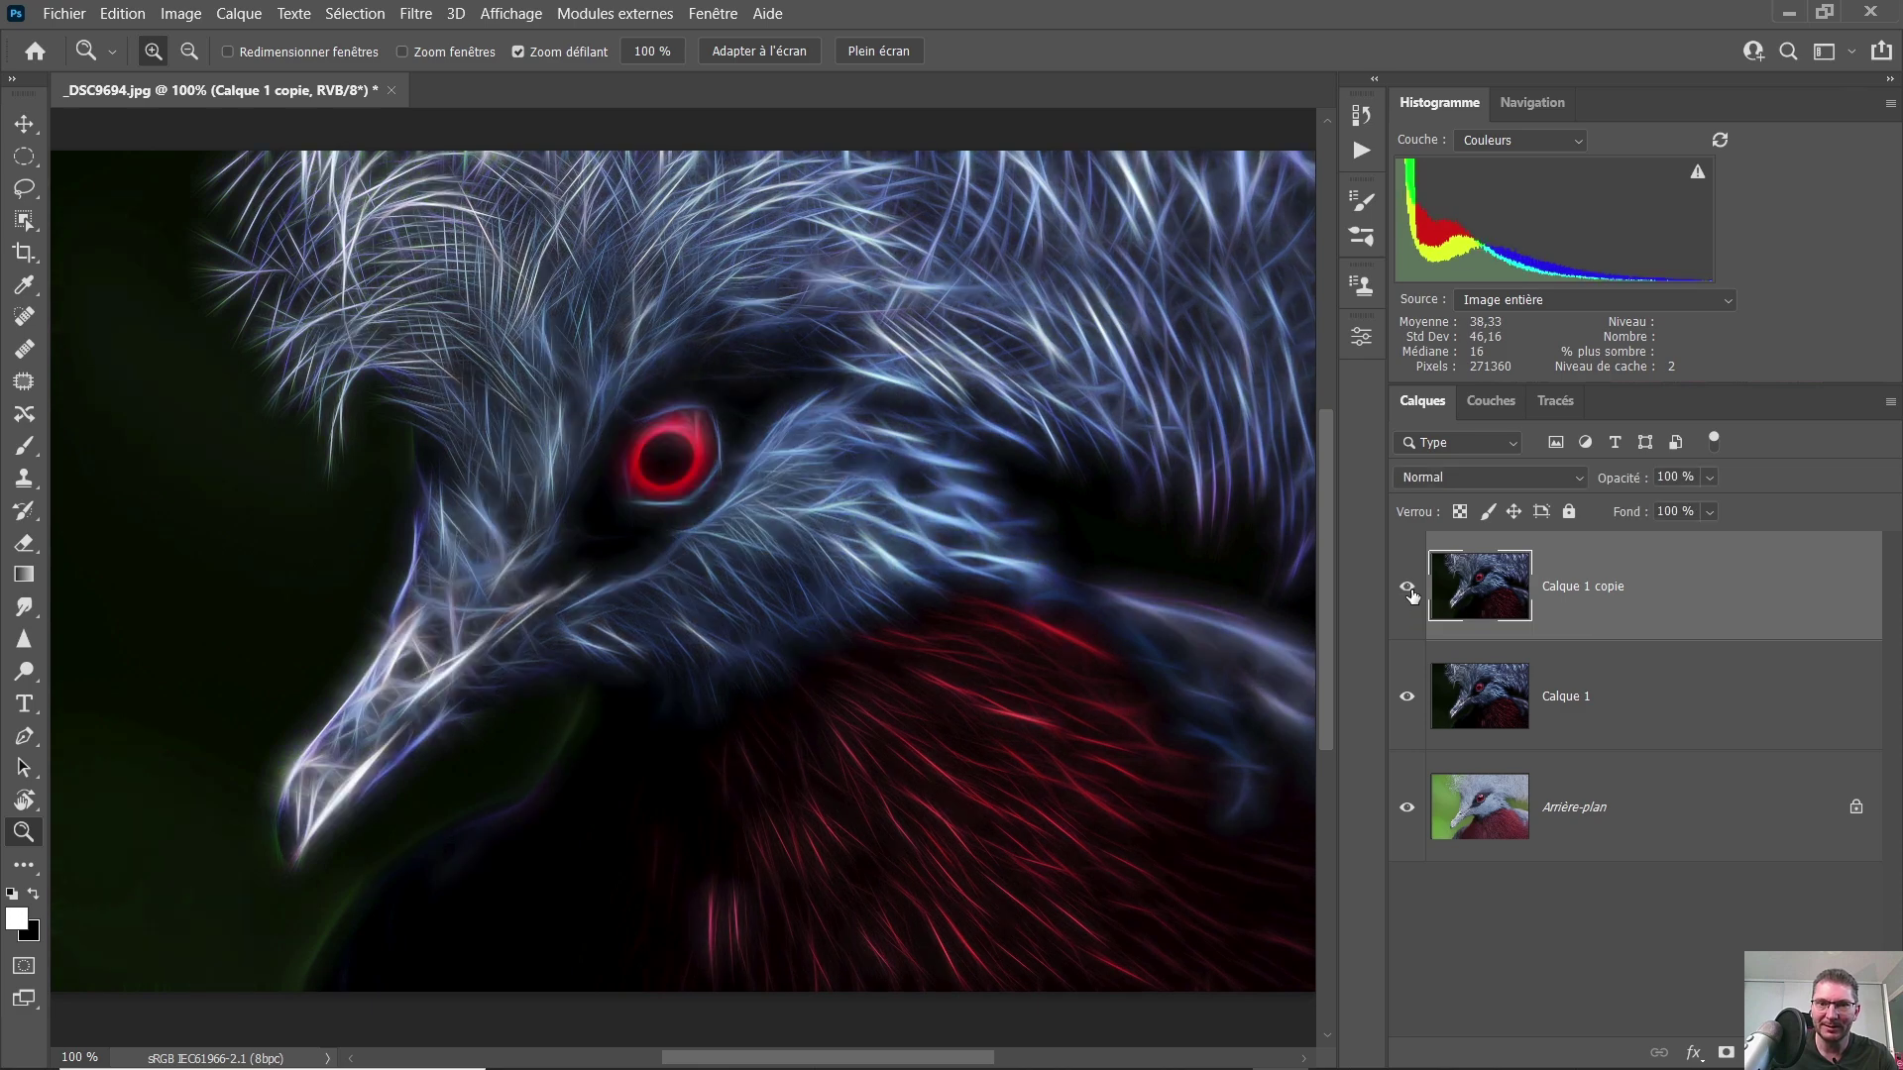
click(1408, 589)
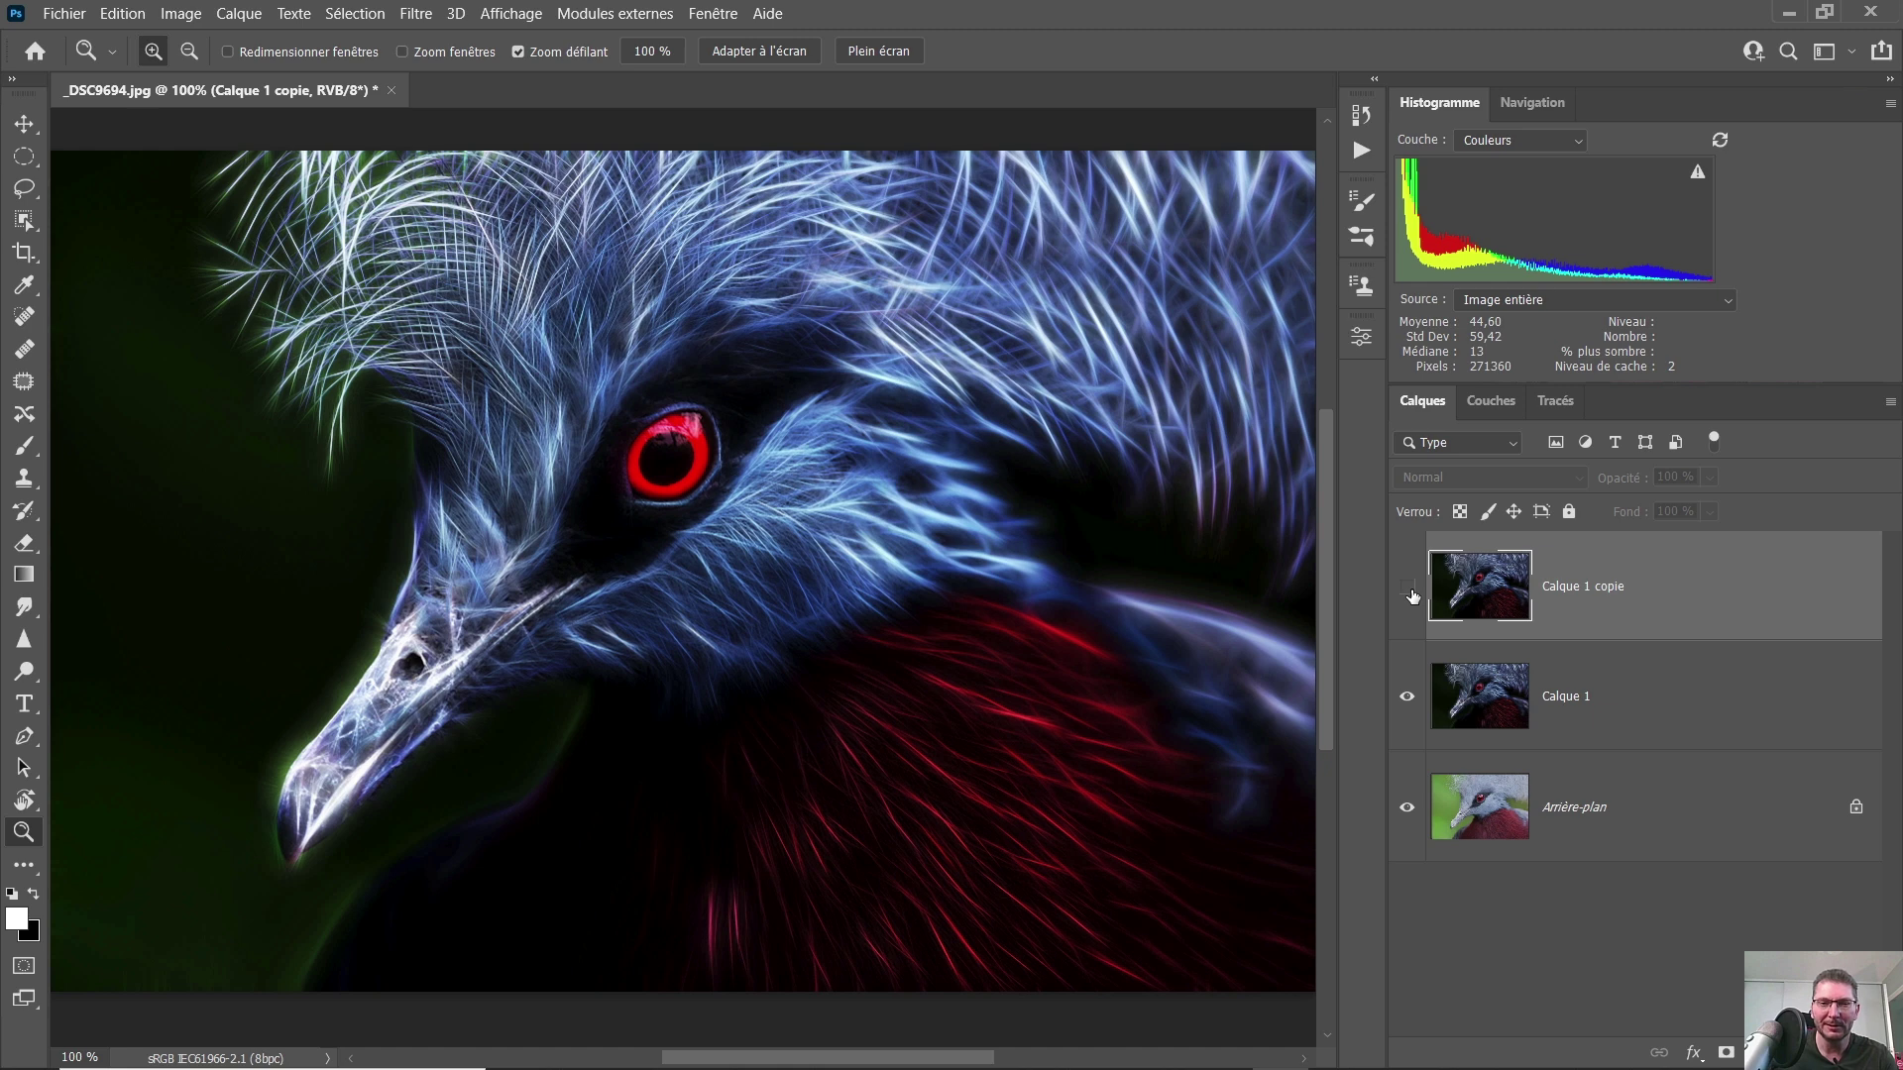
- Try a 76 % fill and a 77 % opacity on Calque 1
click(1640, 706)
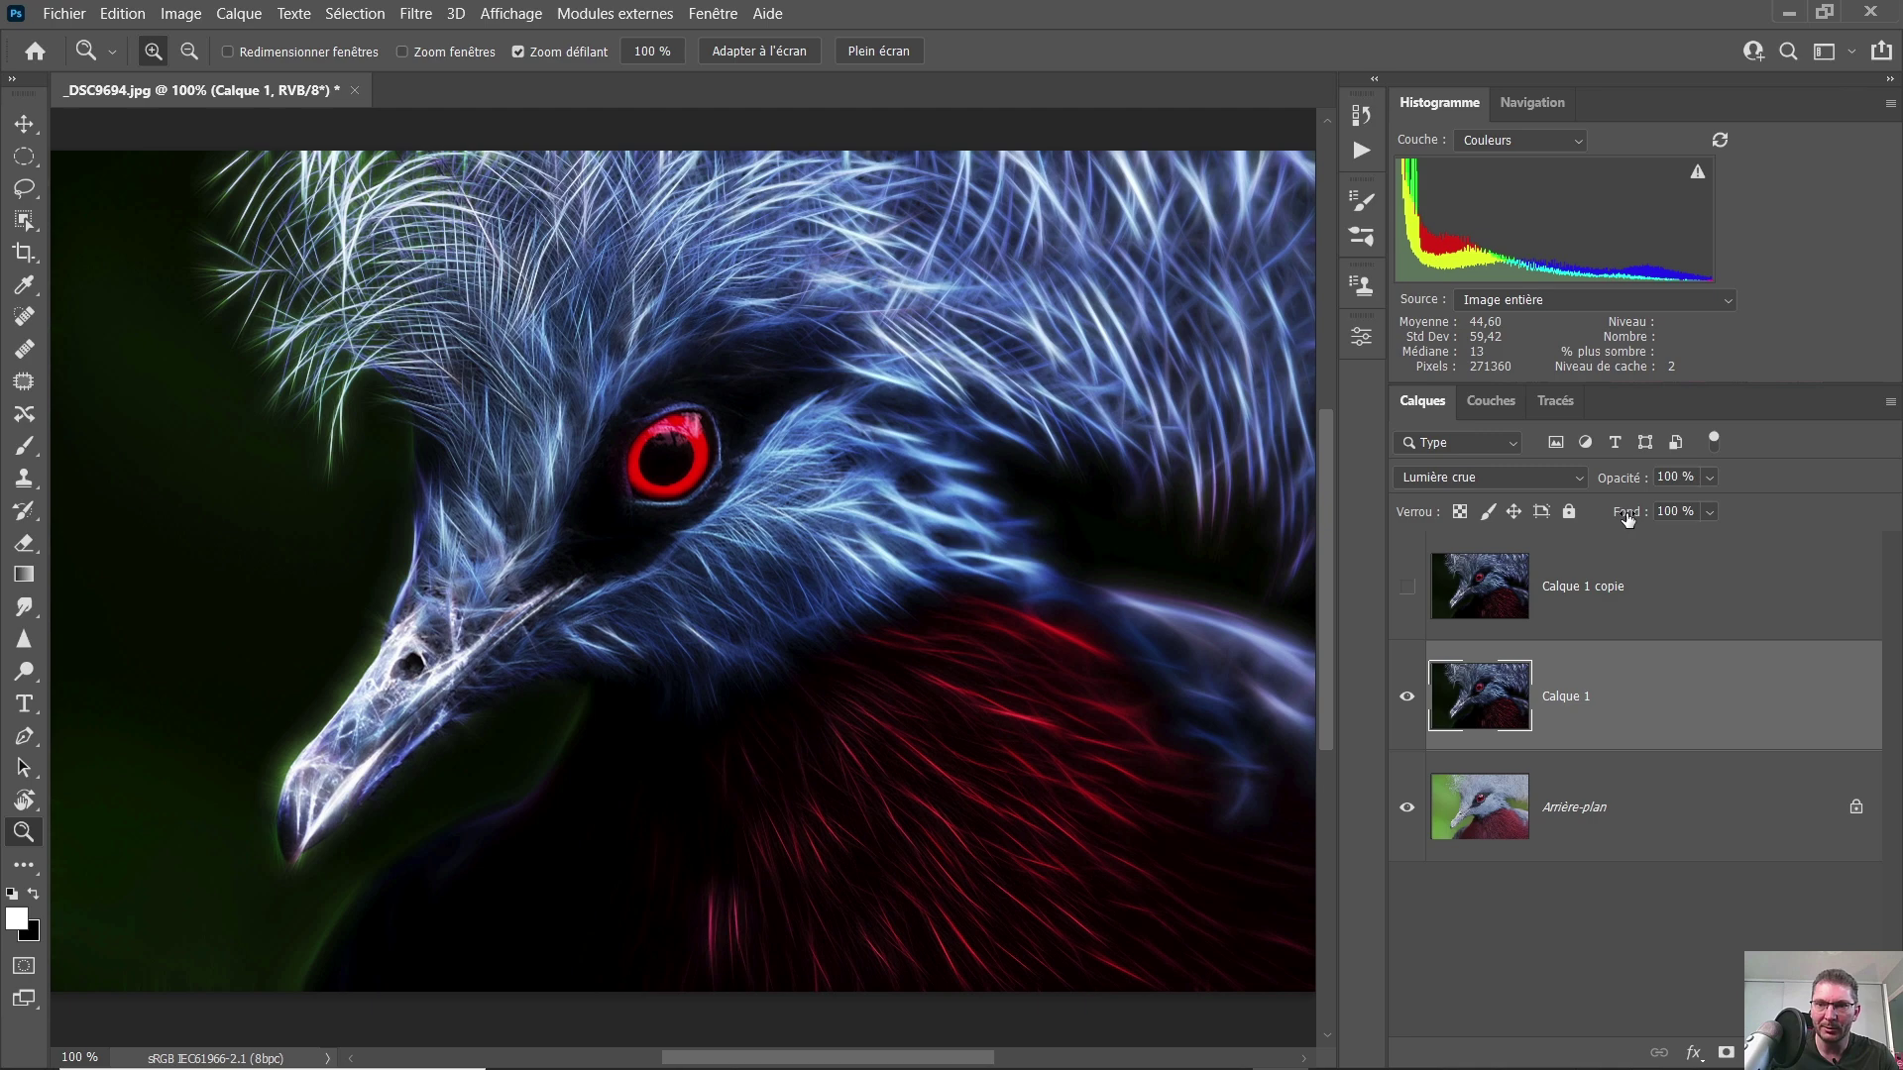
drag(1628, 521, 1595, 510)
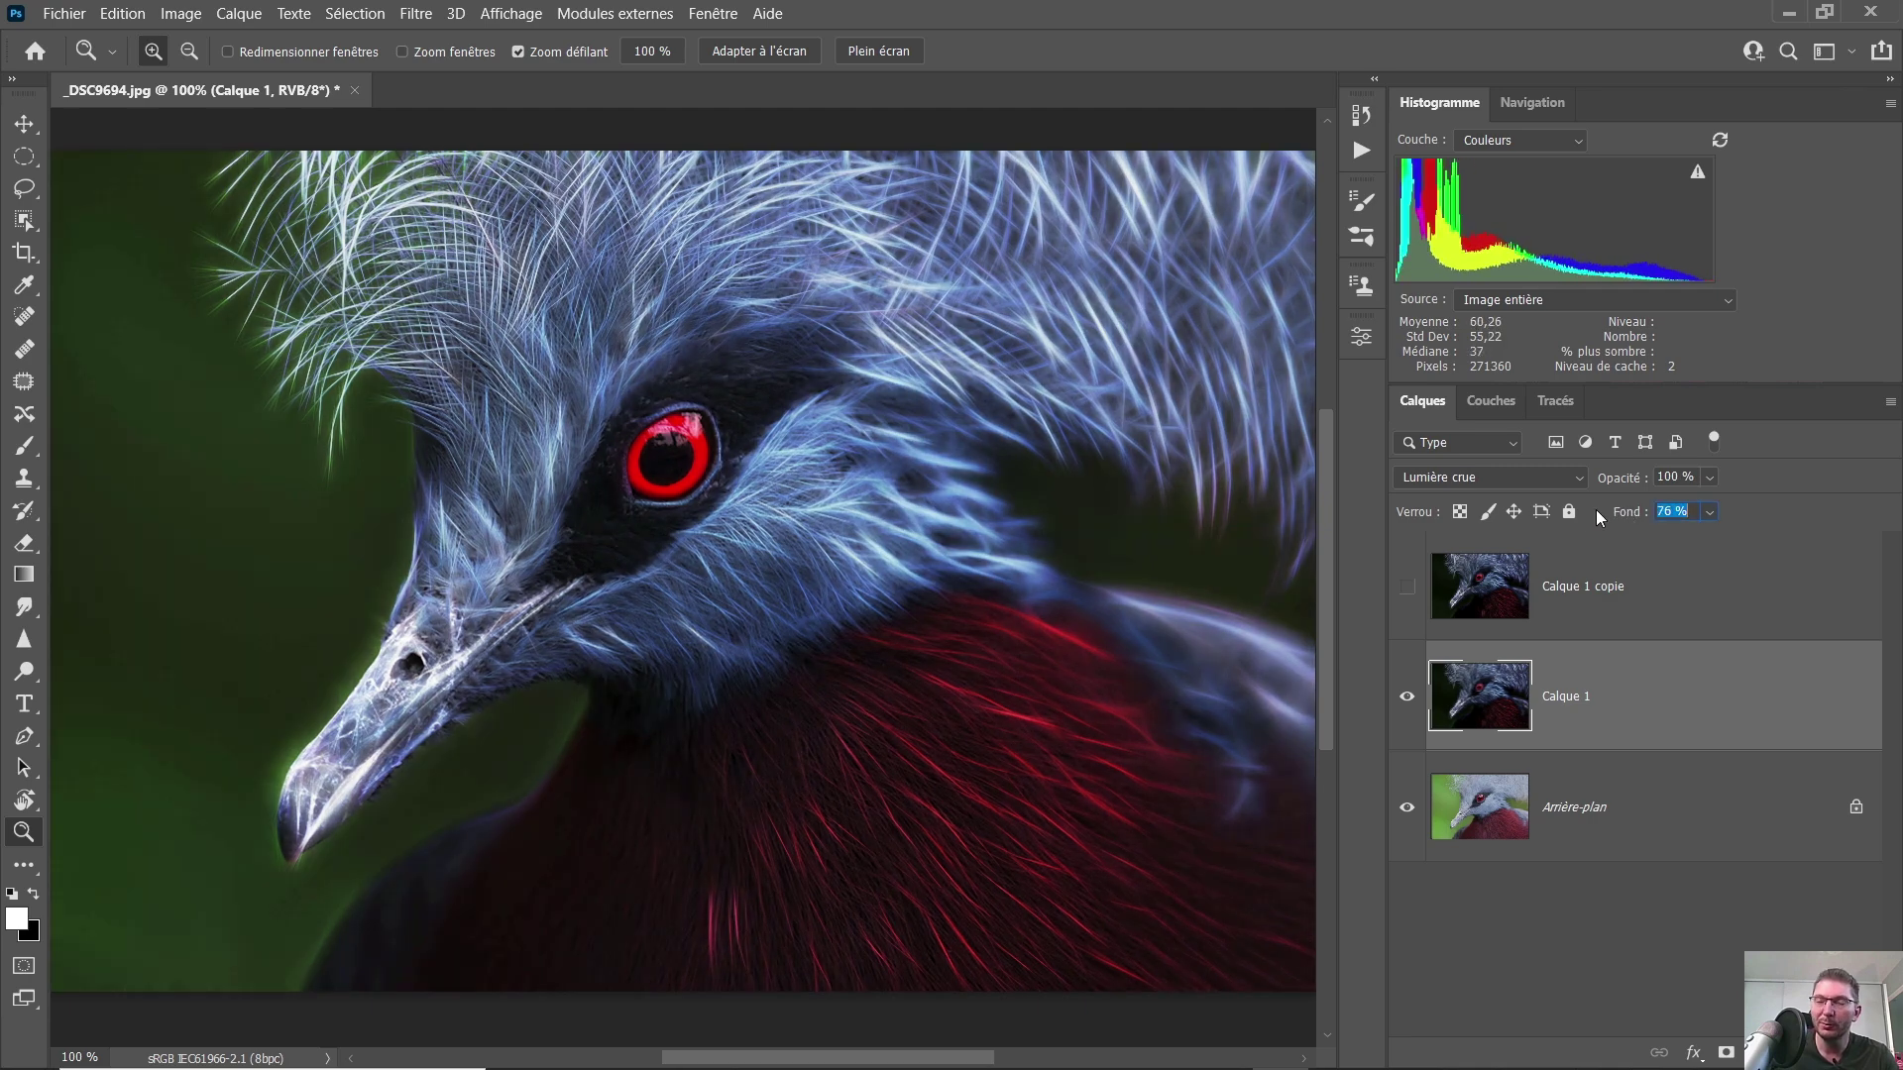
mouse_move(1596, 510)
mouse_down()
mouse_move(1621, 510)
mouse_move(1603, 482)
mouse_up()
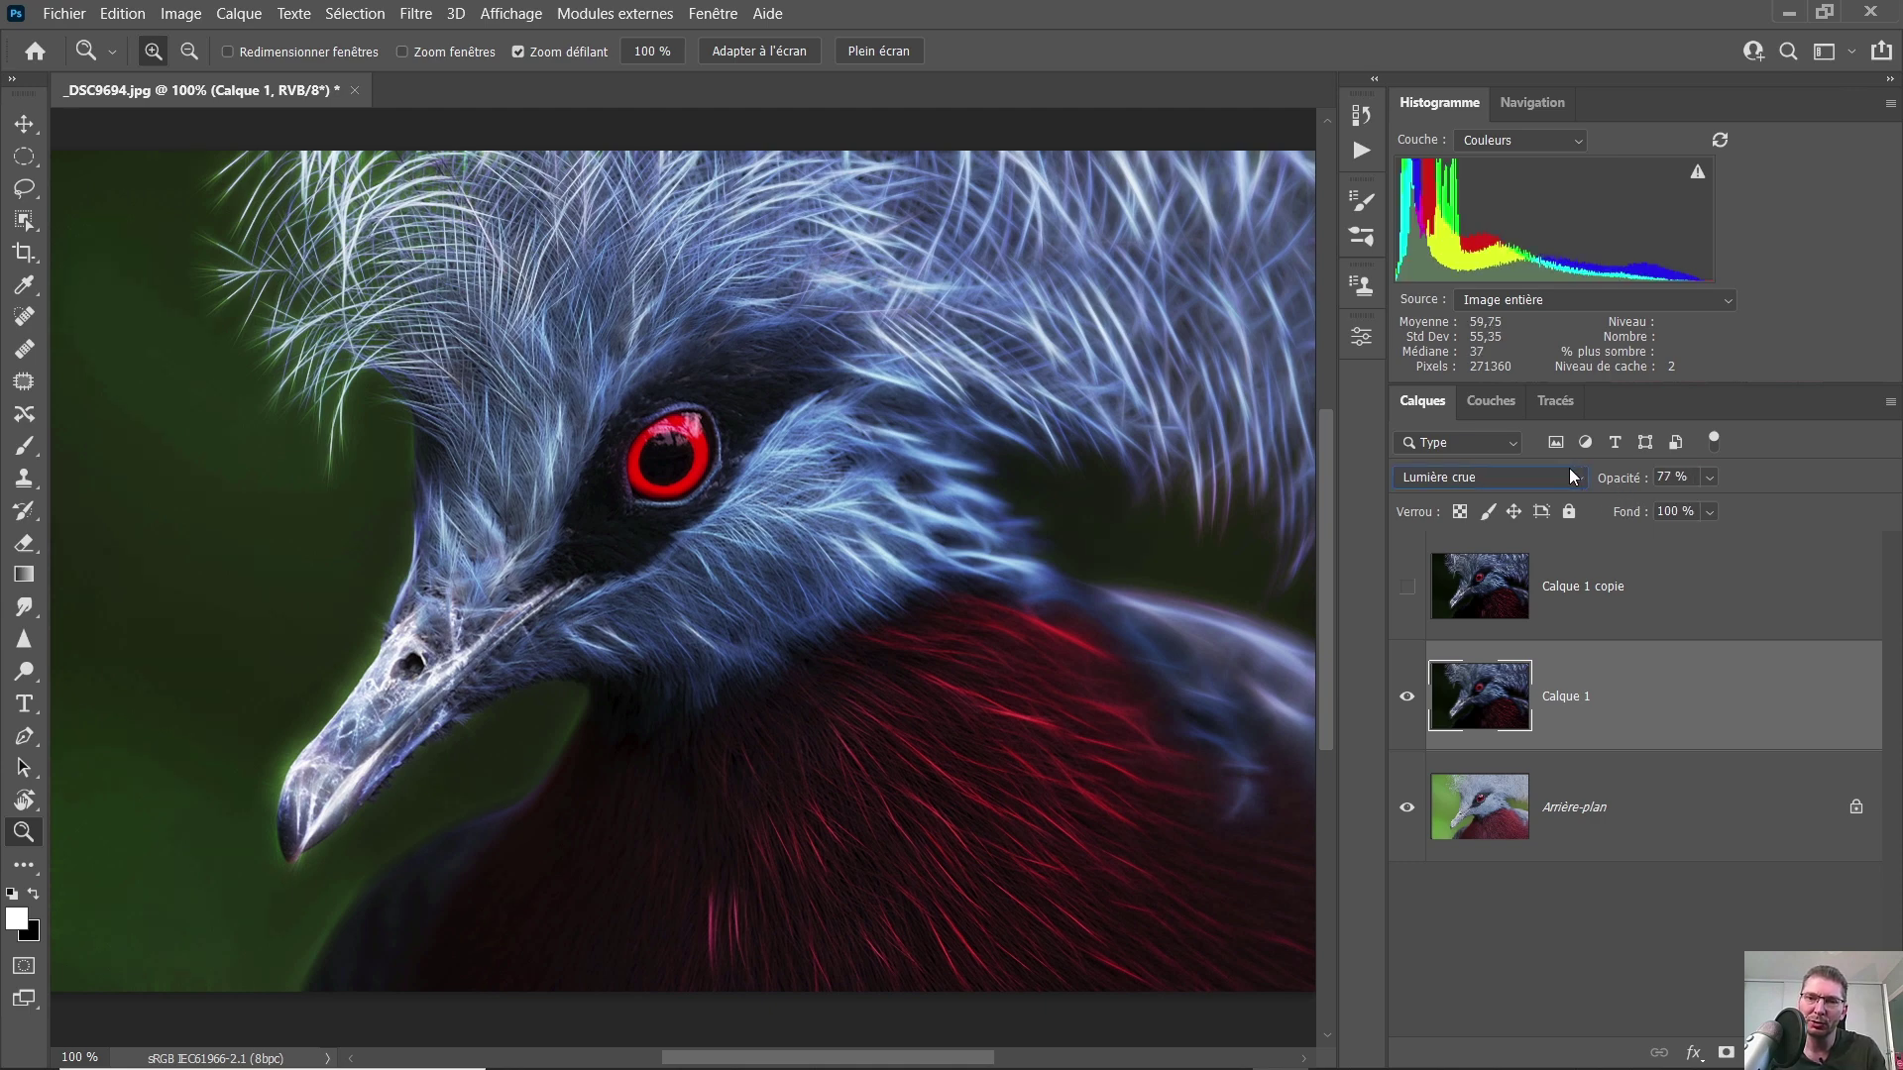
- Try the Lumière linéaire blend mode on Calque 1 and return it to Lumière crue
click(1569, 477)
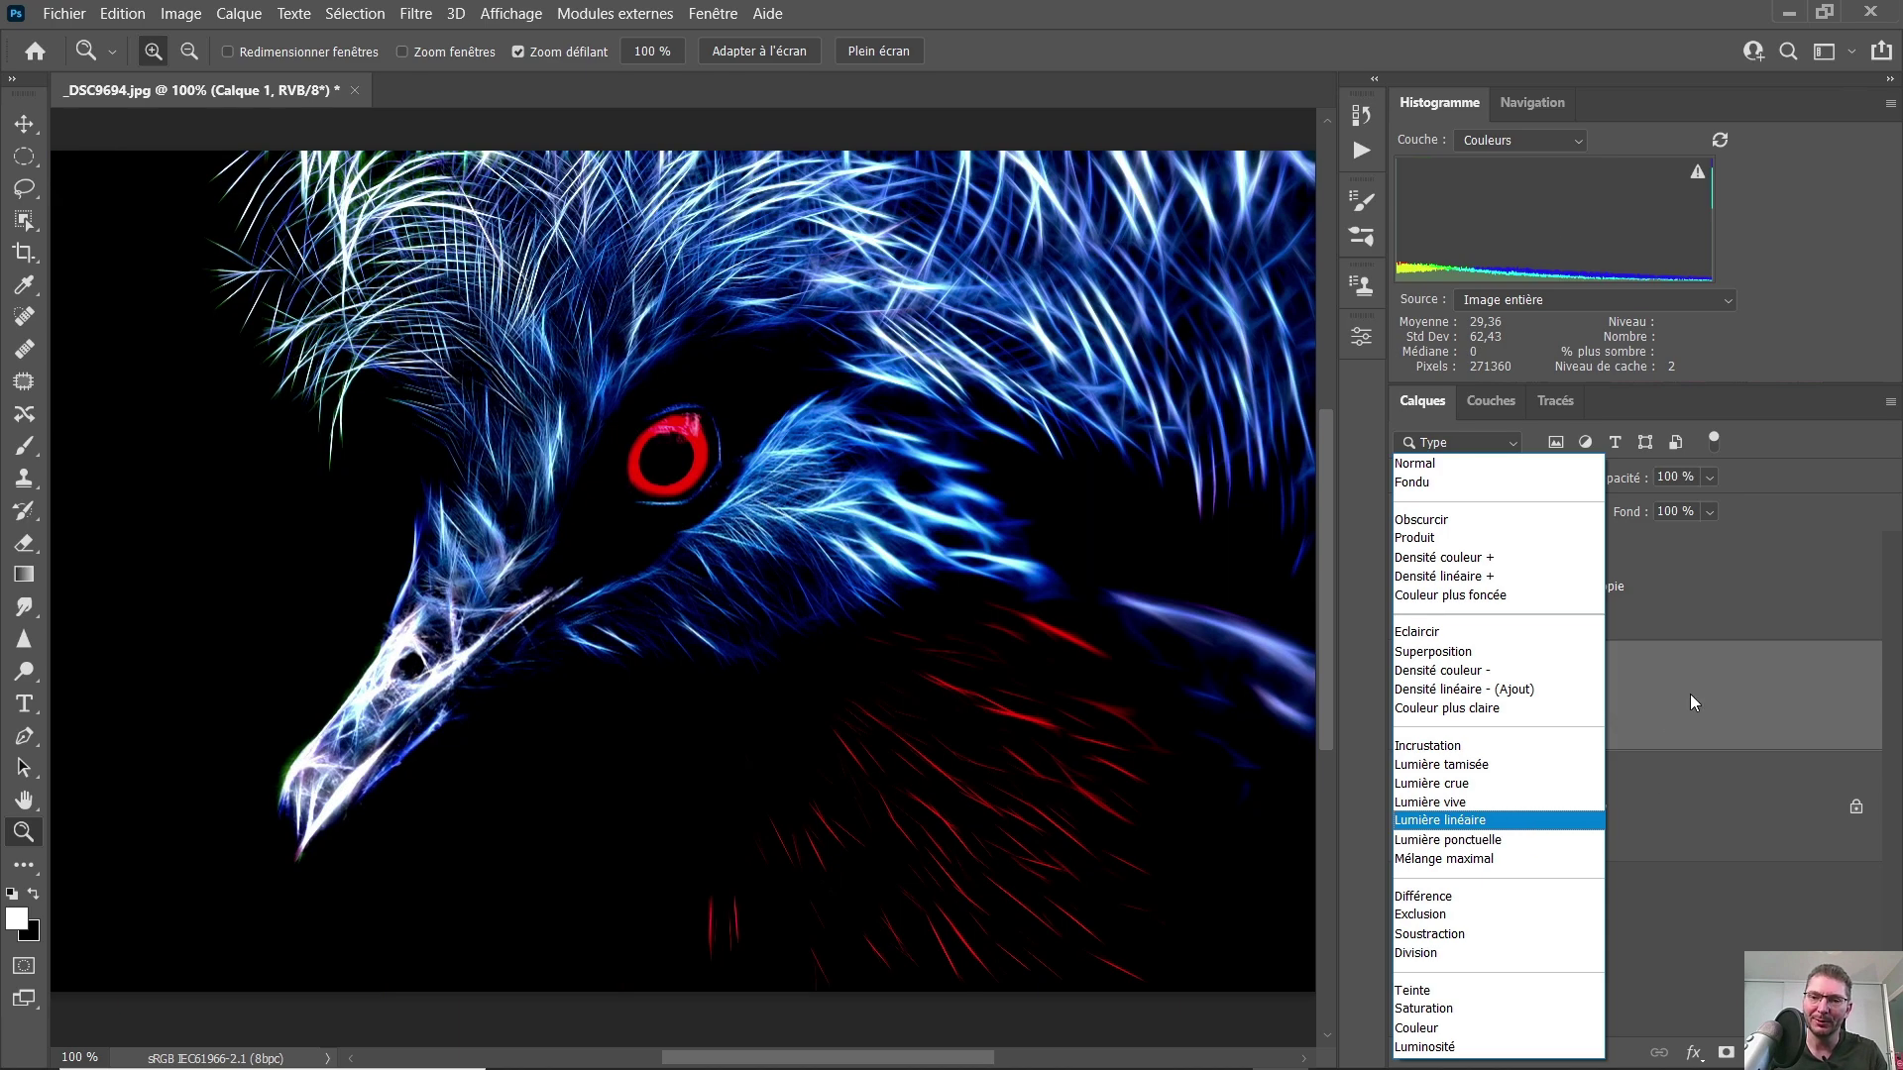
click(1675, 706)
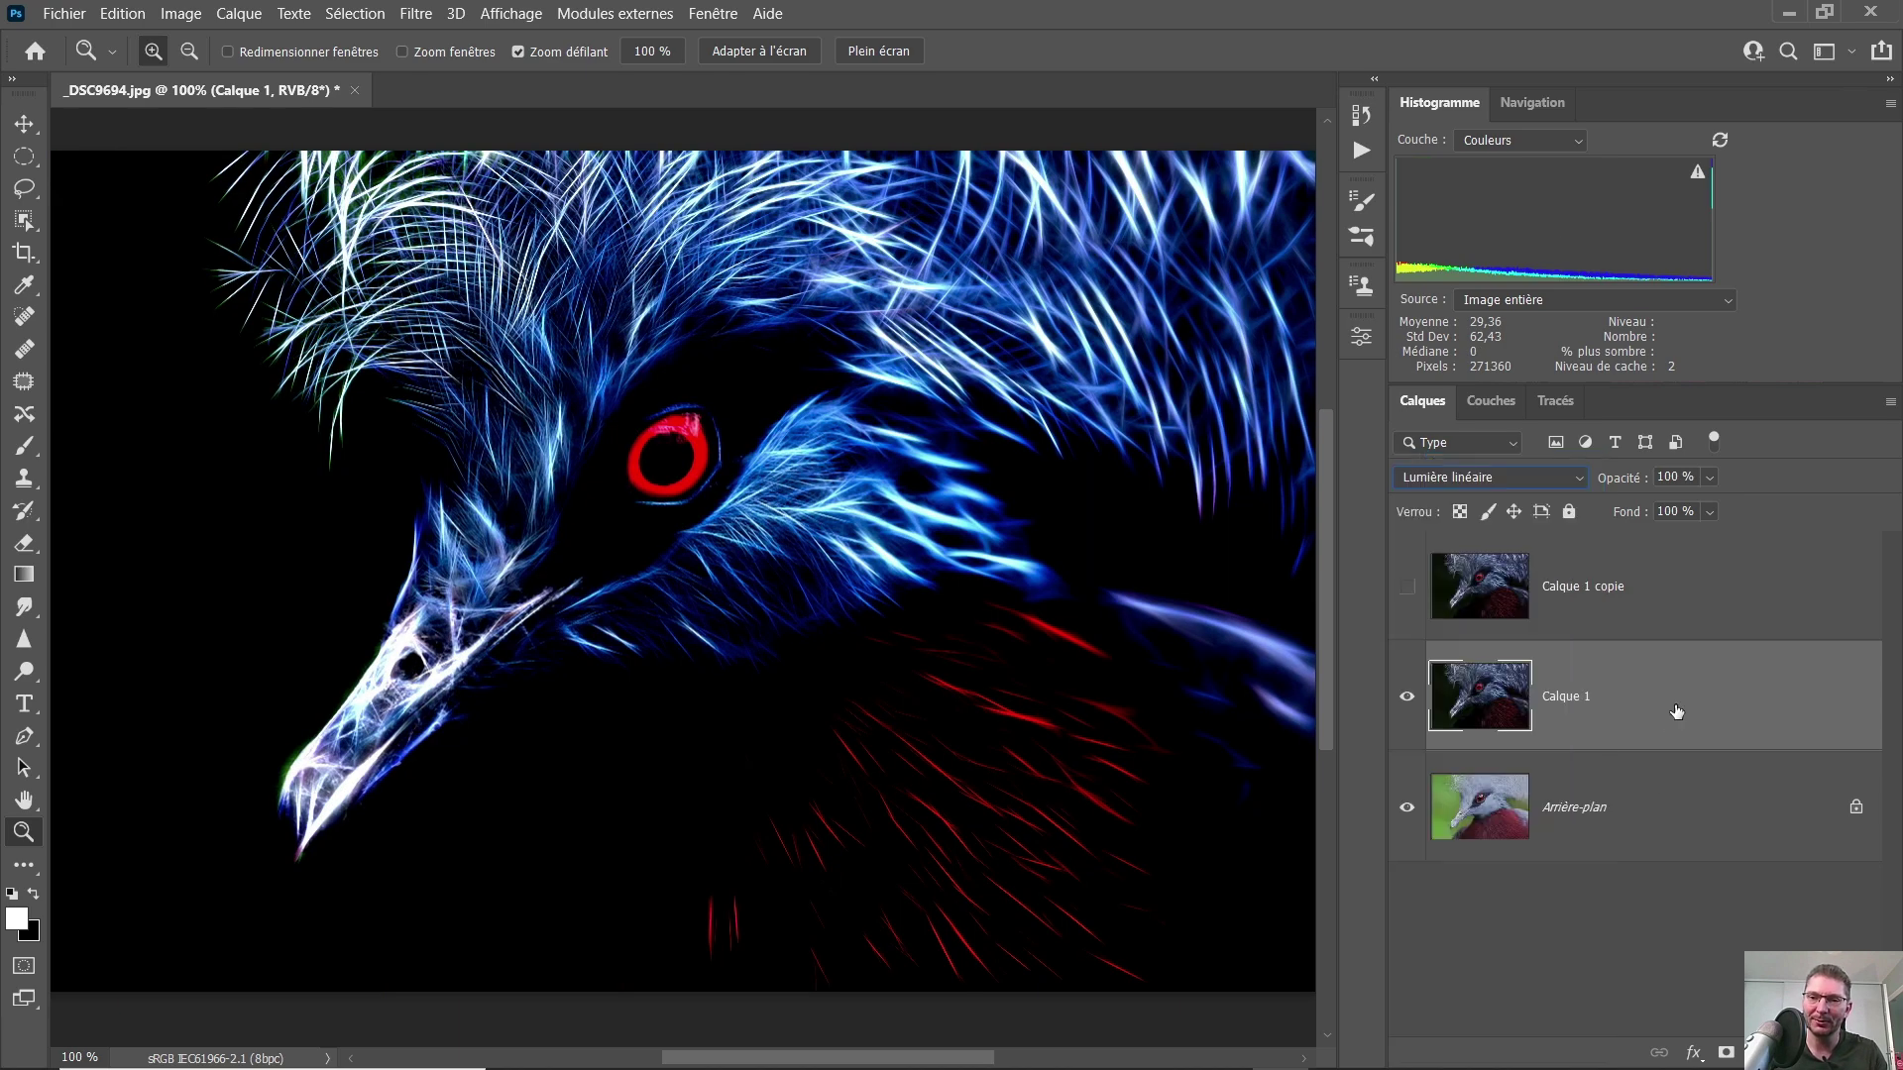
click(1476, 476)
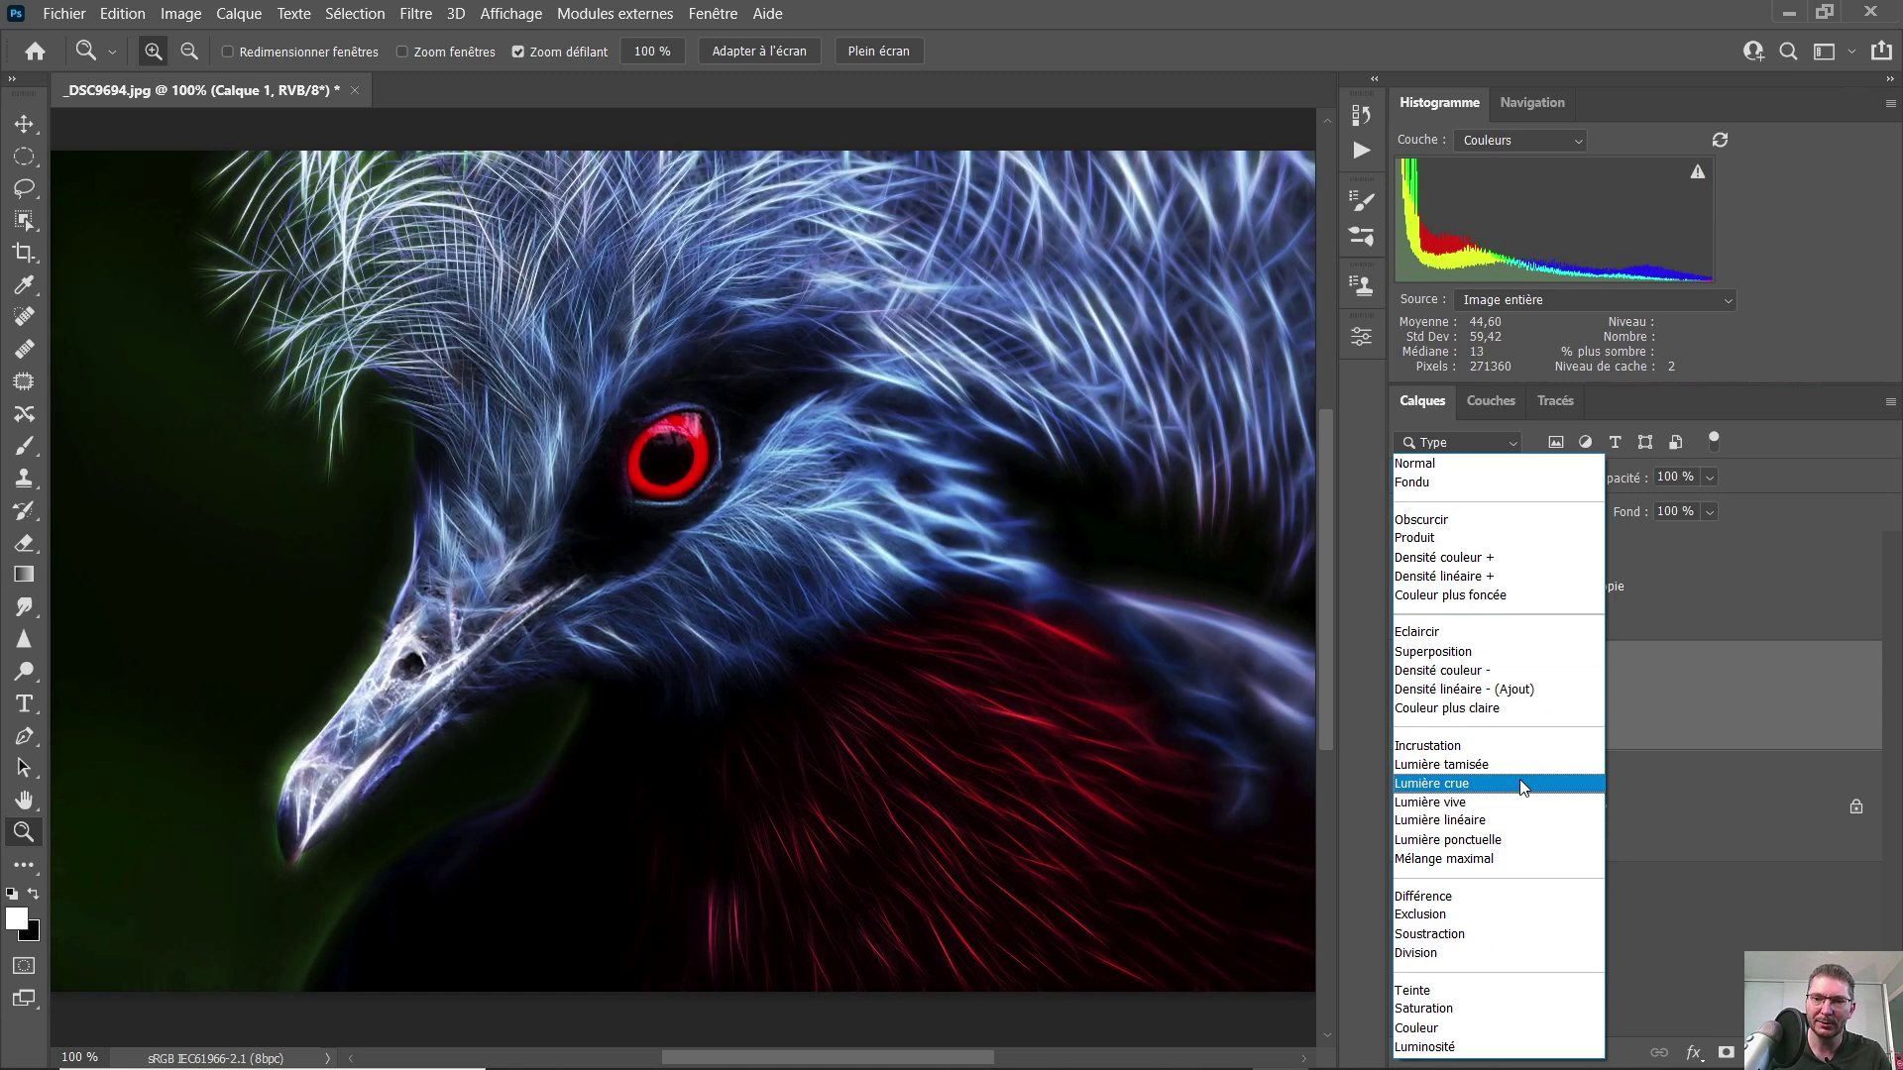
click(1523, 788)
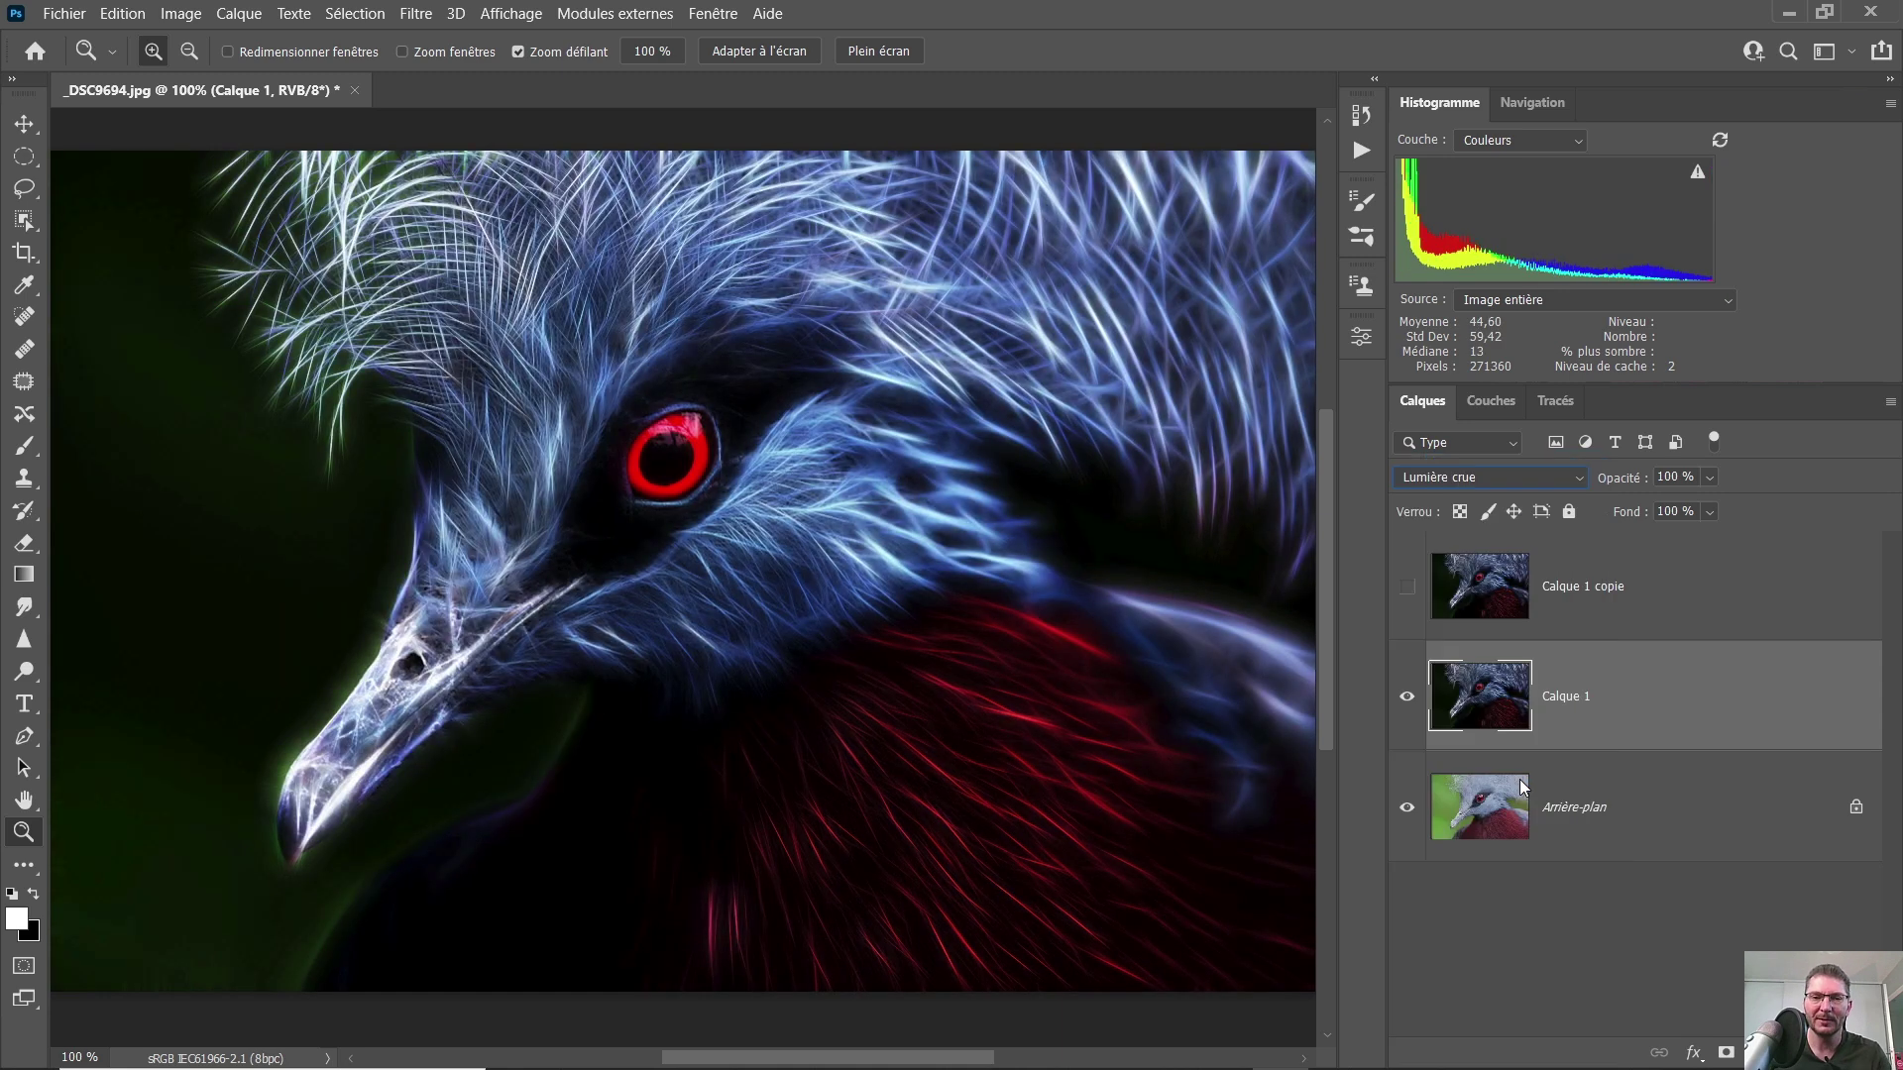
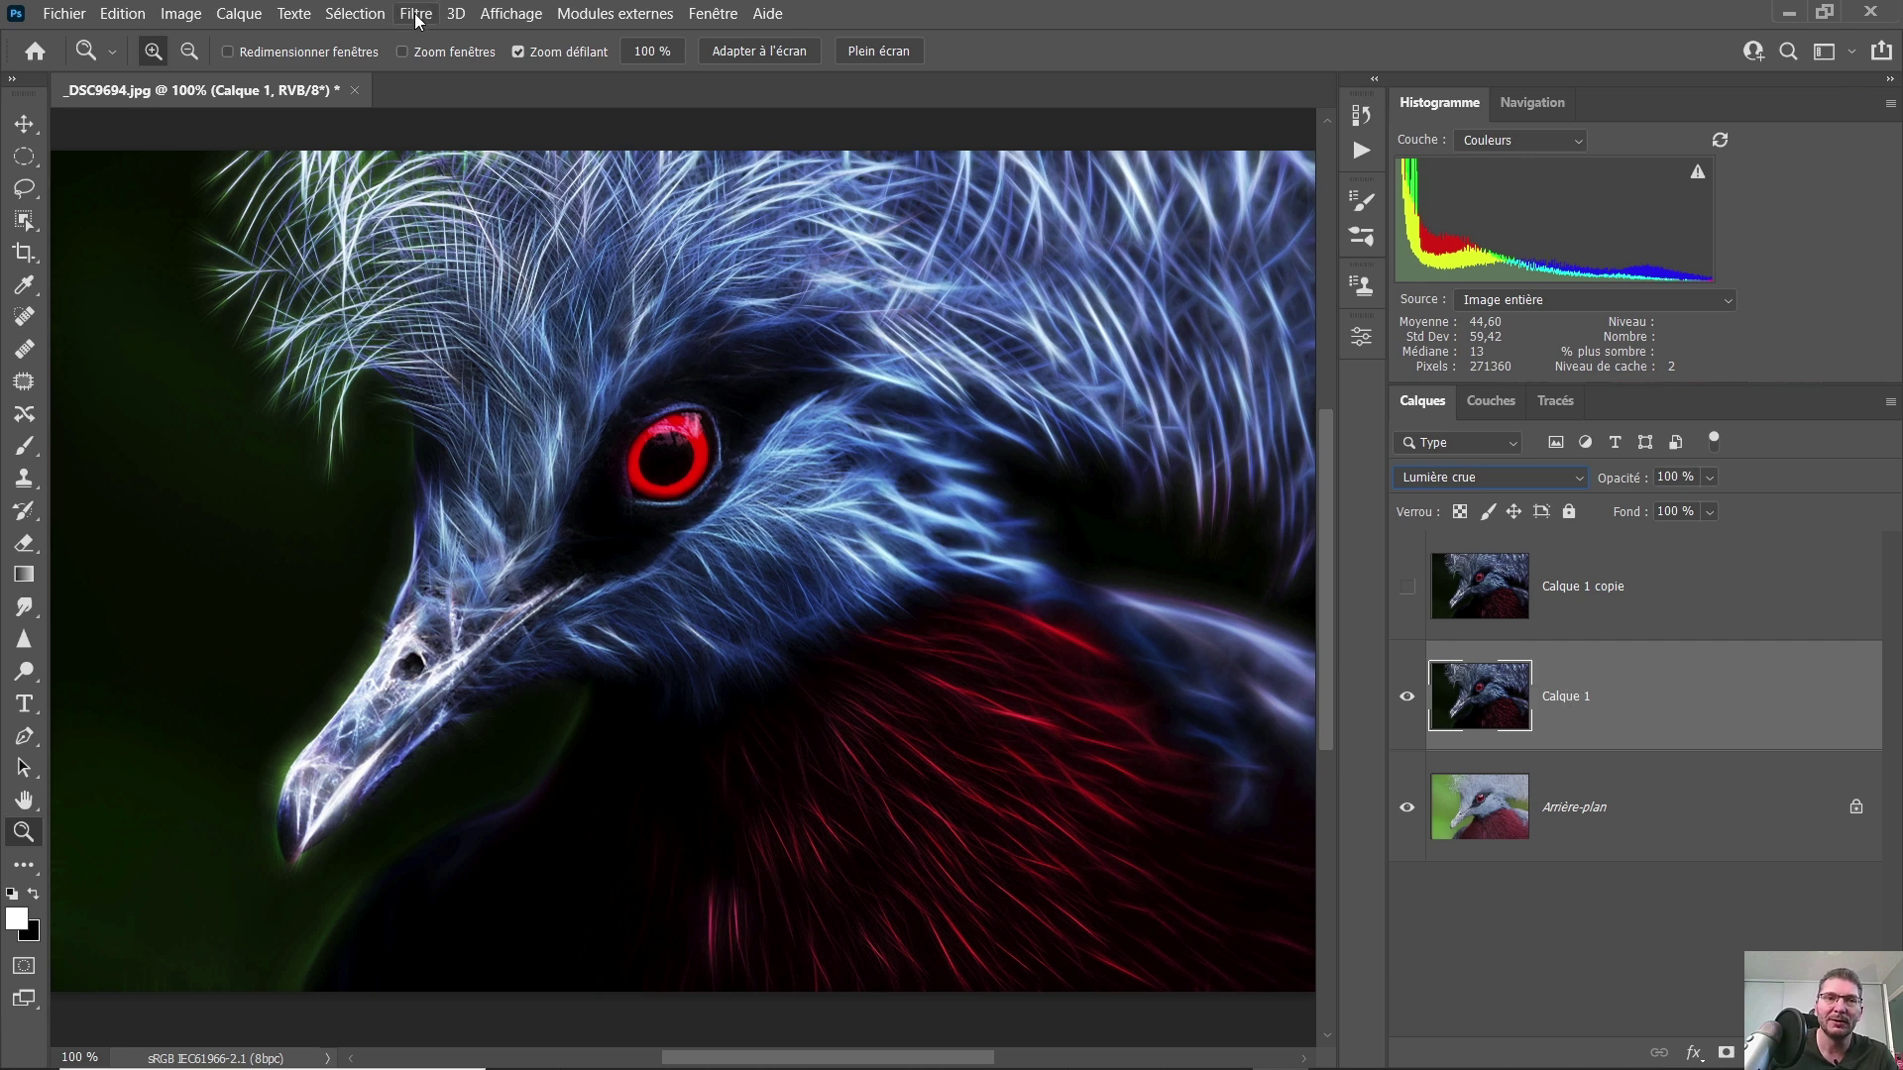
- Run the recorded abstract swirl action on Calque 1, accepting its Tourbillon filter dialogs, the first with an angle of 50°
click(1360, 151)
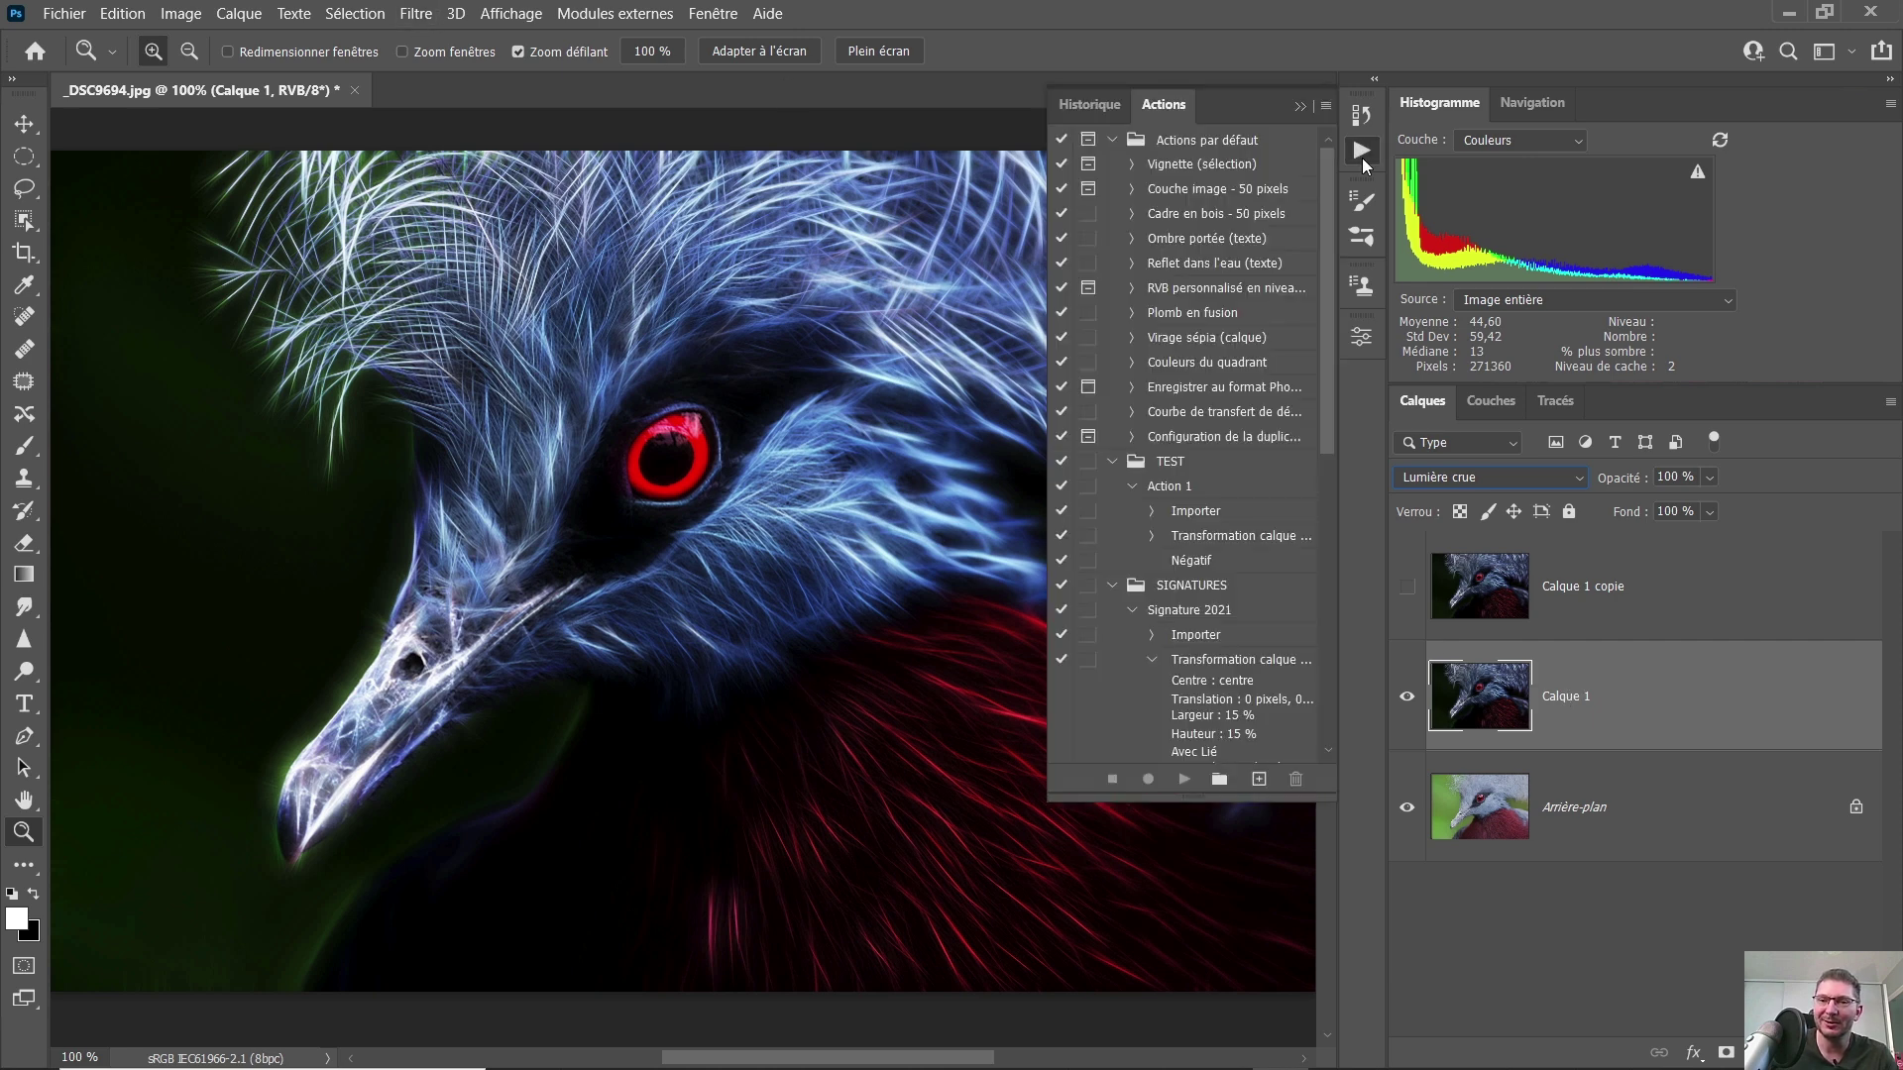
drag(1324, 419, 1328, 753)
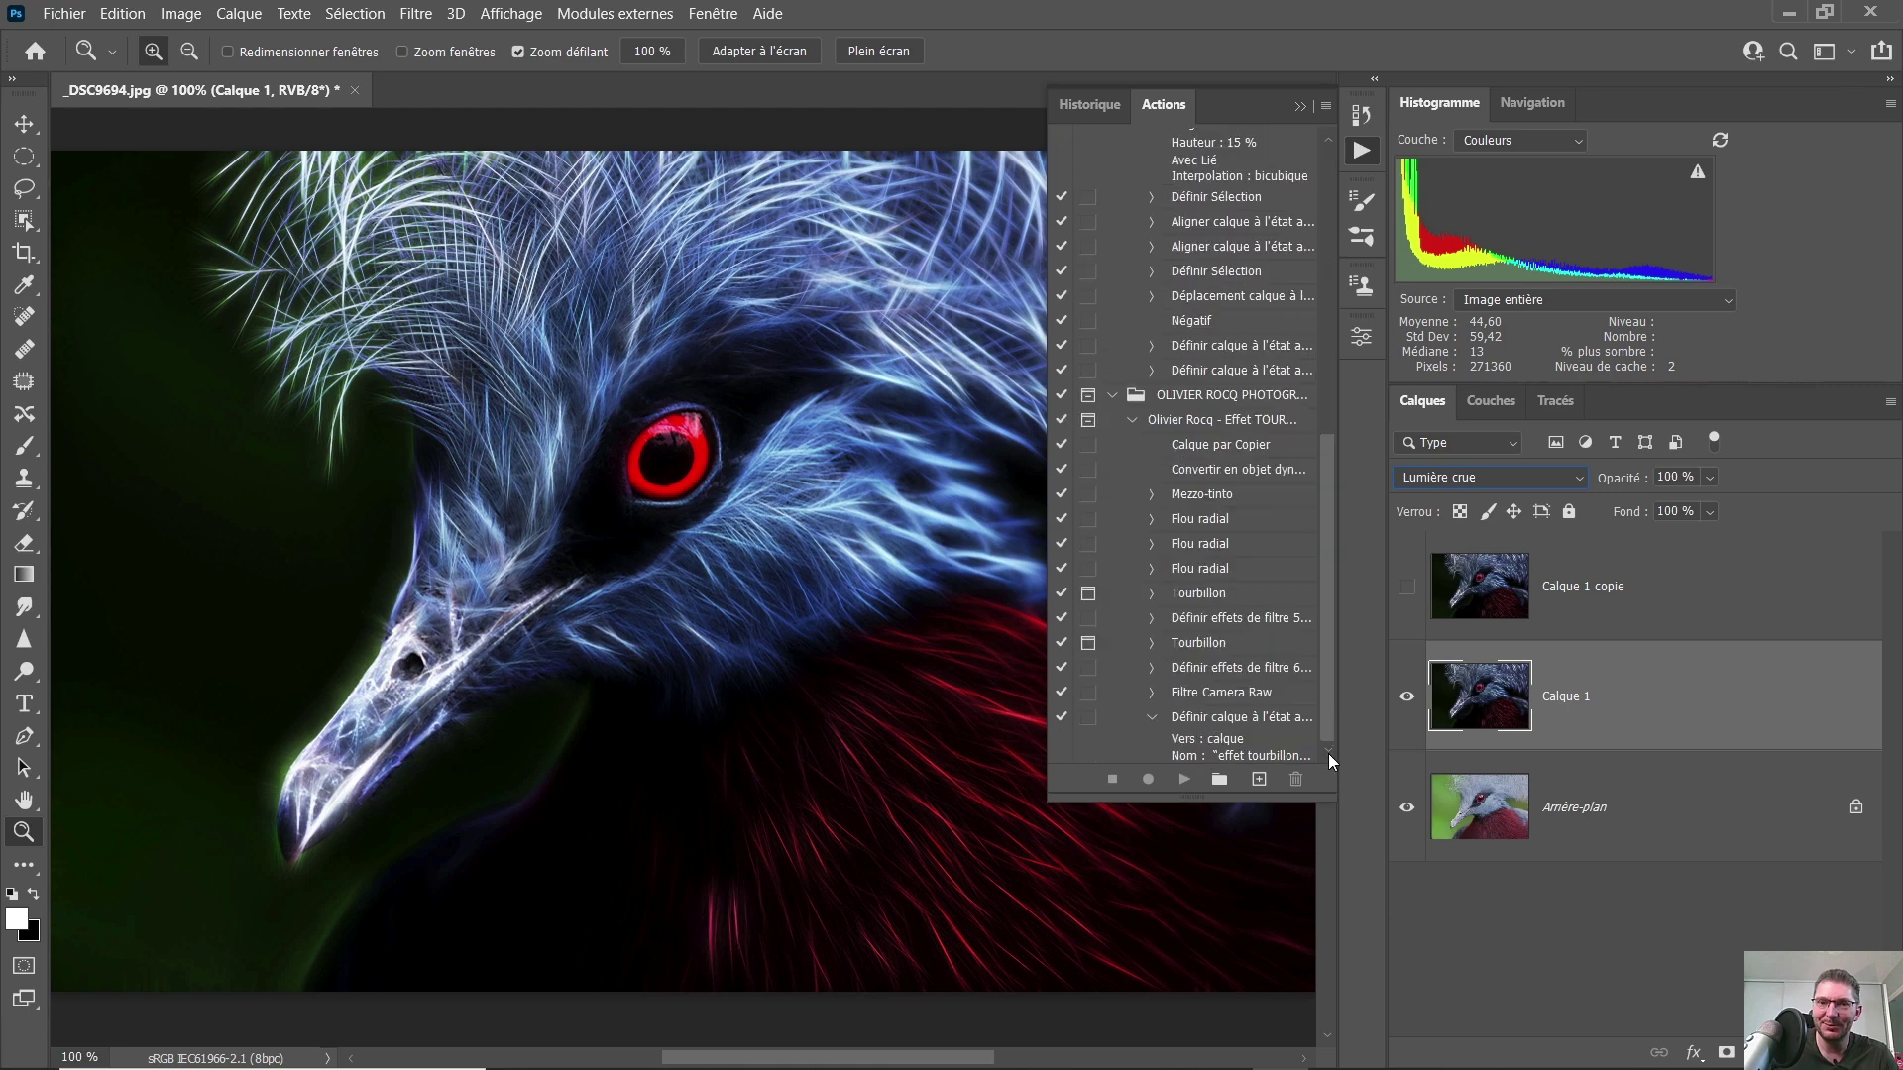
click(1245, 421)
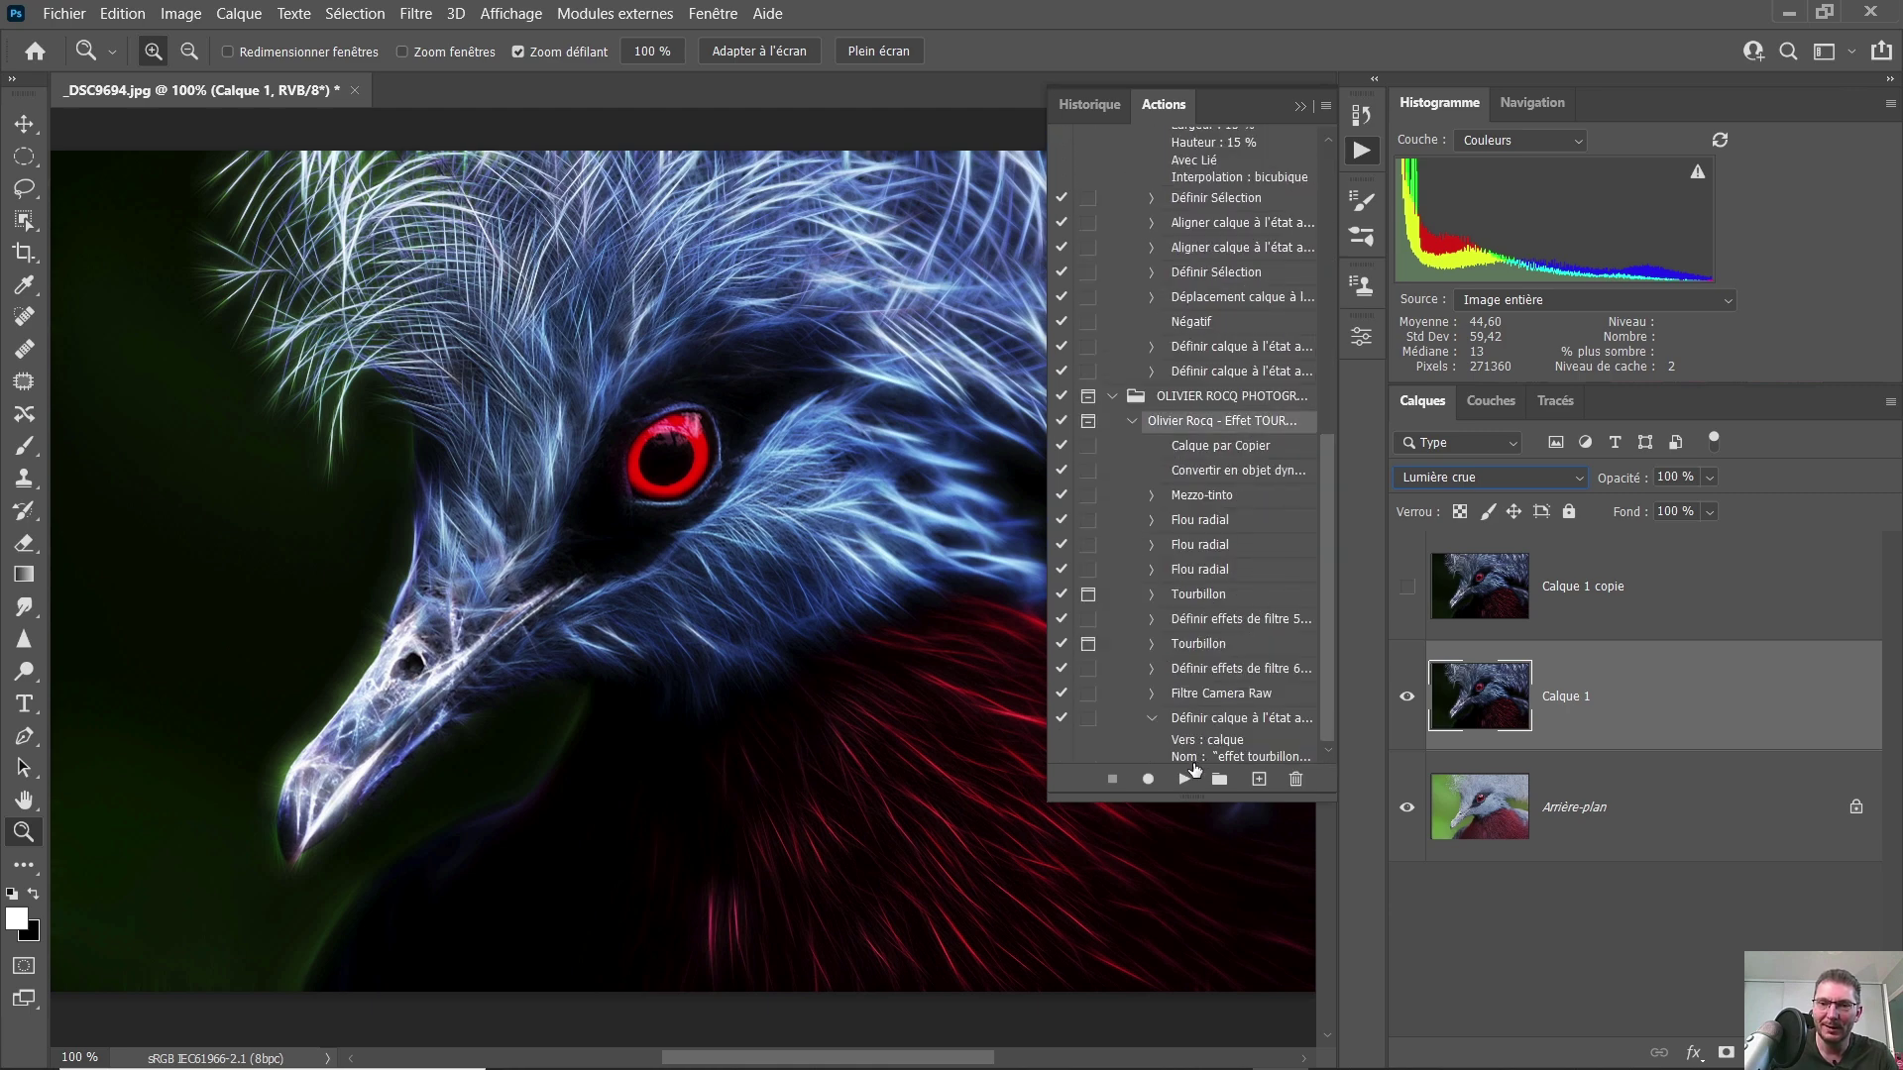
click(1182, 779)
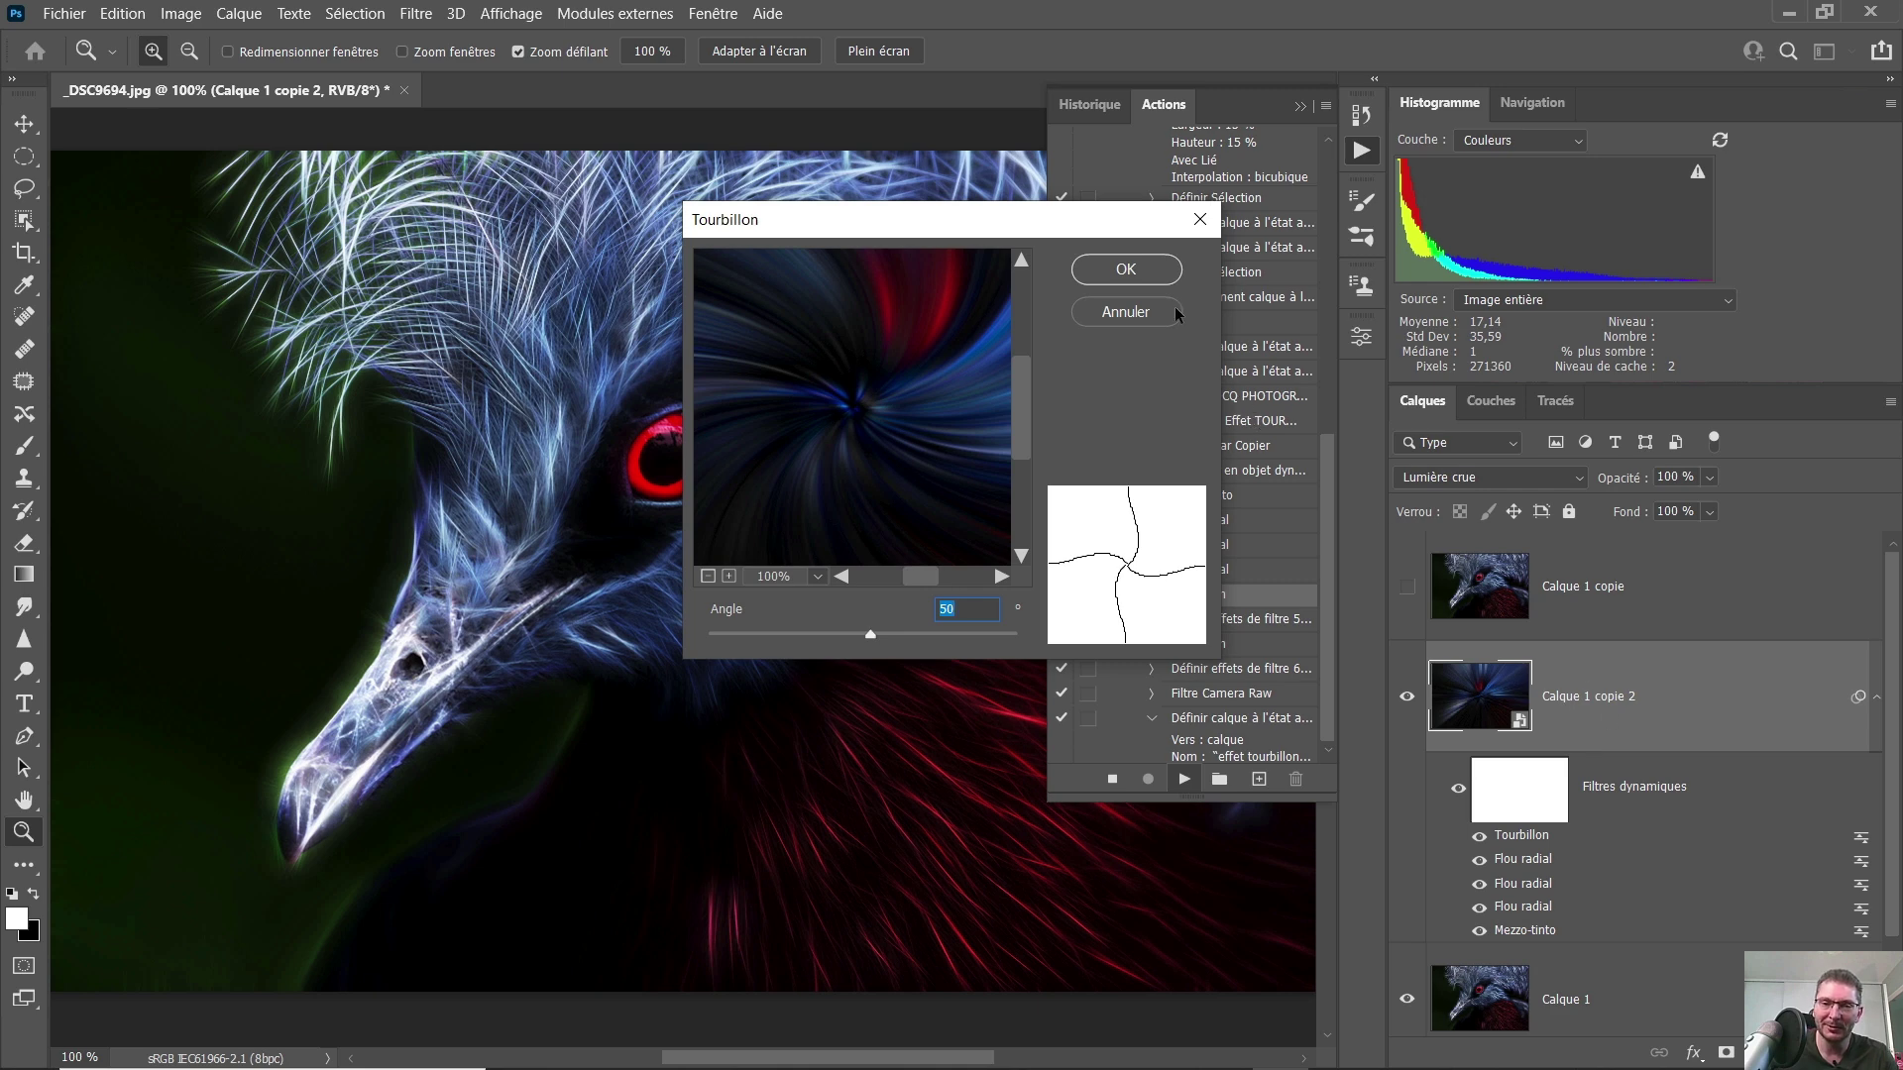
click(1116, 269)
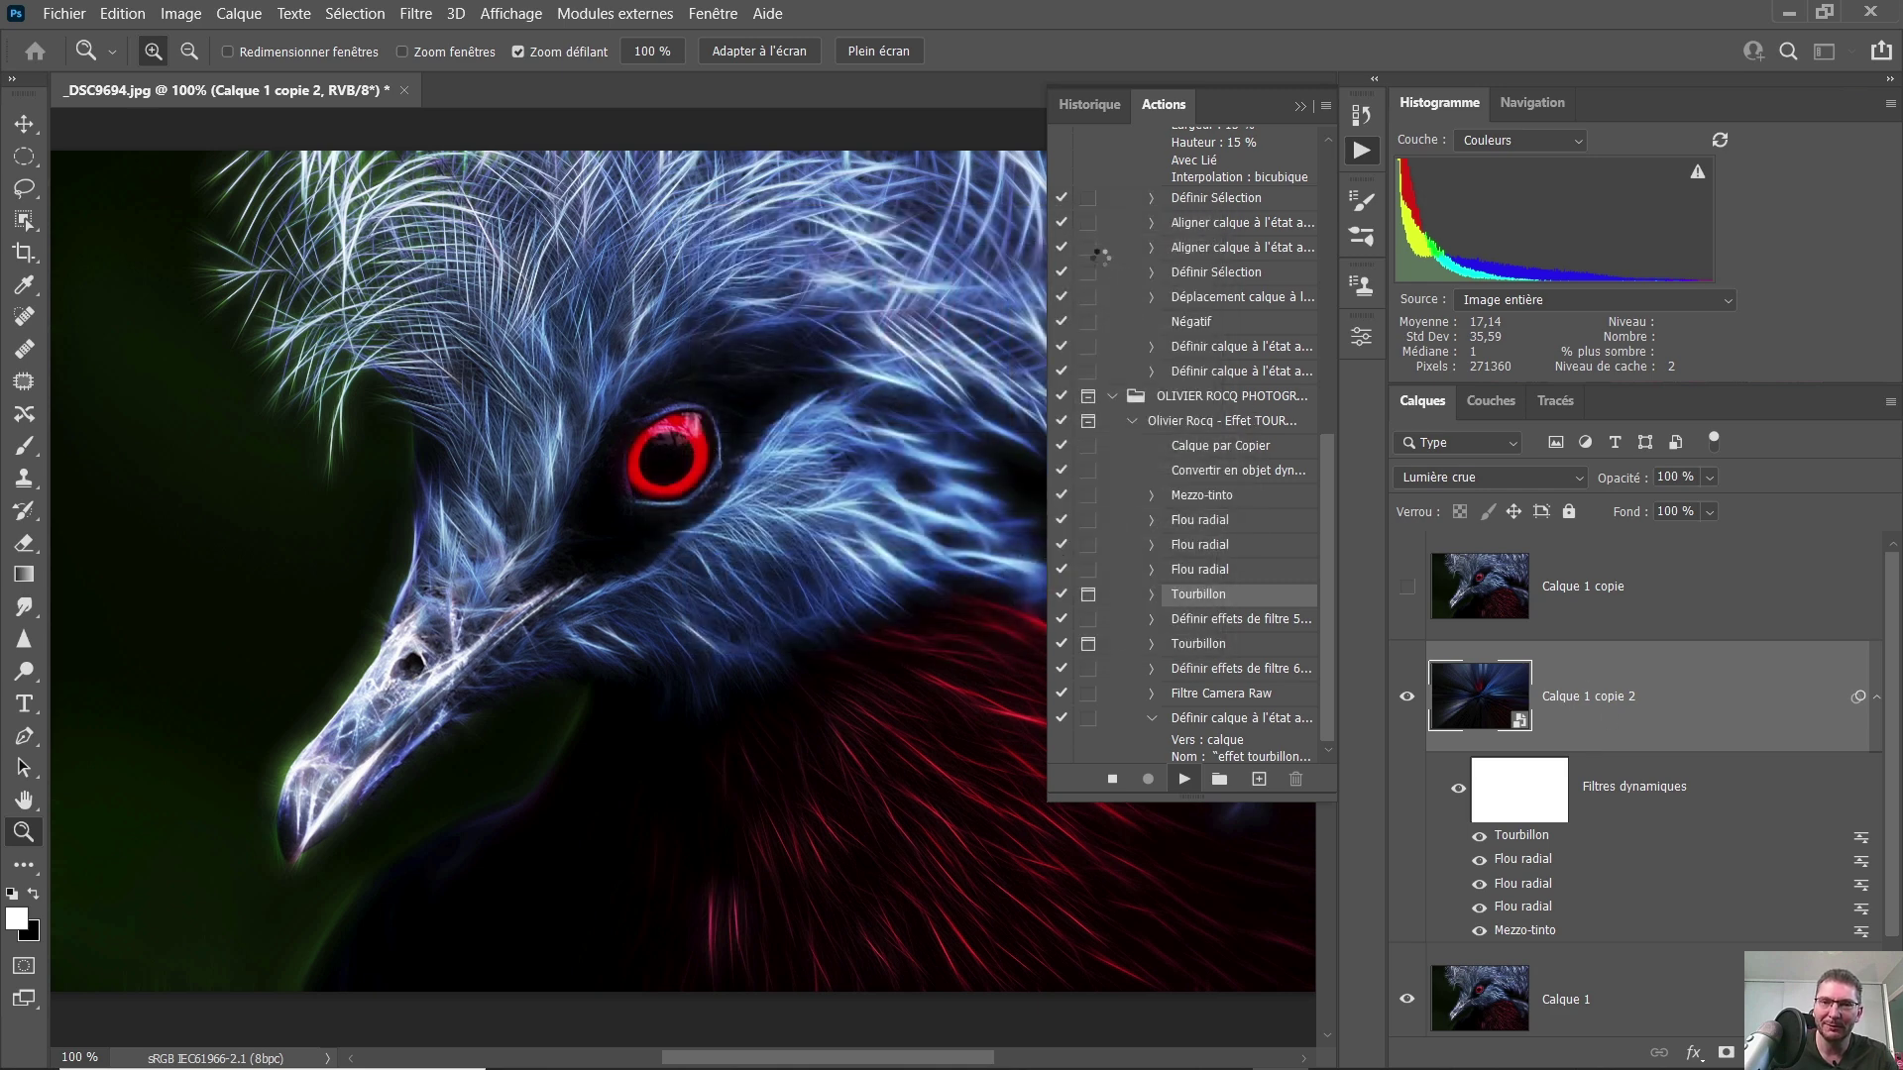
click(1100, 260)
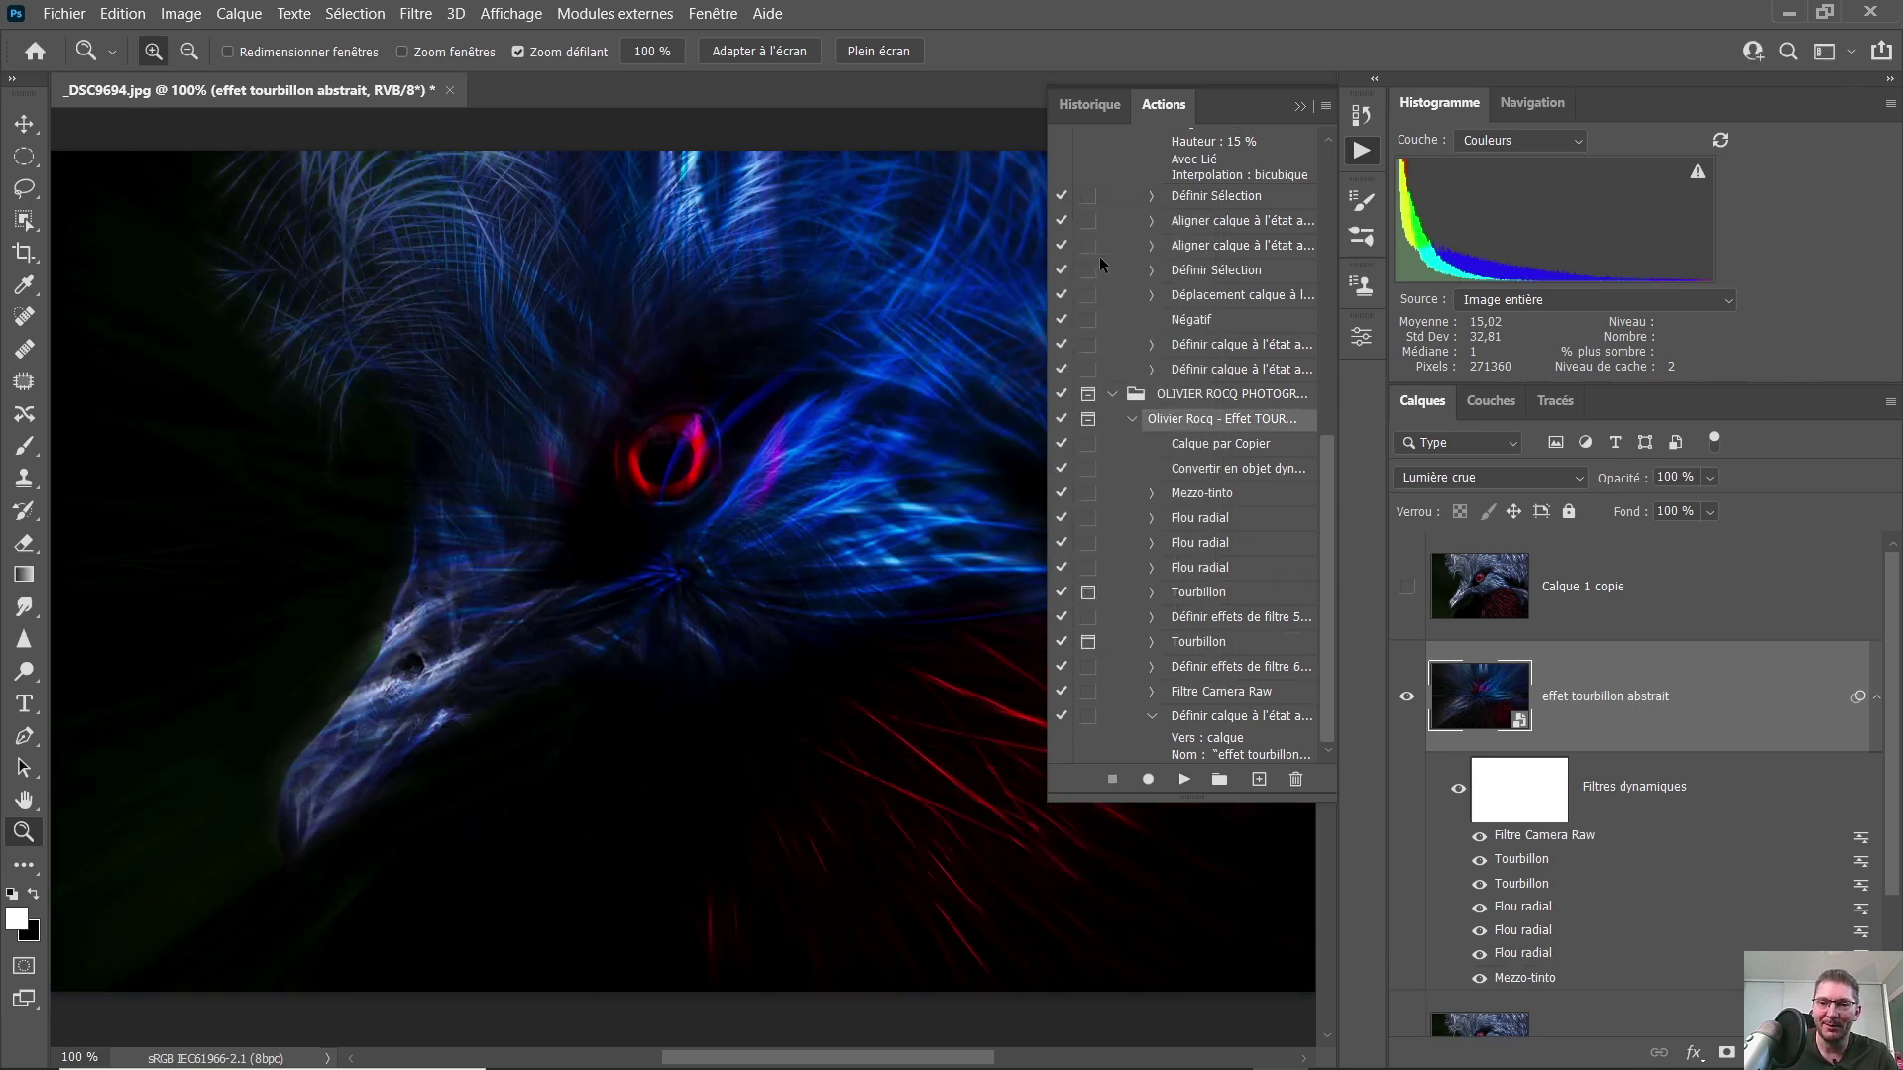
- Set the blend mode of the effet tourbillon abstrait layer to Superposition
click(1296, 106)
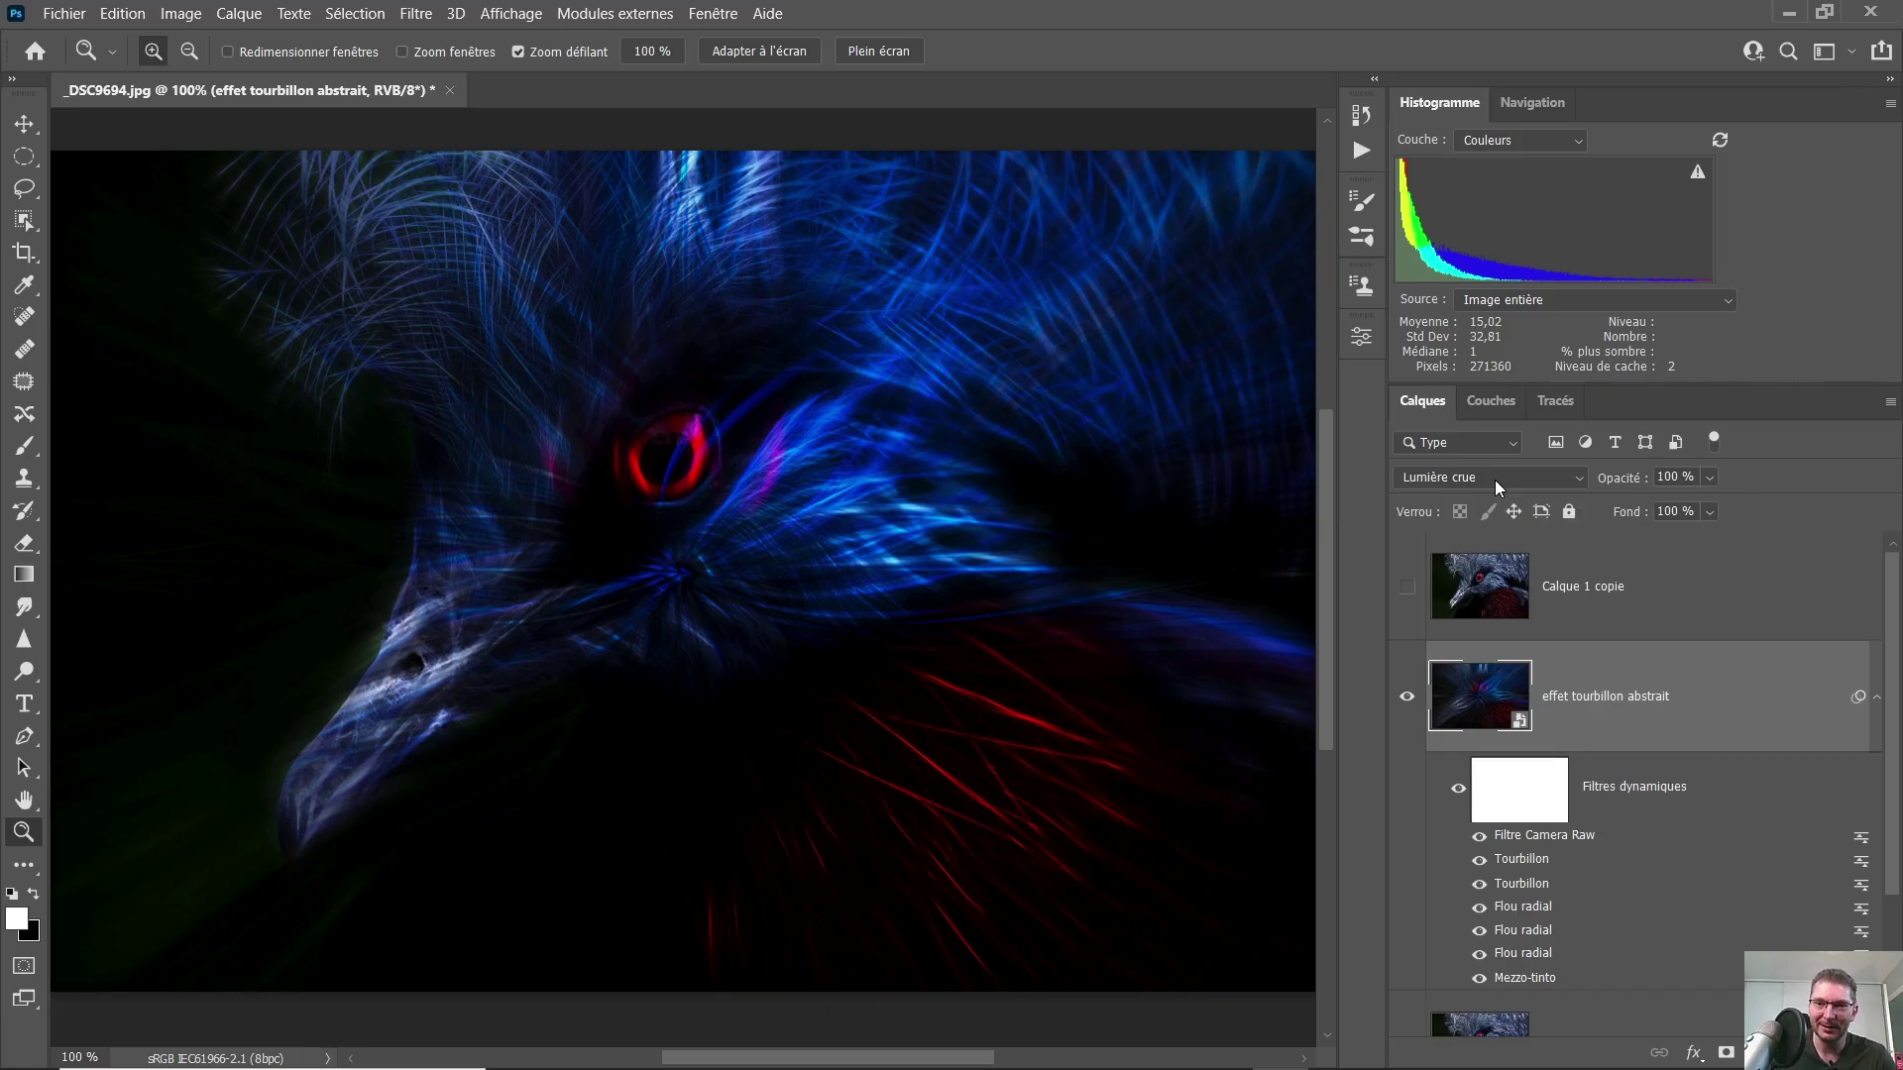
click(1495, 480)
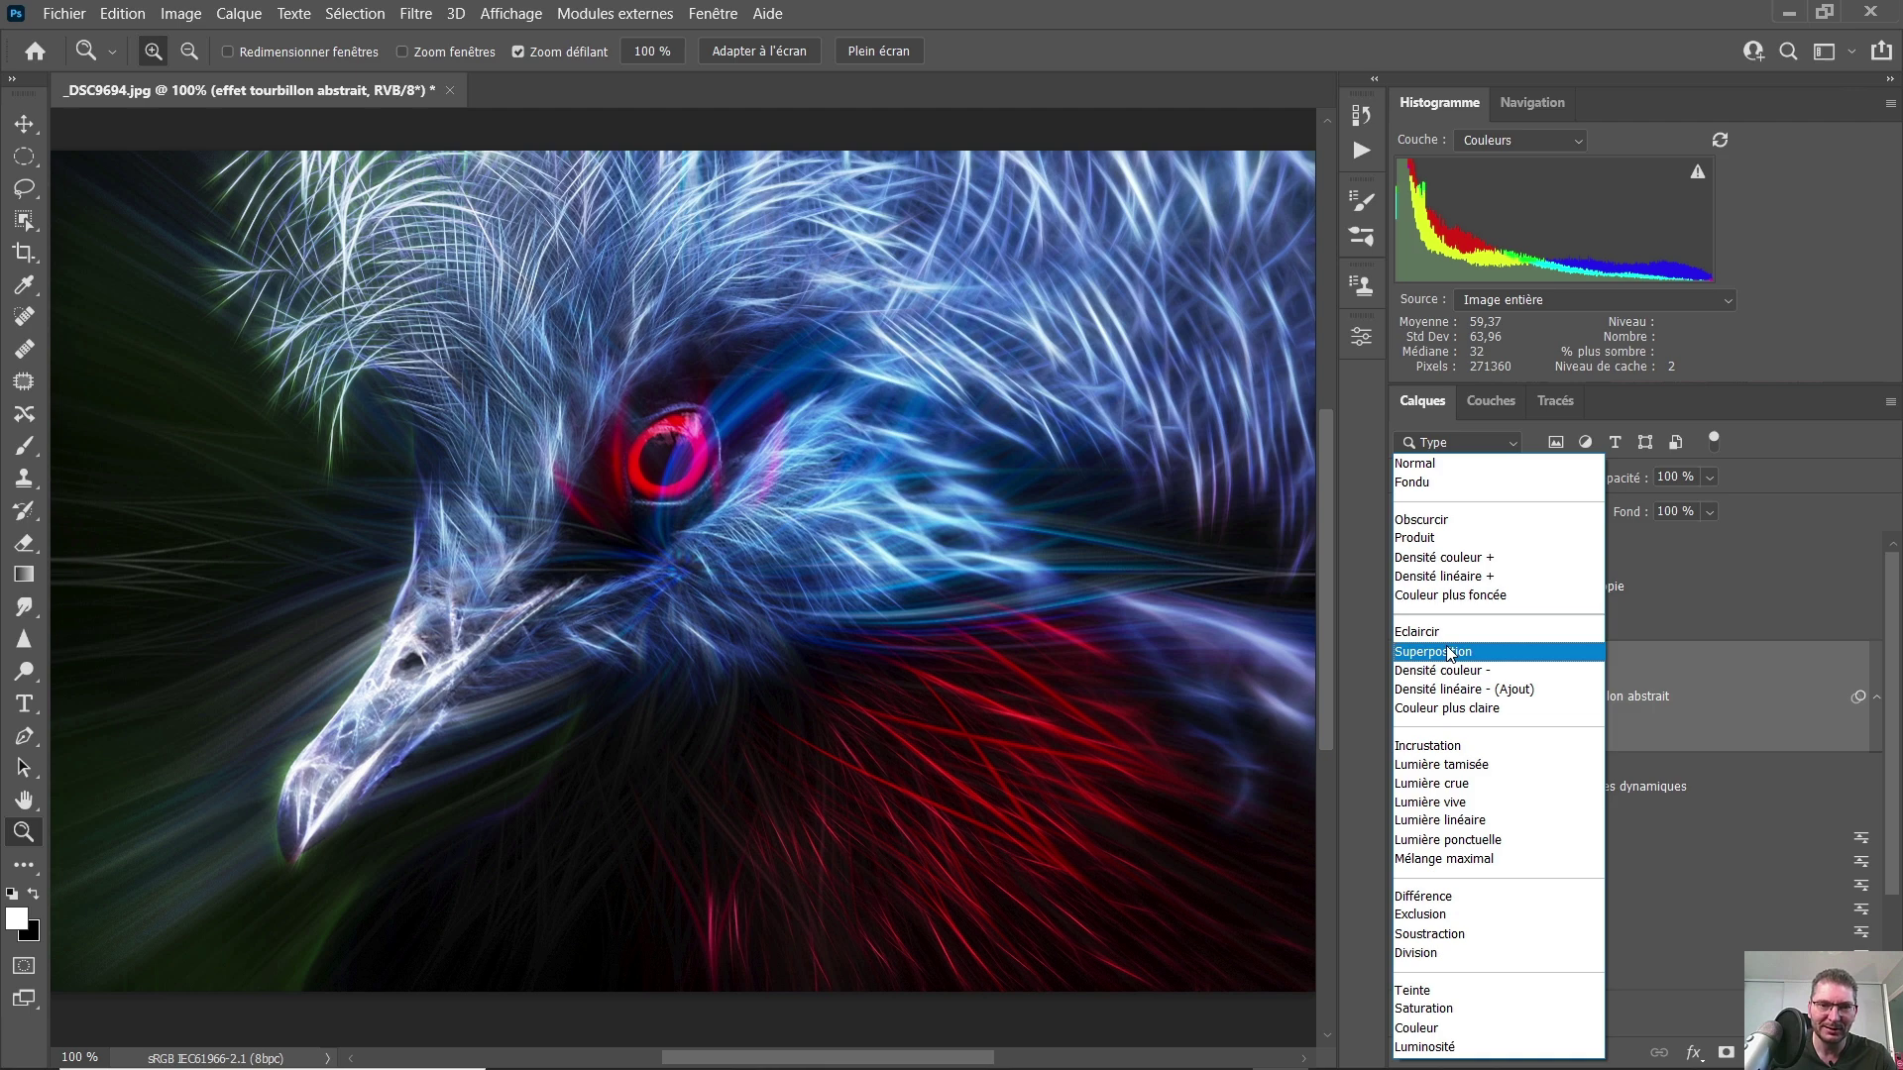
click(1449, 653)
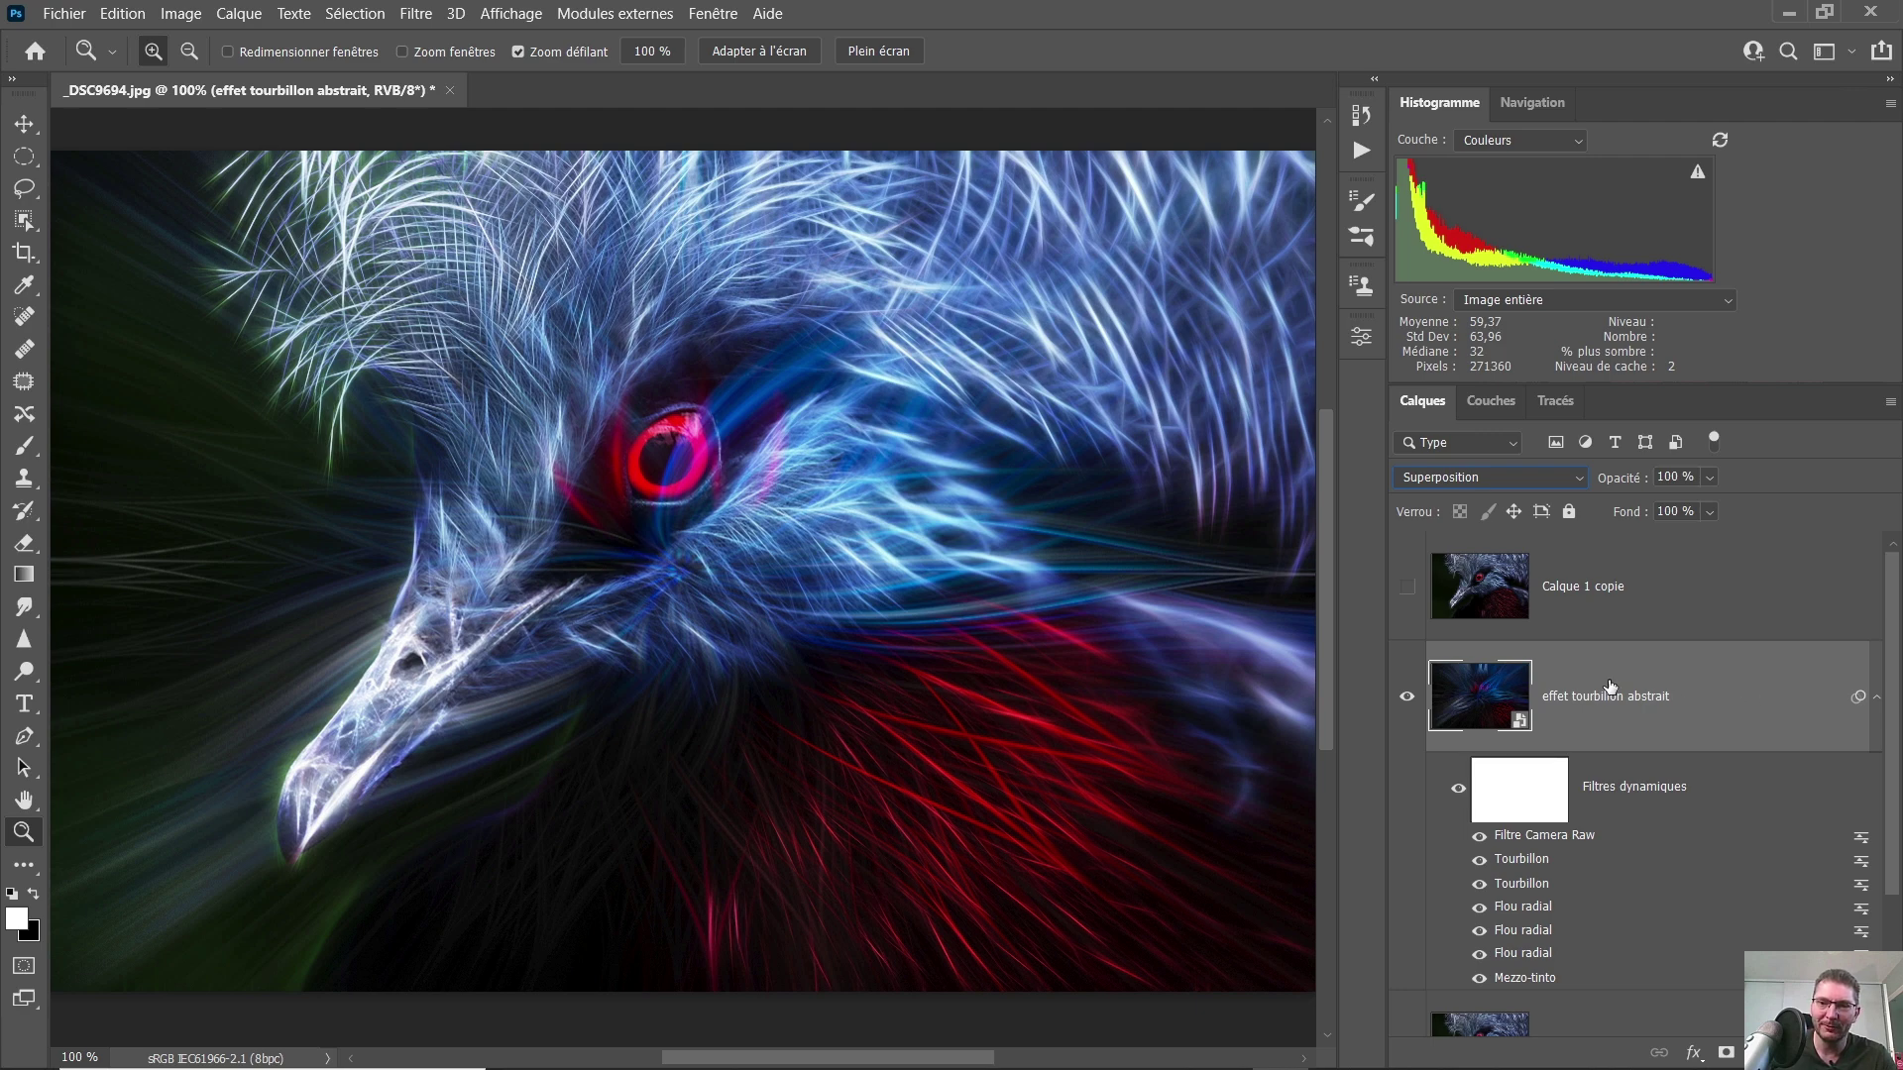
- Add a layer mask to effet tourbillon abstrait and set up a black brush with 19 % flow, 37 px size and 0 % hardness
click(1725, 1053)
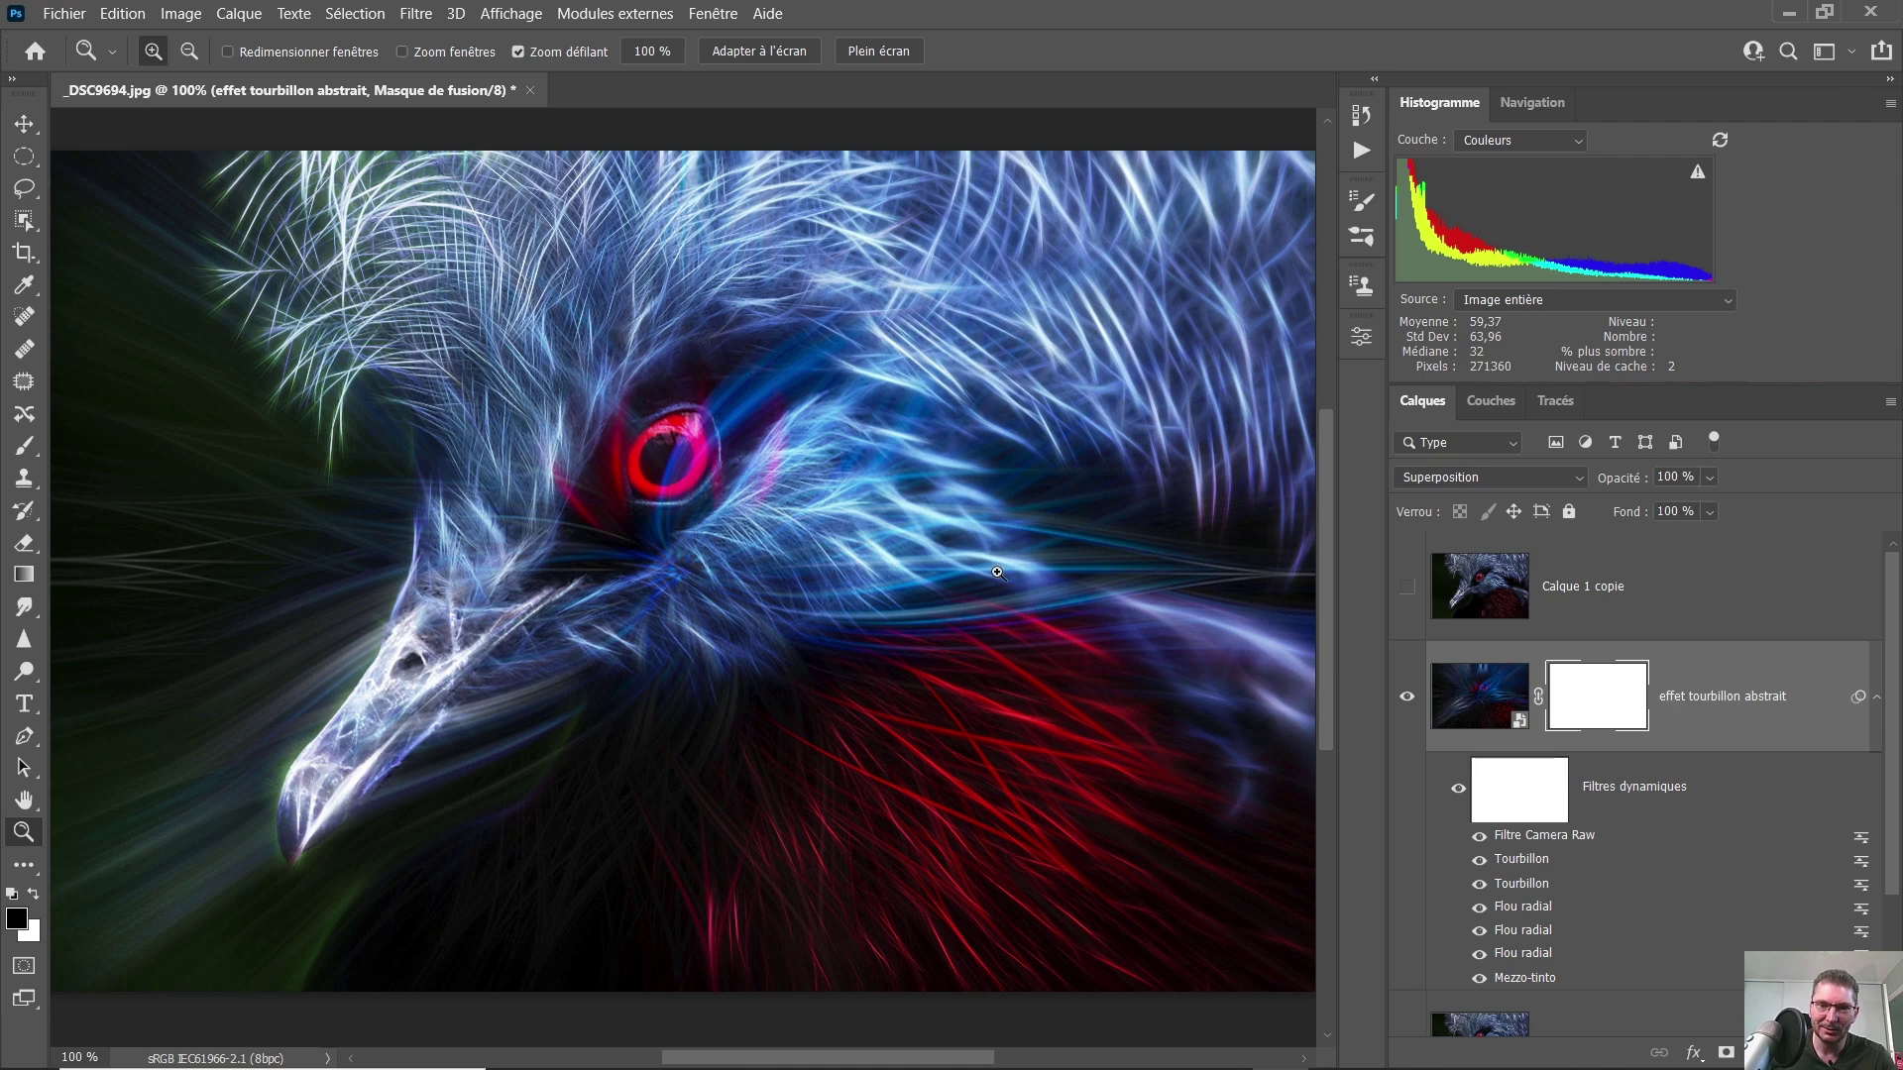
key(b)
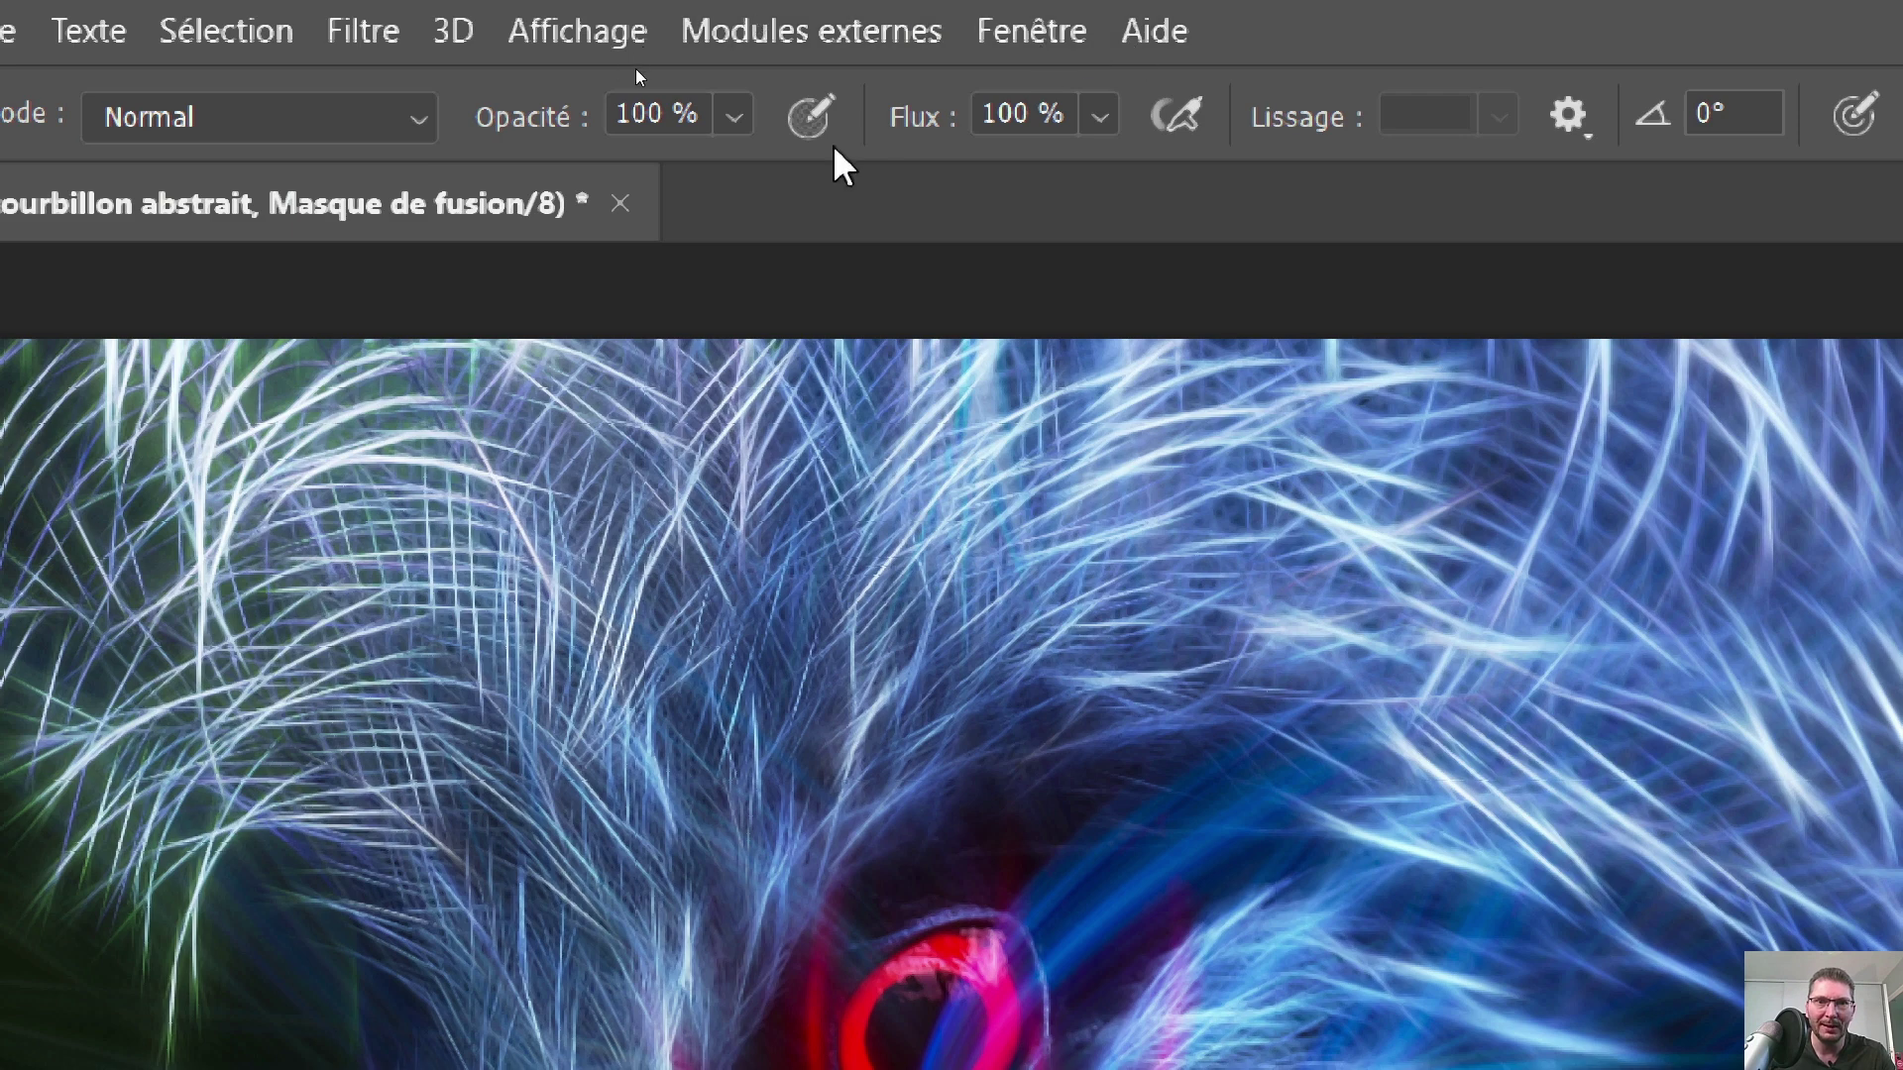
drag(927, 133, 680, 161)
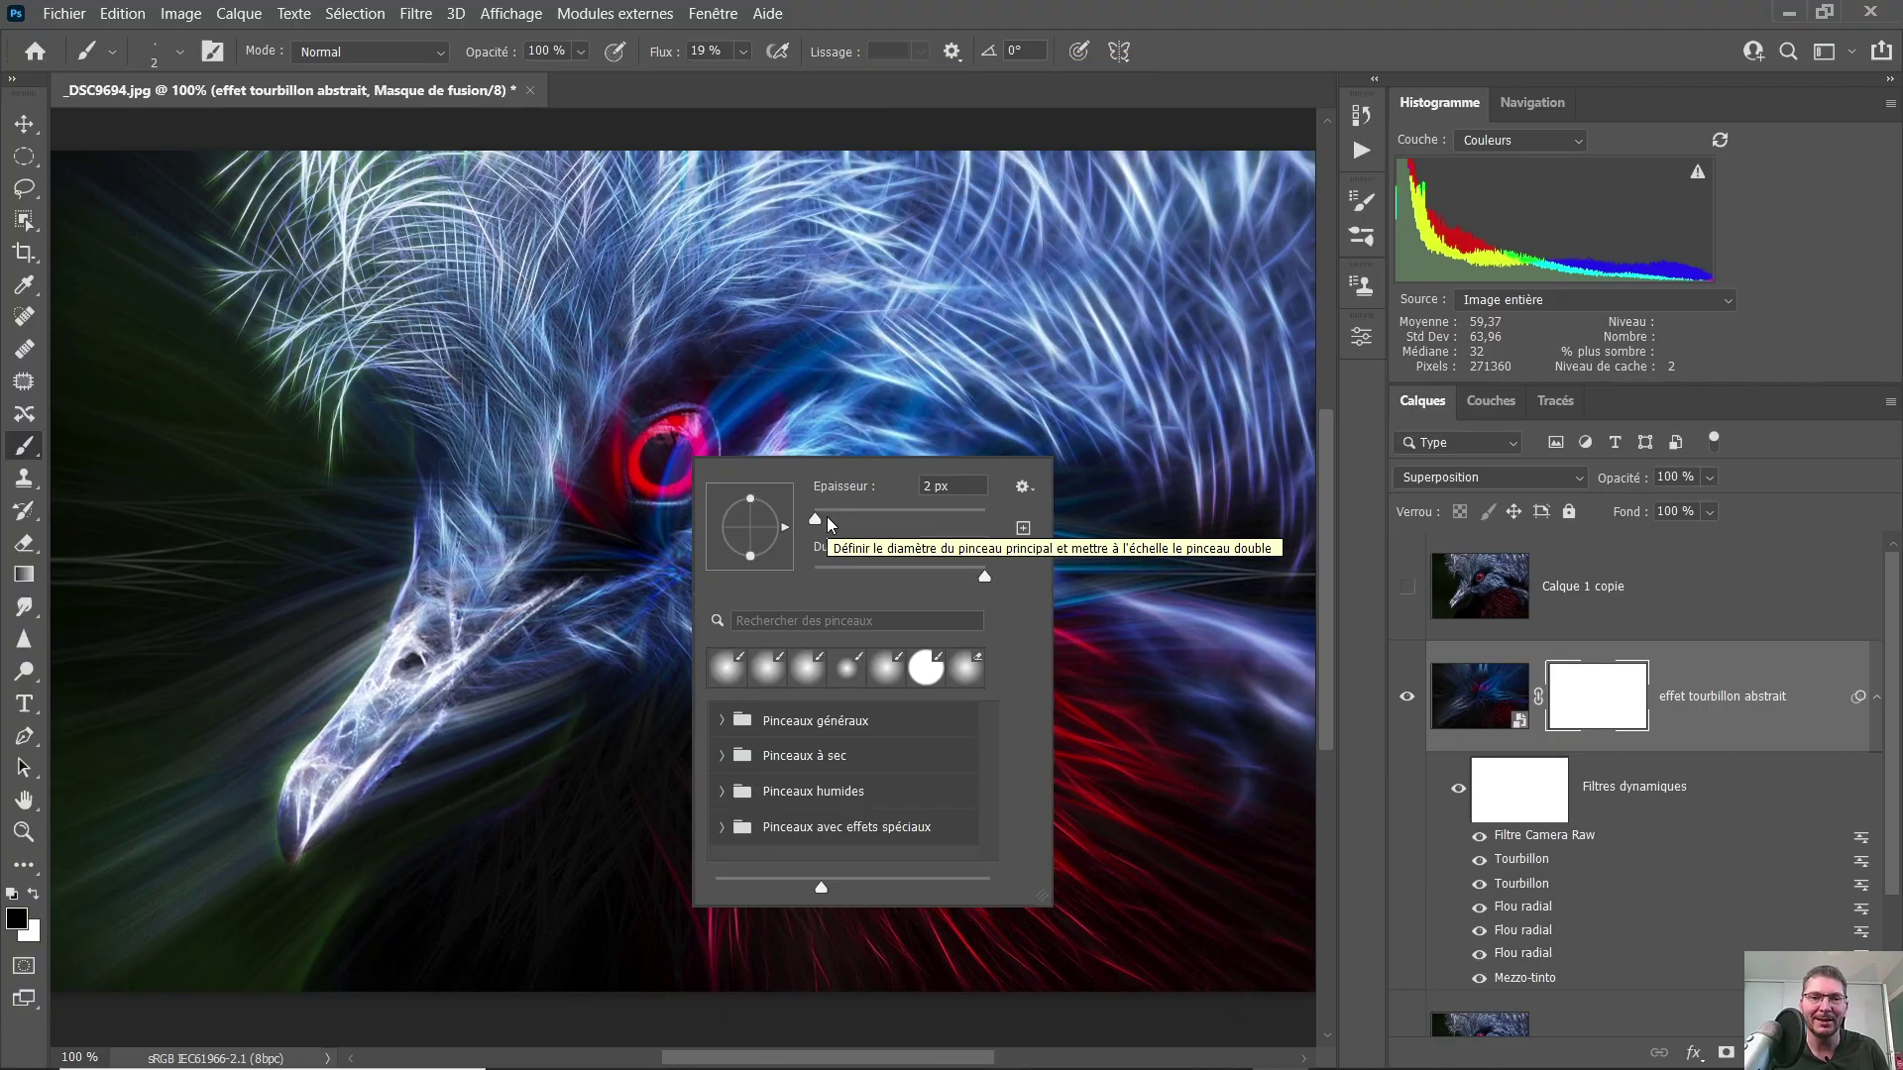
drag(823, 520, 845, 519)
drag(984, 576, 798, 578)
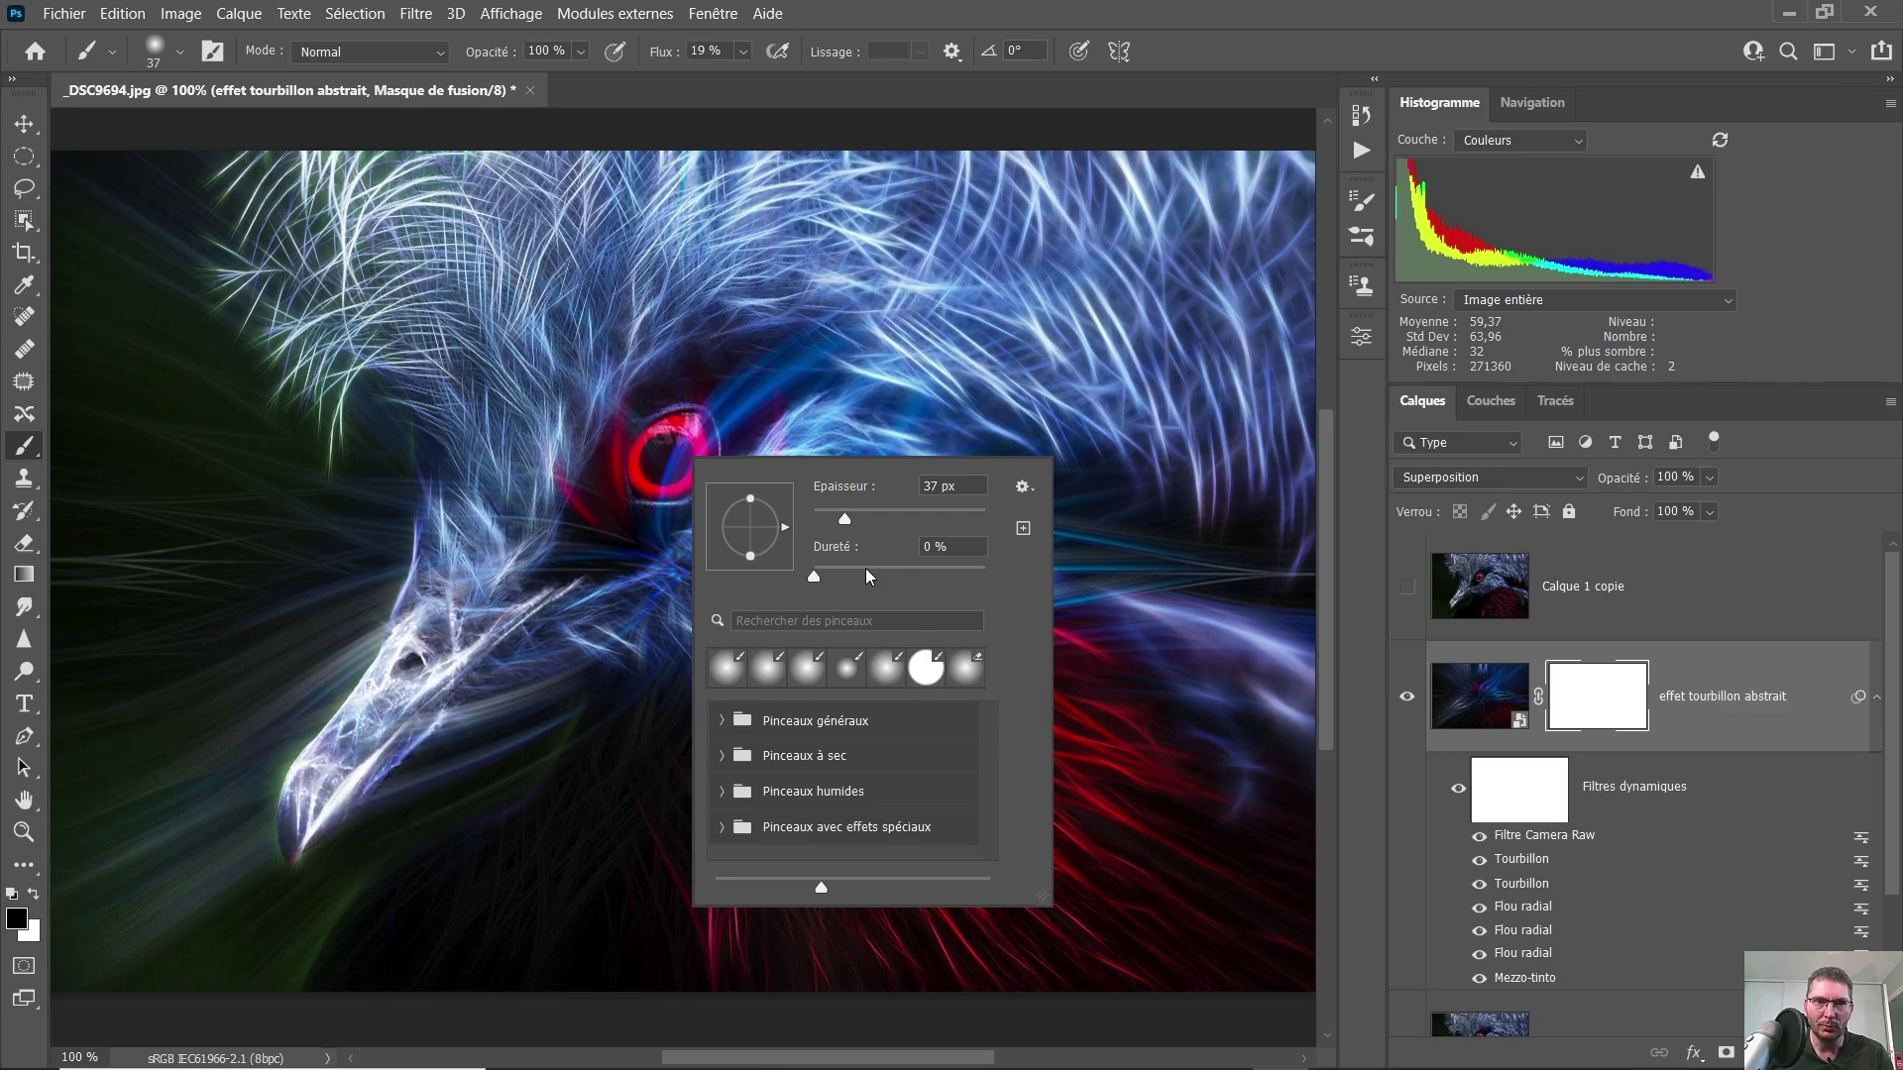
click(742, 299)
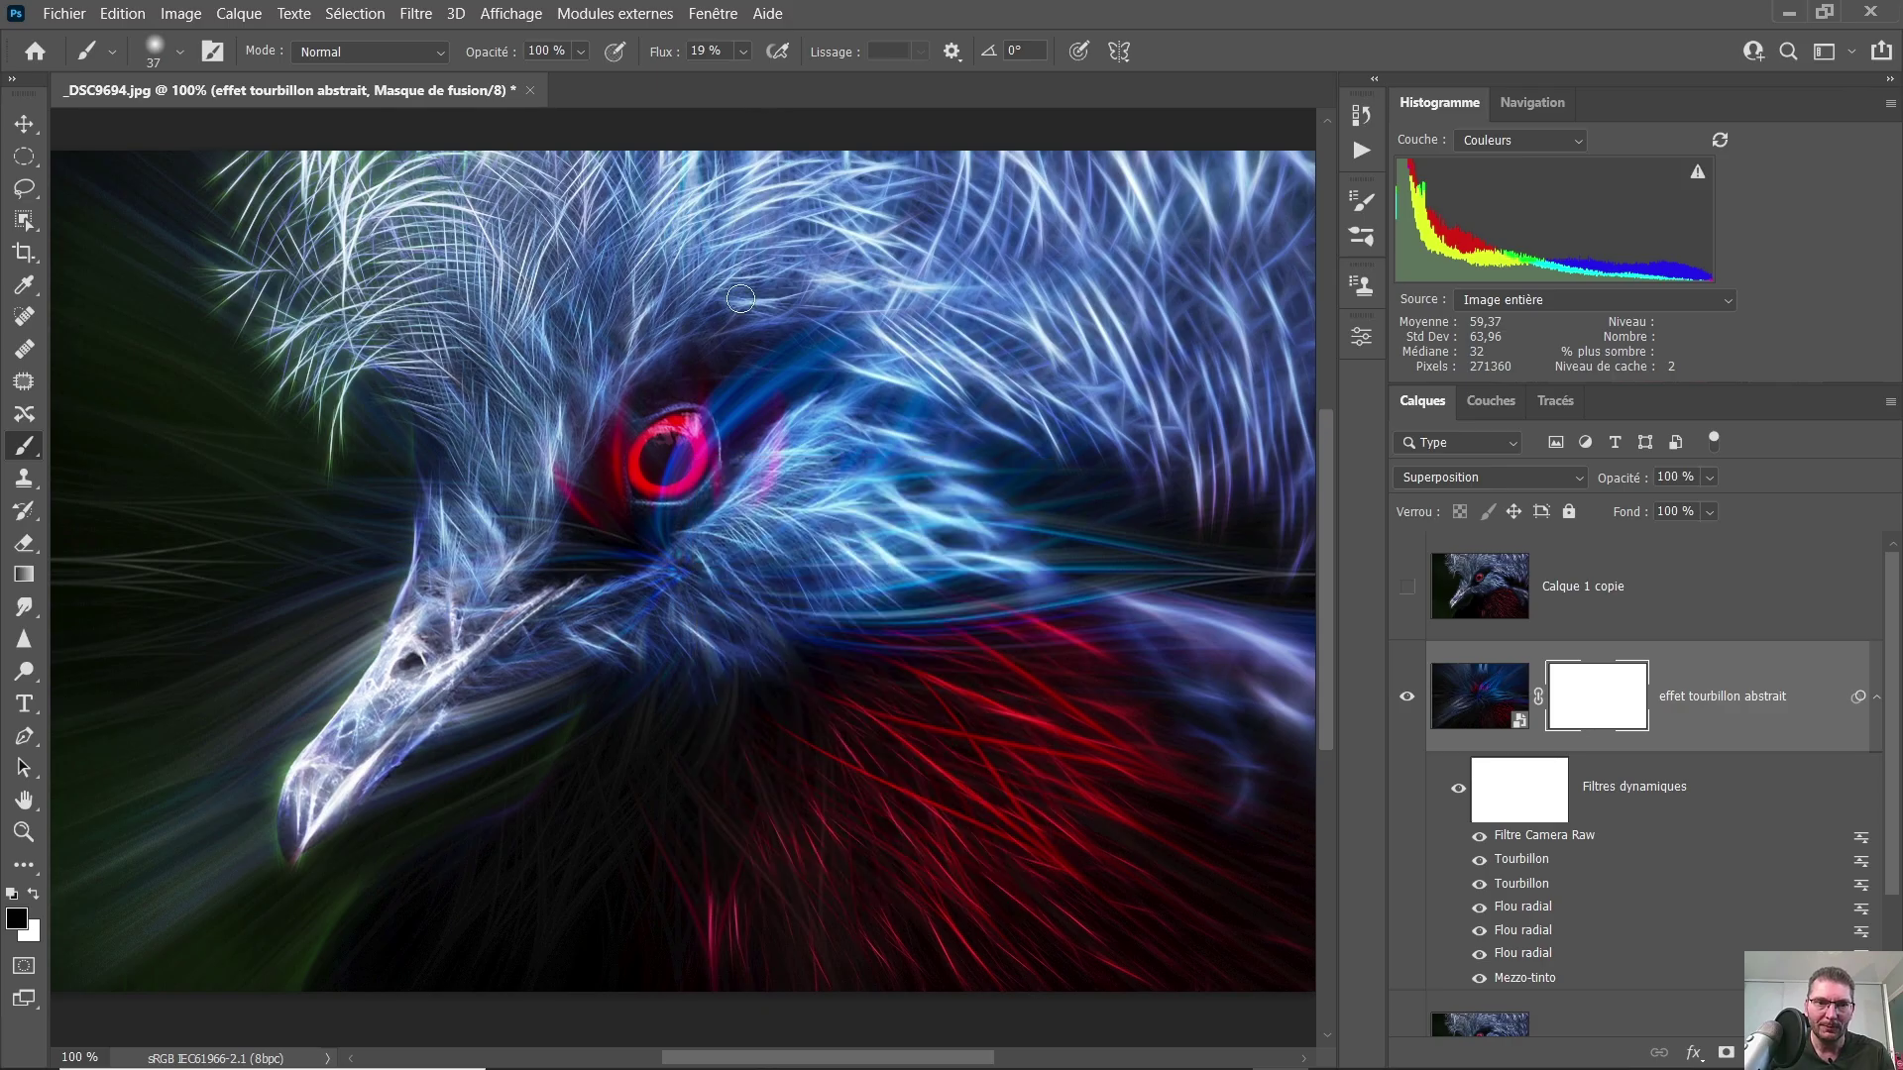
- Enlarge the brush to 218 px and paint black on the mask over the bird's eye, face and shoulder
alt+right_click(661, 555)
mouse_move(743, 558)
mouse_down()
mouse_move(768, 566)
mouse_move(693, 567)
mouse_move(822, 569)
mouse_move(669, 569)
mouse_move(767, 569)
mouse_move(670, 901)
mouse_move(667, 1002)
mouse_move(672, 373)
mouse_move(656, 414)
mouse_move(684, 426)
mouse_move(585, 574)
mouse_move(552, 501)
mouse_up()
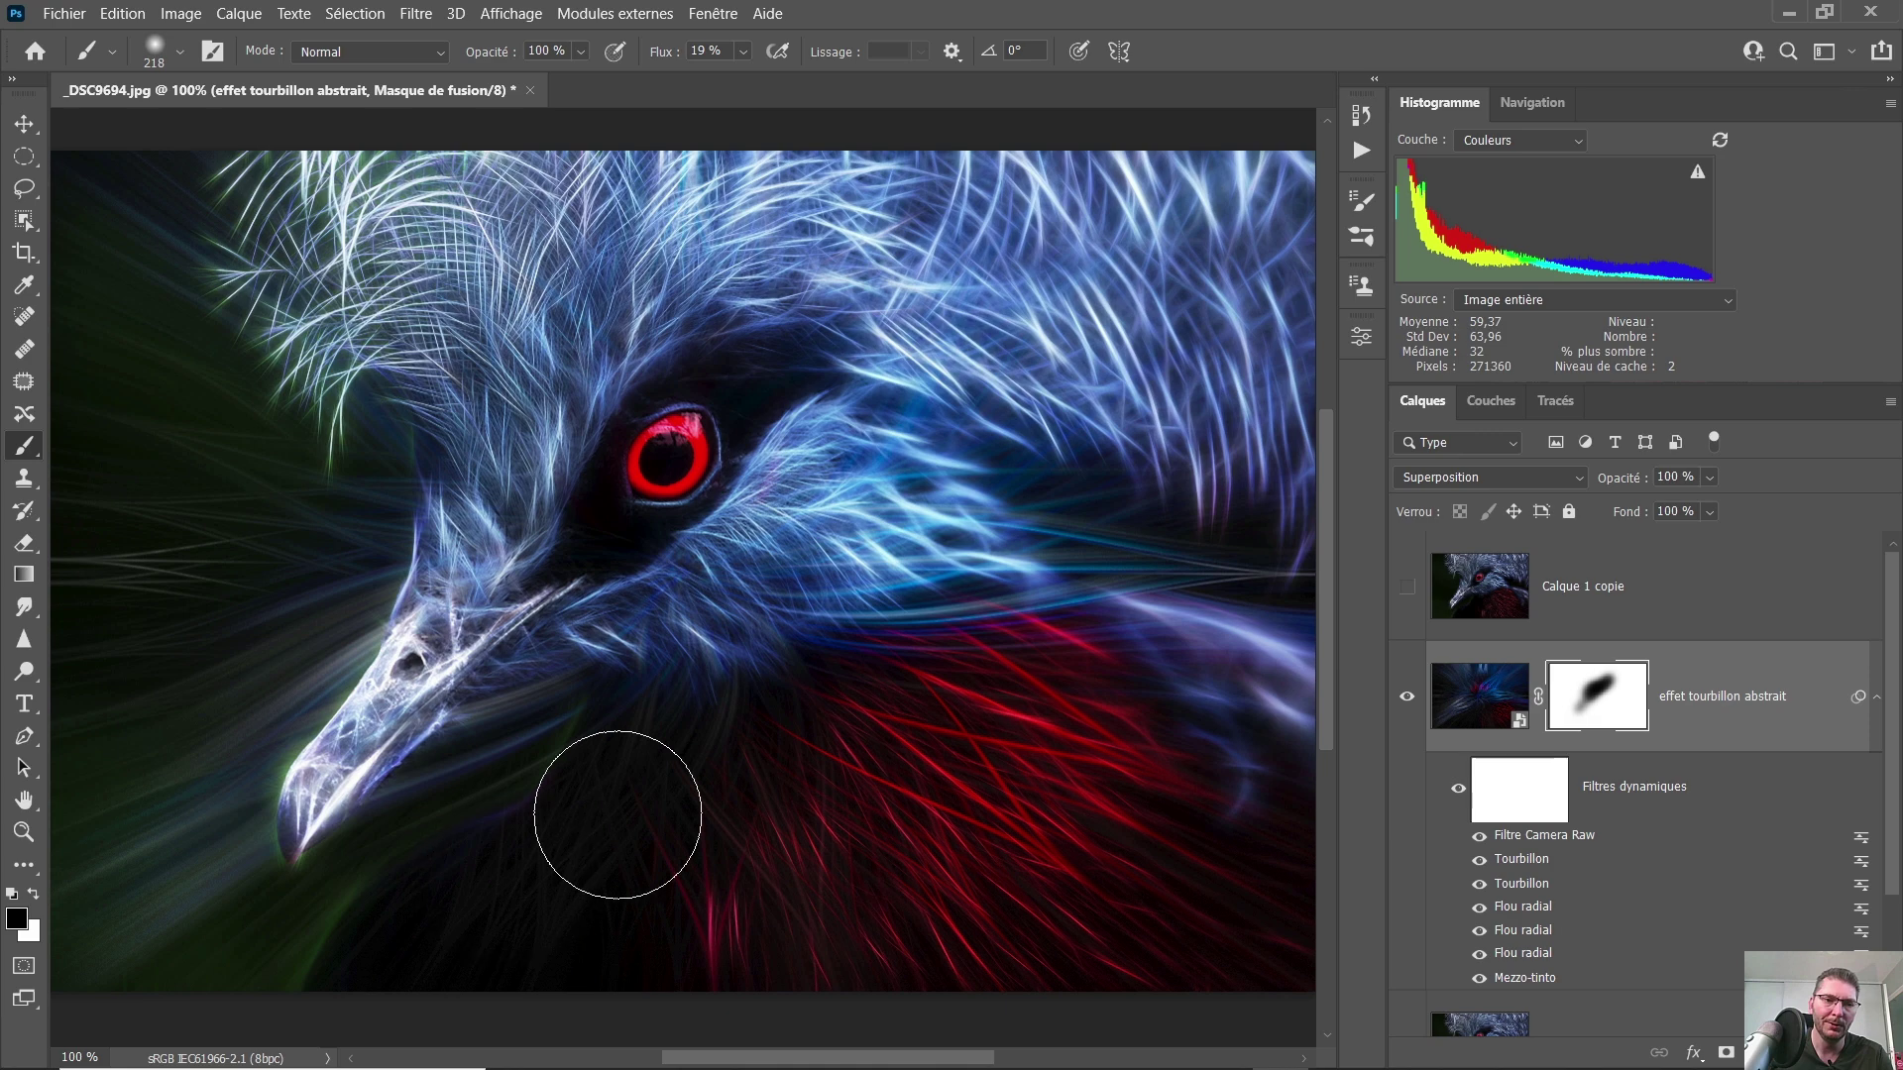
drag(1257, 654, 1052, 599)
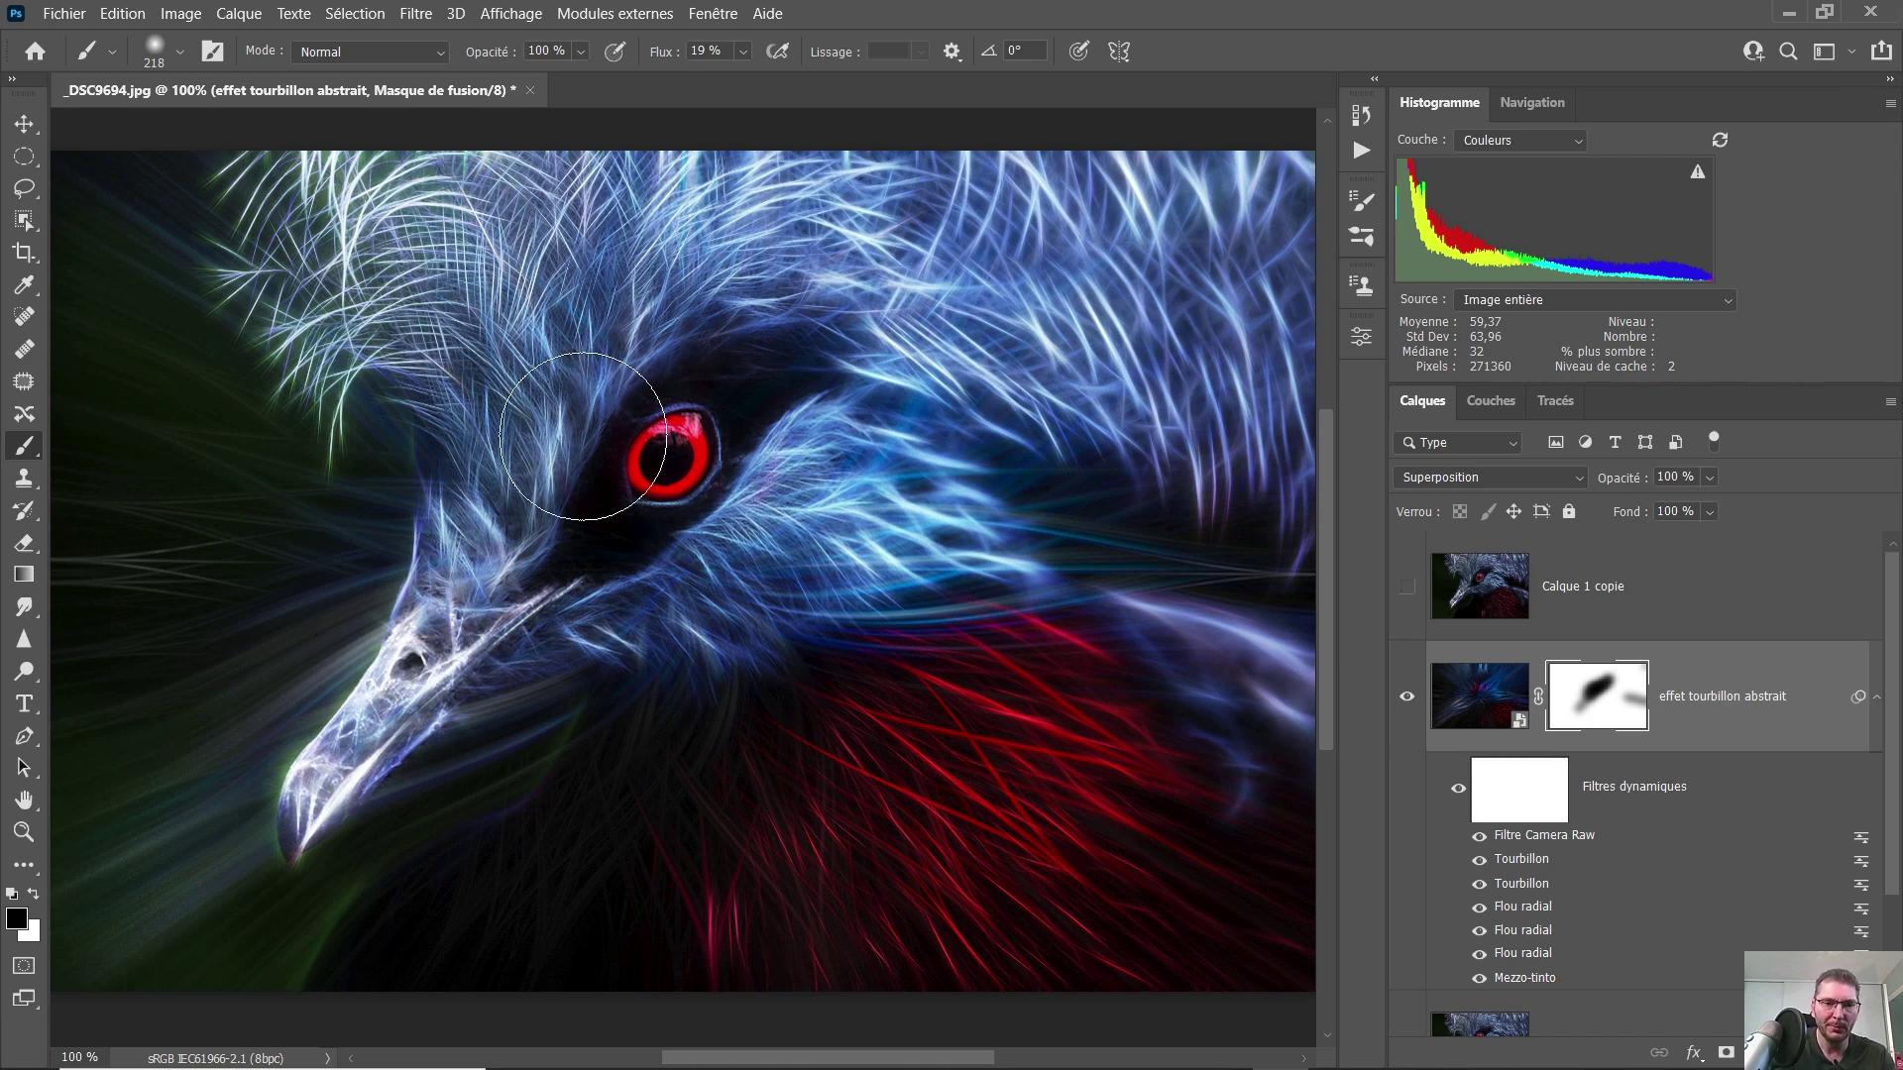
- Compare the image with and without the swirl layer, and refine its mask over the throat and chest with black and white strokes
key(ctrl+minus)
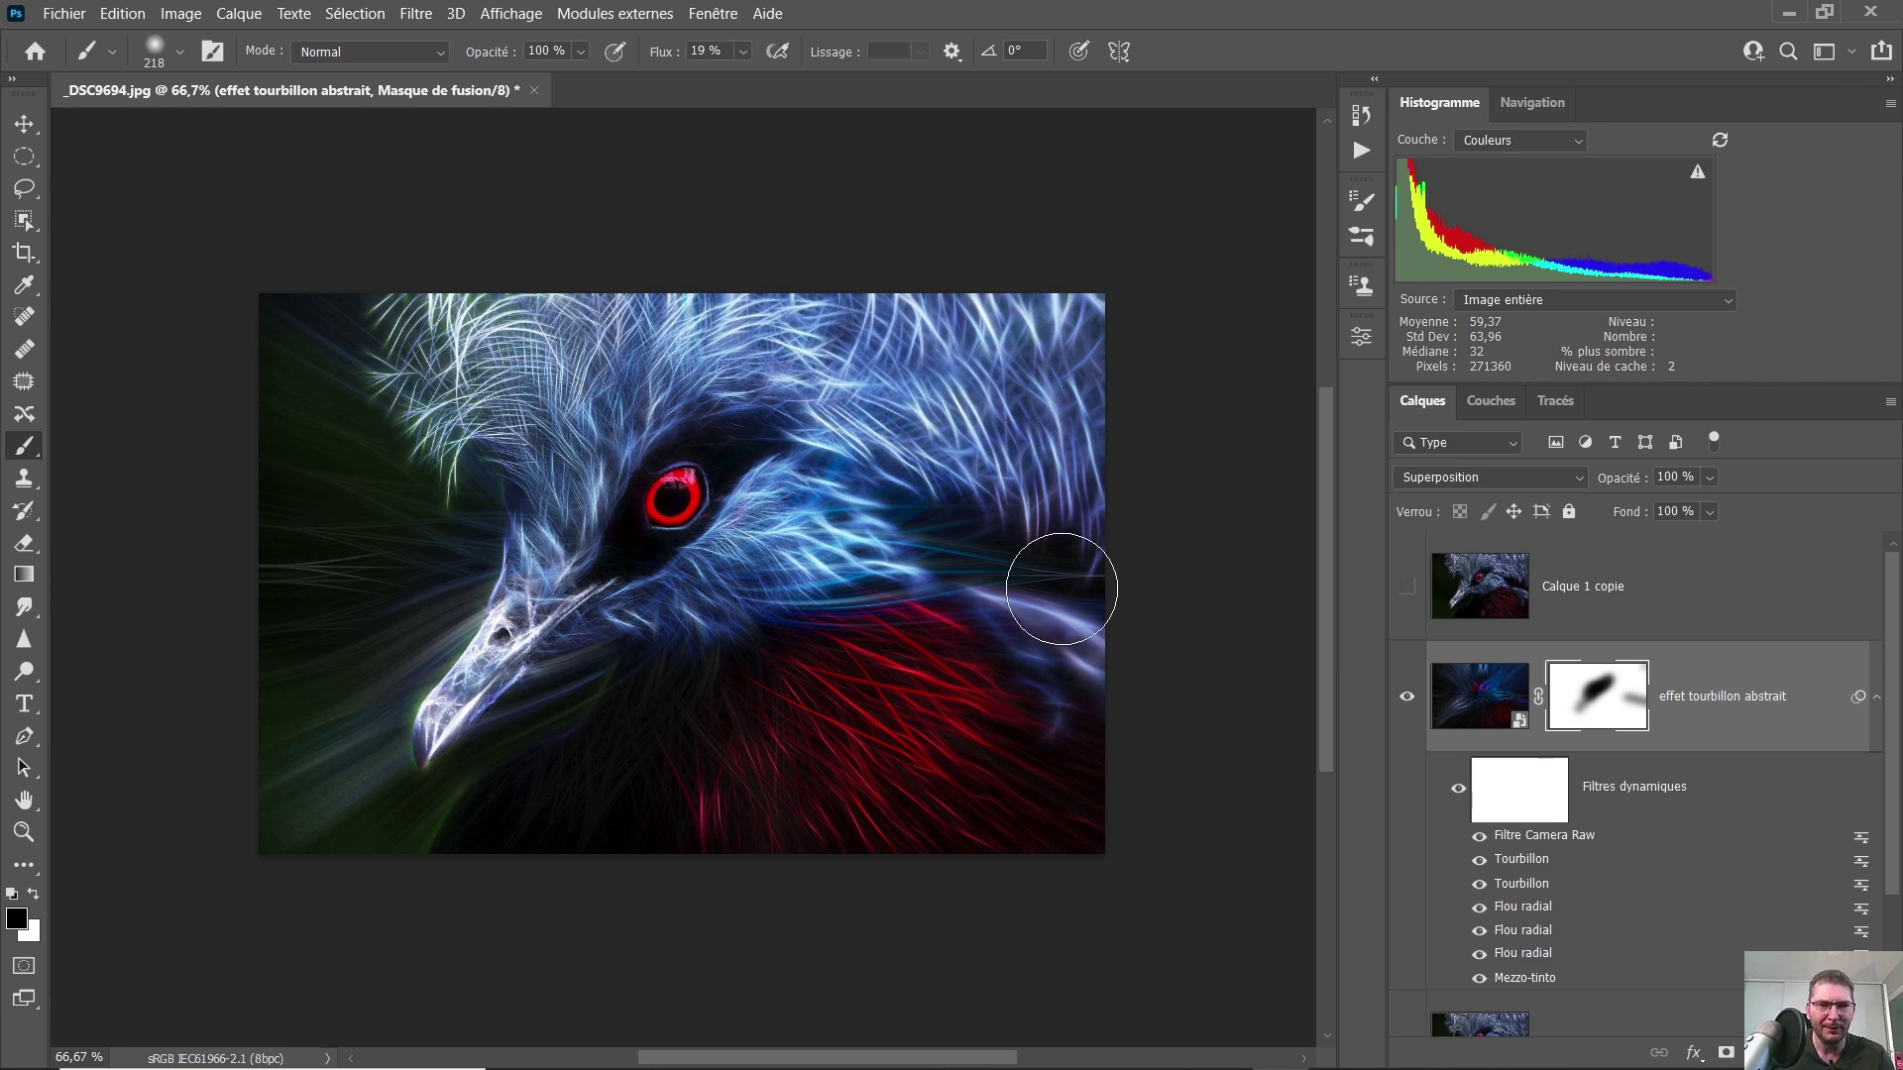
click(1407, 698)
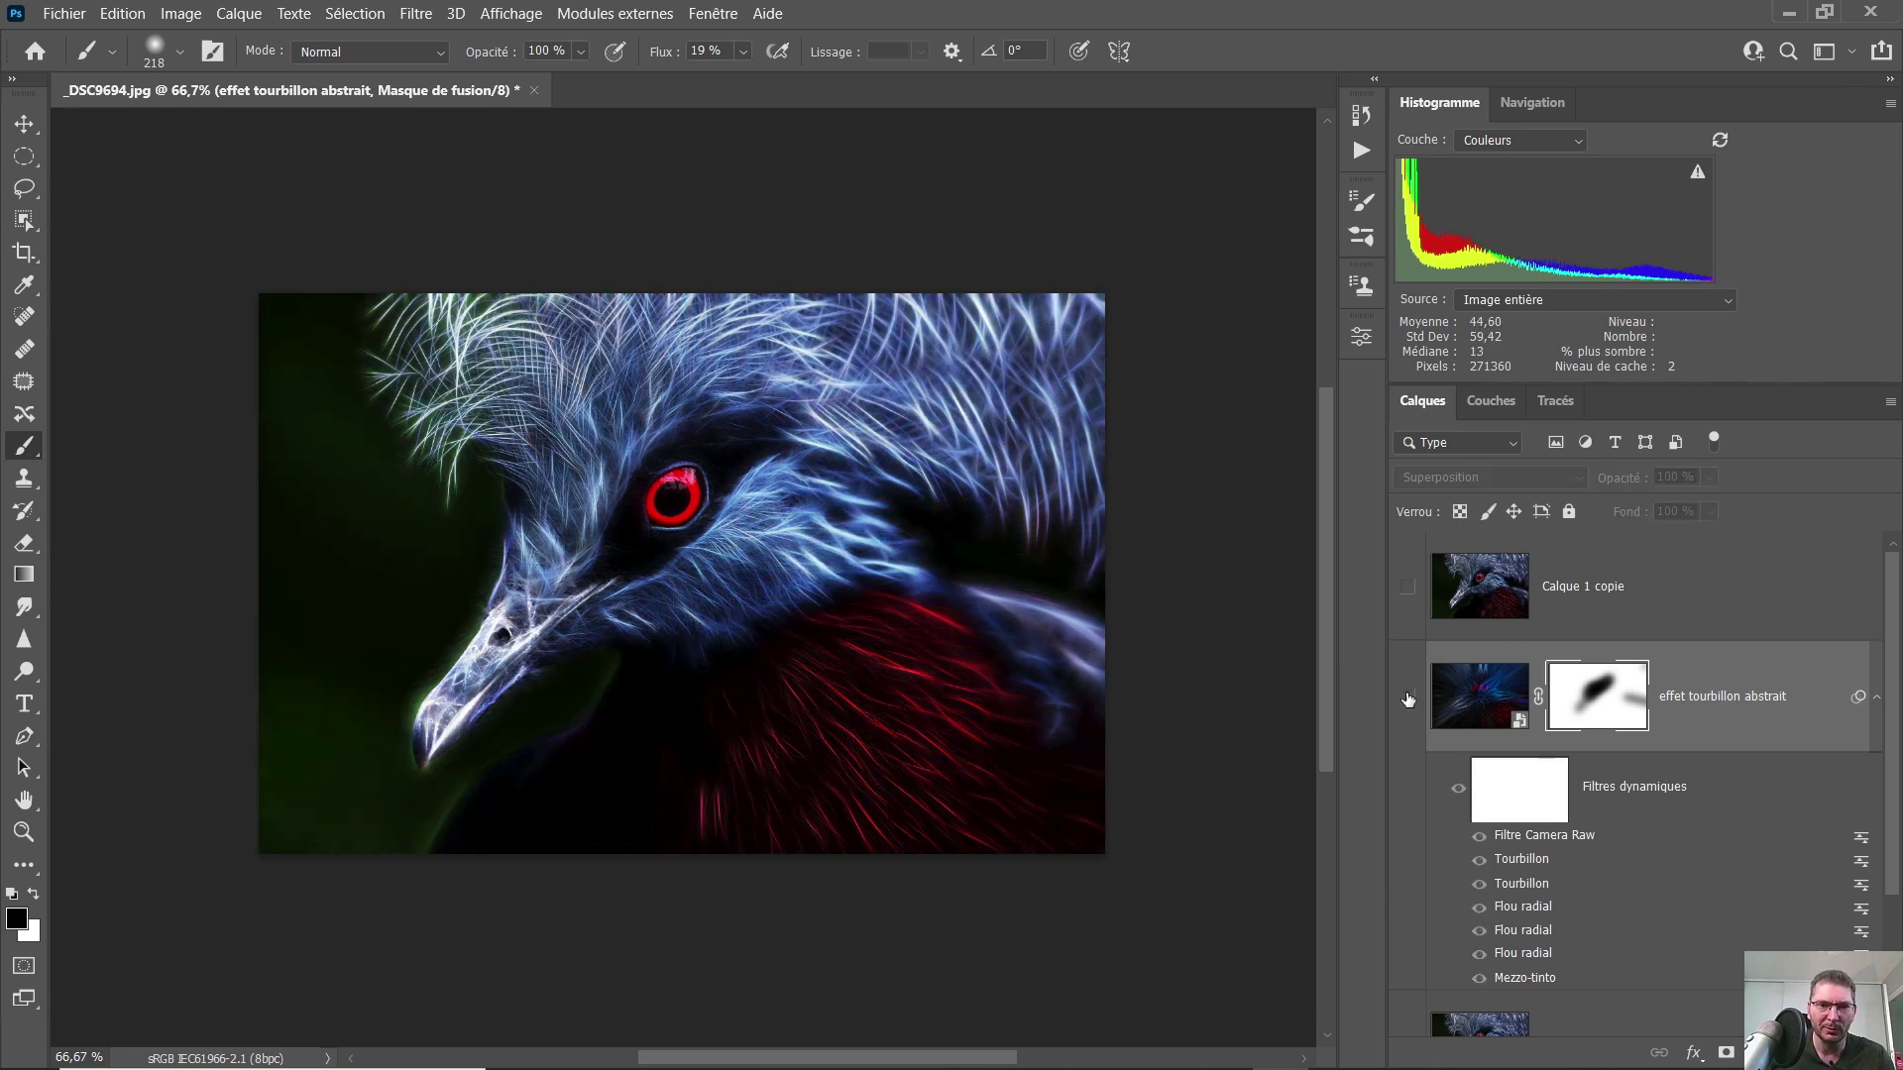
click(1407, 698)
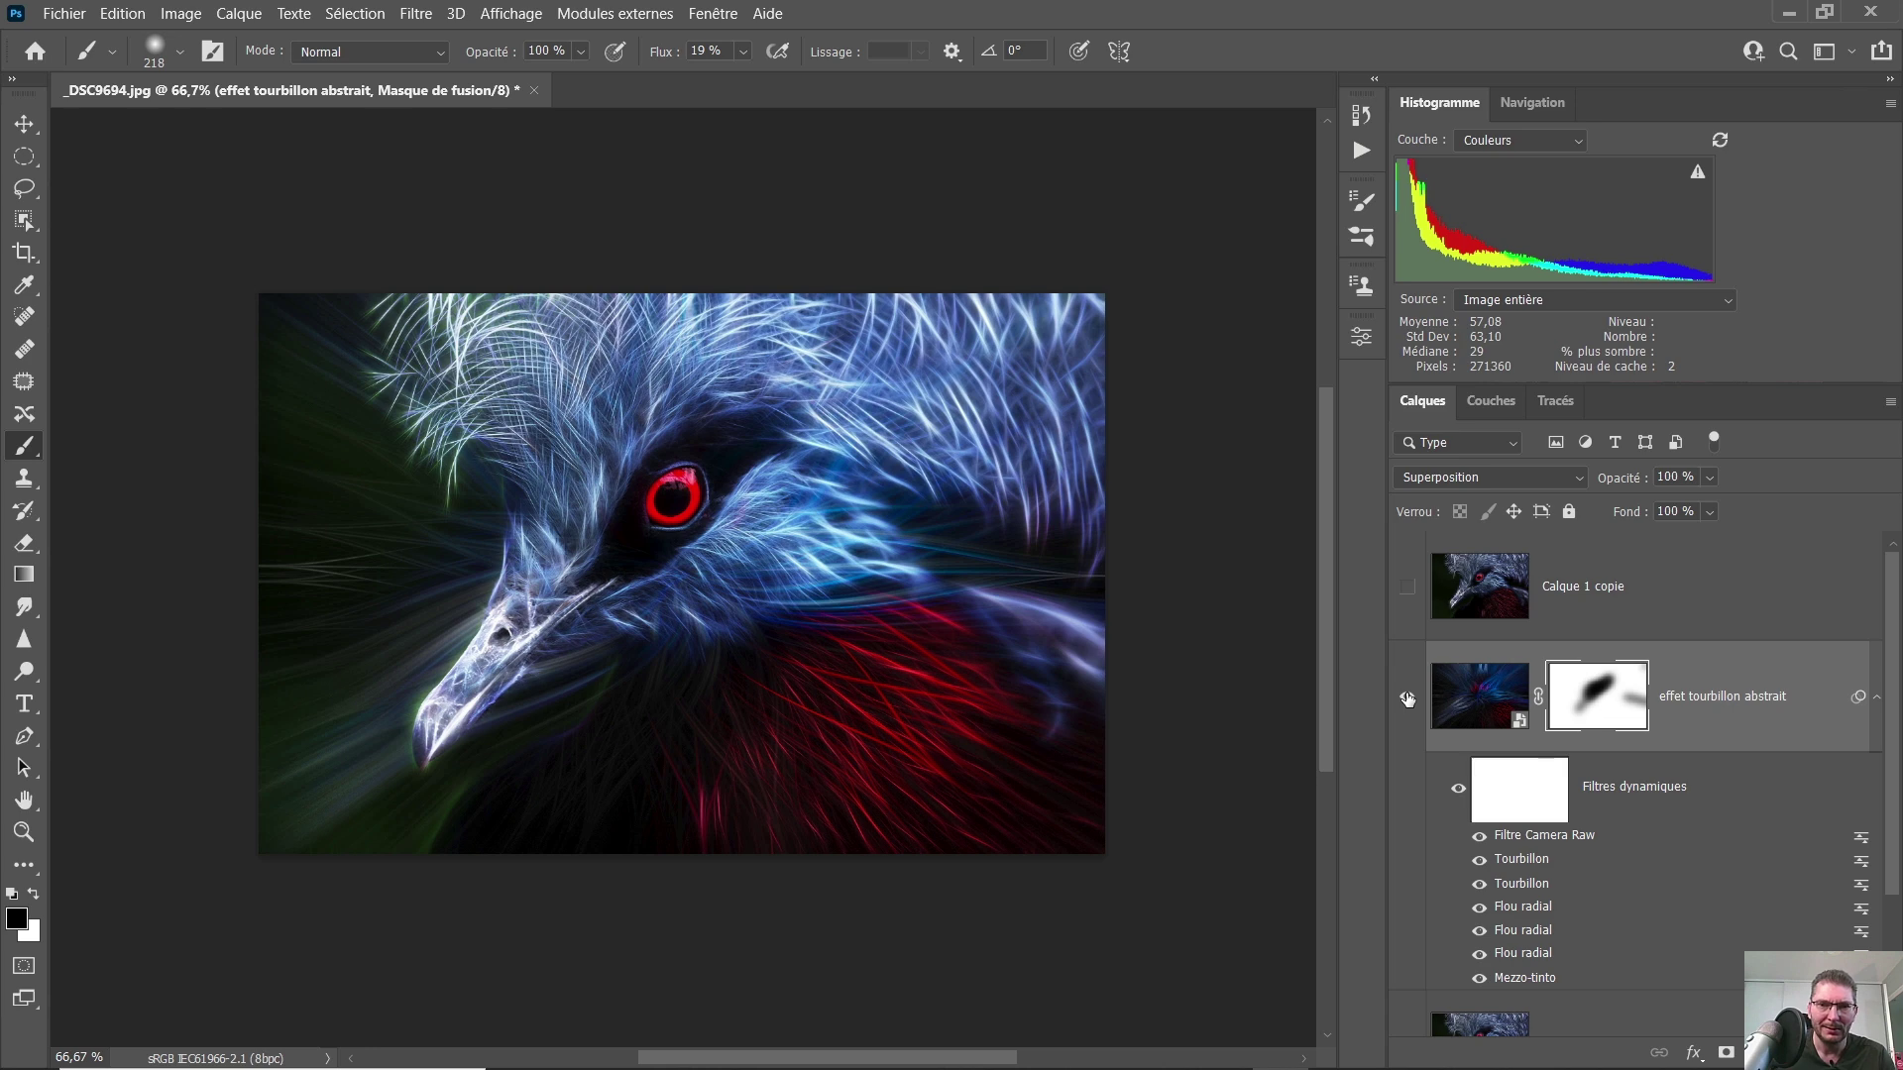
click(1407, 698)
click(1407, 699)
drag(732, 624, 781, 706)
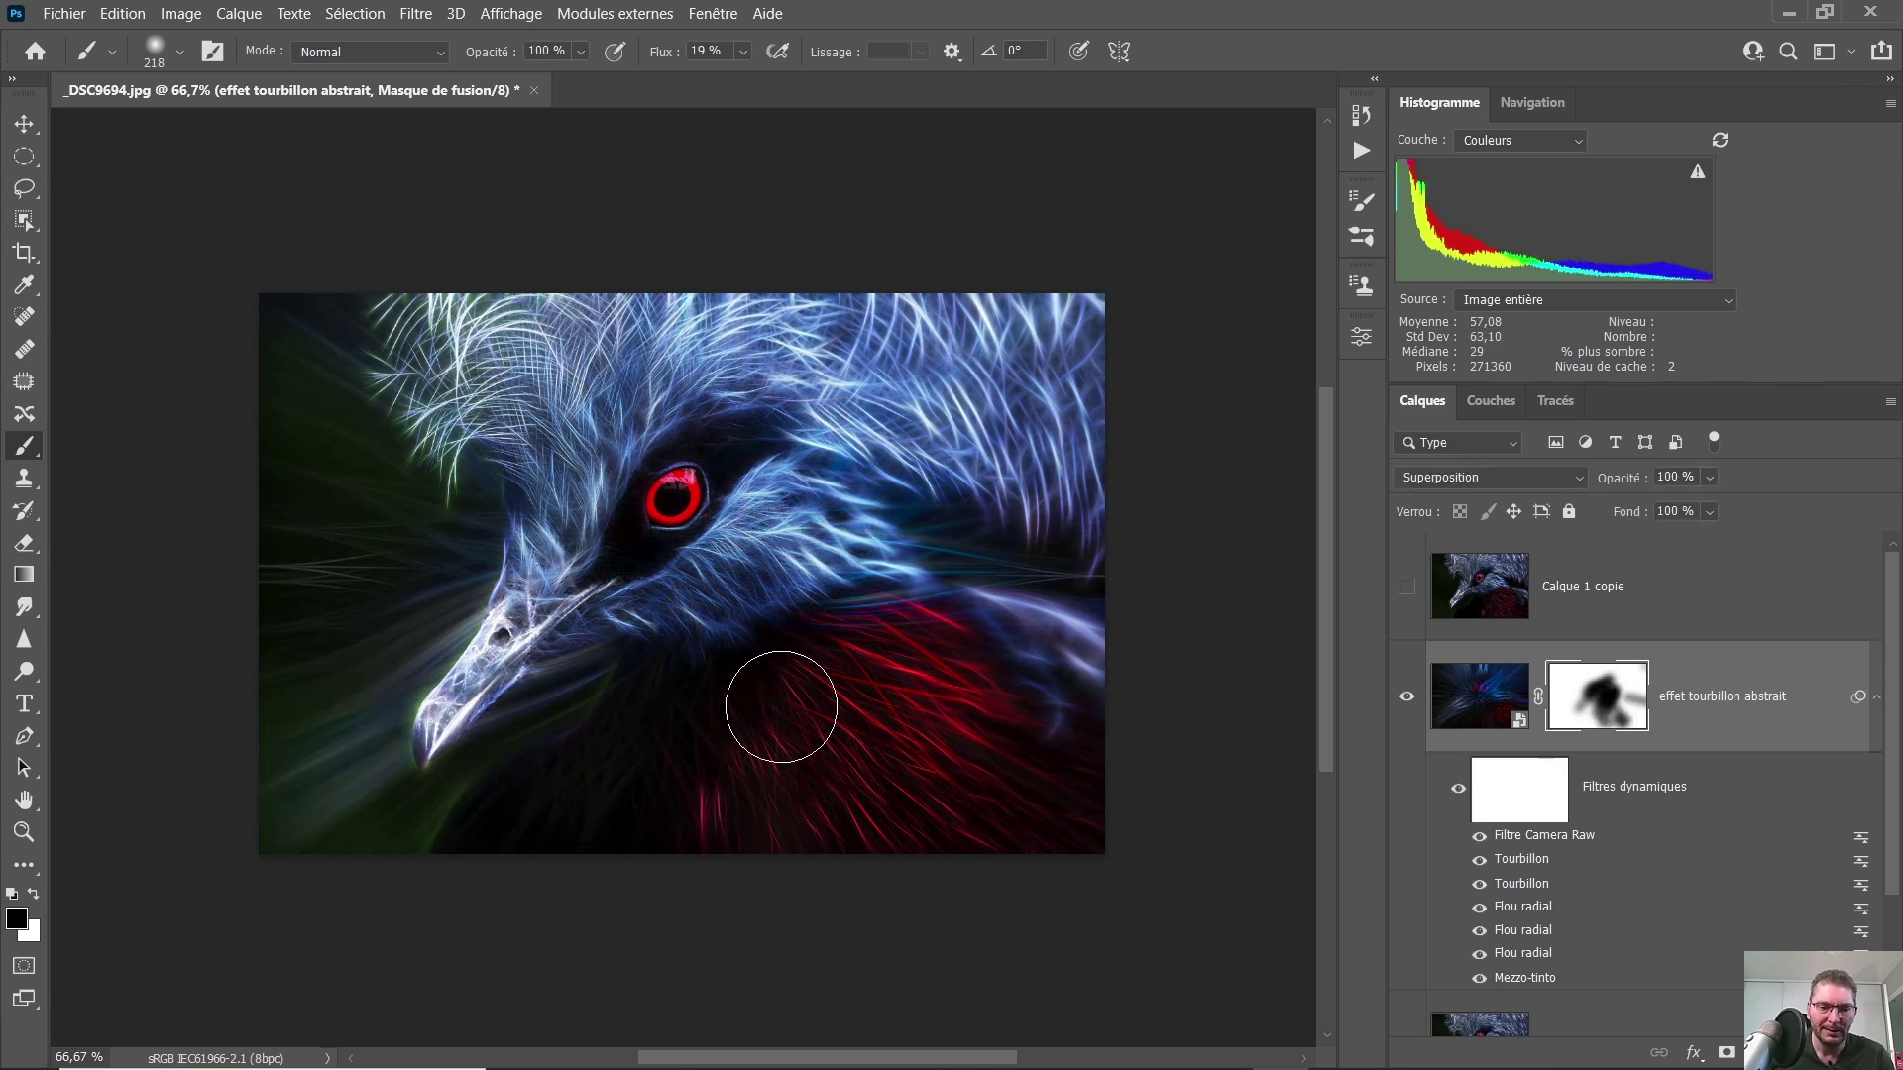
key(x)
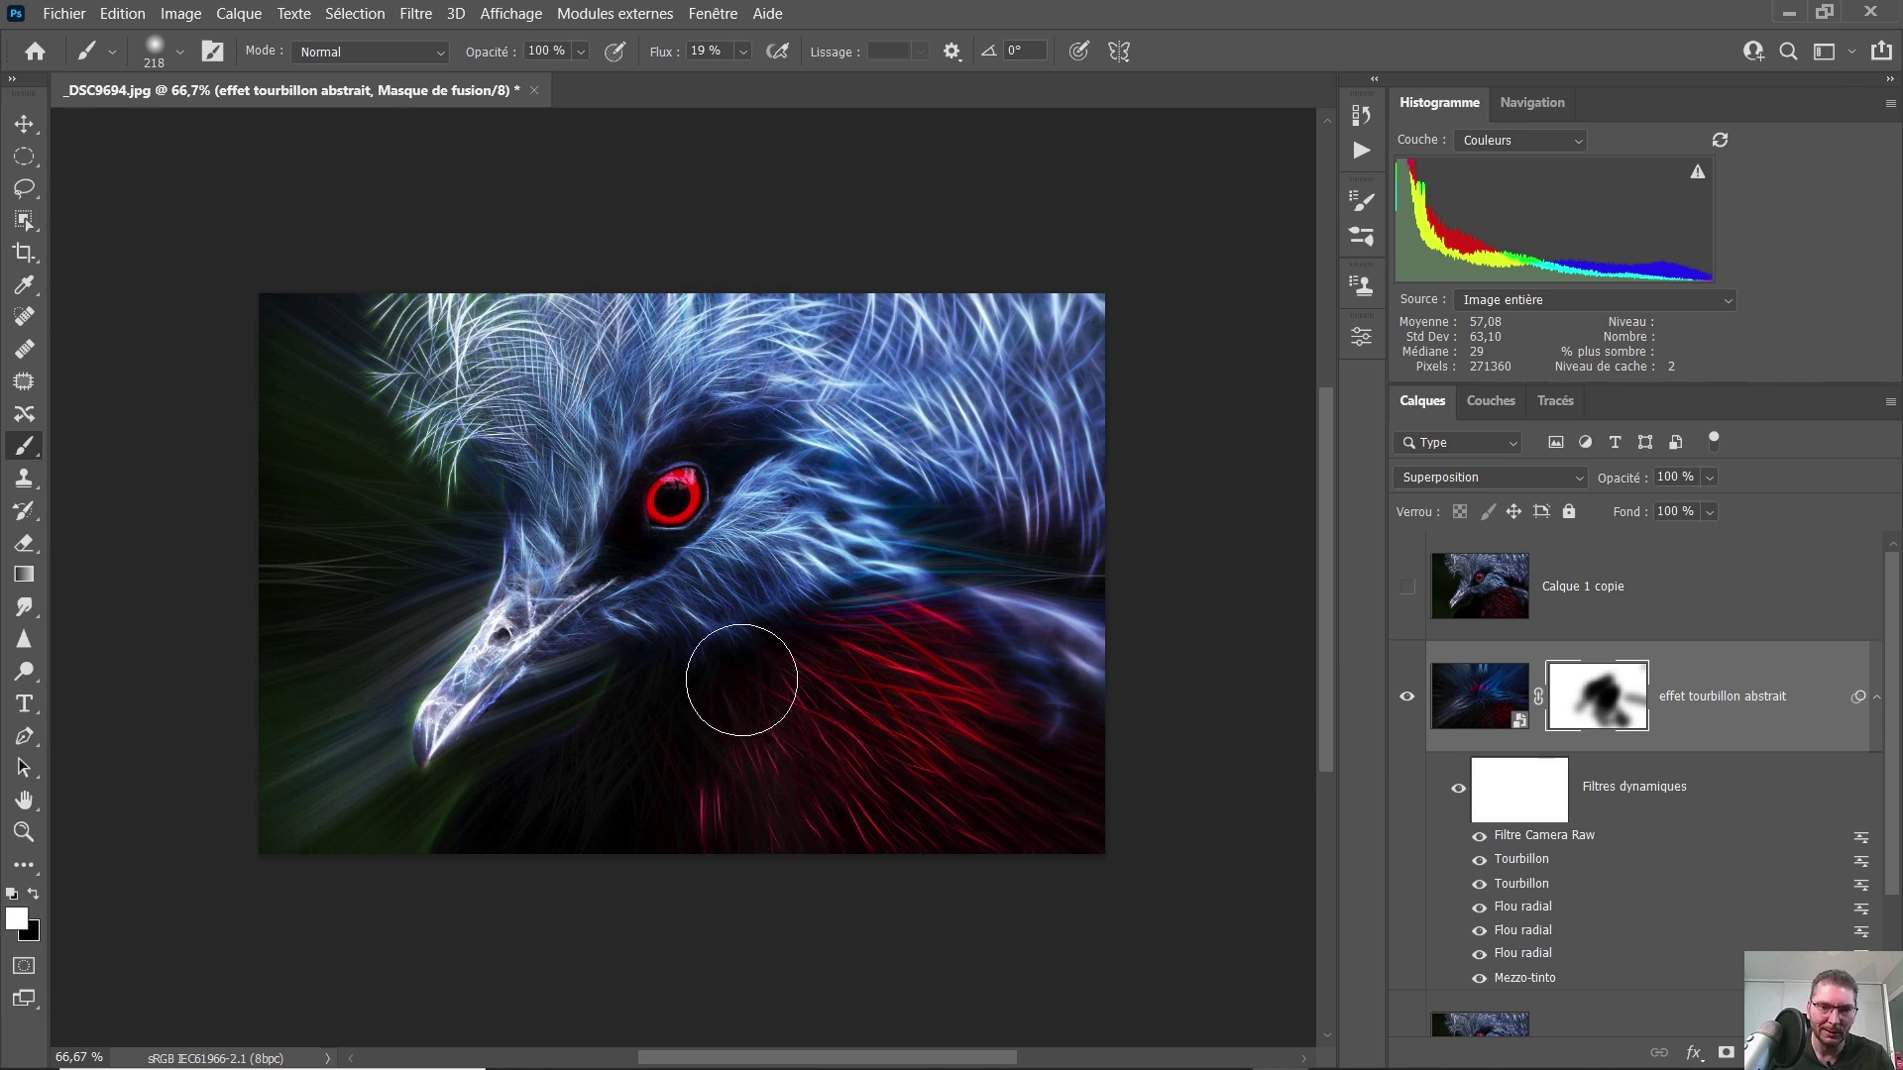
mouse_move(618, 838)
mouse_down()
mouse_move(690, 773)
mouse_move(1044, 673)
mouse_move(913, 645)
mouse_up()
- Unlink the mask from the effet tourbillon abstrait layer and flip only the layer's image horizontally
click(1496, 699)
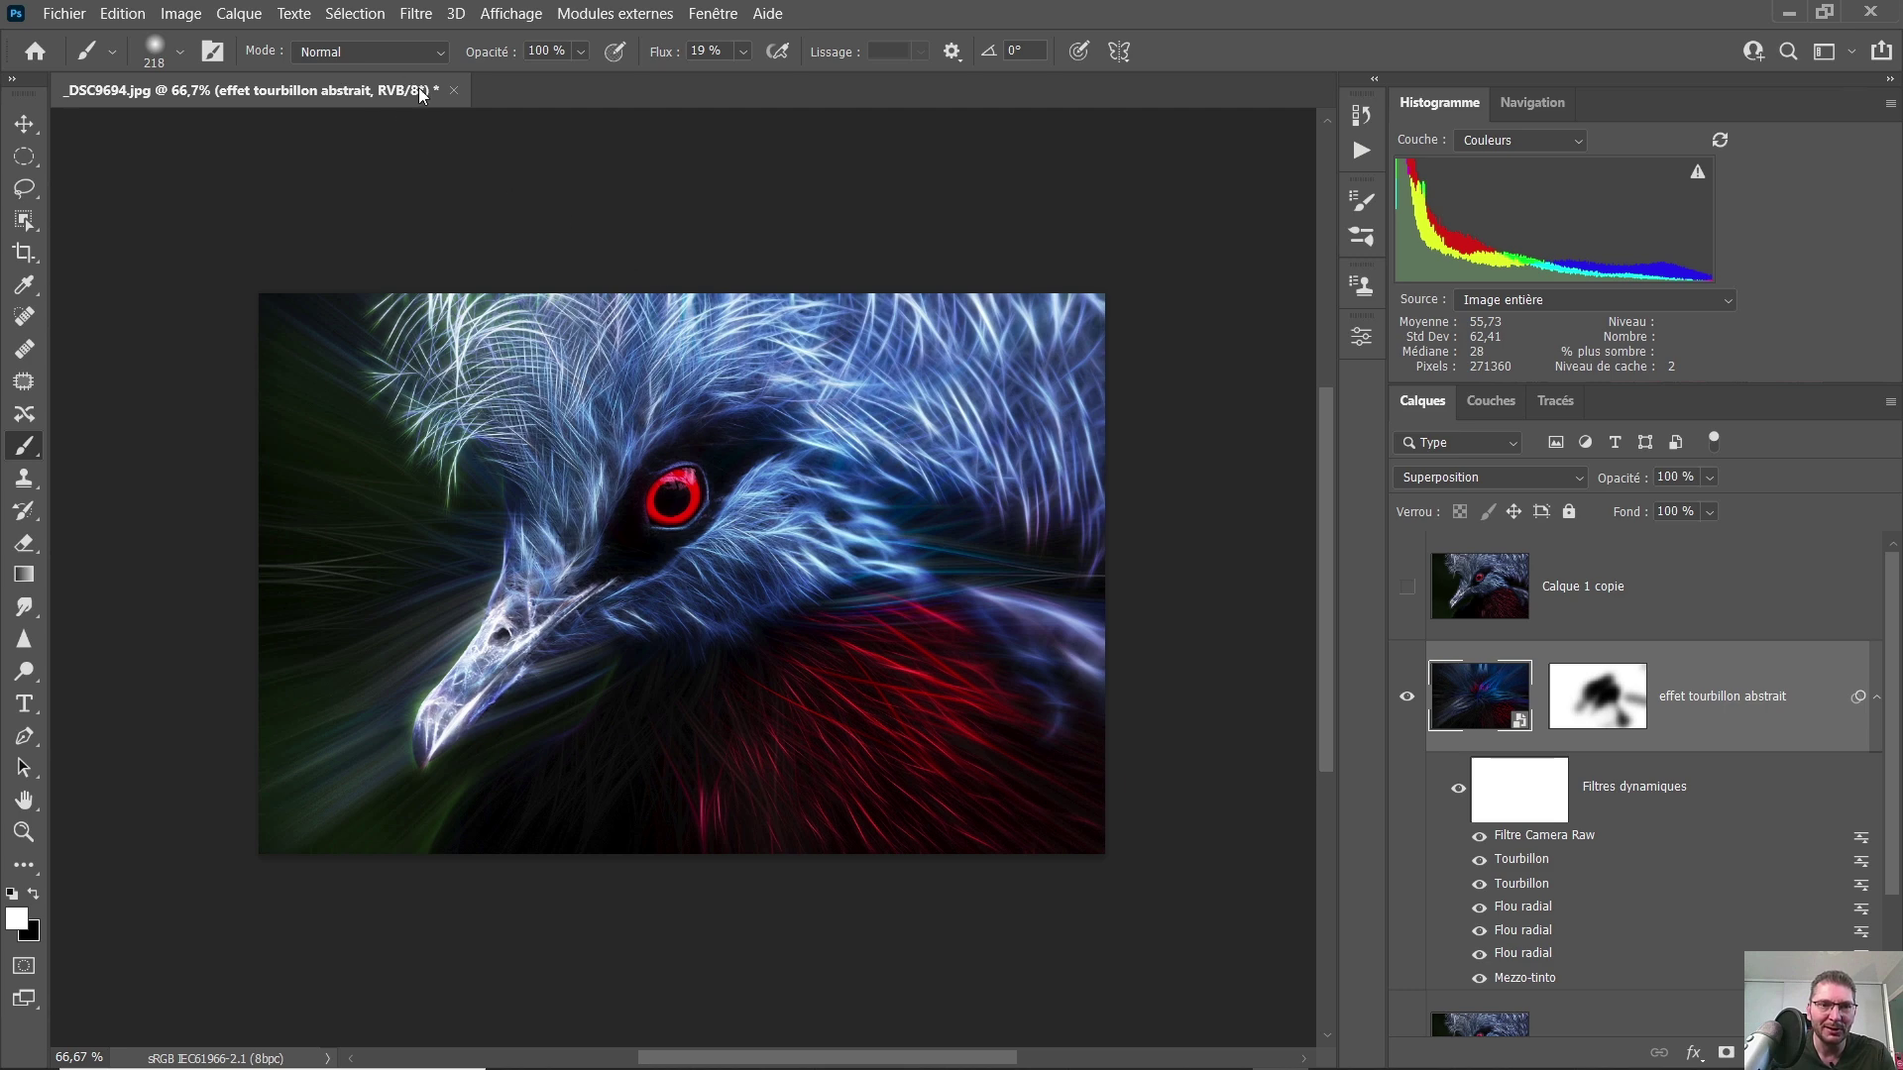
click(136, 14)
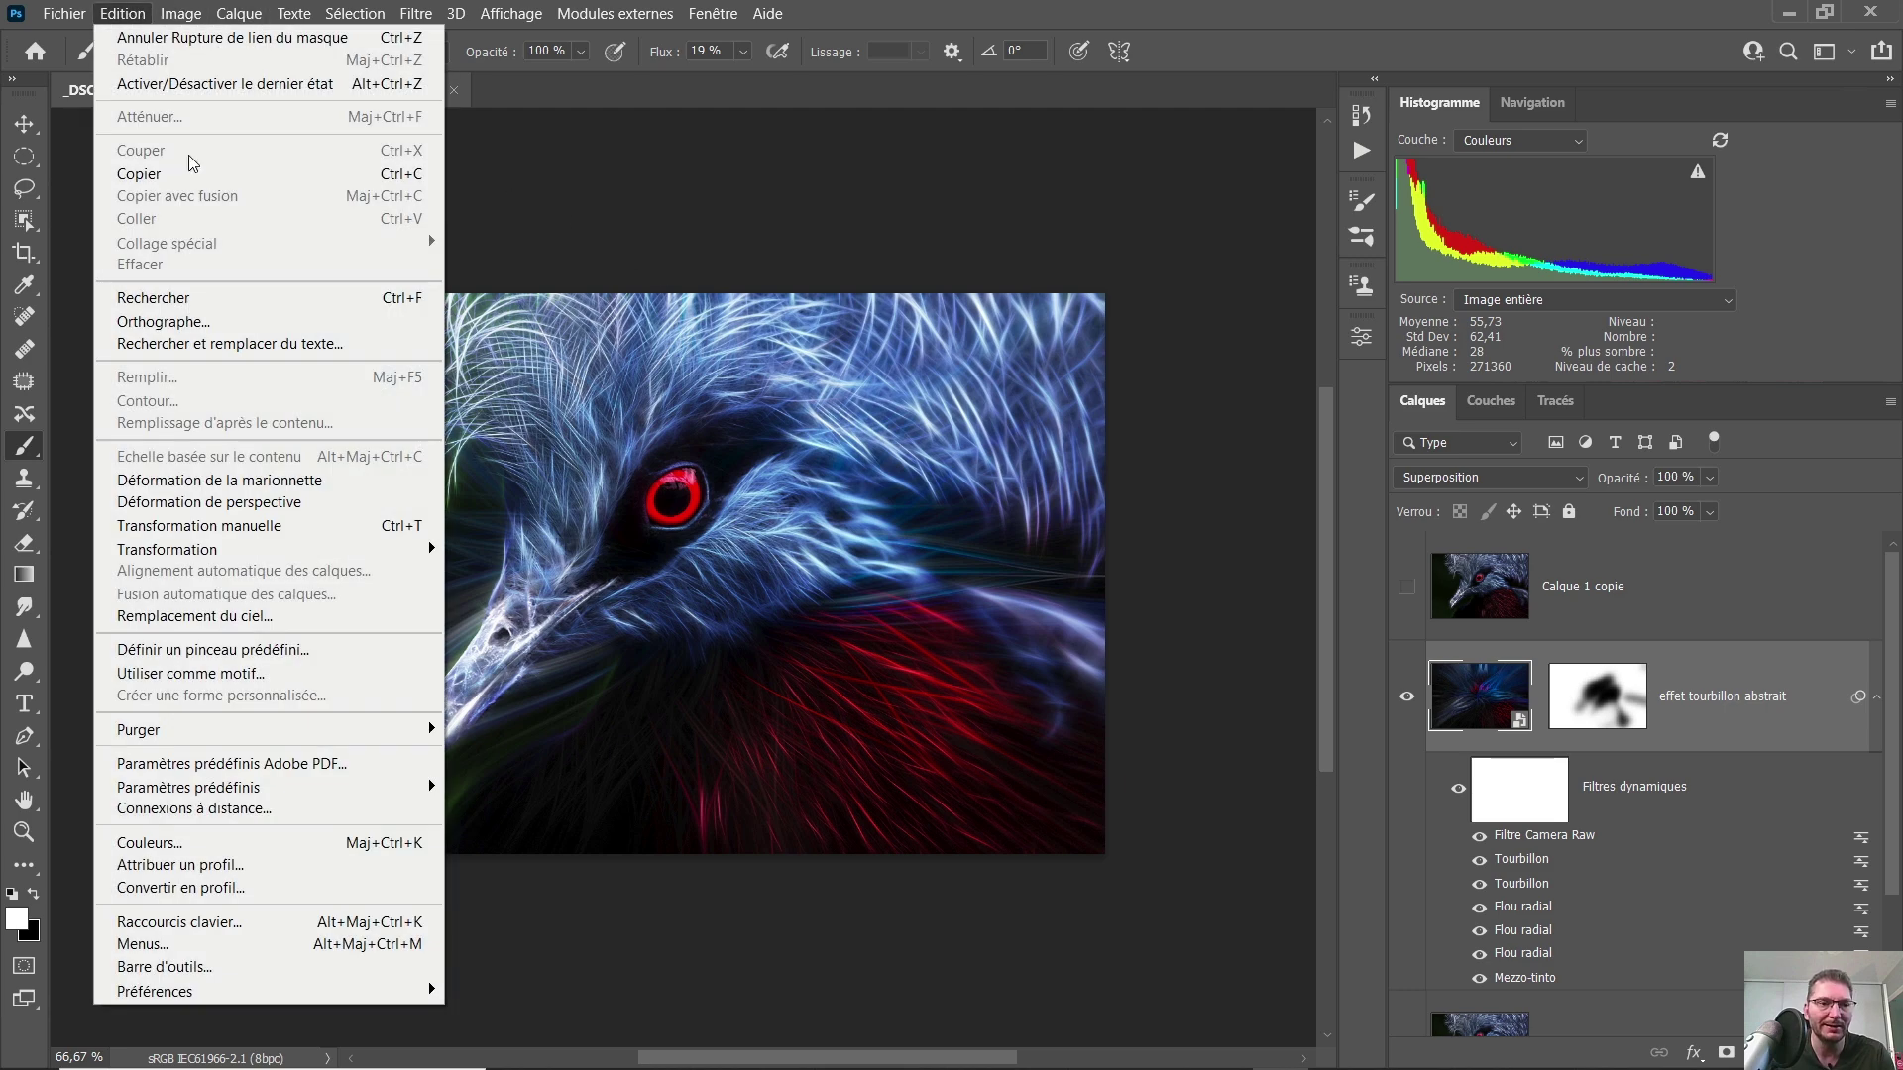
mouse_move(299, 550)
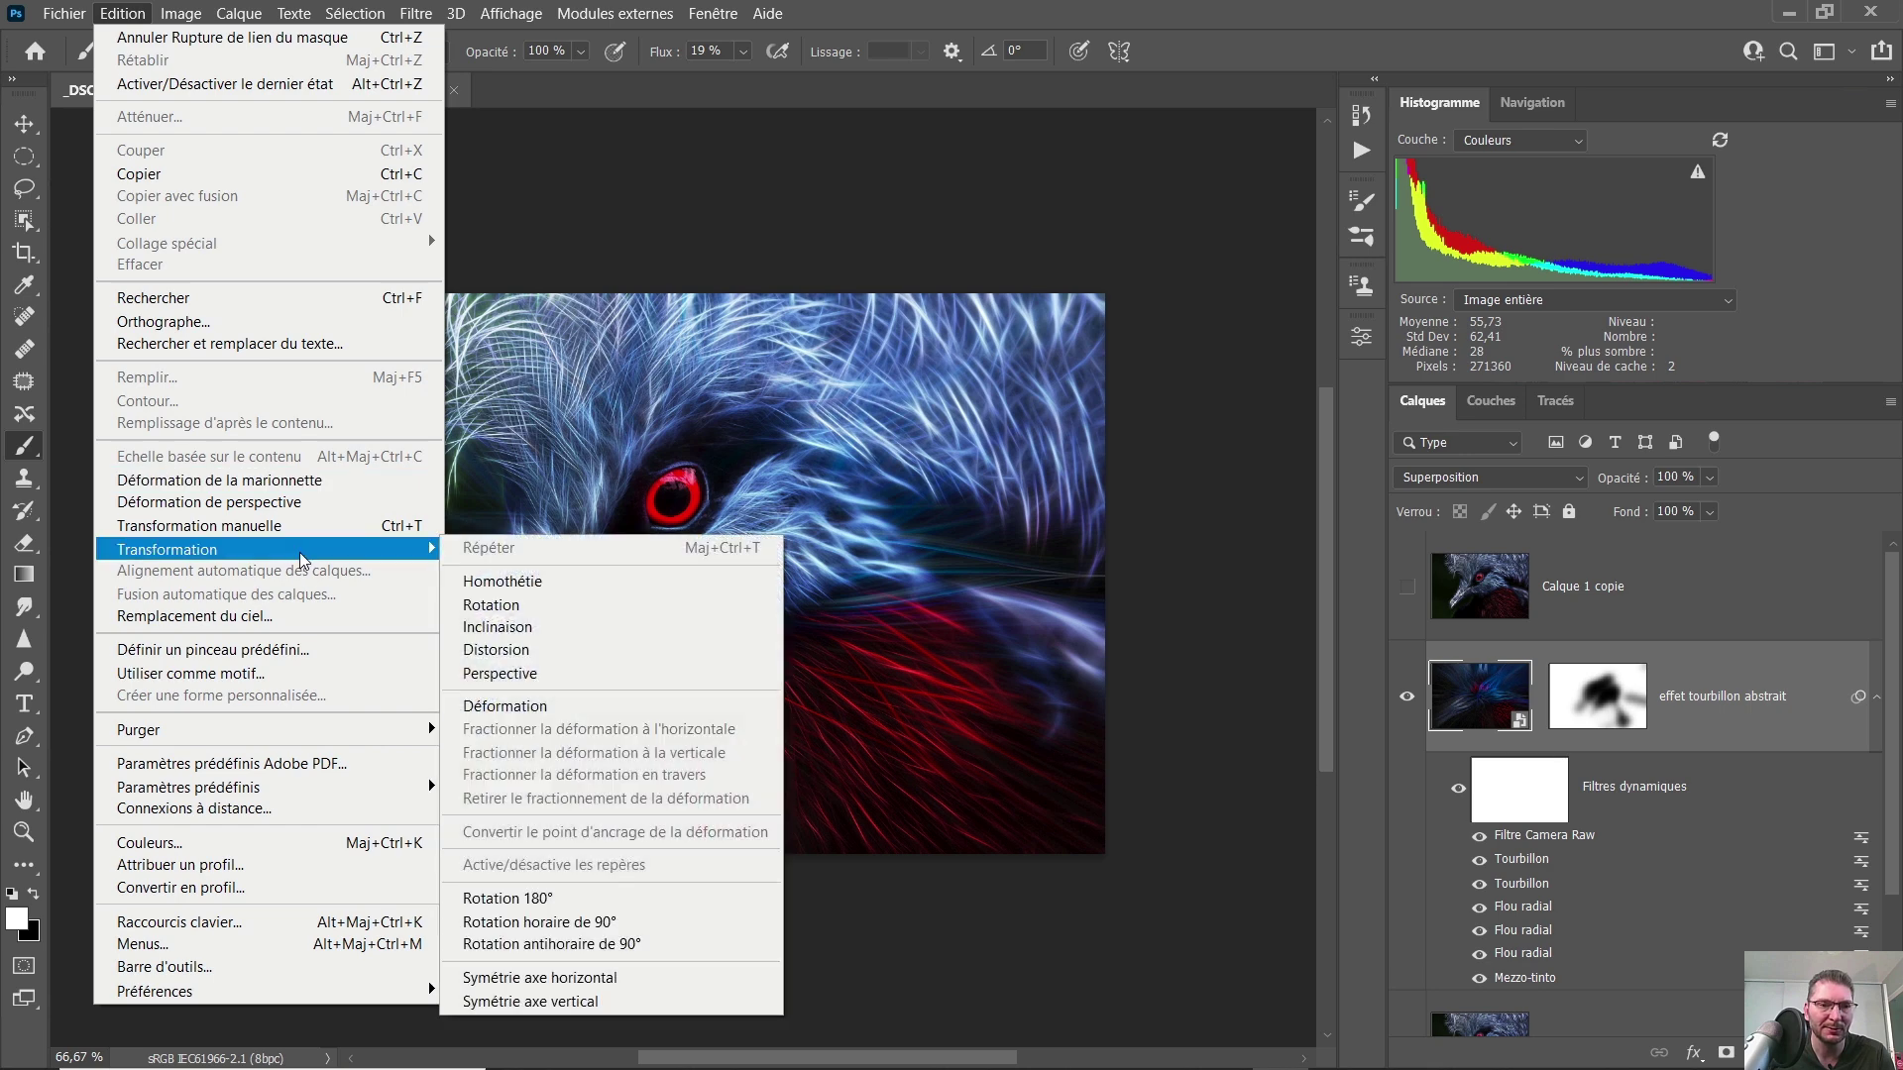
click(598, 979)
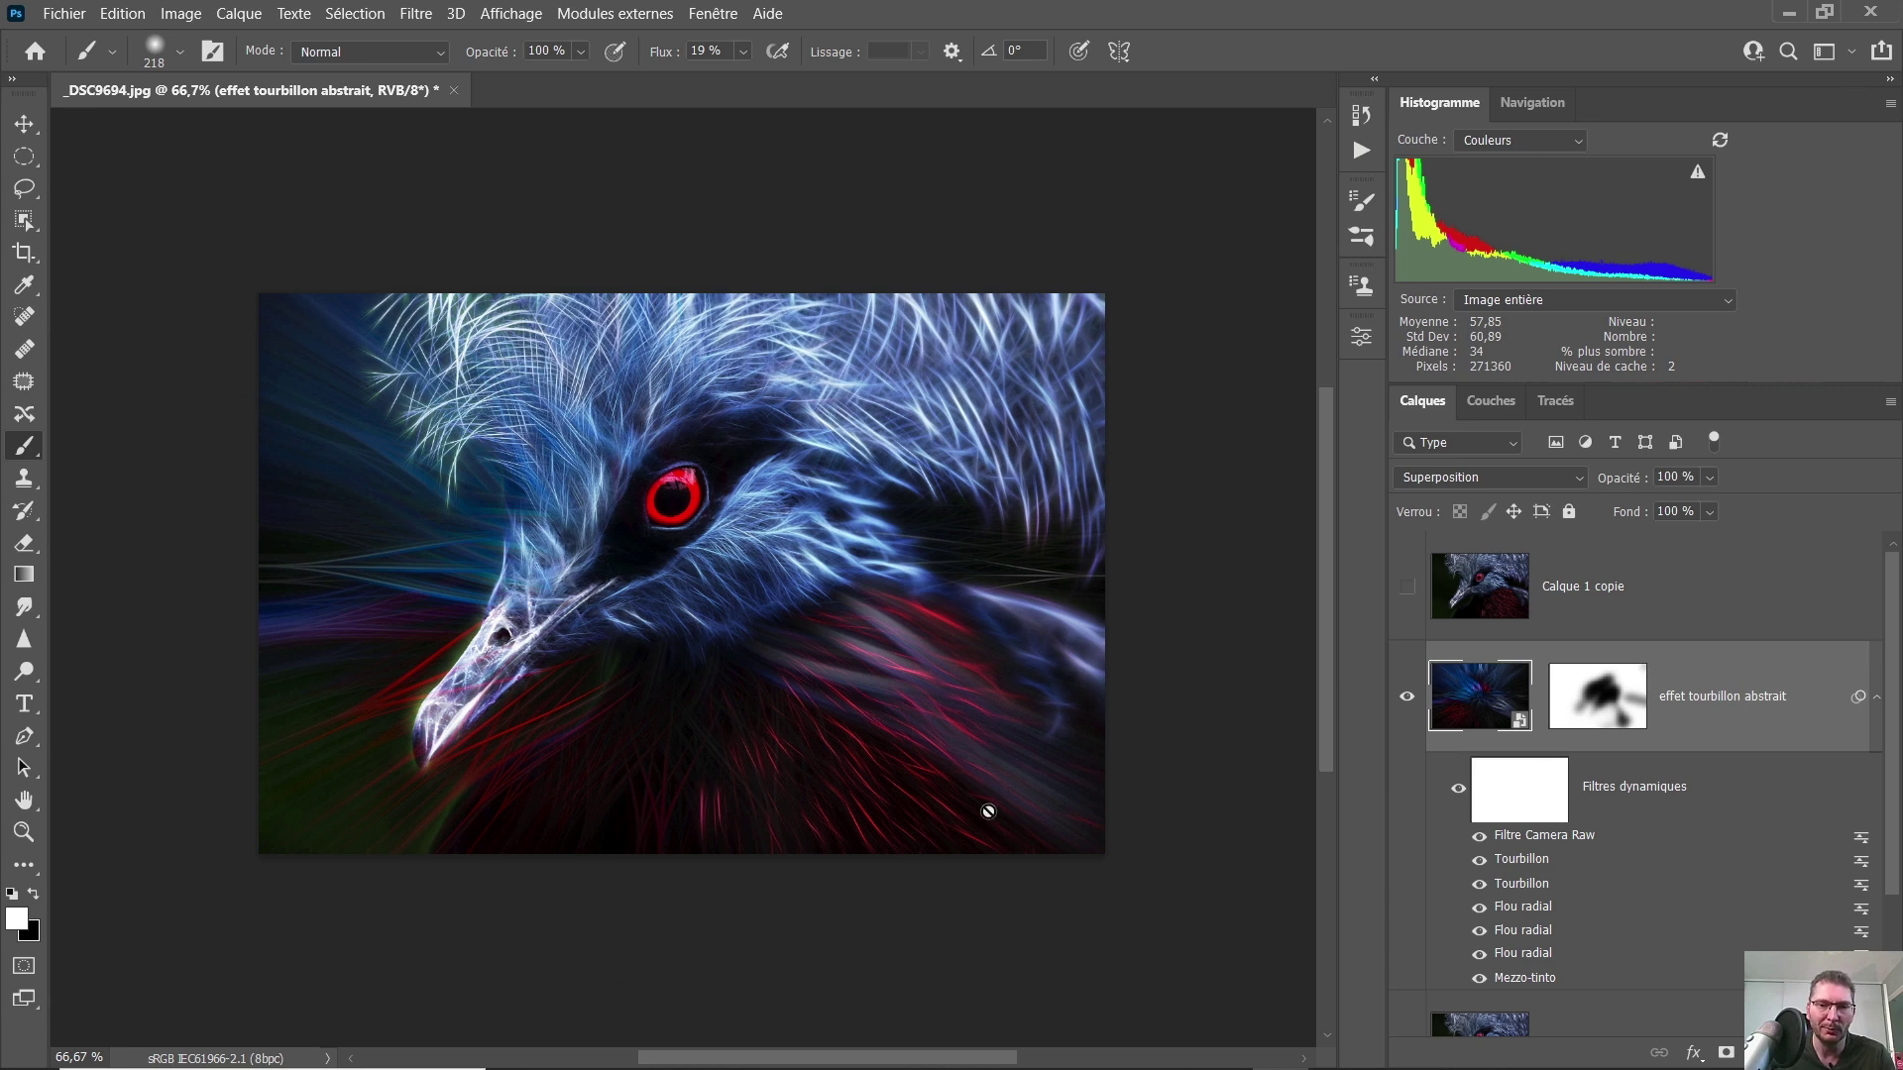
- Paint black on the swirl layer's mask over the chest, throat and beak, and reselect the layer's image
click(1618, 693)
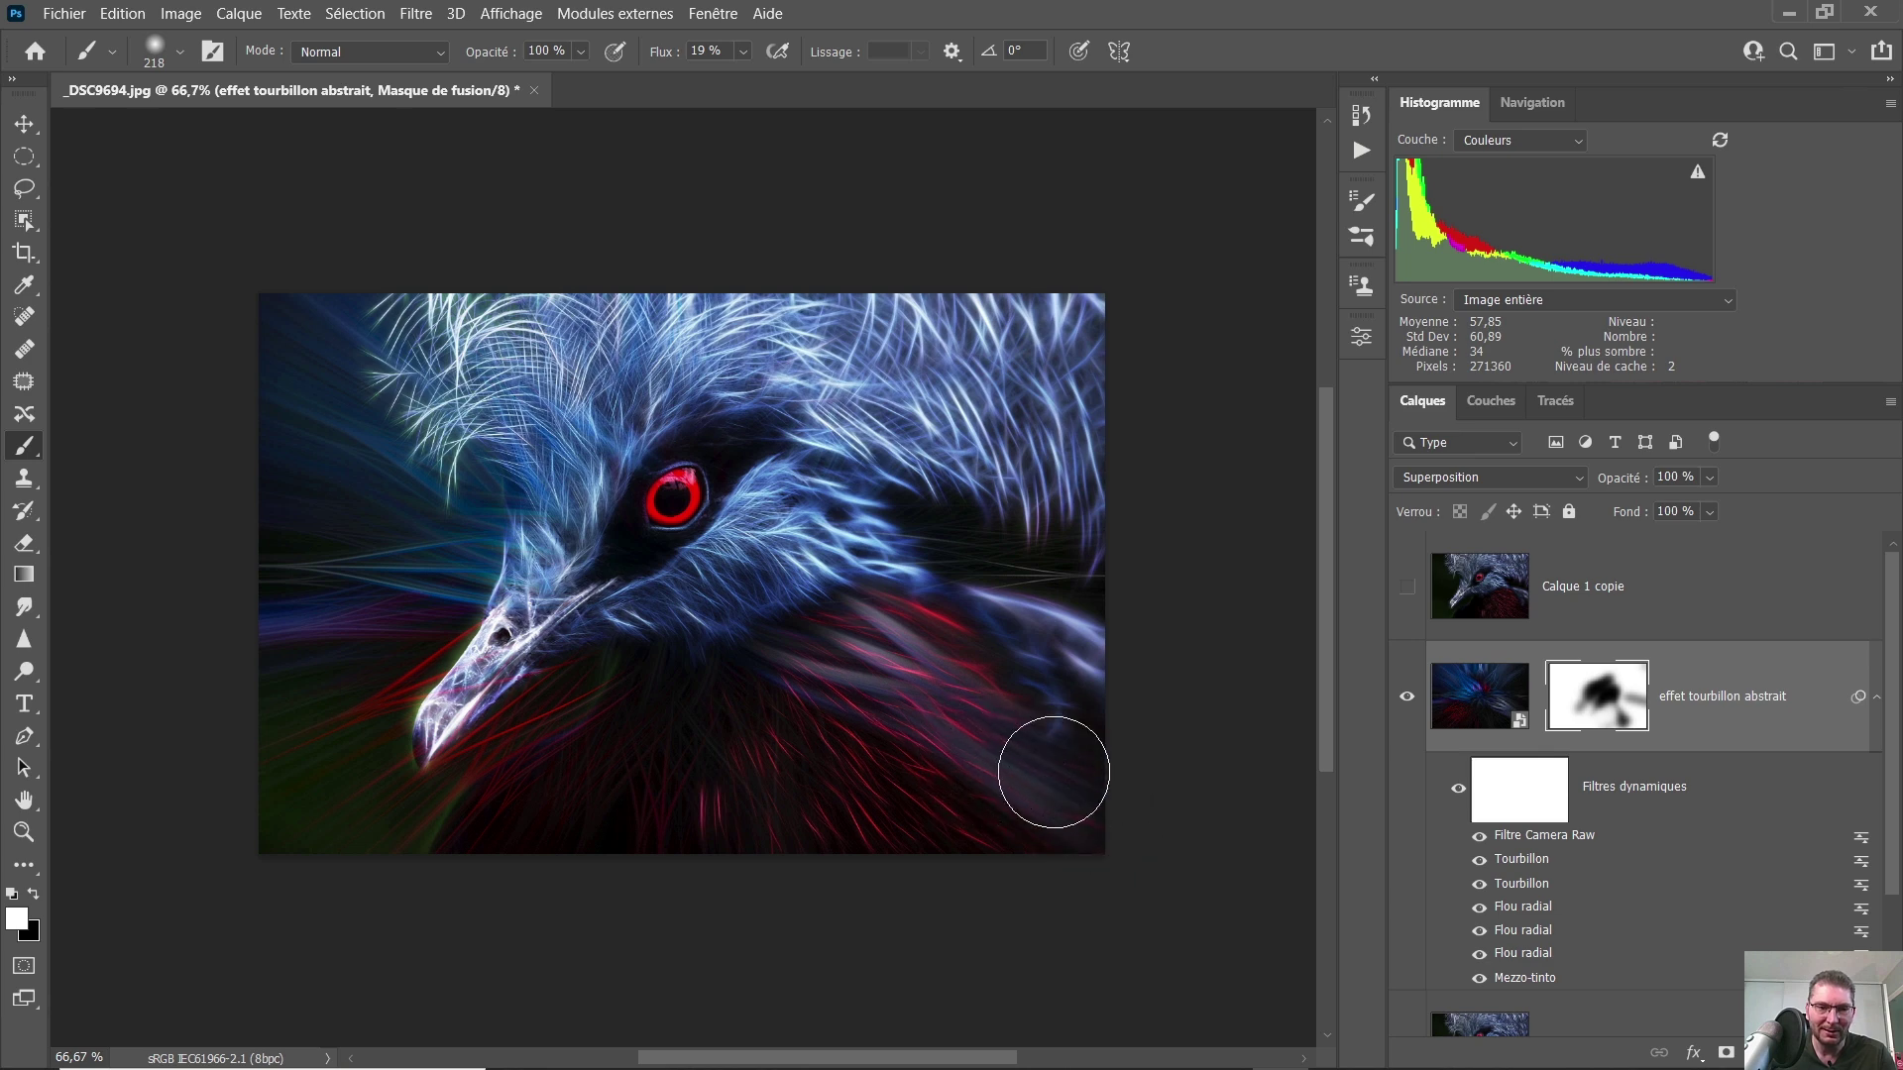
key(x)
mouse_move(897, 693)
mouse_down()
mouse_move(1074, 764)
mouse_move(836, 638)
mouse_move(1080, 661)
mouse_move(881, 612)
mouse_move(839, 655)
mouse_up()
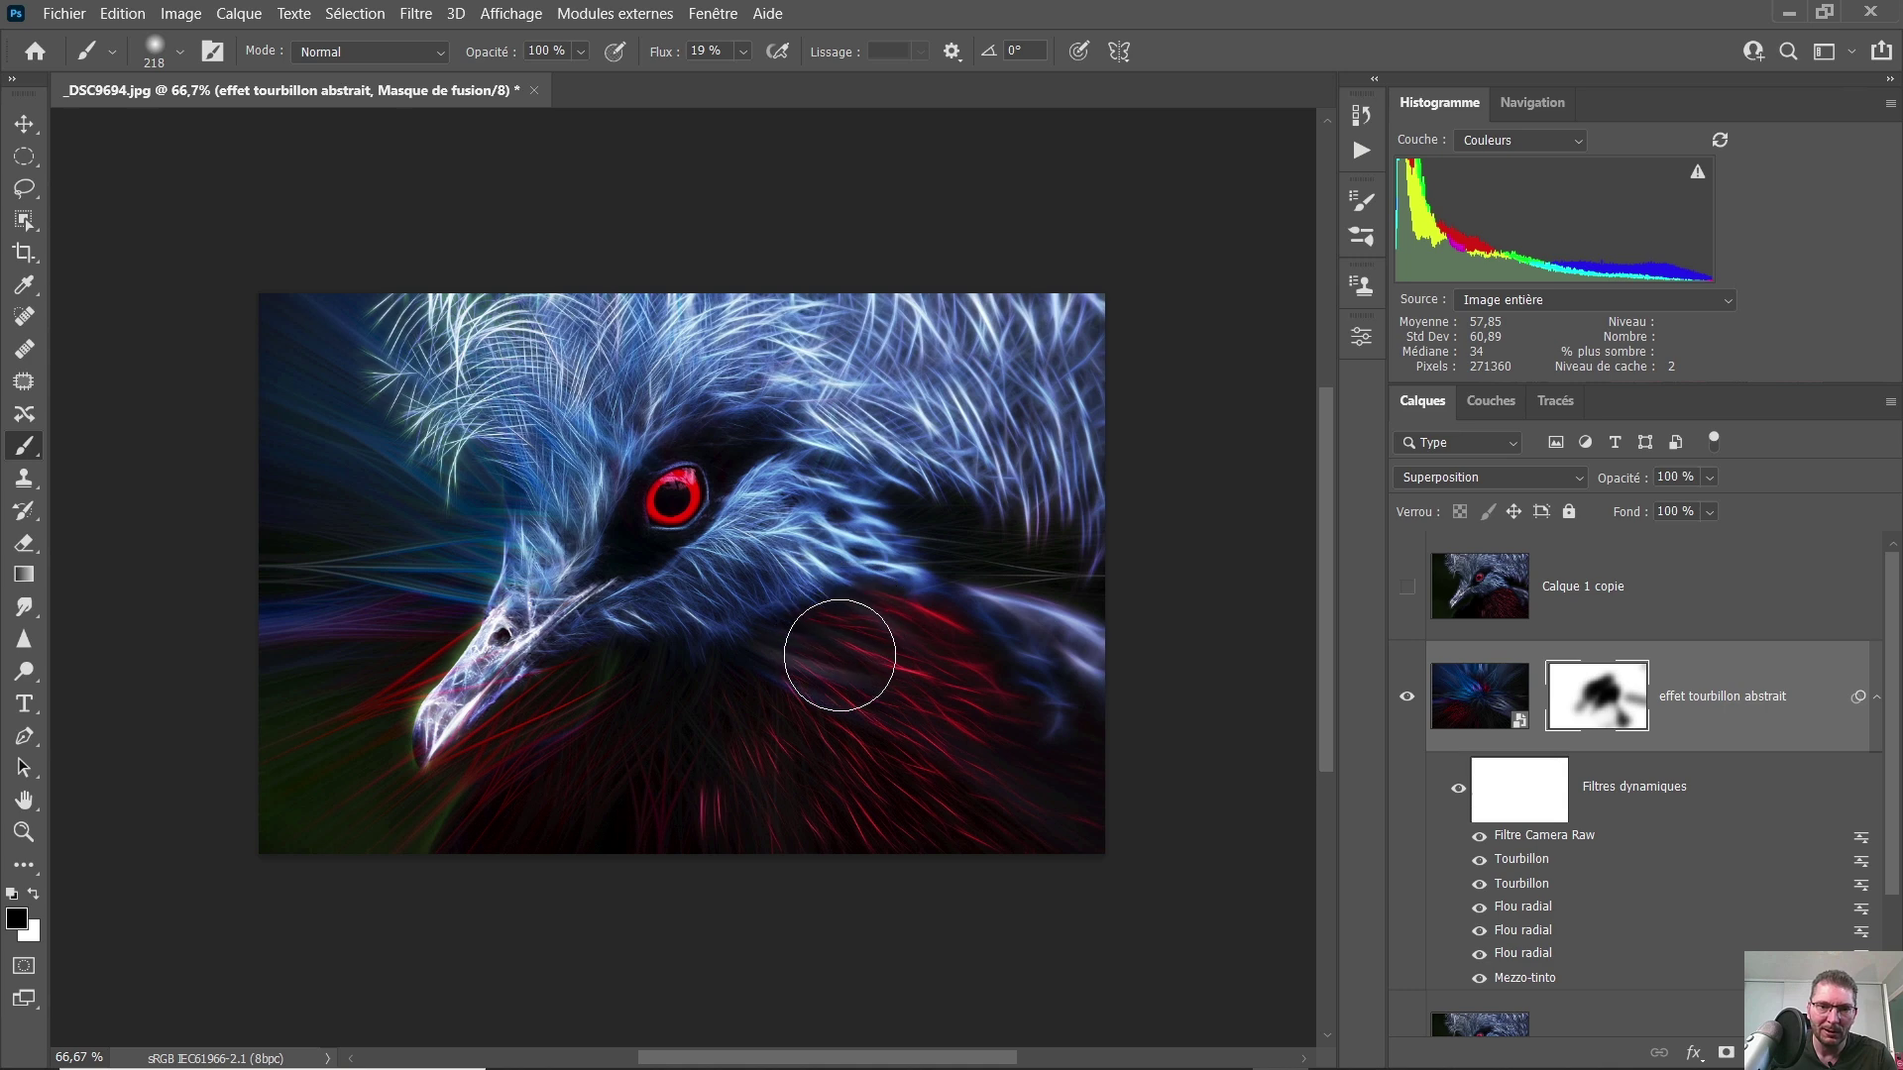
mouse_move(633, 836)
mouse_down()
mouse_move(412, 755)
mouse_move(499, 691)
mouse_move(410, 772)
mouse_move(468, 671)
mouse_move(502, 690)
mouse_move(440, 736)
mouse_move(523, 706)
mouse_move(578, 623)
mouse_move(479, 683)
mouse_up()
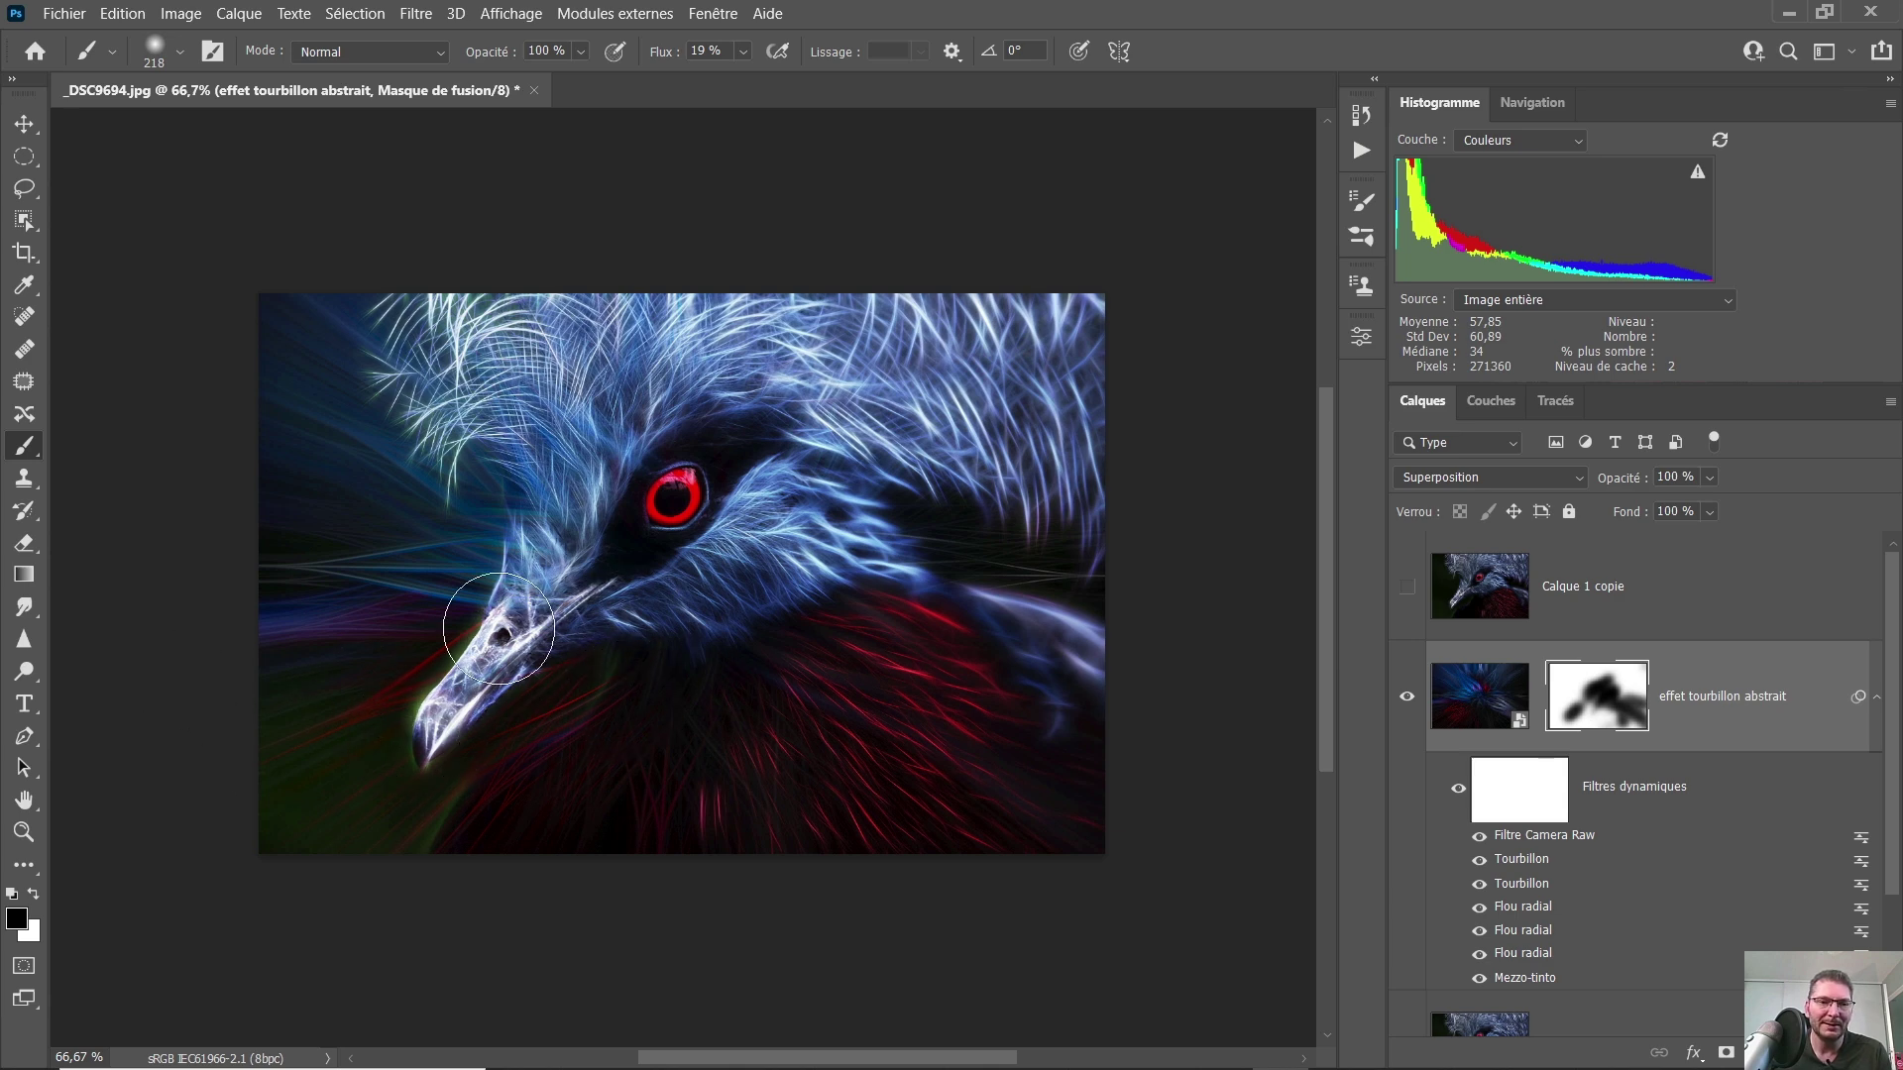
drag(570, 587, 548, 586)
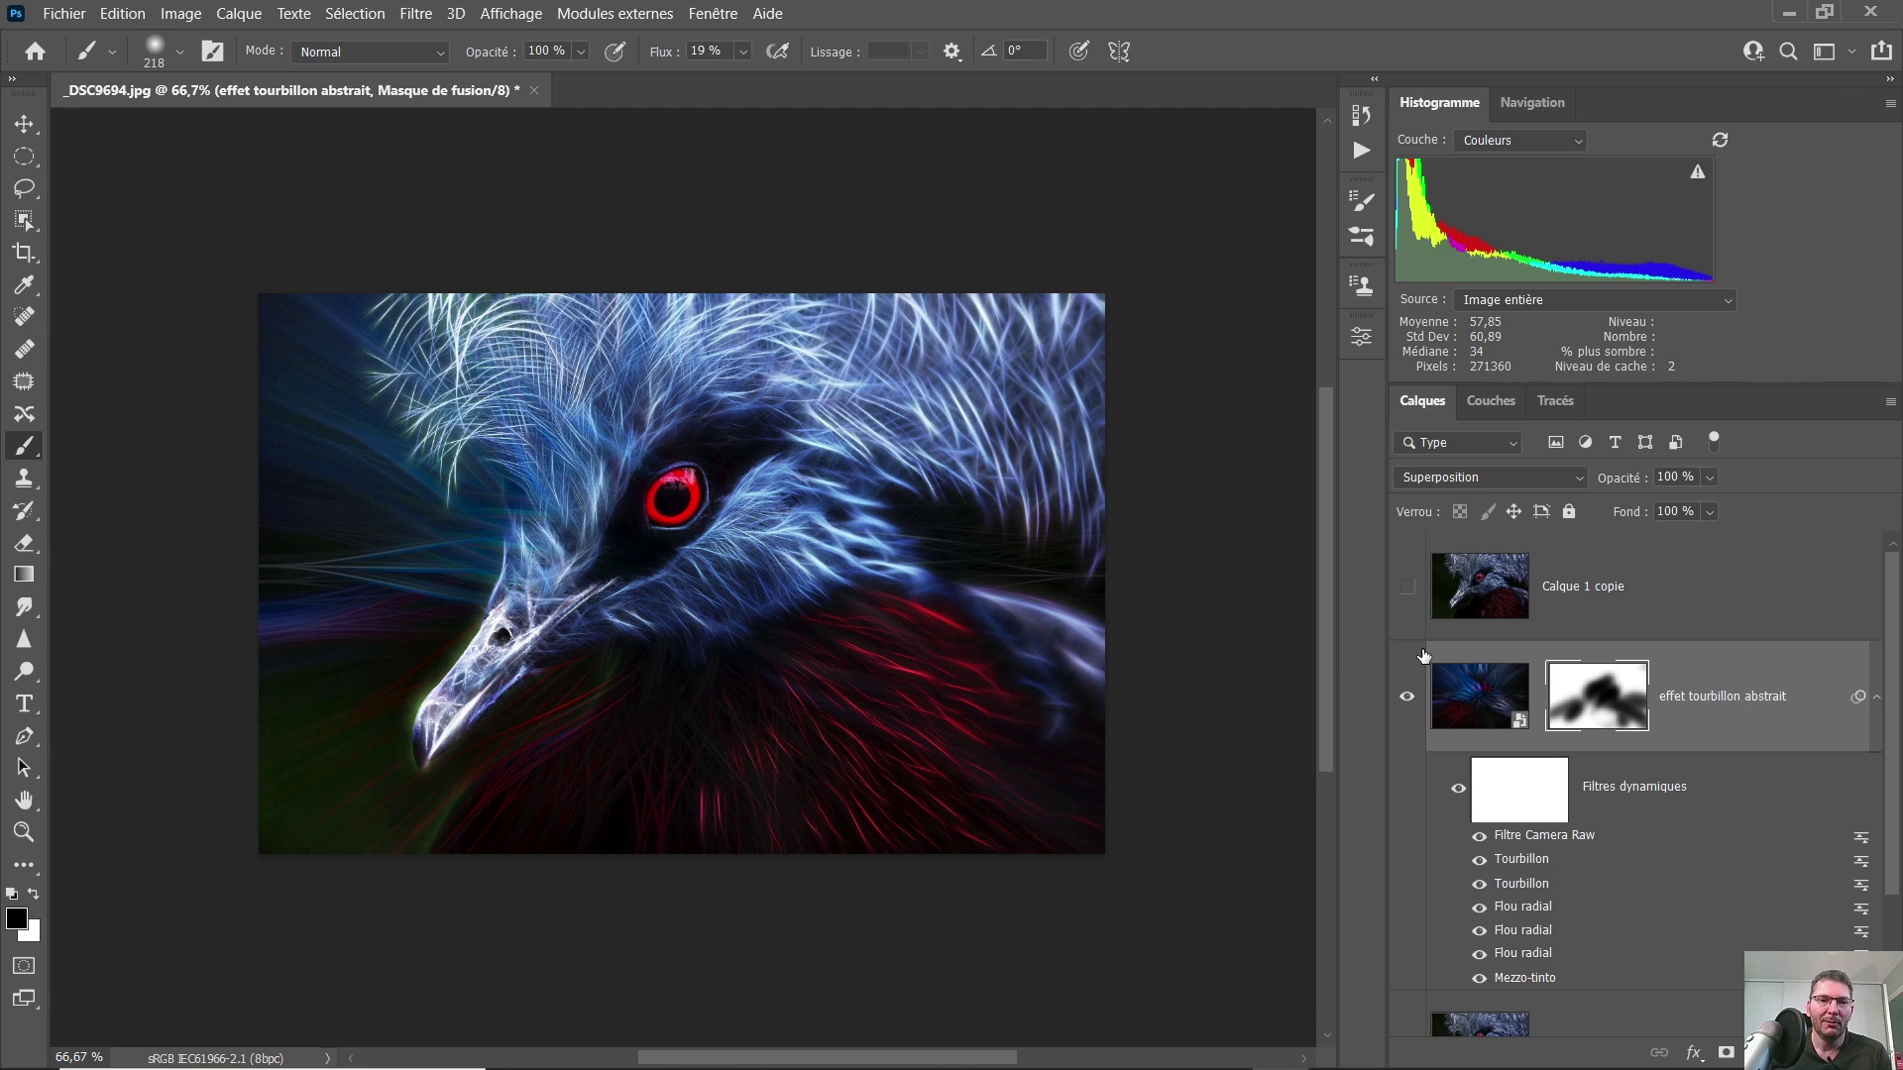
key(ctrl+1)
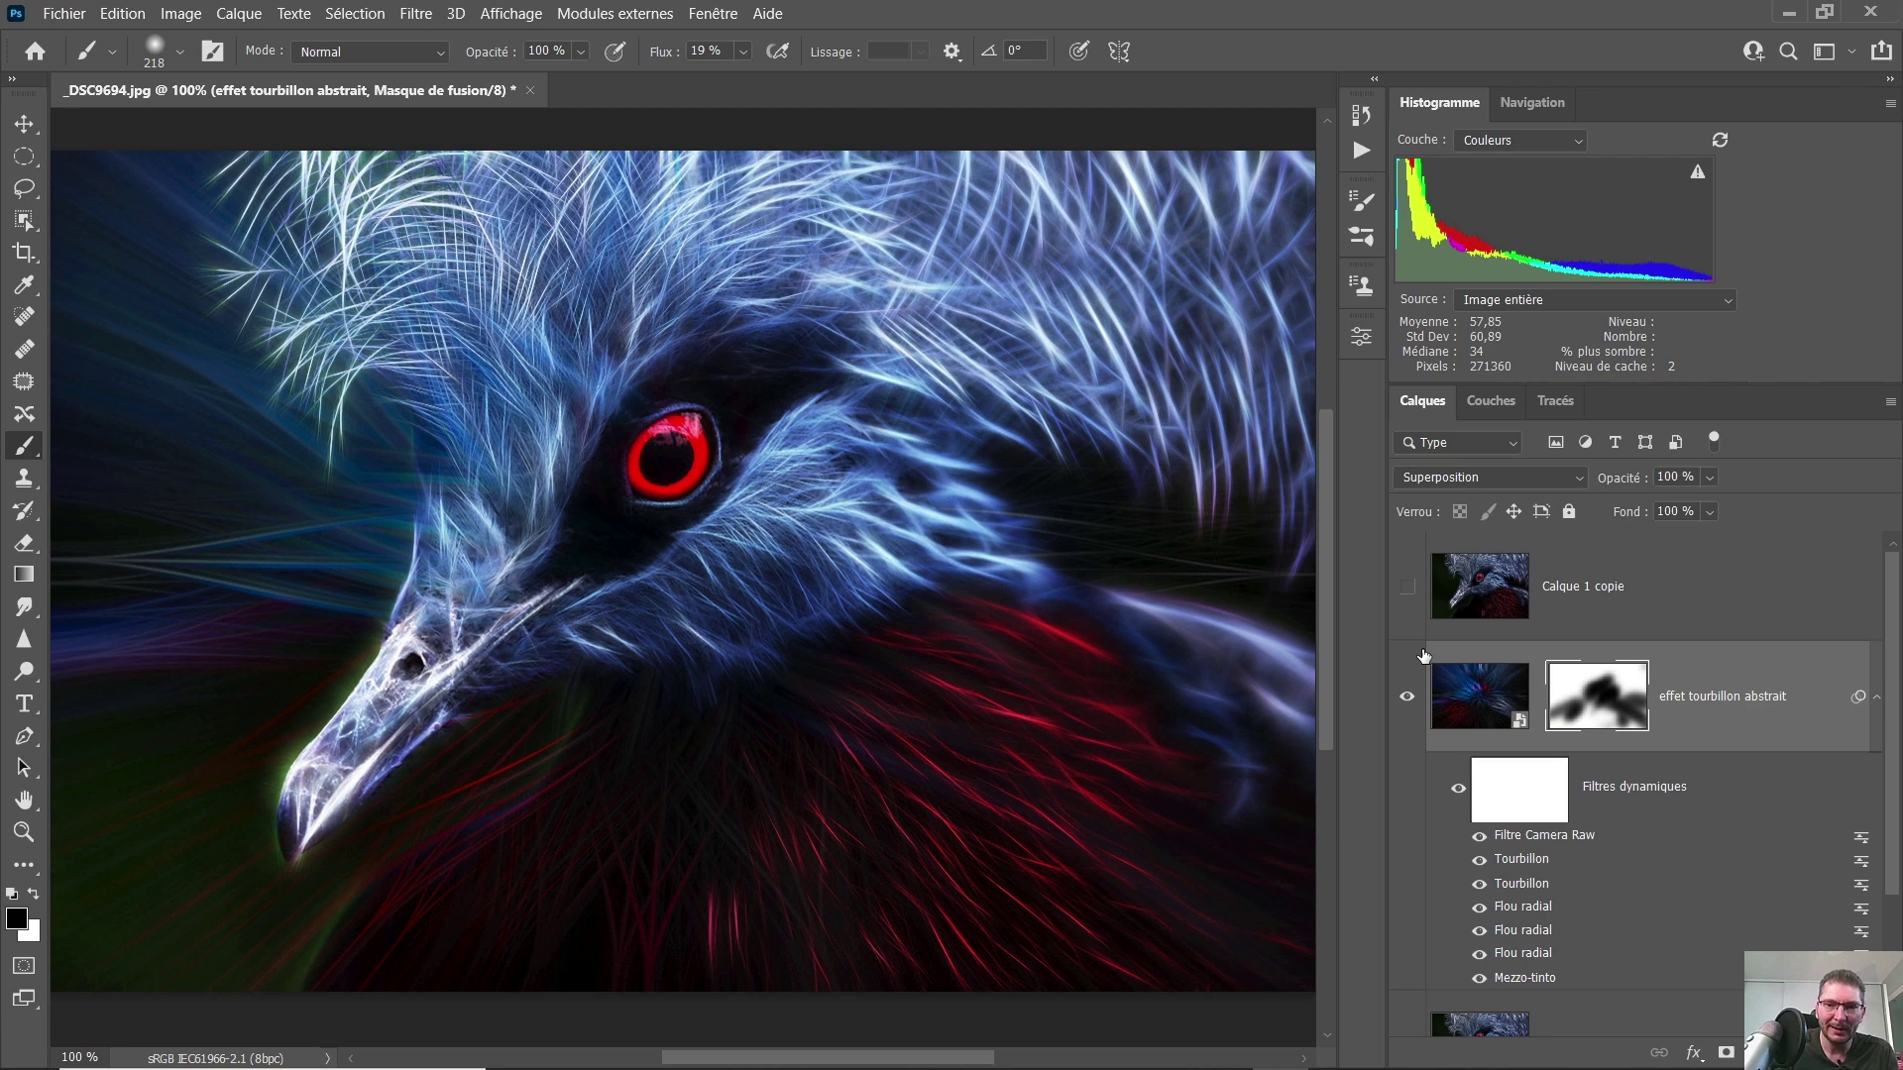
click(1427, 662)
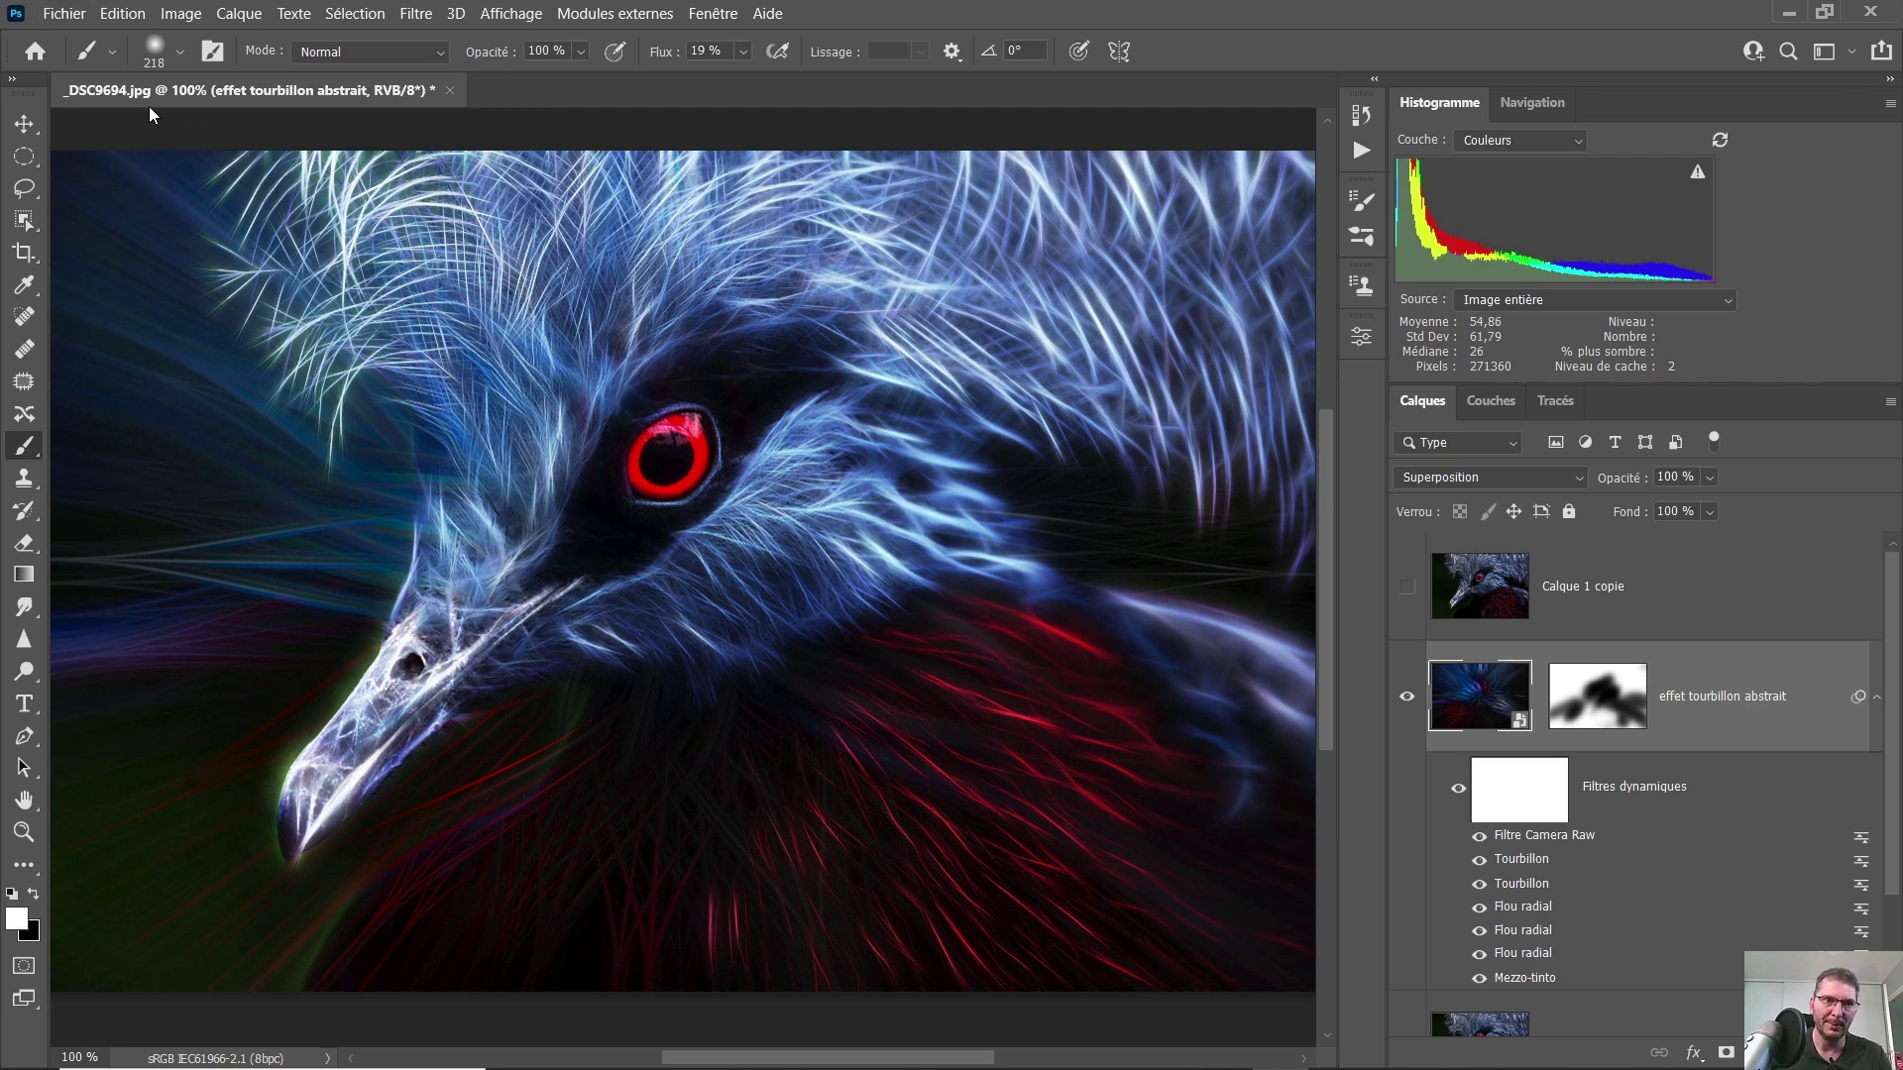
- Rename the Calque 1 layer to fractalius
click(64, 12)
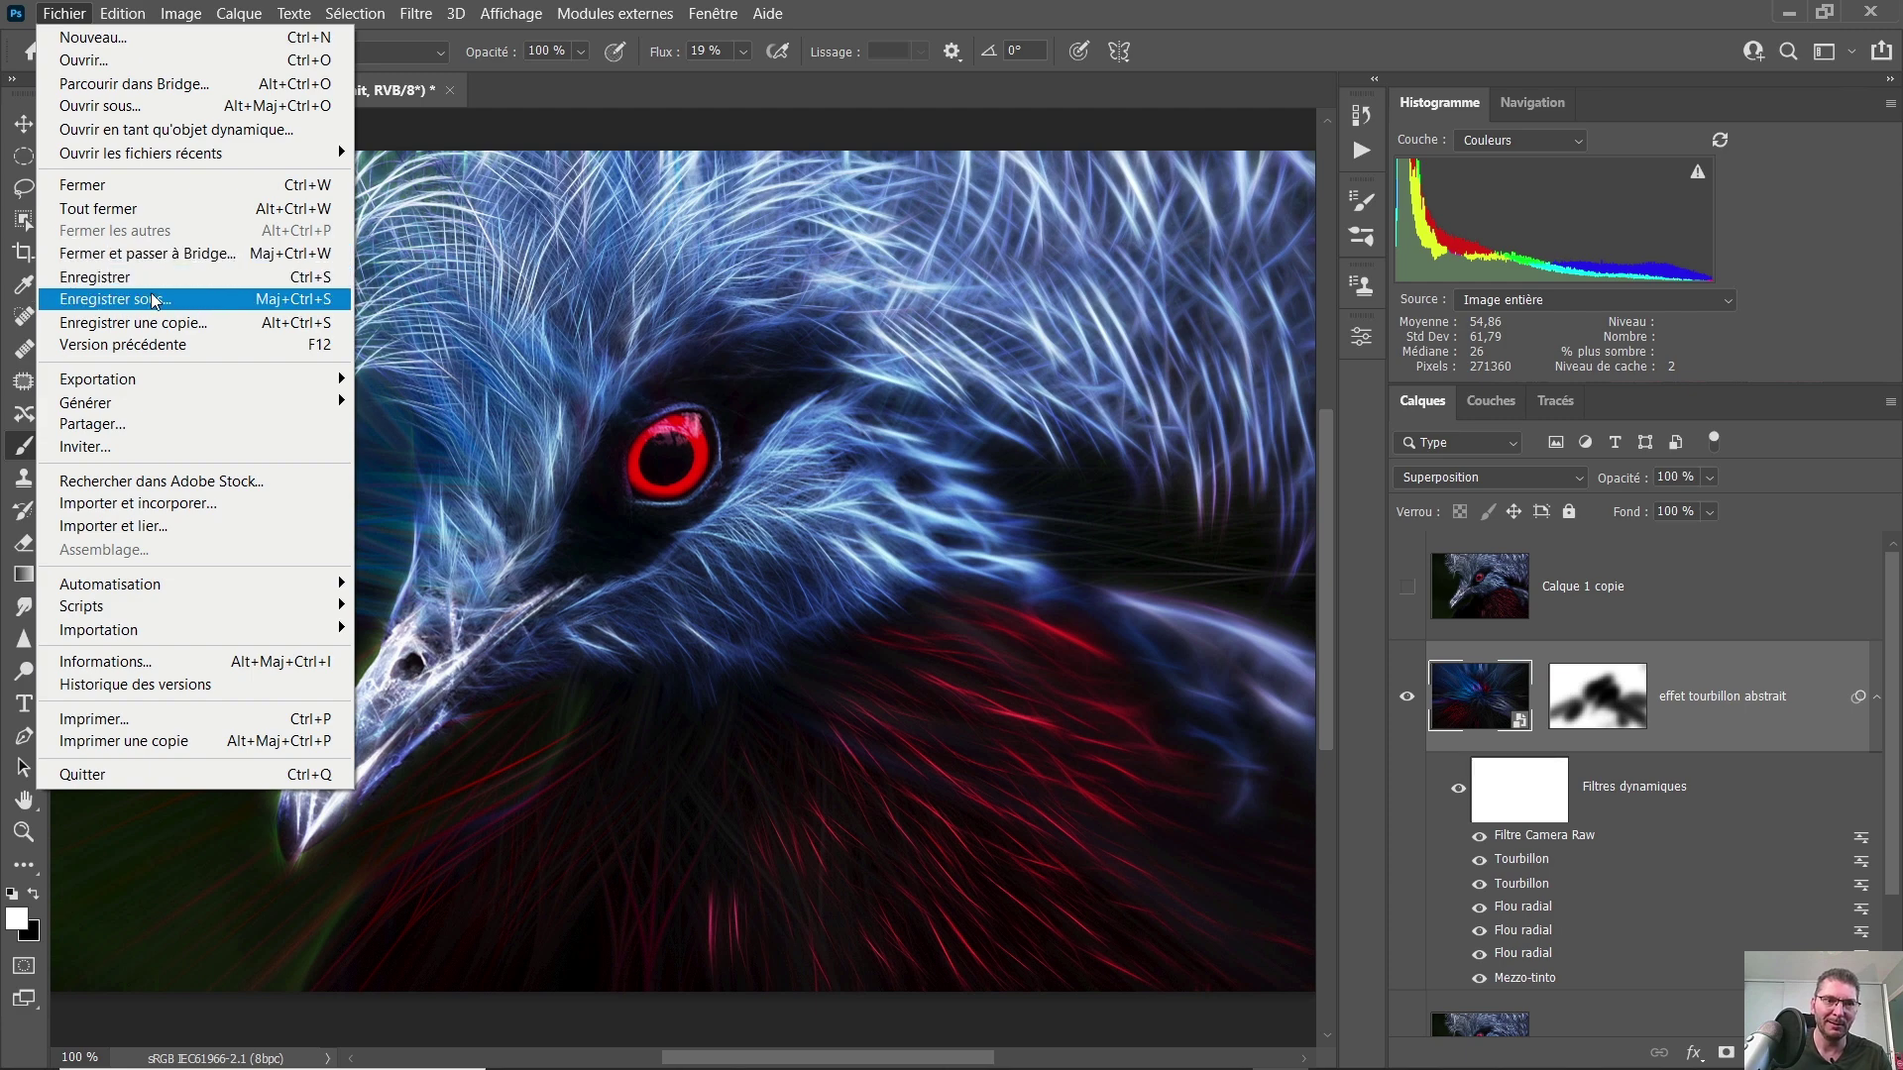
click(1717, 717)
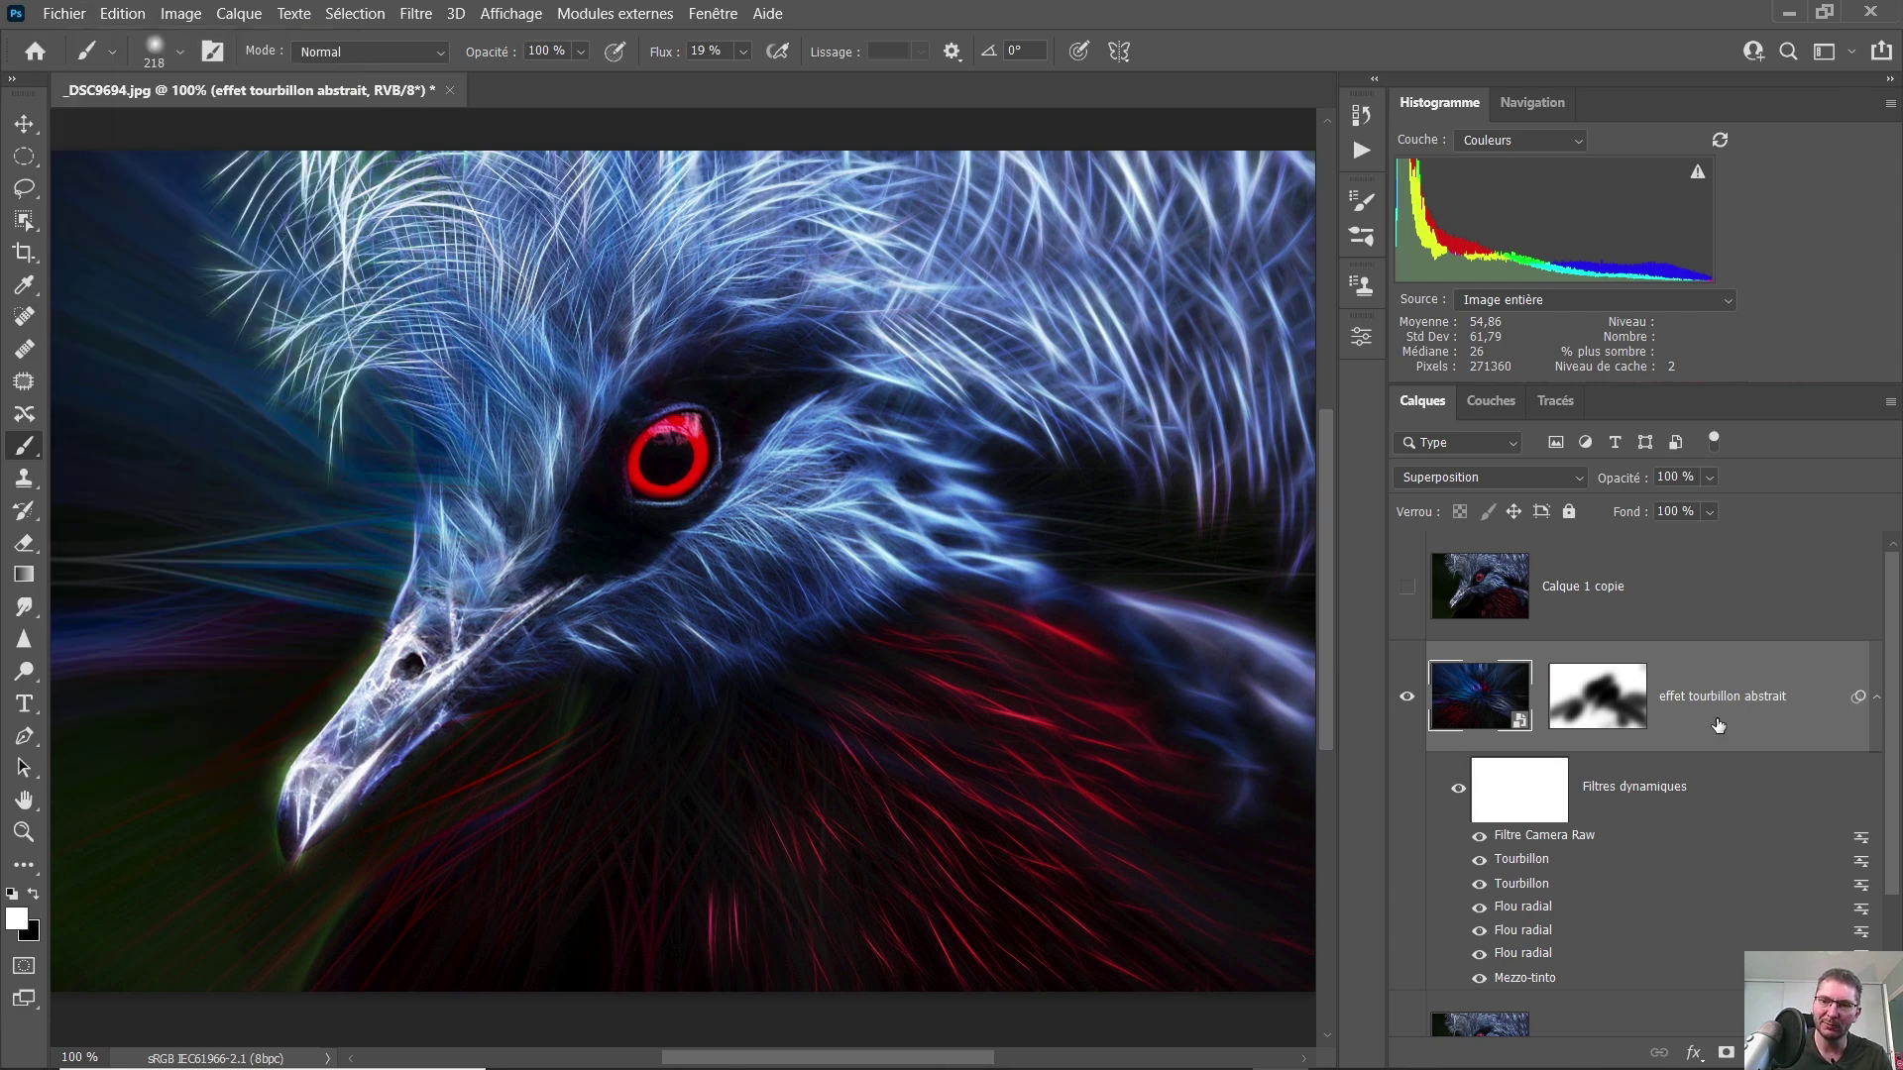
drag(1888, 734, 1893, 800)
scroll(1758, 879, down, 1)
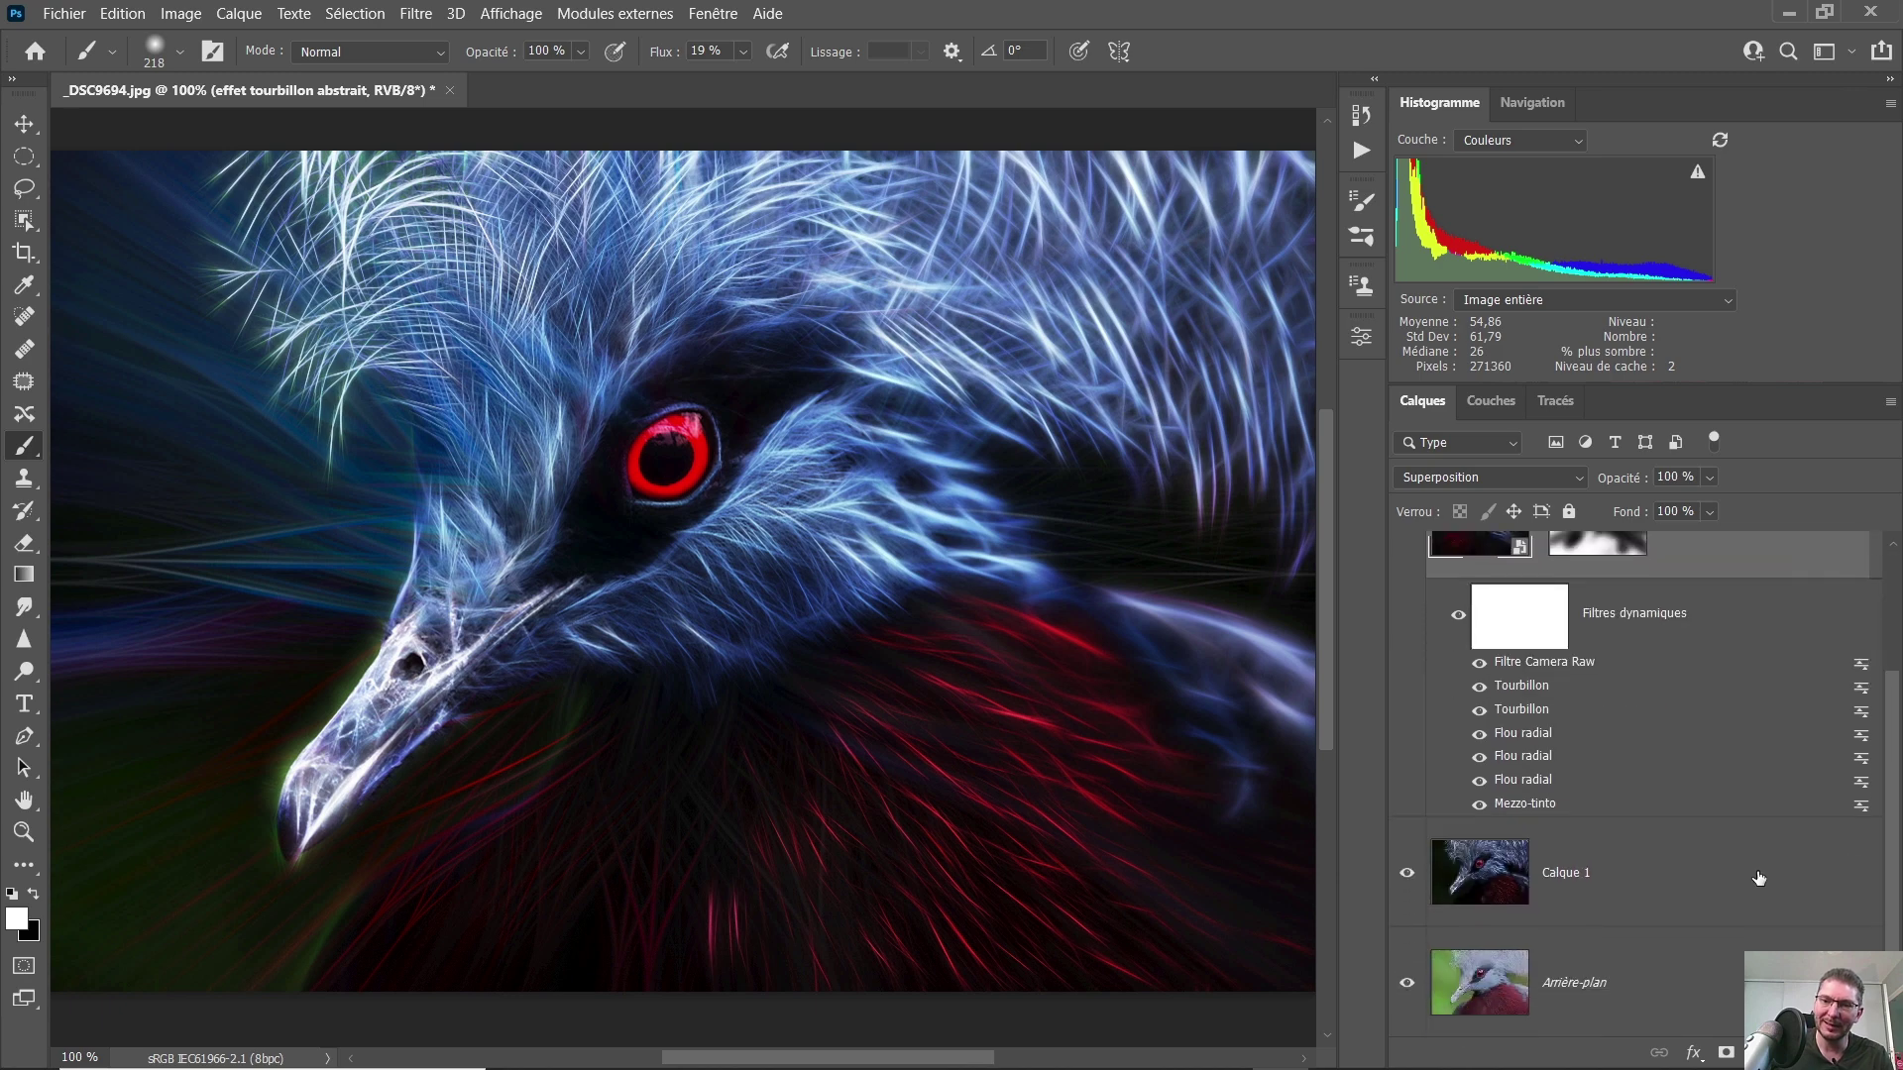
double_click(1570, 877)
text(fractalius)
key(Return)
- Save the layered image as a new Photoshop file named _DSC9694-v2.psd in the FRACTALIUS TESTS folder
key(ctrl+shift+s)
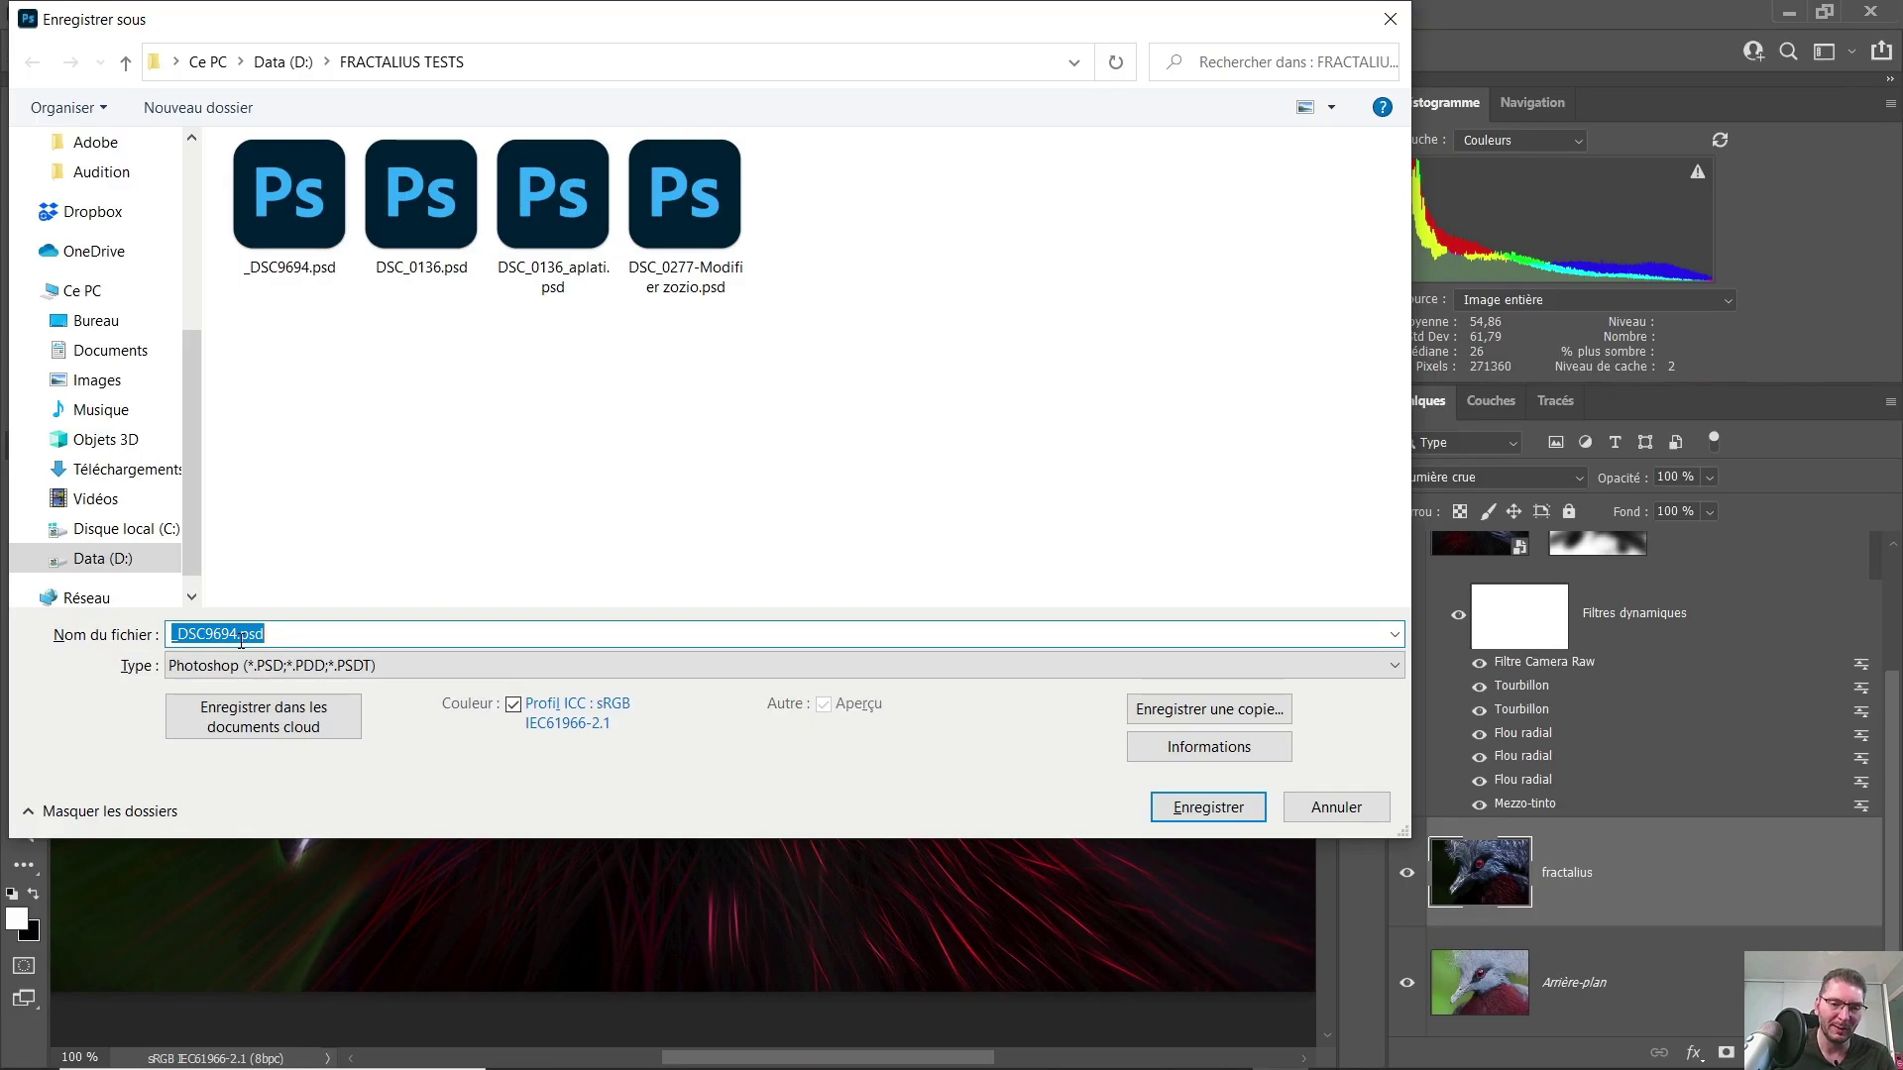
click(1204, 806)
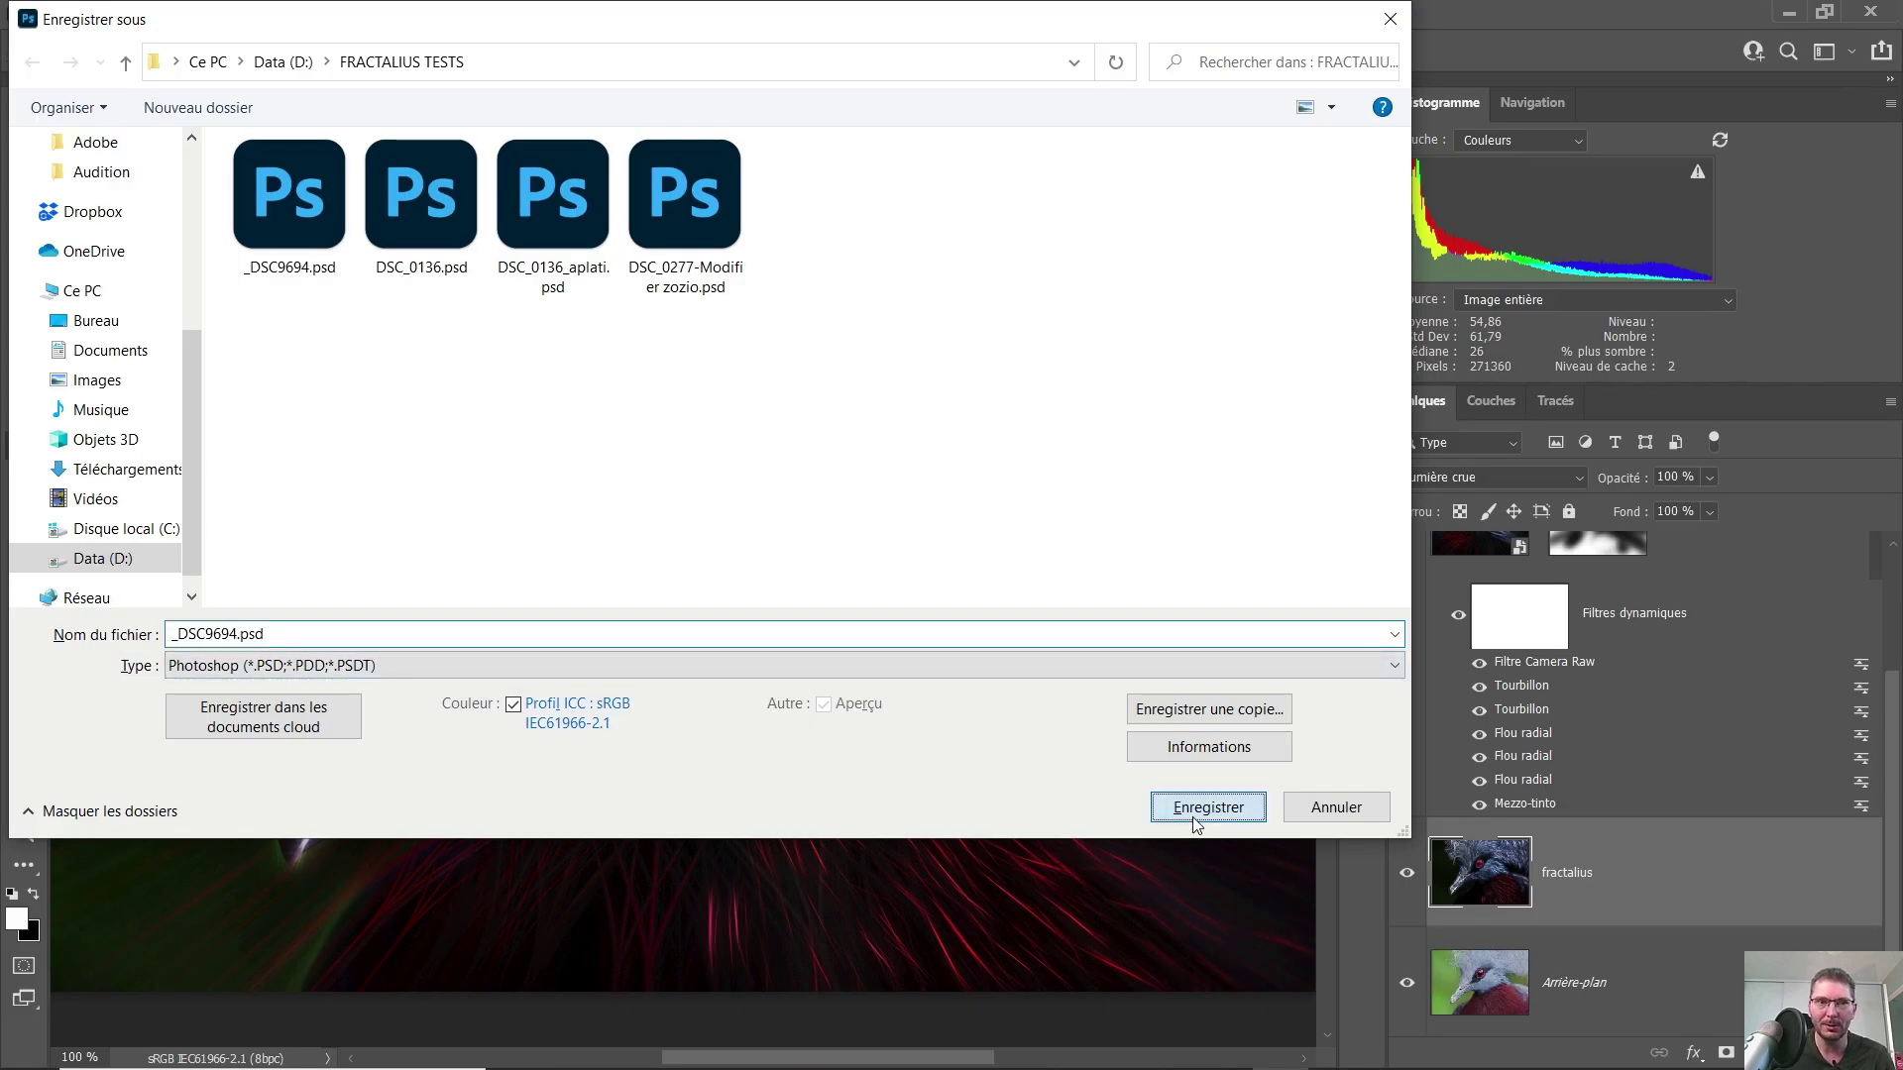
click(1096, 552)
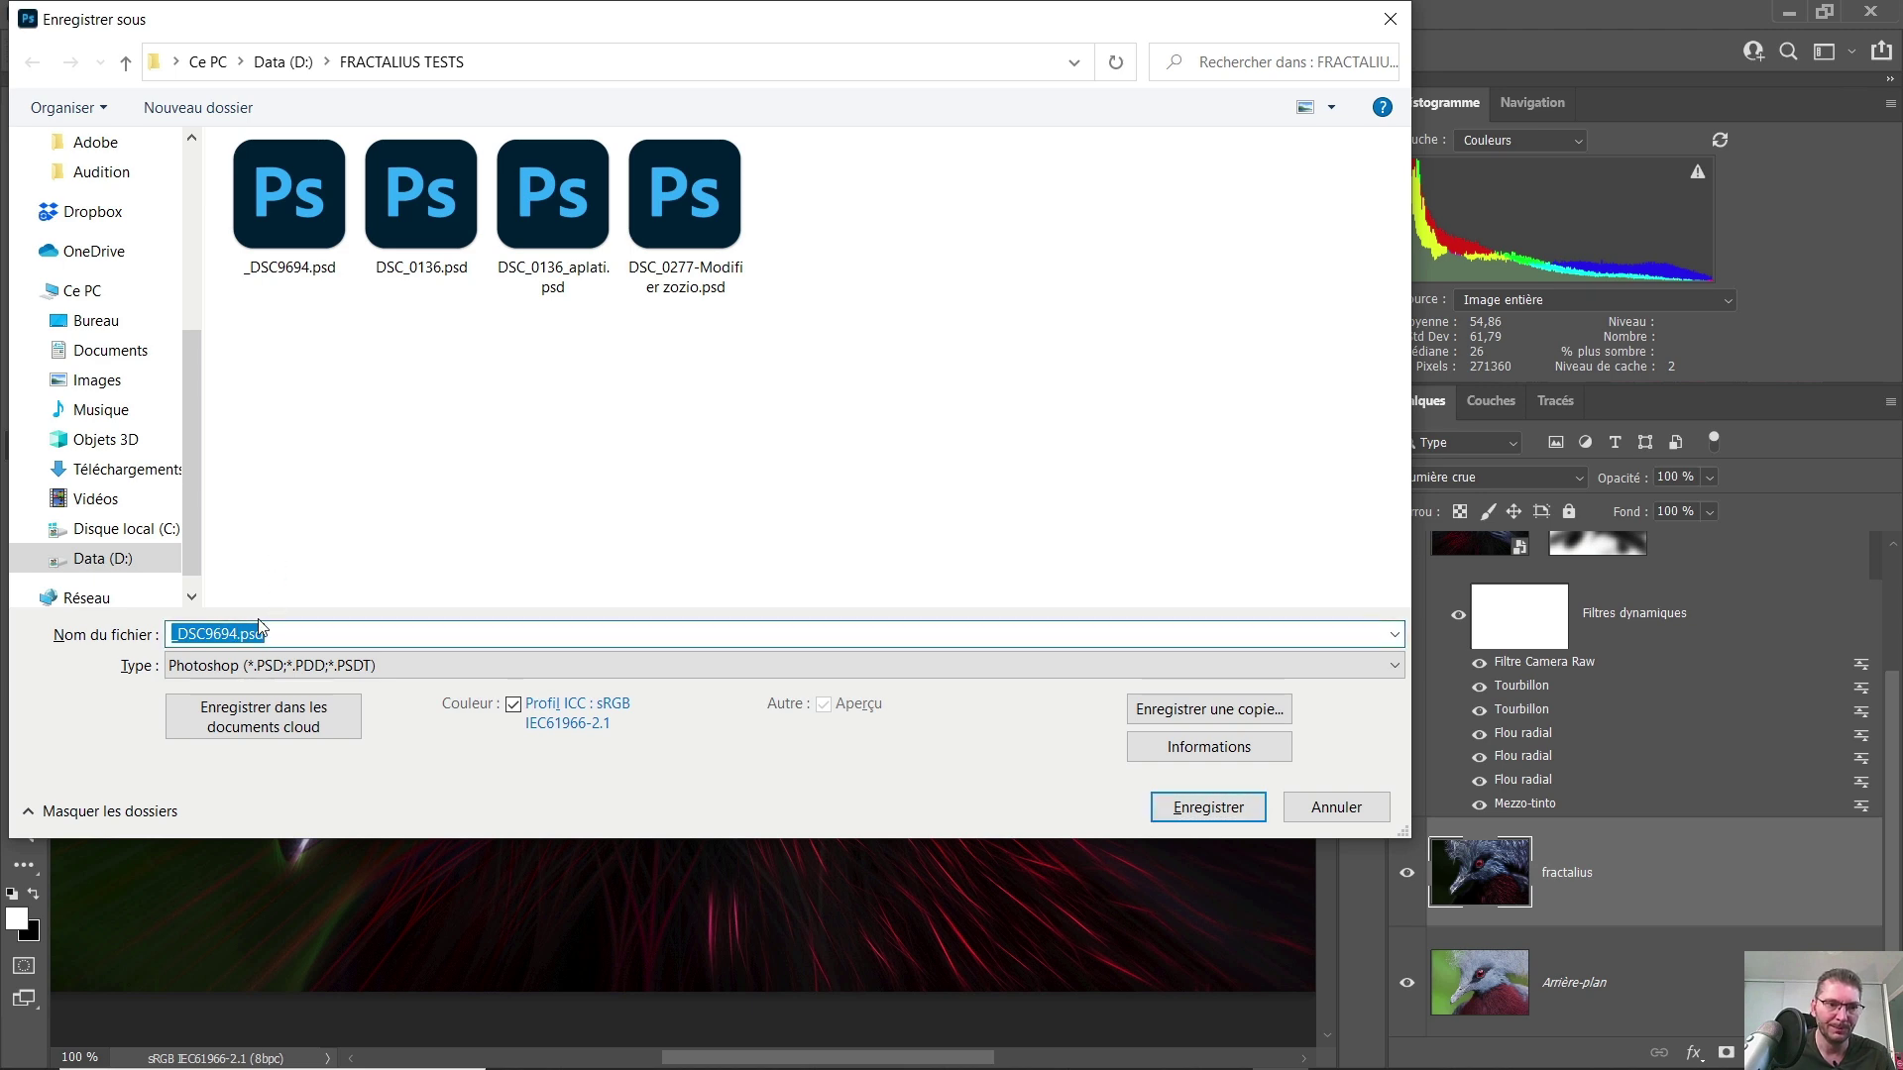
click(237, 635)
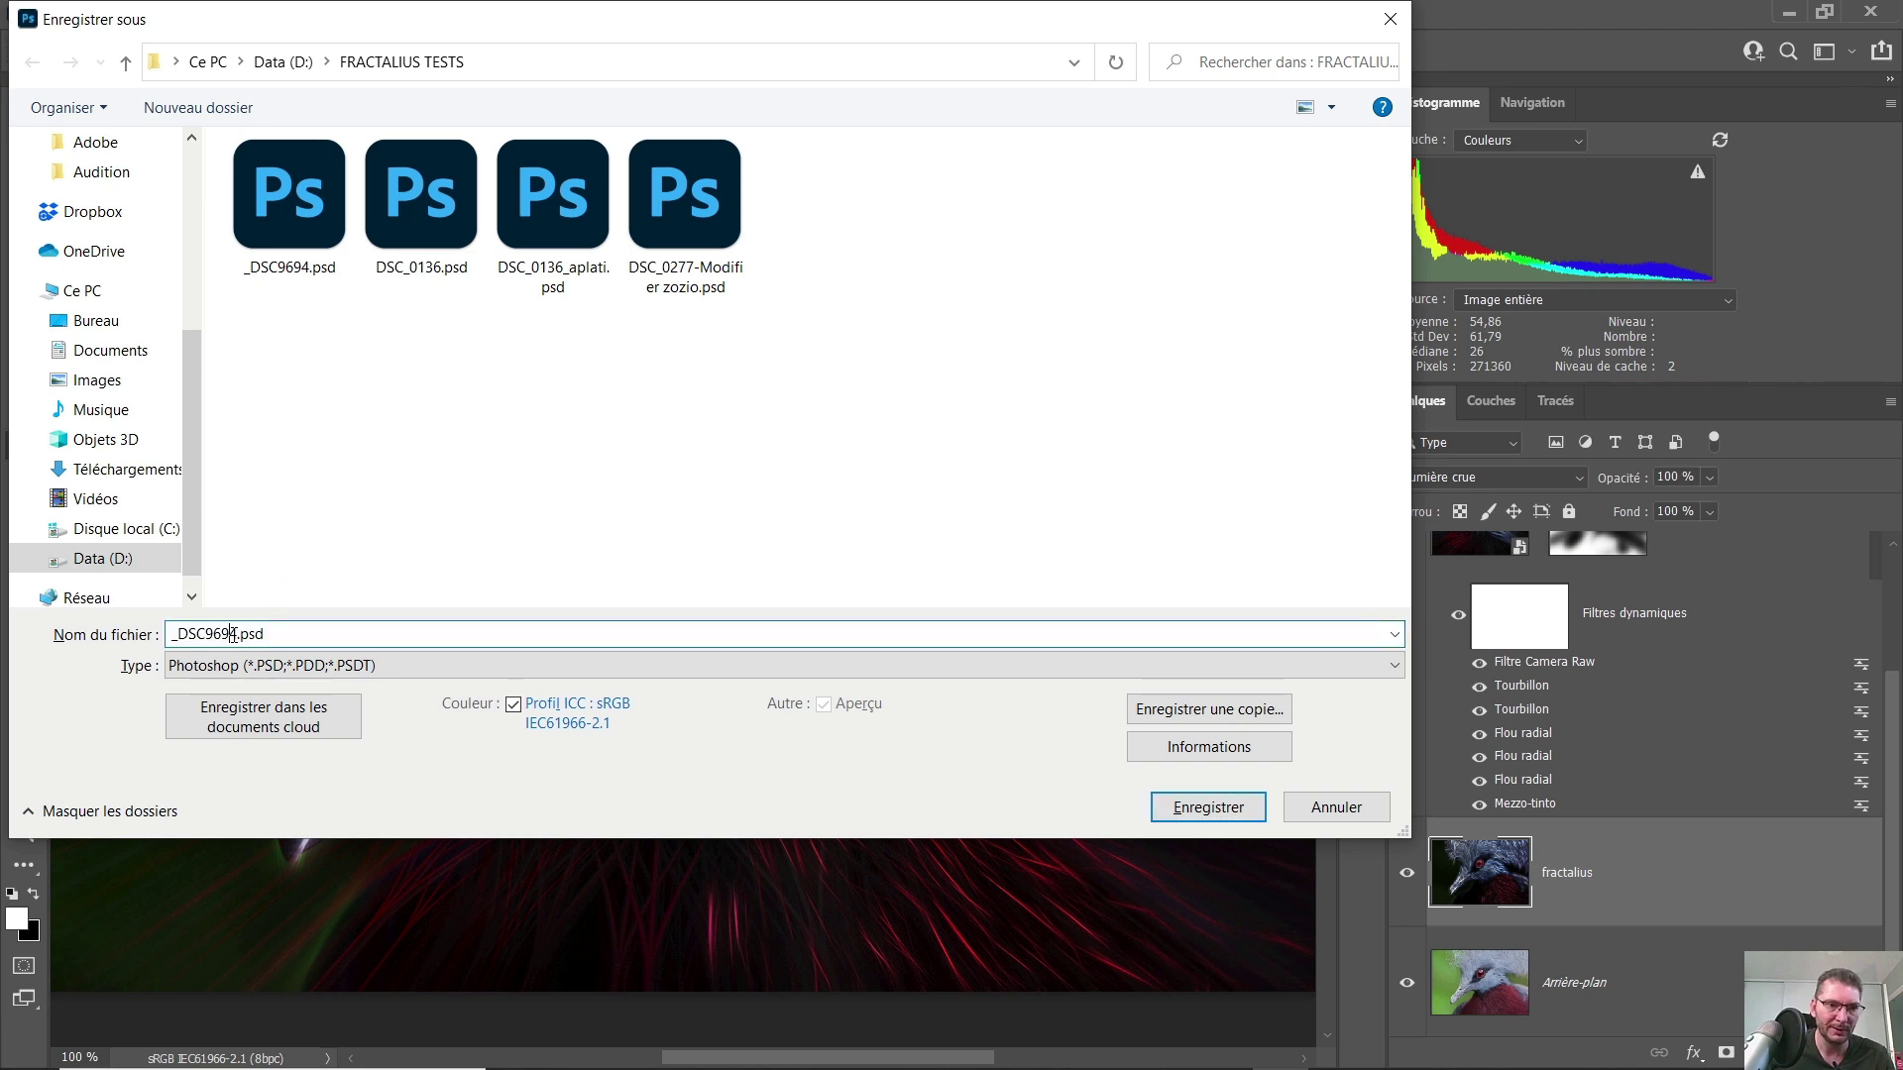
text(-vé)
key(BackSpace)
text(2)
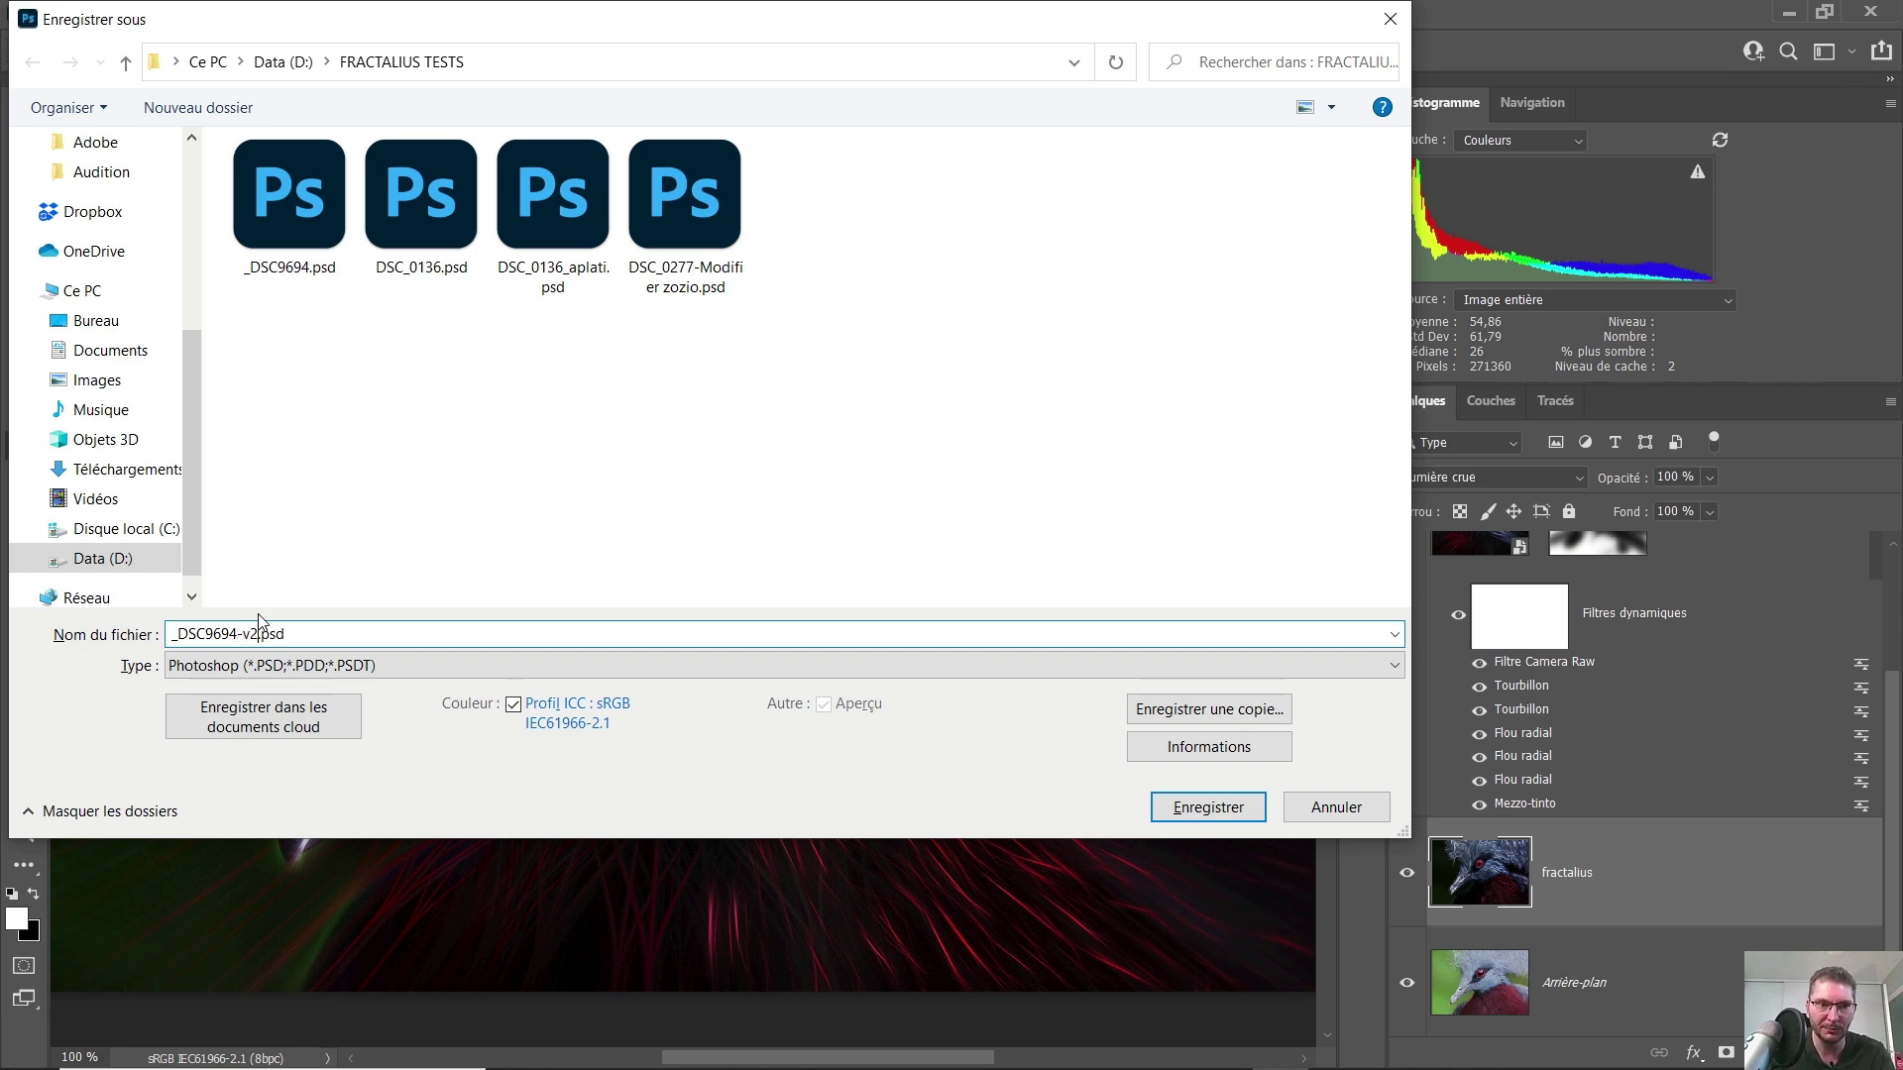
key(Return)
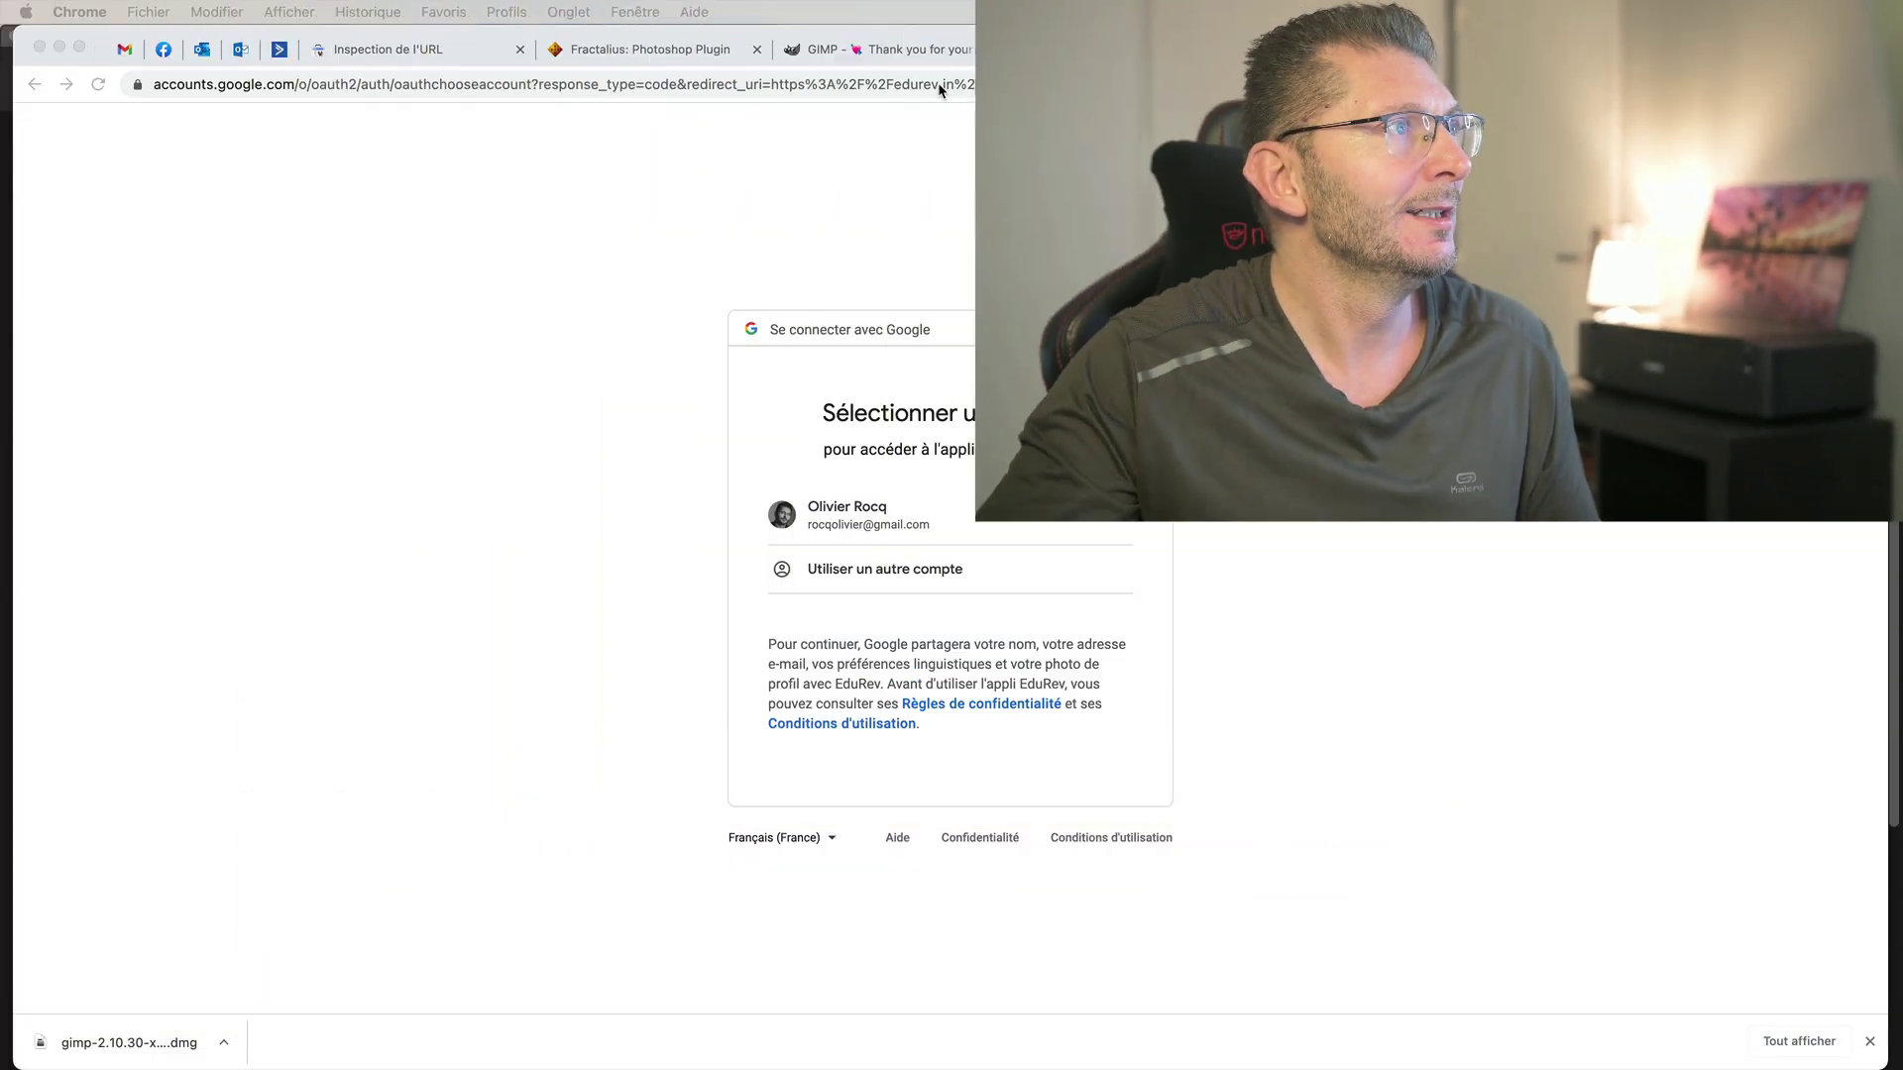
click(927, 47)
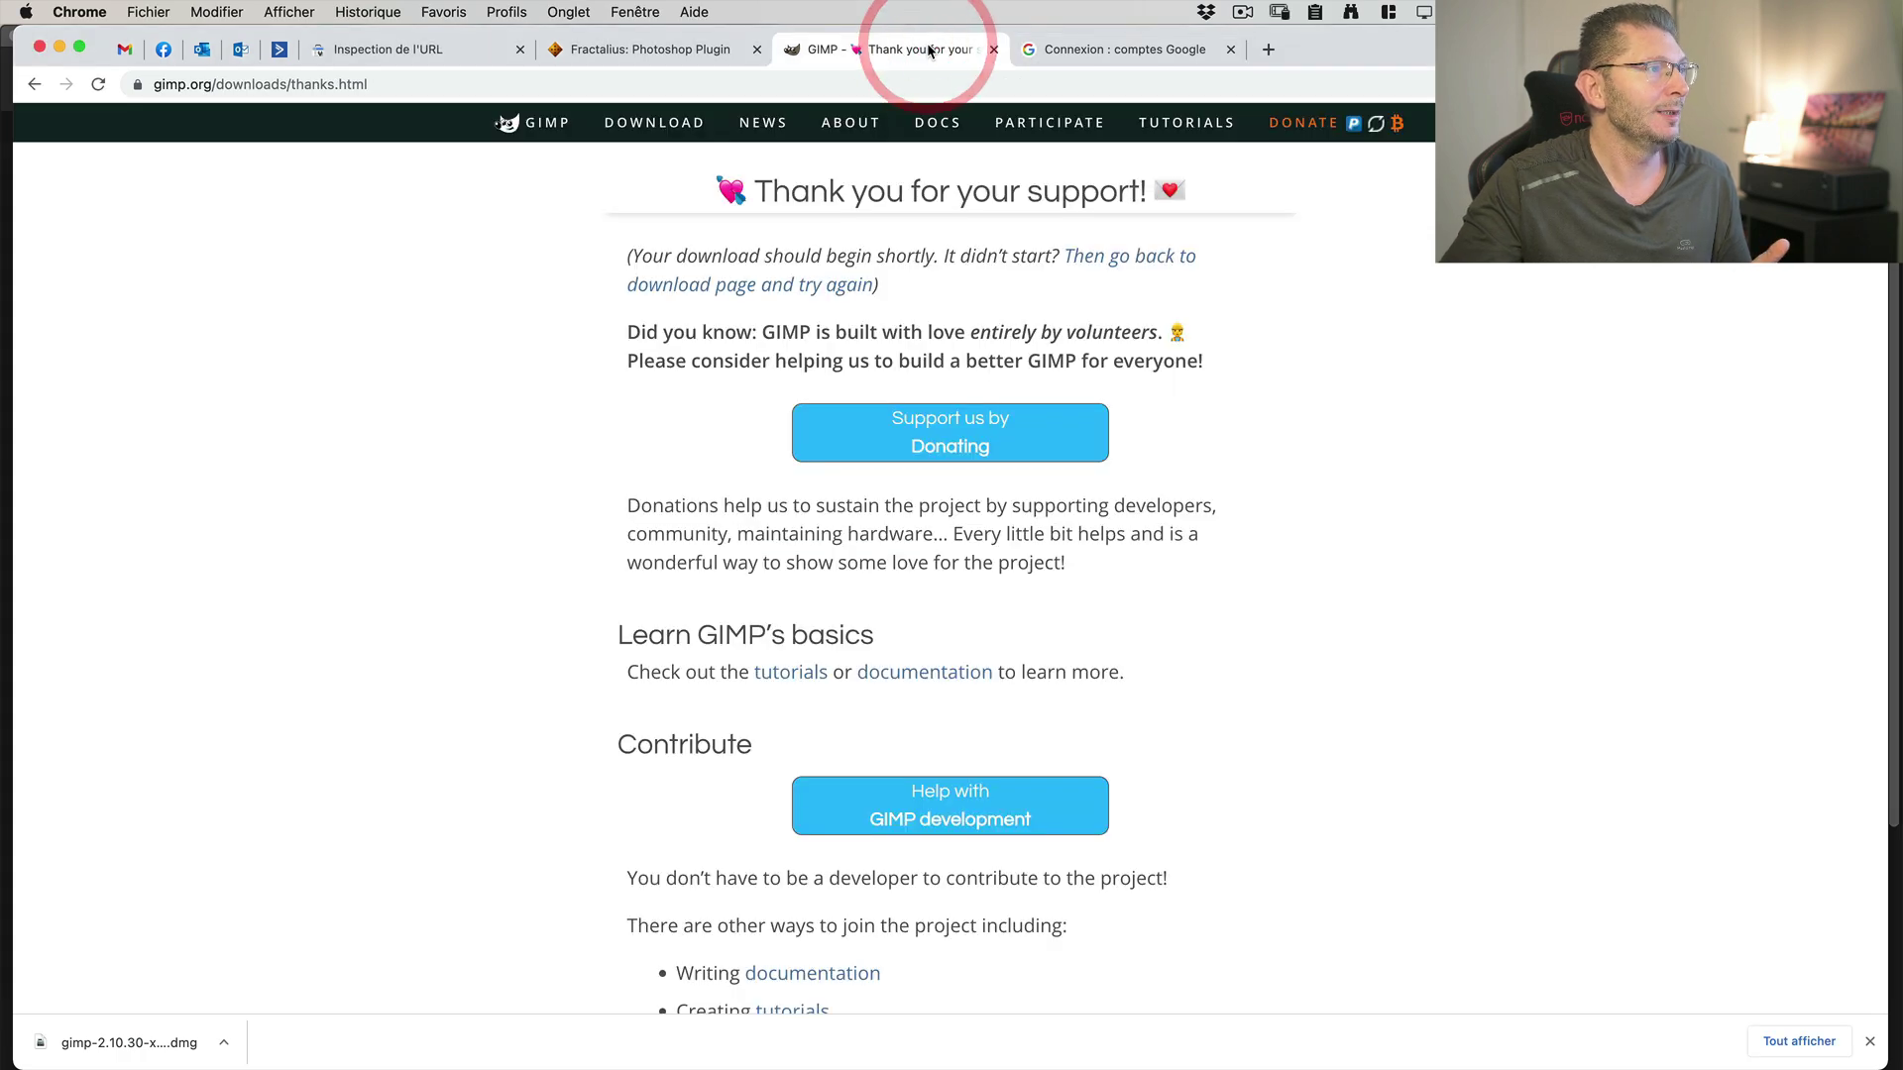
click(1047, 55)
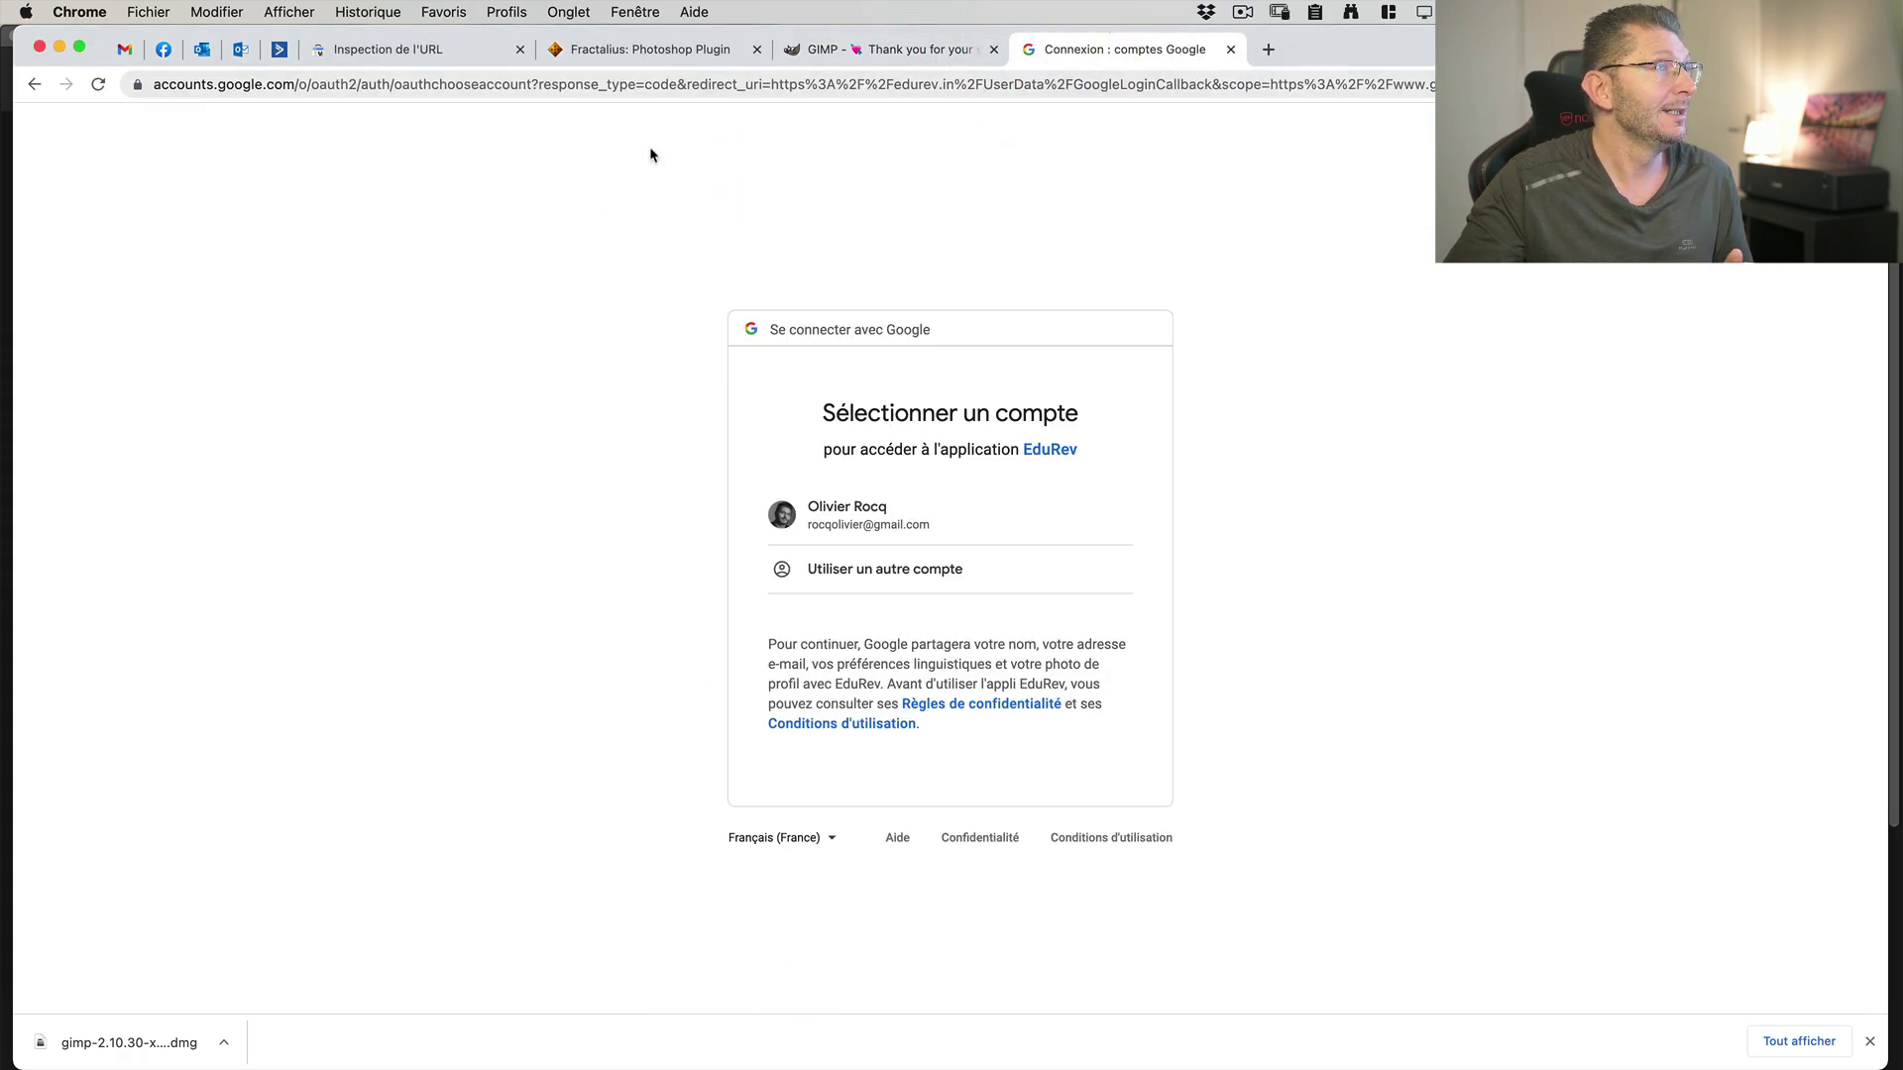
click(34, 85)
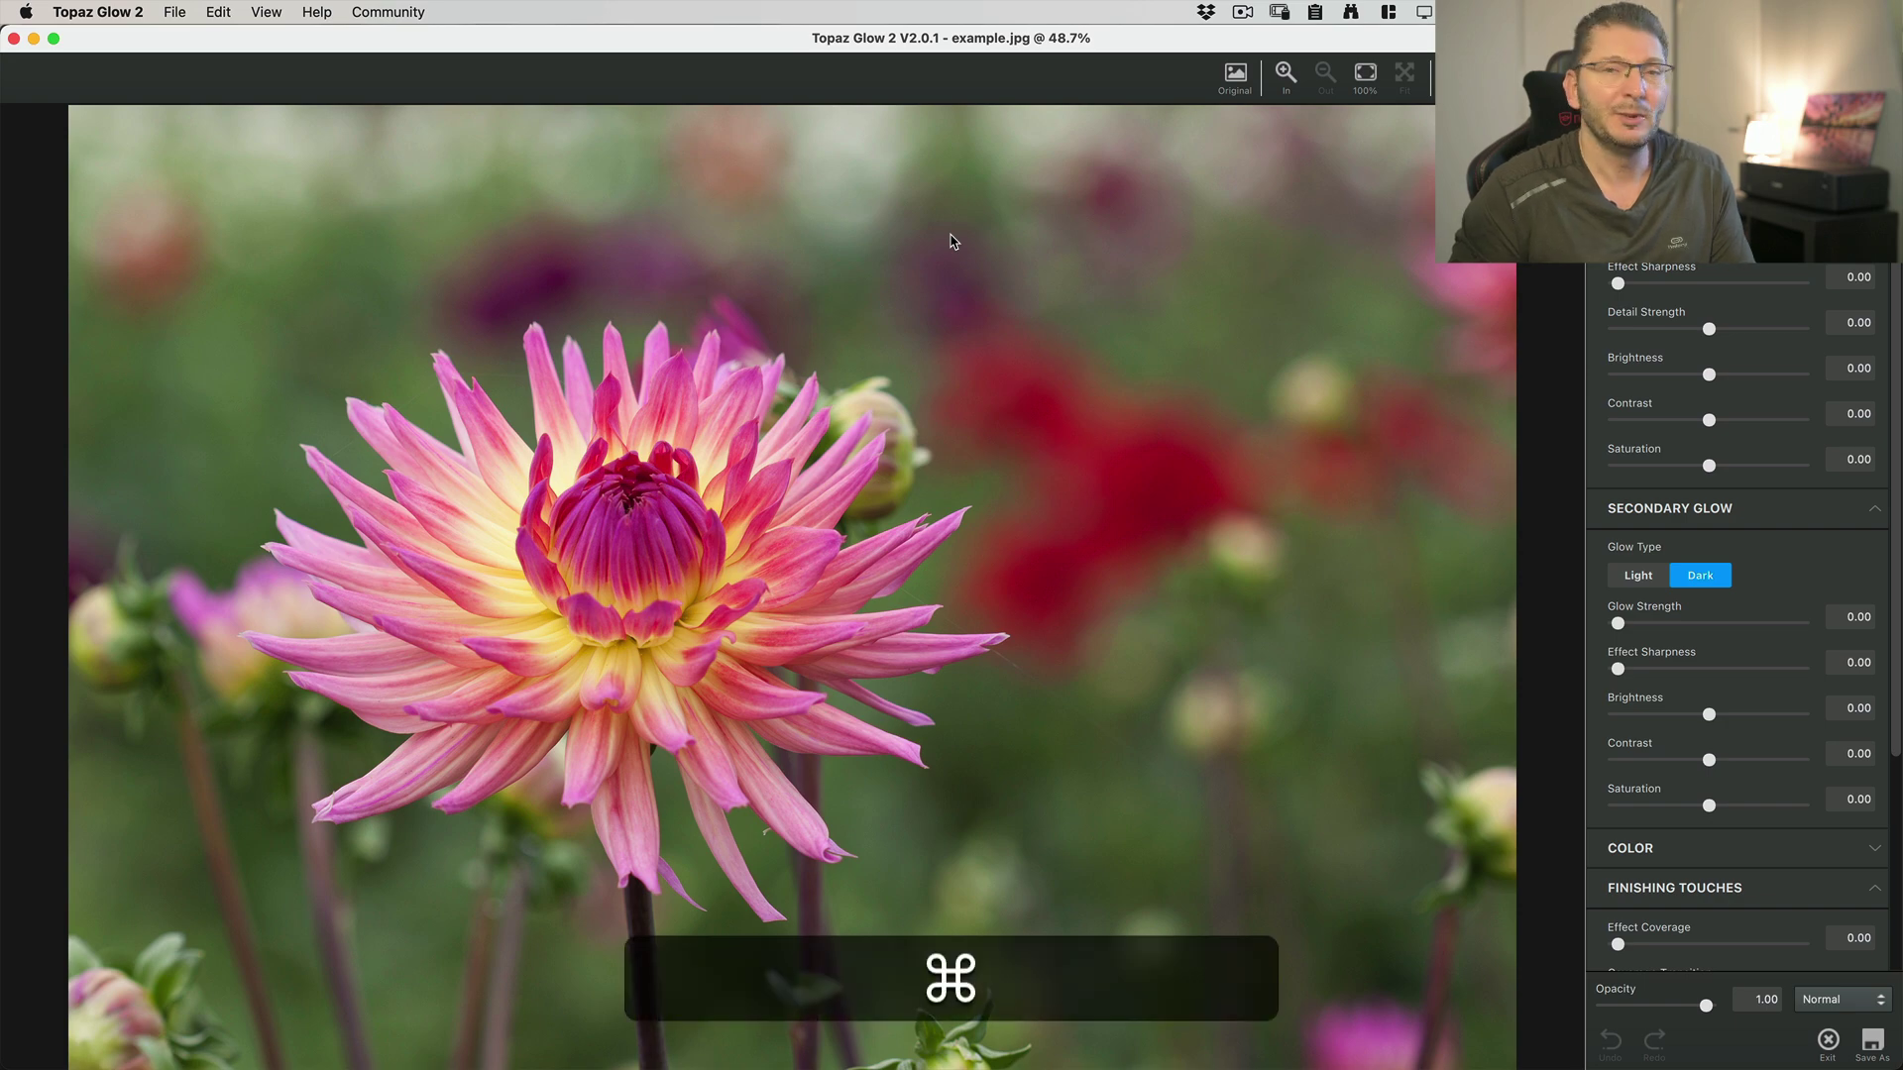
- Switch to Chrome, search Google for Topaz Studio, and review the features and purchase options on the Topaz Studio 2 page
key(super+Tab)
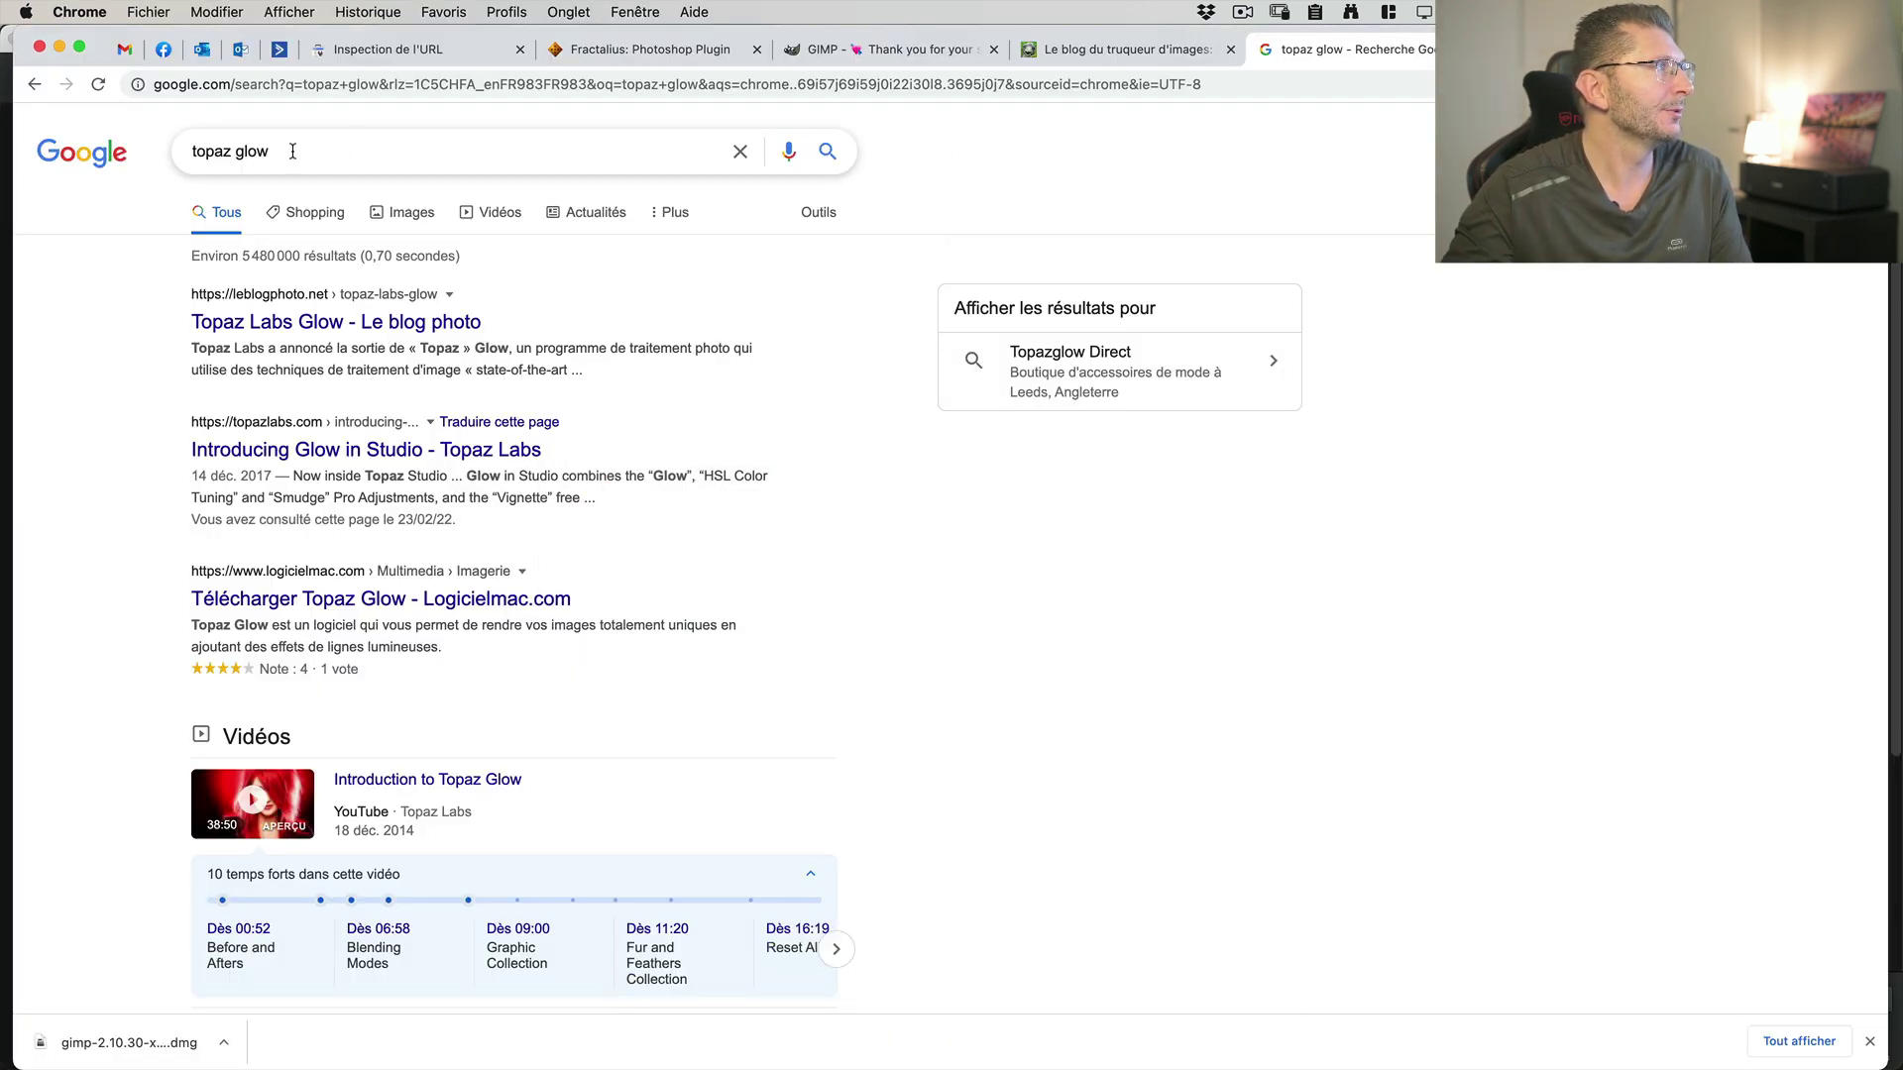
drag(268, 150, 146, 156)
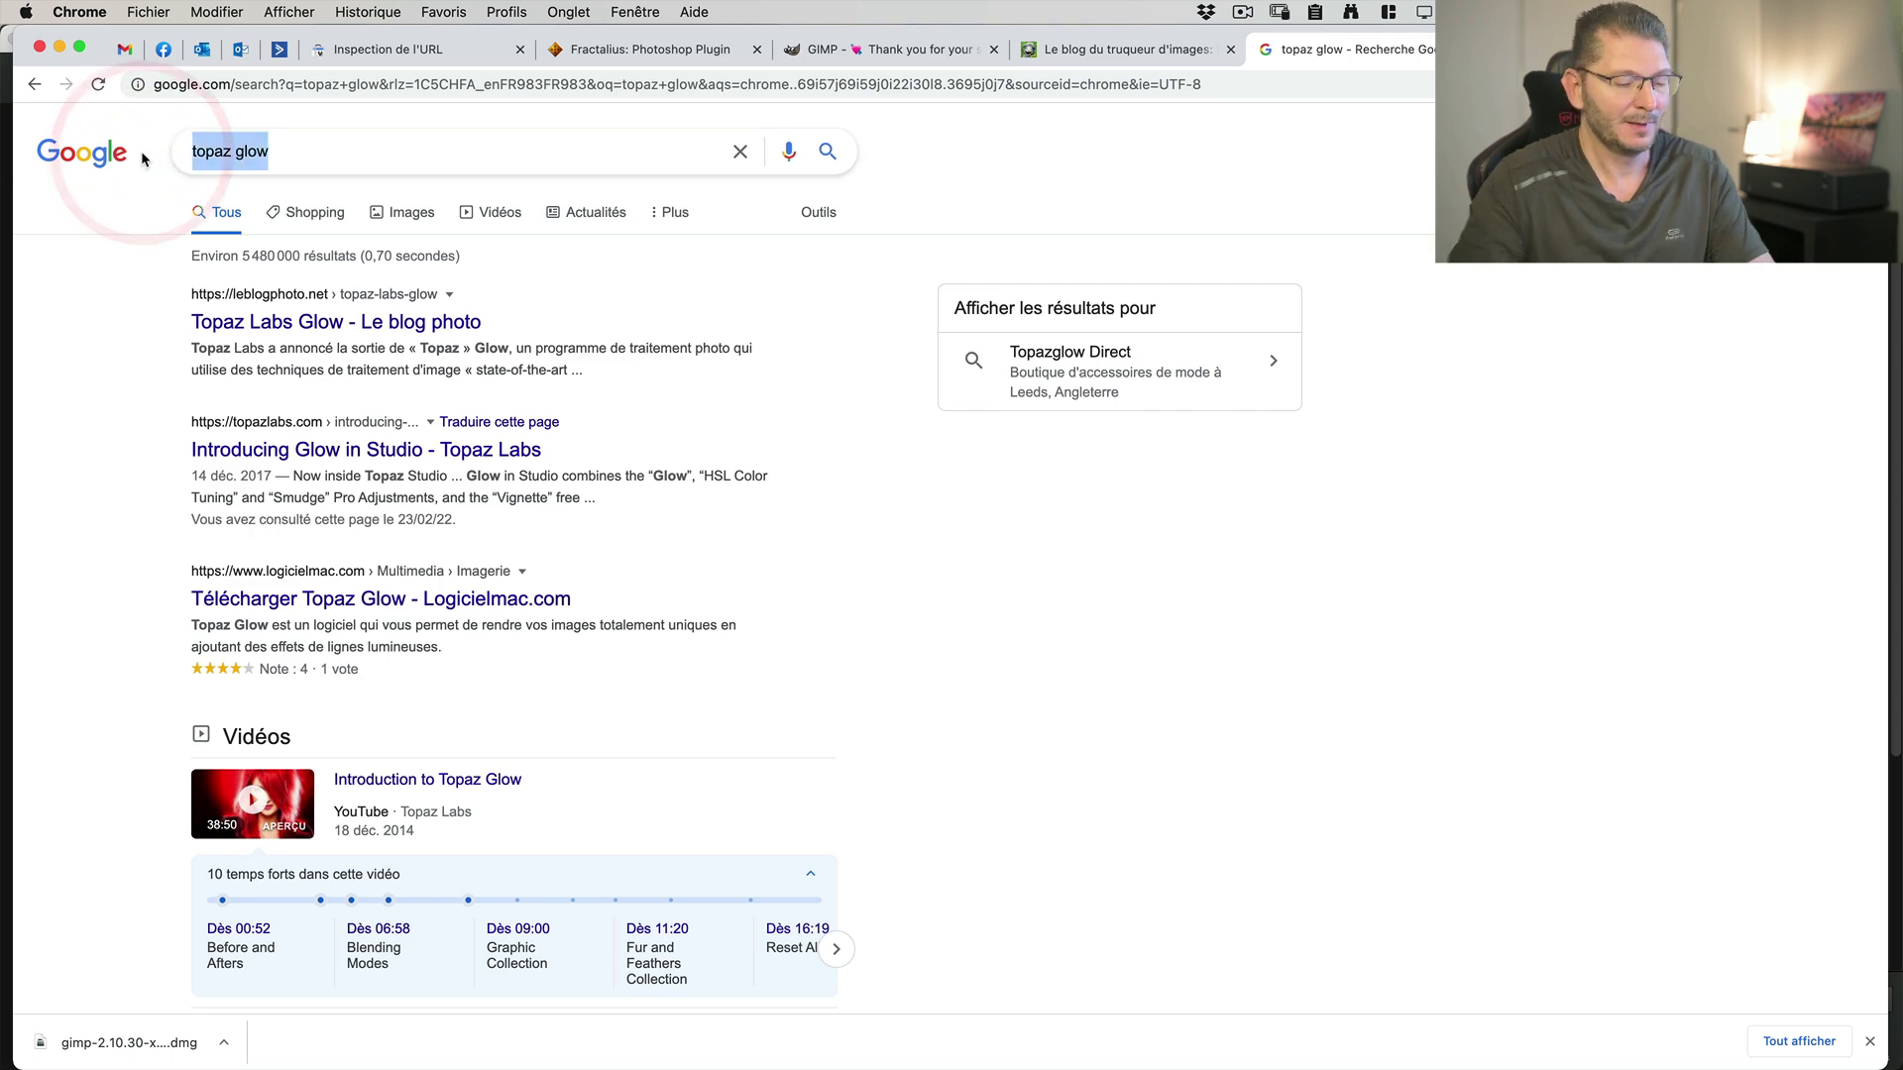
text(topaz stu)
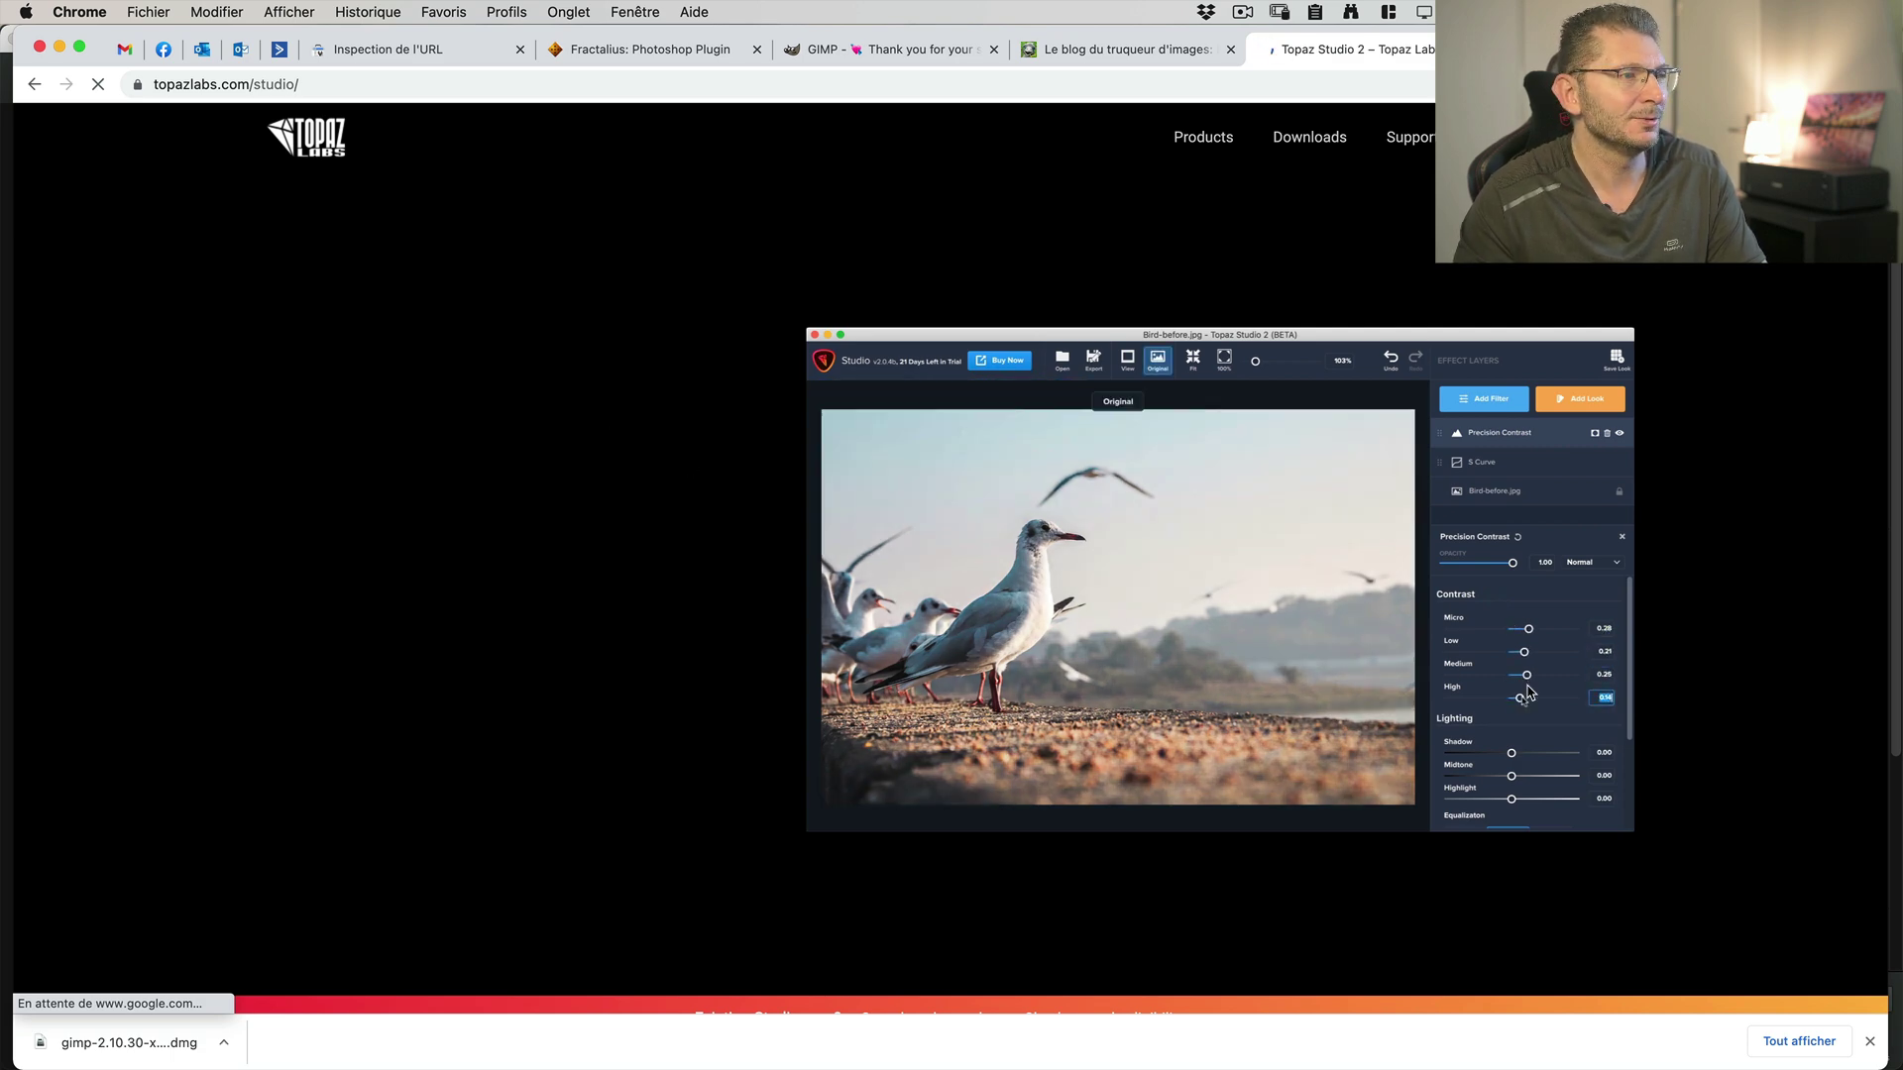
scroll(949, 760, down, 15)
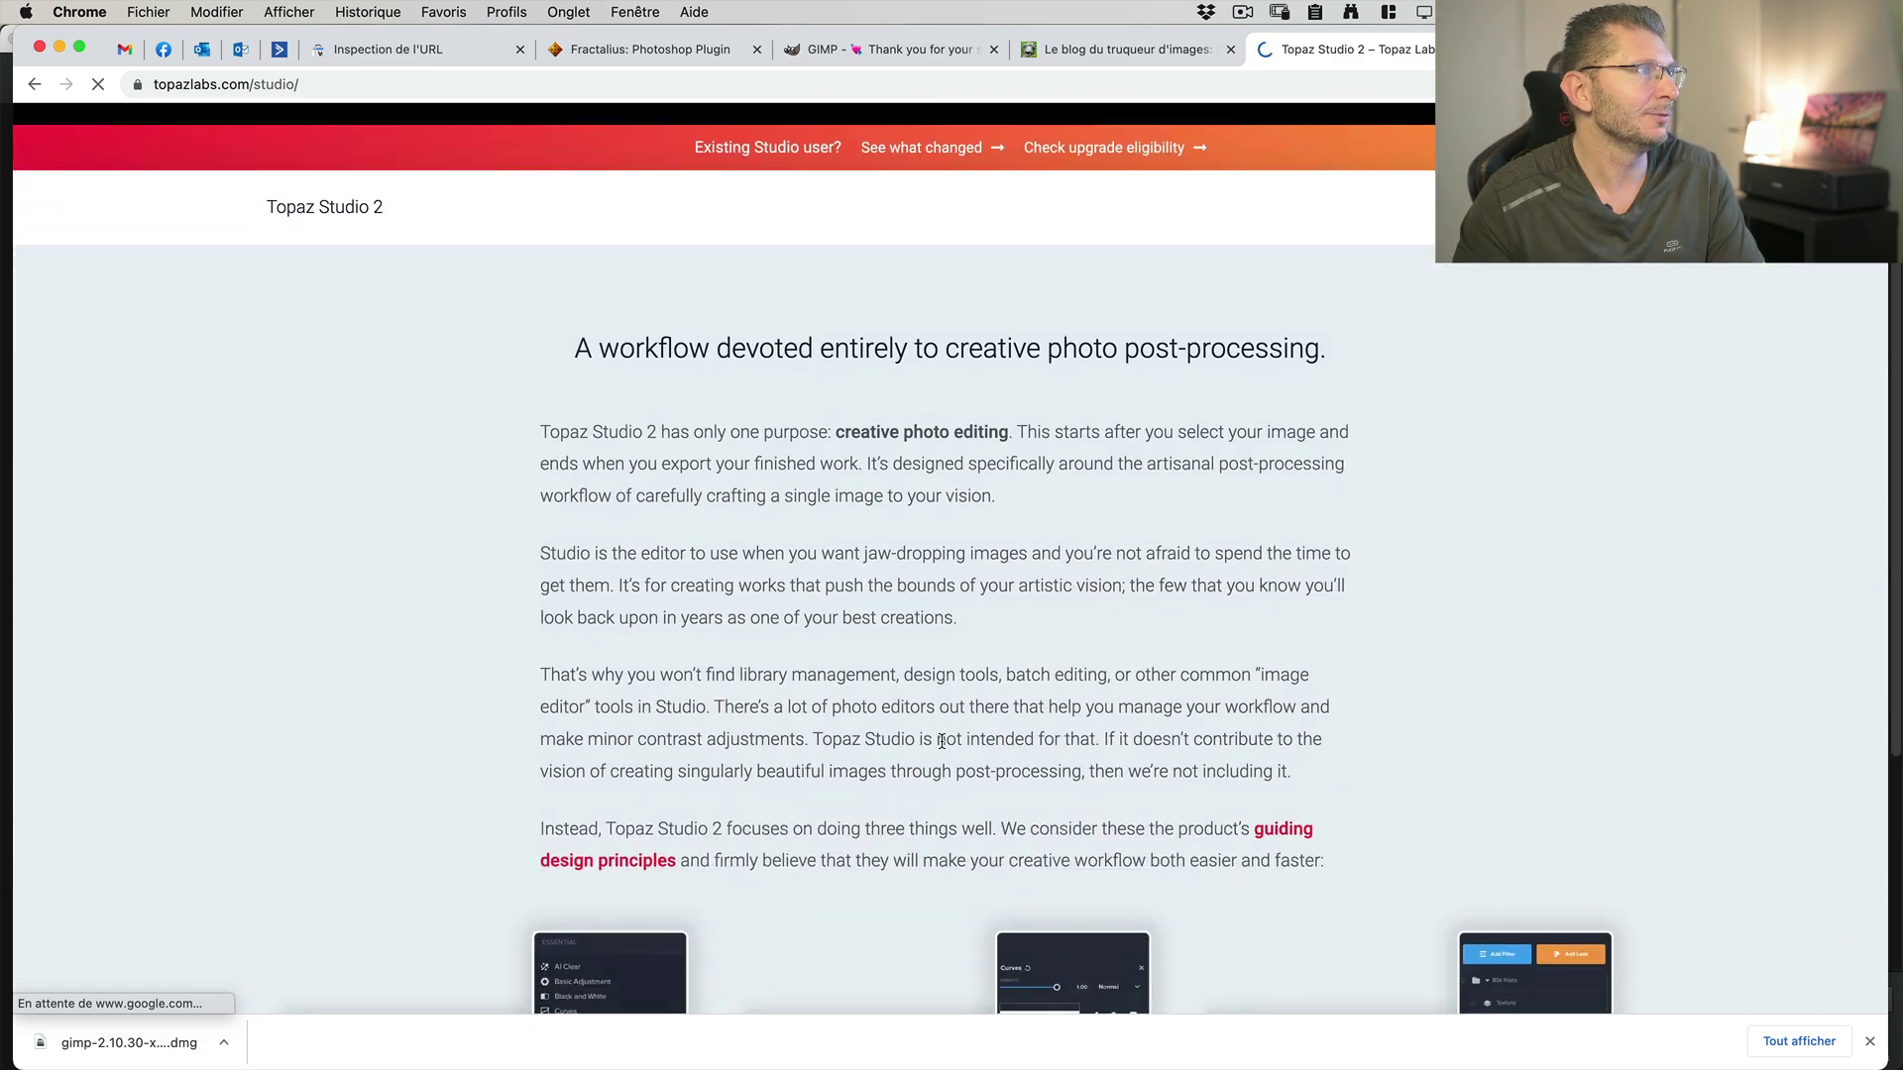
scroll(942, 742, down, 3)
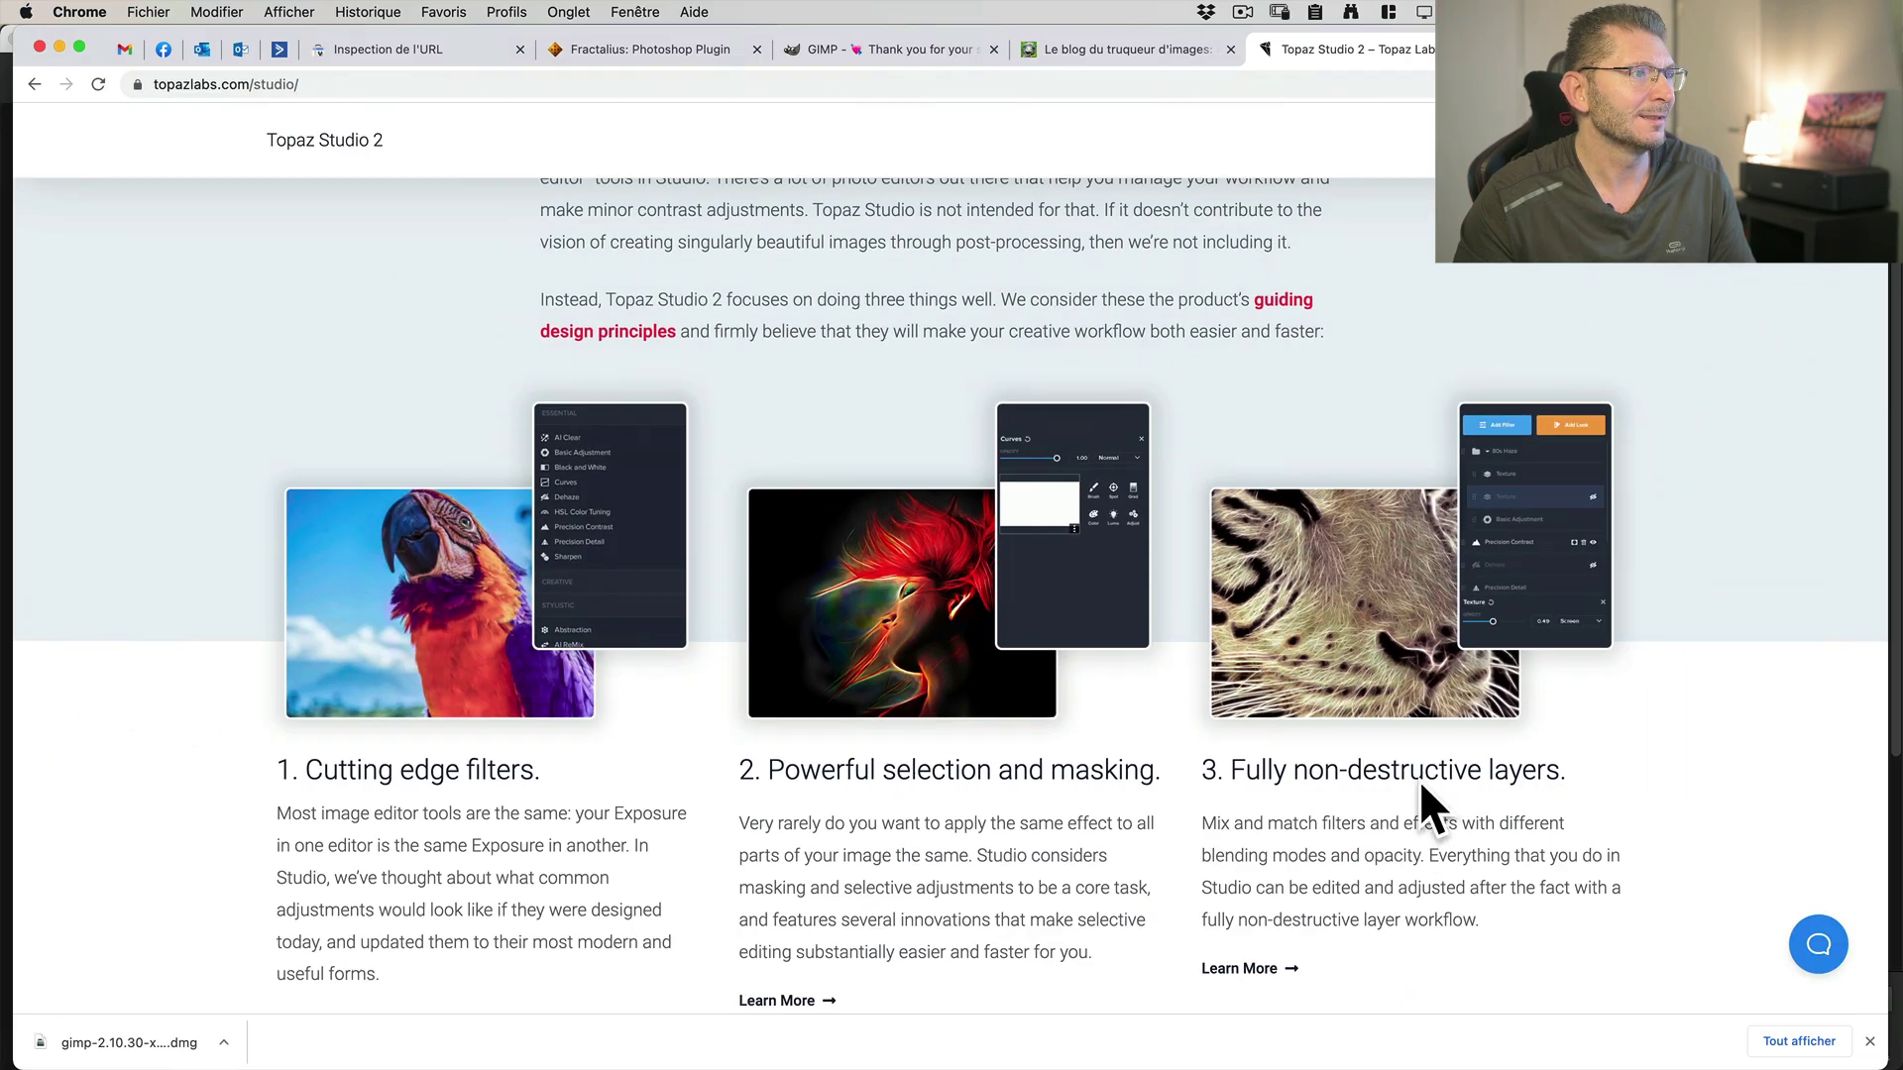
scroll(1078, 783, up, 2)
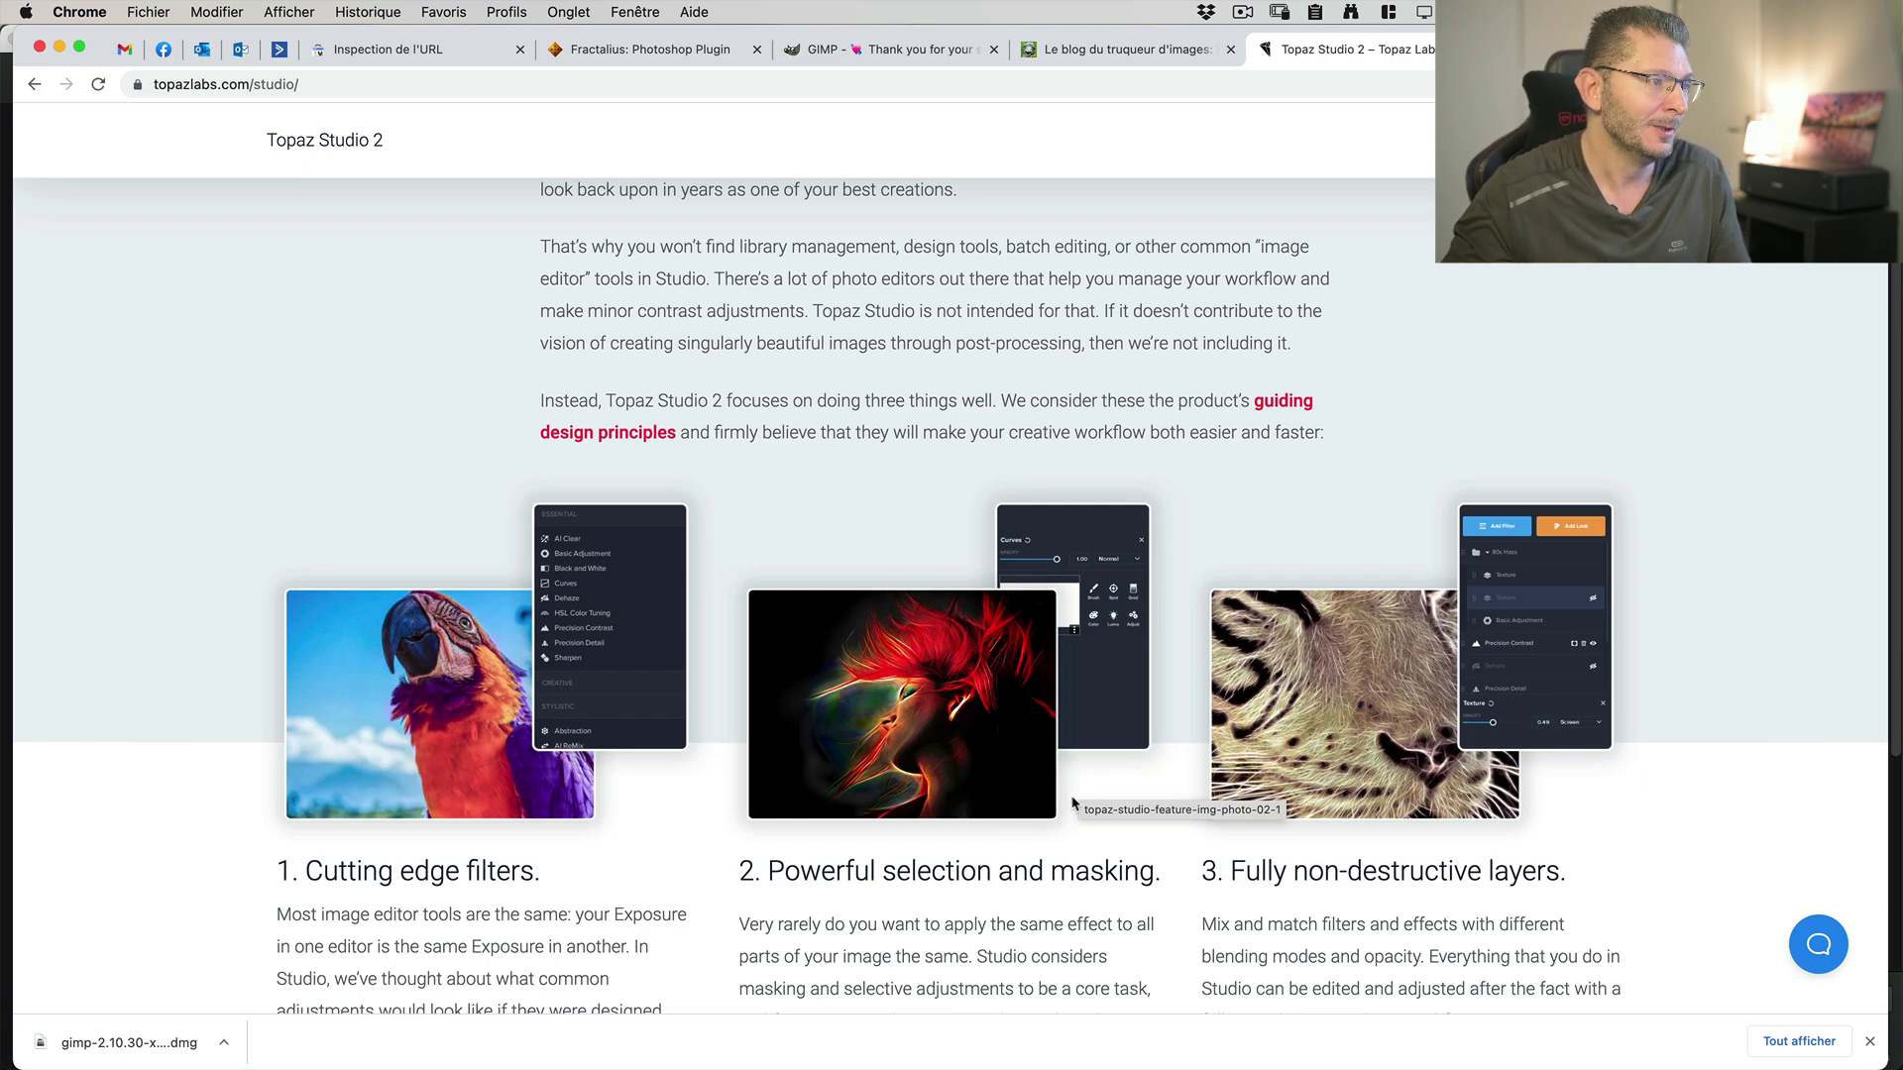
scroll(1078, 785, down, 10)
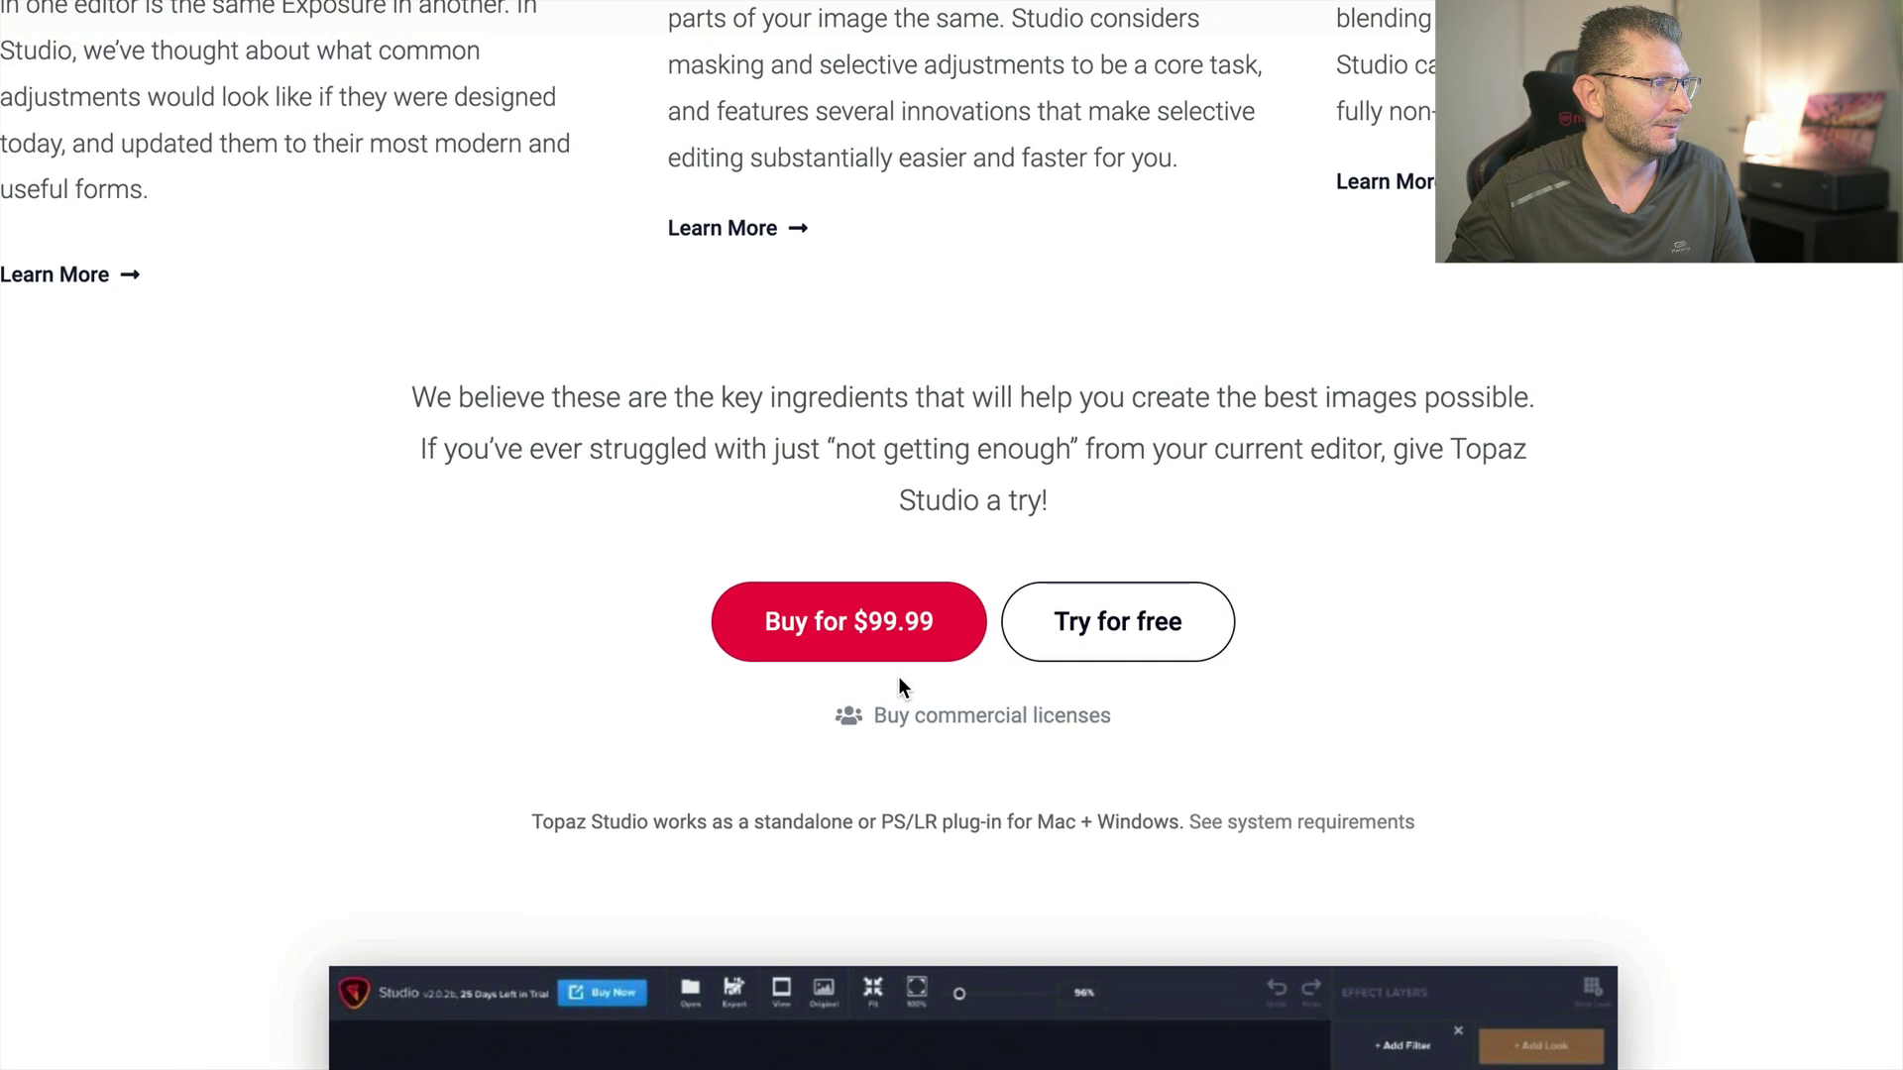
scroll(1001, 833, down, 8)
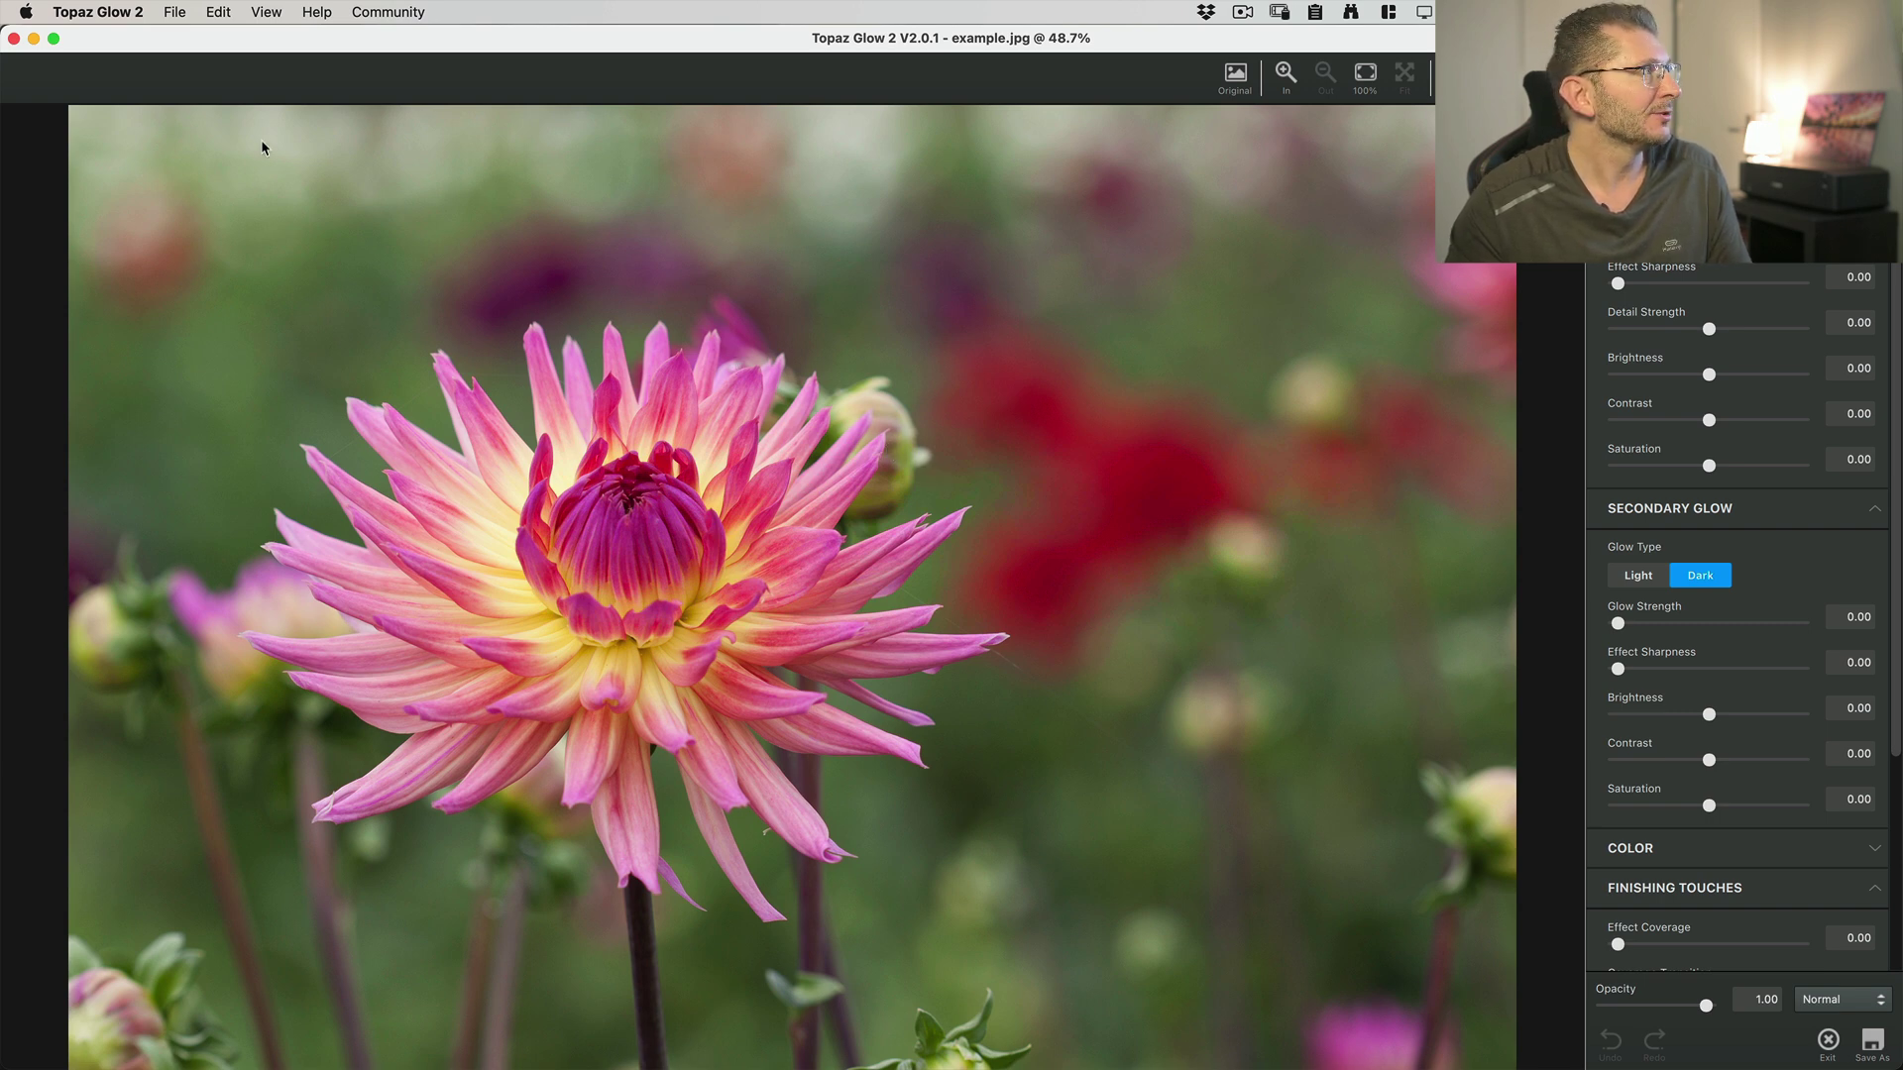
- Set both the primary and secondary glow types to Light for the dog photo, with a primary glow strength of 0.24
click(1240, 589)
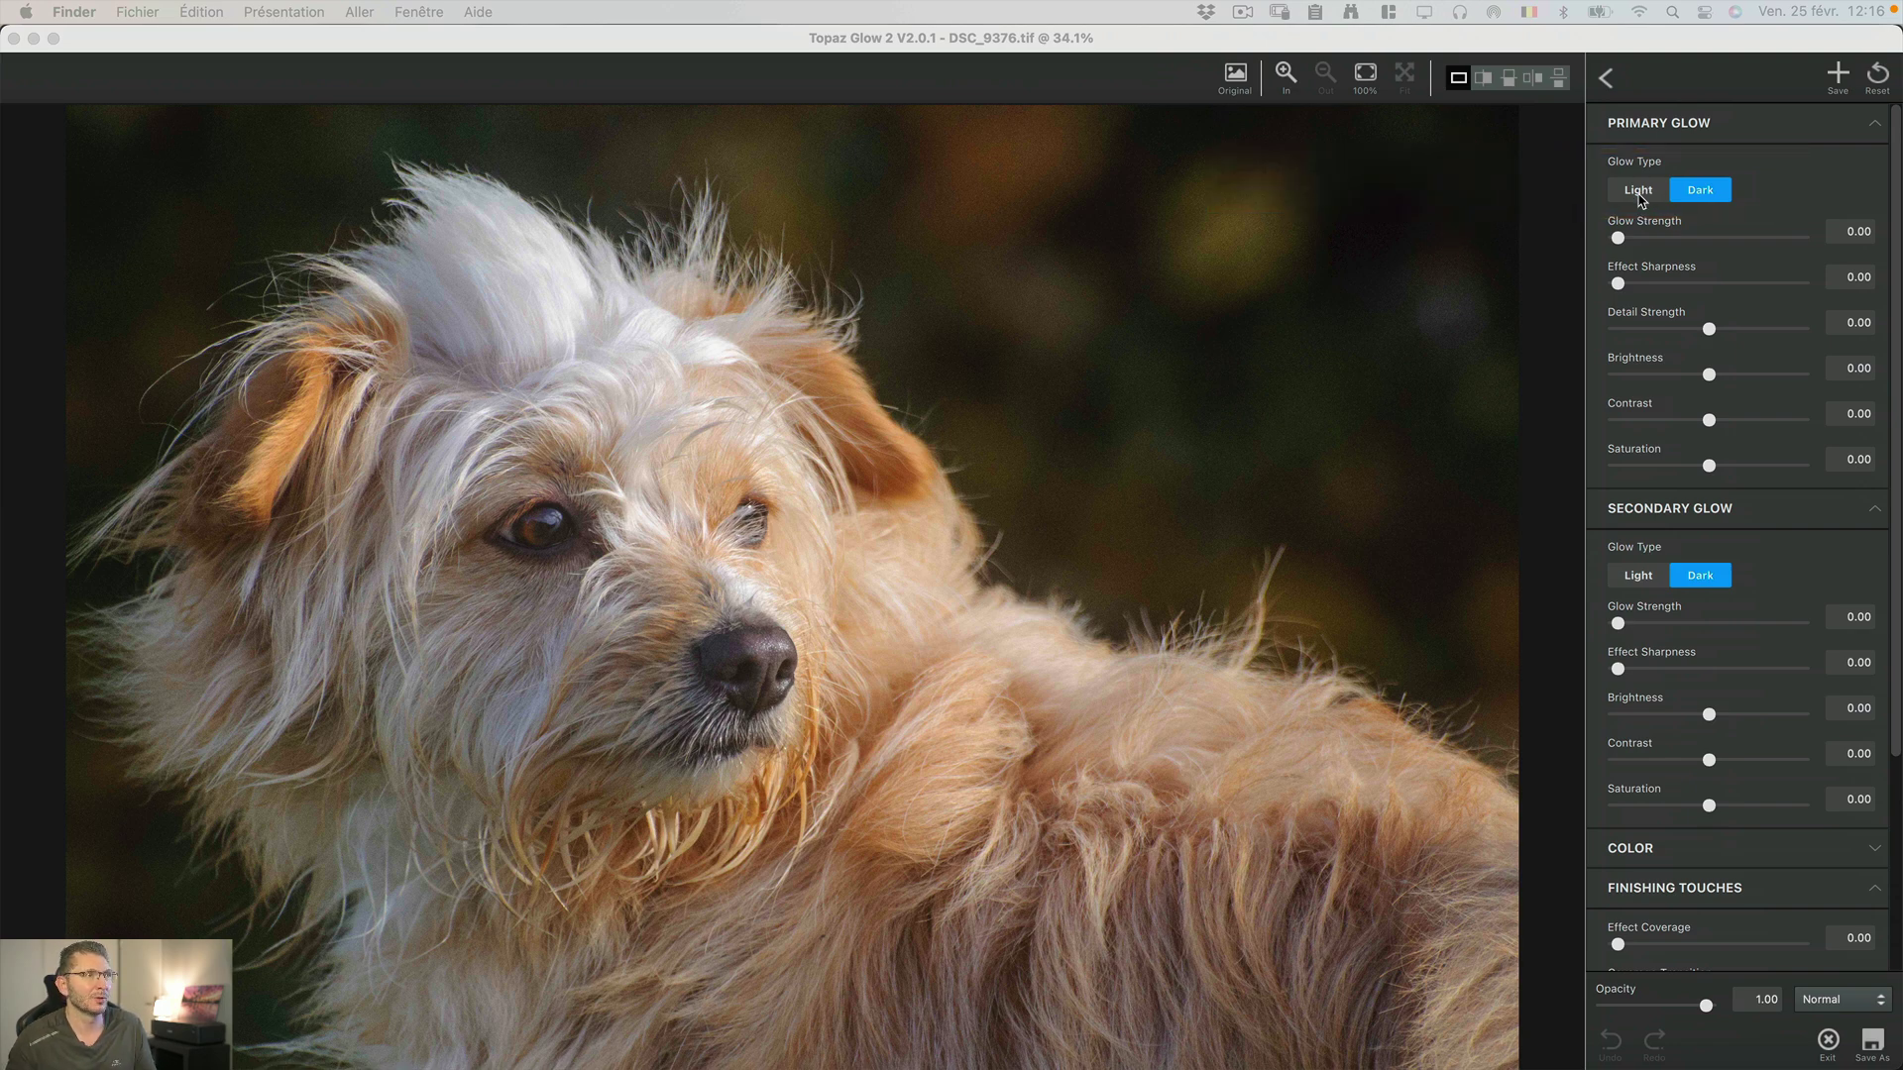
click(1638, 190)
click(1626, 574)
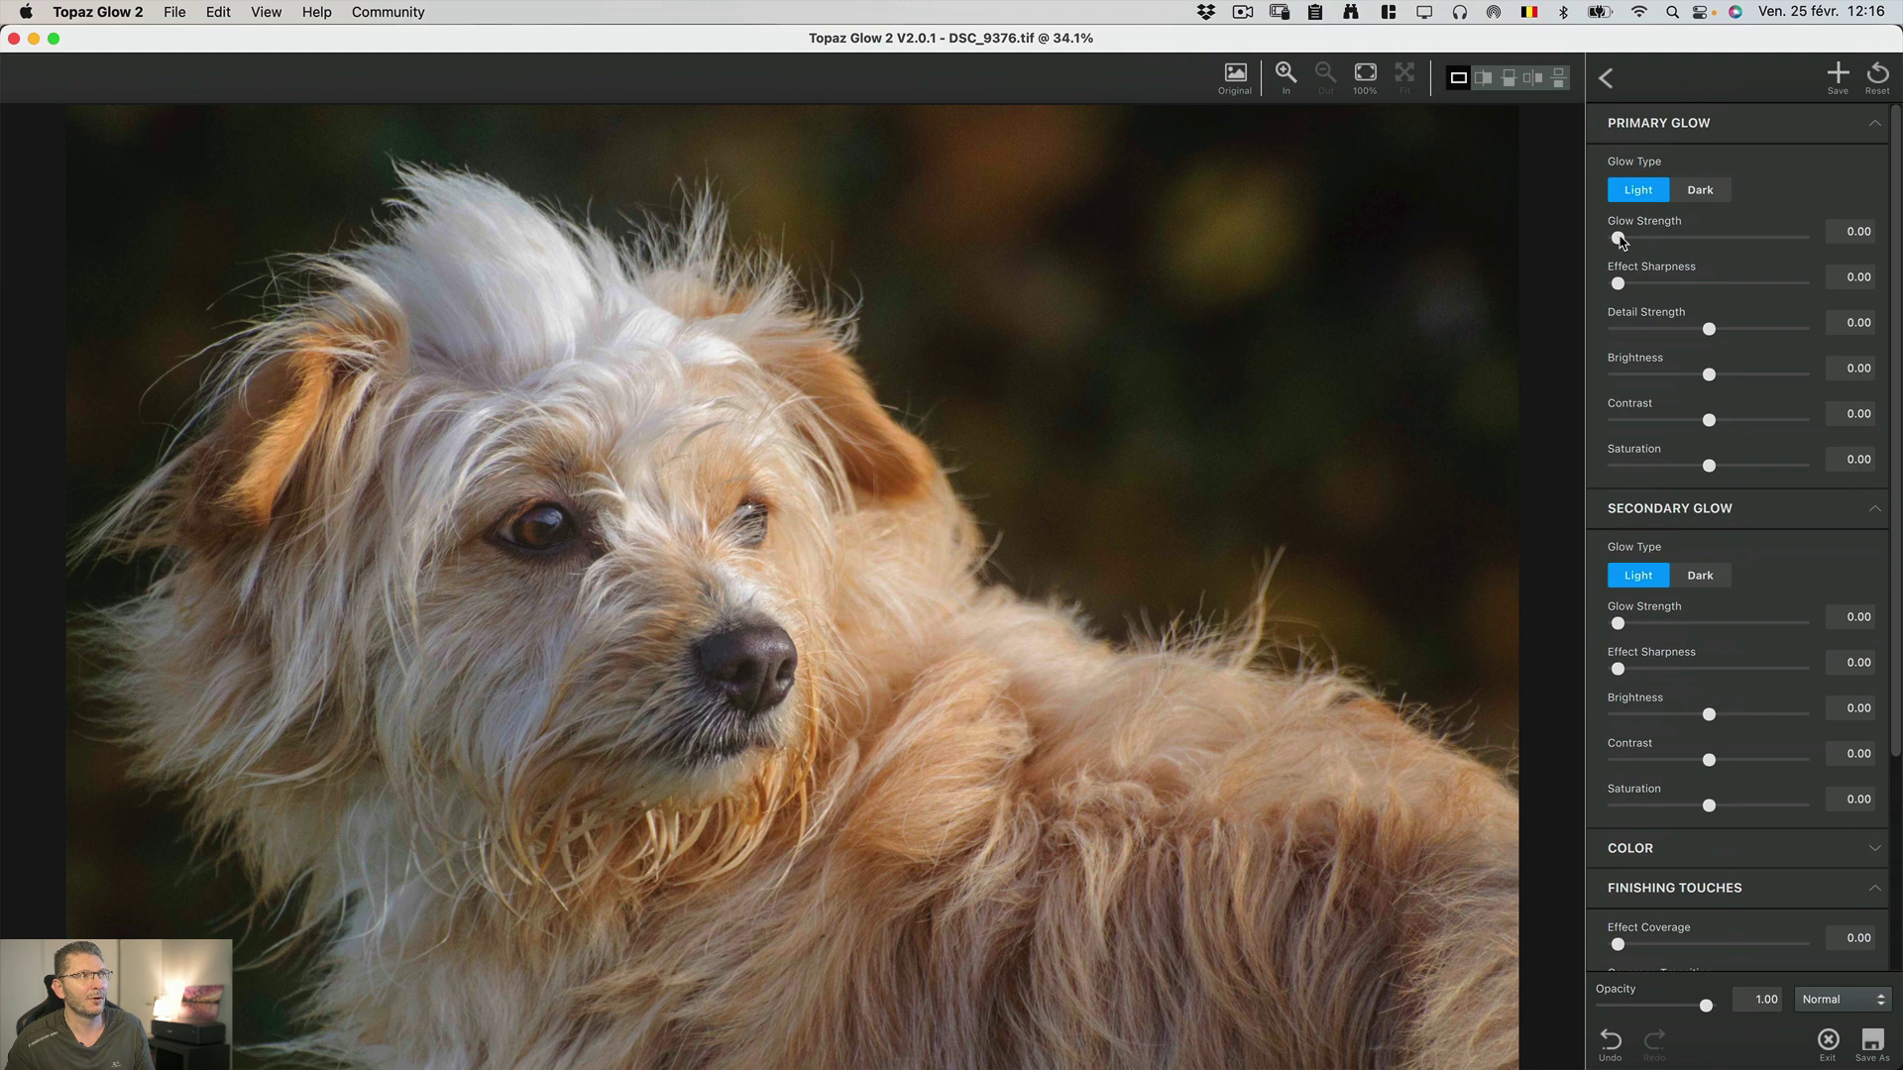
drag(1621, 240, 1665, 237)
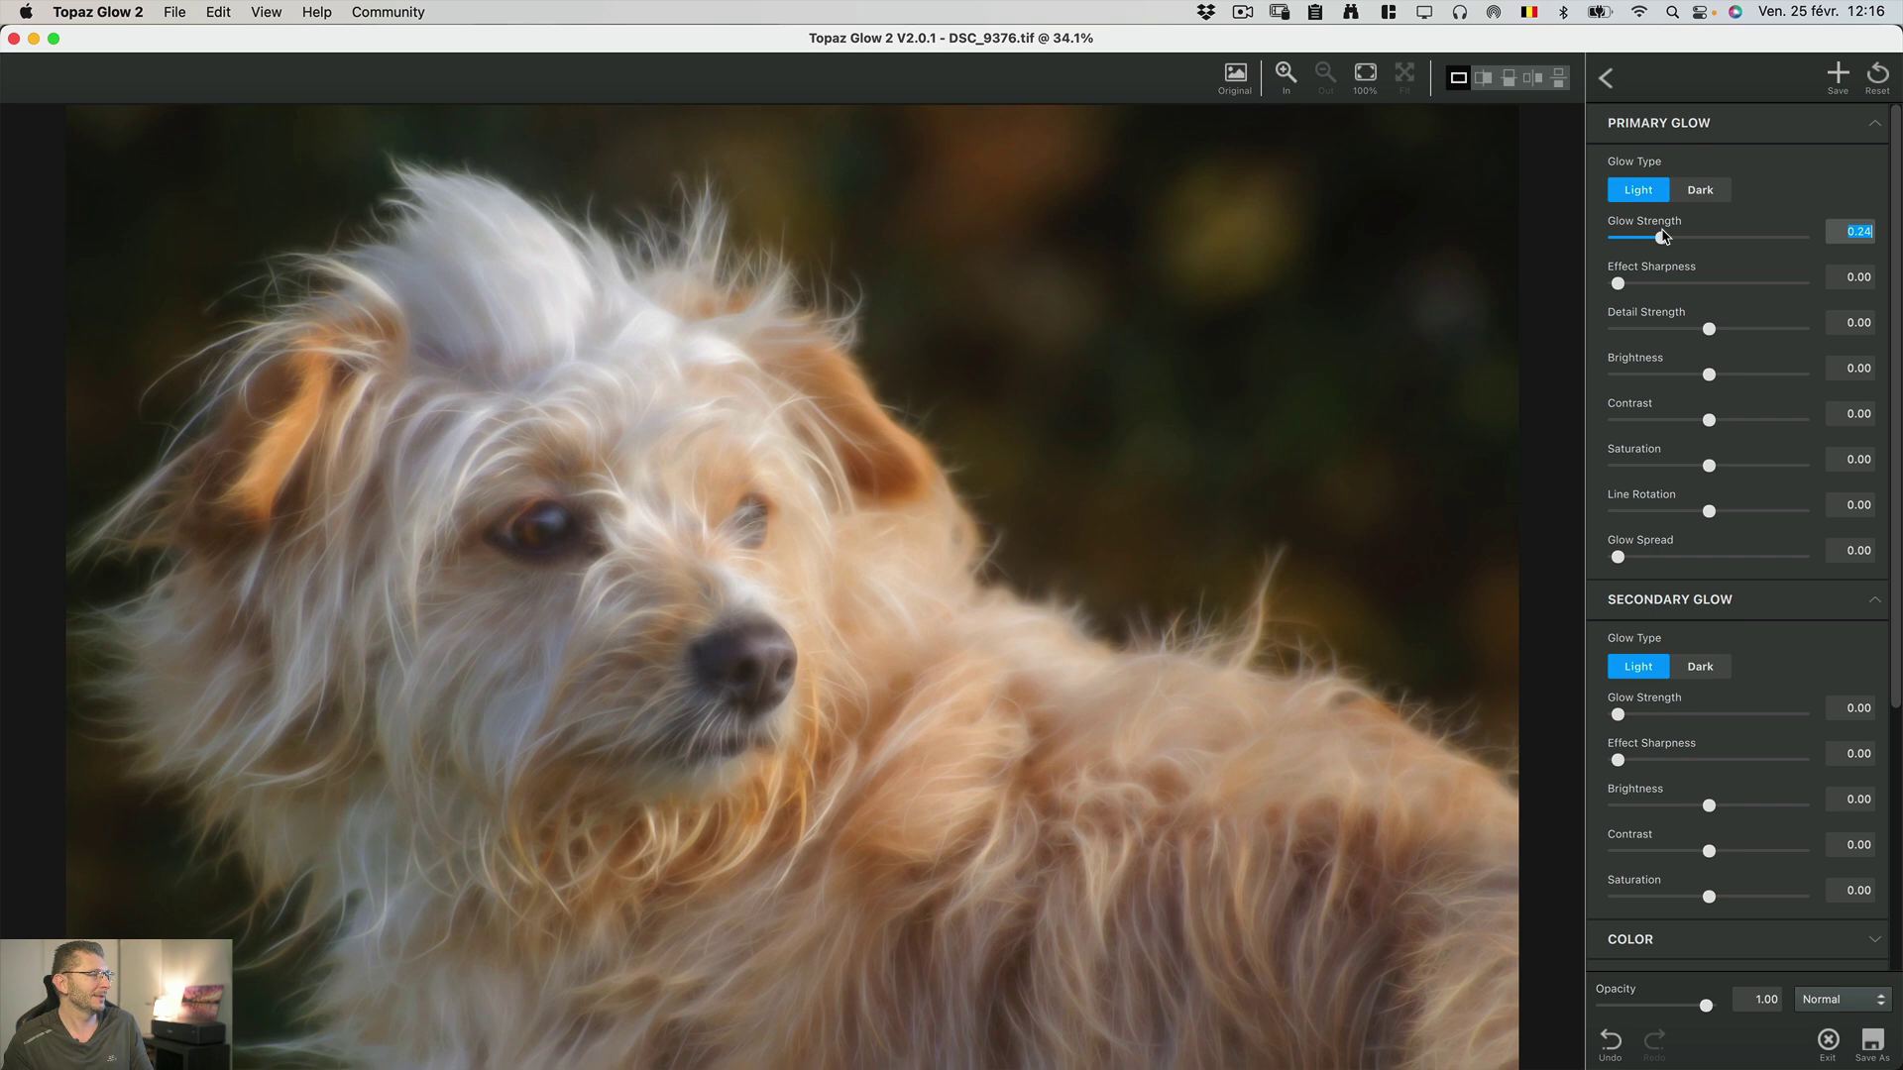
- Set the primary glow's effect sharpness to 0.40 and electrify to 0.16, keeping its edge color at 0.00
click(1617, 284)
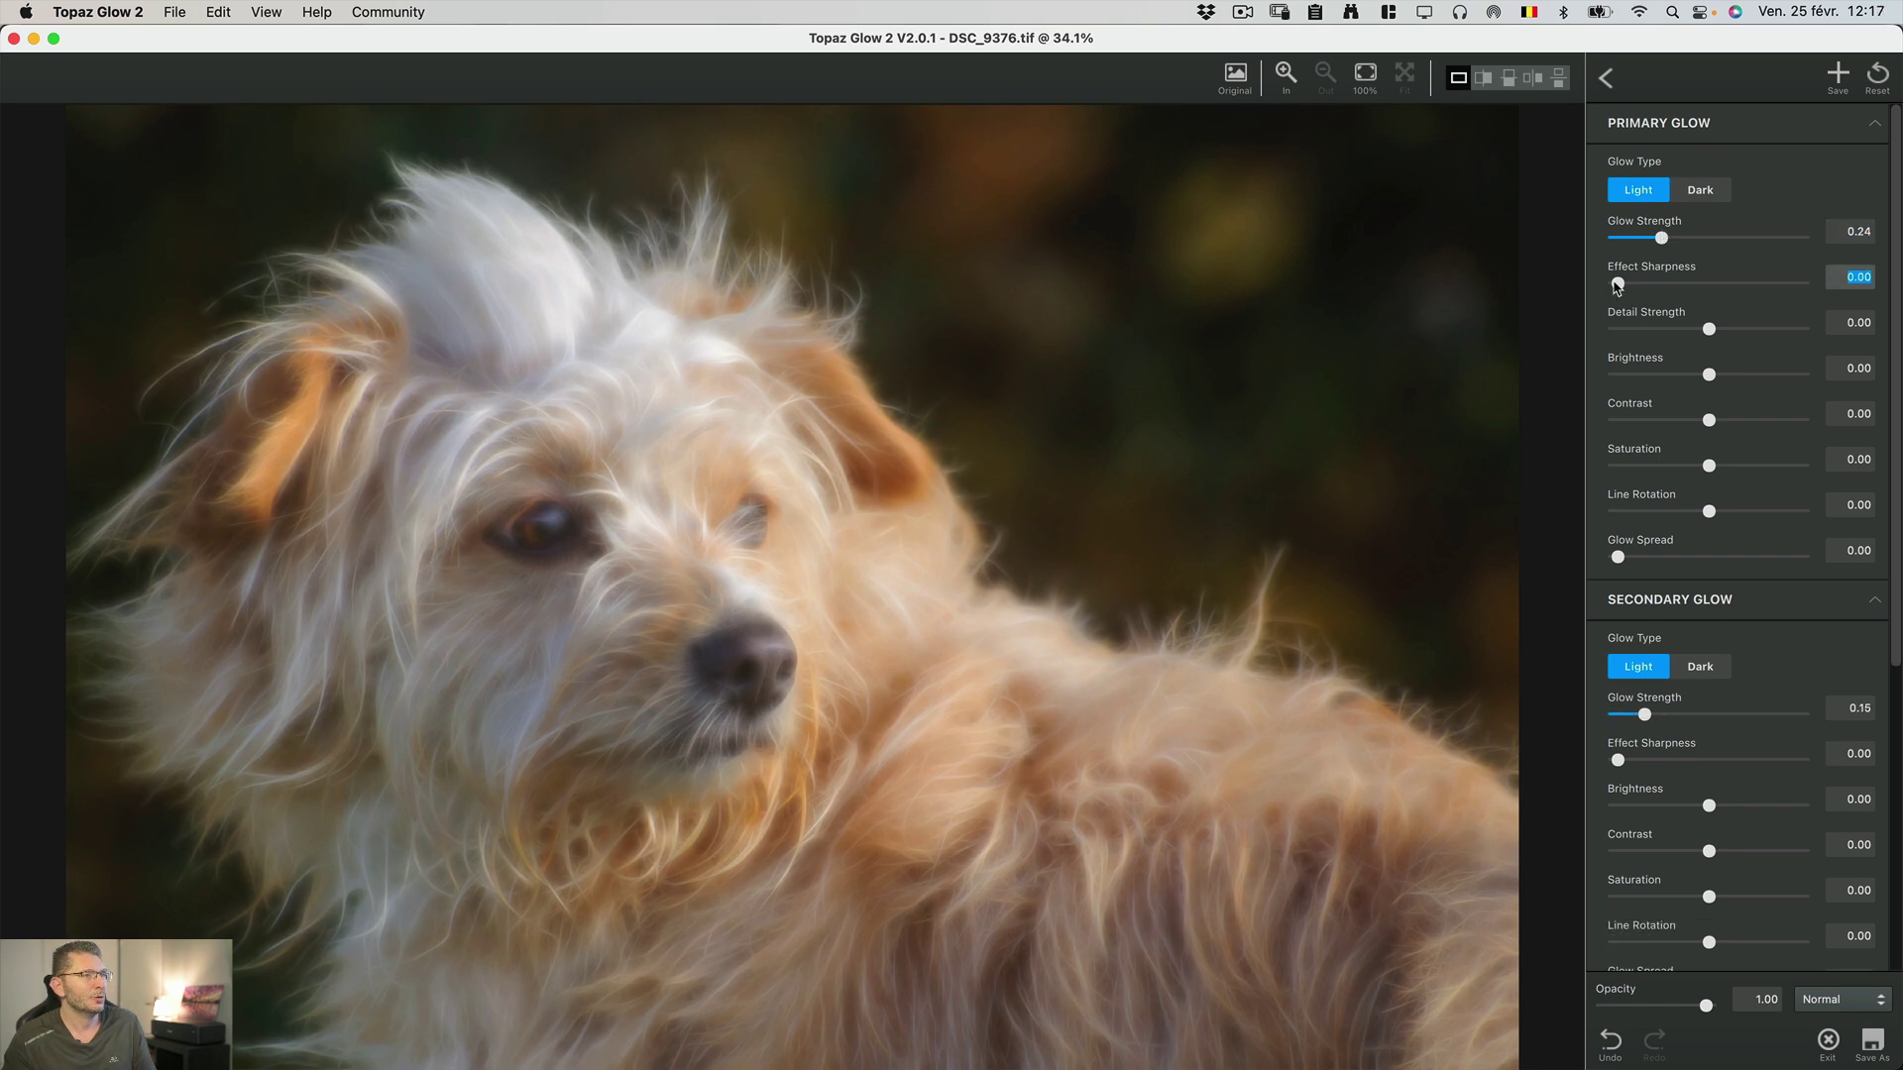
drag(1620, 288, 1692, 283)
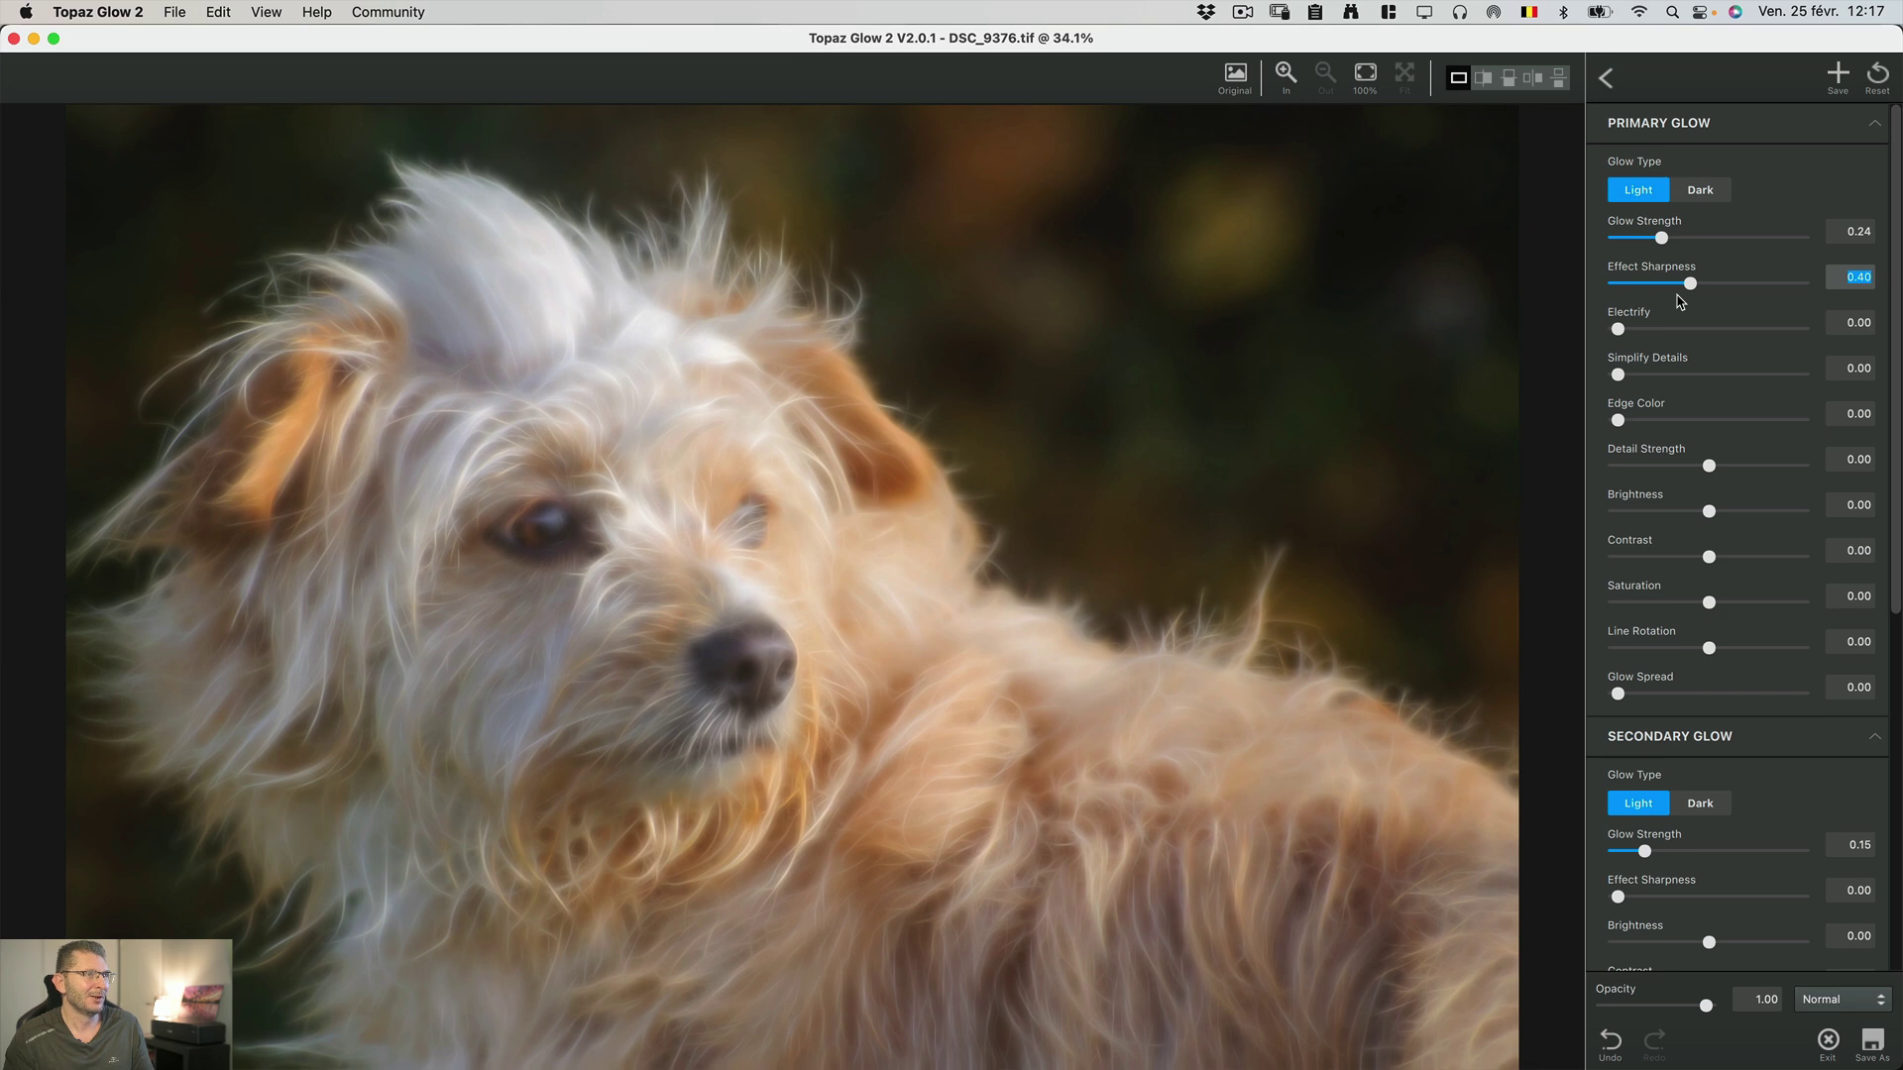
drag(1621, 334, 1646, 330)
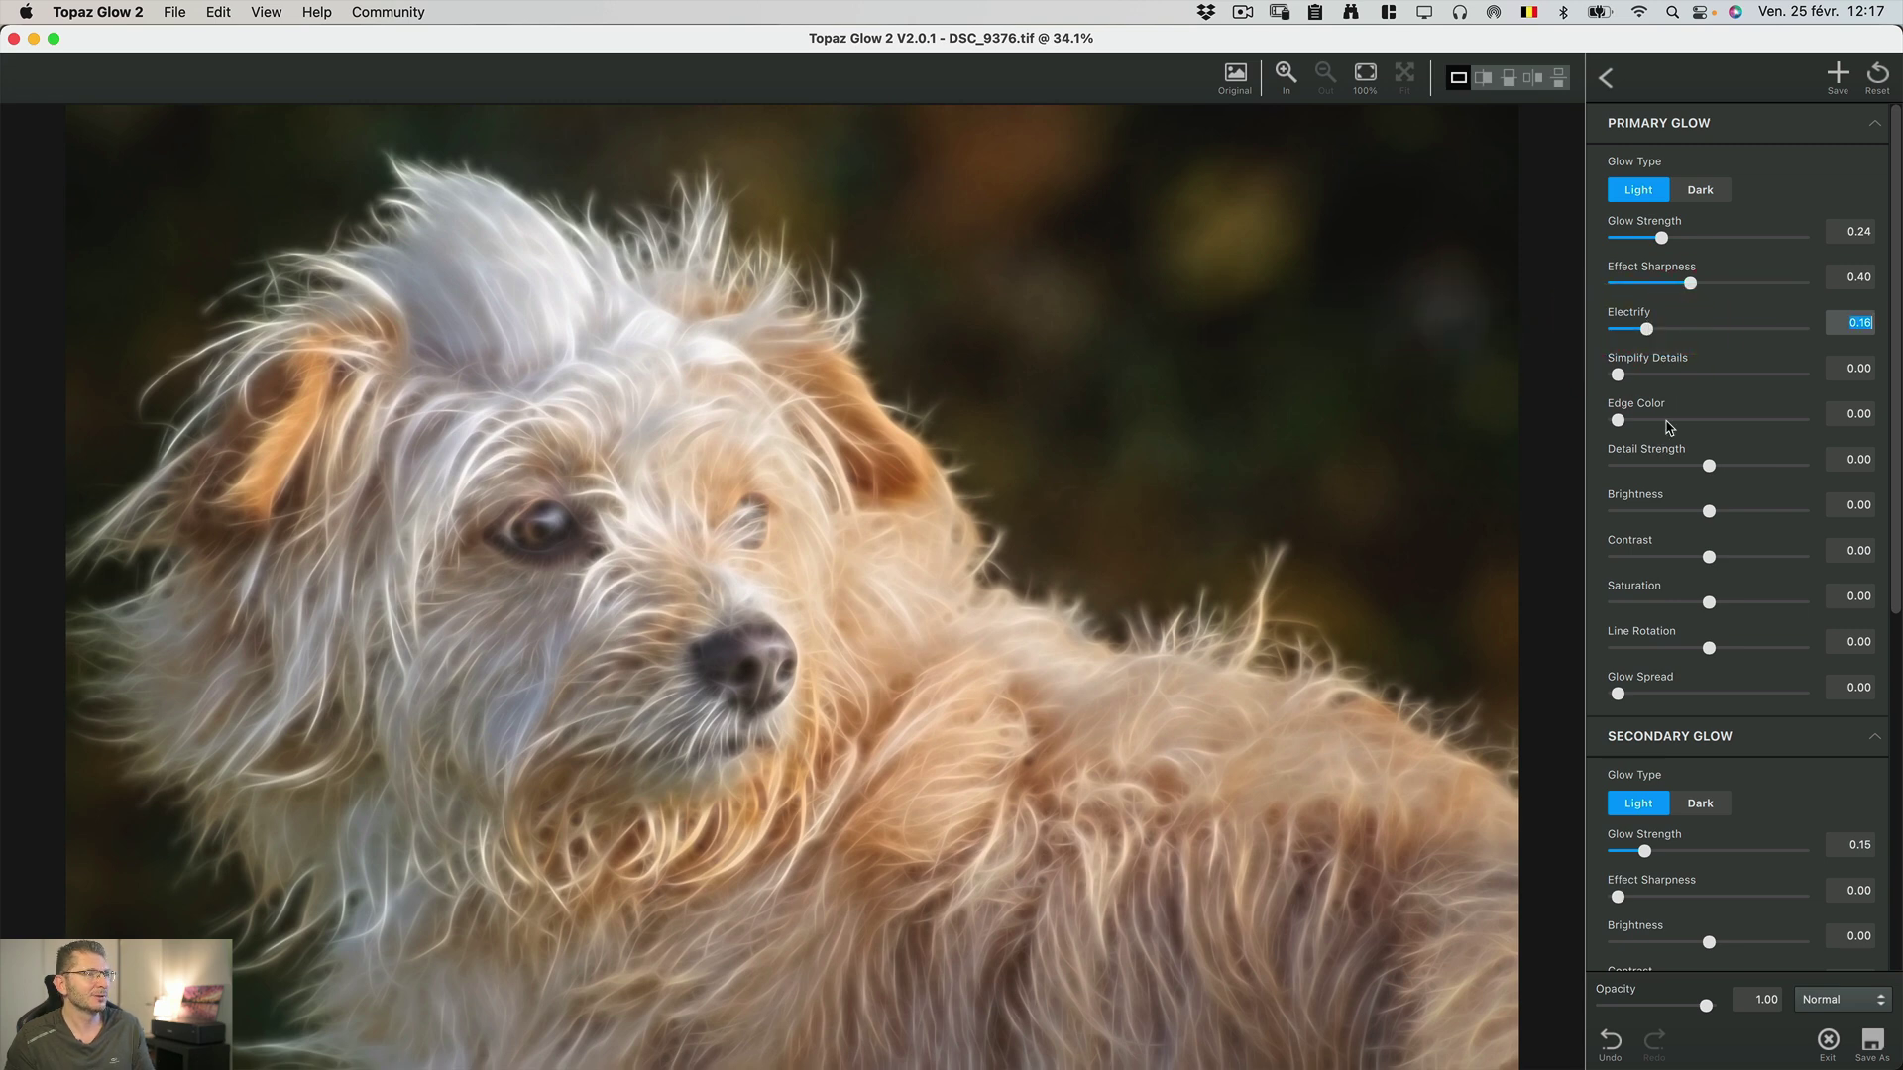
mouse_move(1629, 424)
mouse_down()
mouse_move(1700, 421)
mouse_move(1617, 426)
mouse_up()
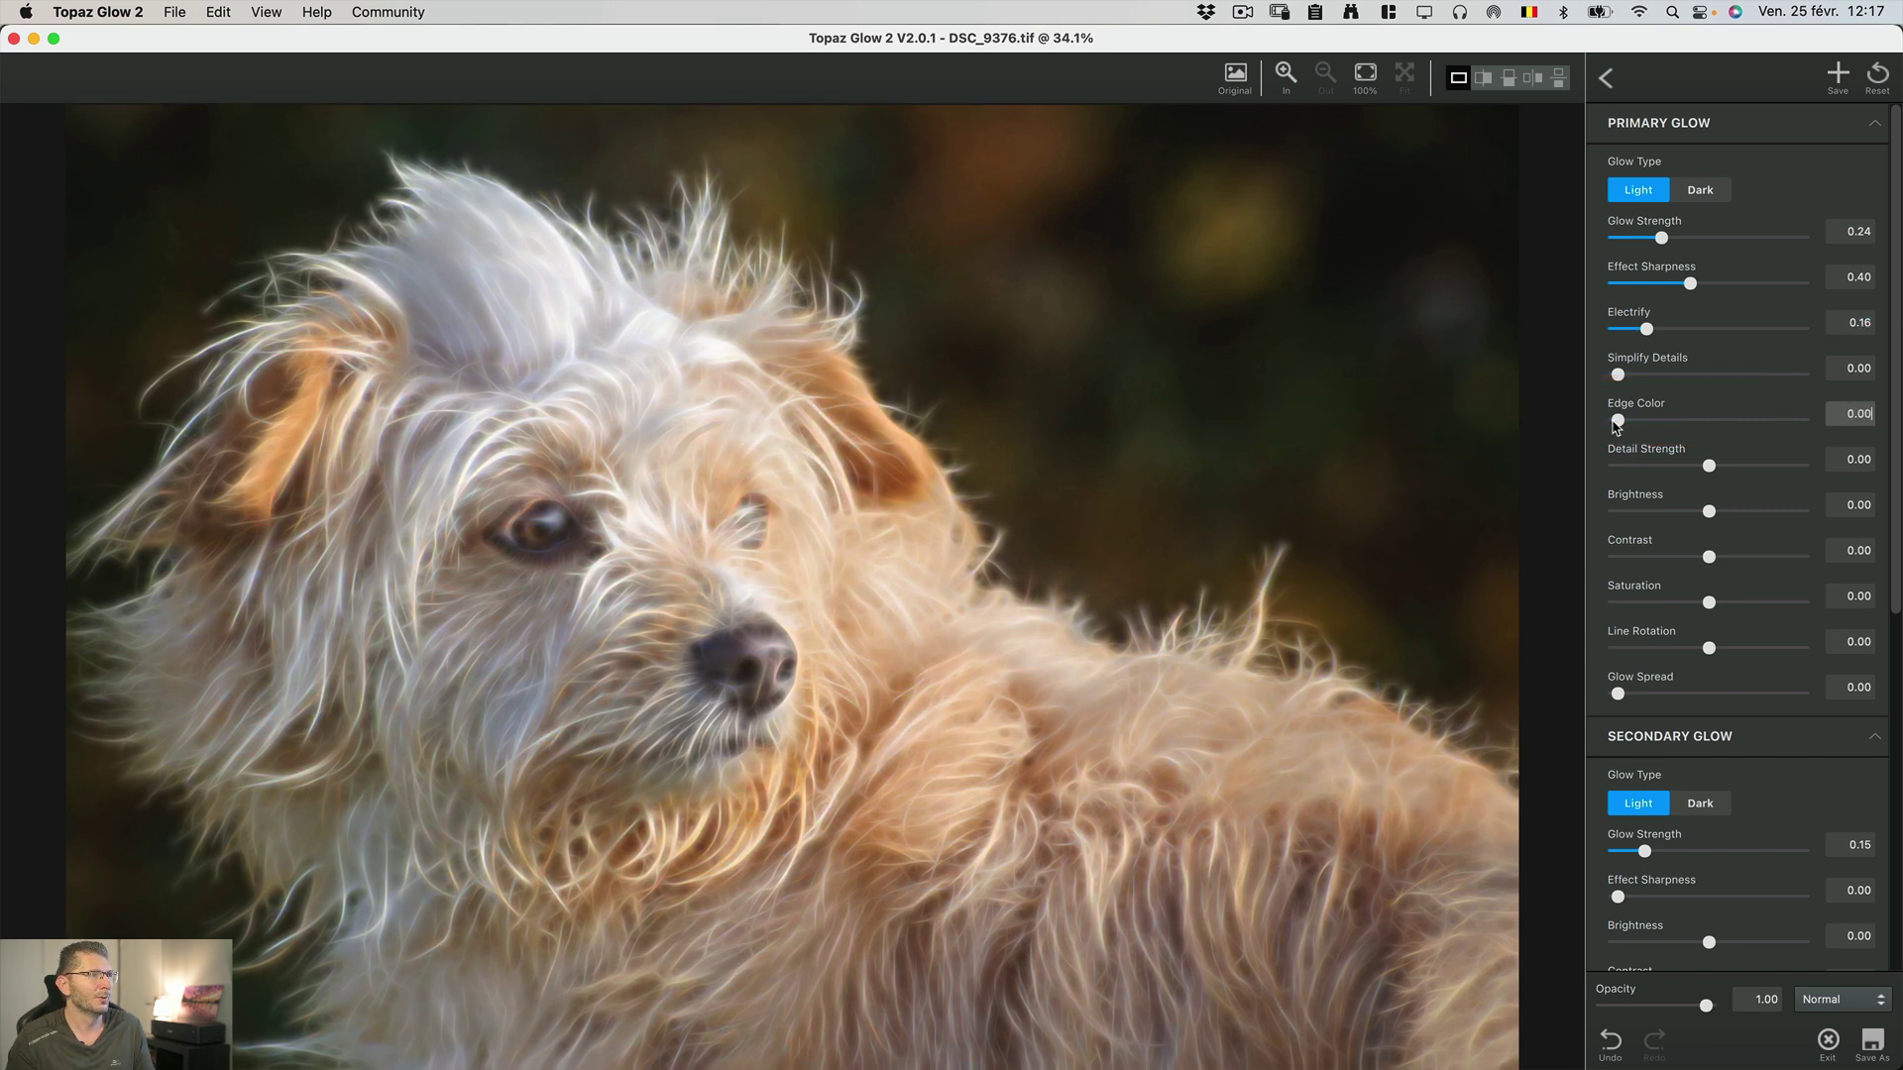
- Set the primary glow's contrast to 0.11 and, after trying a higher detail strength, lower that to -0.73
mouse_move(1708, 557)
mouse_down()
mouse_move(1752, 554)
mouse_move(1720, 554)
mouse_up()
drag(1710, 466, 1764, 467)
drag(1746, 471, 1762, 474)
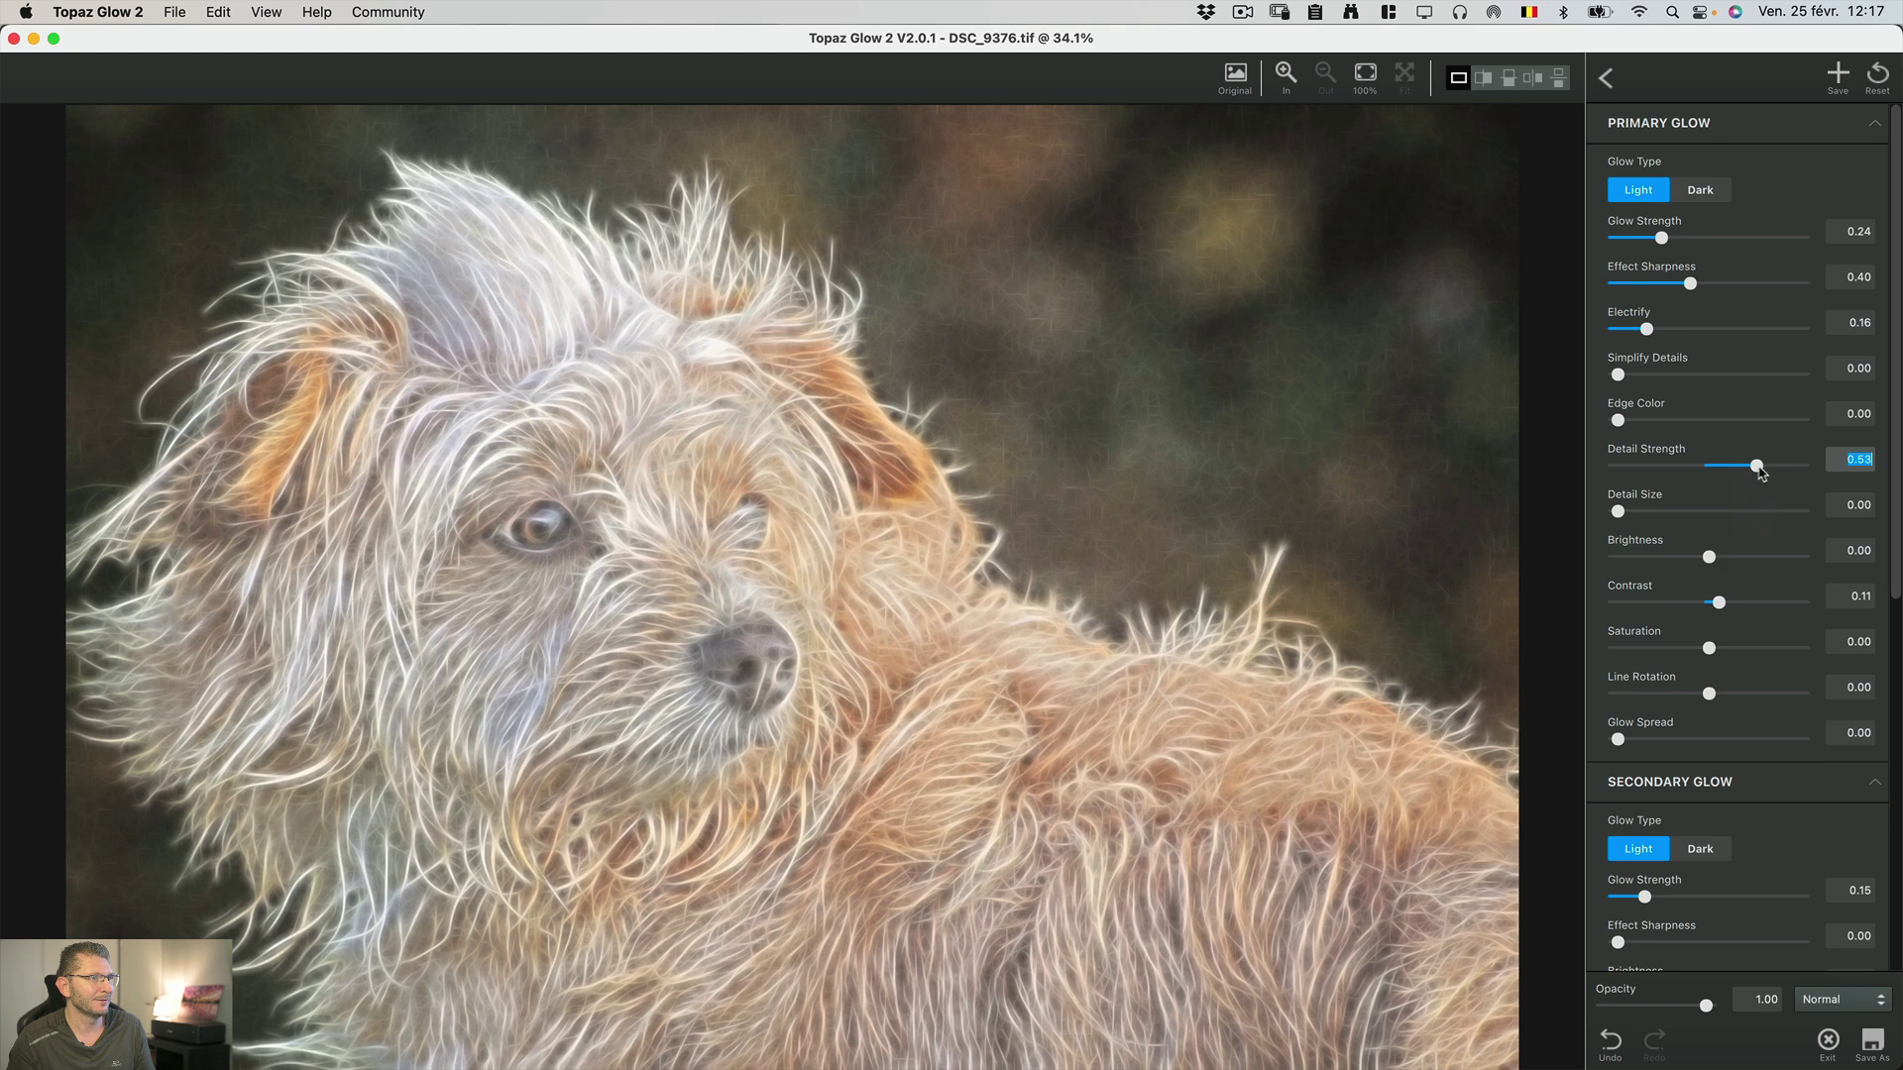
drag(1755, 471, 1642, 470)
- Set the secondary glow's effect sharpness to 0.59
scroll(1635, 622, down, 2)
scroll(1635, 623, down, 5)
click(1546, 654)
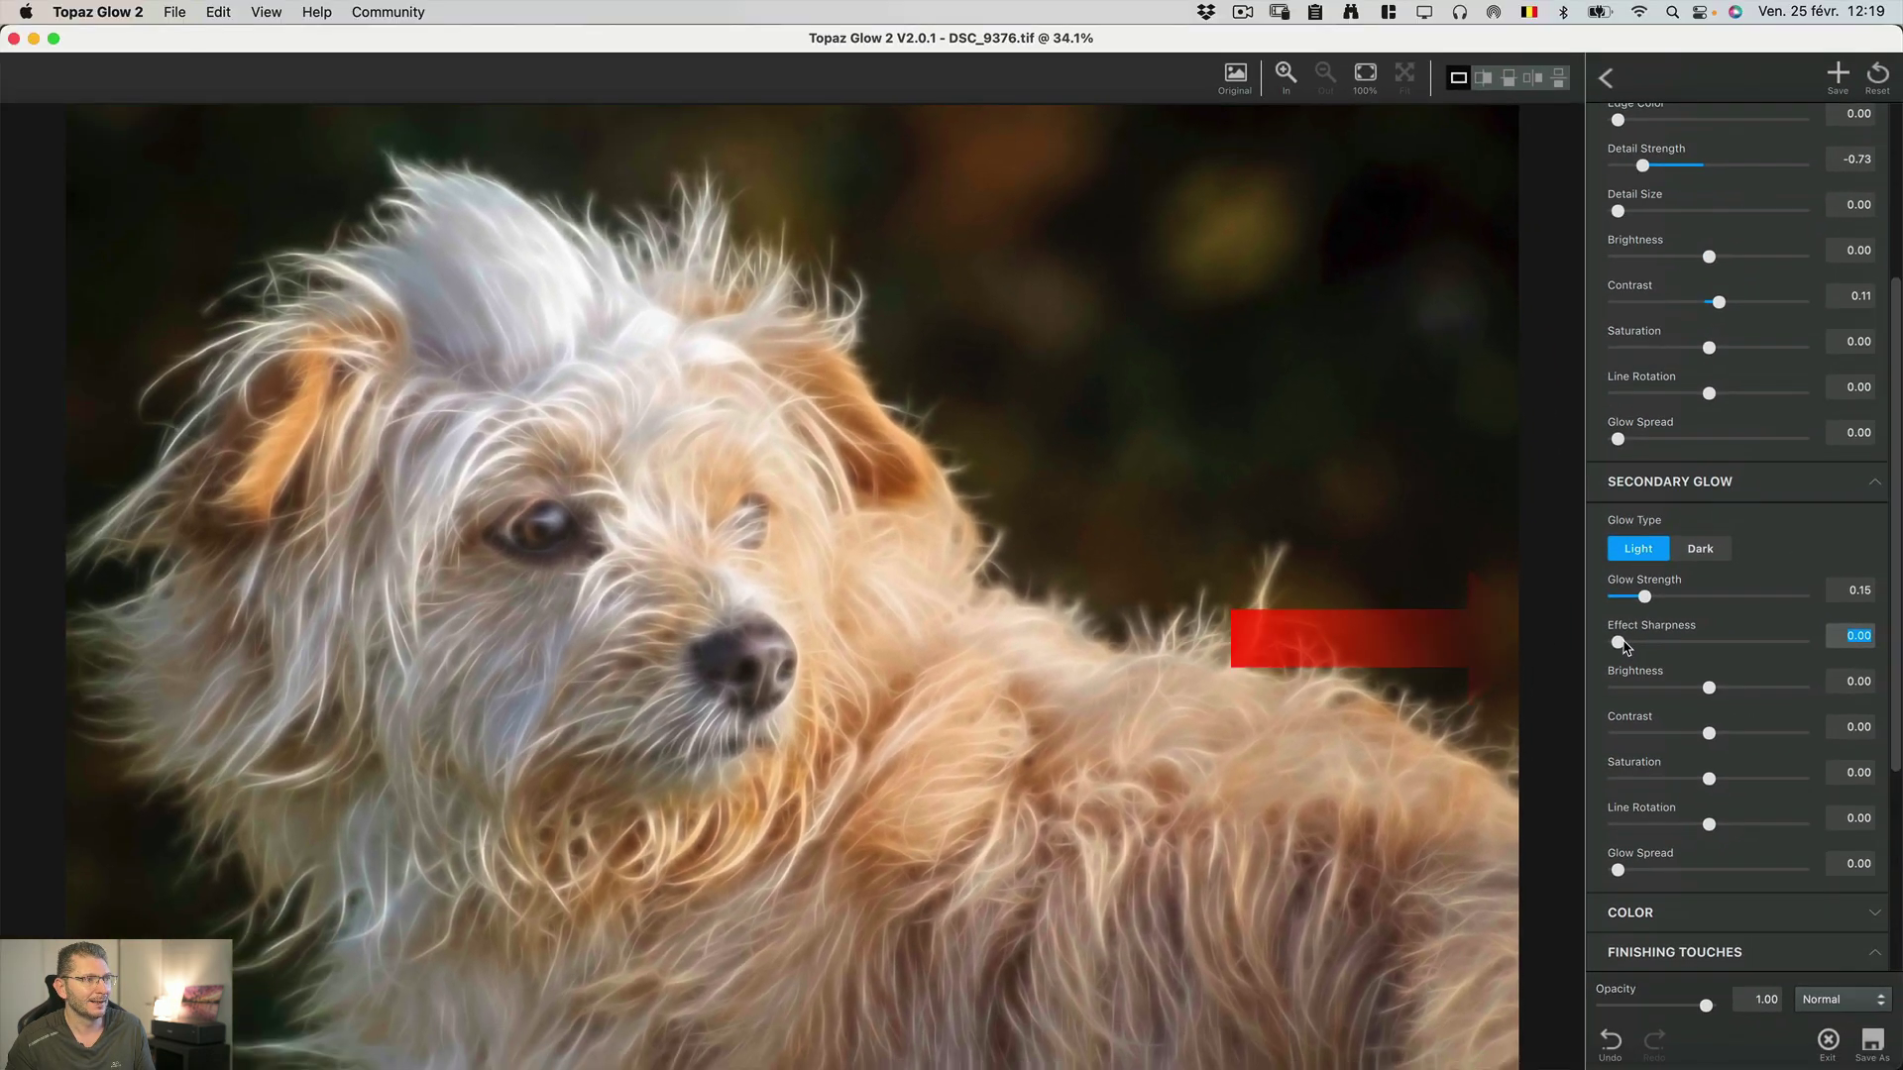
drag(1622, 649, 1725, 642)
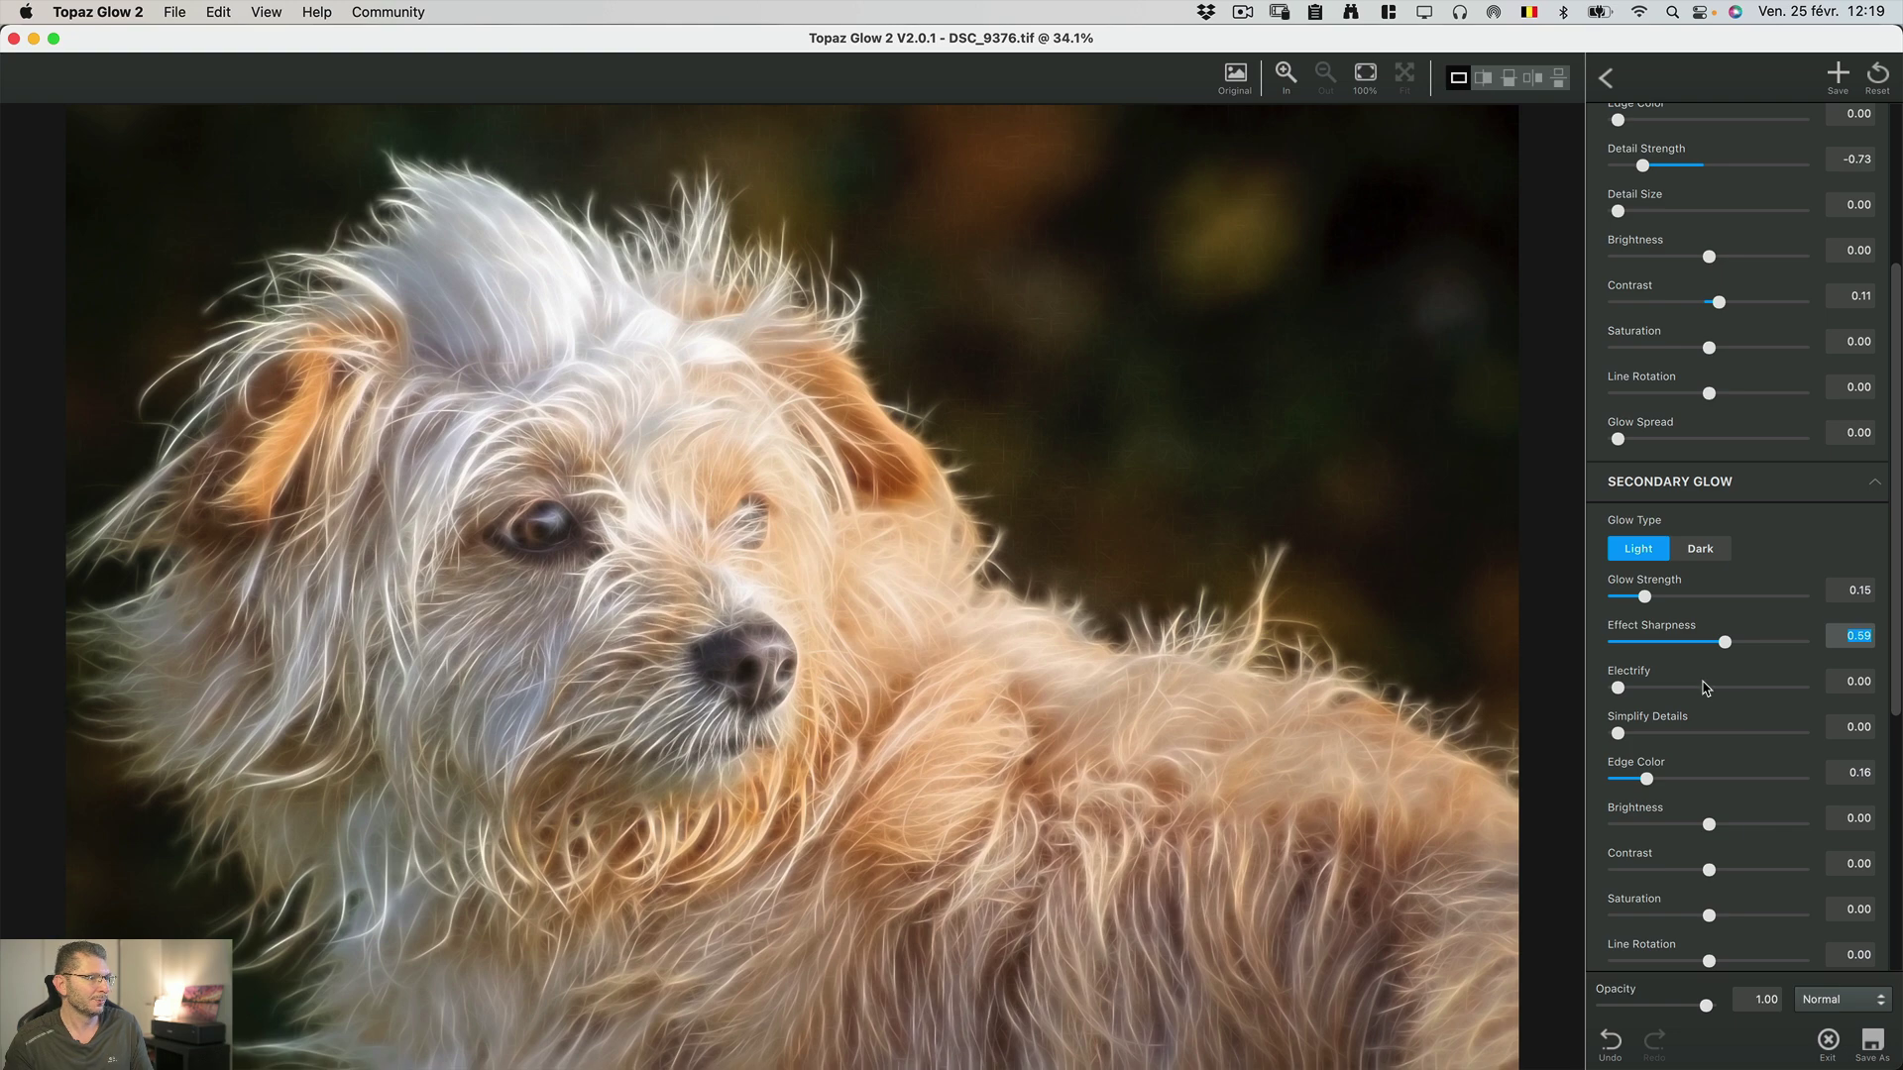
- Expand the masking settings to activate the spot mask on the dog photo and display its controls
scroll(1708, 693, down, 5)
scroll(1706, 687, down, 3)
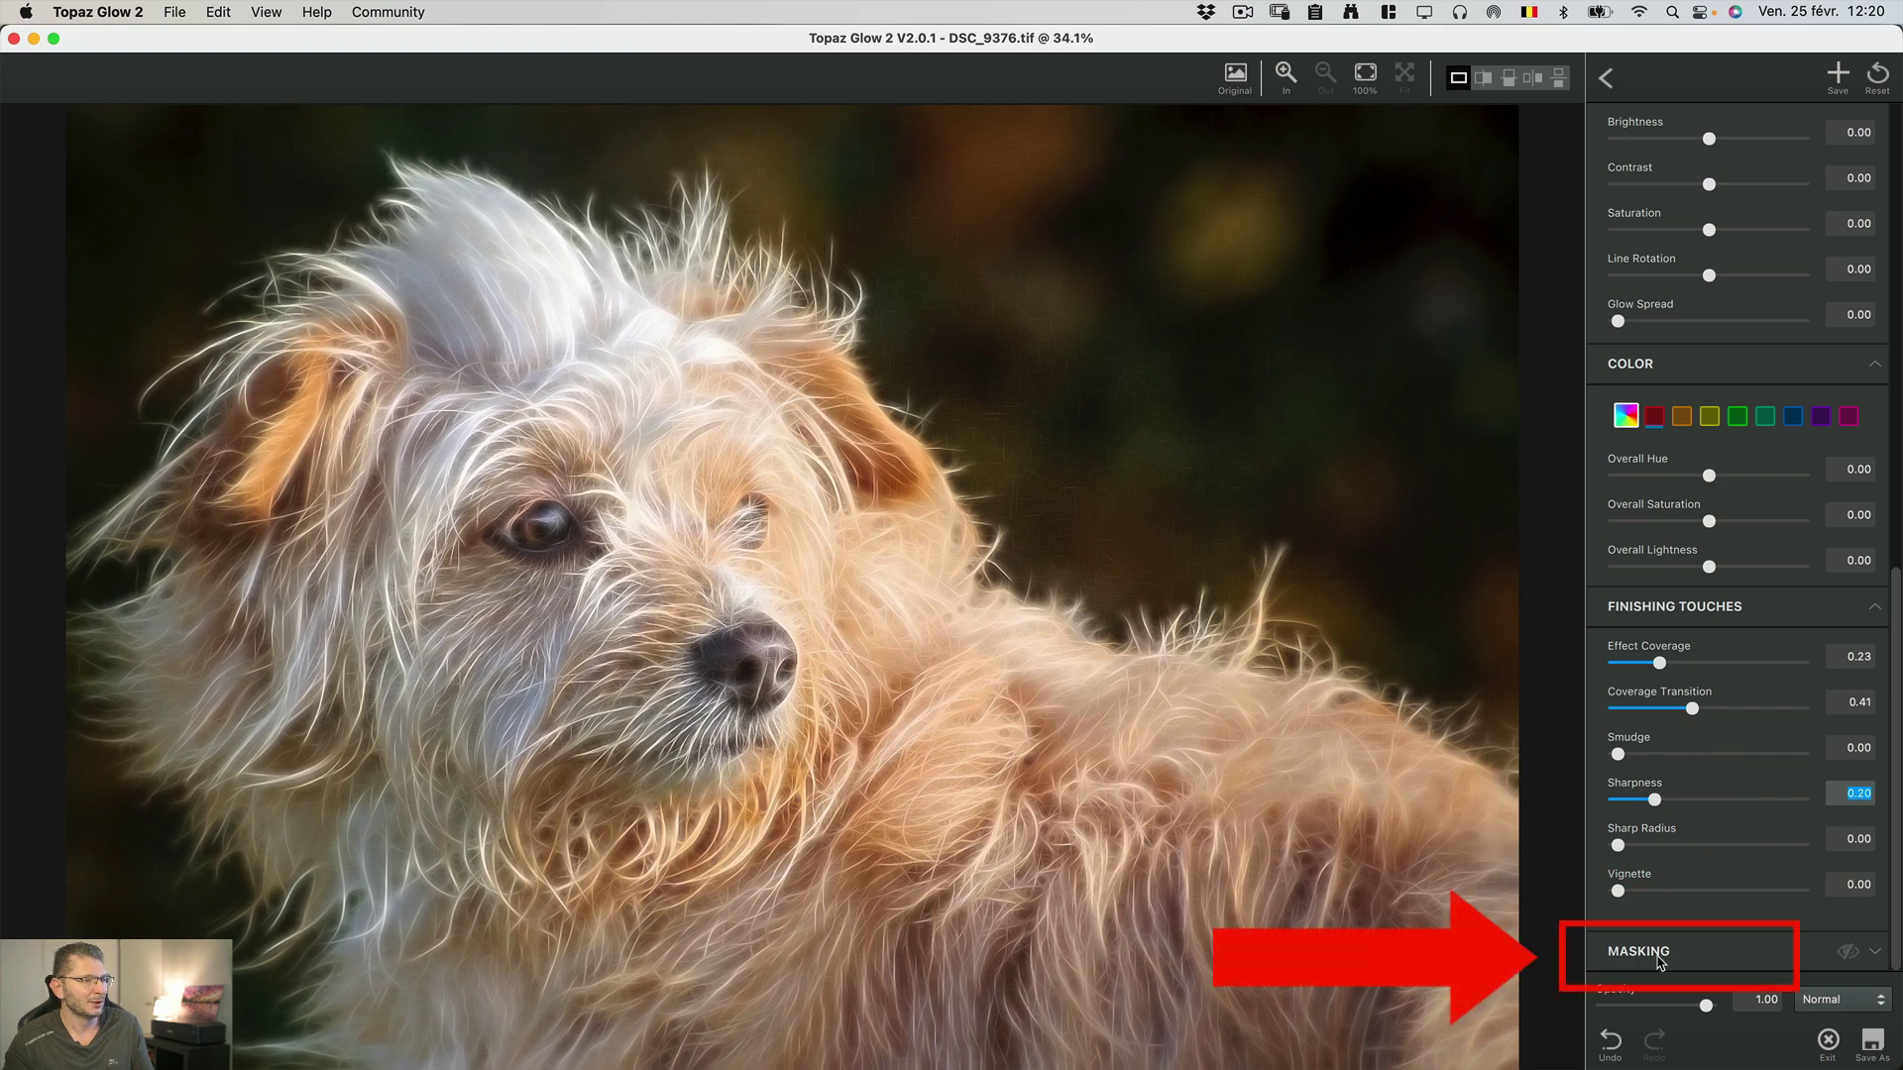
click(1658, 953)
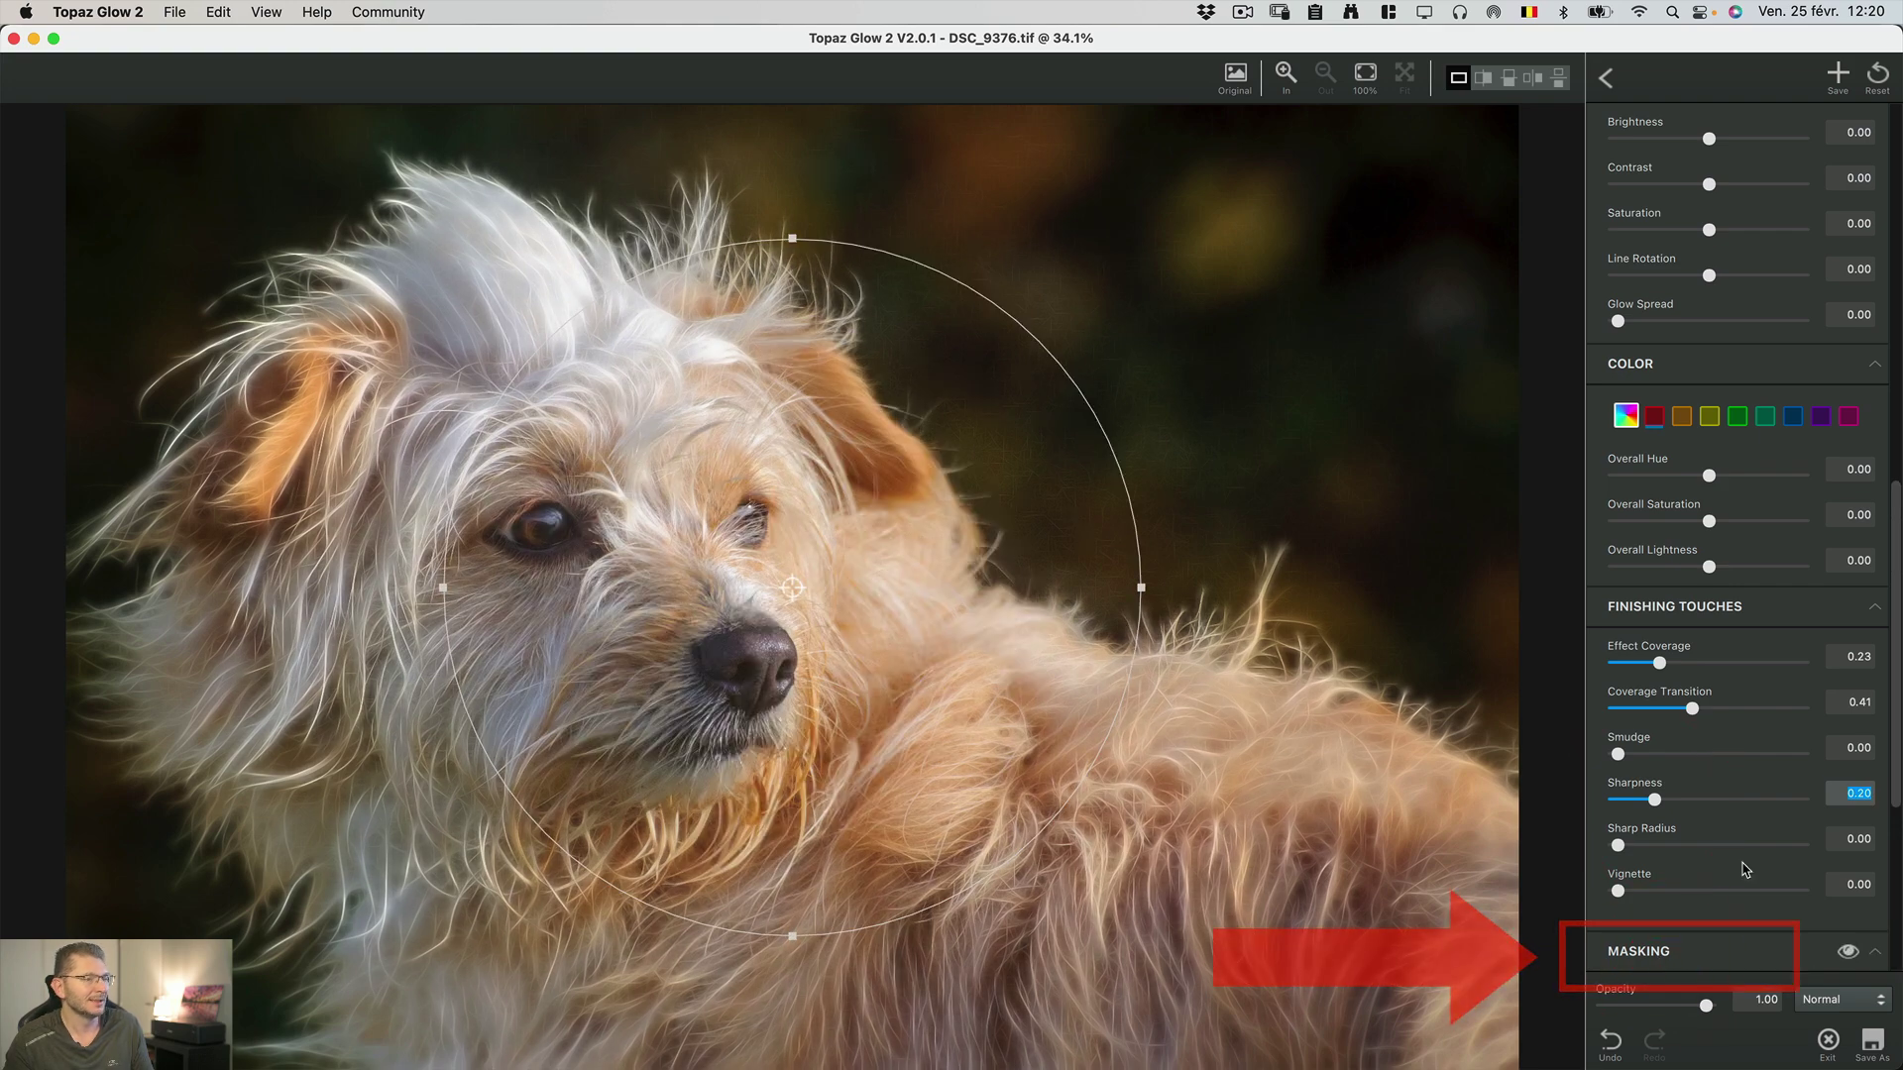
scroll(1707, 823, down, 5)
scroll(1707, 824, down, 3)
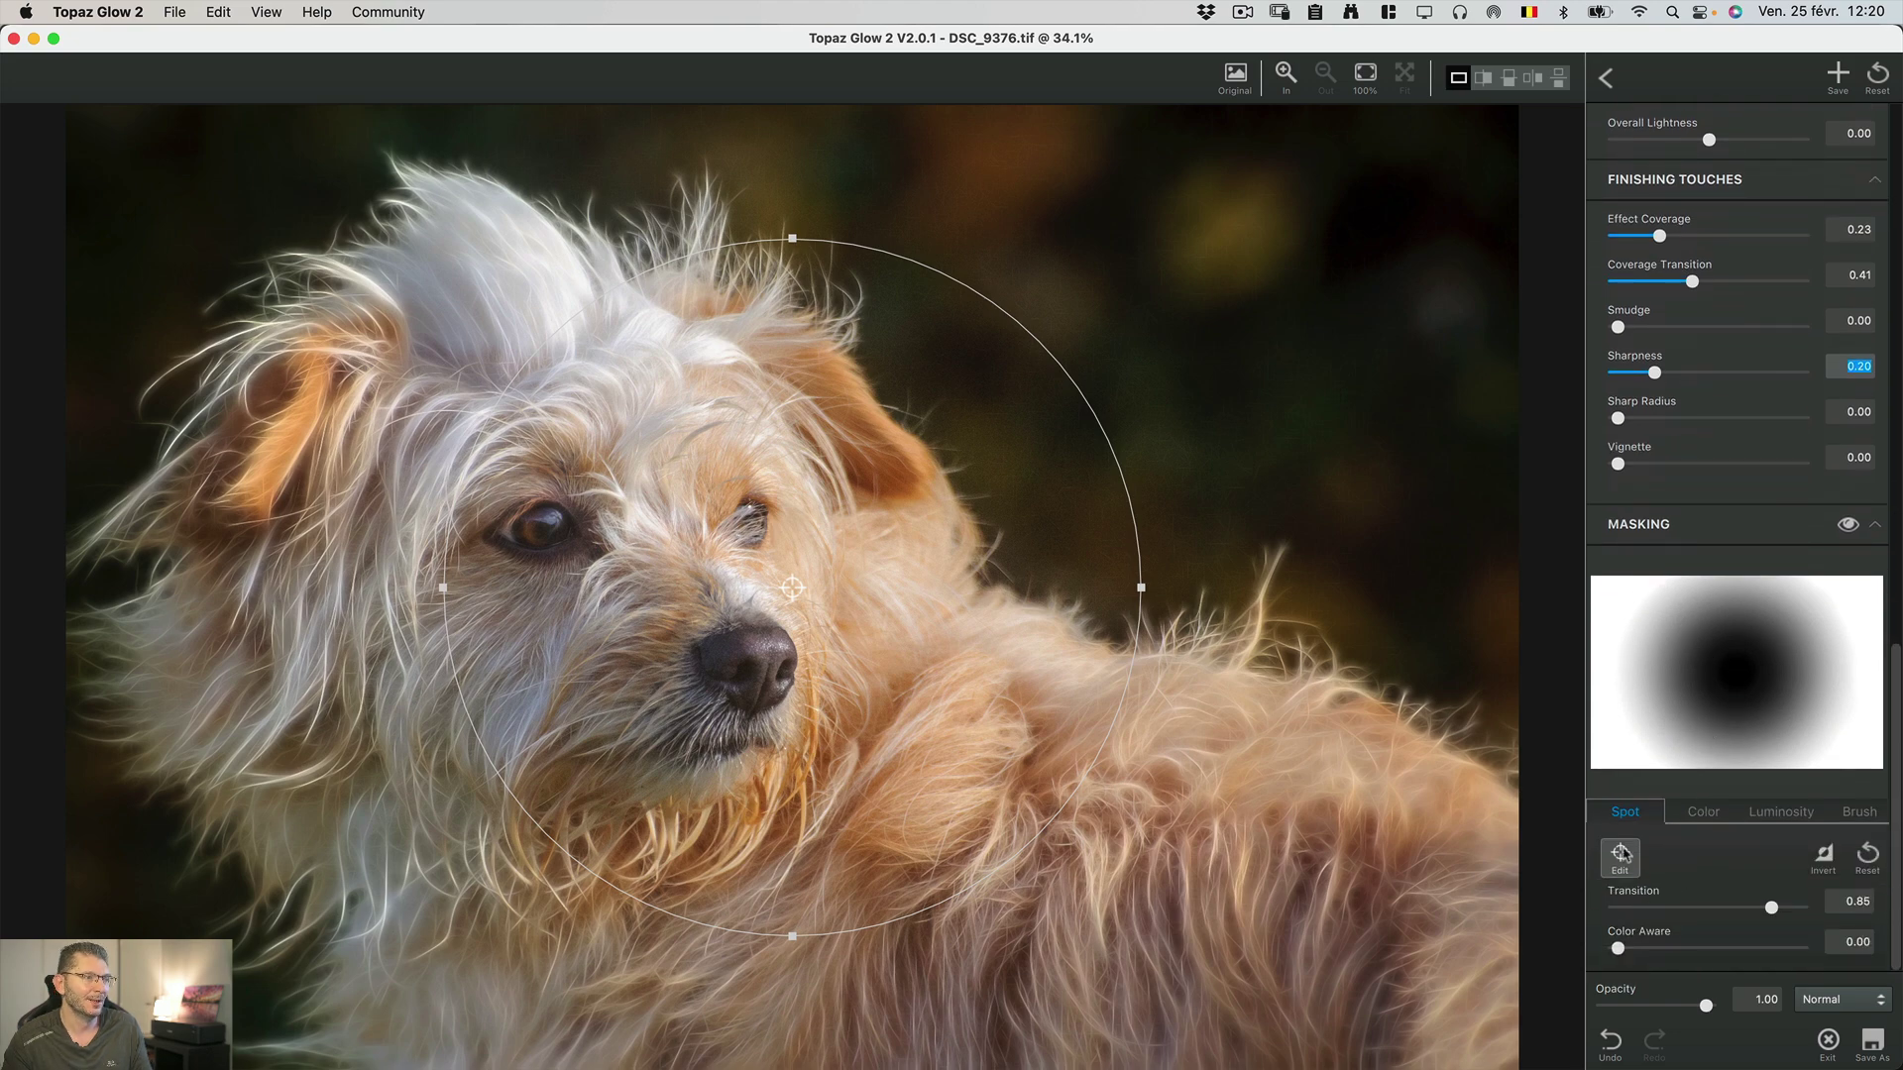
- Reposition the spot mask from the centre to the dog's nearer, fully visible eye and shrink it to a small ellipse around that eye
drag(792, 590, 1297, 804)
click(1297, 805)
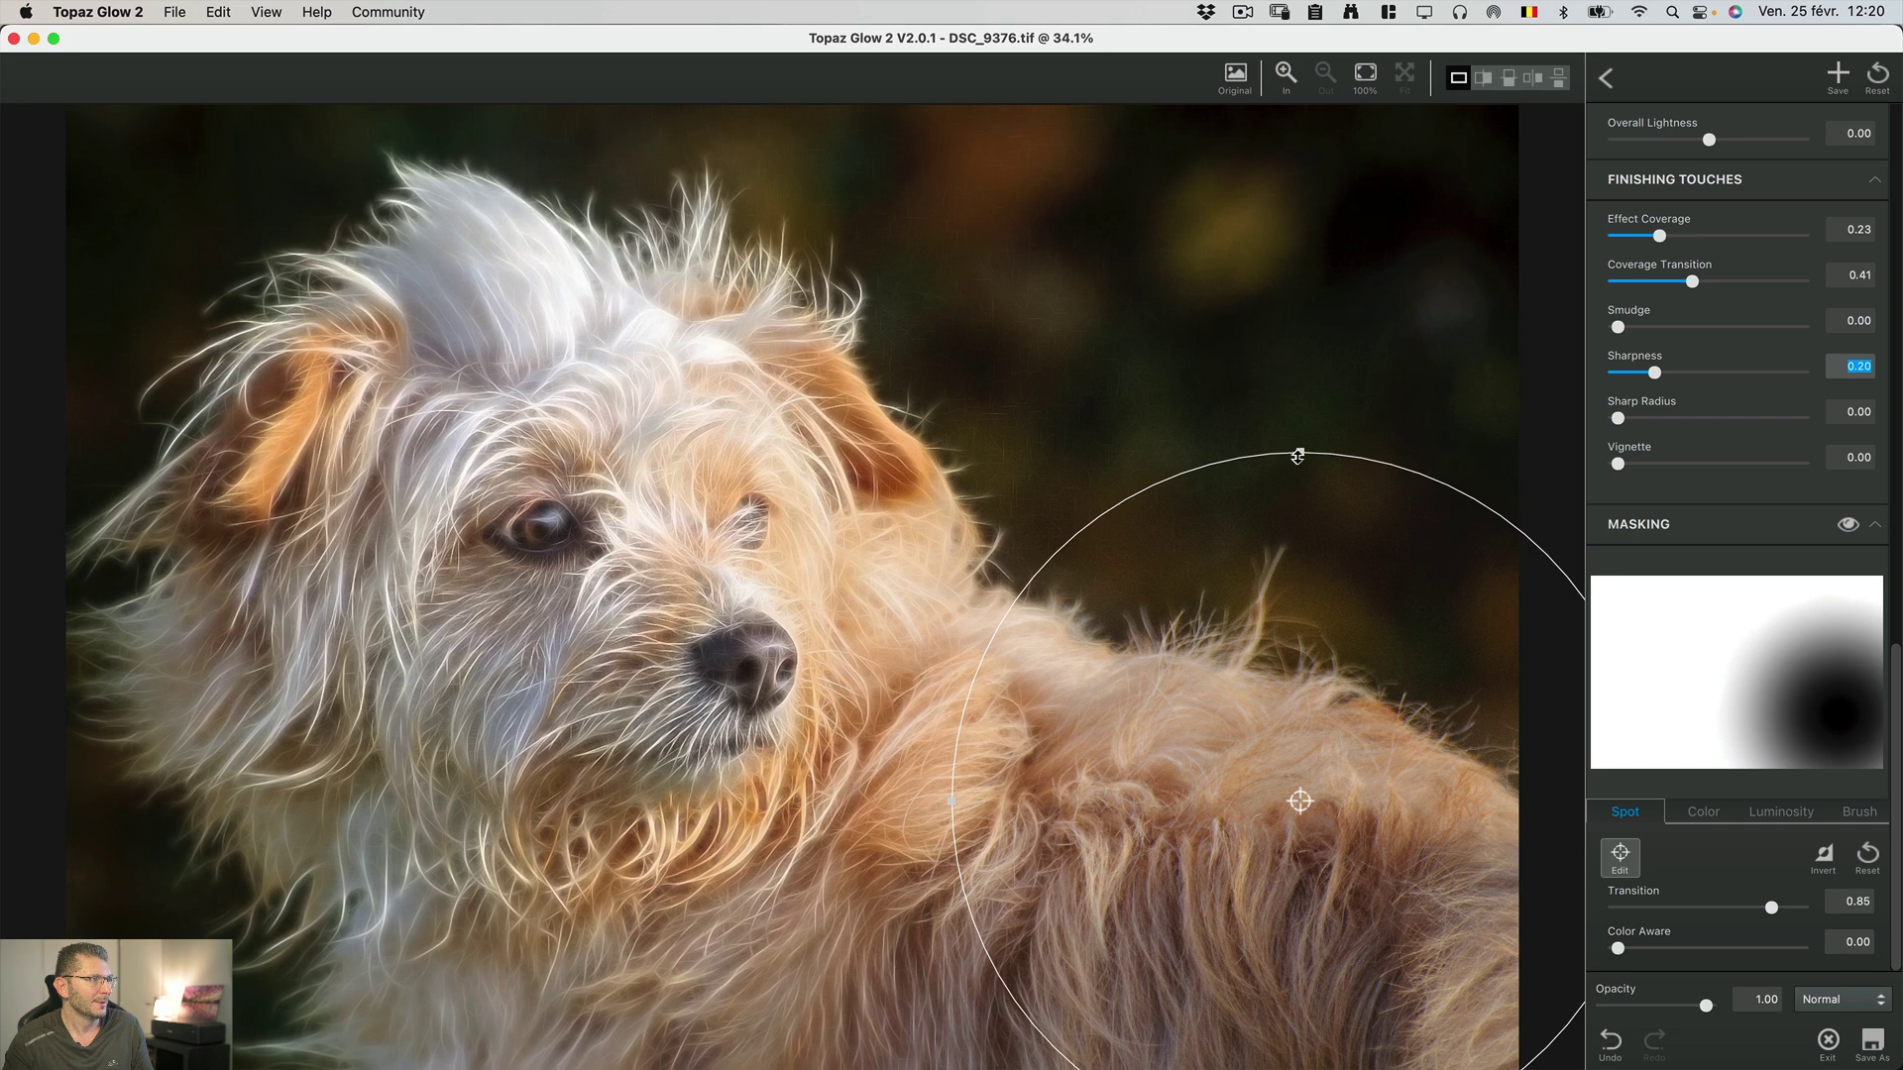
drag(1295, 456, 1300, 618)
drag(1300, 800, 540, 535)
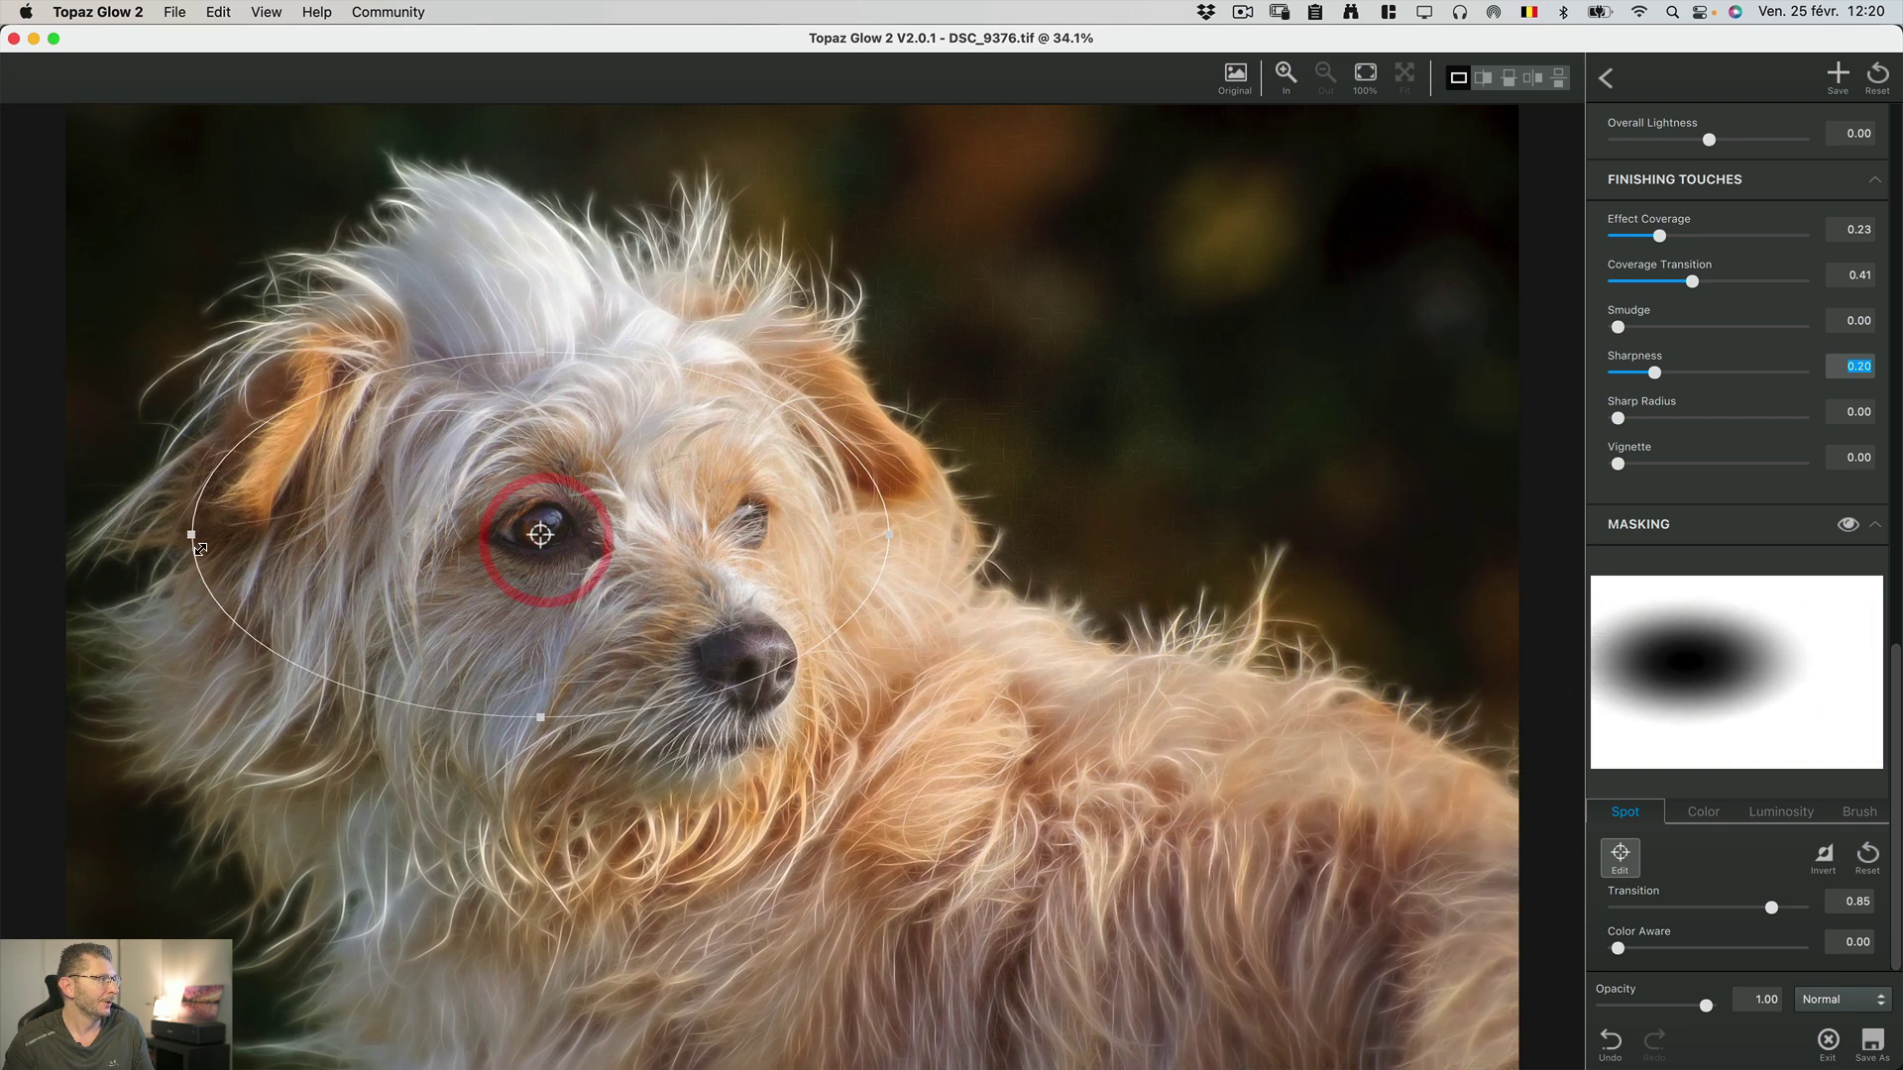
drag(193, 536, 520, 533)
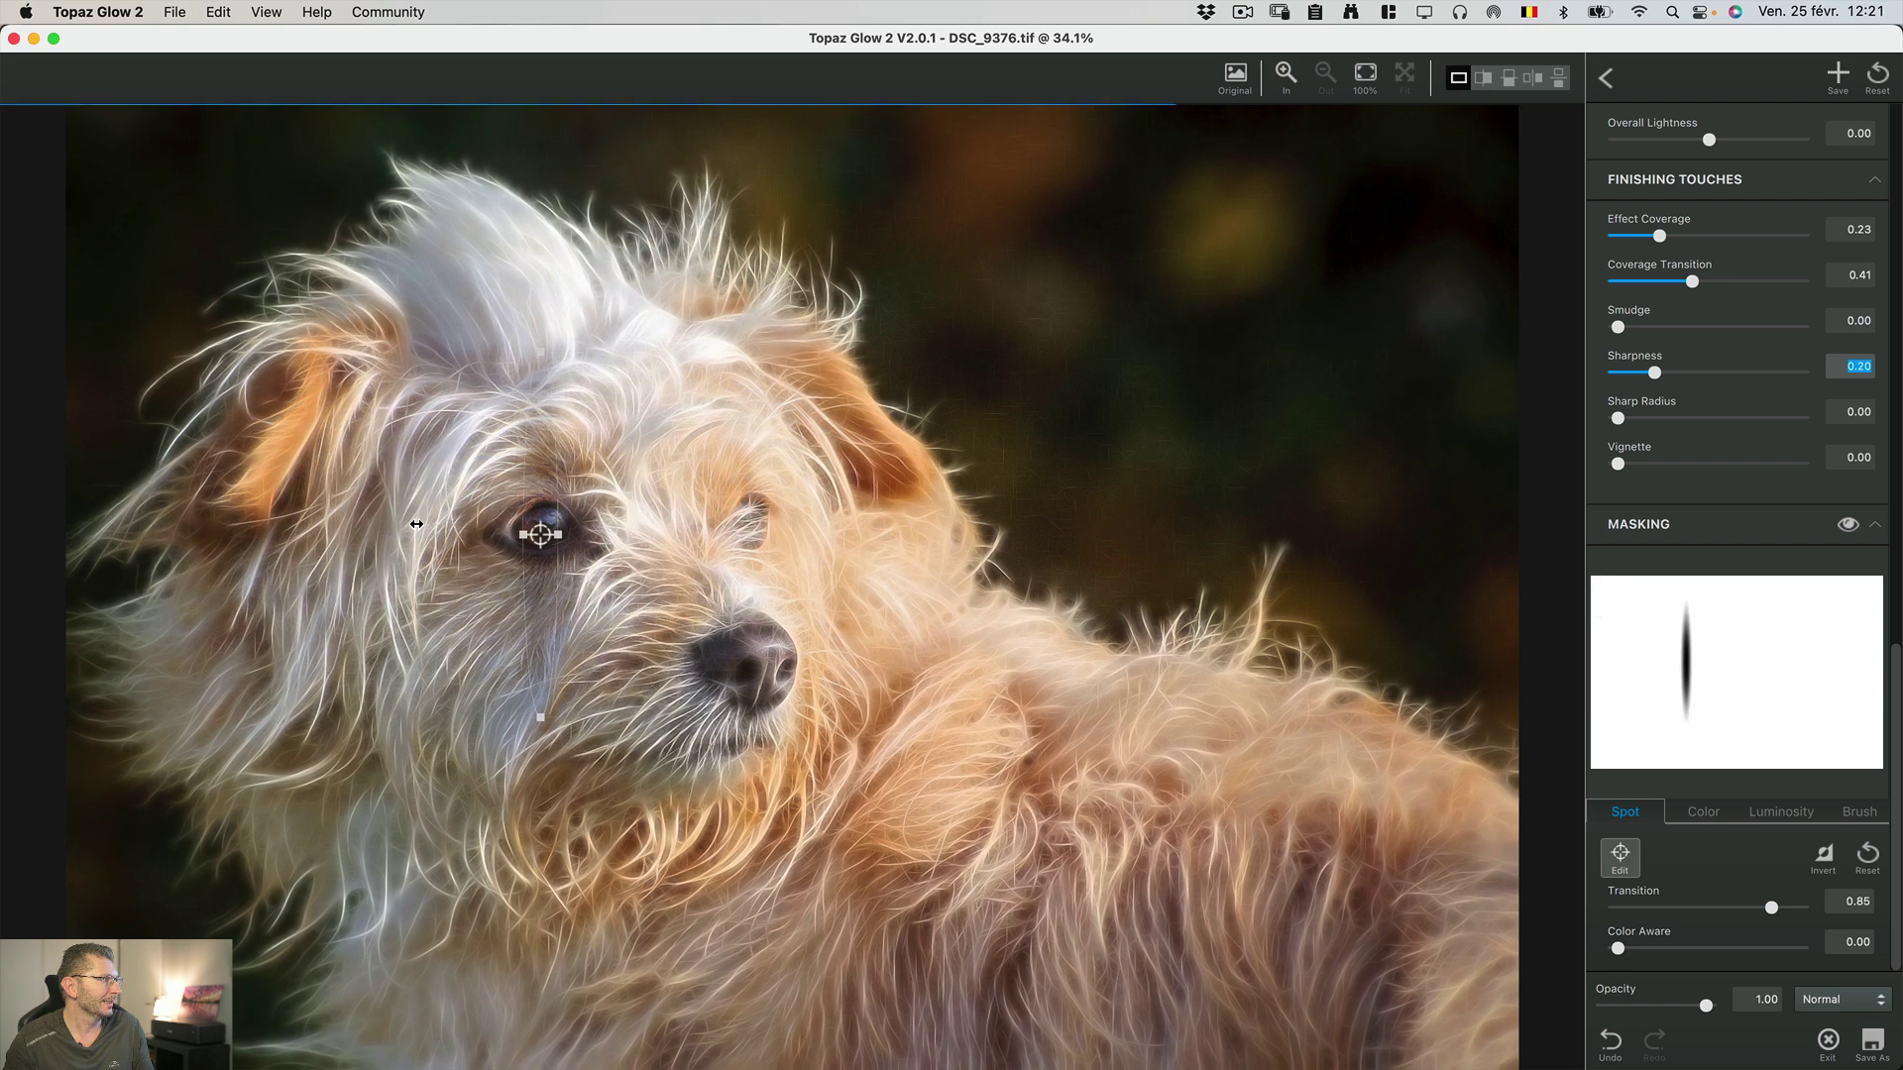
click(415, 522)
drag(540, 354, 543, 525)
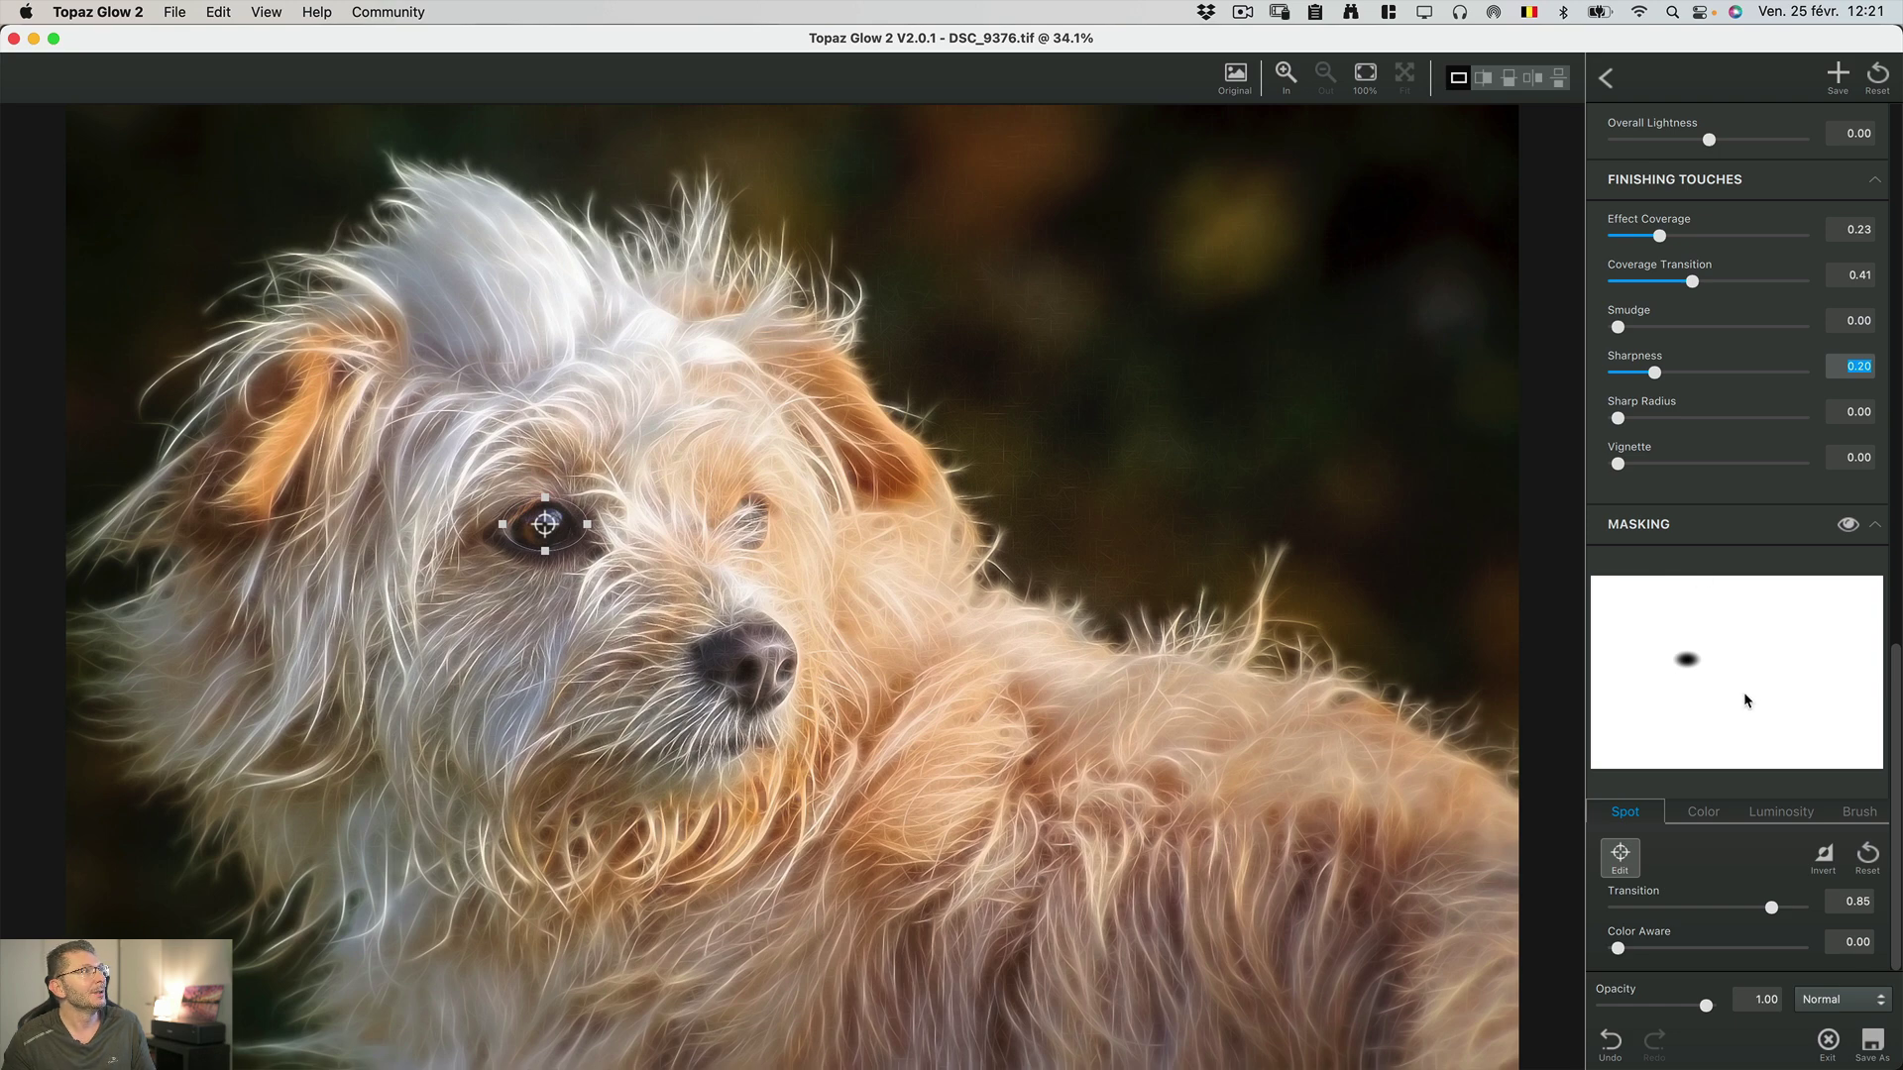
scroll(1719, 822, up, 15)
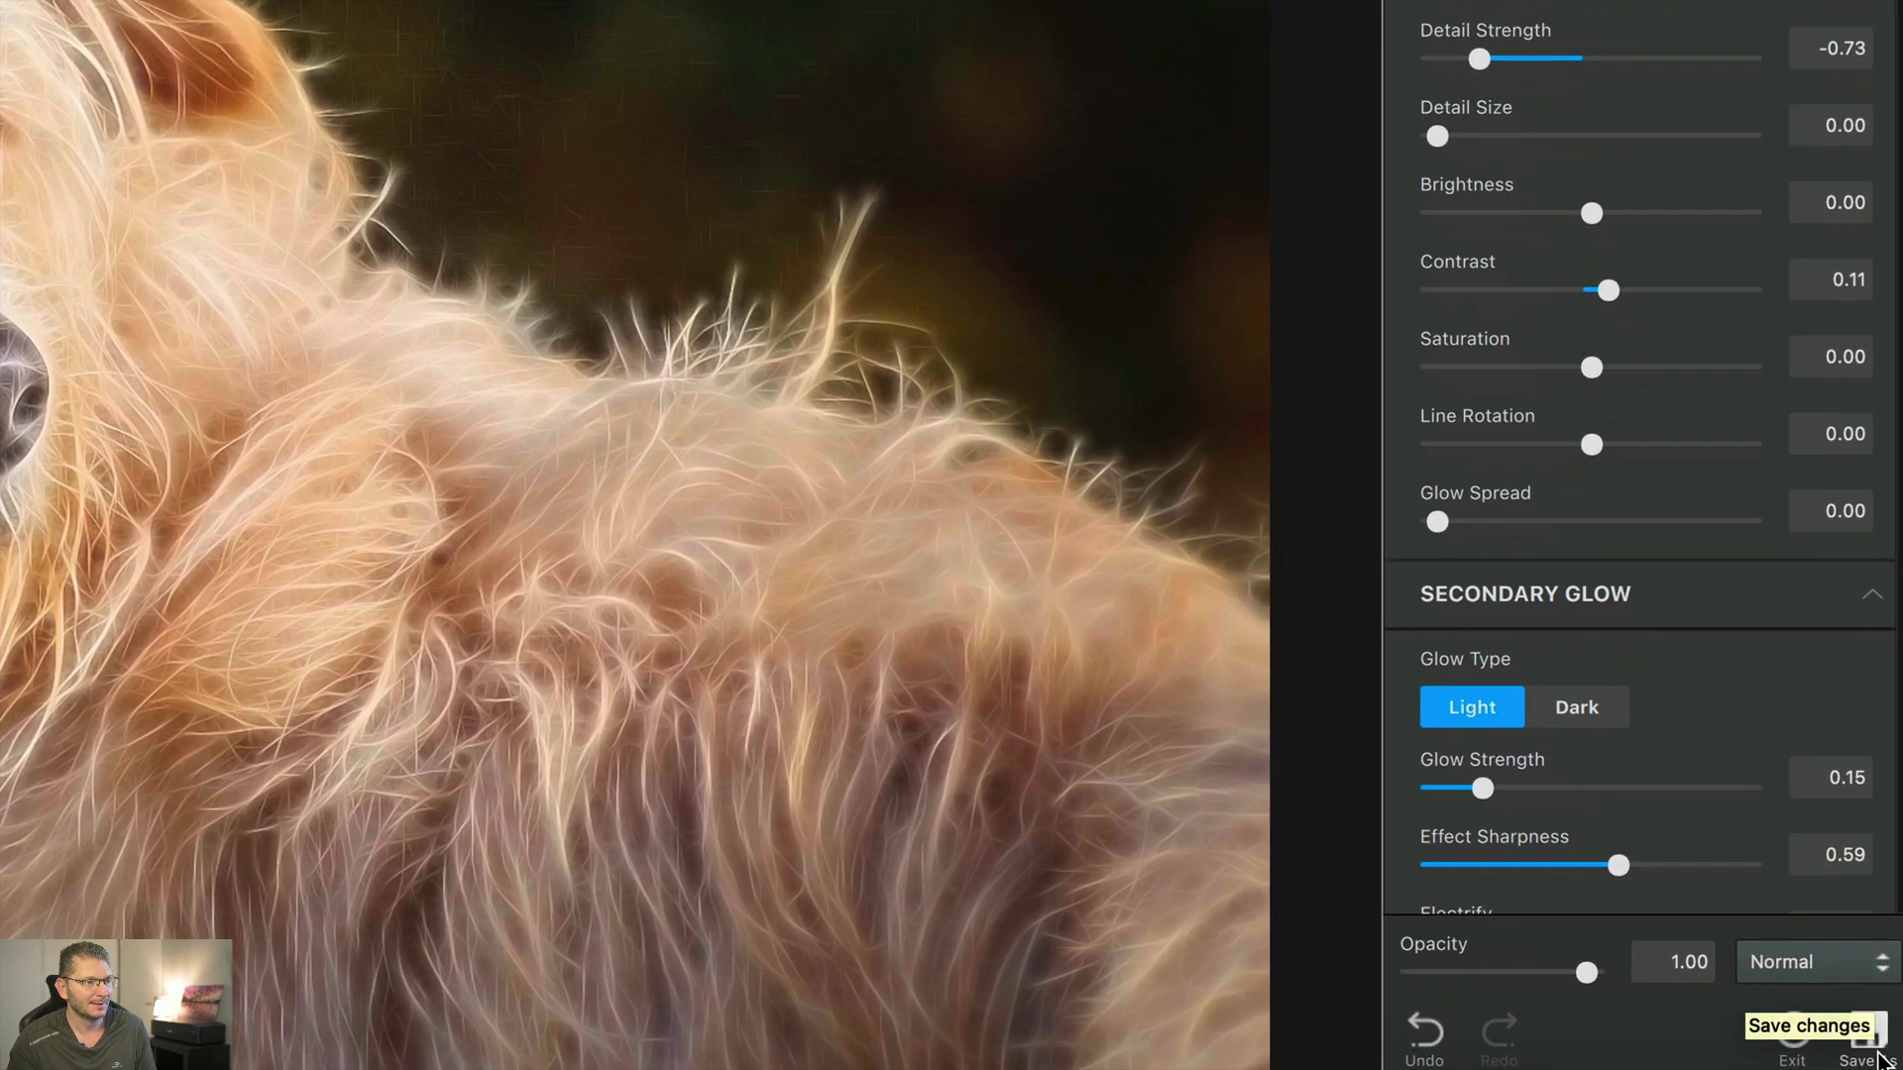
- Save the glow result in the TIFF format as DSC_9376-TopazGlow.tif in the FRACTALIUS TESTS folder
click(1876, 1047)
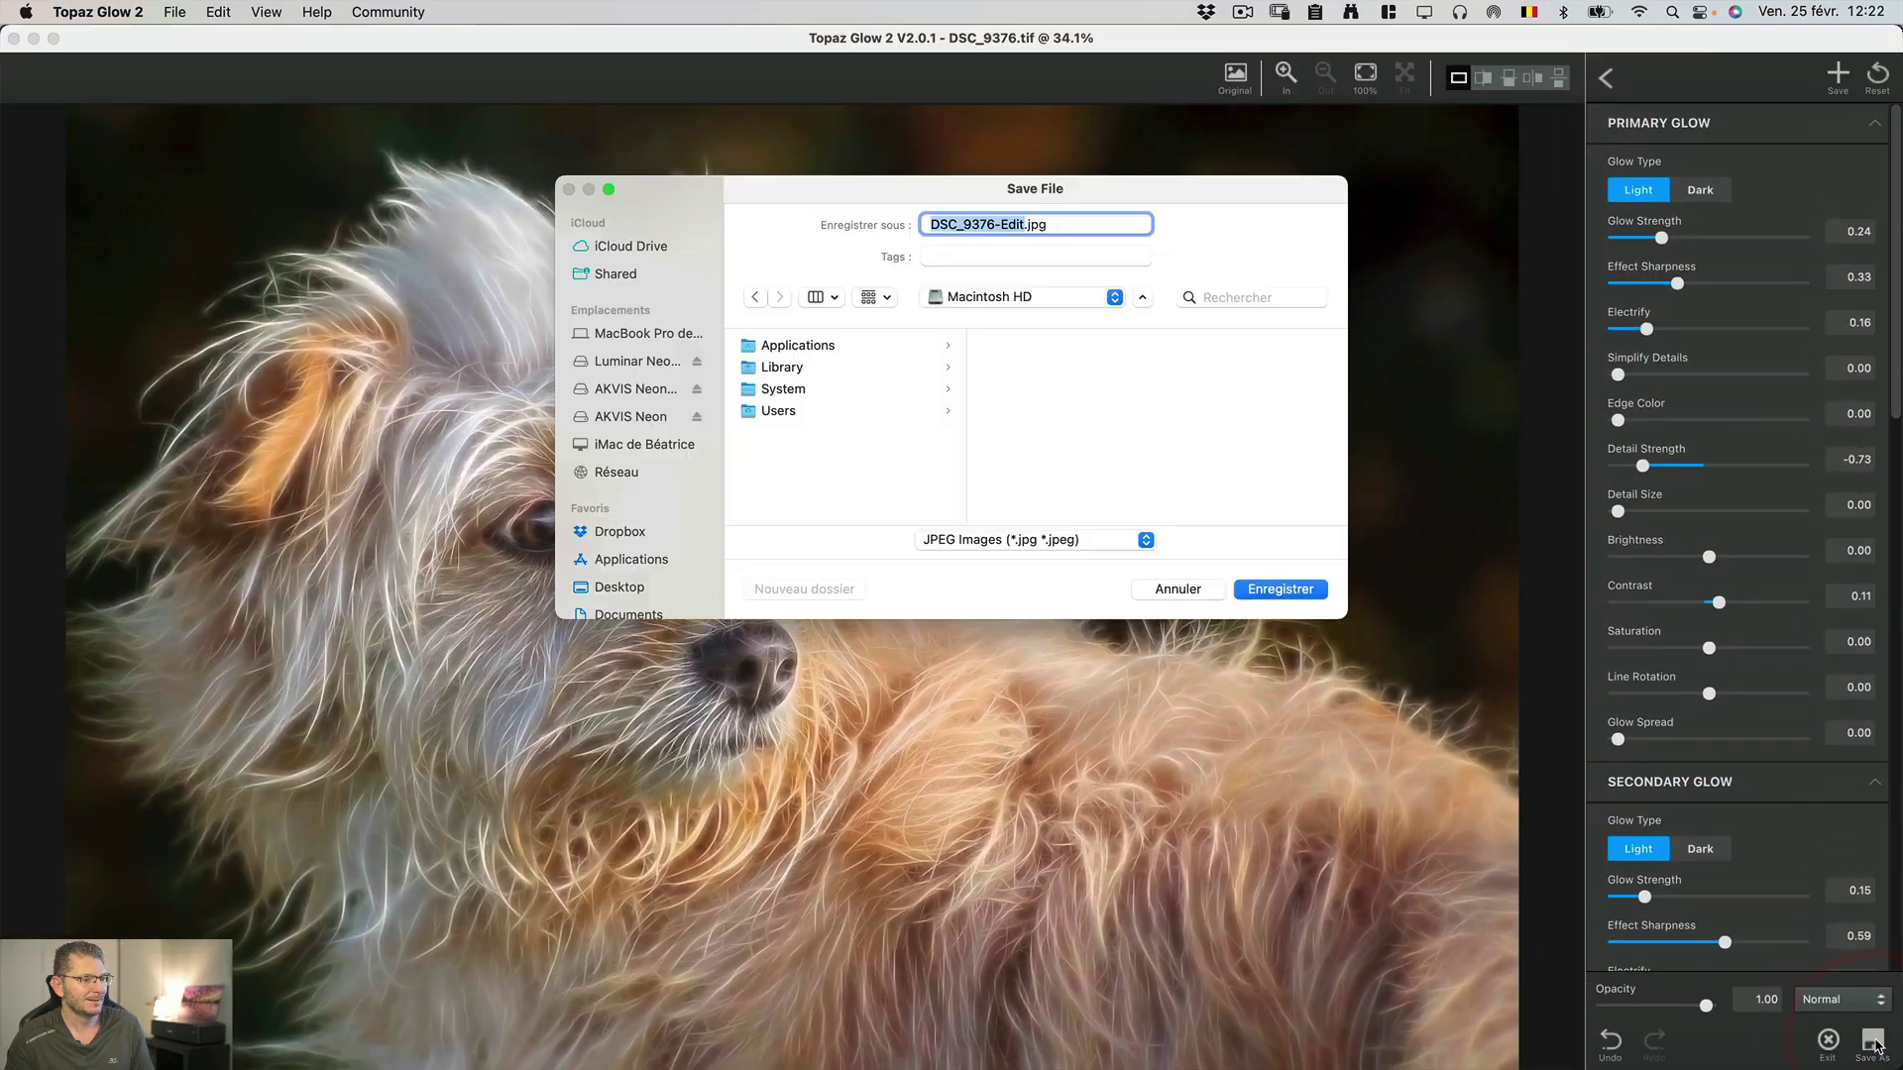
click(1094, 542)
click(1065, 564)
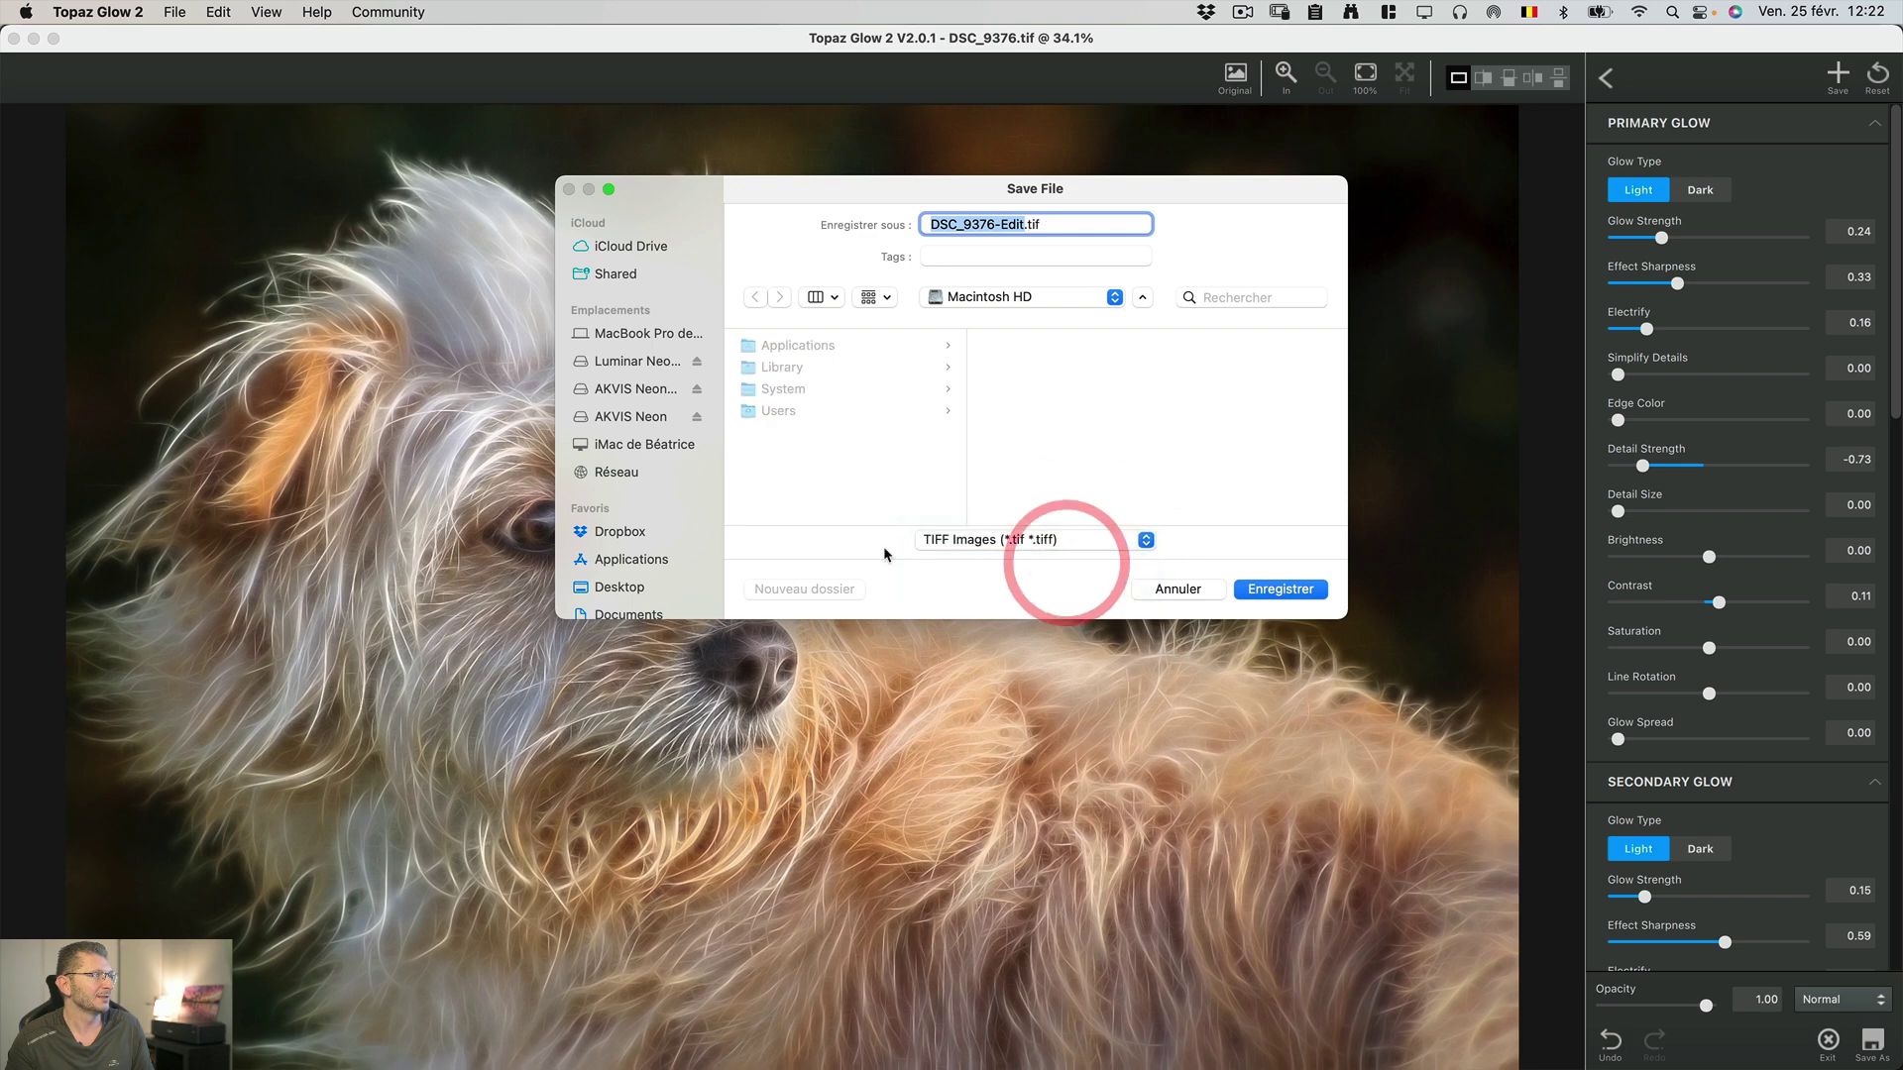
double_click(1009, 224)
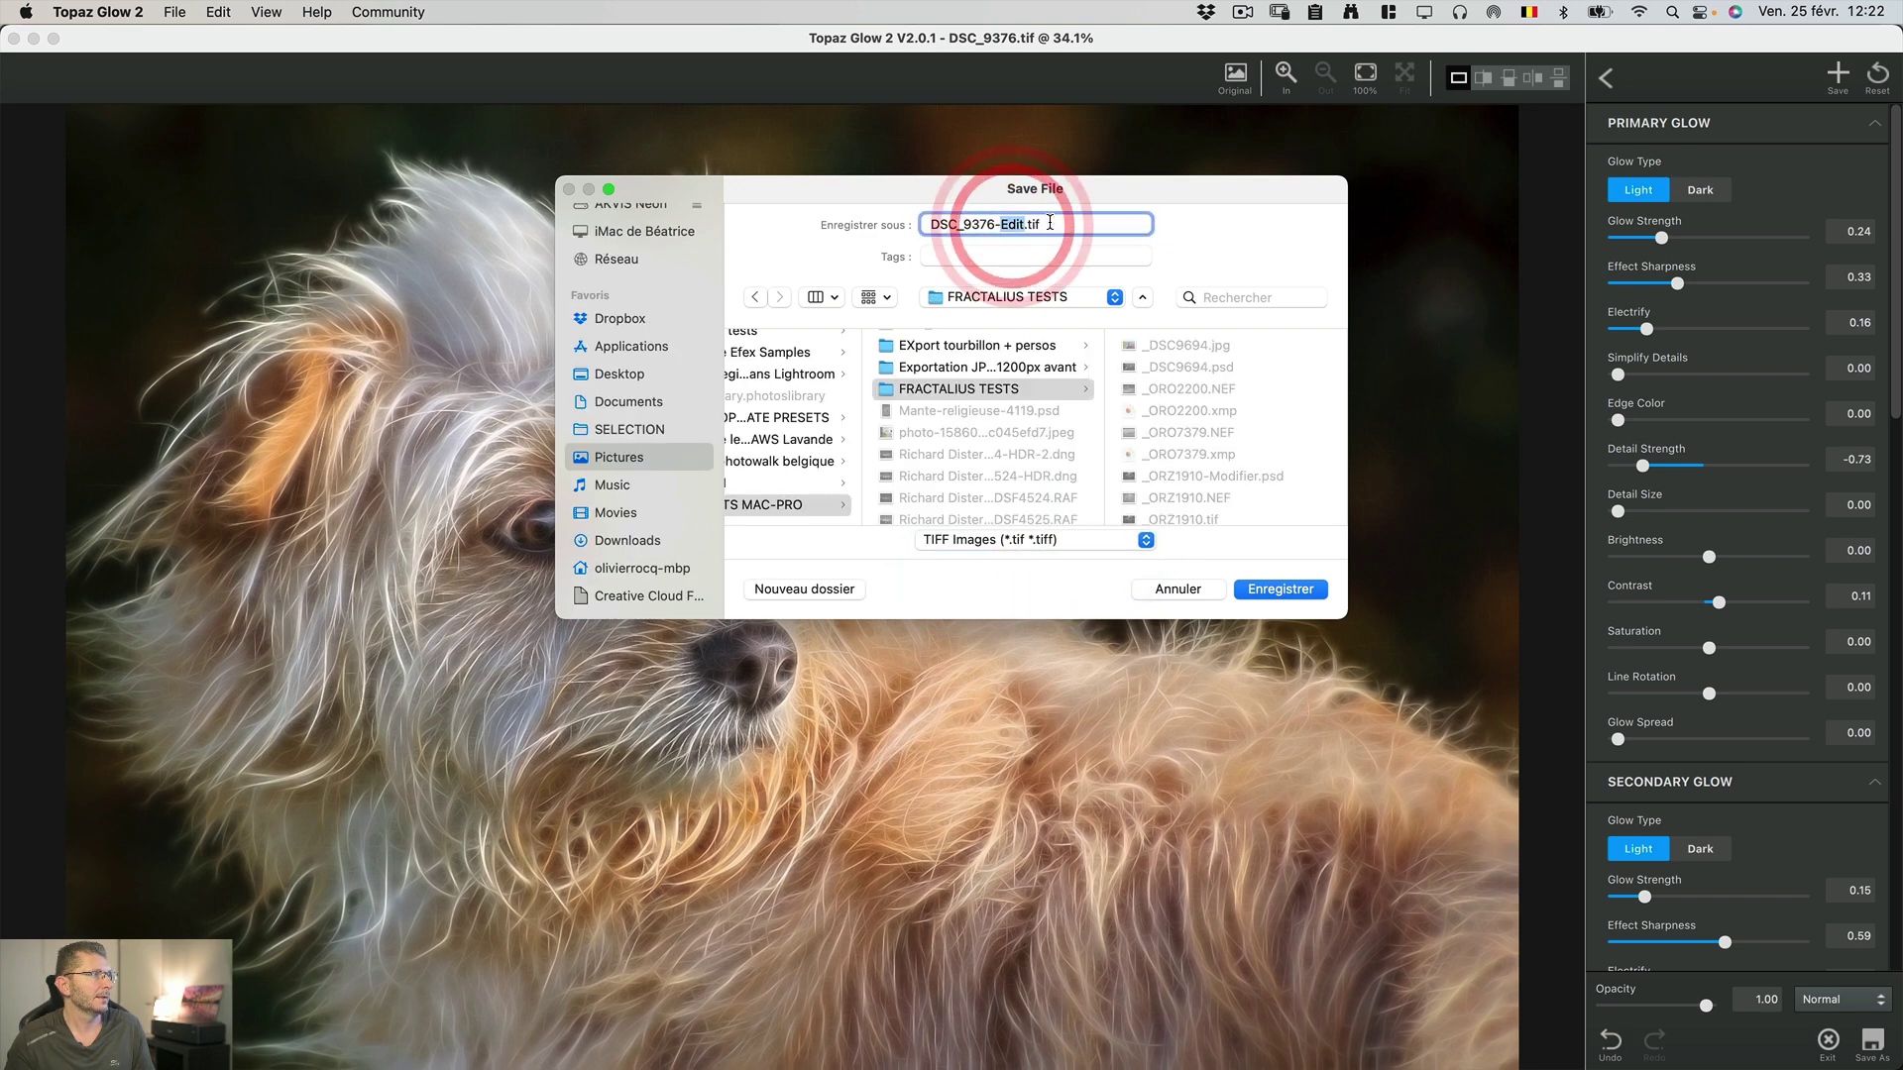
text(1opa)
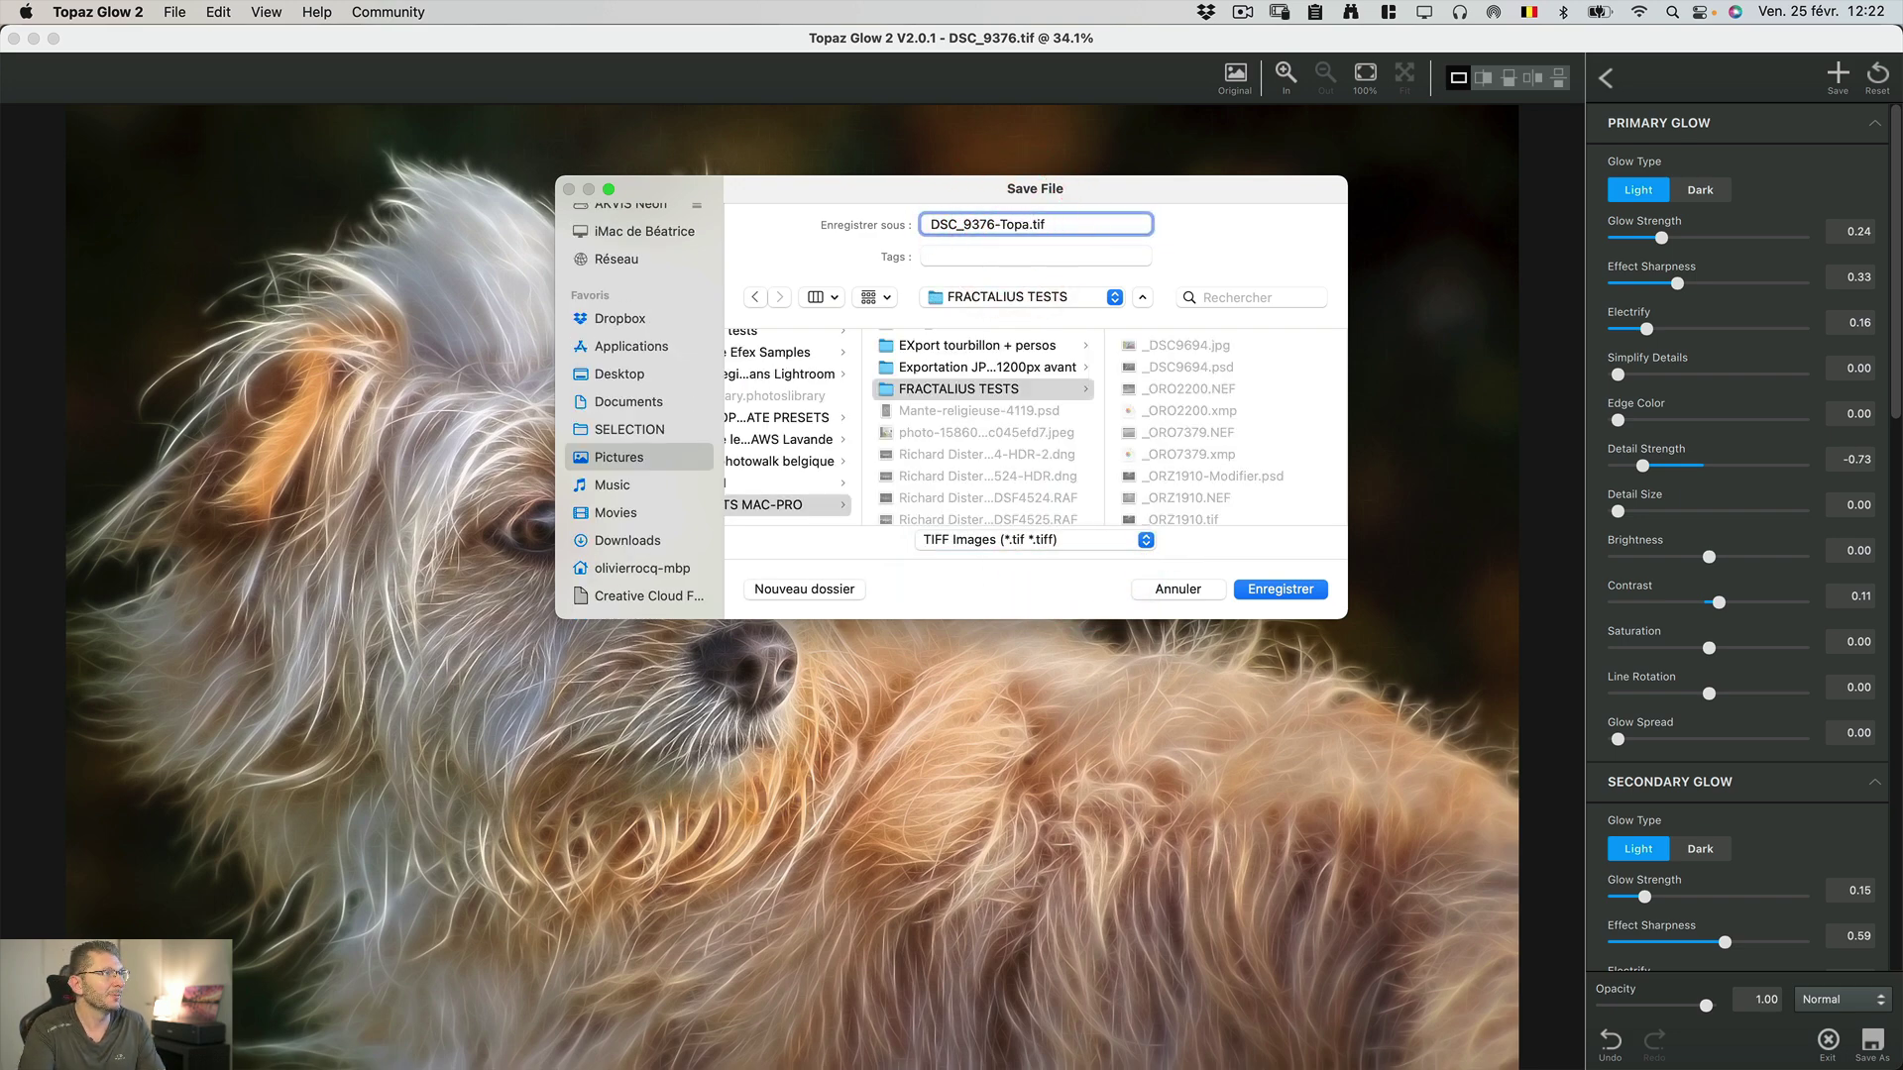
text(zGlow)
key(Return)
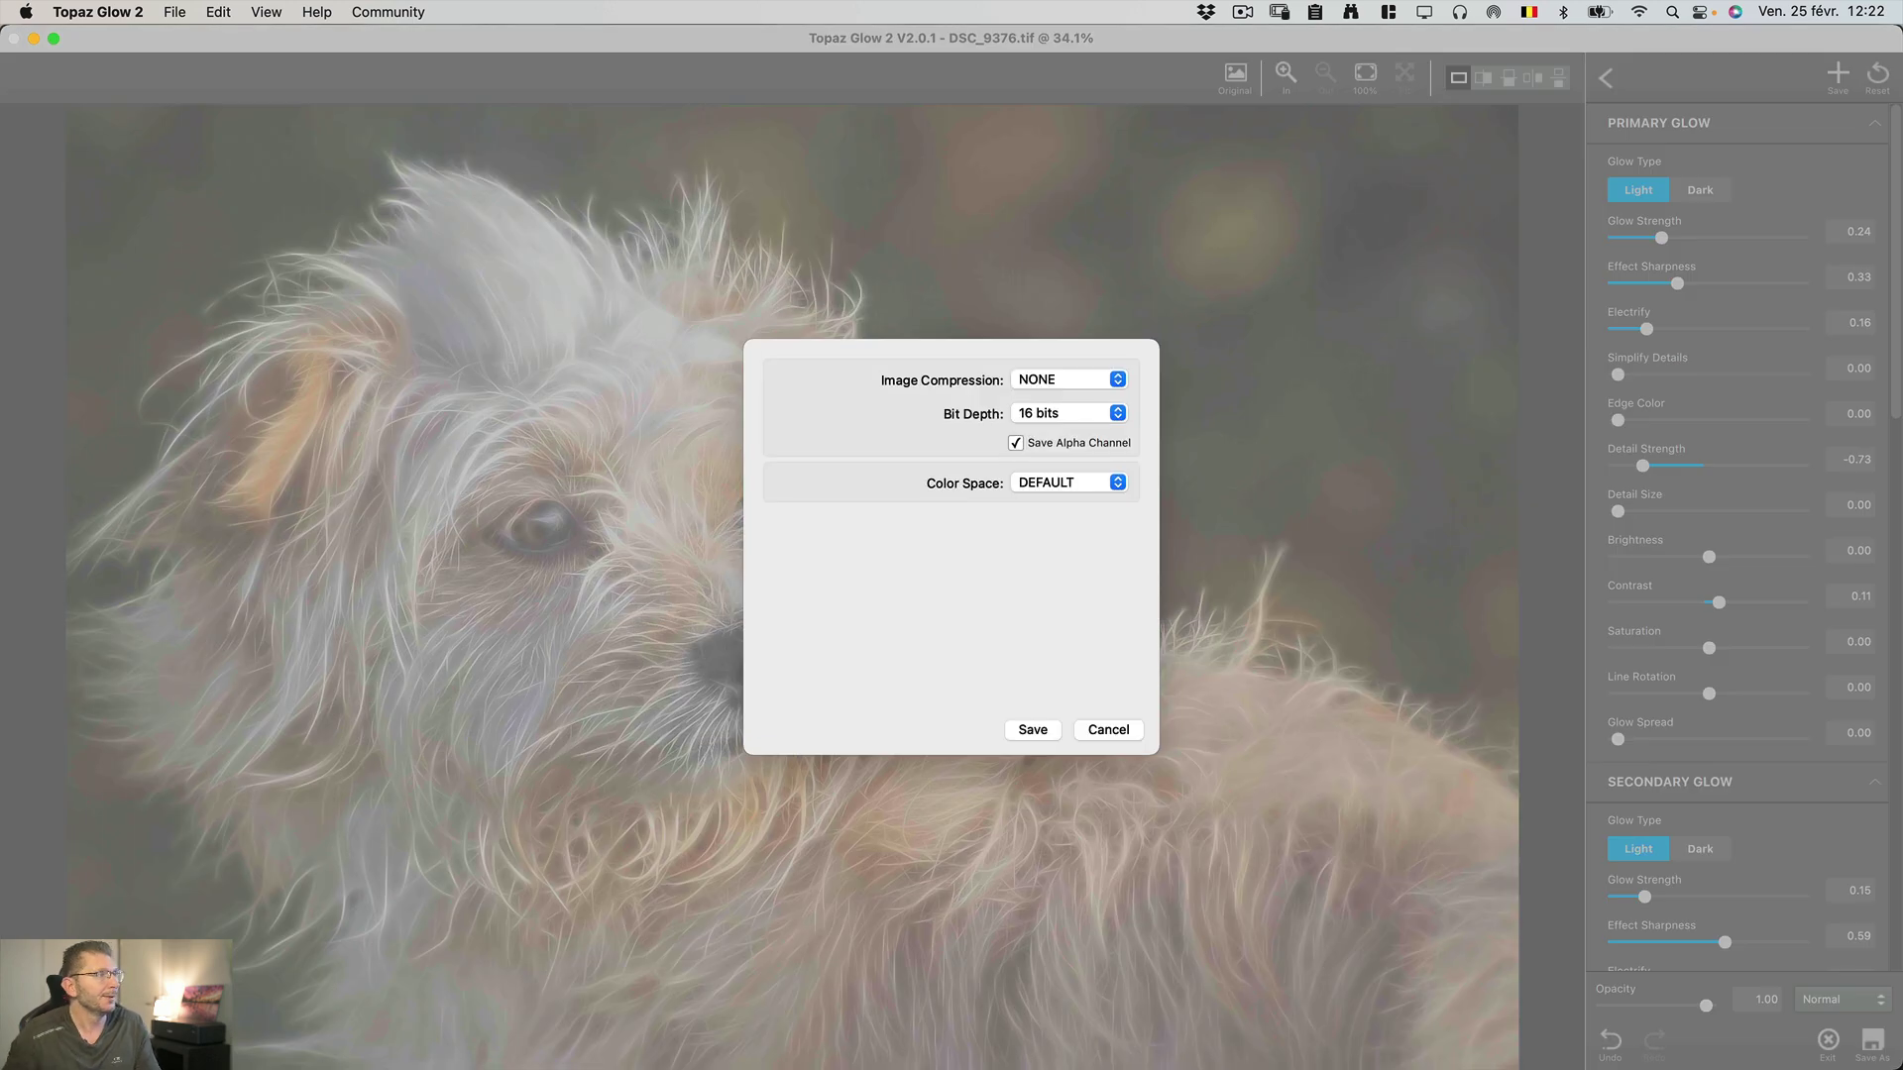
- Set the TIFF's image compression to LZW and its color space to ProPhoto RGB, and complete the save
click(1070, 382)
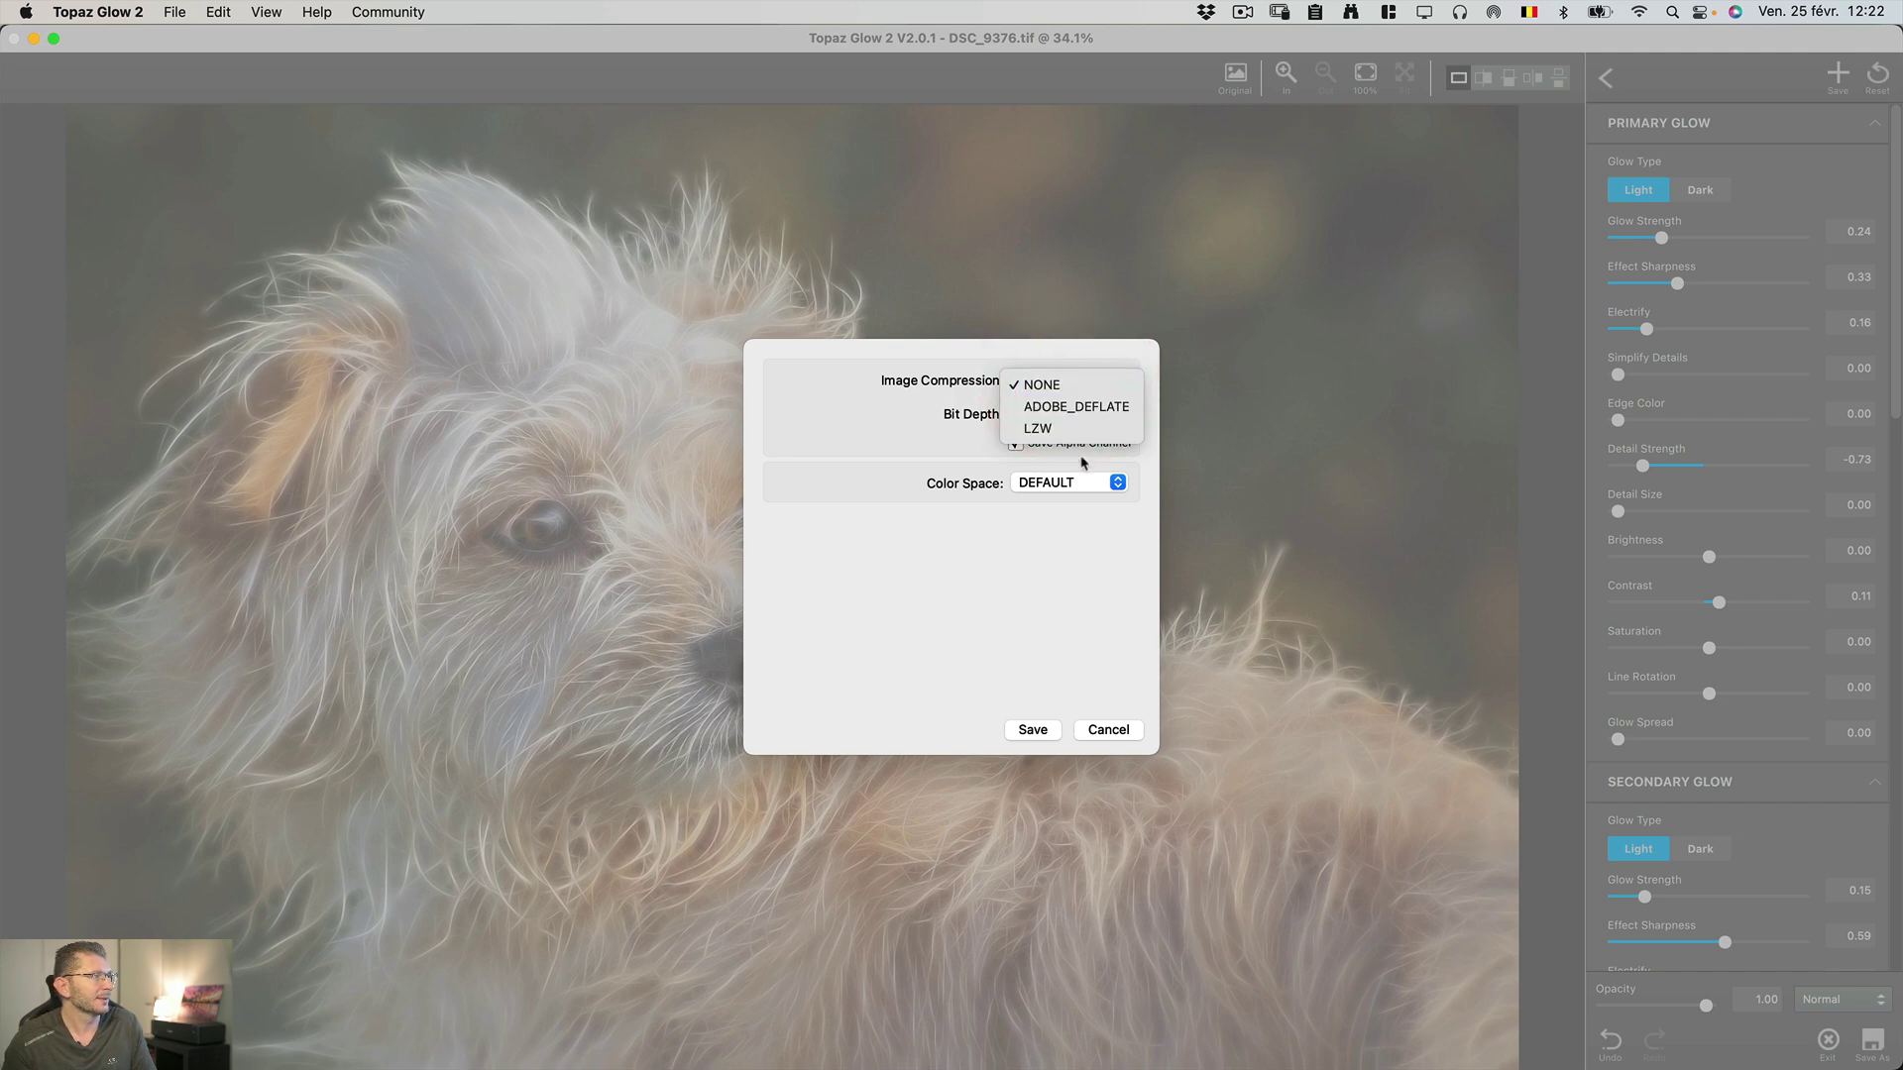
click(1055, 432)
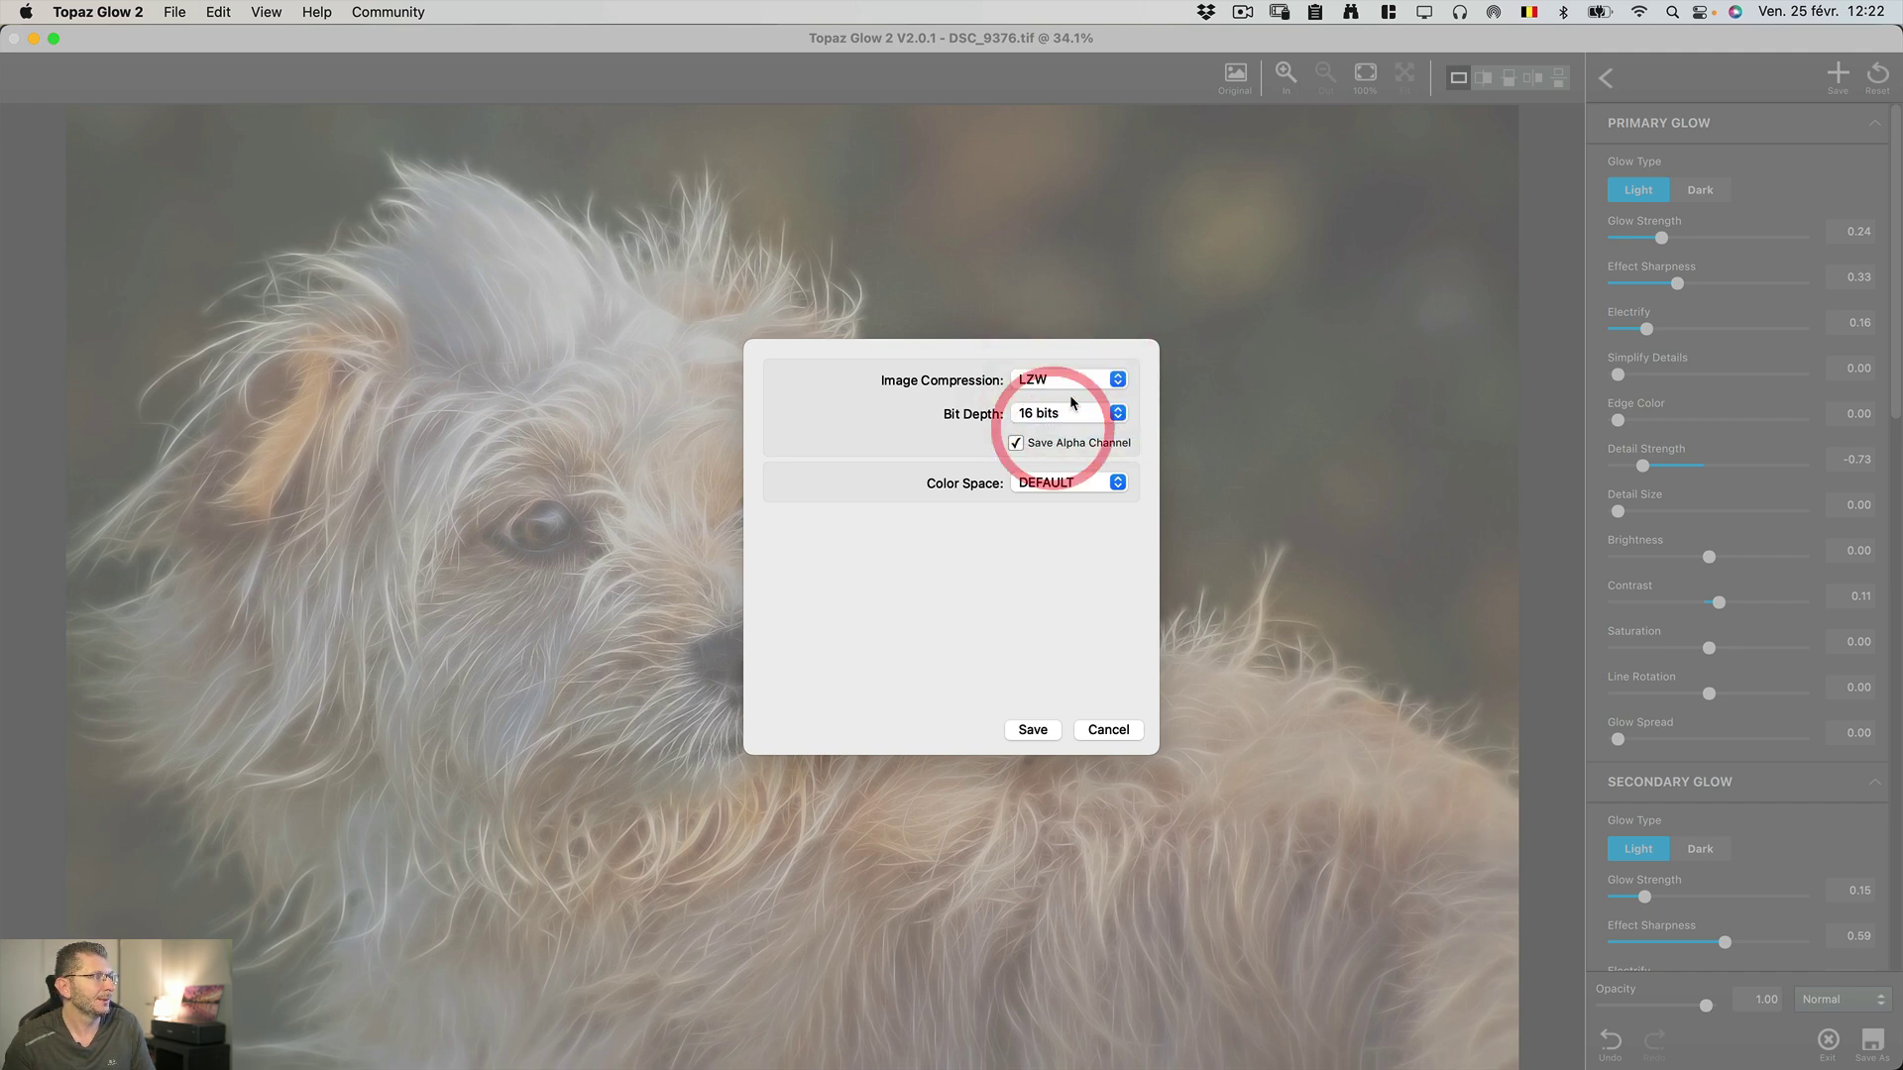
click(1052, 483)
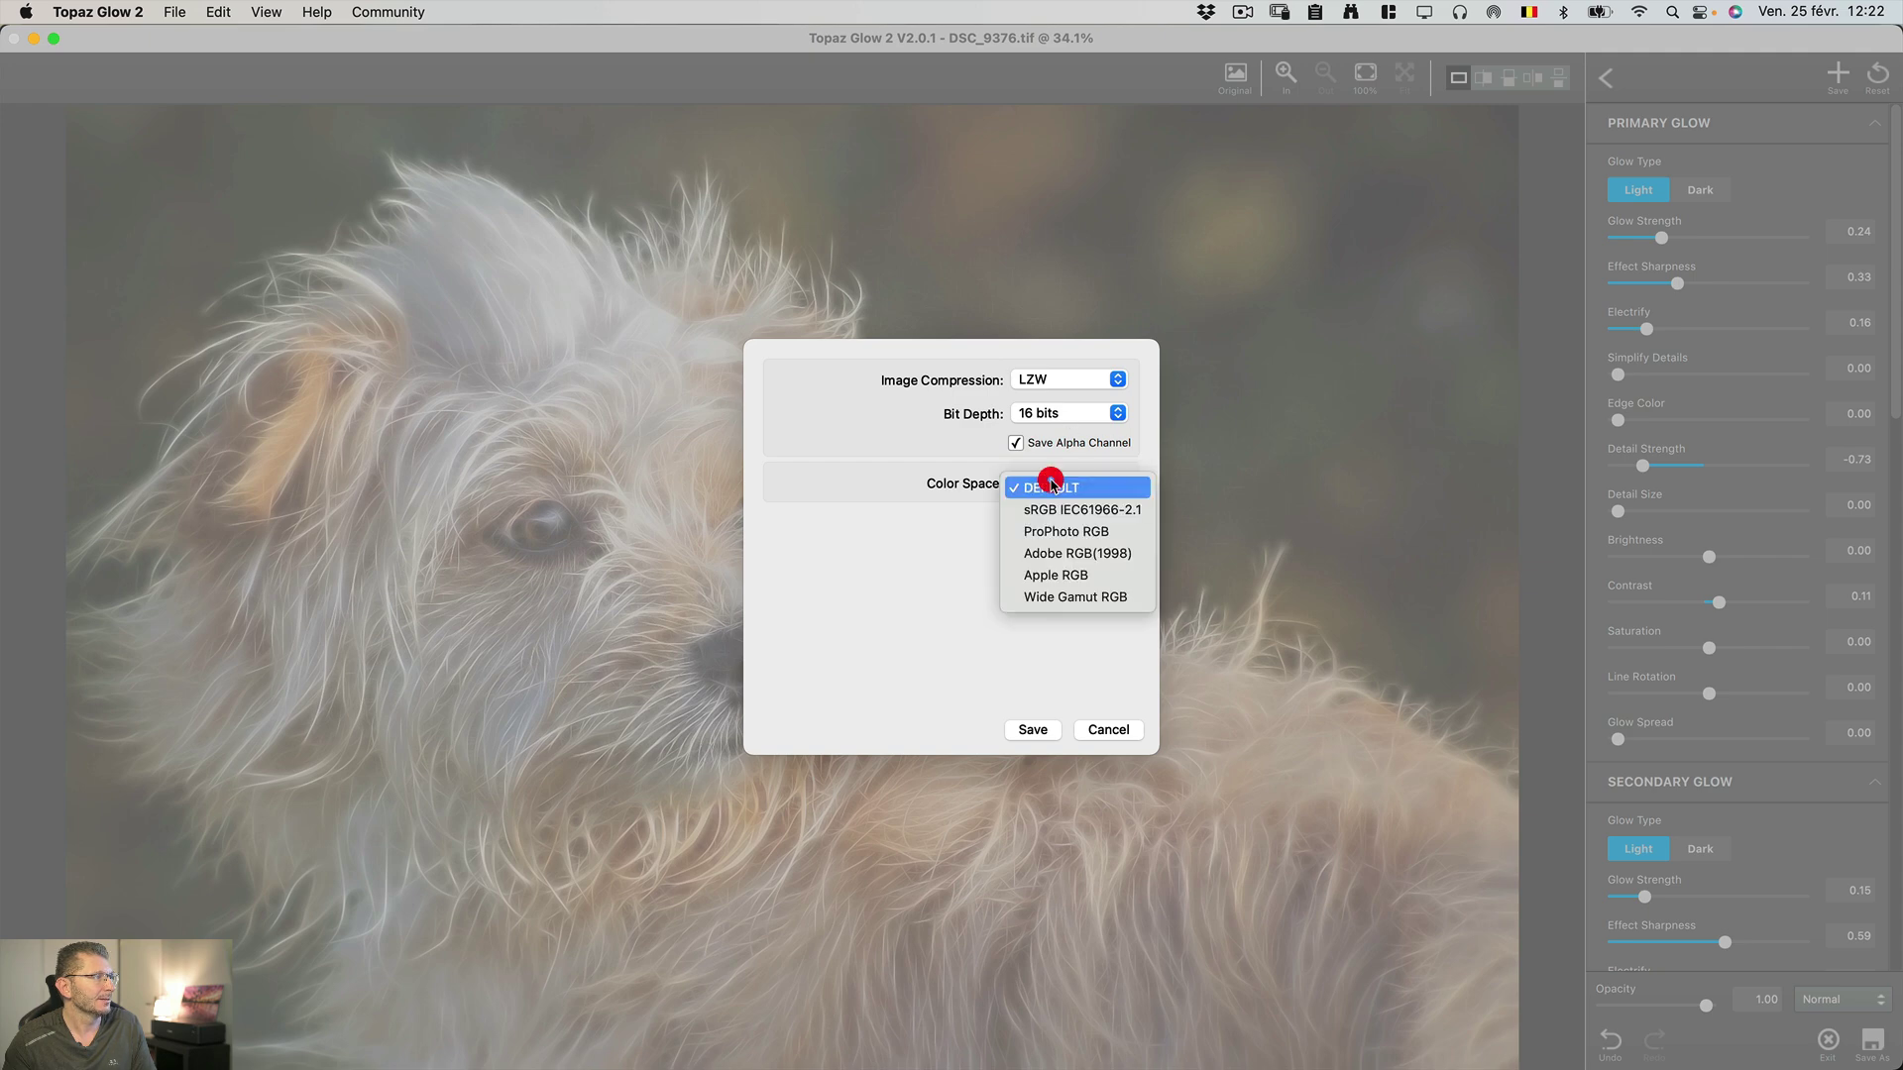
click(1052, 533)
click(1031, 730)
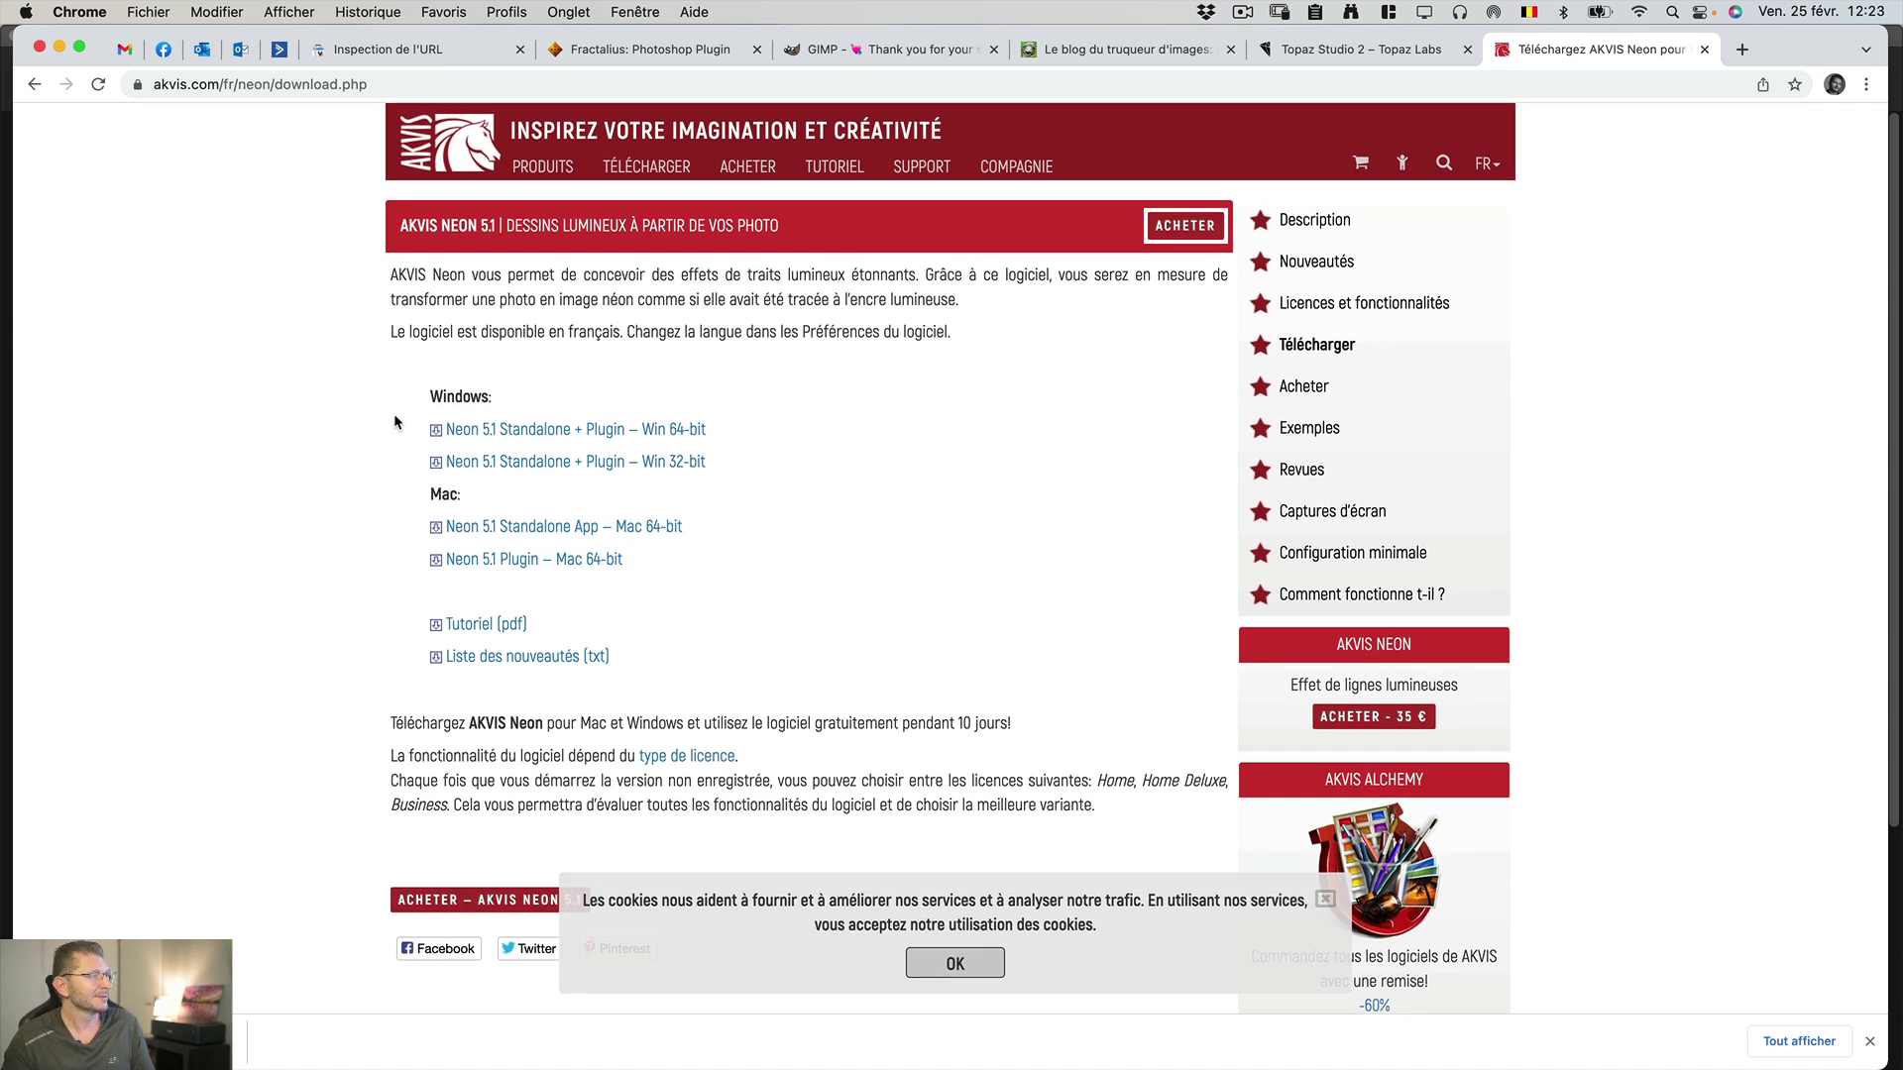
- On the AKVIS Neon download page in Chrome, accept the cookie notice and examine the Windows and Mac installer links
click(945, 979)
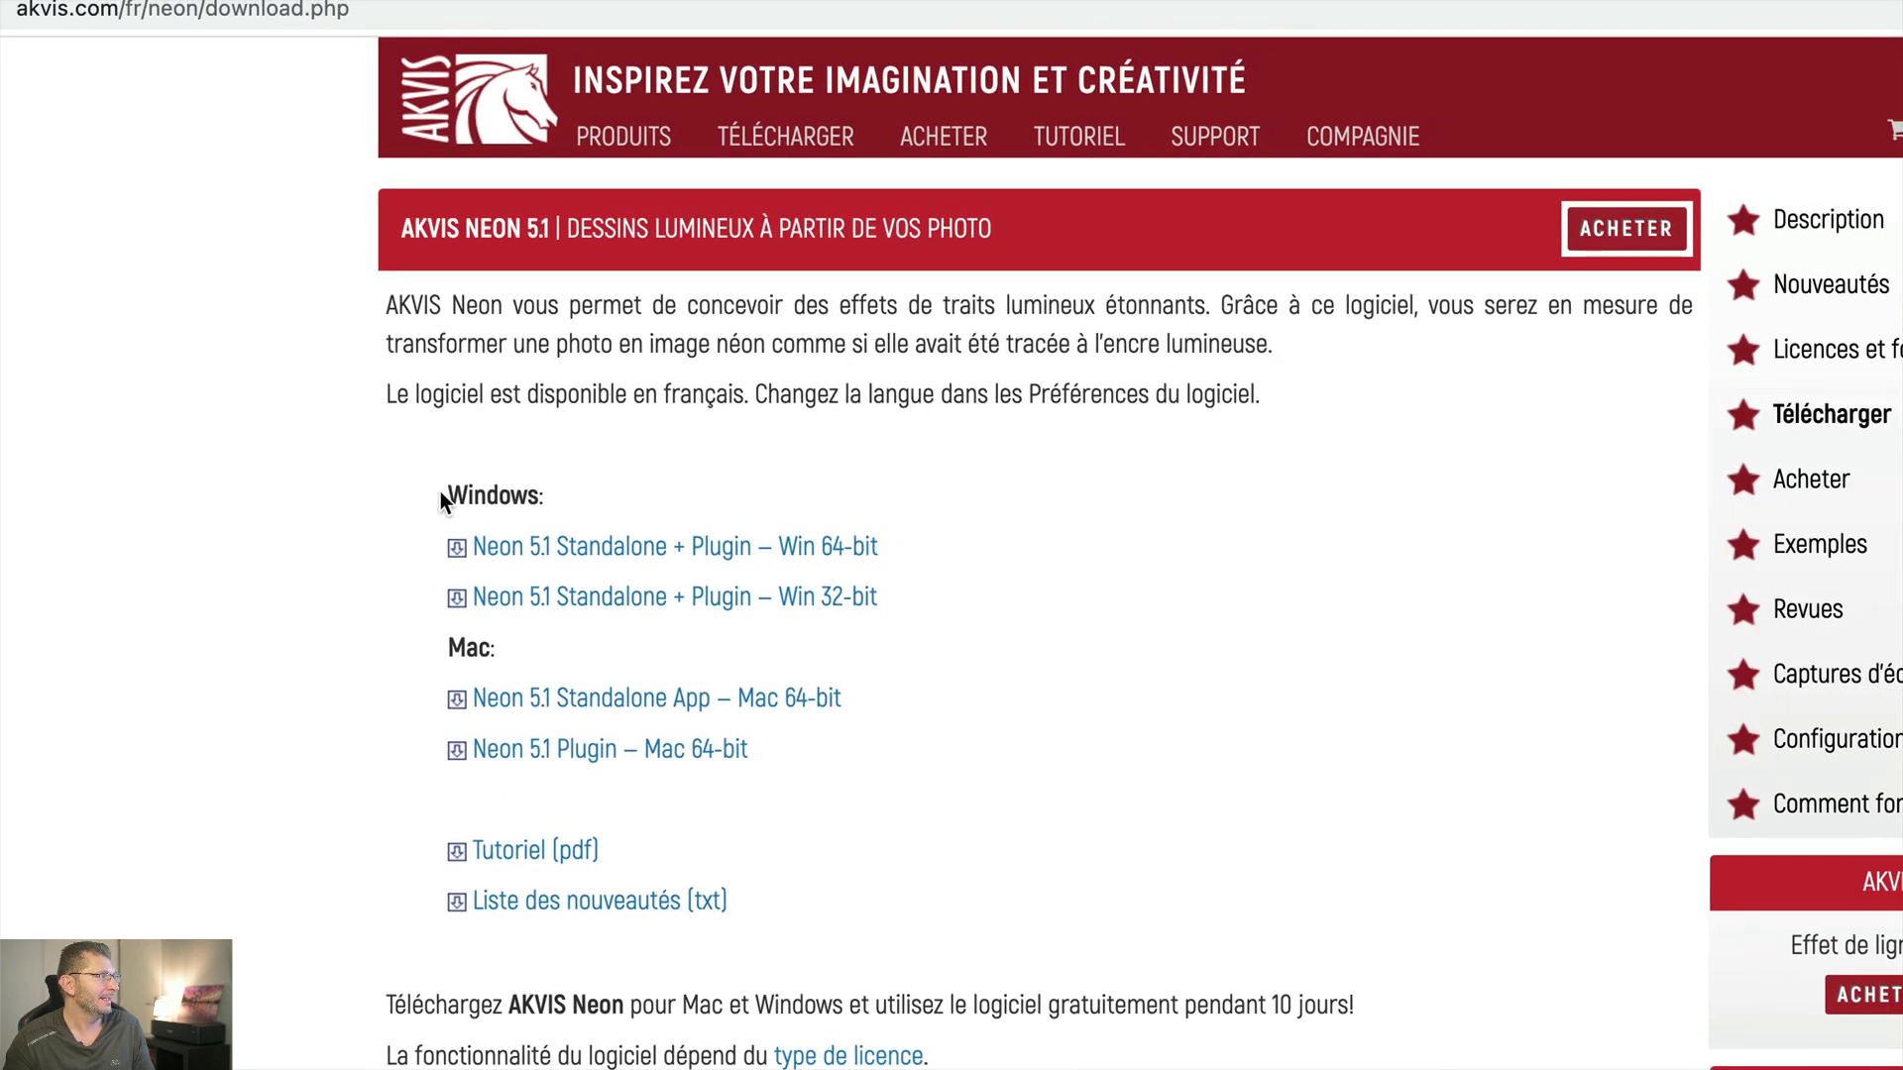
drag(443, 493, 834, 769)
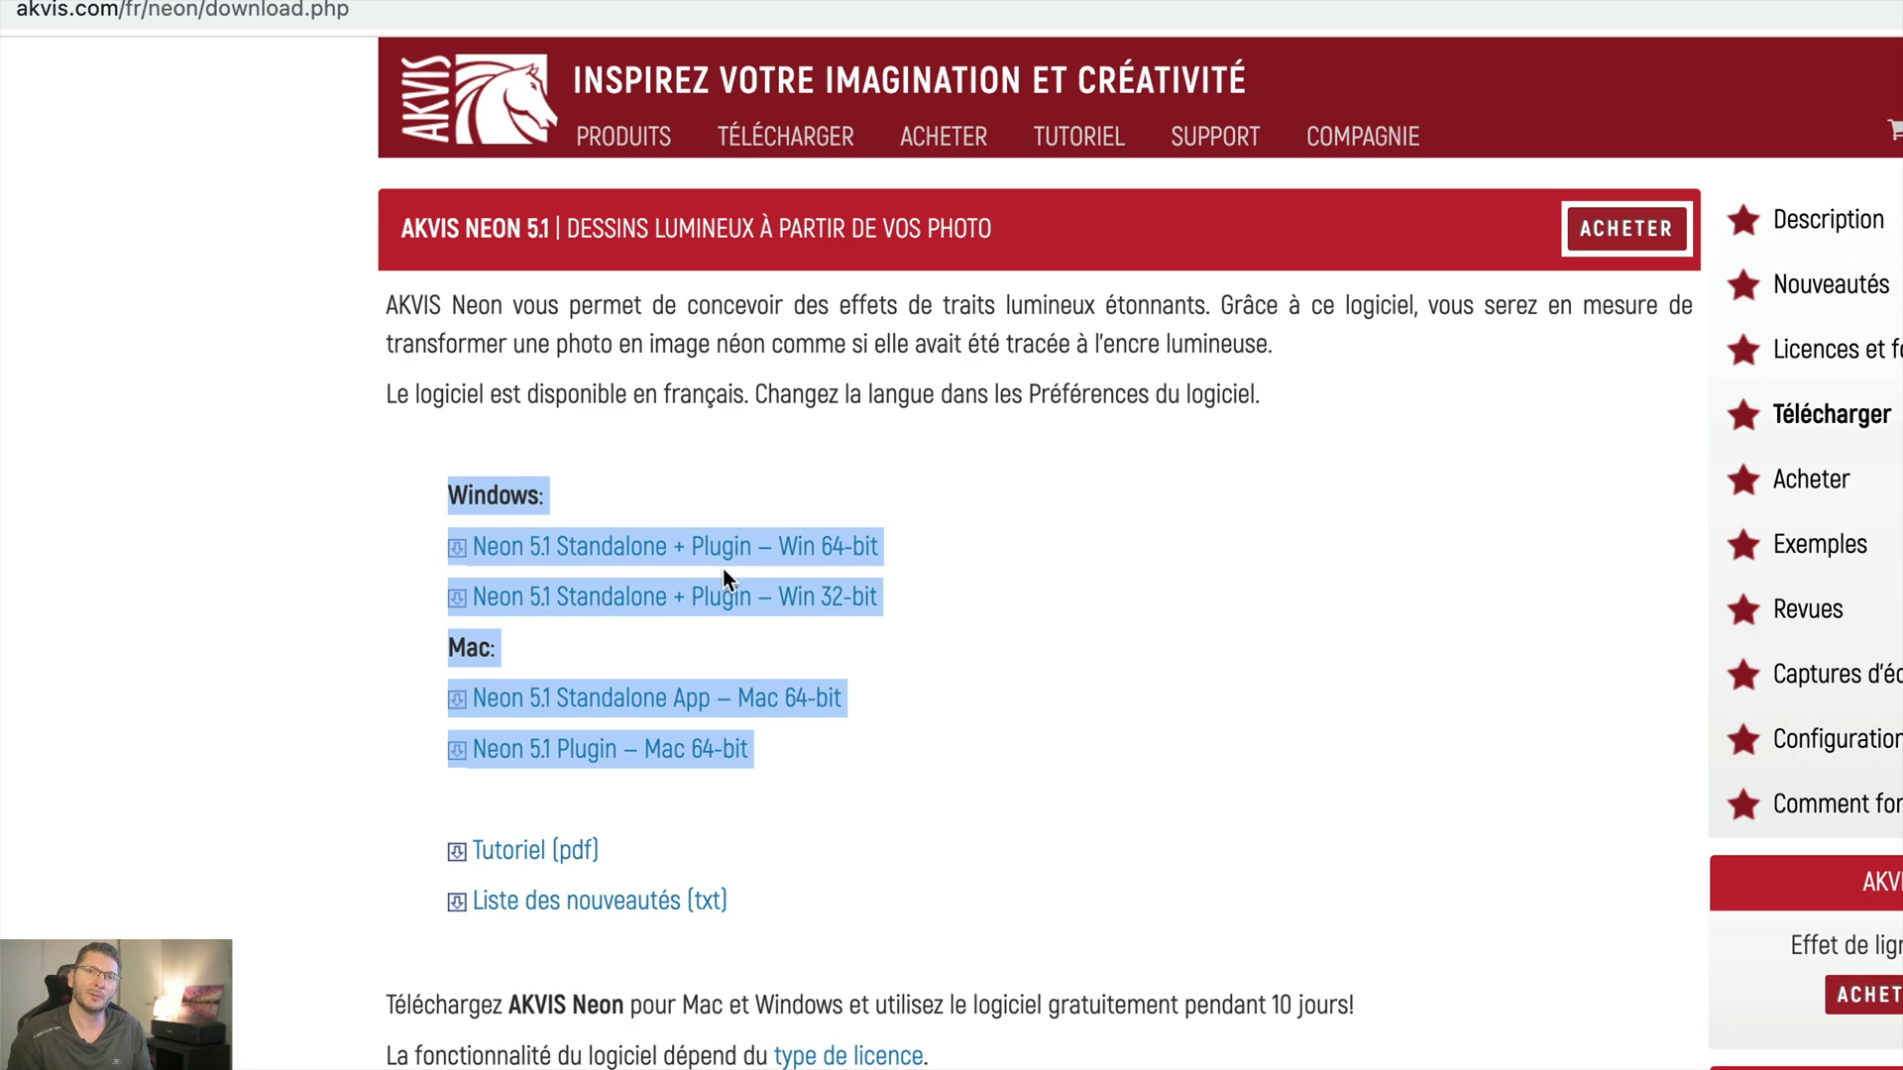
scroll(374, 688, down, 6)
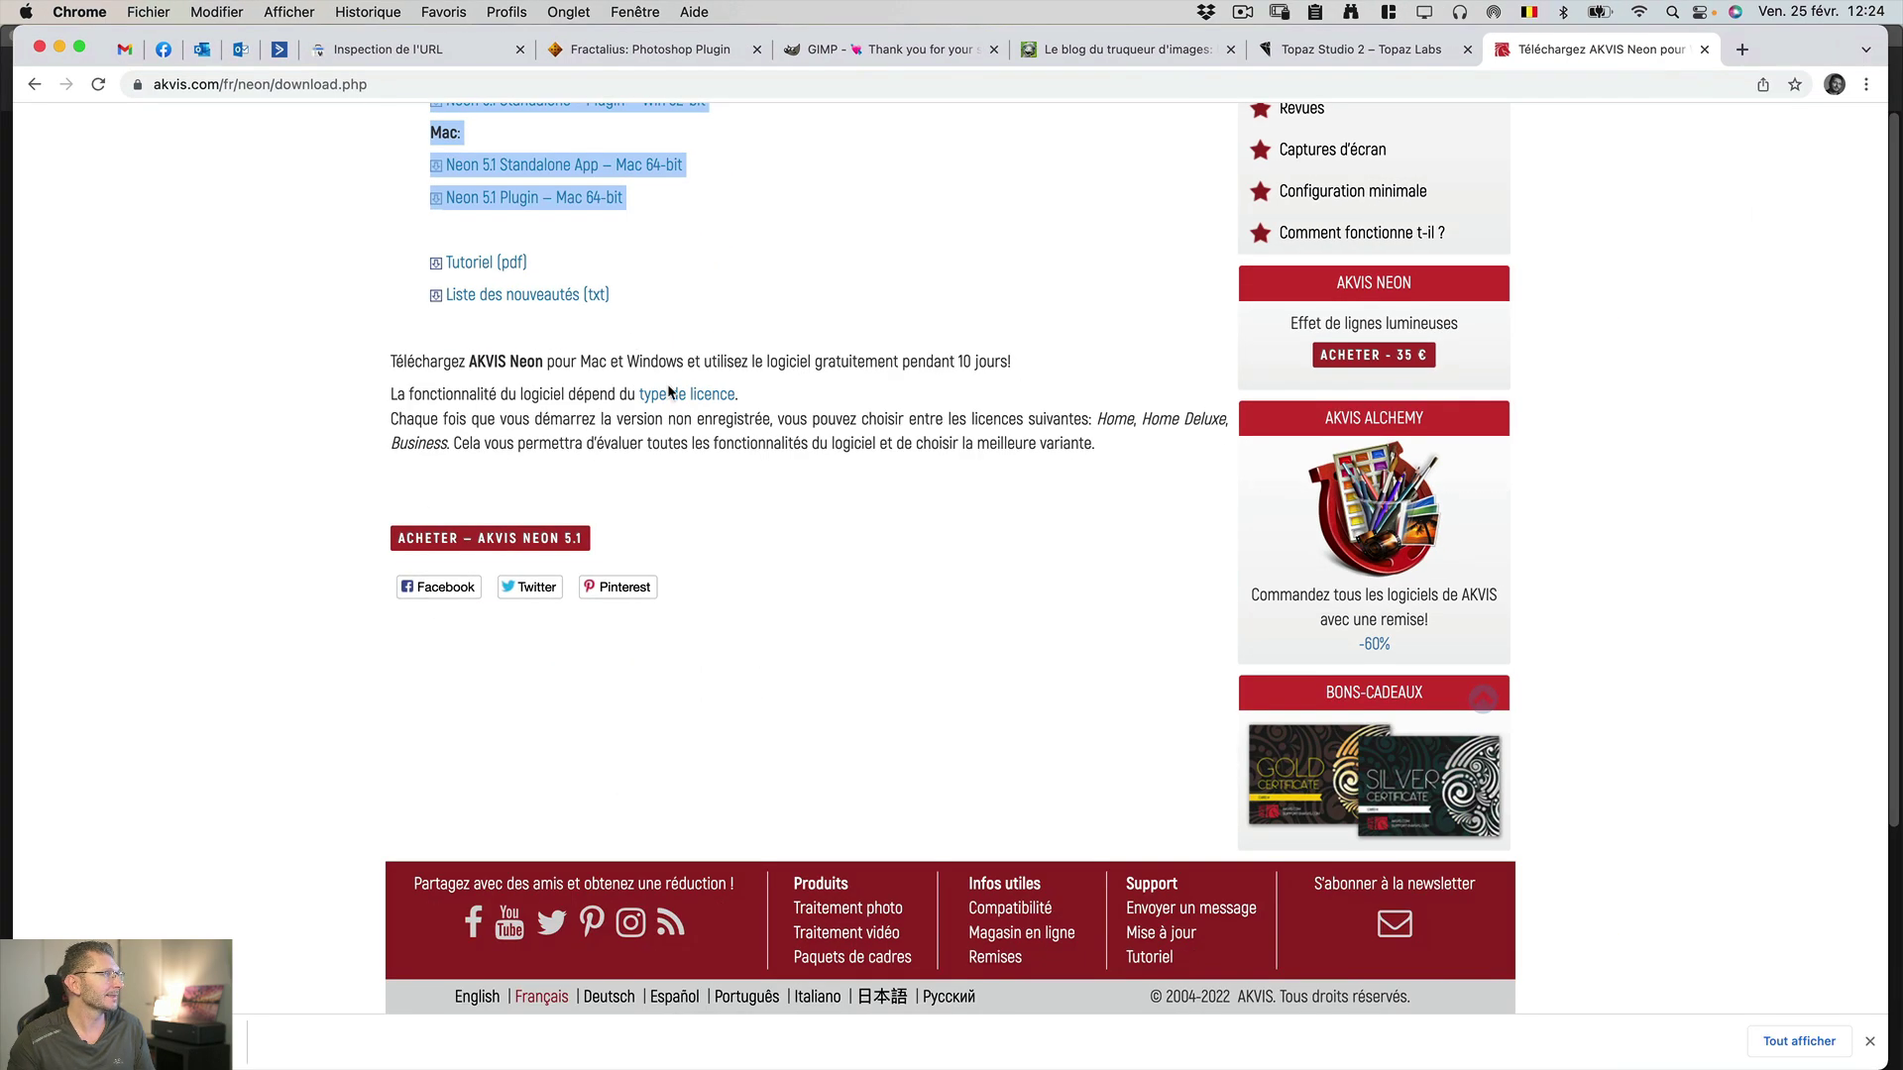
- Examine the AKVIS Neon licence comparison, including prices and features, and return to the trial version downloads
click(674, 397)
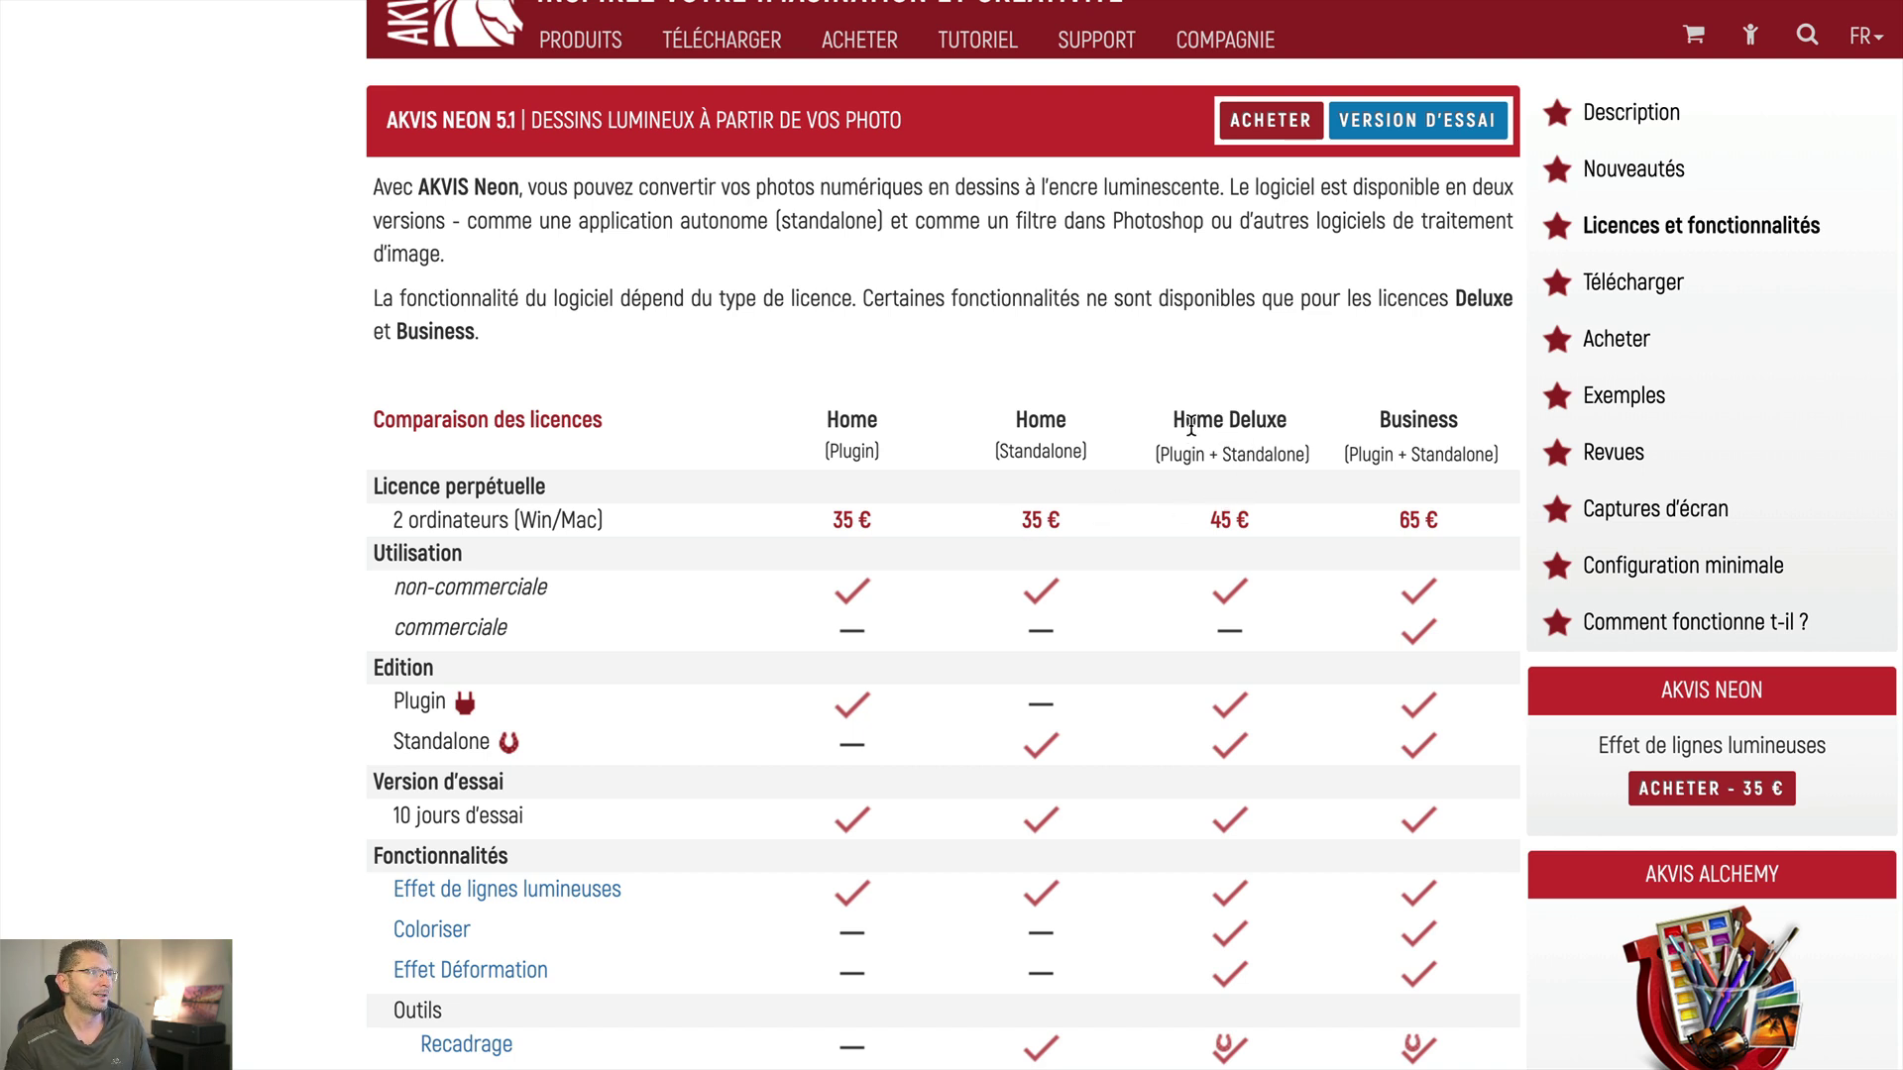
drag(1186, 420, 1202, 420)
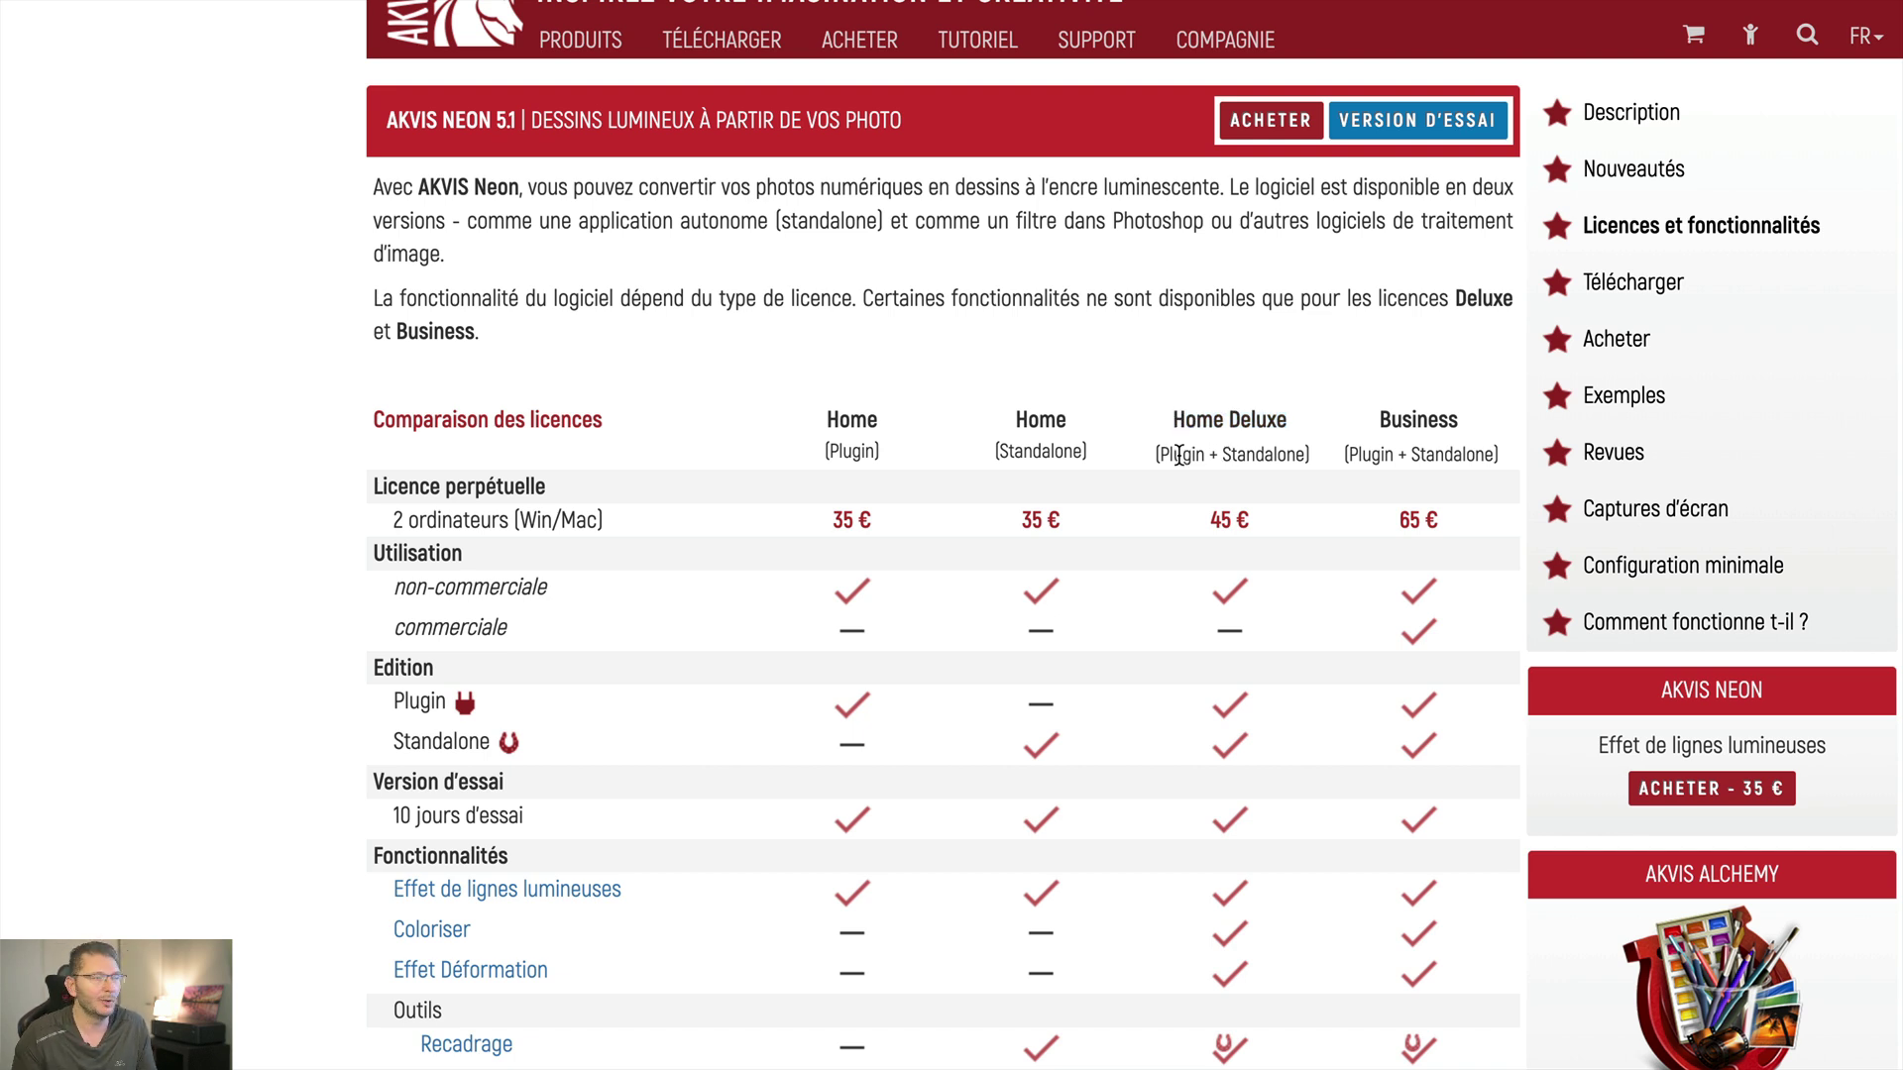
scroll(1391, 441, down, 5)
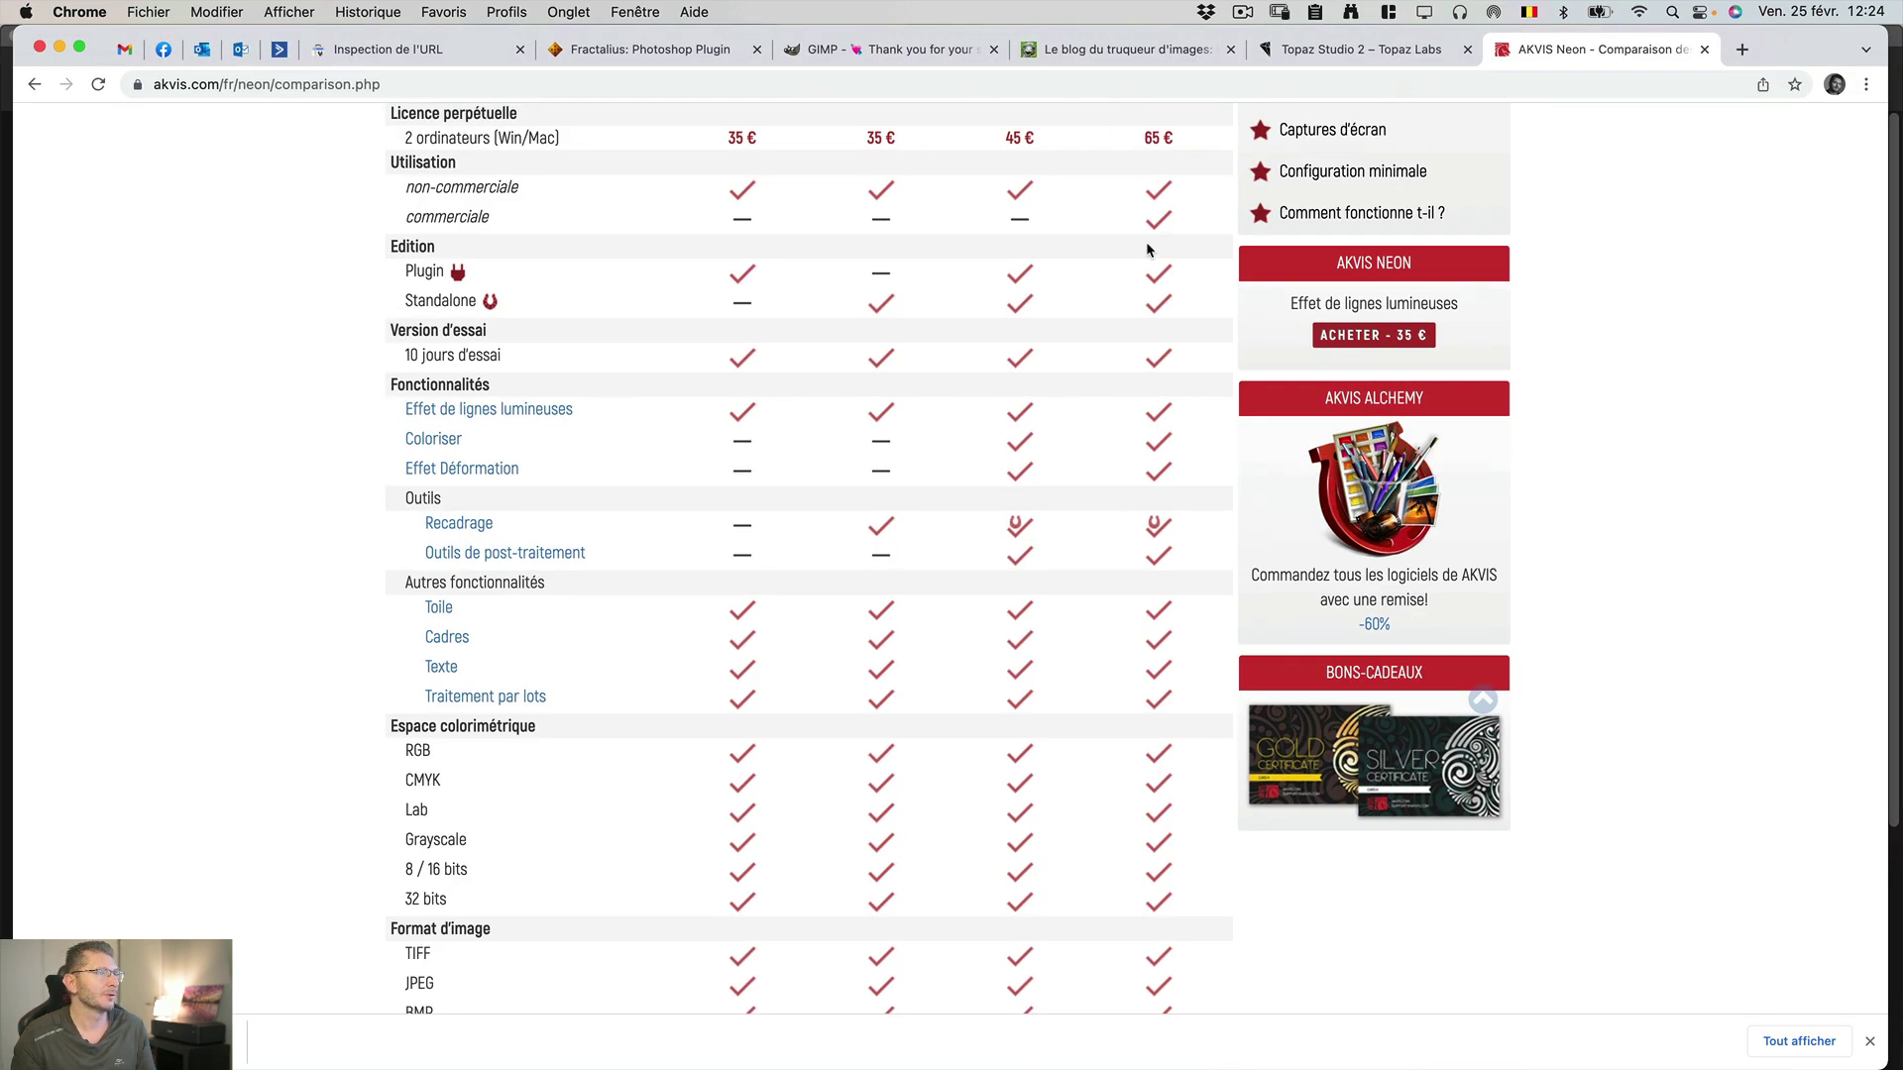
scroll(1140, 324, up, 5)
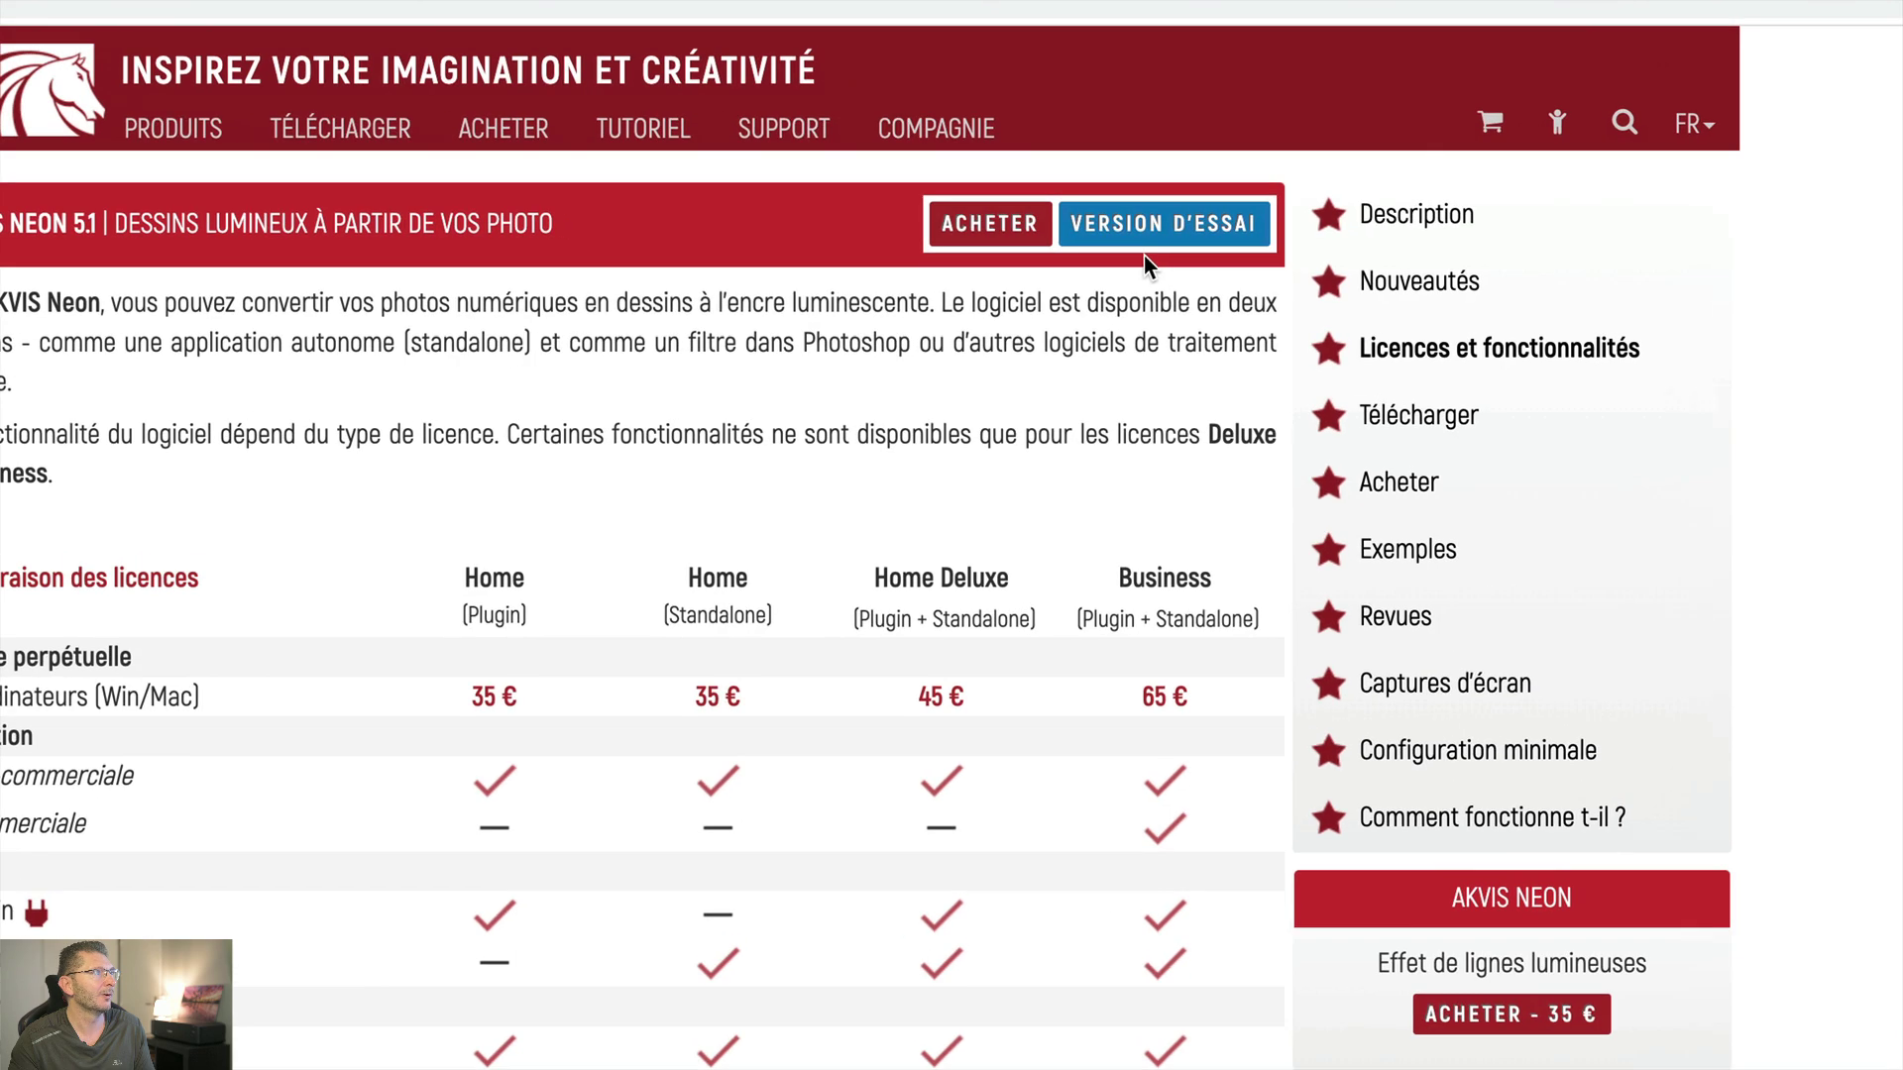
click(1145, 224)
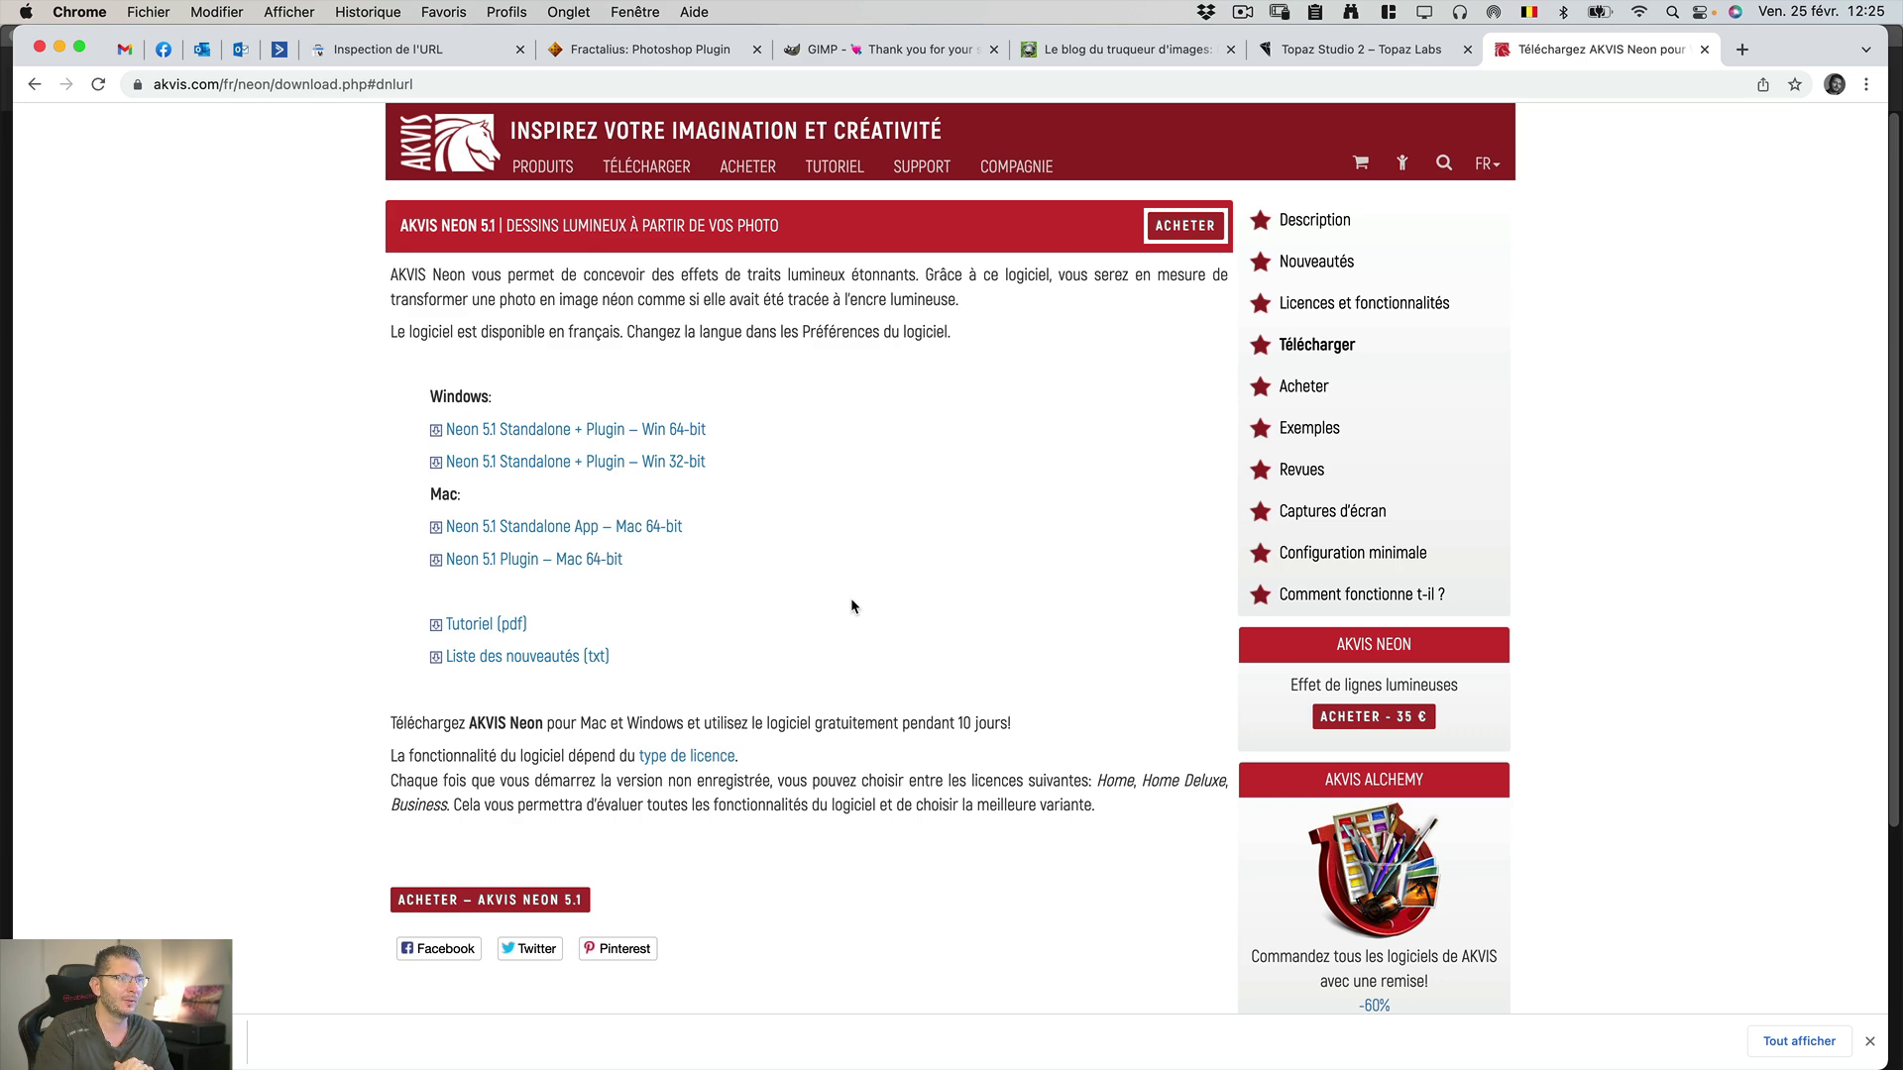
- Launch AKVIS Neon from the Applications folder in trial mode with the Home Deluxe license and expand its window to full screen
key(super+Tab)
click(1030, 426)
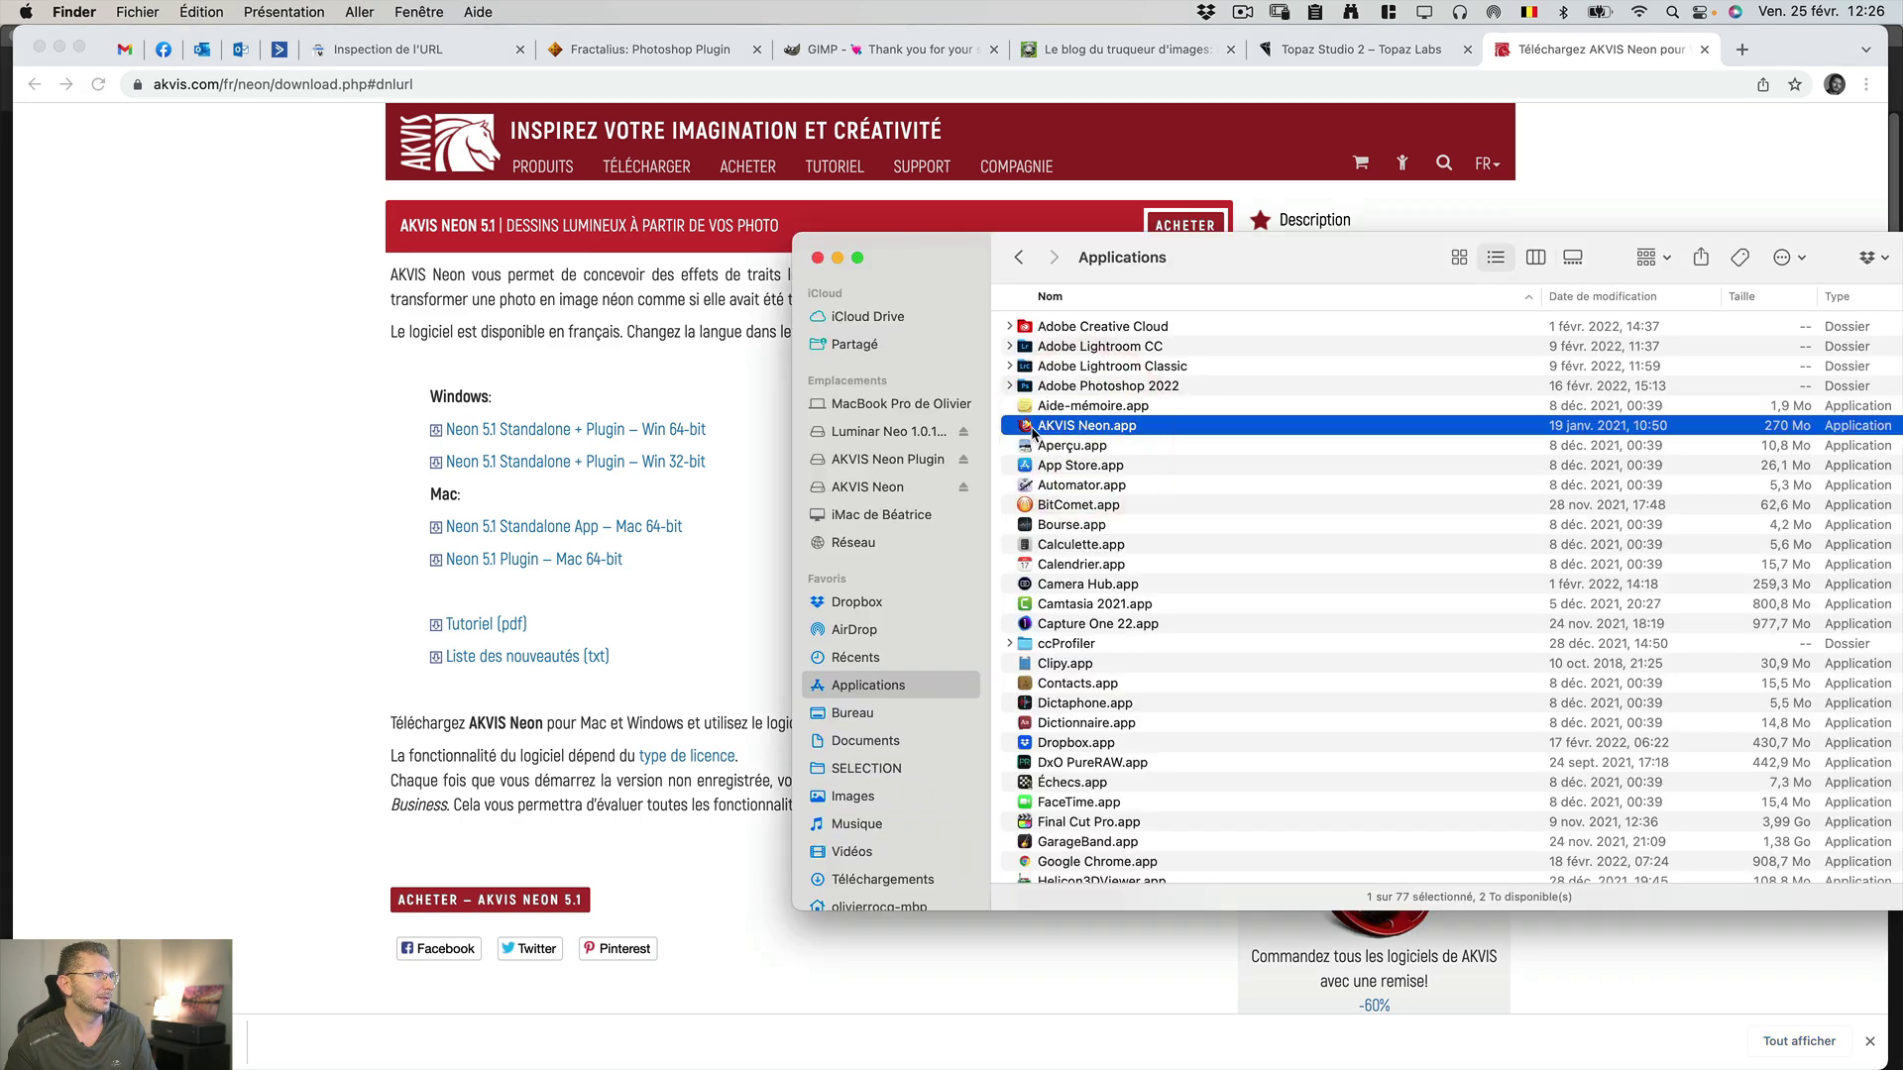
double_click(1032, 431)
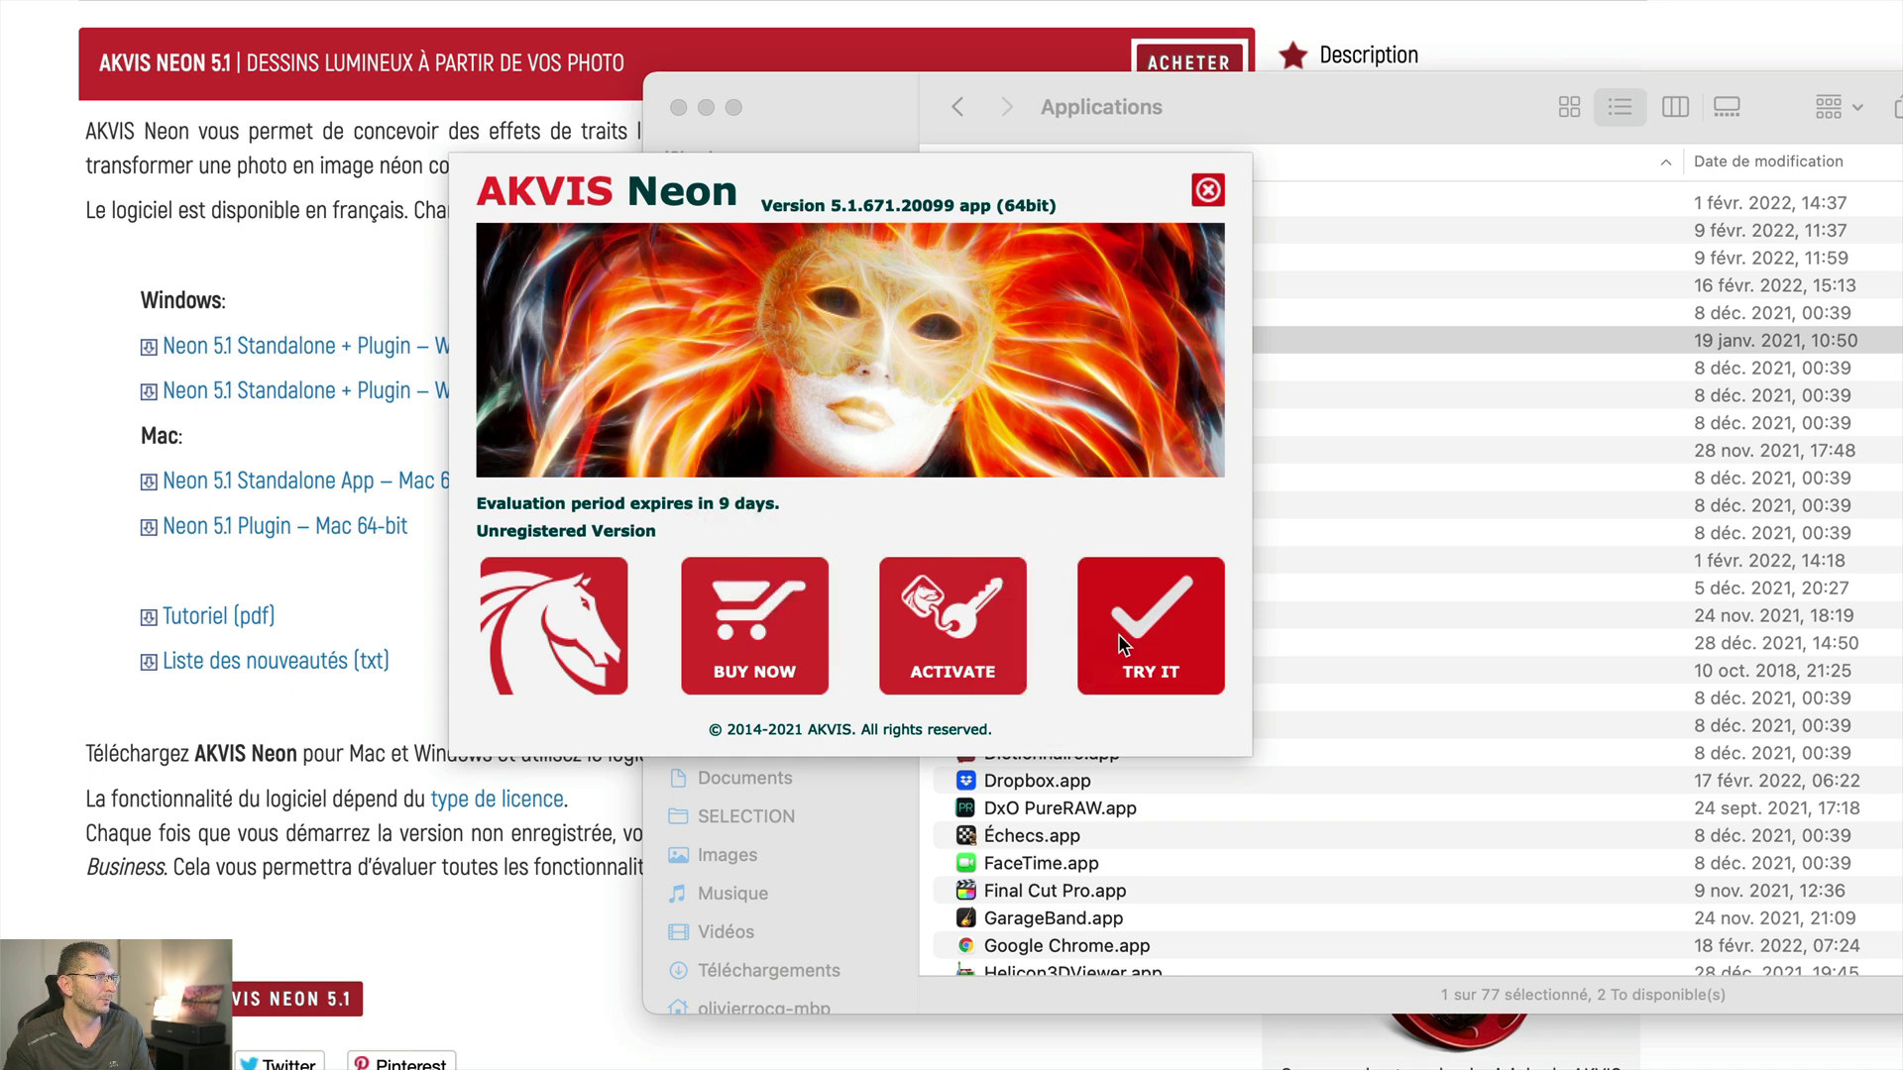
click(1154, 622)
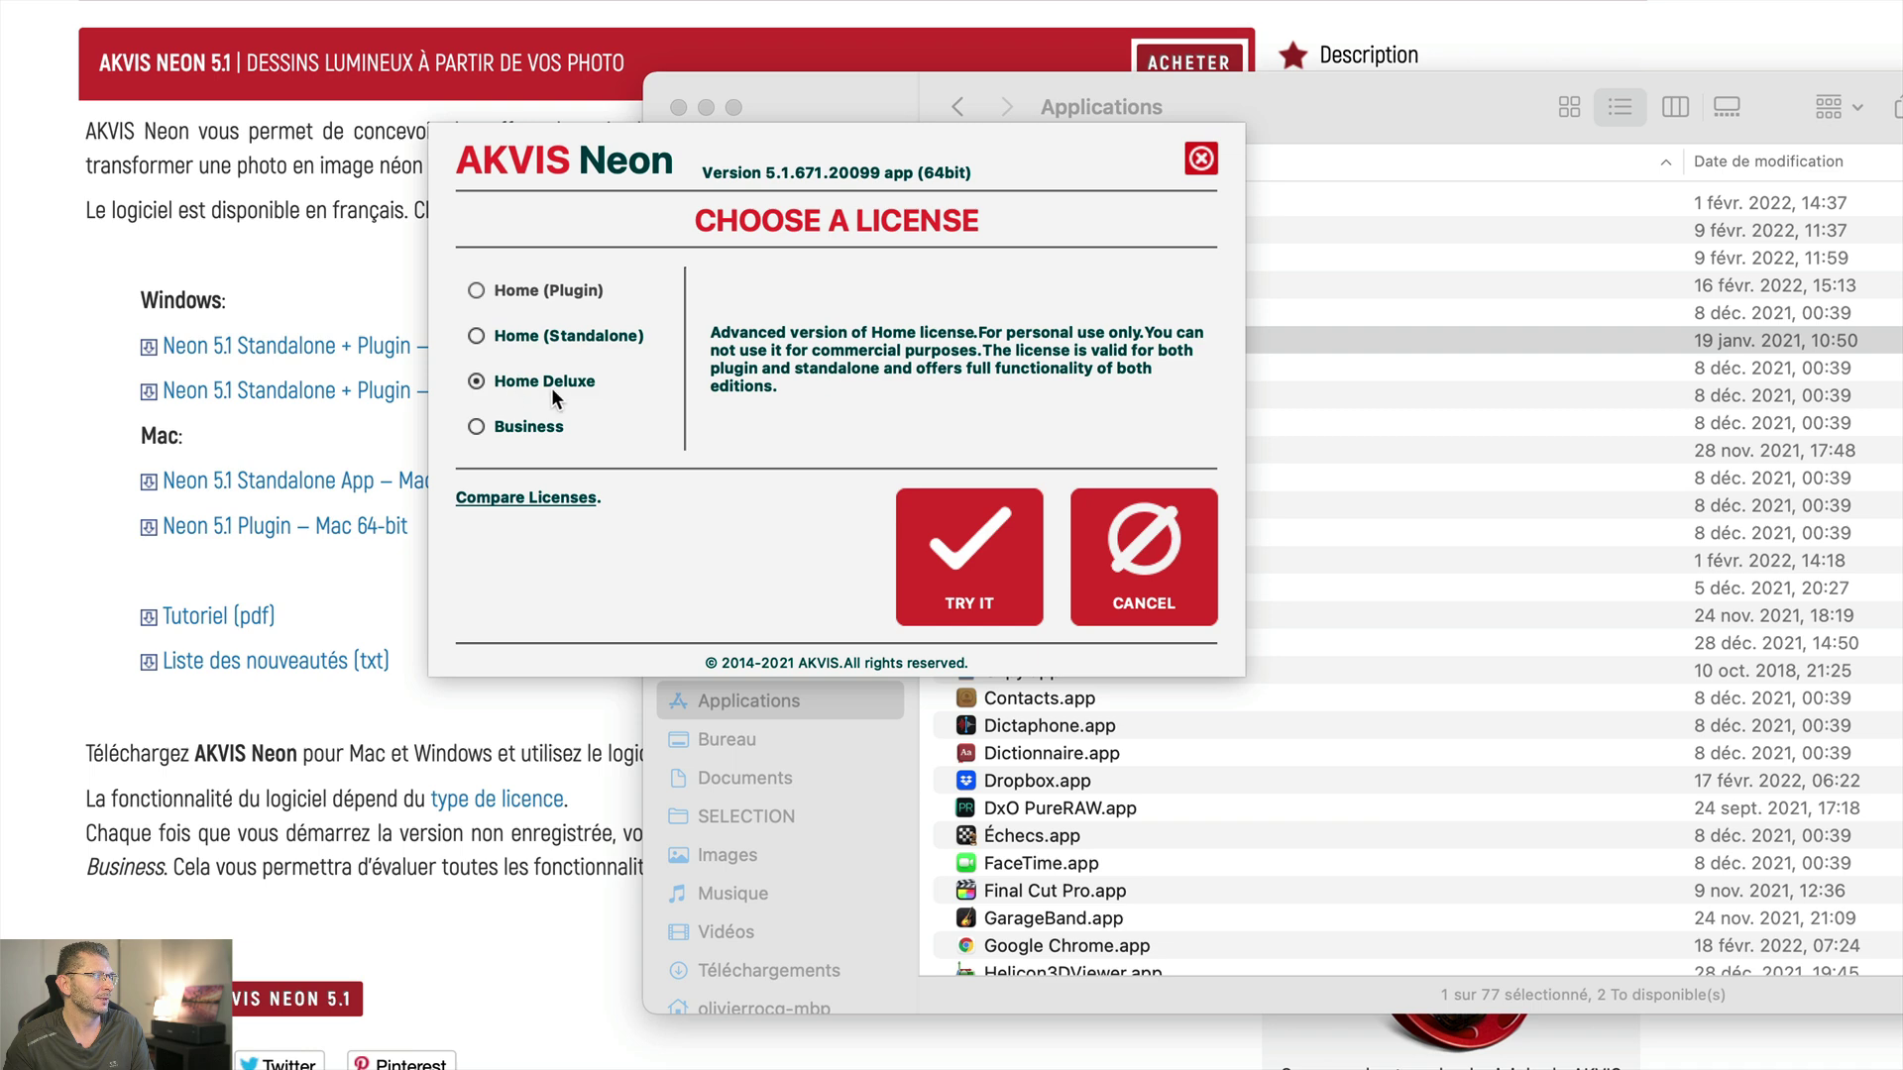
click(941, 567)
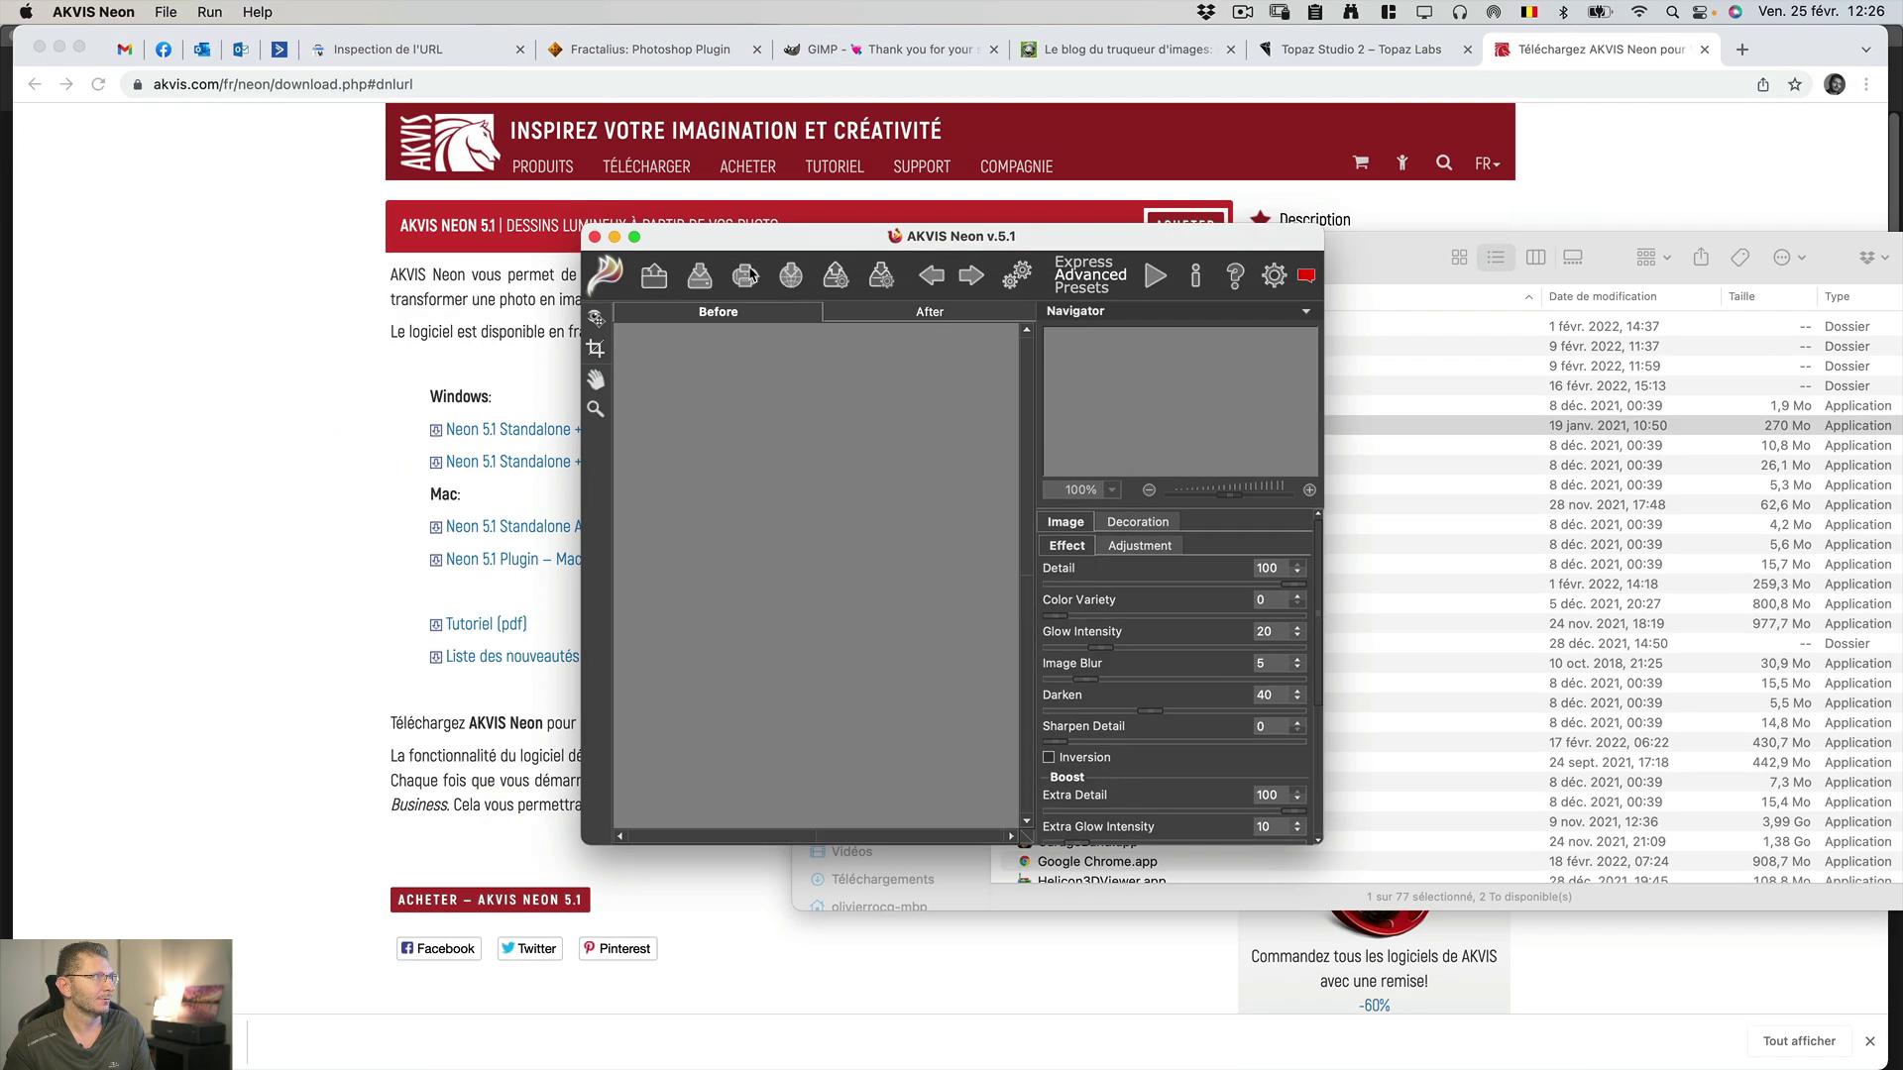
click(634, 238)
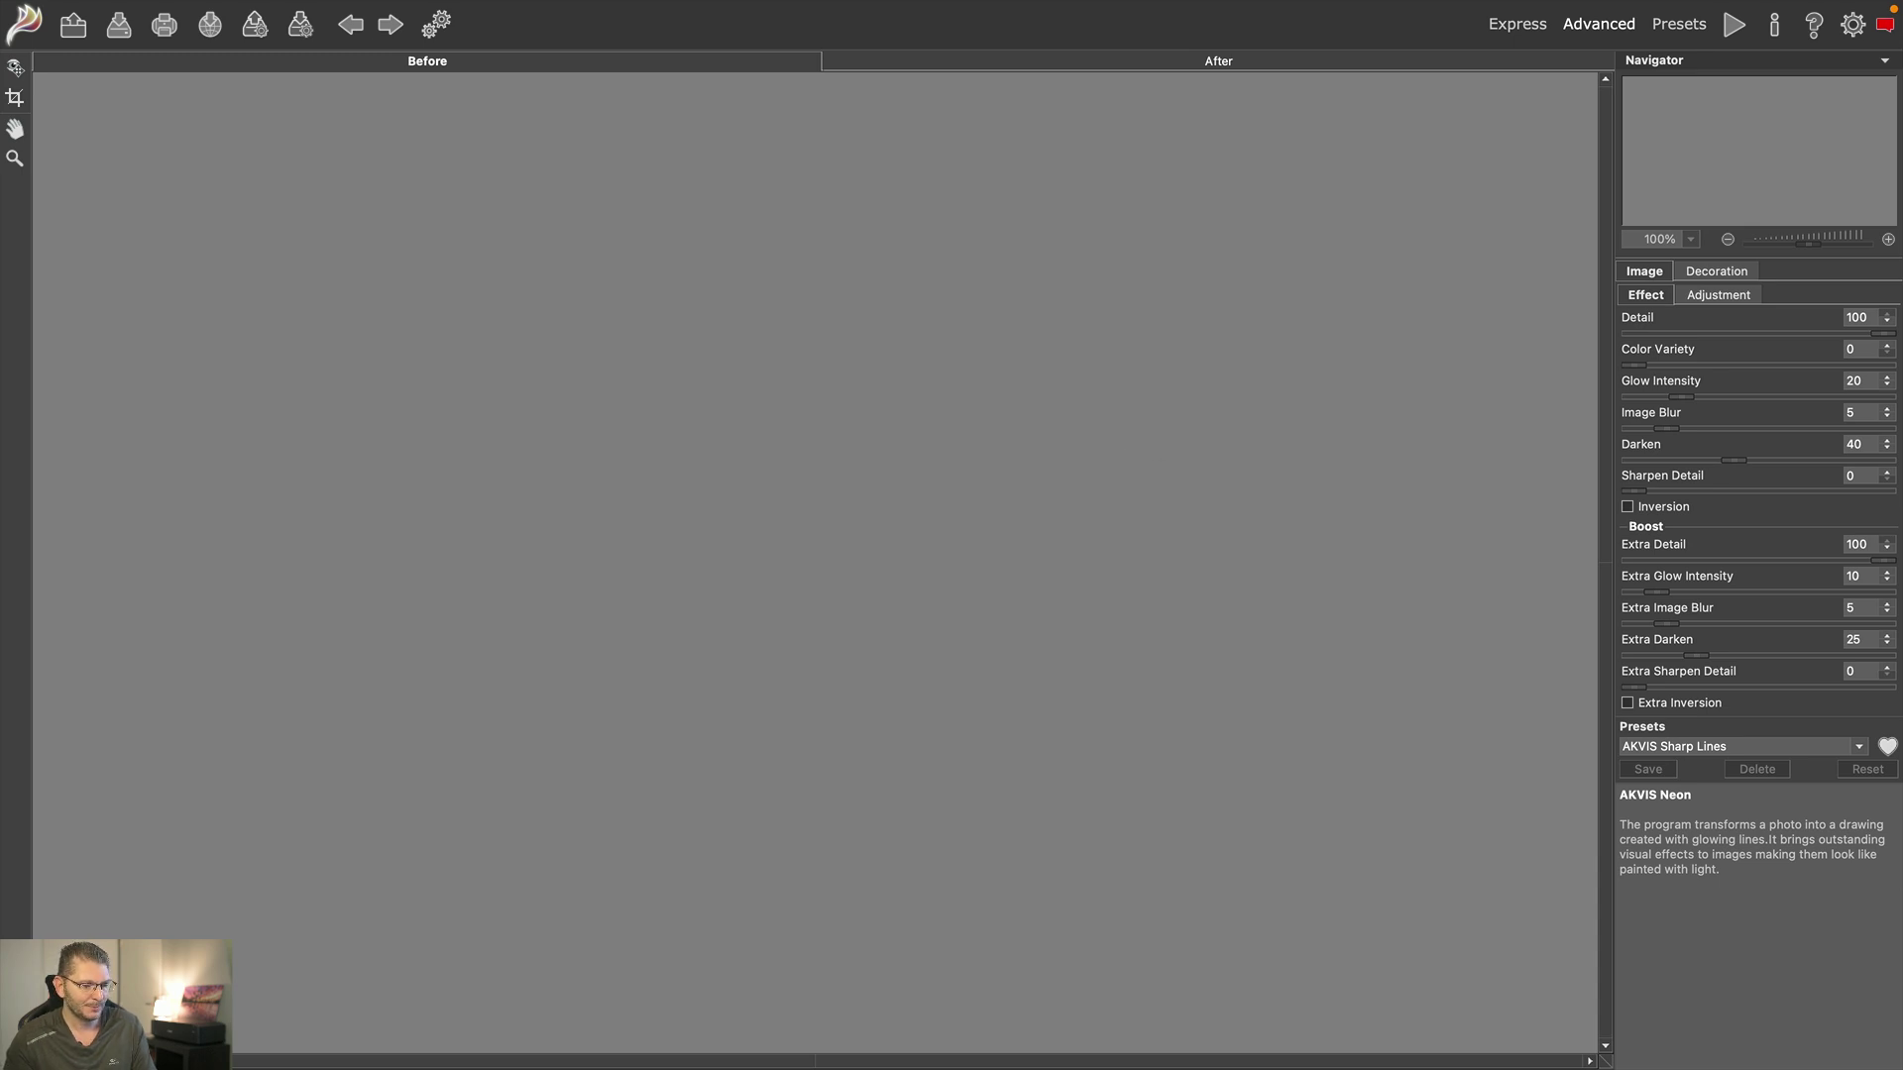
- Load dog photo DSC_9376.tif from Finder into AKVIS Neon and move the preview square over the dog's farther eye
key(super+Tab)
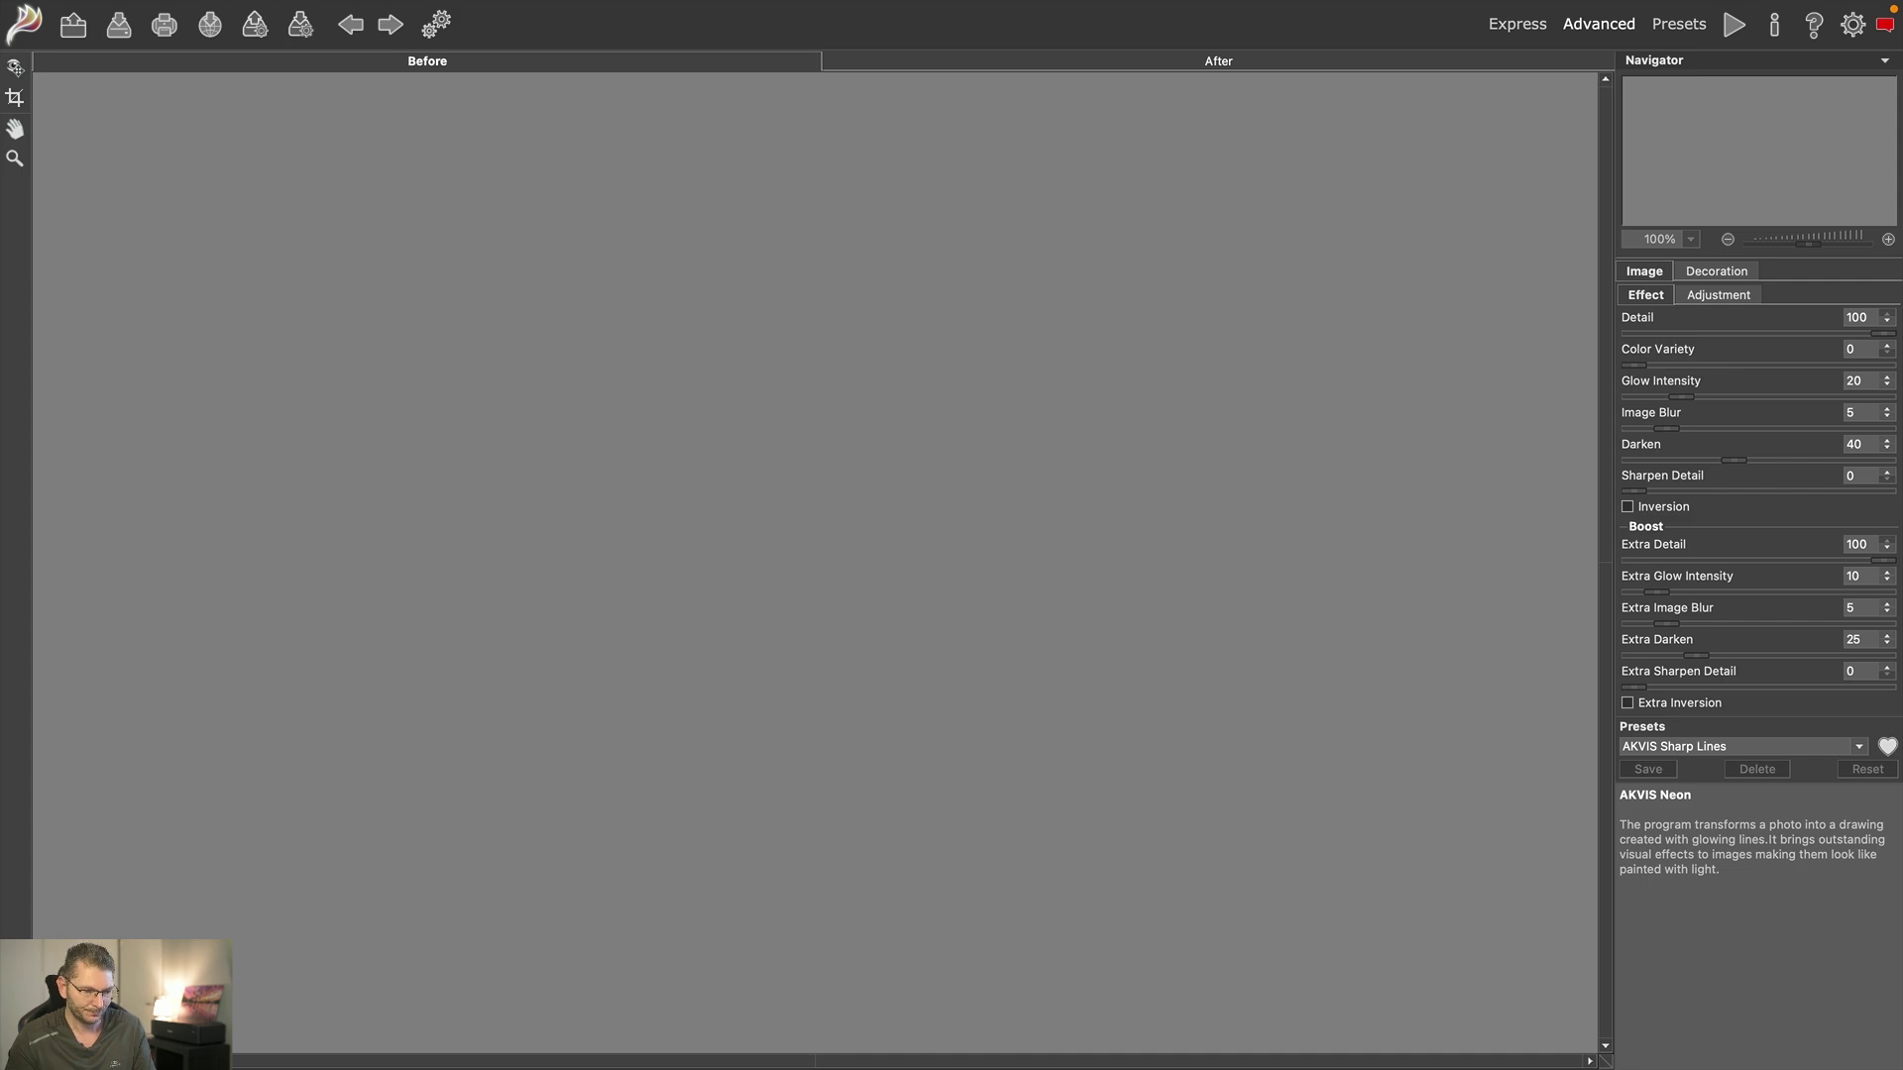
drag(1898, 932, 1112, 510)
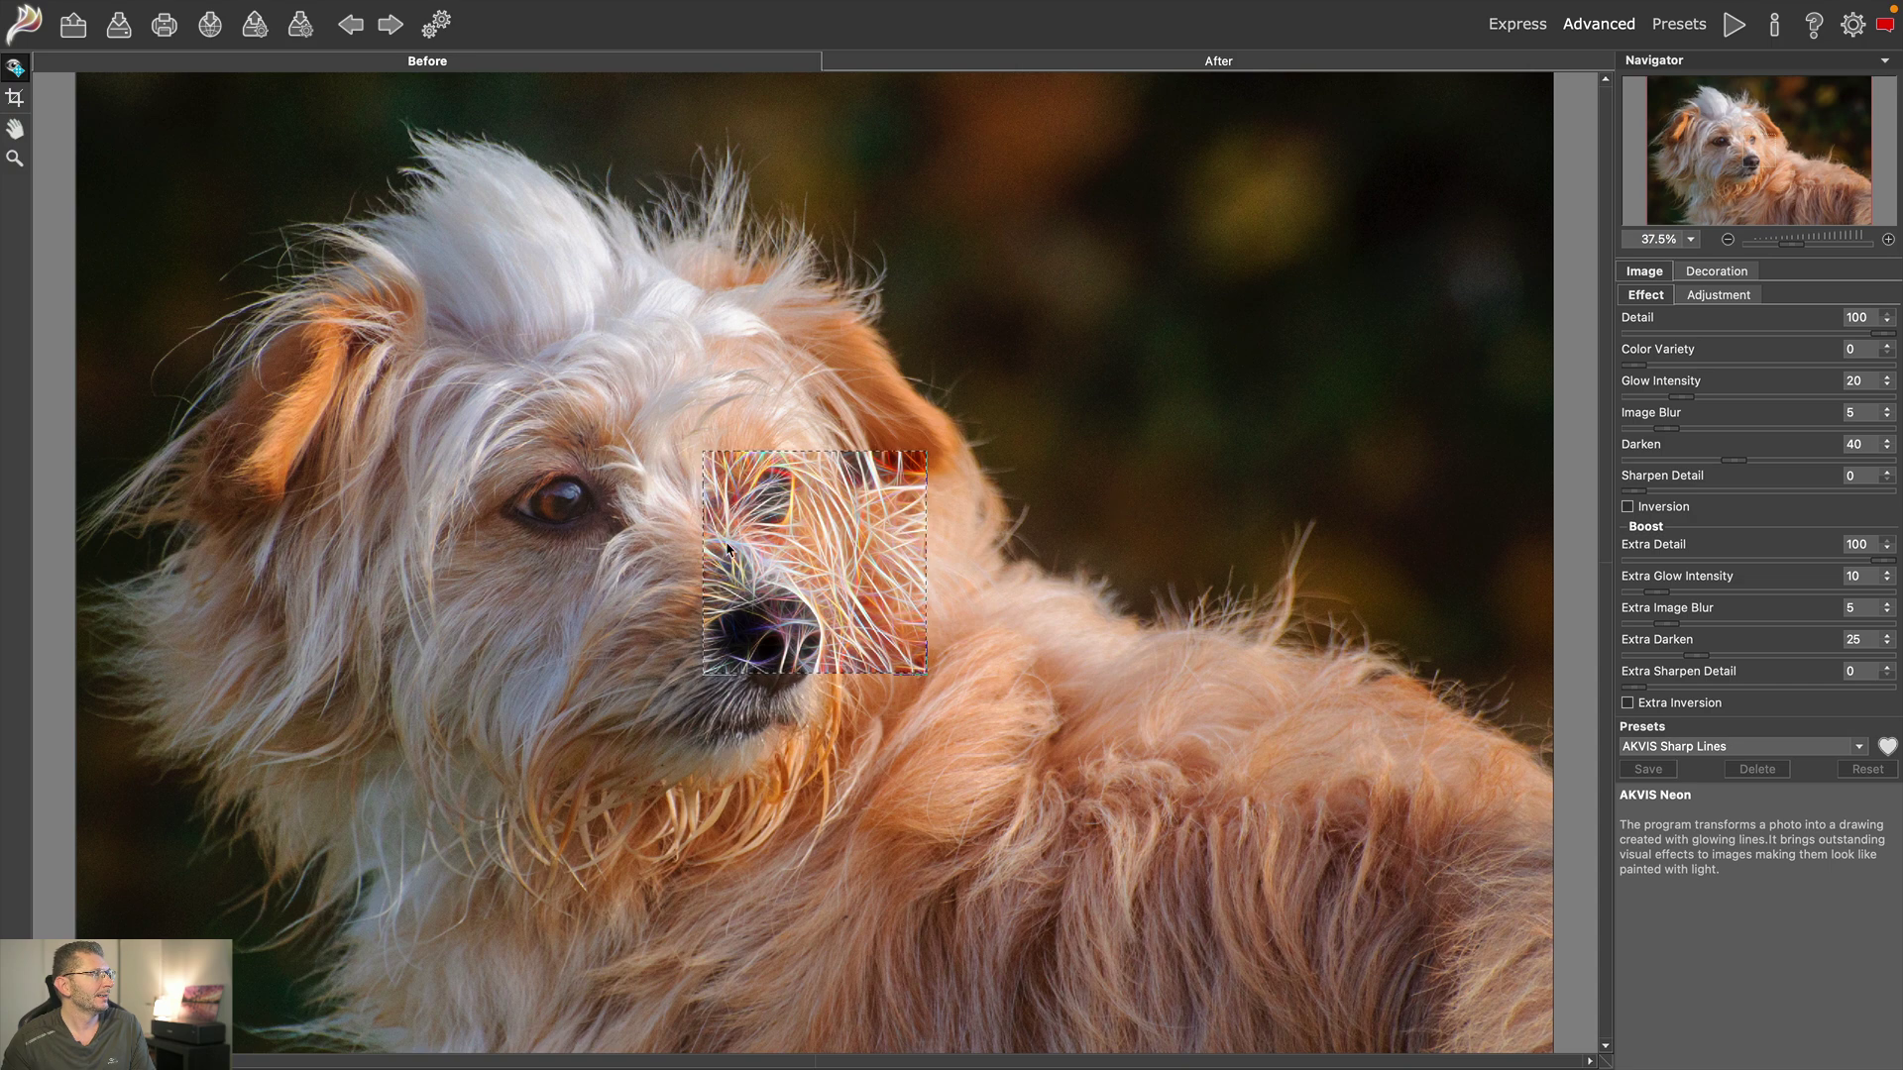
drag(793, 527, 747, 489)
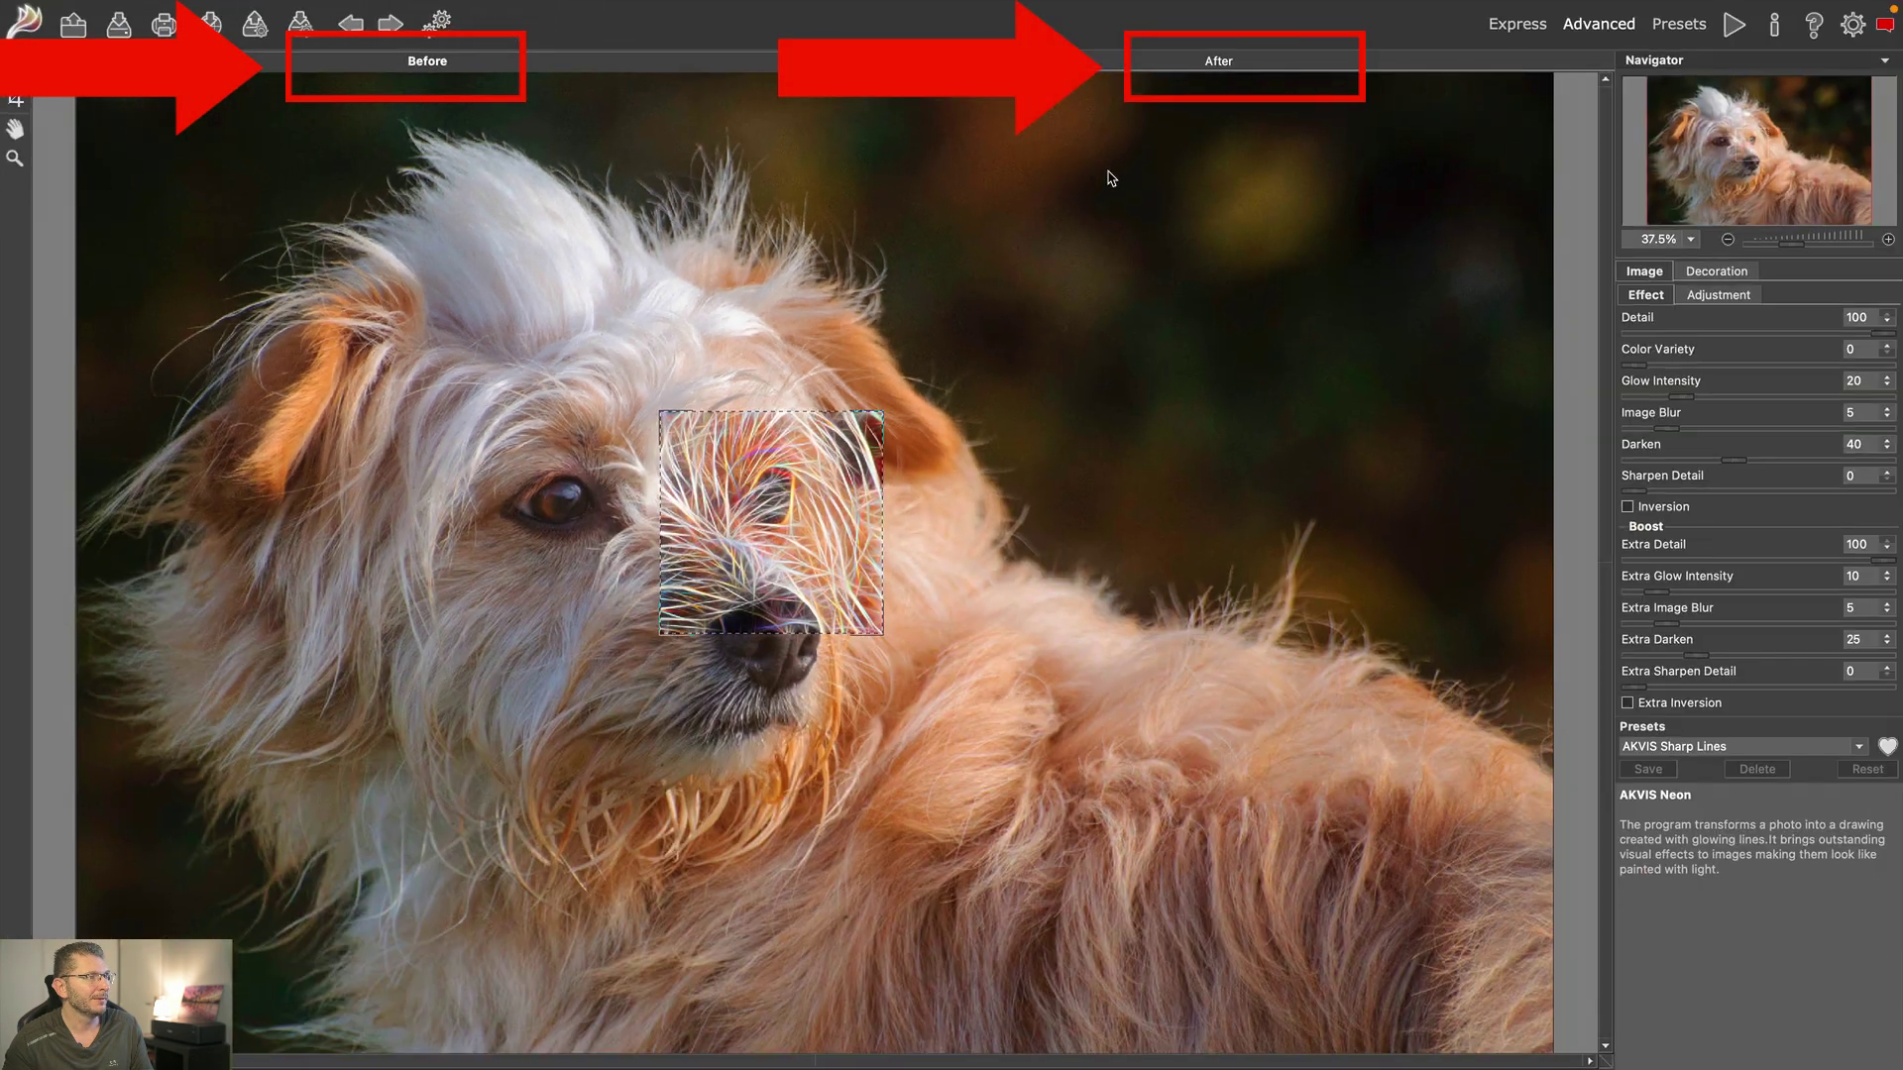
- Render the neon effect on the whole dog photo, browse the preset thumbnails and apply the AKVIS Default preset
click(1247, 64)
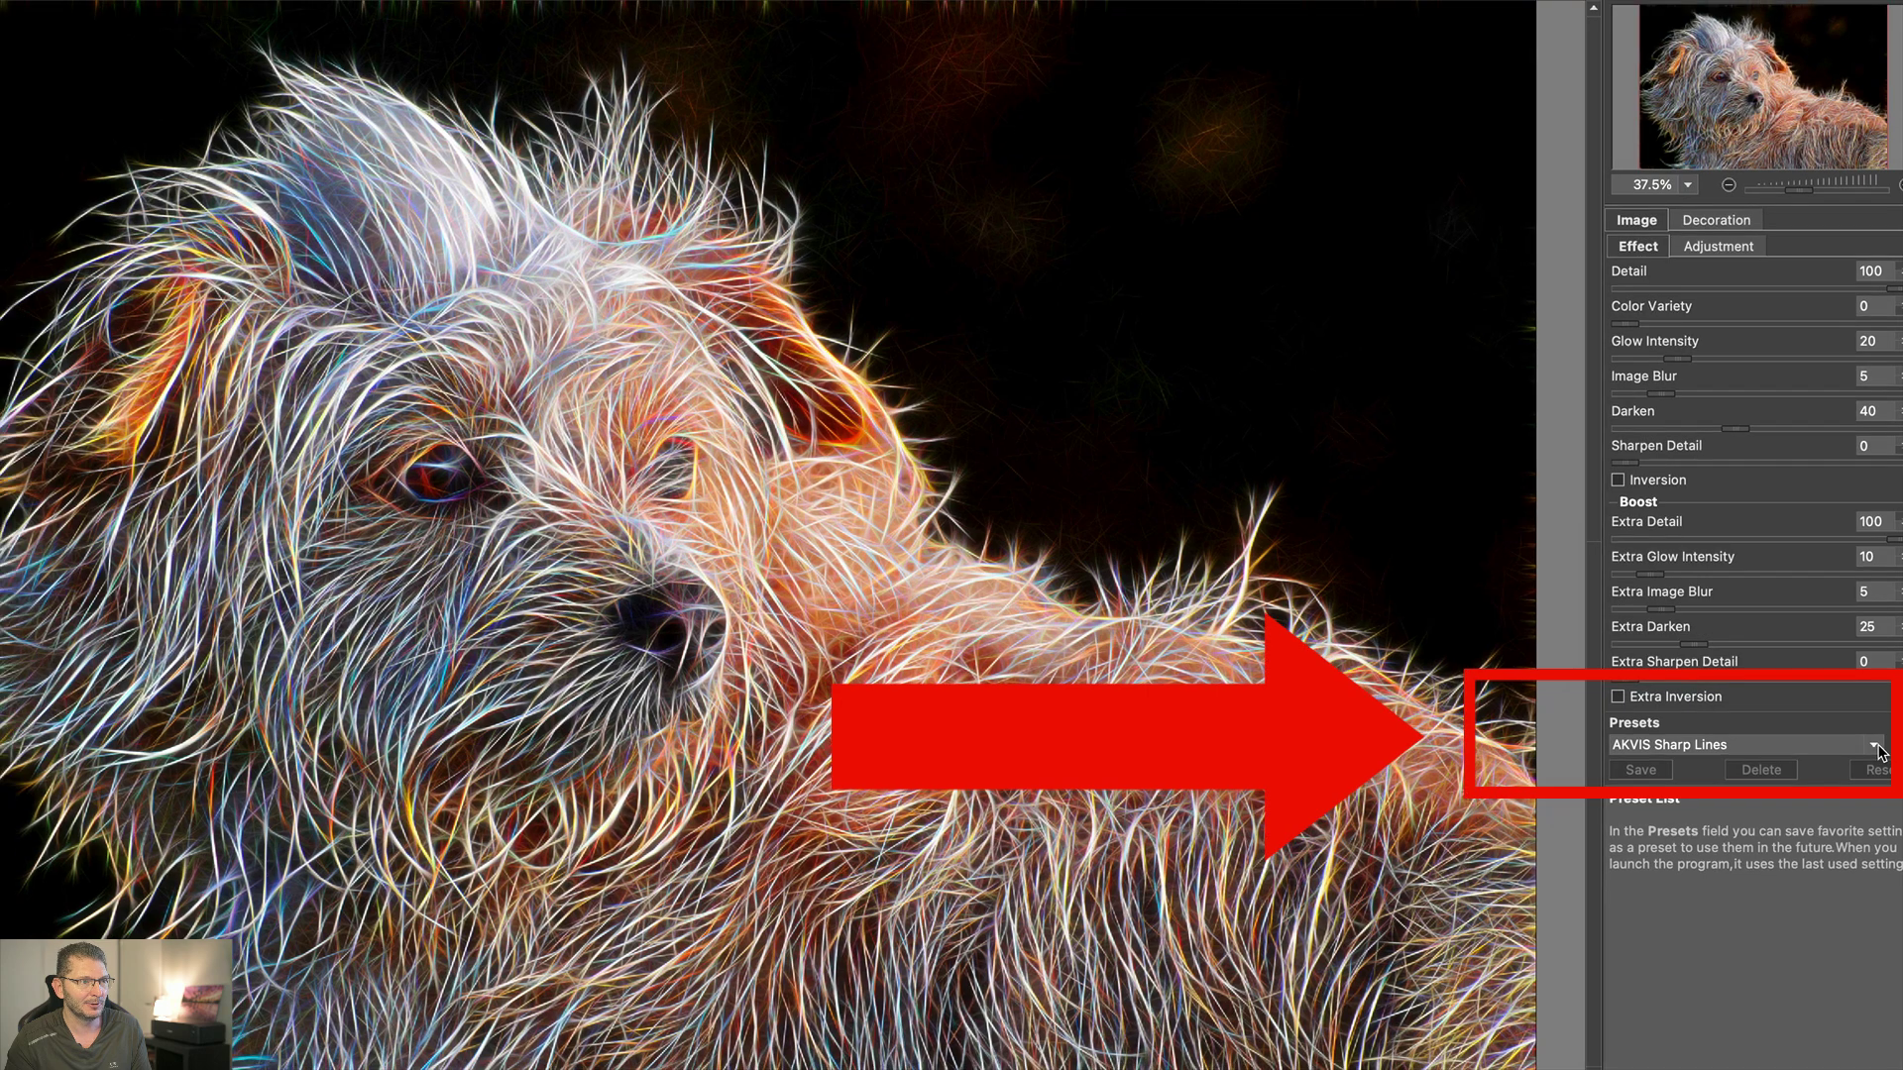
click(1805, 751)
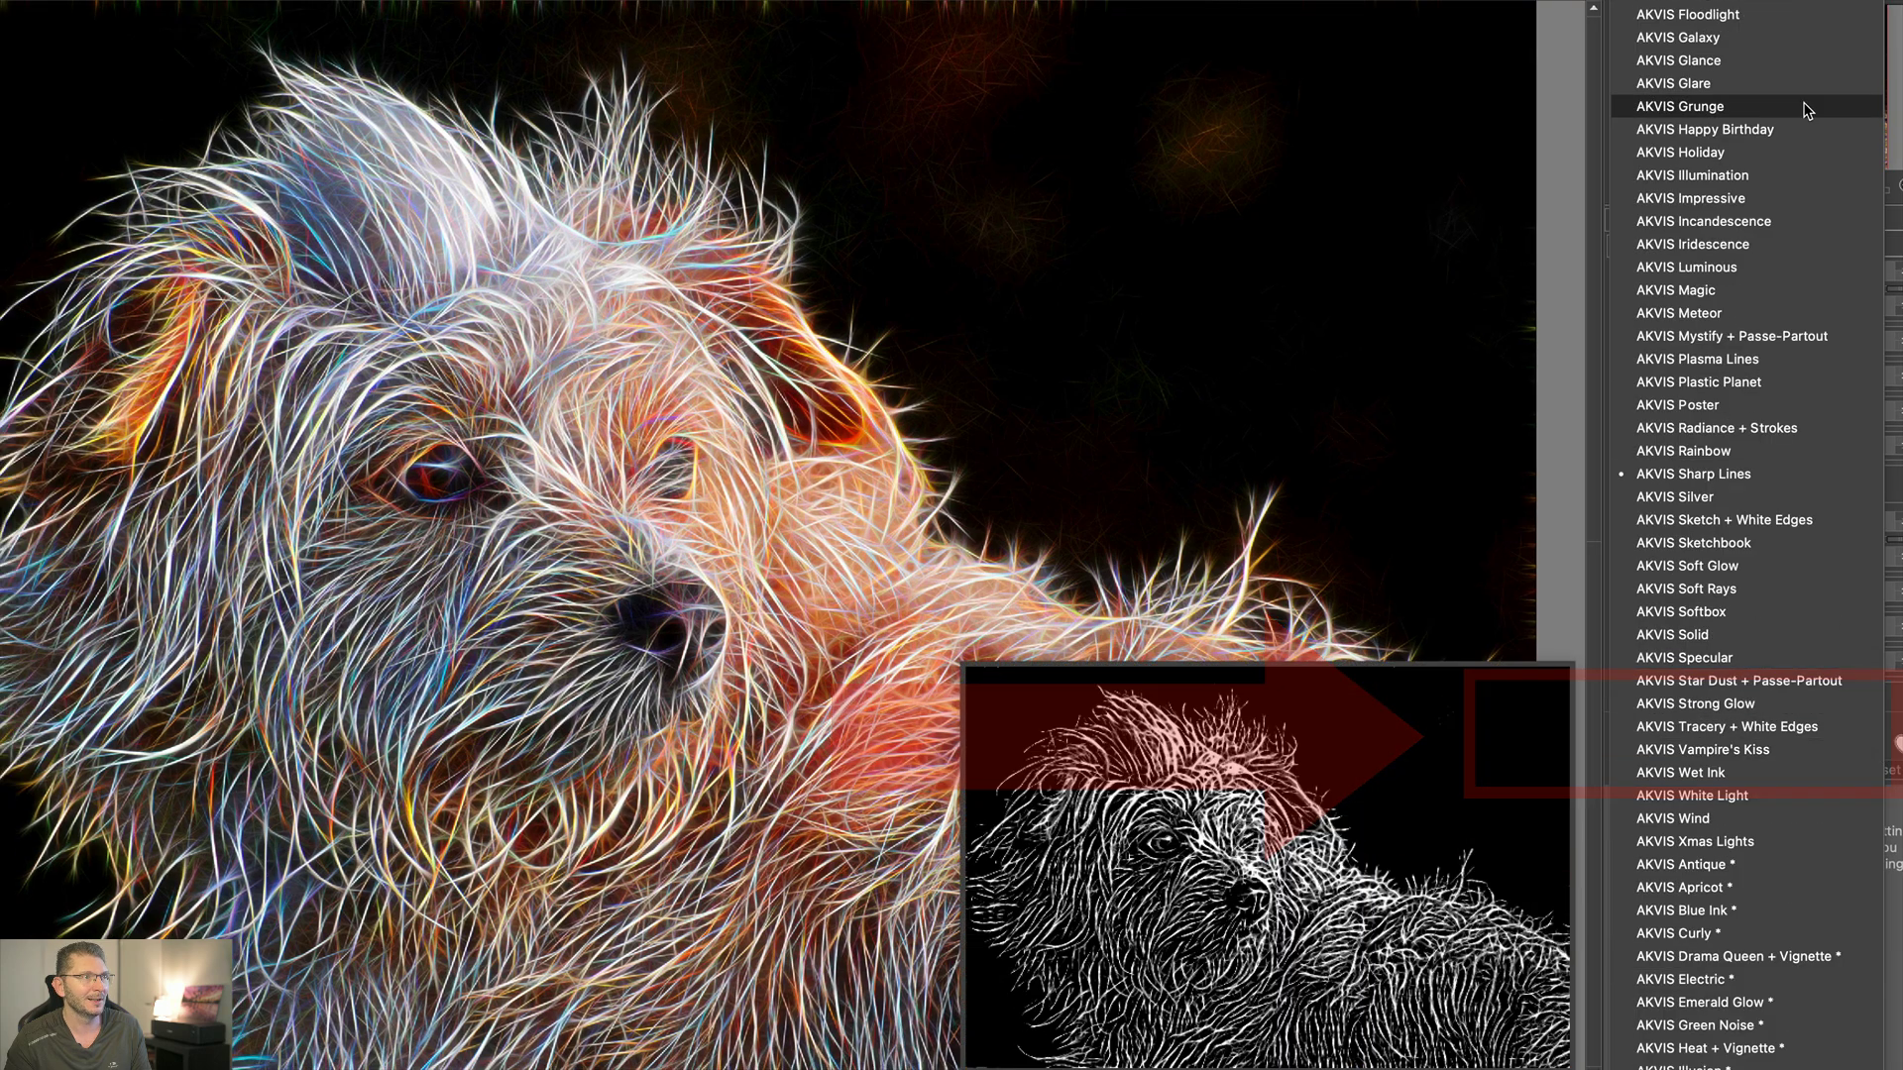
scroll(1805, 109, up, 10)
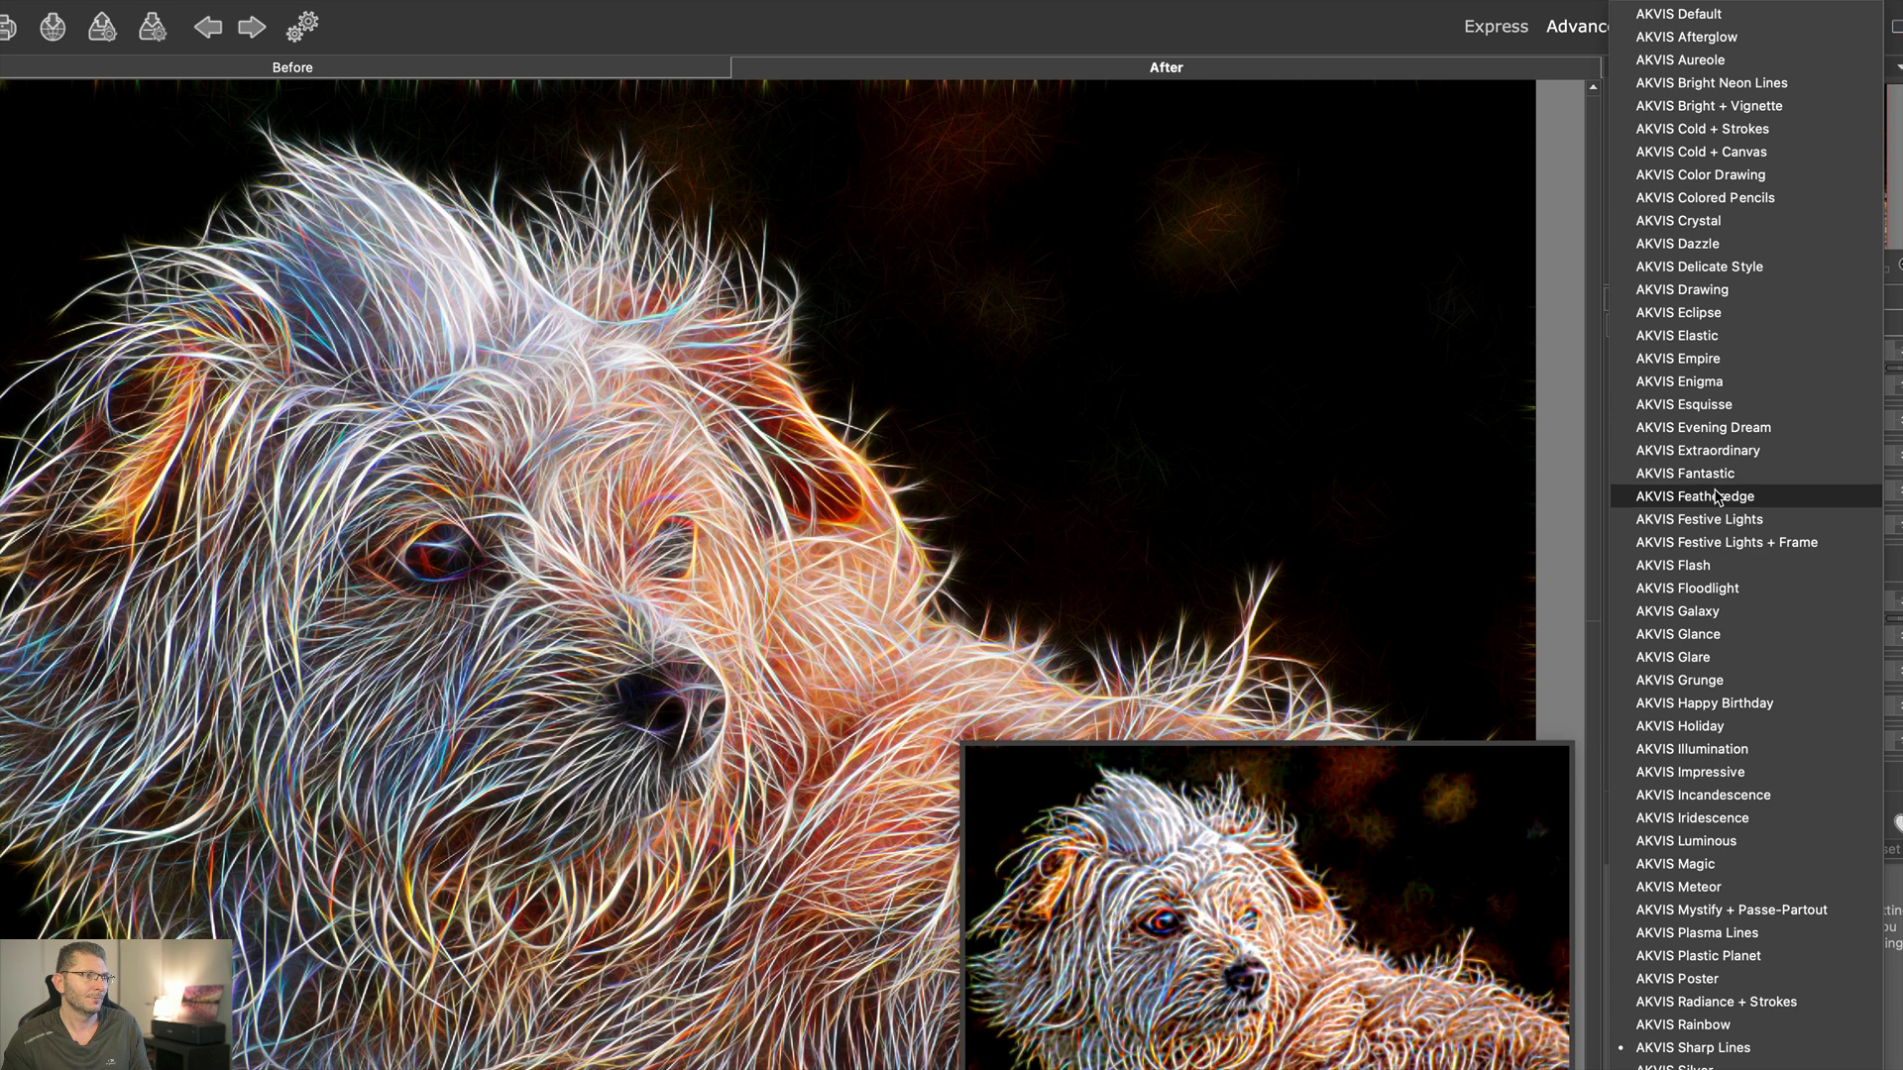
scroll(1709, 528, down, 6)
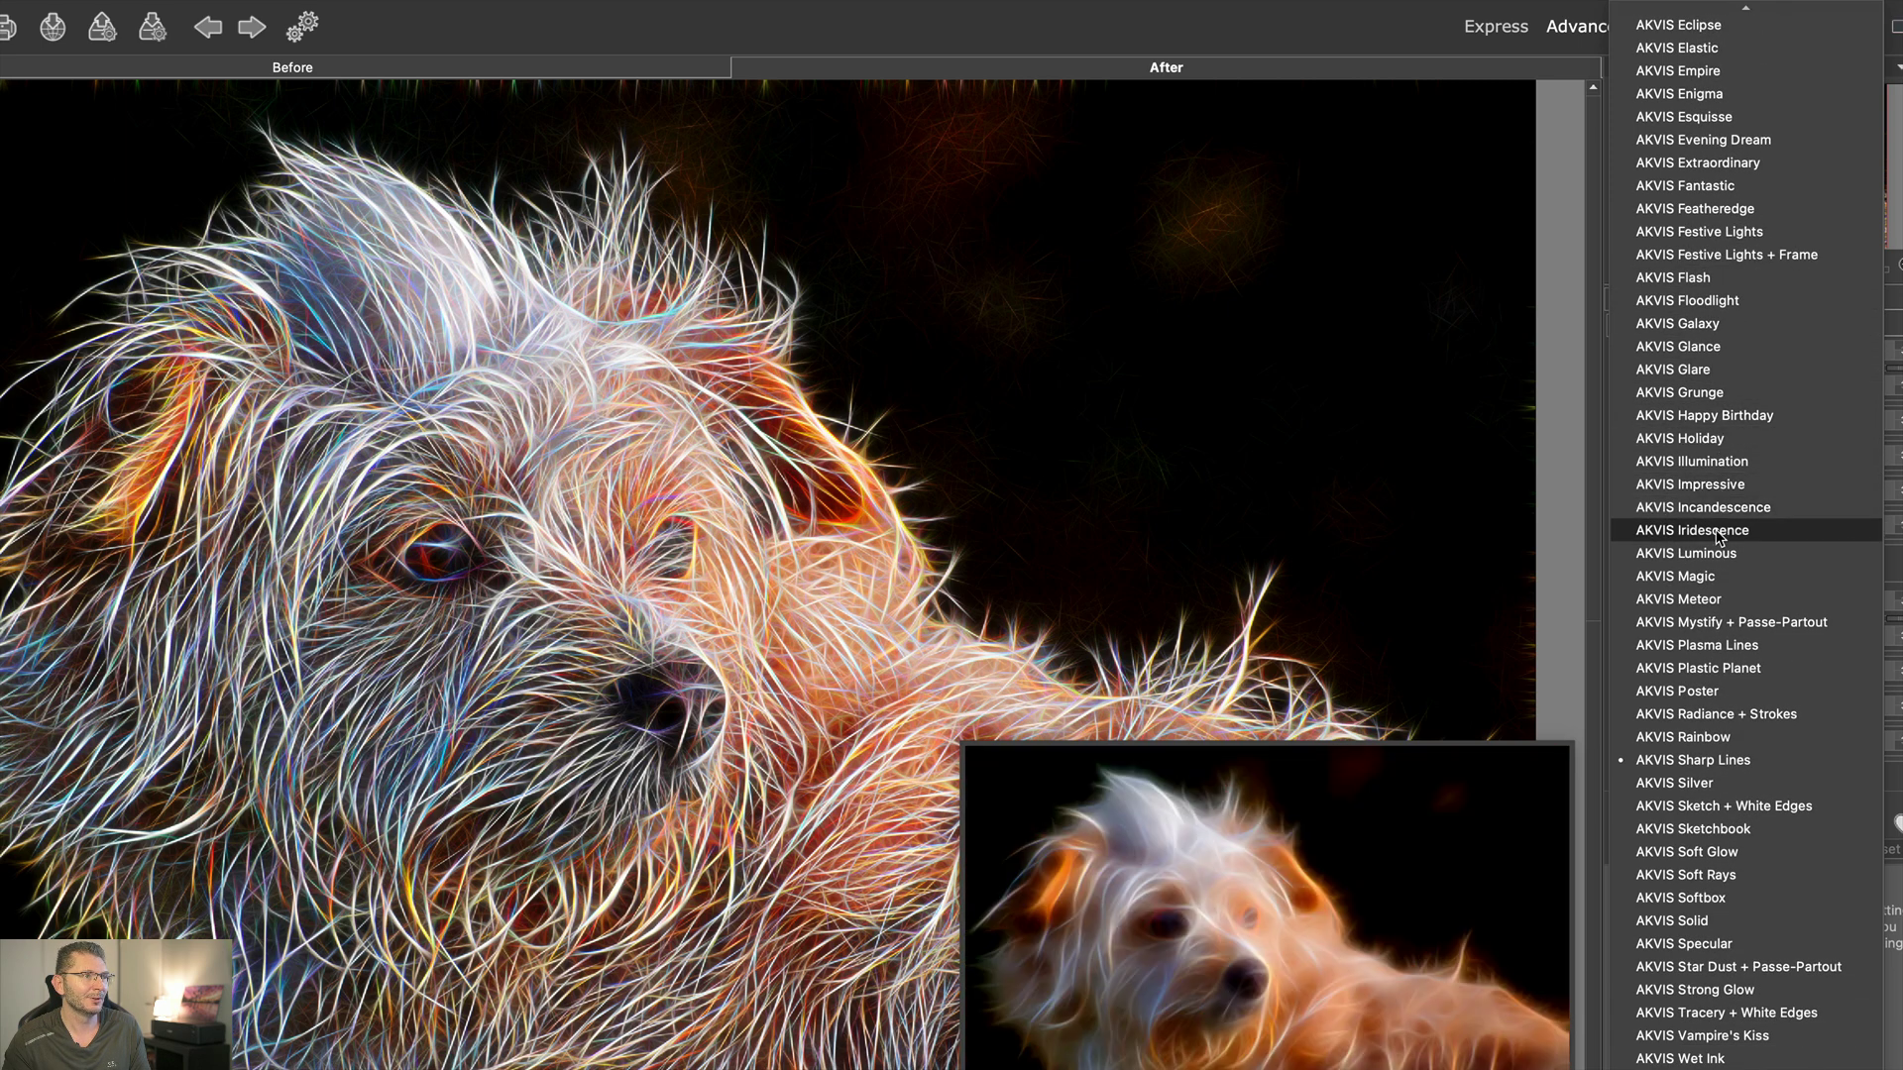
scroll(1711, 588, down, 9)
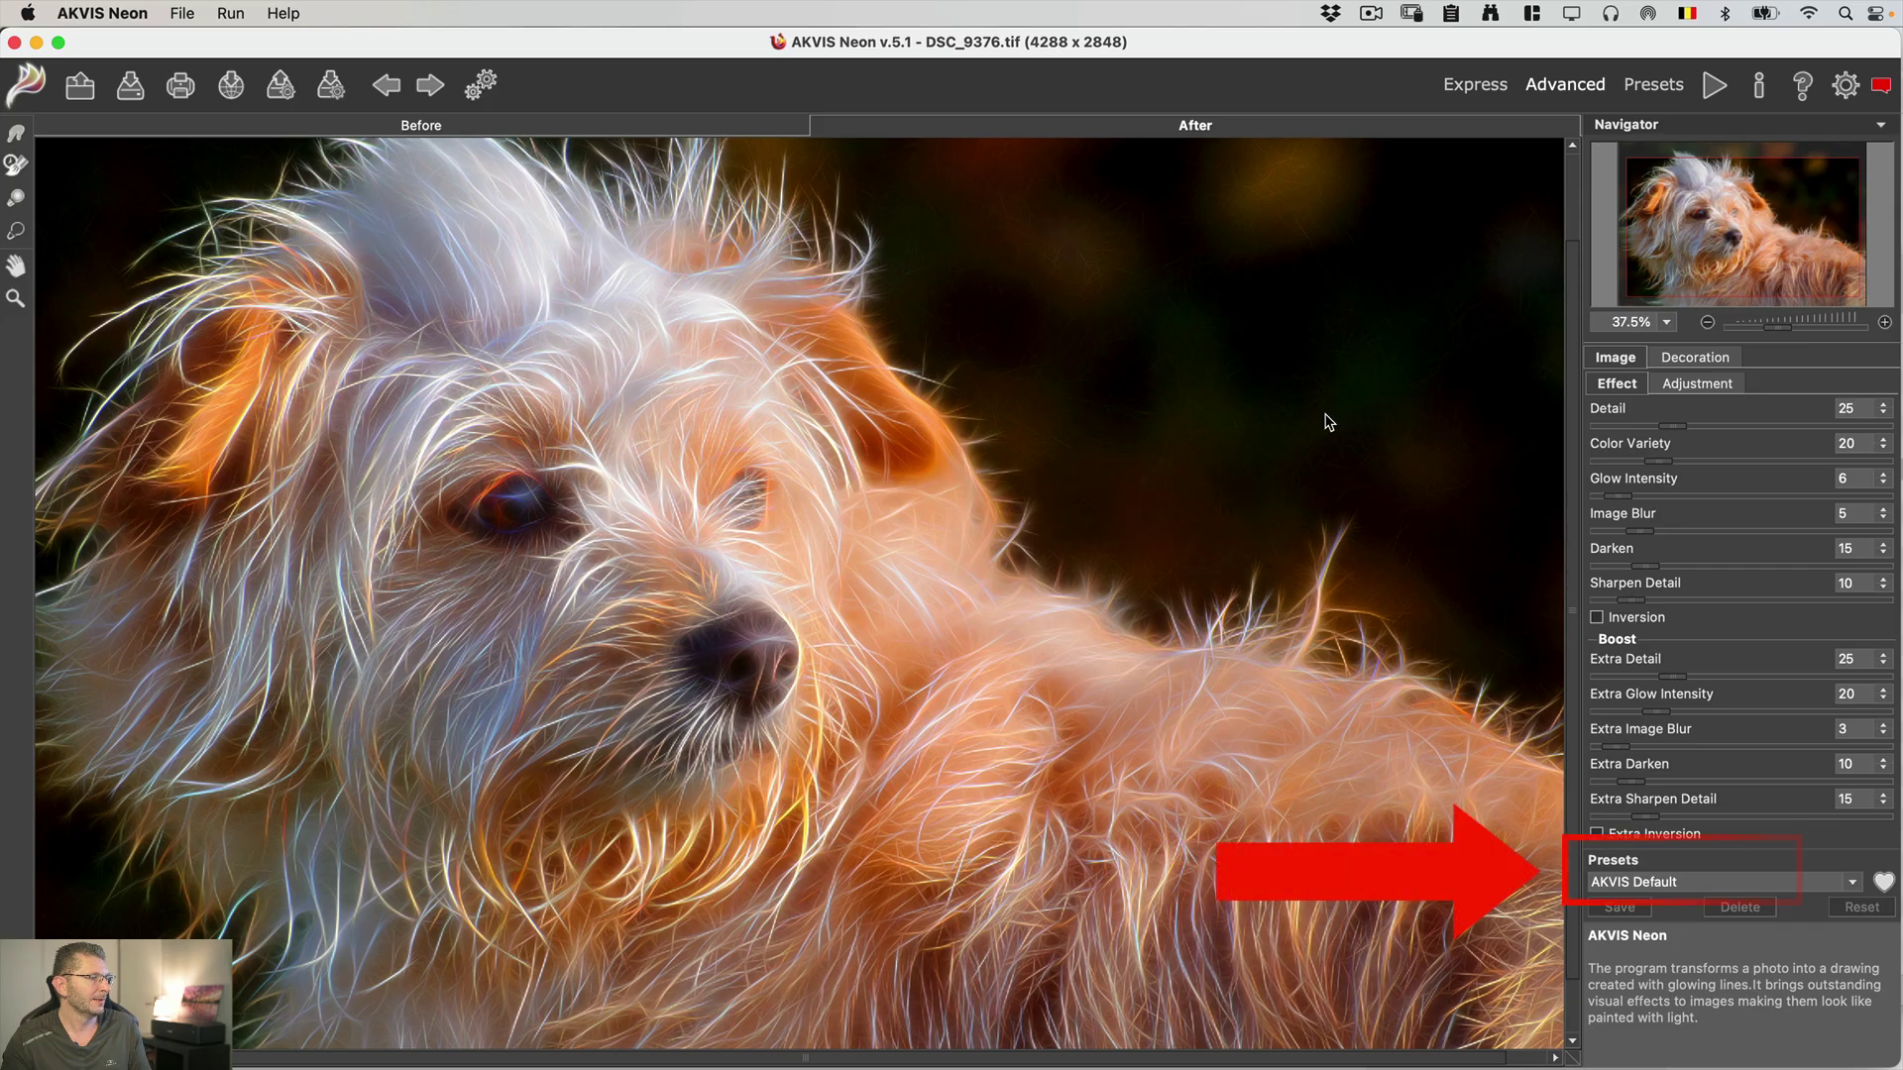
- Fit the whole dog photo in view, set Detail to 10 and move the preview square over the dog's nearer eye
click(1666, 322)
click(1652, 354)
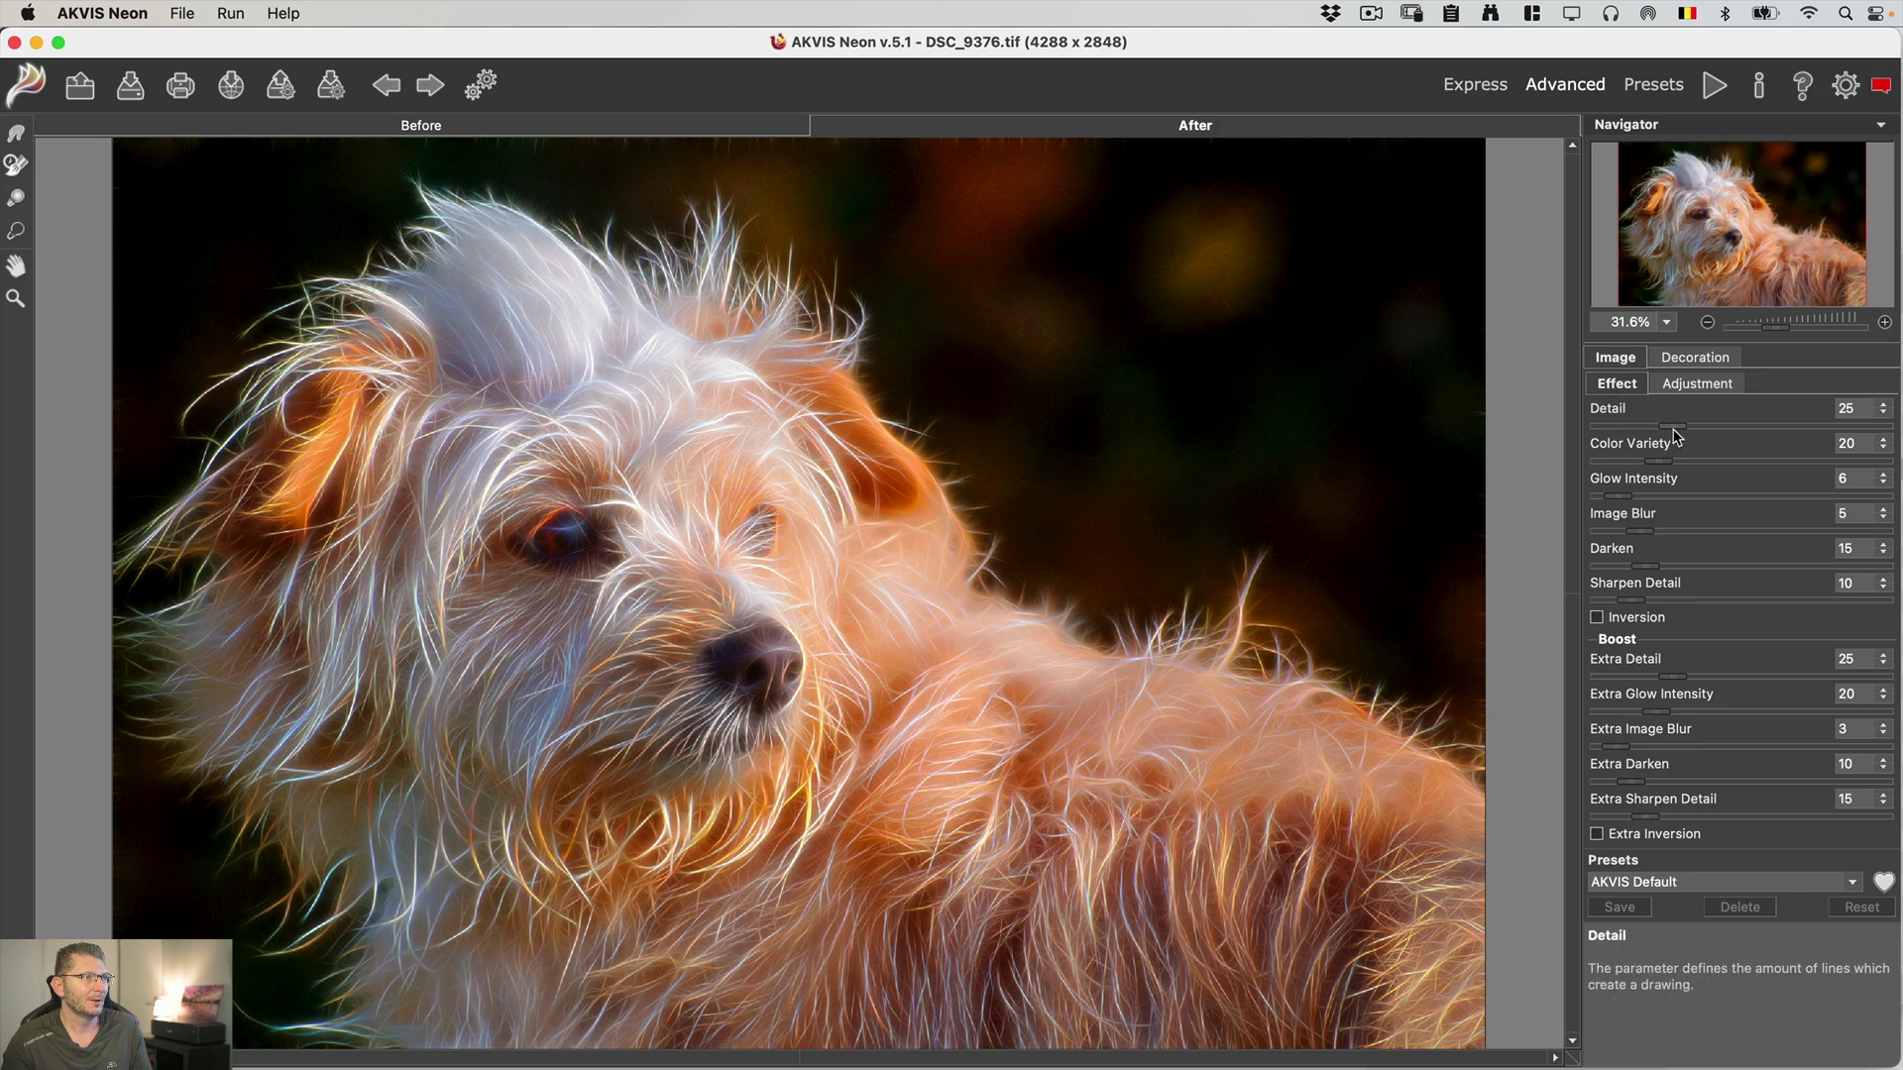
mouse_move(1674, 425)
mouse_down()
mouse_move(1645, 424)
mouse_move(1721, 433)
mouse_move(1633, 431)
mouse_up()
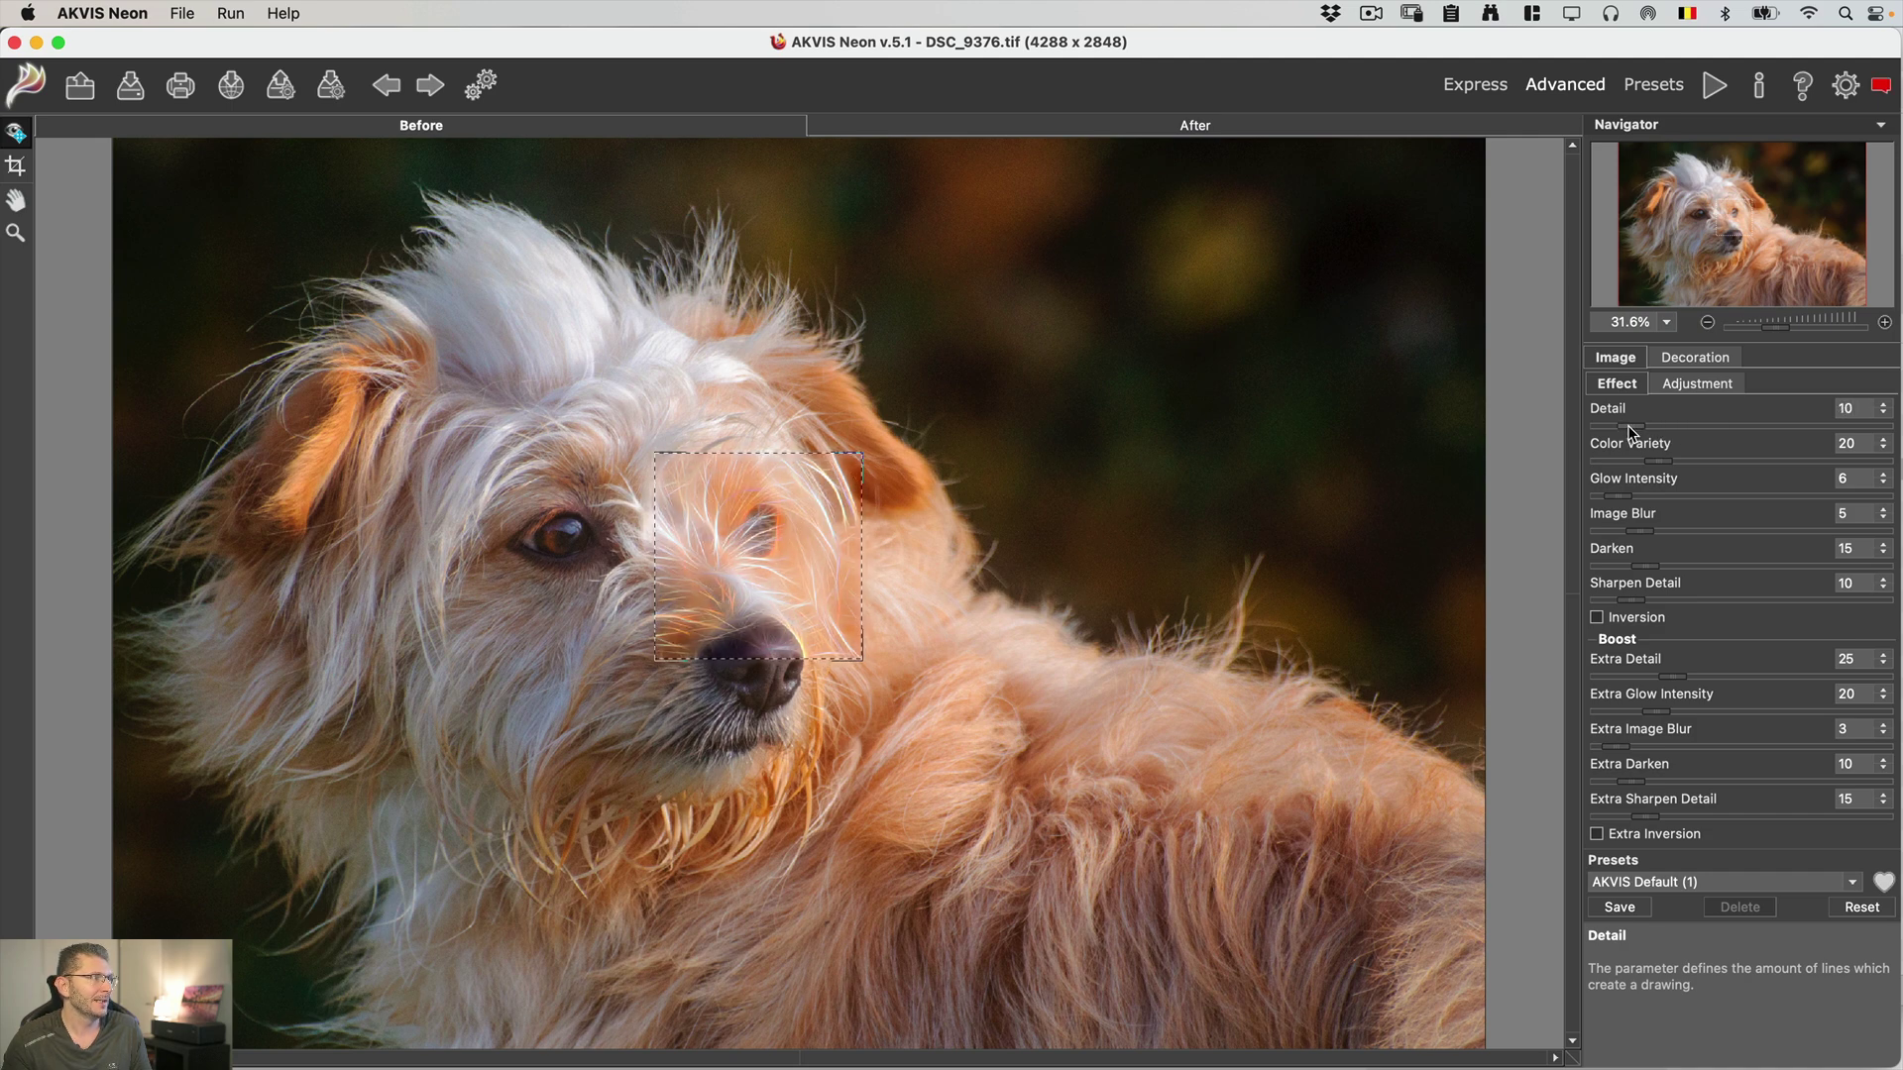
drag(770, 538, 581, 544)
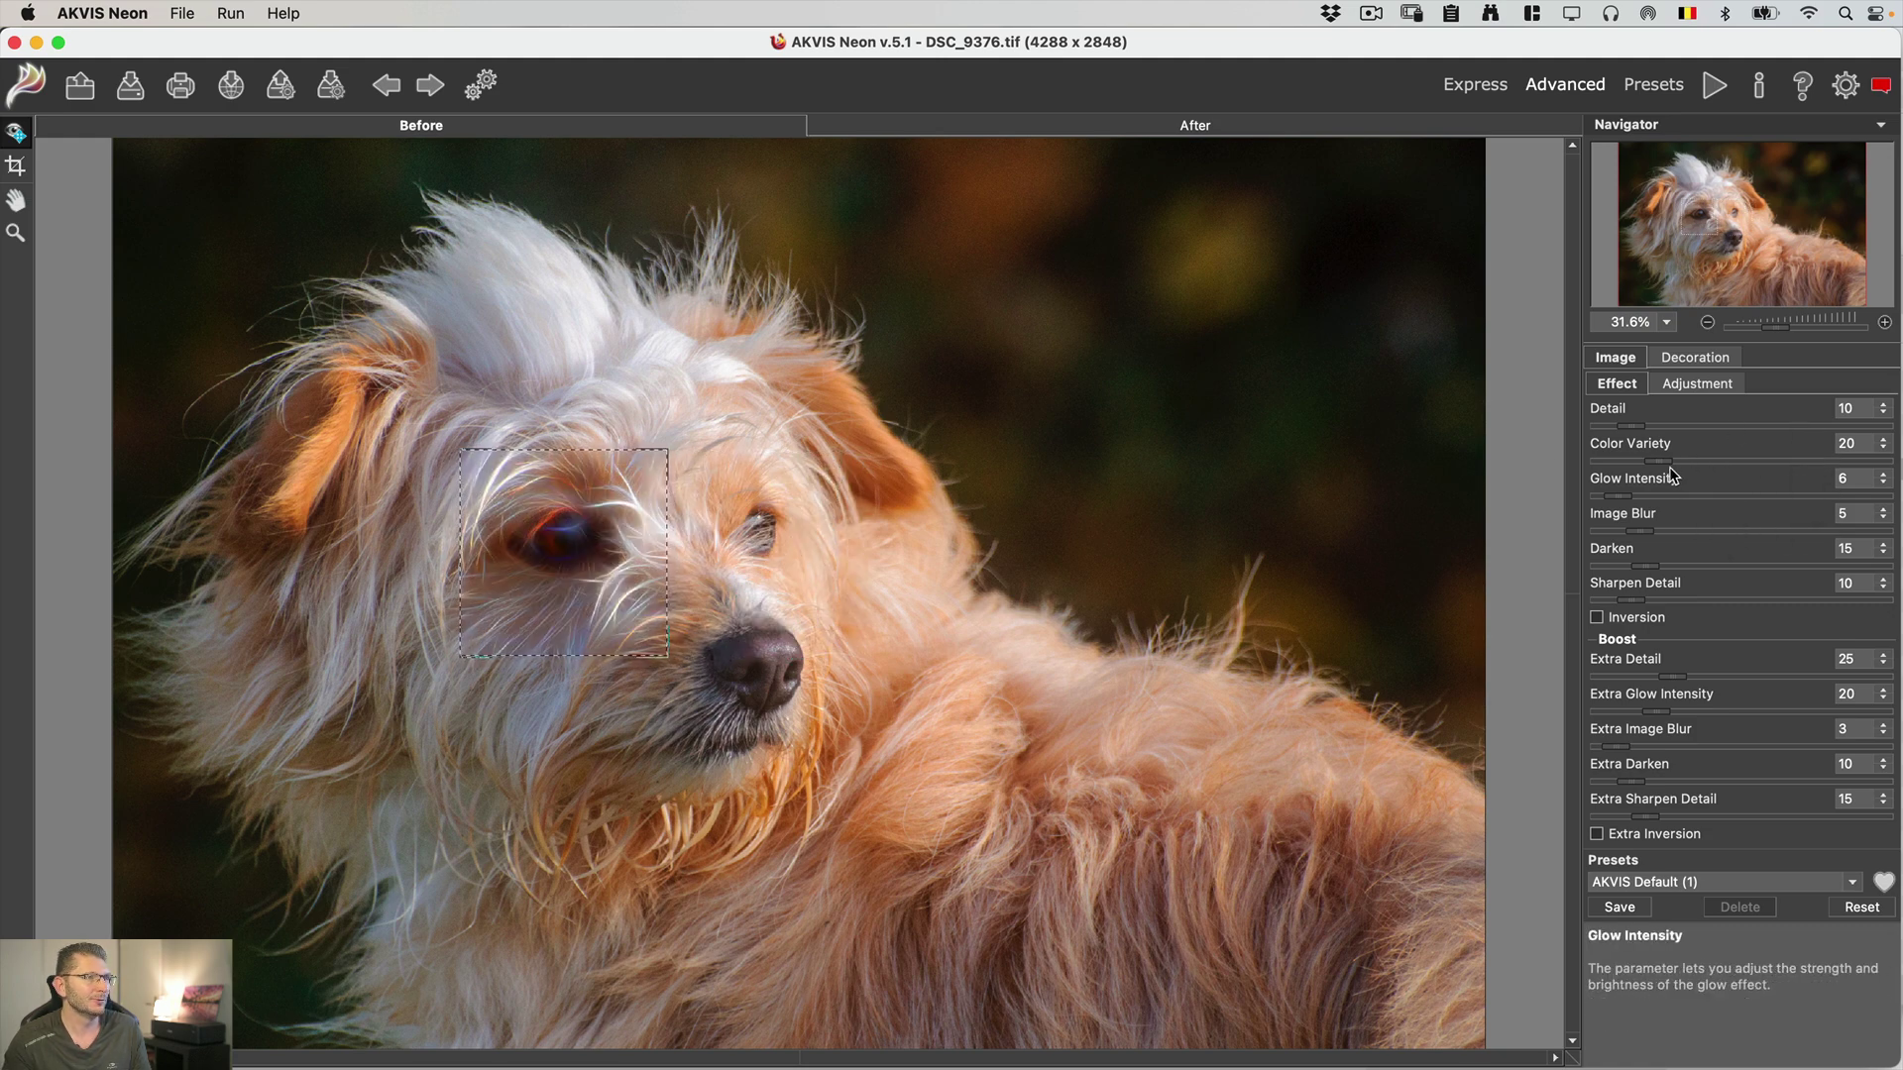
- Set the effect's Color Variety to 0 after trying 29
drag(1656, 459, 1685, 460)
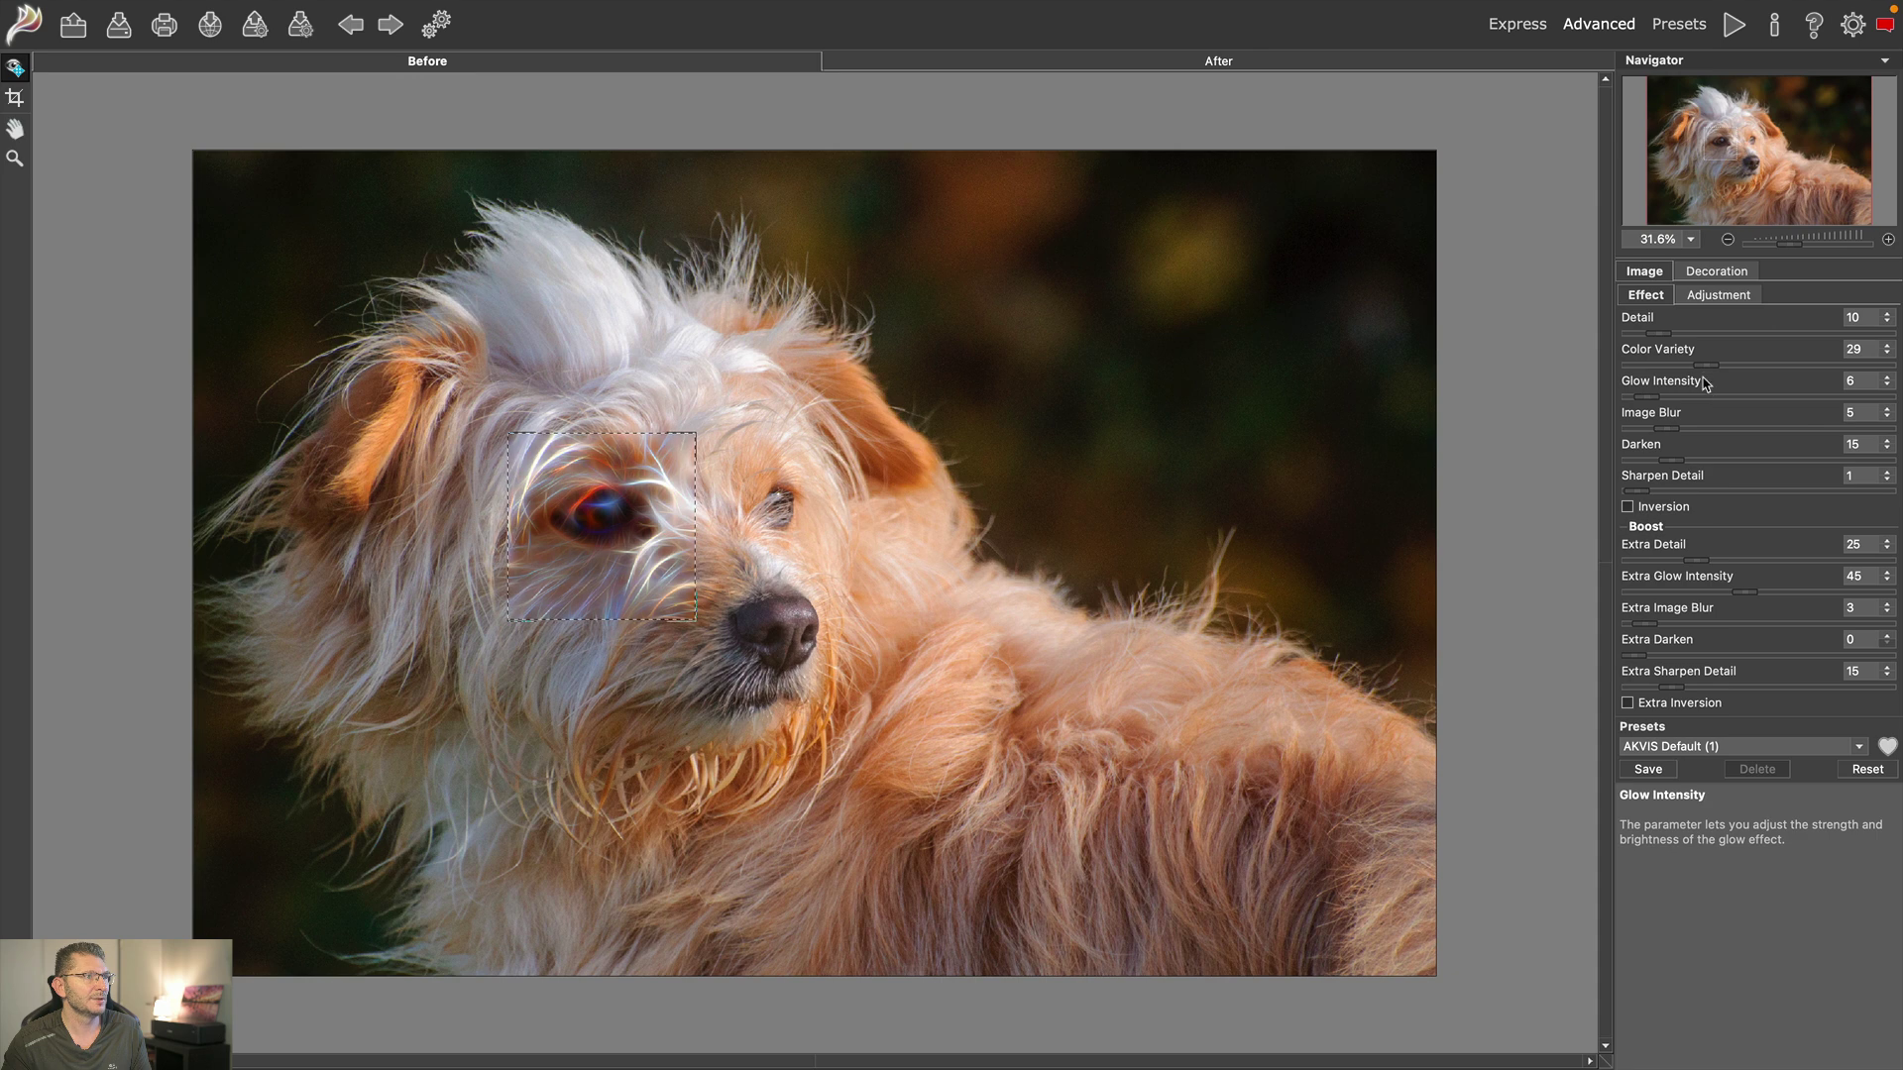
drag(1706, 370, 1625, 375)
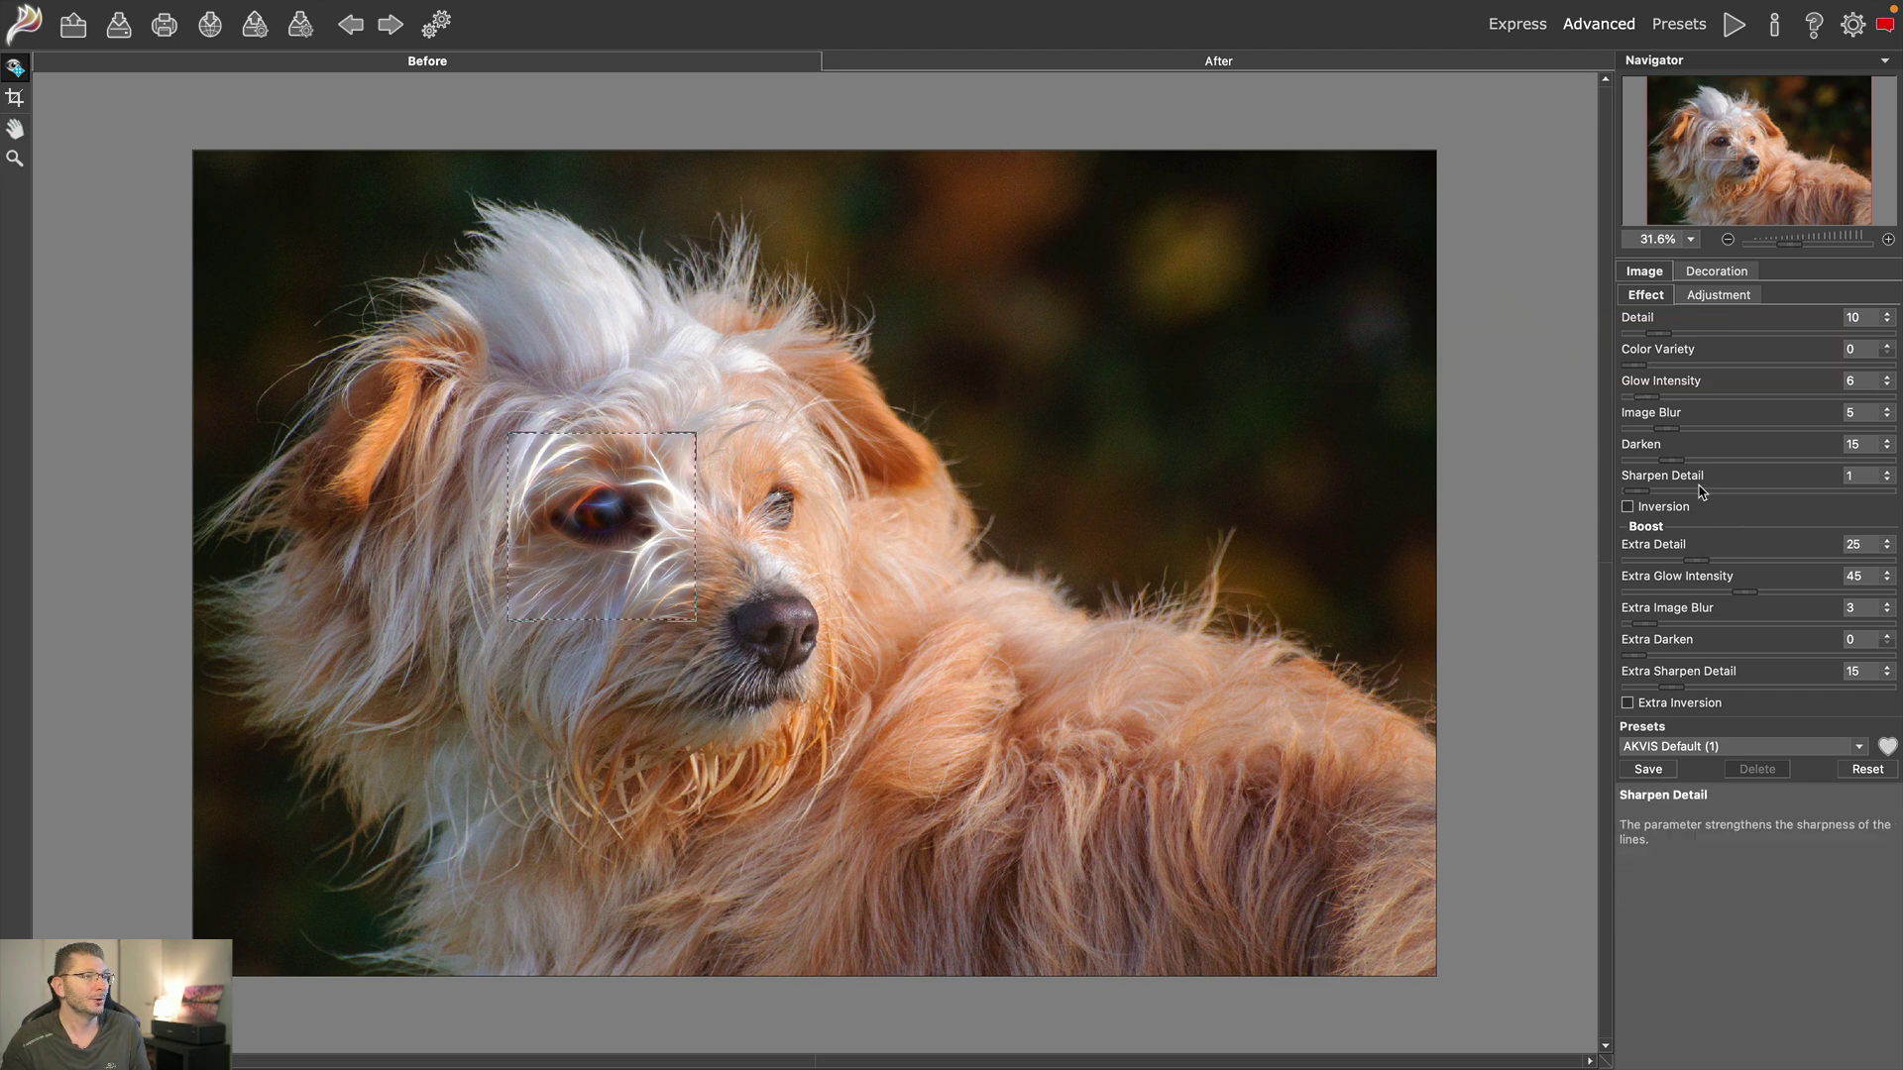
- Set the boost's Extra Glow Intensity to 17 and render the effect on the whole dog photo
click(1694, 591)
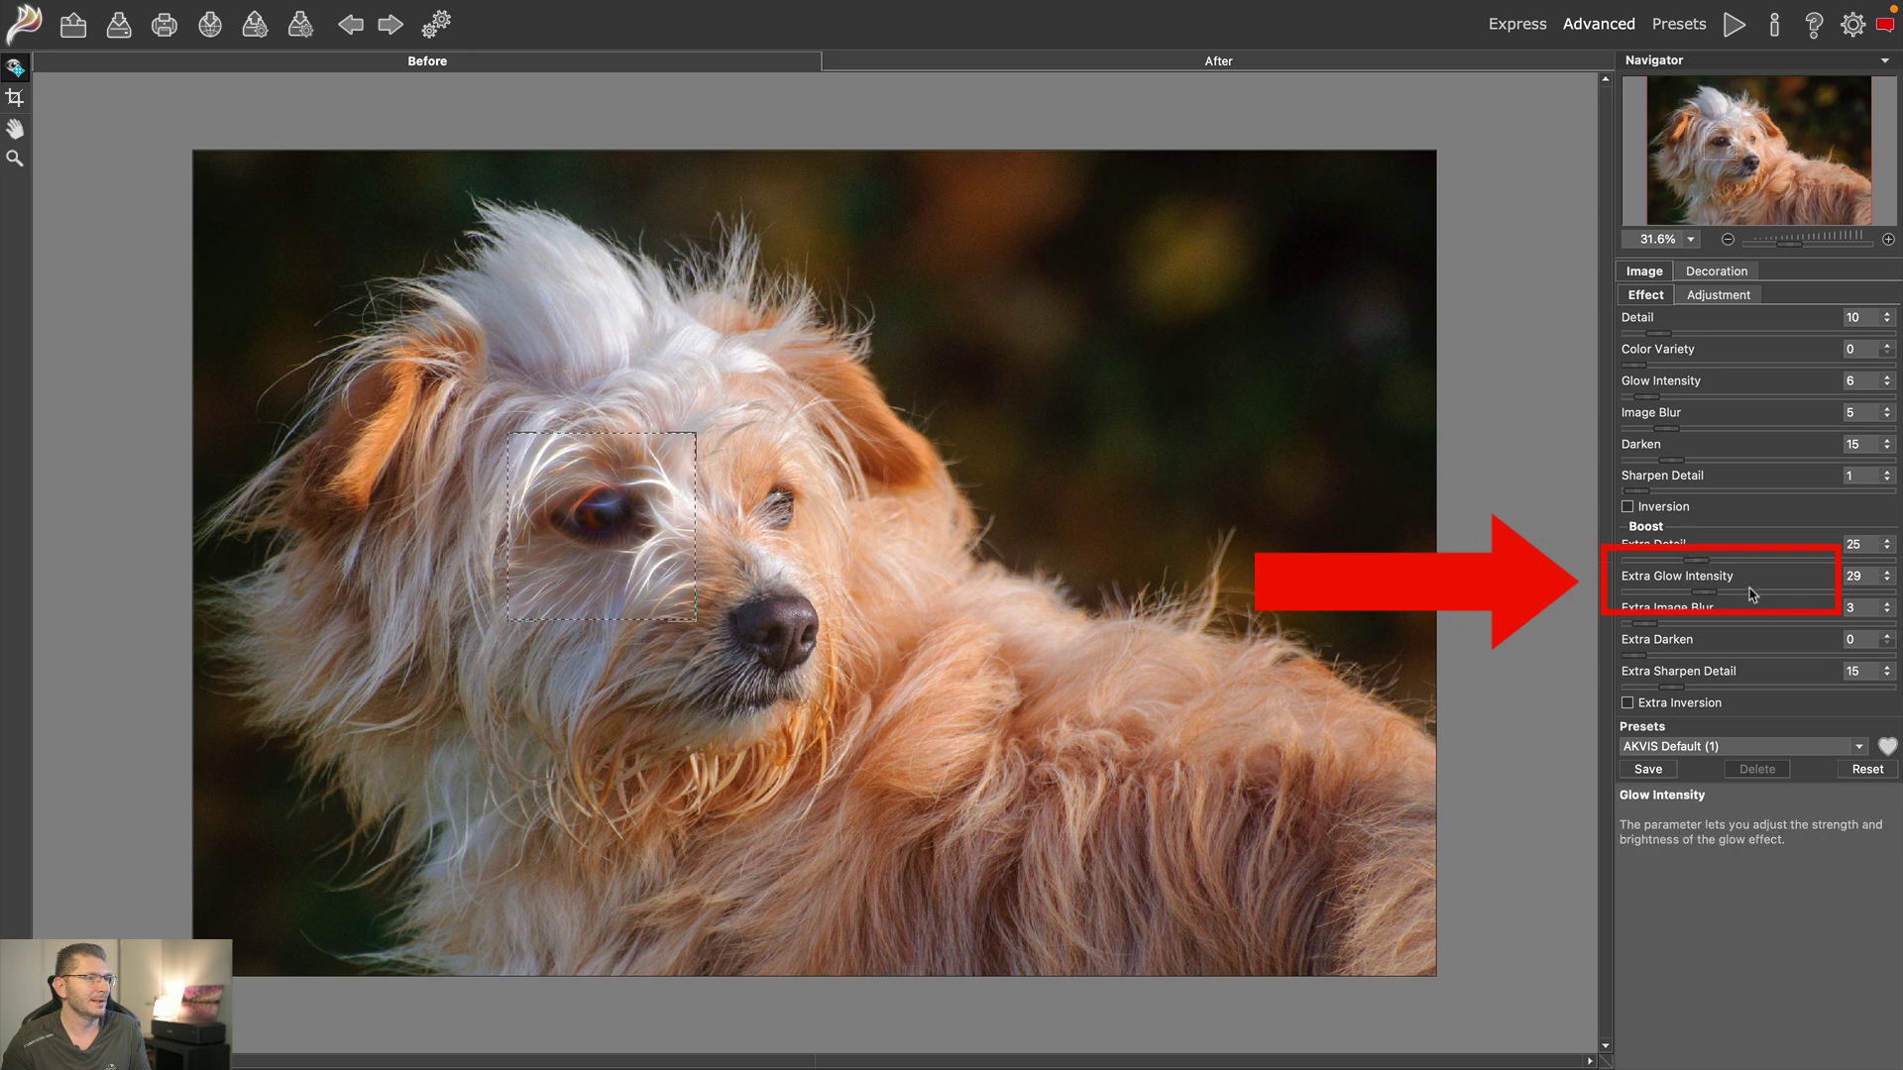
drag(1677, 595, 1674, 596)
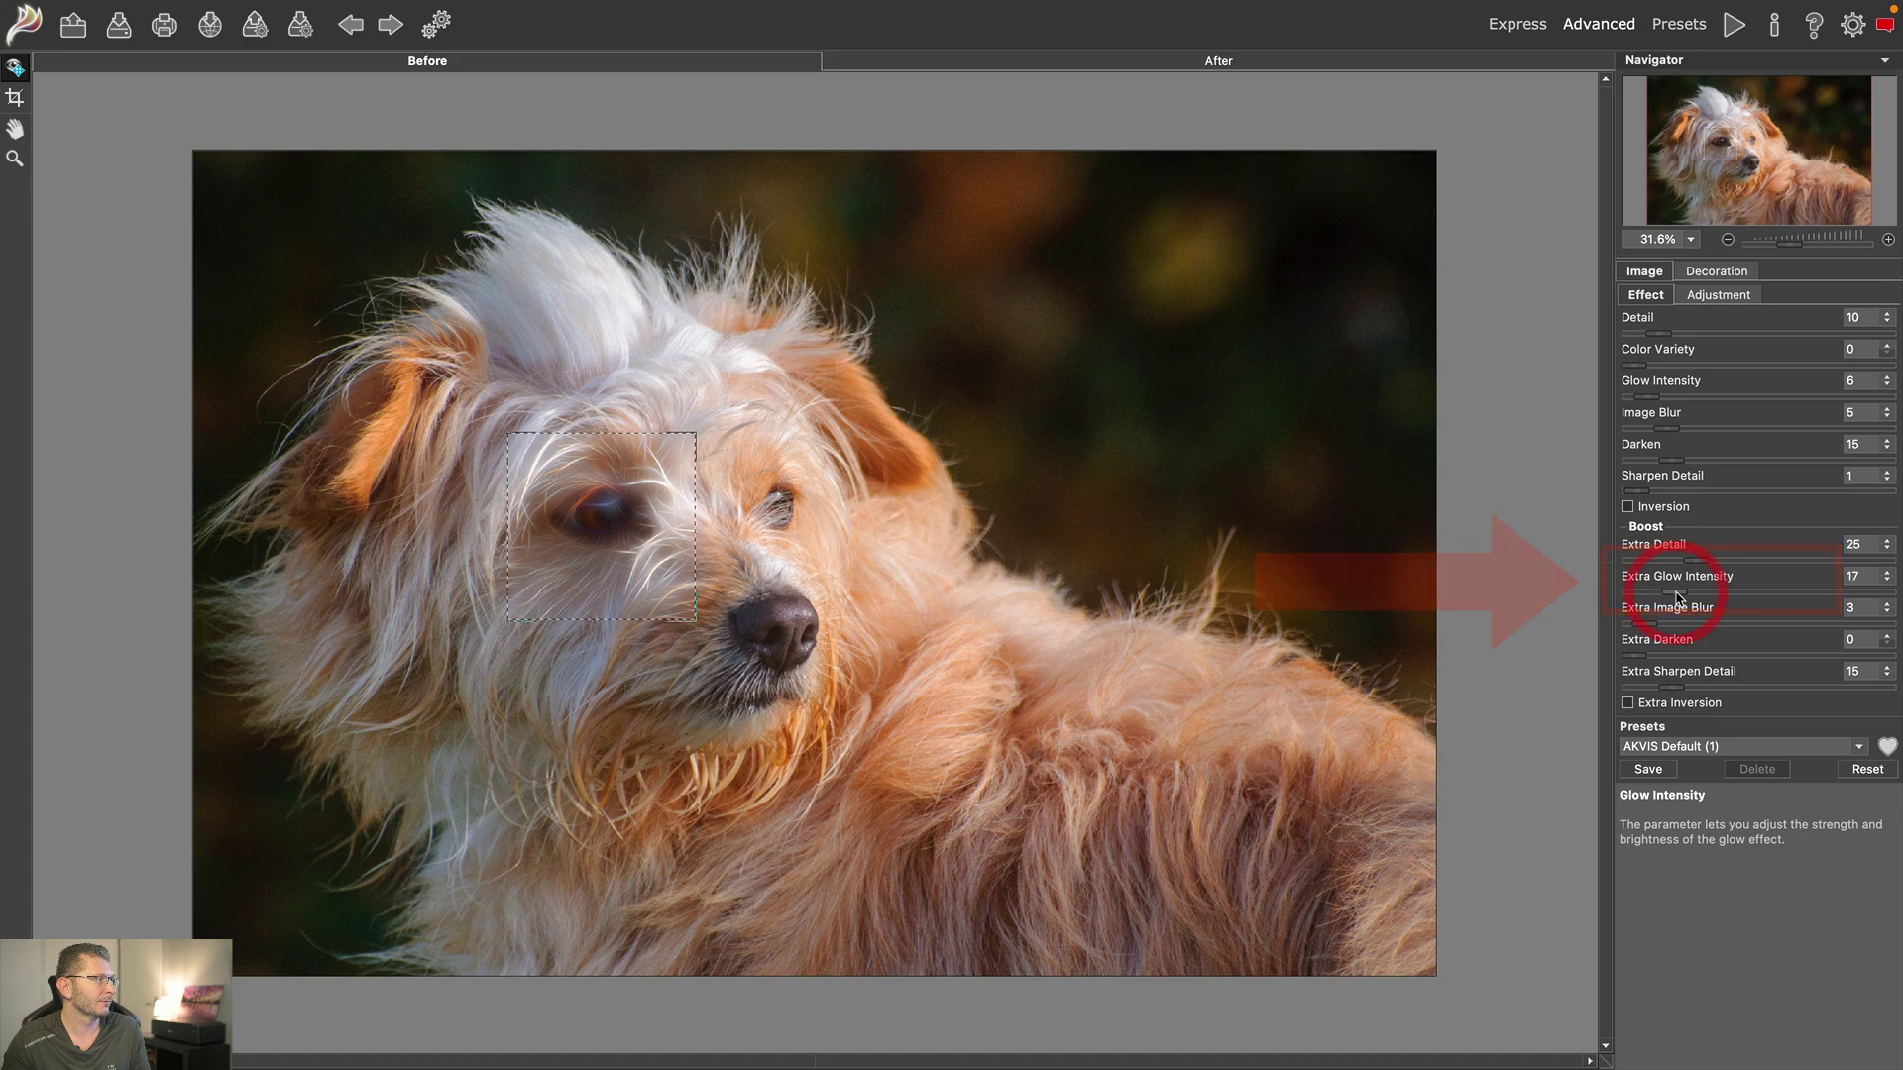
click(1155, 62)
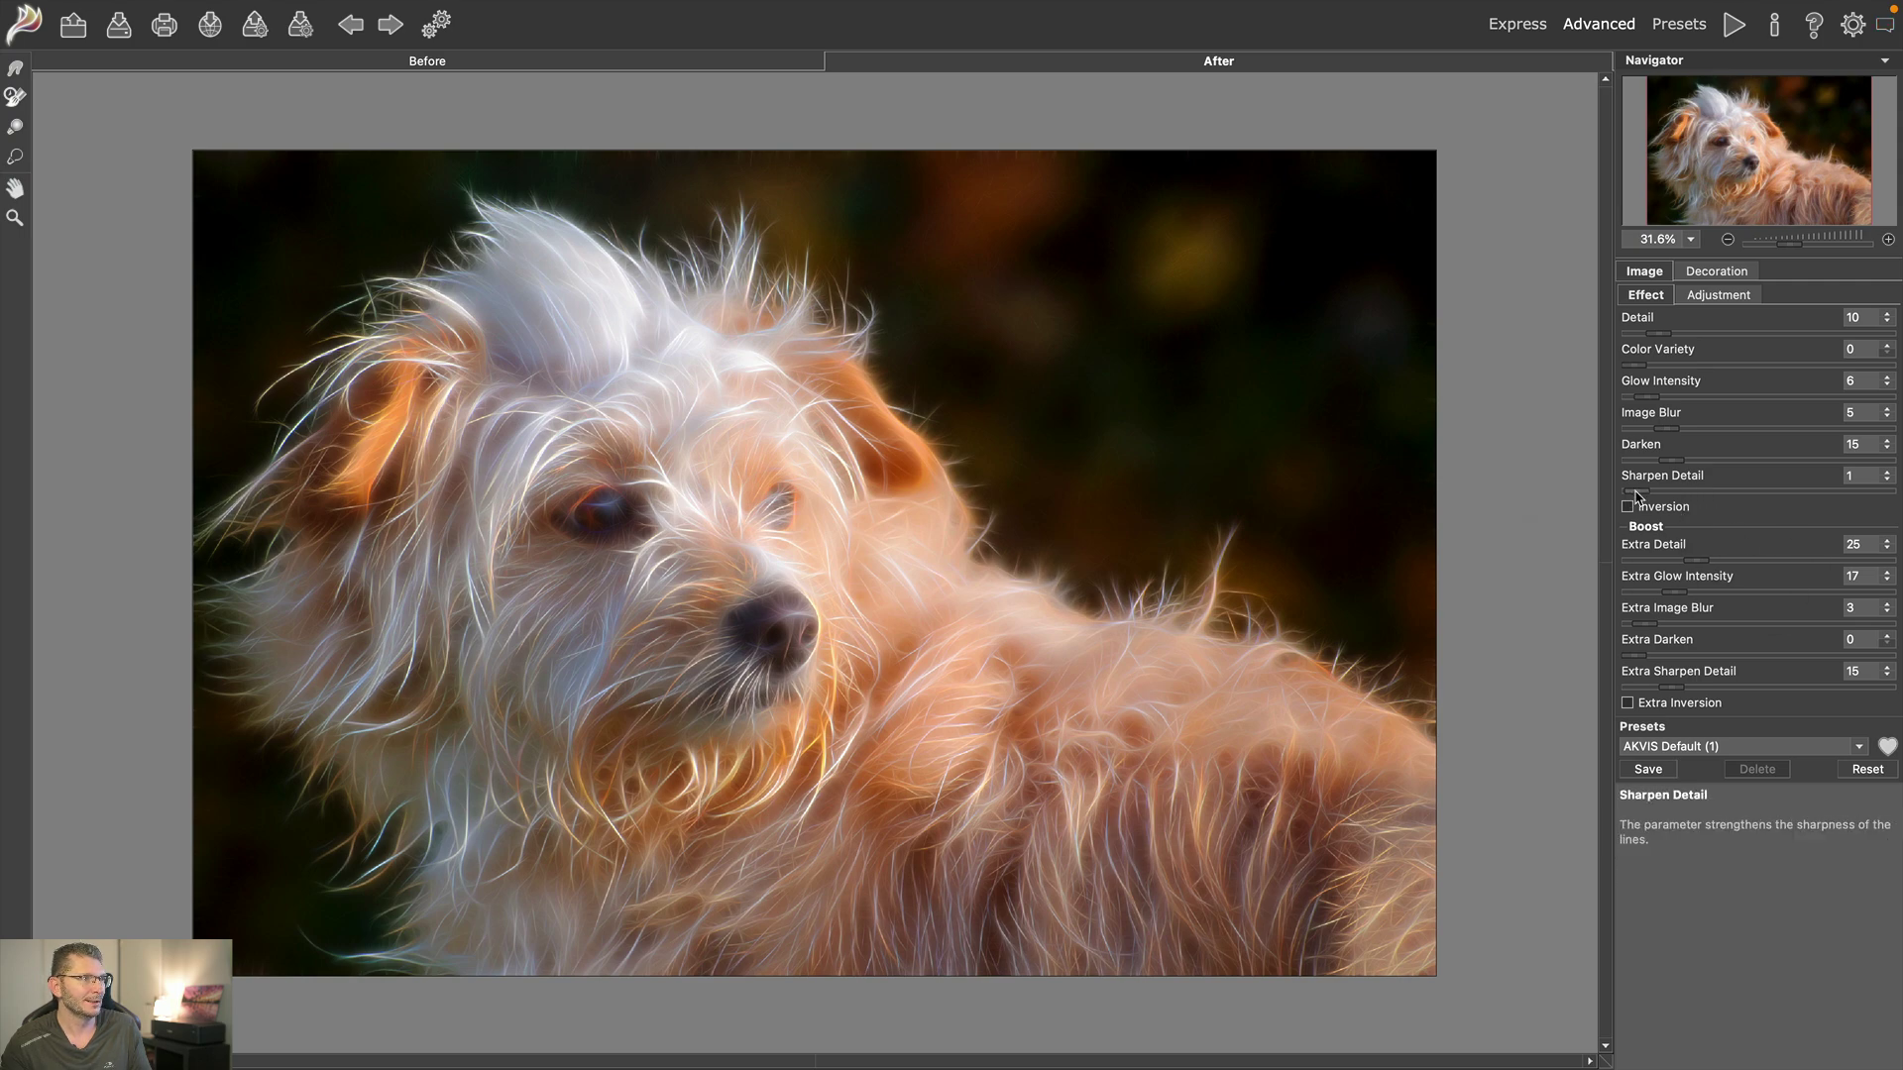
- Set Sharpen Detail to 13 and render the whole dog photo with the sharper lines
mouse_move(1636, 496)
mouse_down()
mouse_move(1718, 493)
mouse_move(1666, 492)
mouse_up()
click(1729, 492)
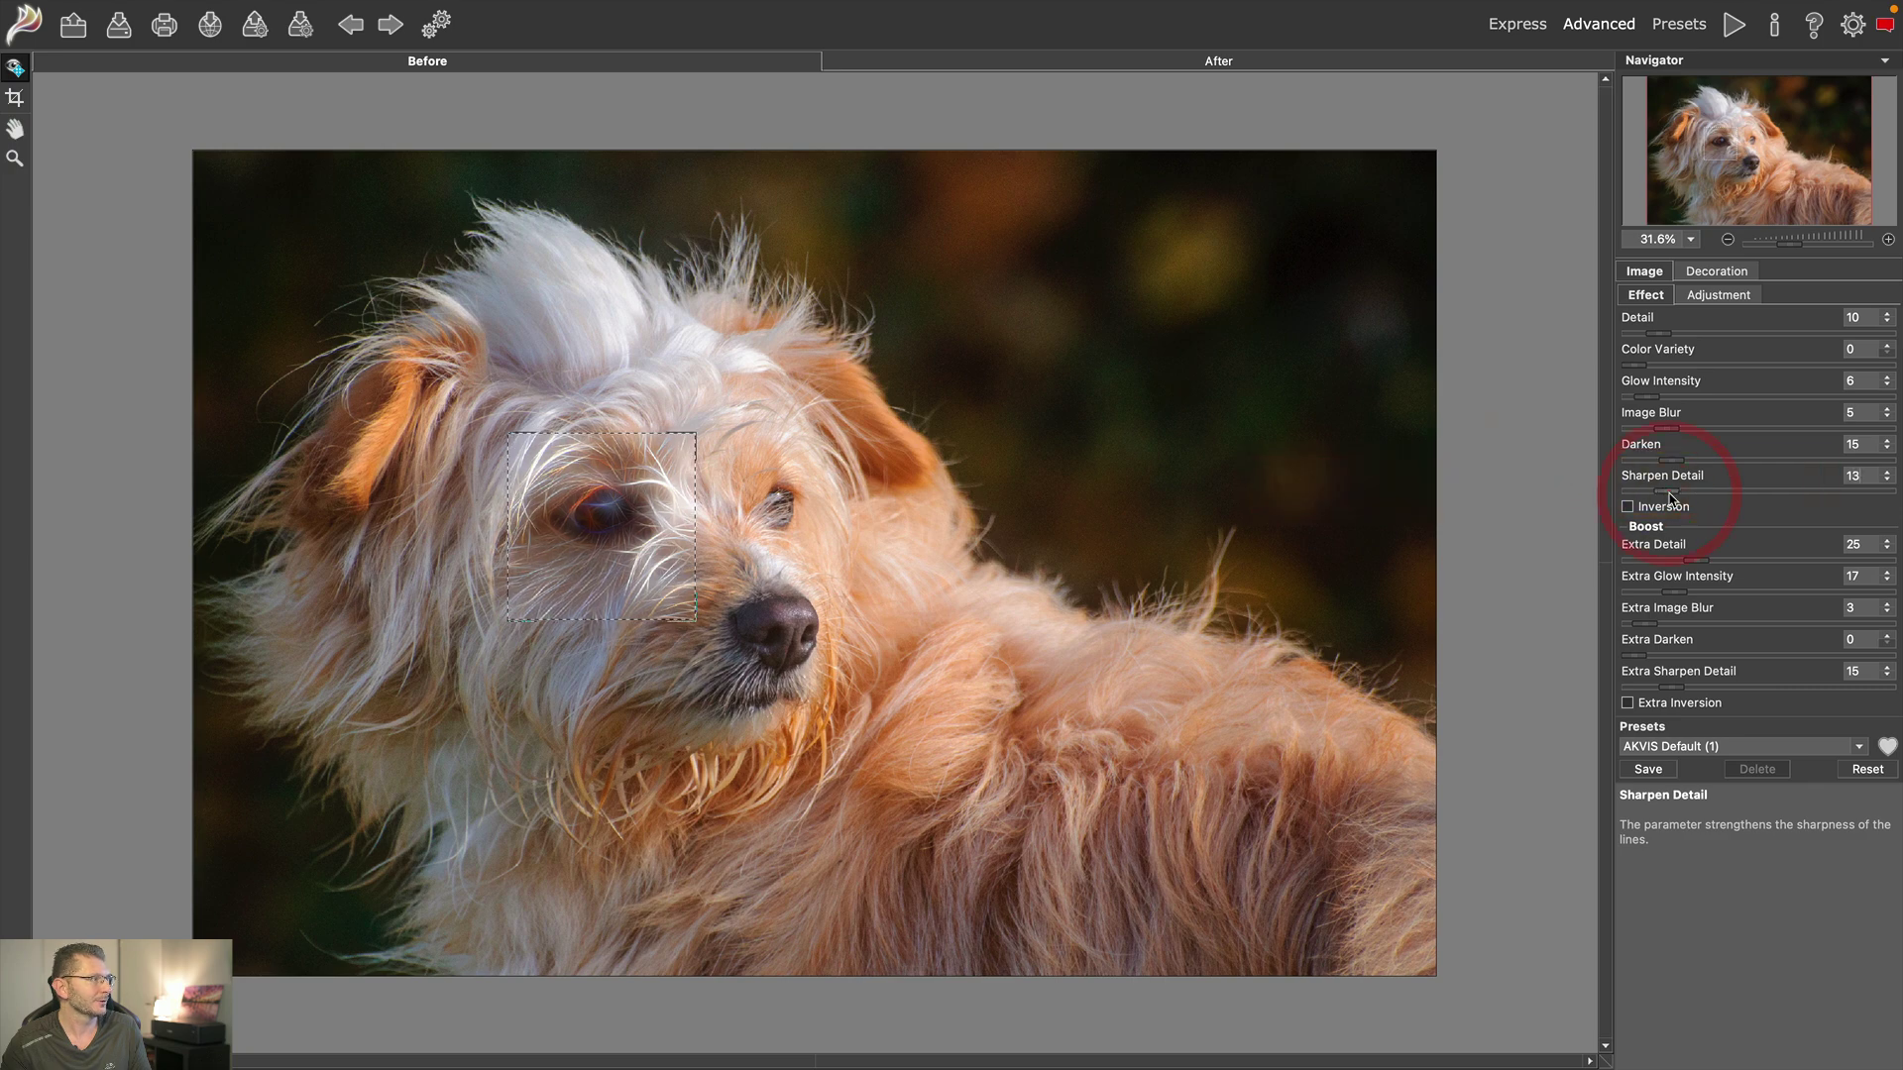
click(1259, 62)
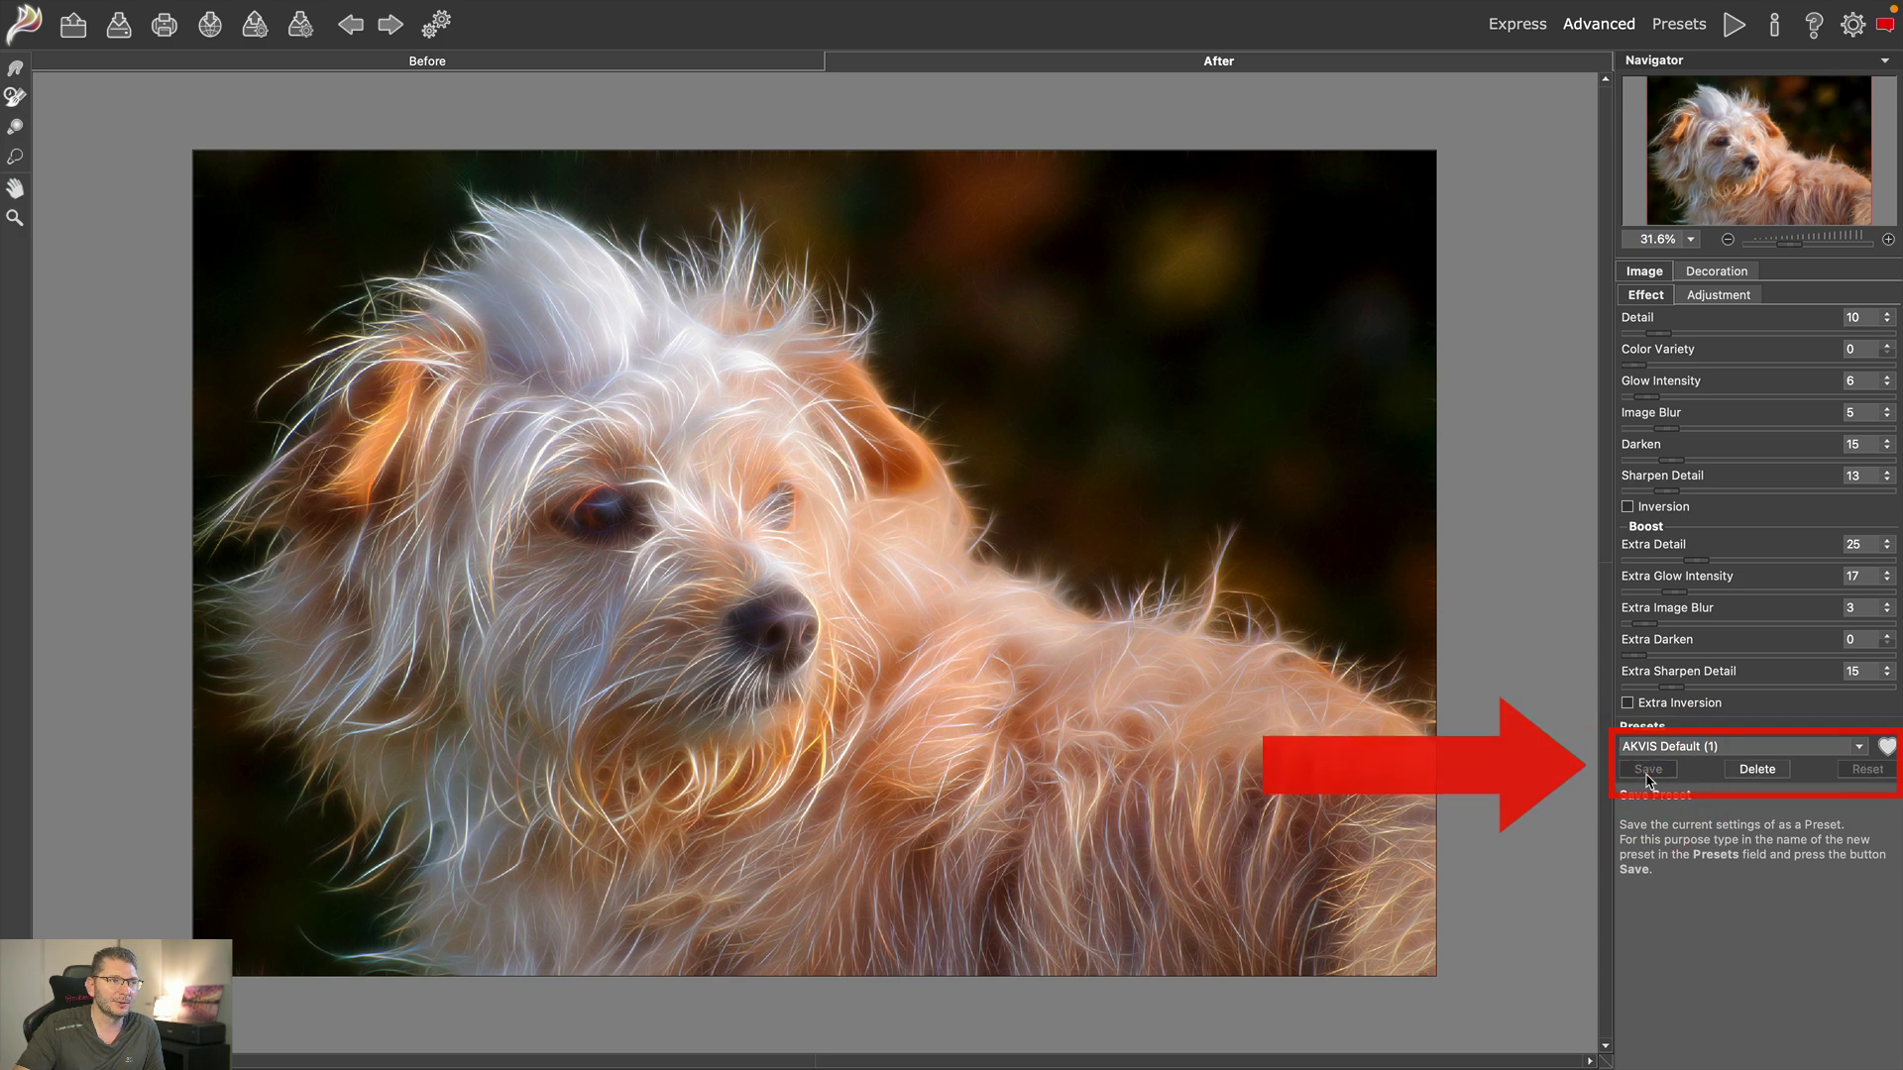
- Mark the saved custom preset AKVIS Default (1) as a favourite
click(1890, 749)
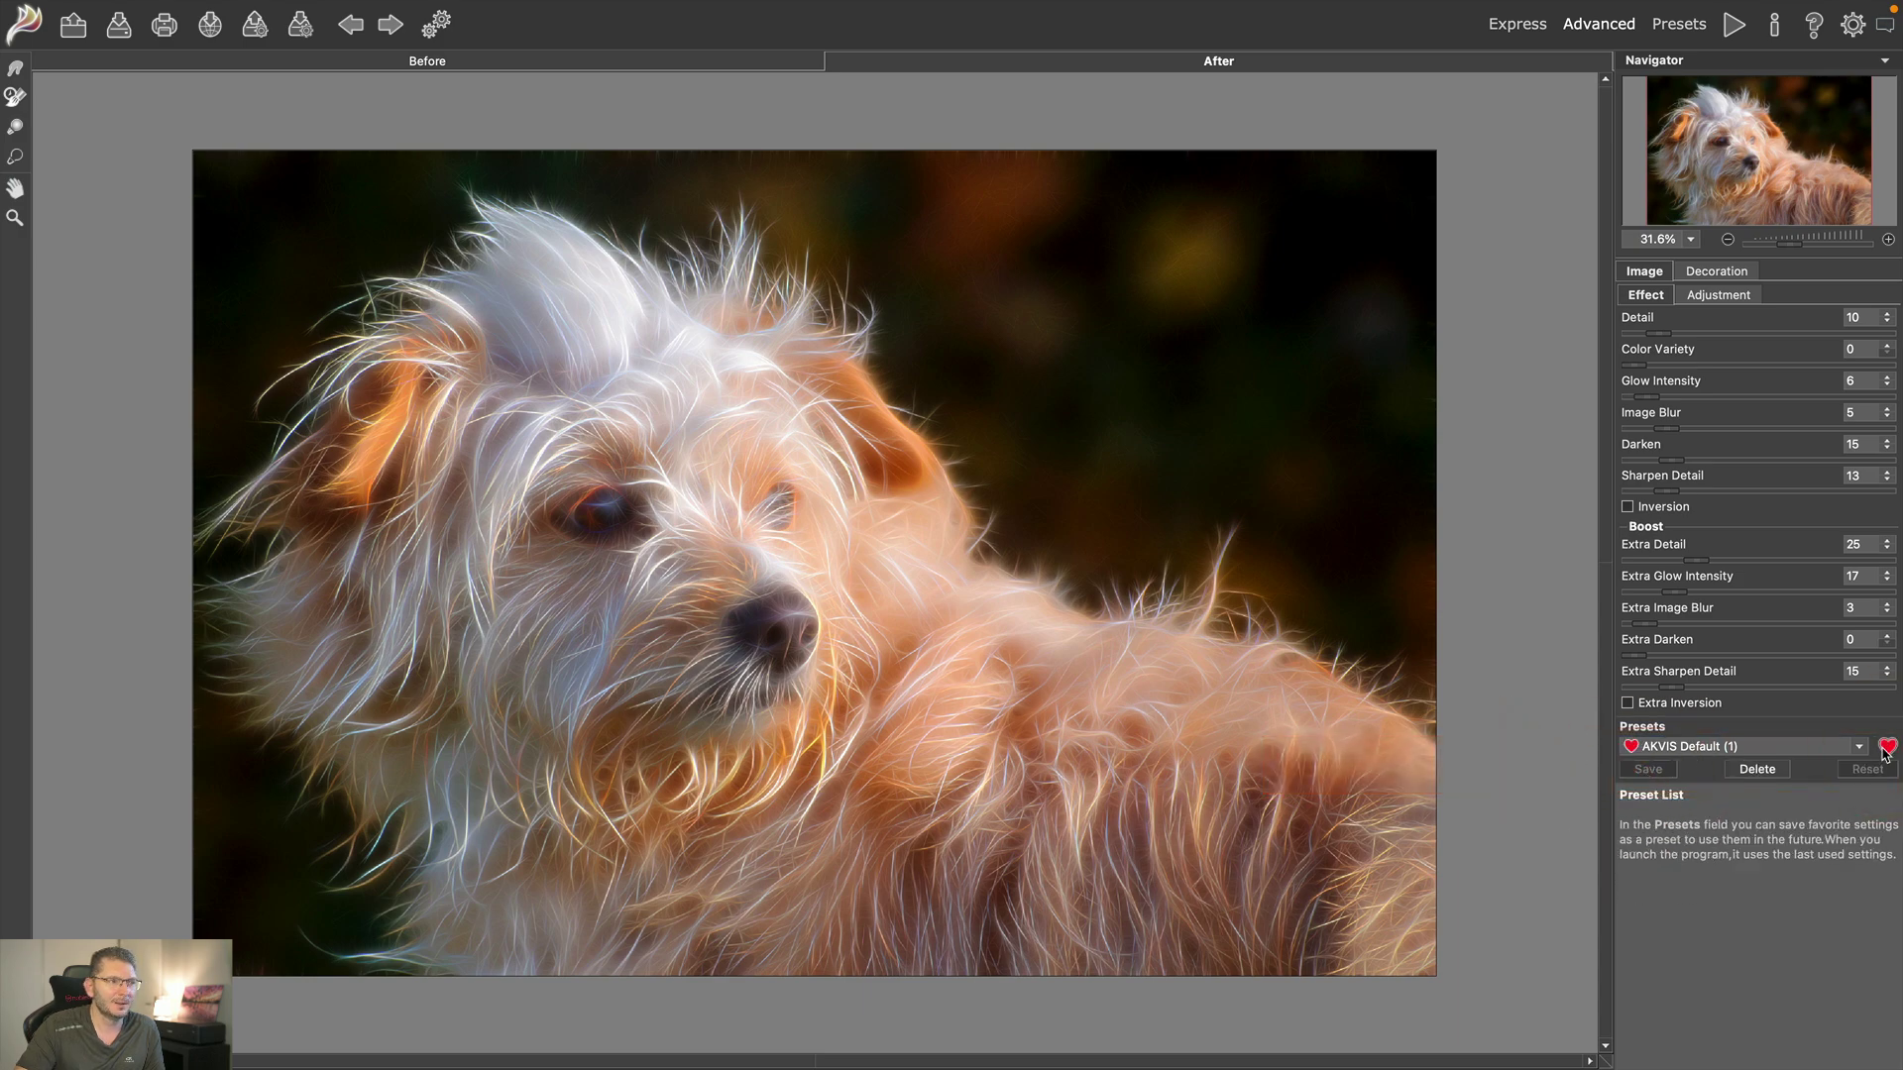
- Apply the AKVIS Waves preset to the dog photo and render the whole picture
click(1860, 748)
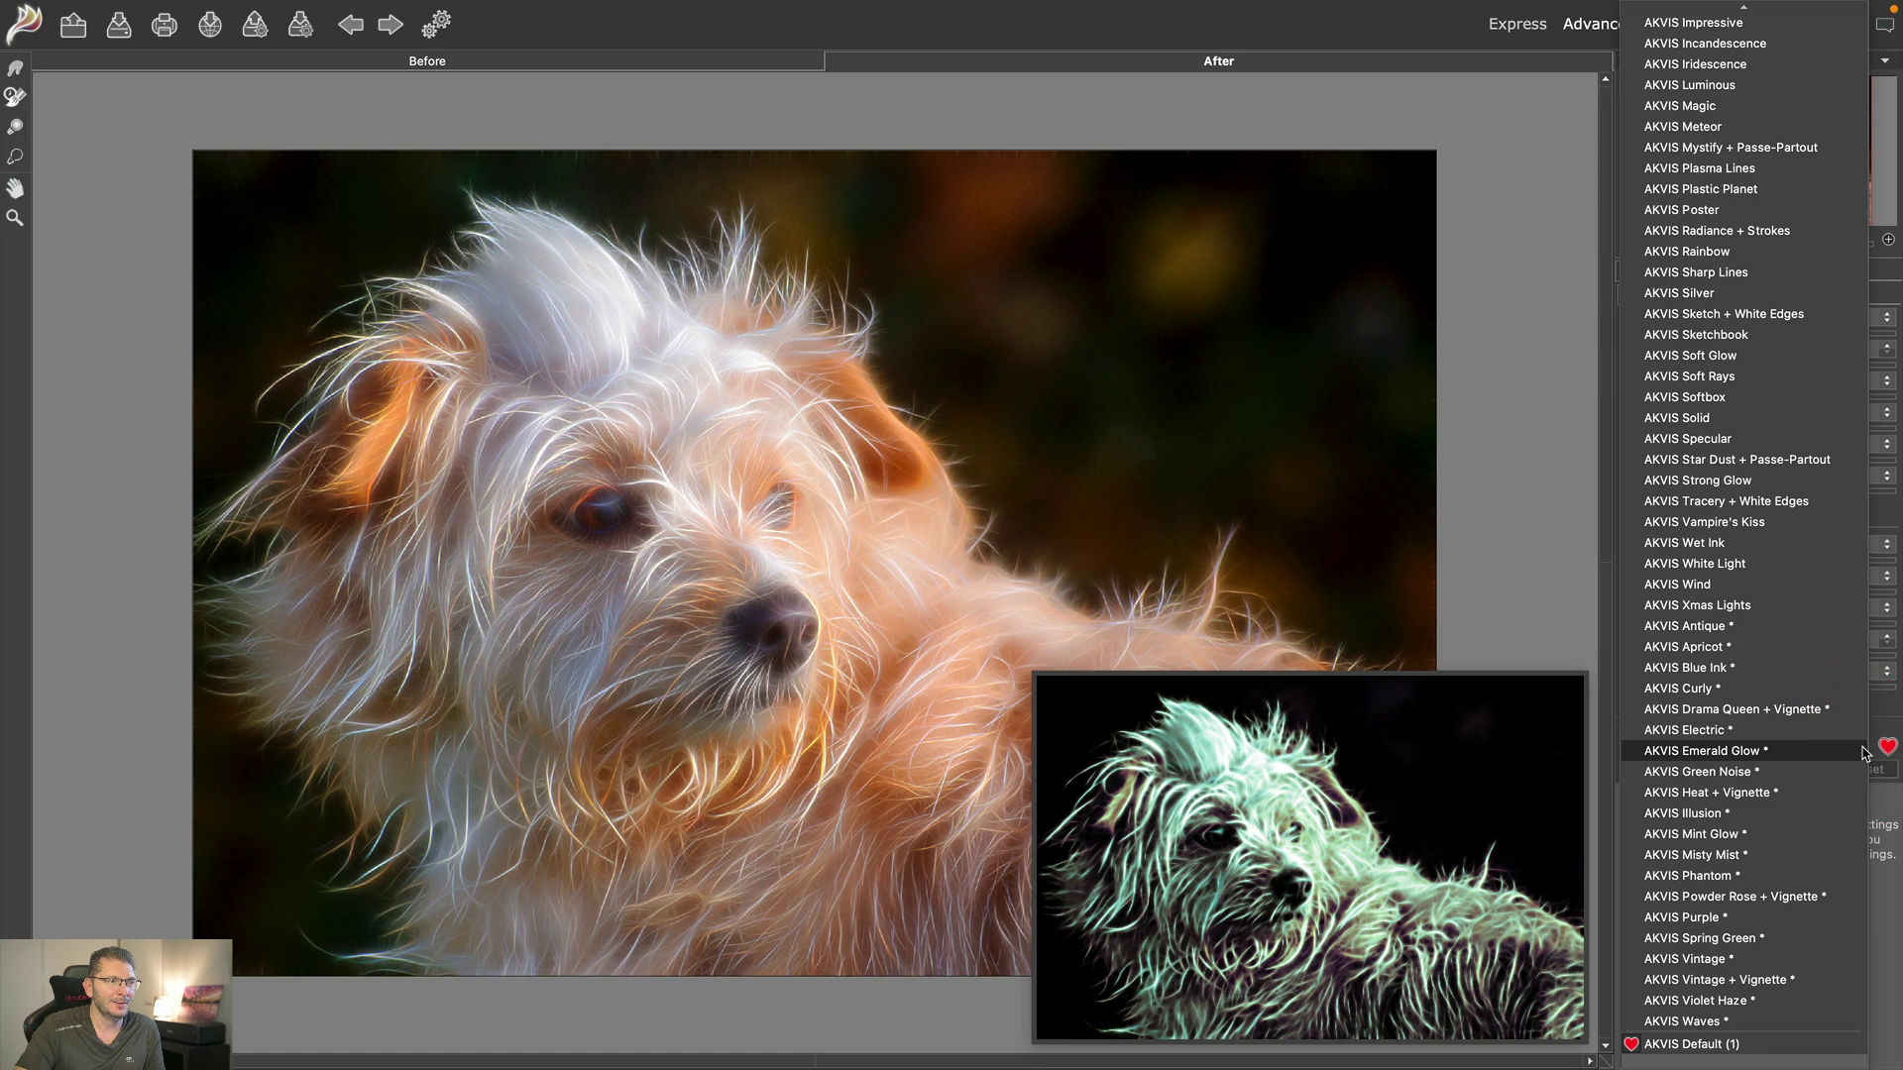
click(1712, 1022)
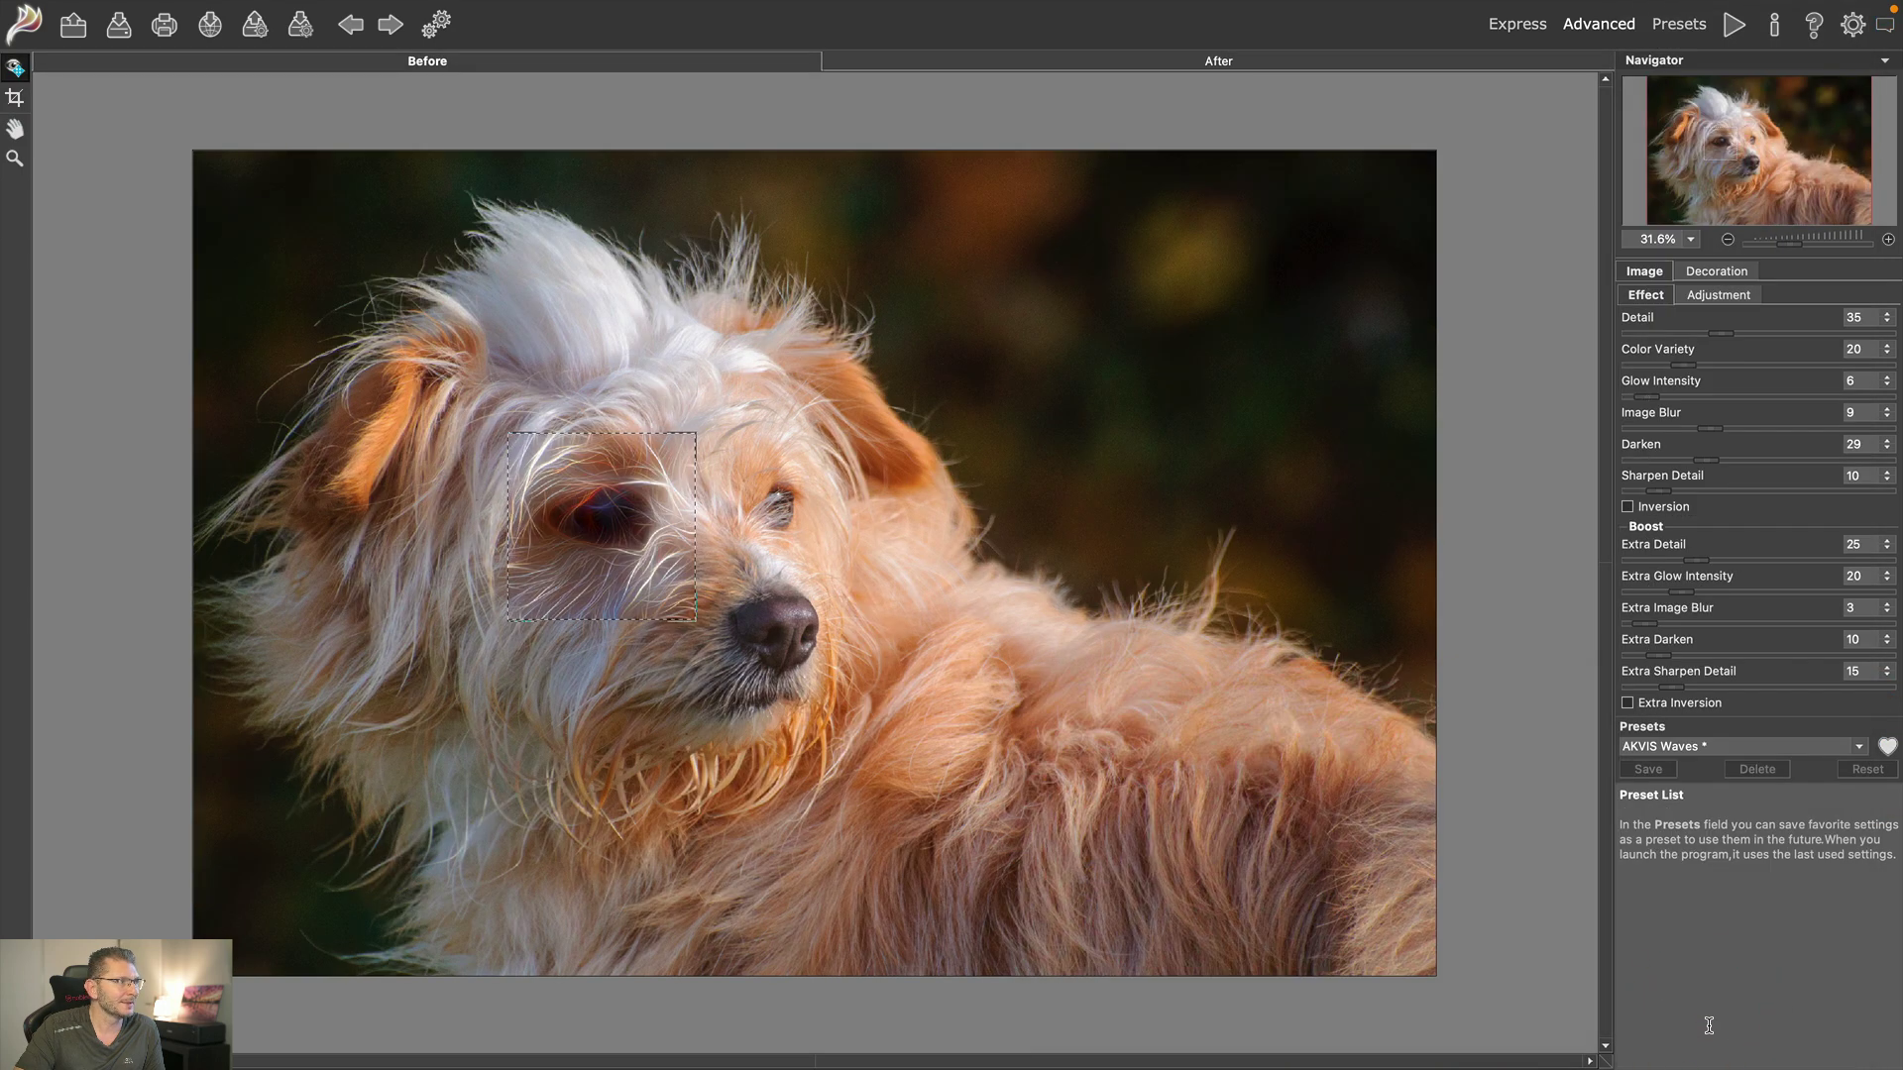
click(1167, 62)
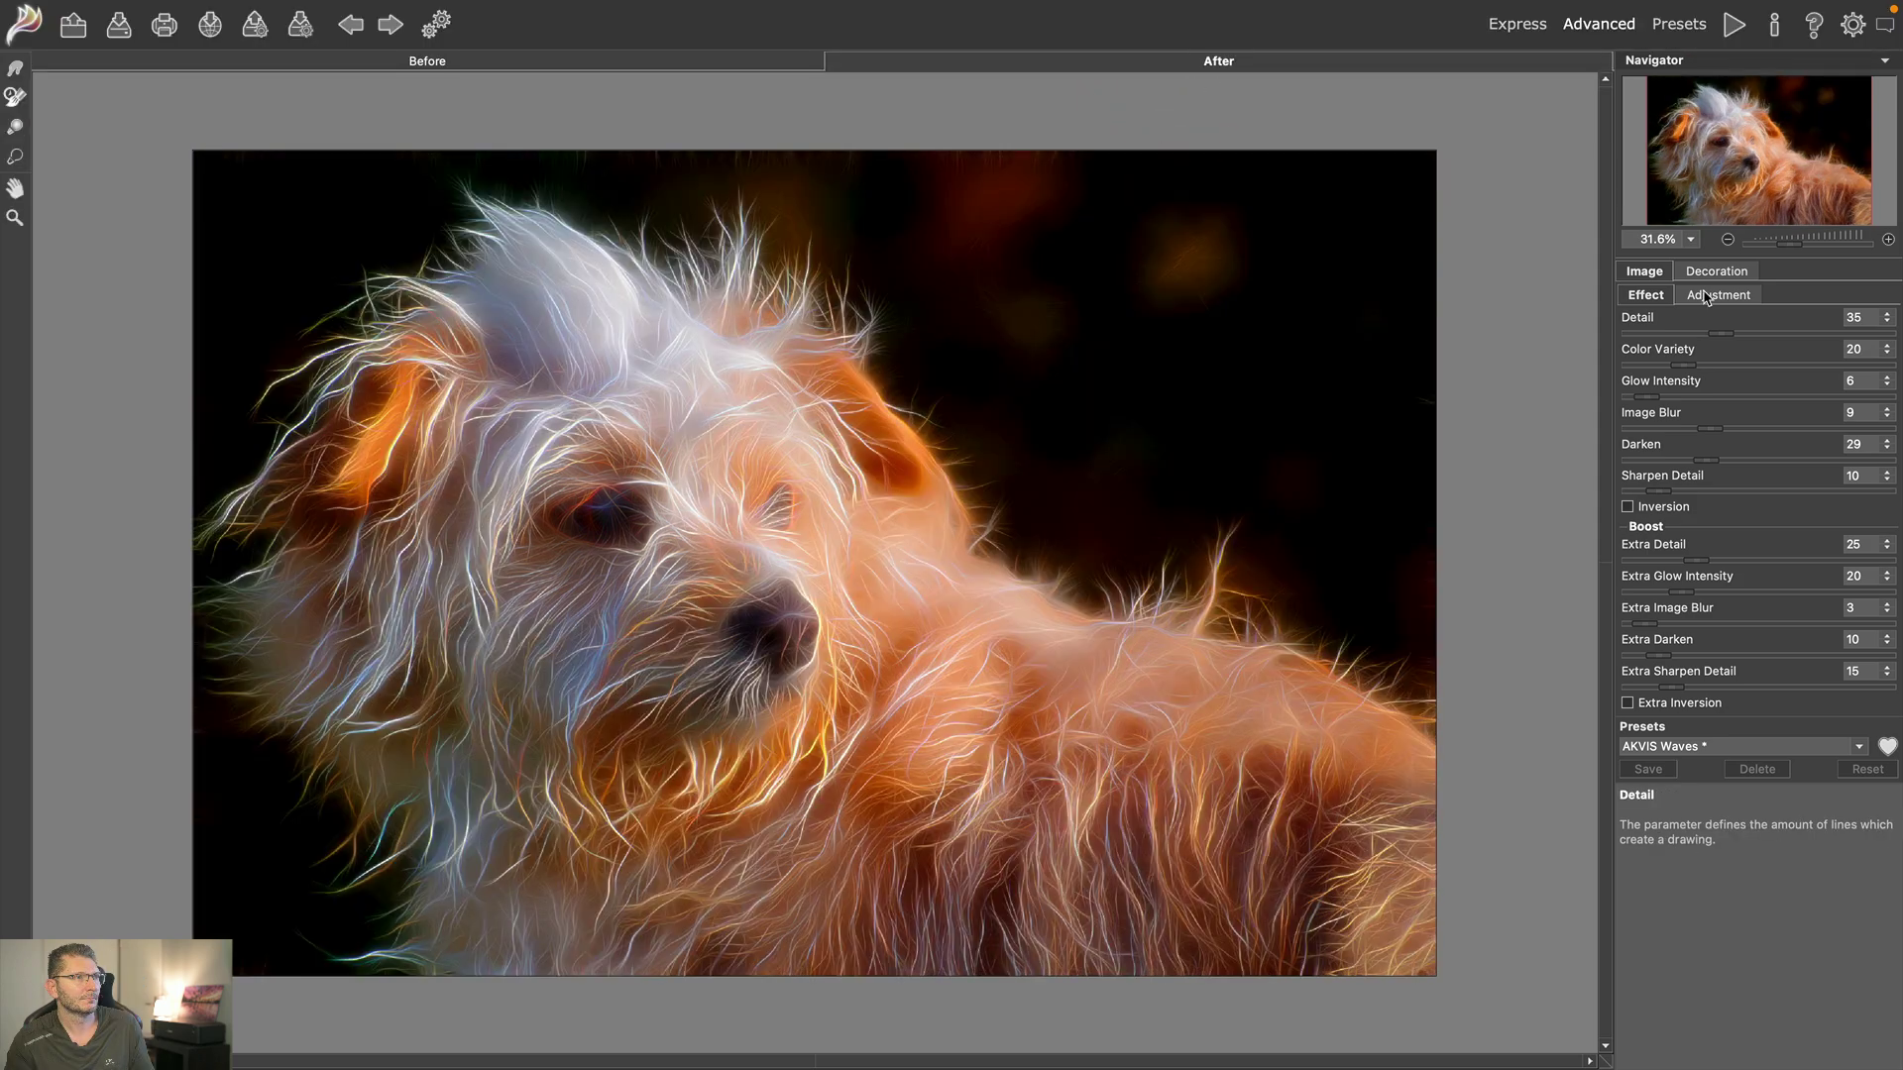
- Raise the image's Brightness adjustment to 10
click(1704, 296)
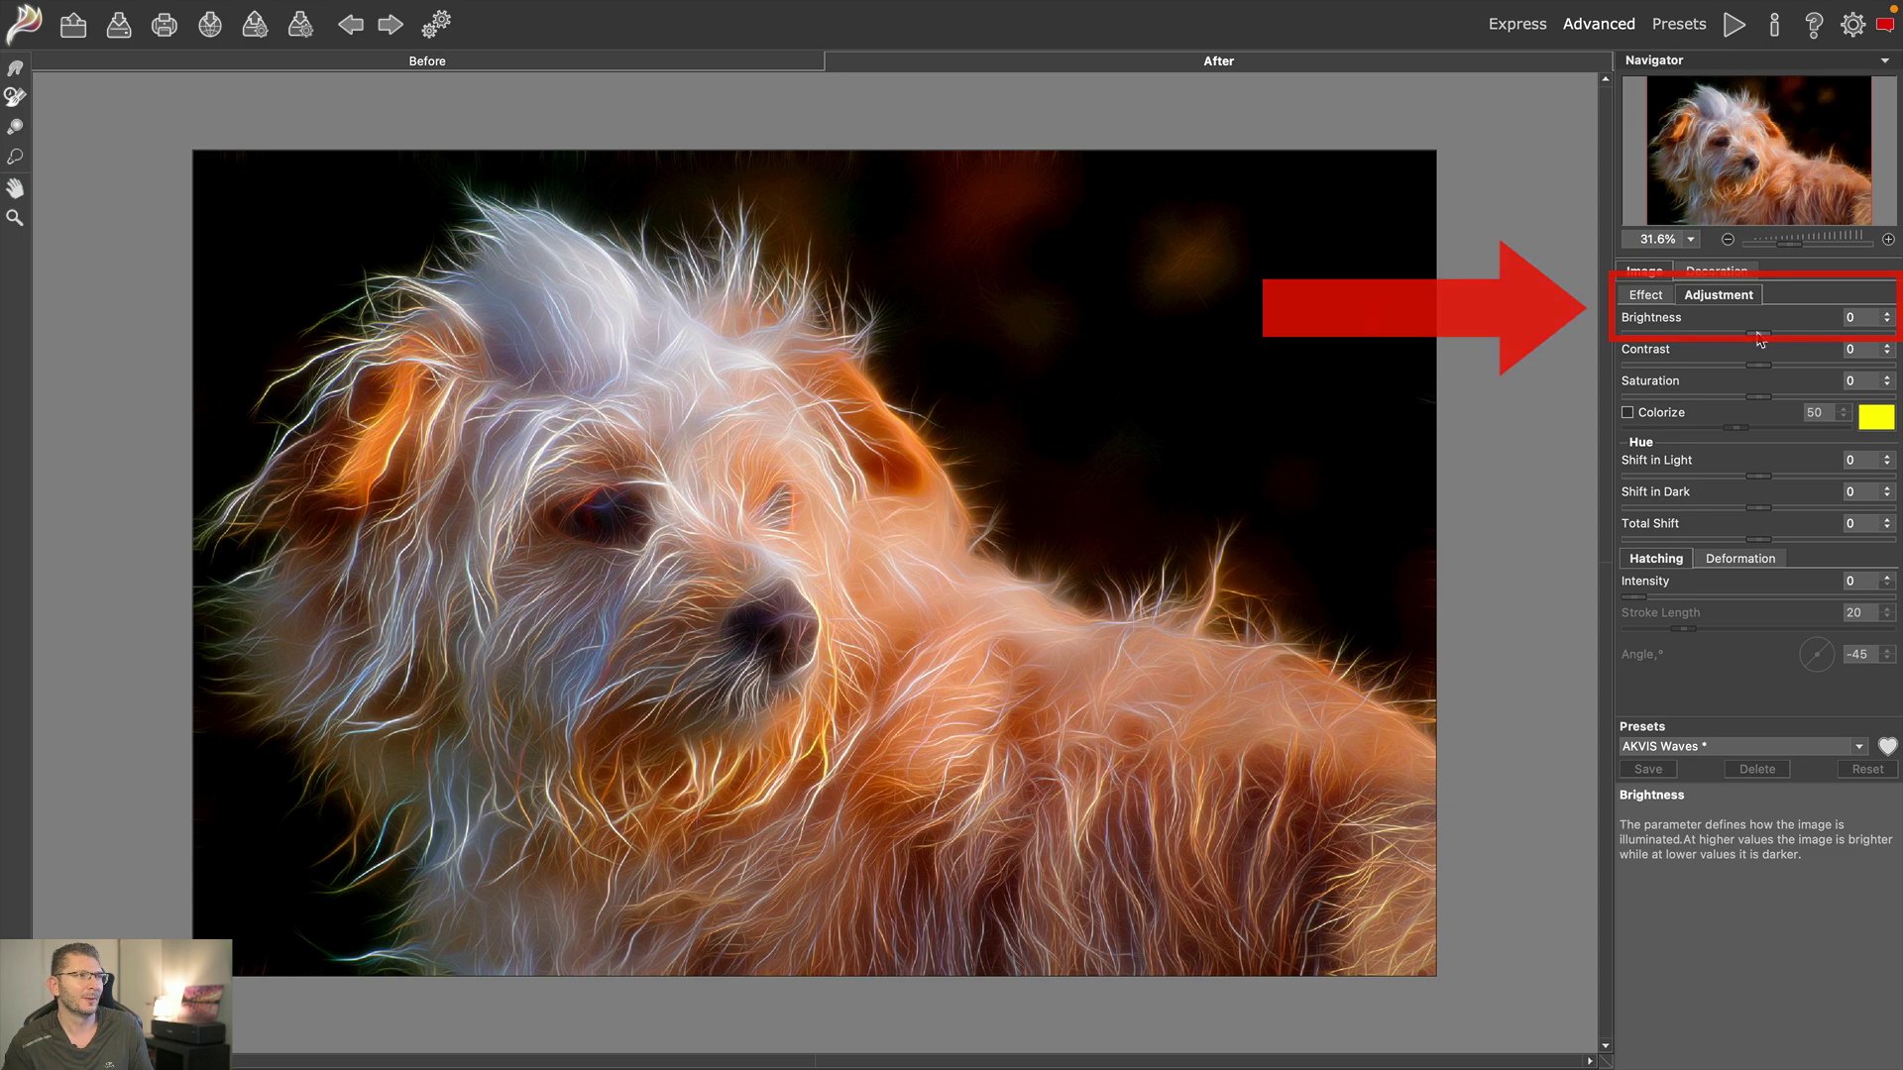
drag(1760, 337, 1774, 339)
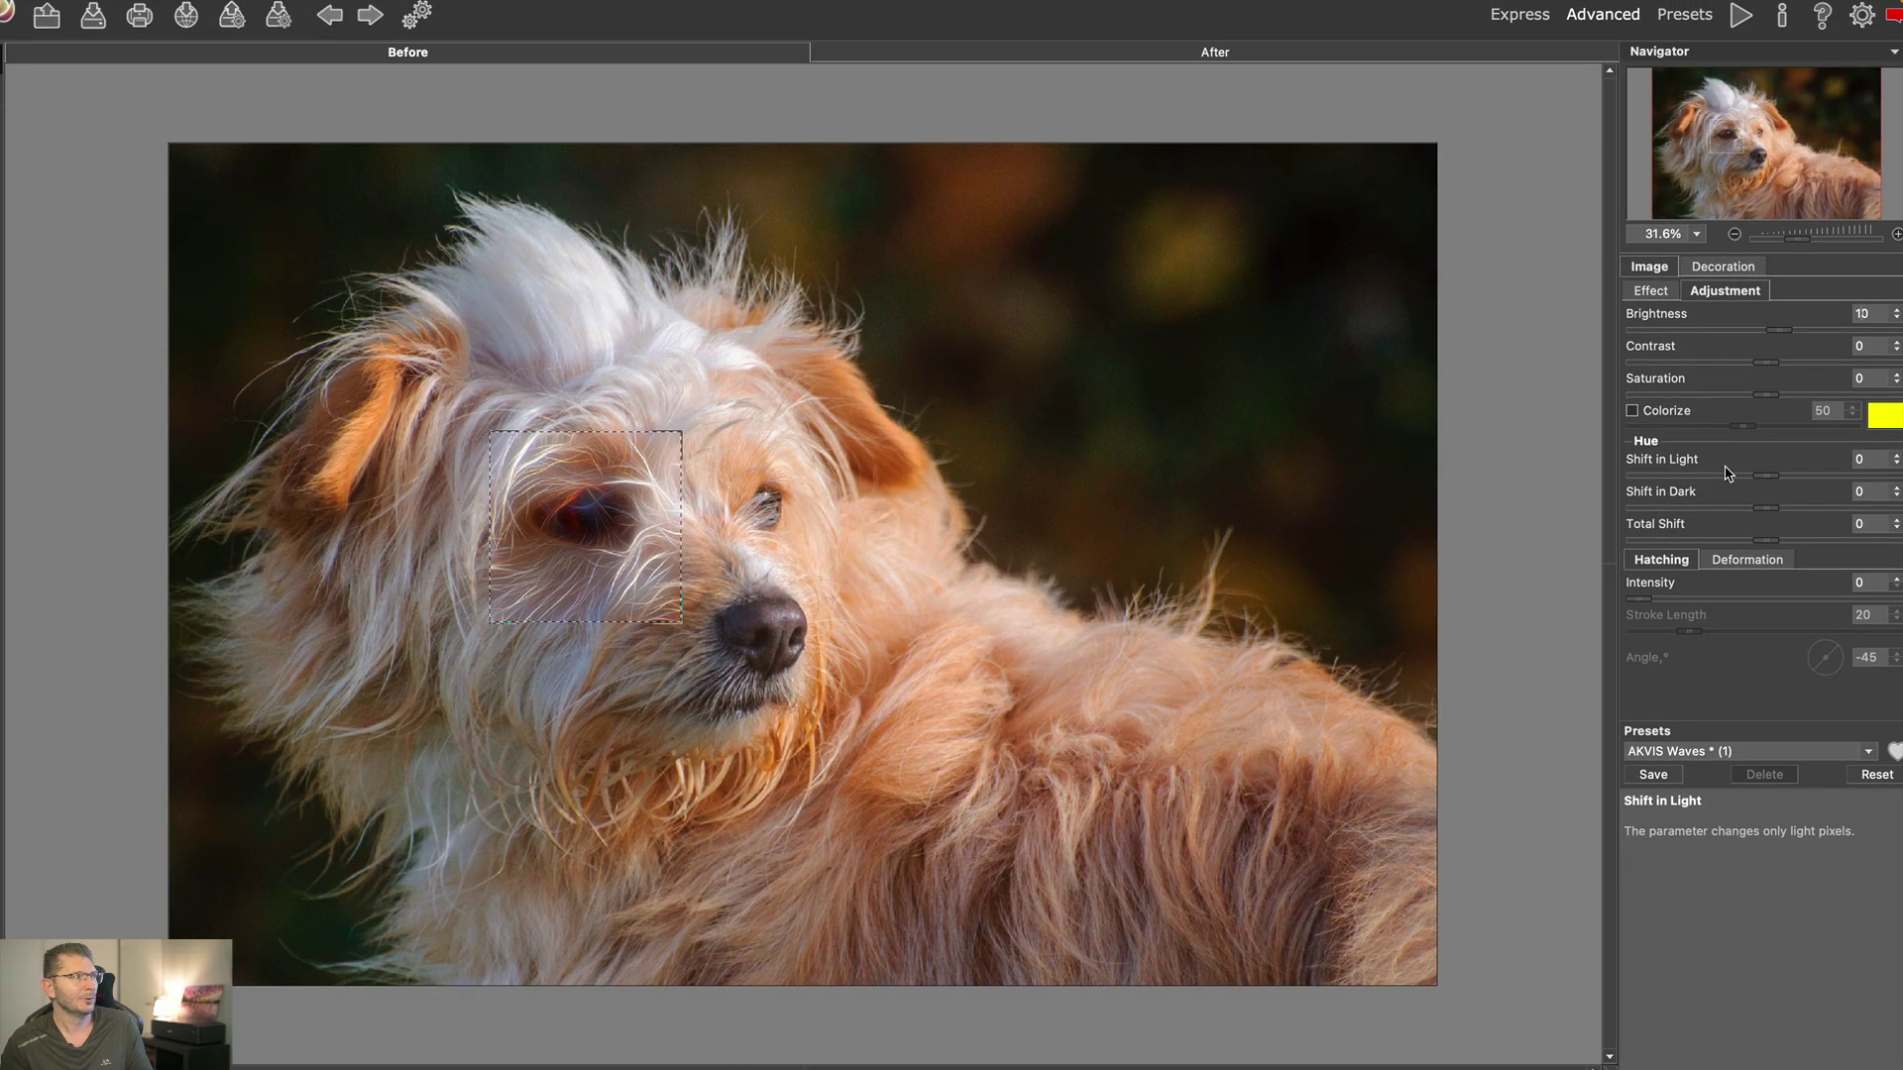
- Apply the AKVIS Bright Neon Lines preset and render it on the whole dog photo
click(1749, 751)
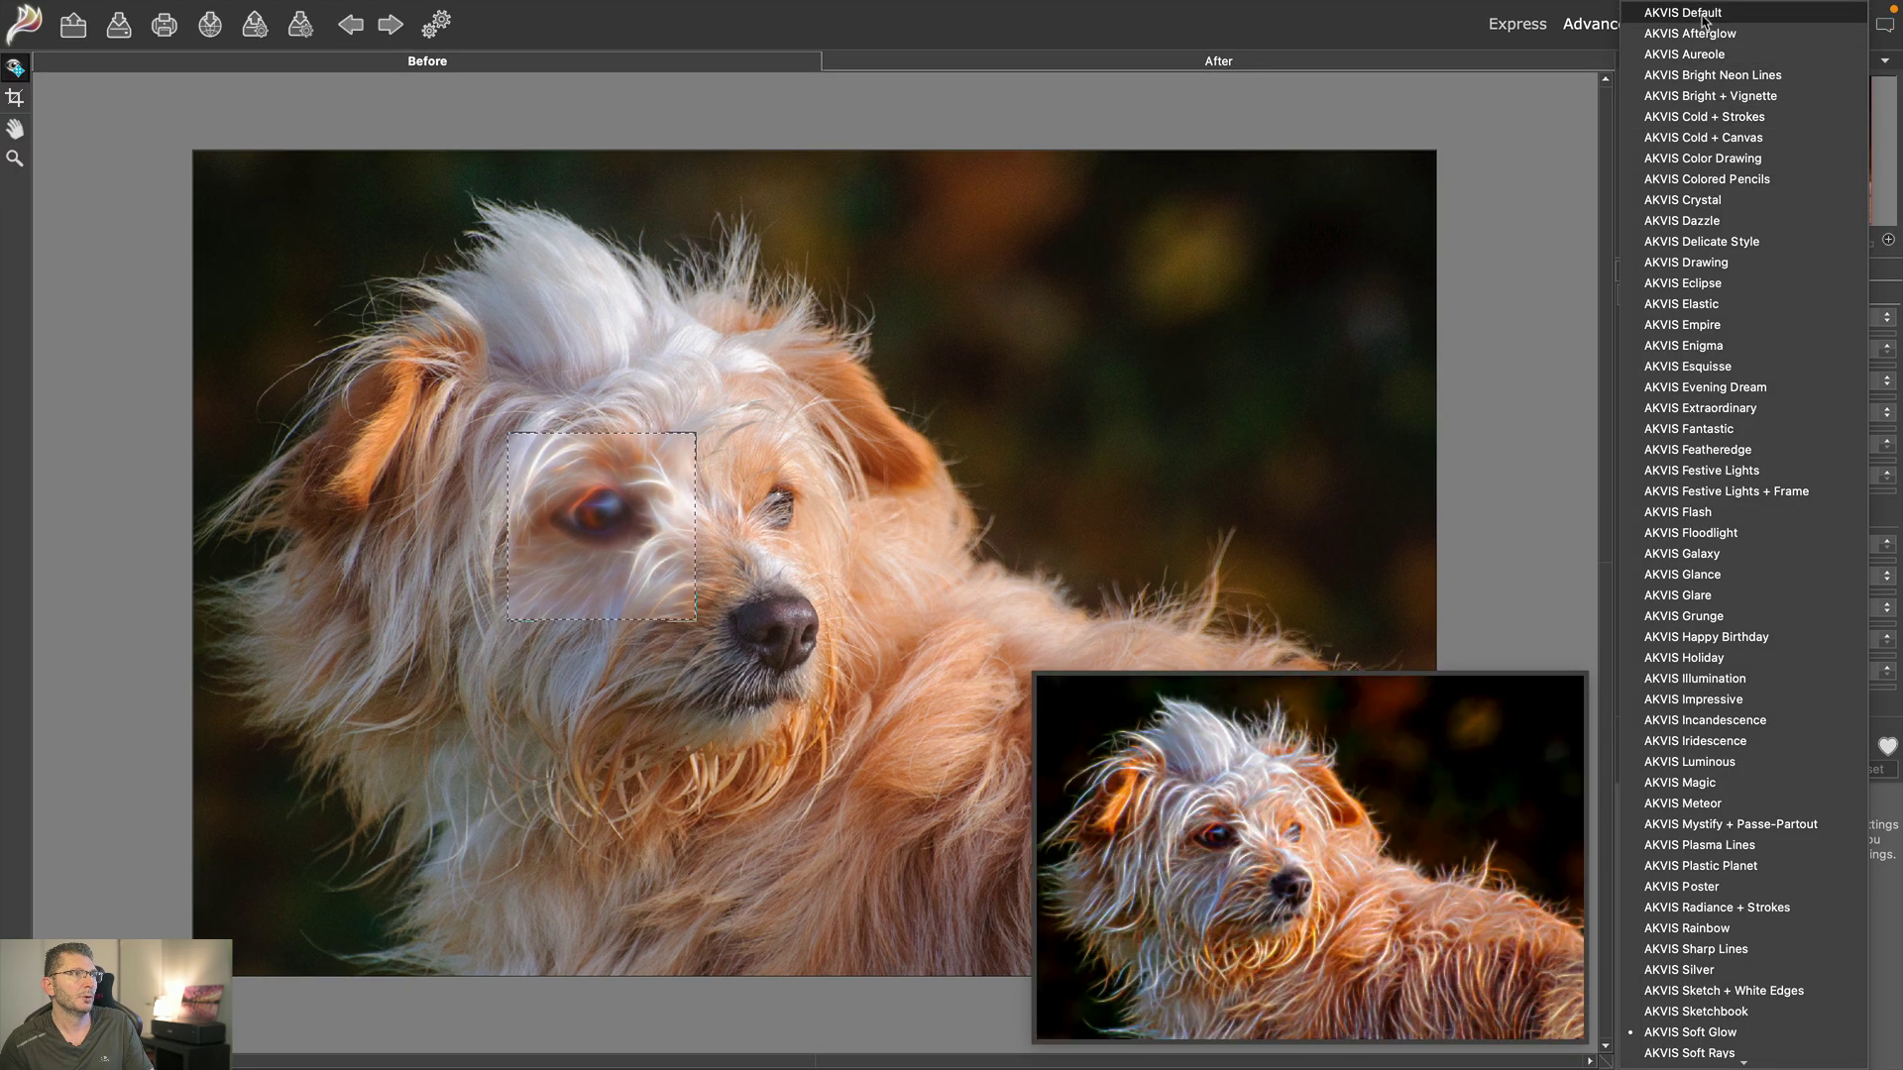
click(1695, 76)
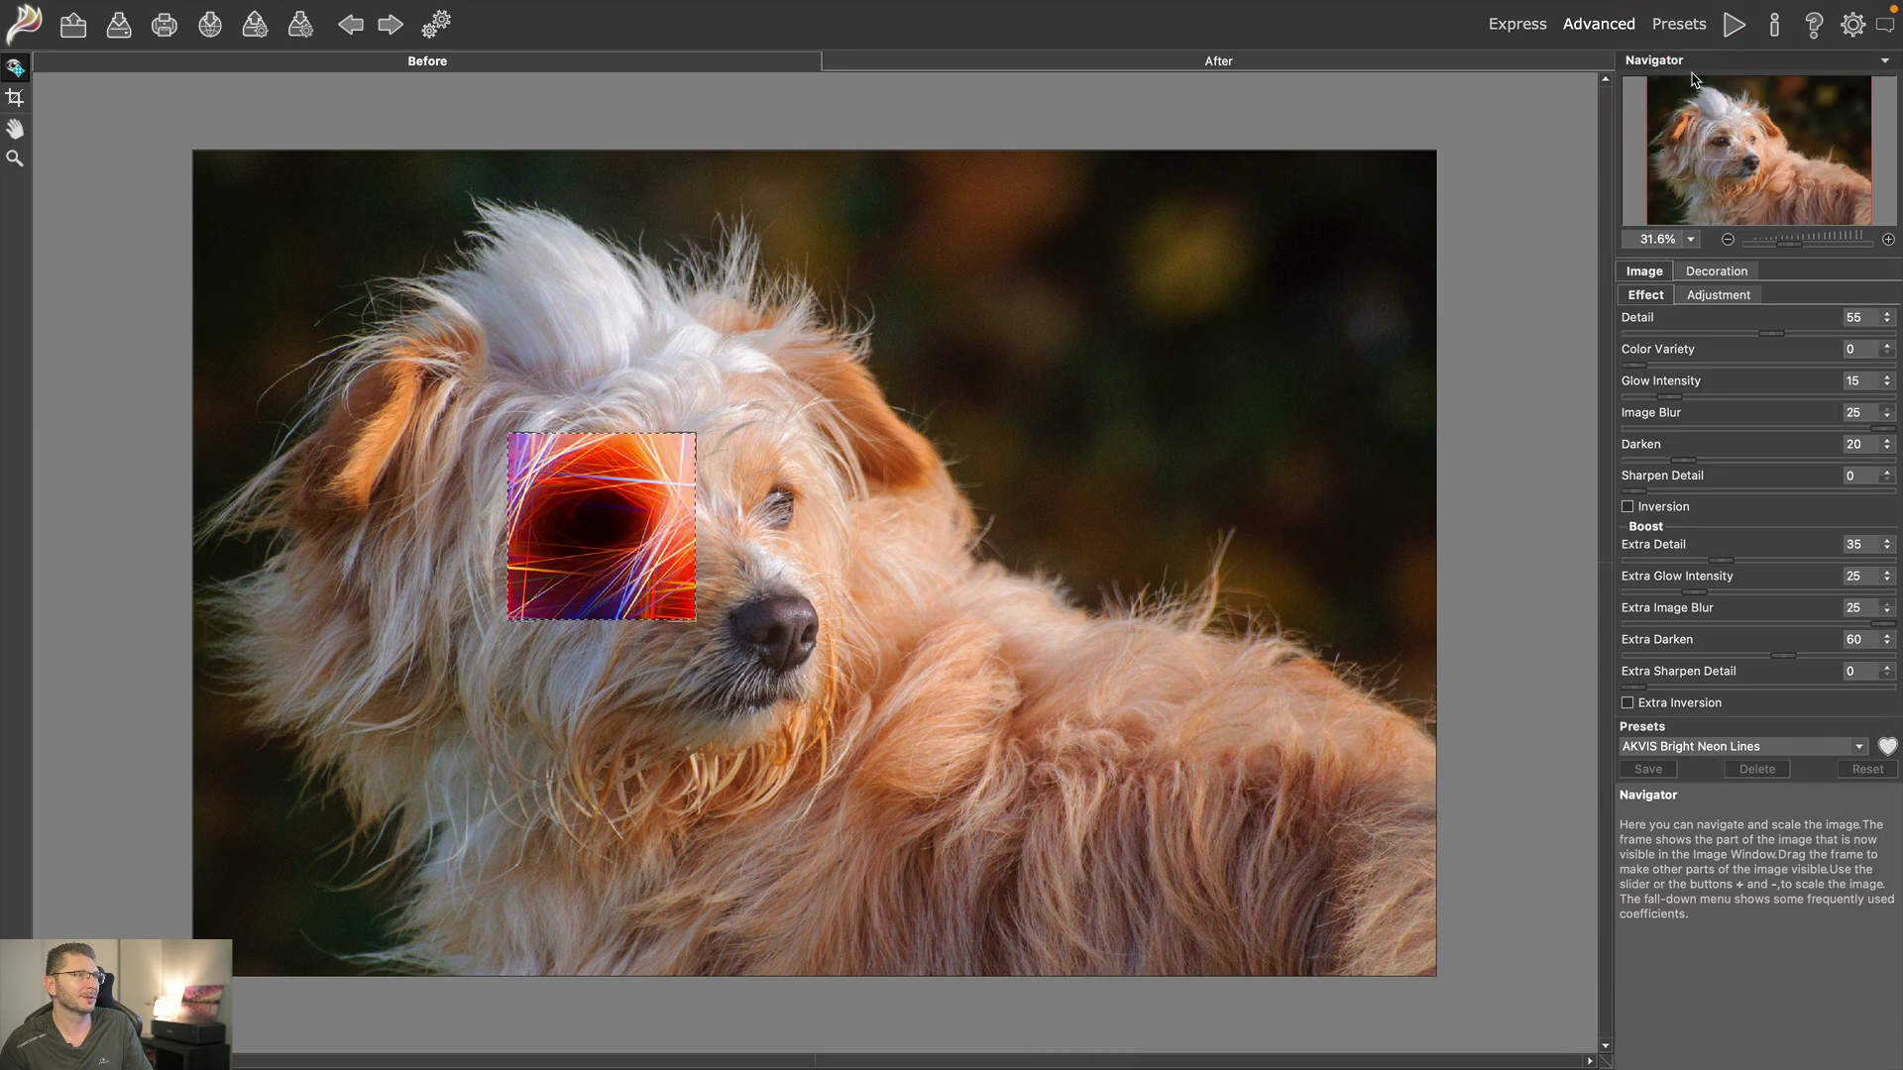
click(1113, 66)
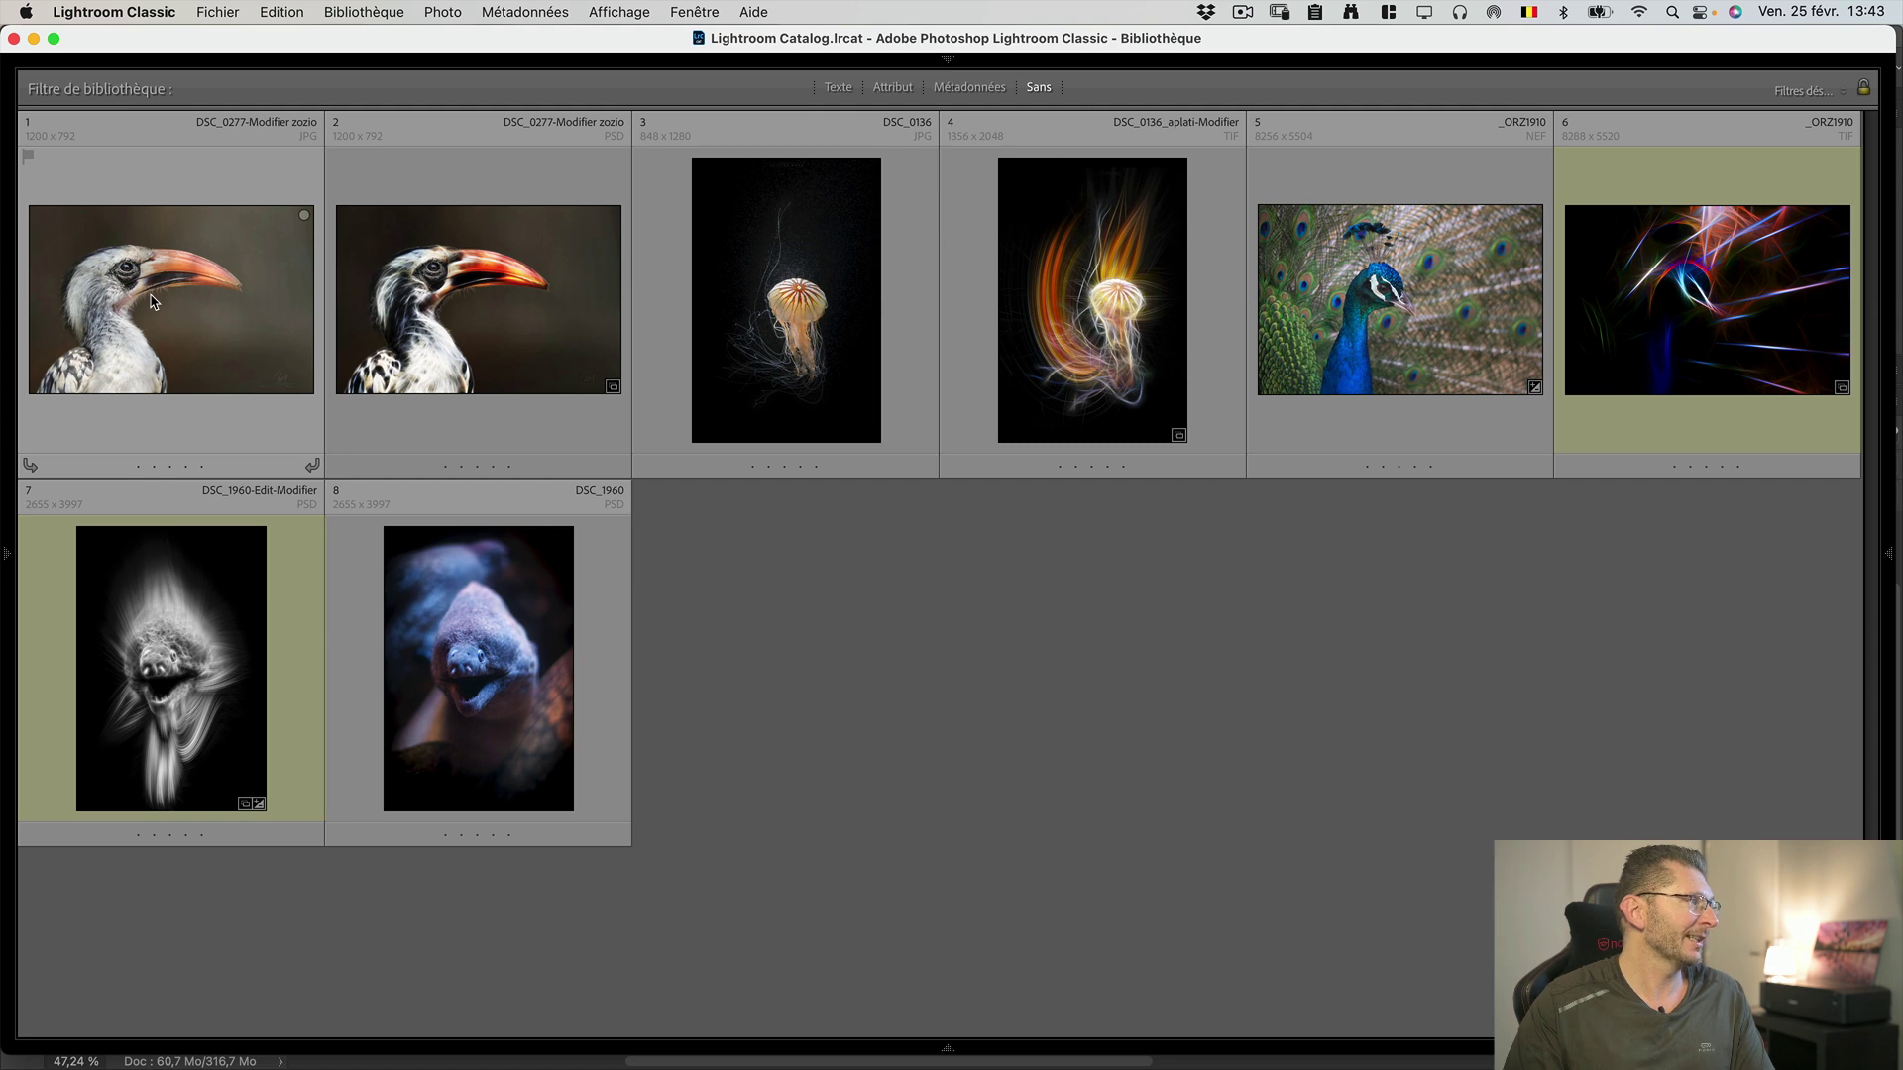
- In Lightroom Classic, view the hornbill photo enlarged and browse through the jellyfish and peacock pictures with their glow versions
double_click(151, 298)
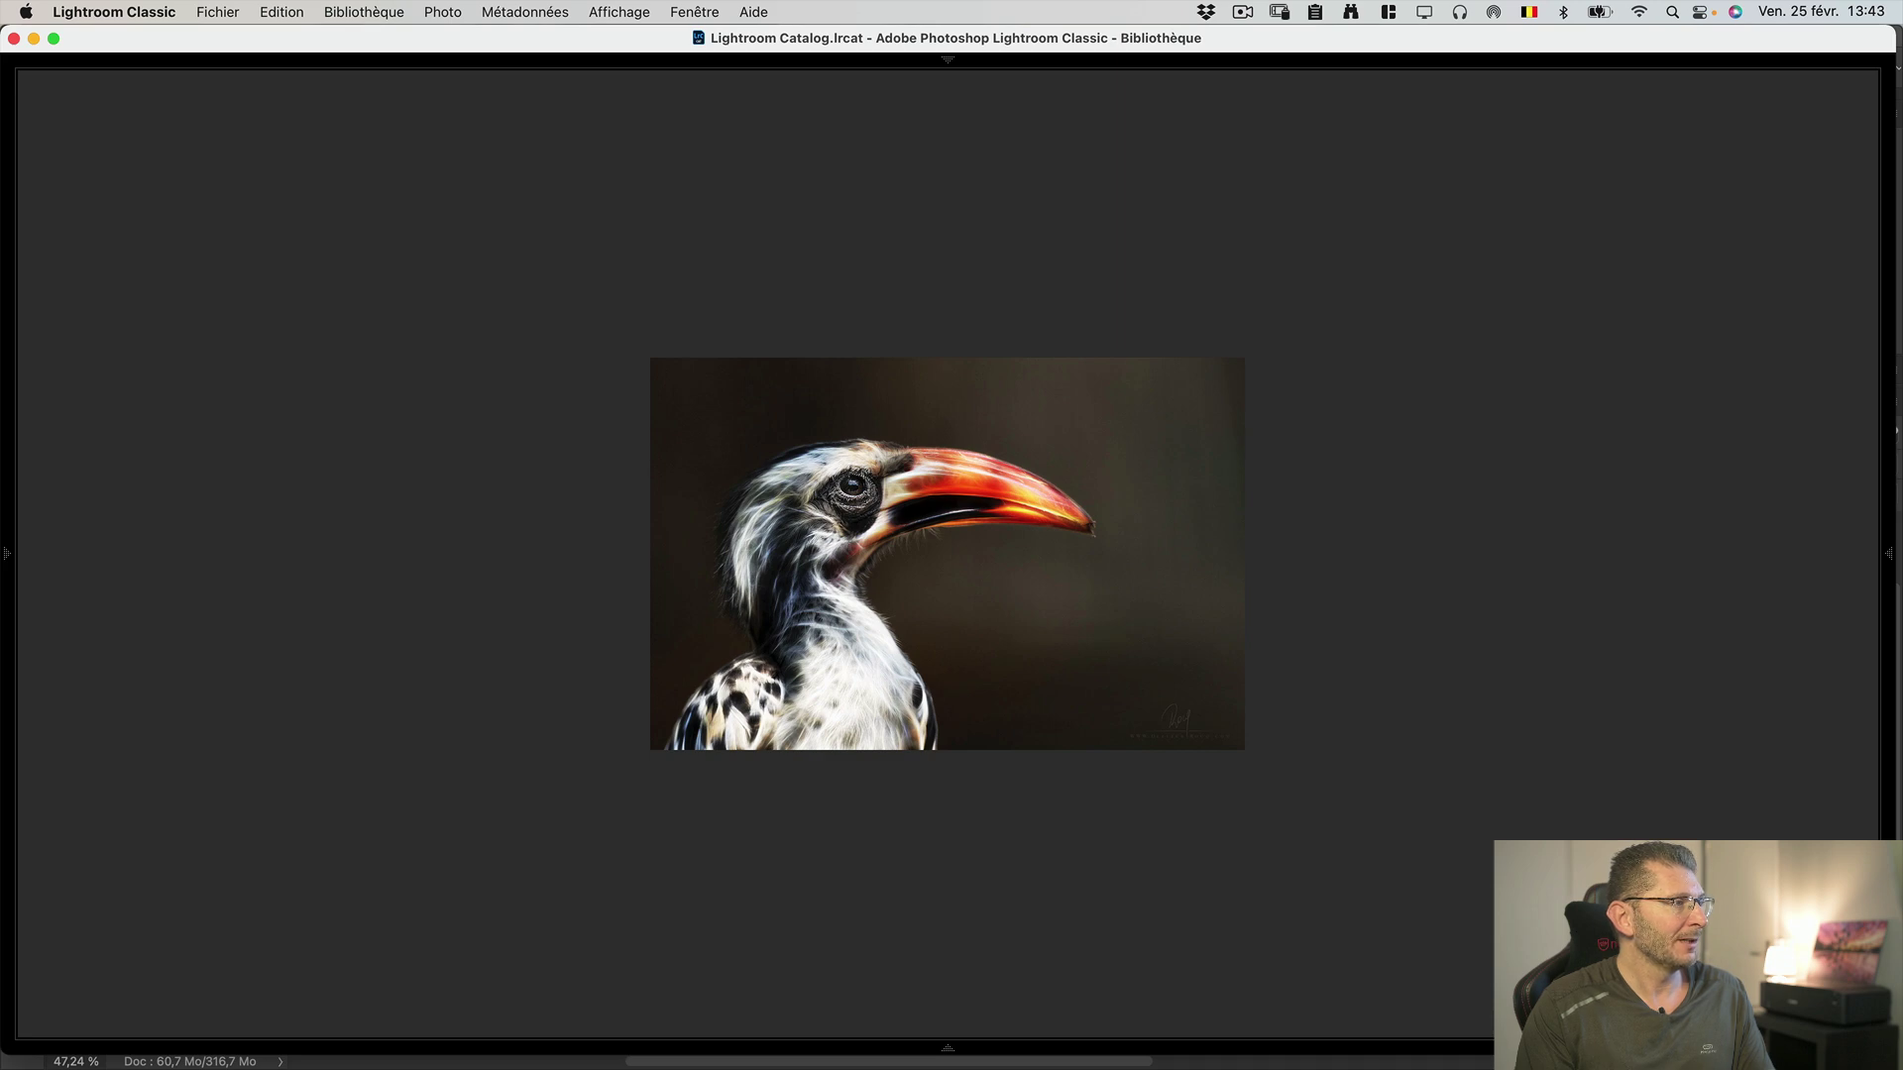
key(Right)
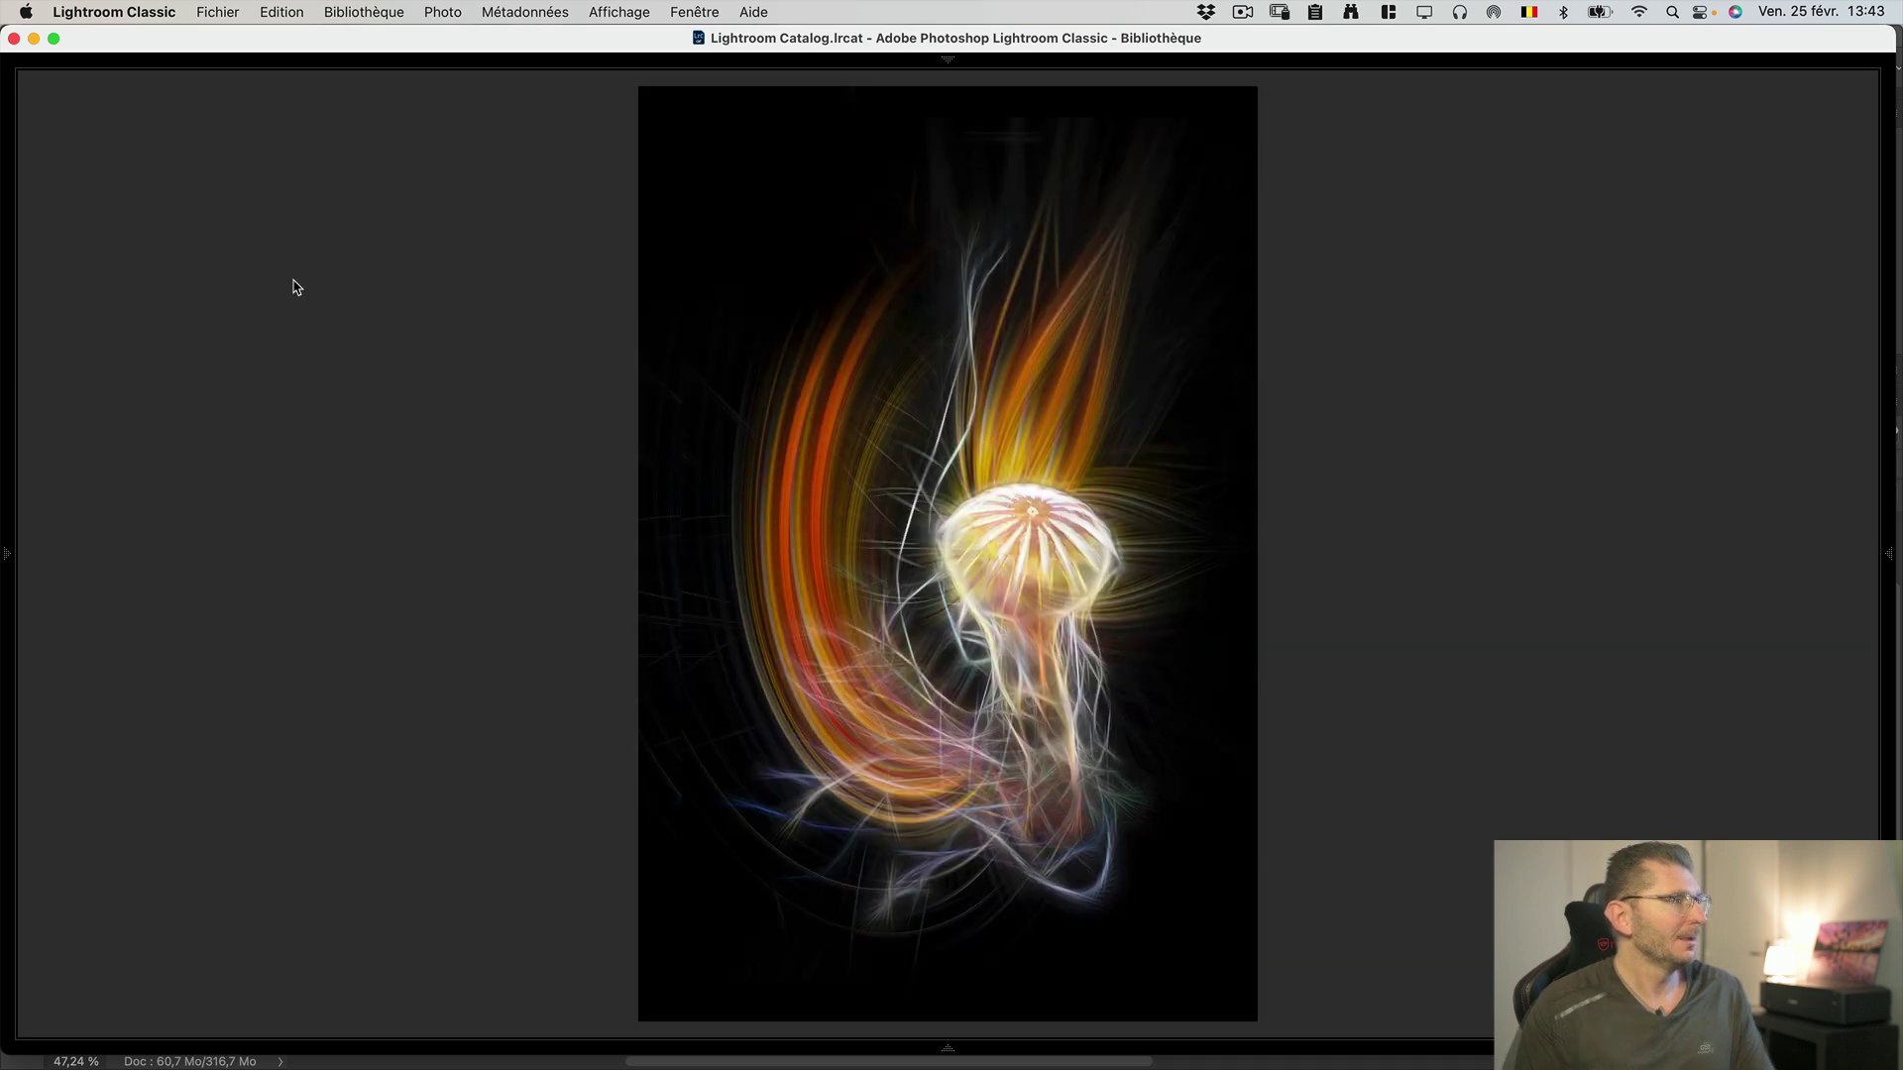
key(Right)
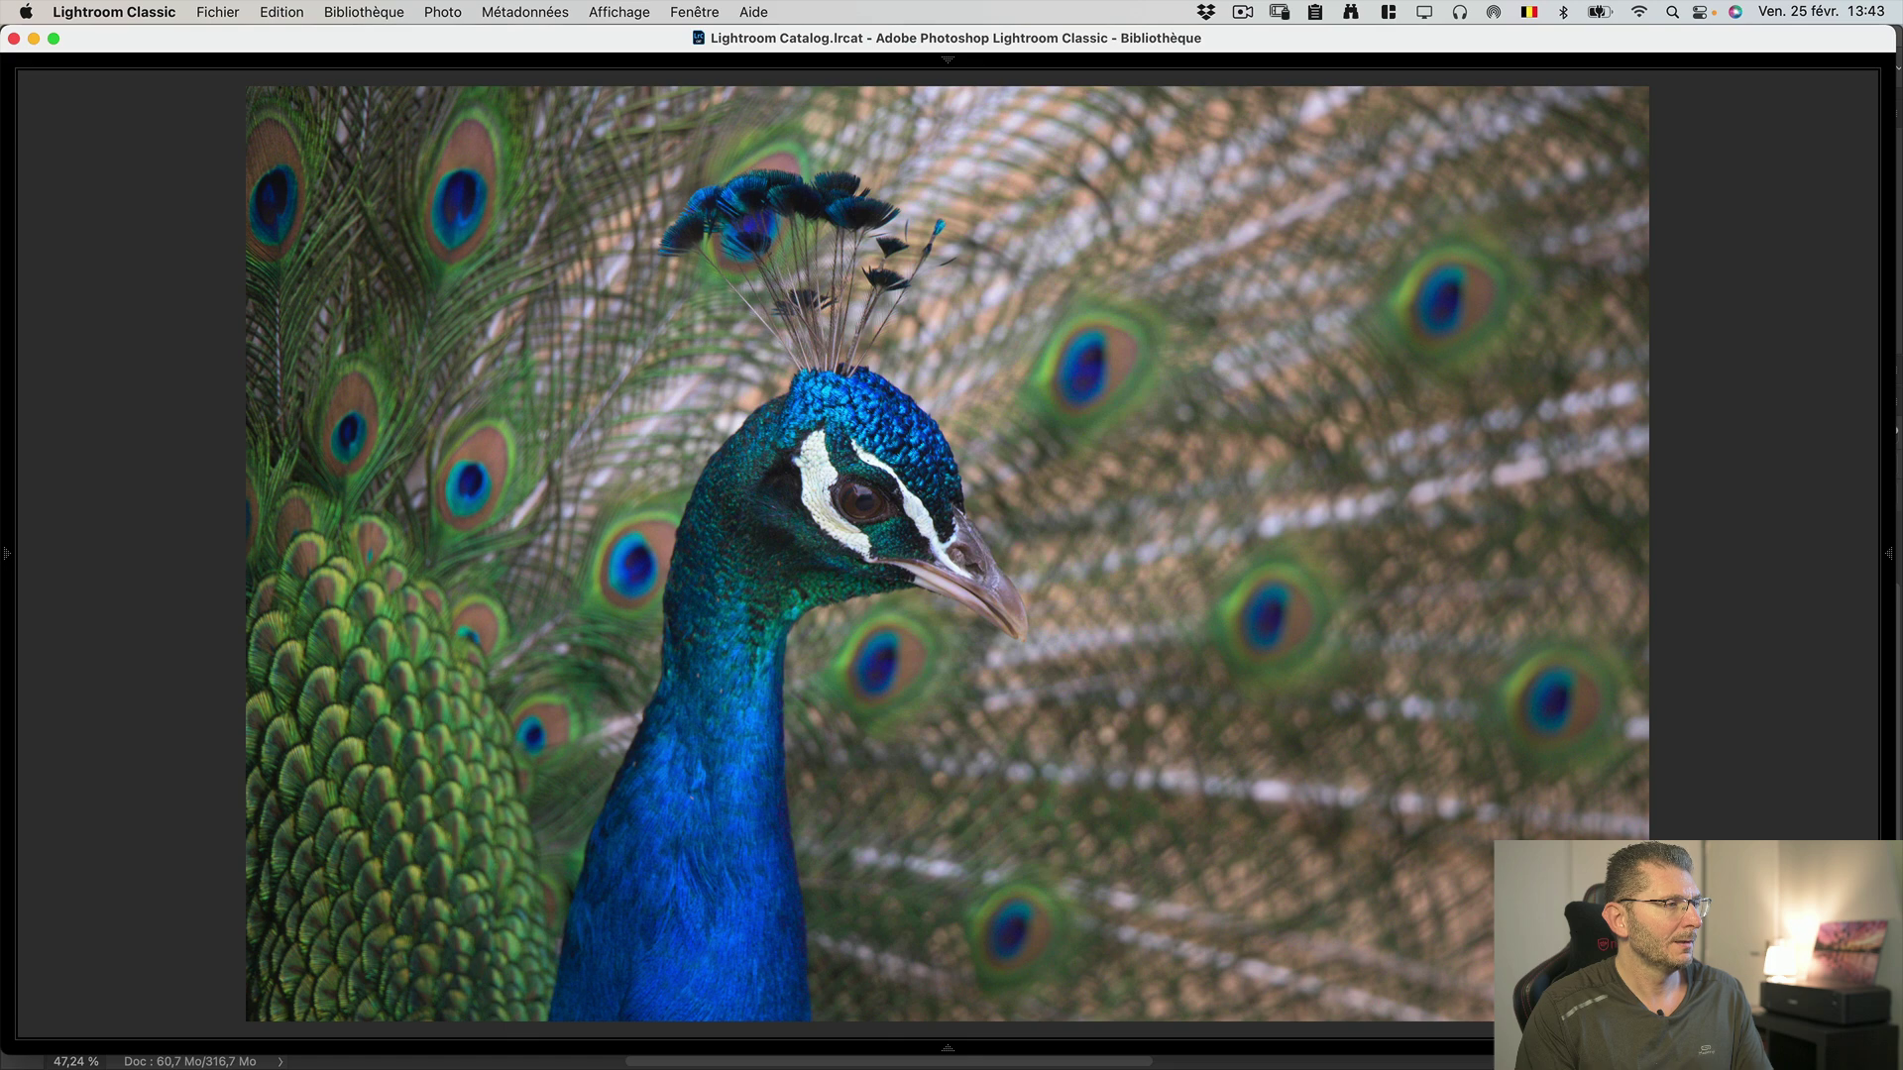
key(Right)
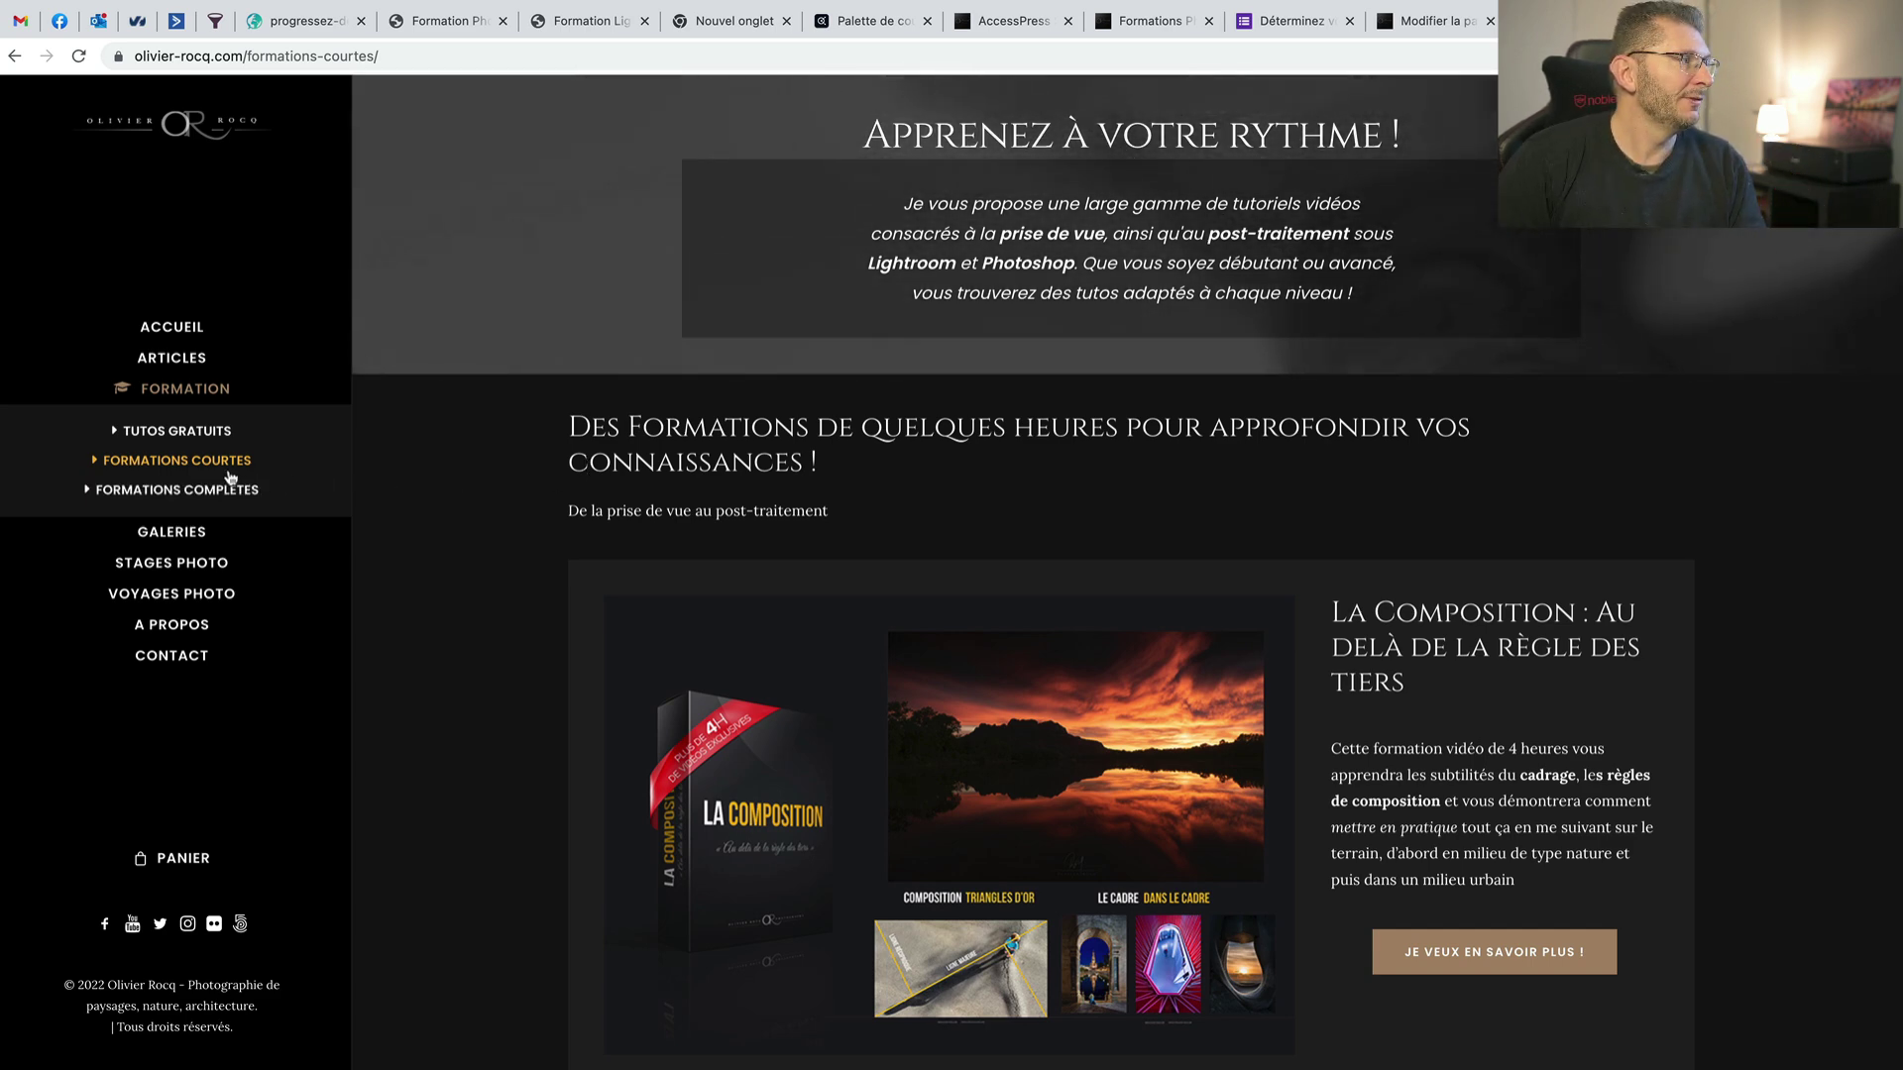
- On the photography training website, open the complete Photoshop course page and look through its programme, level quiz and personal coaching sections
click(220, 490)
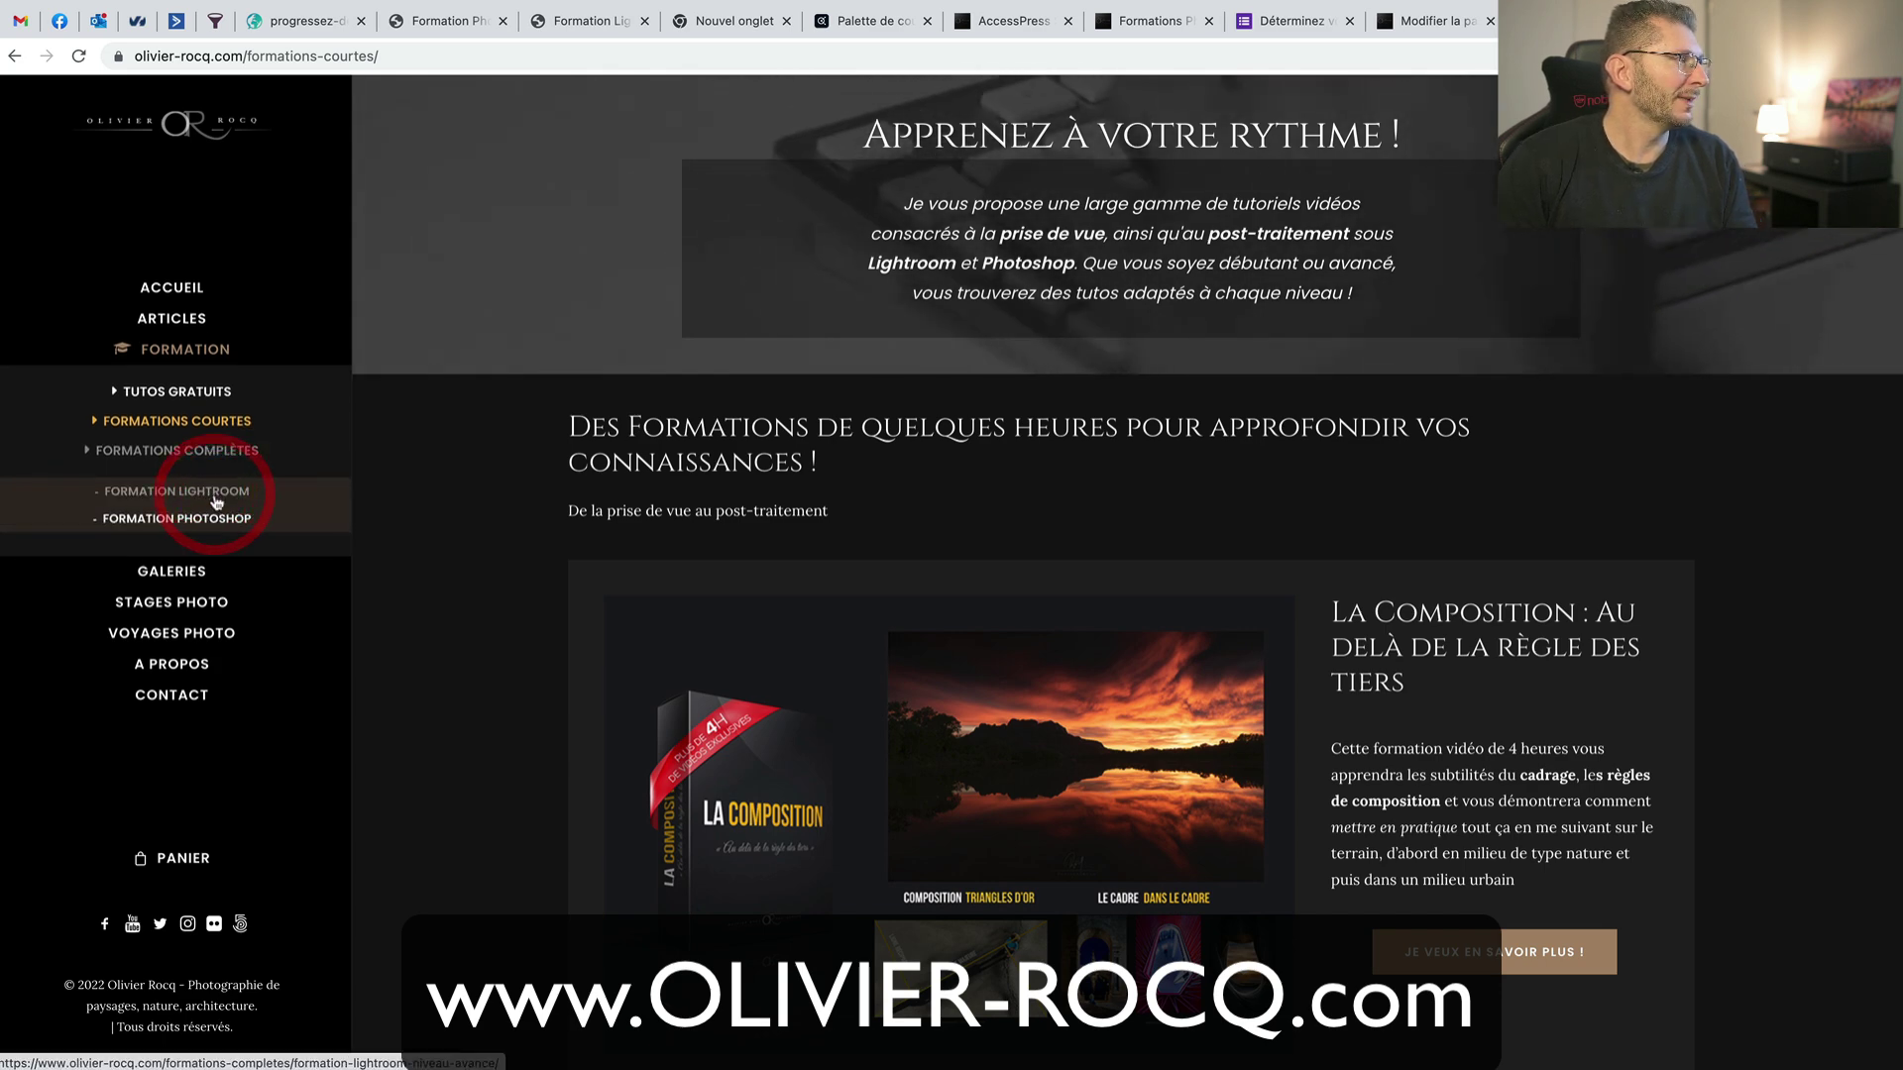
click(207, 522)
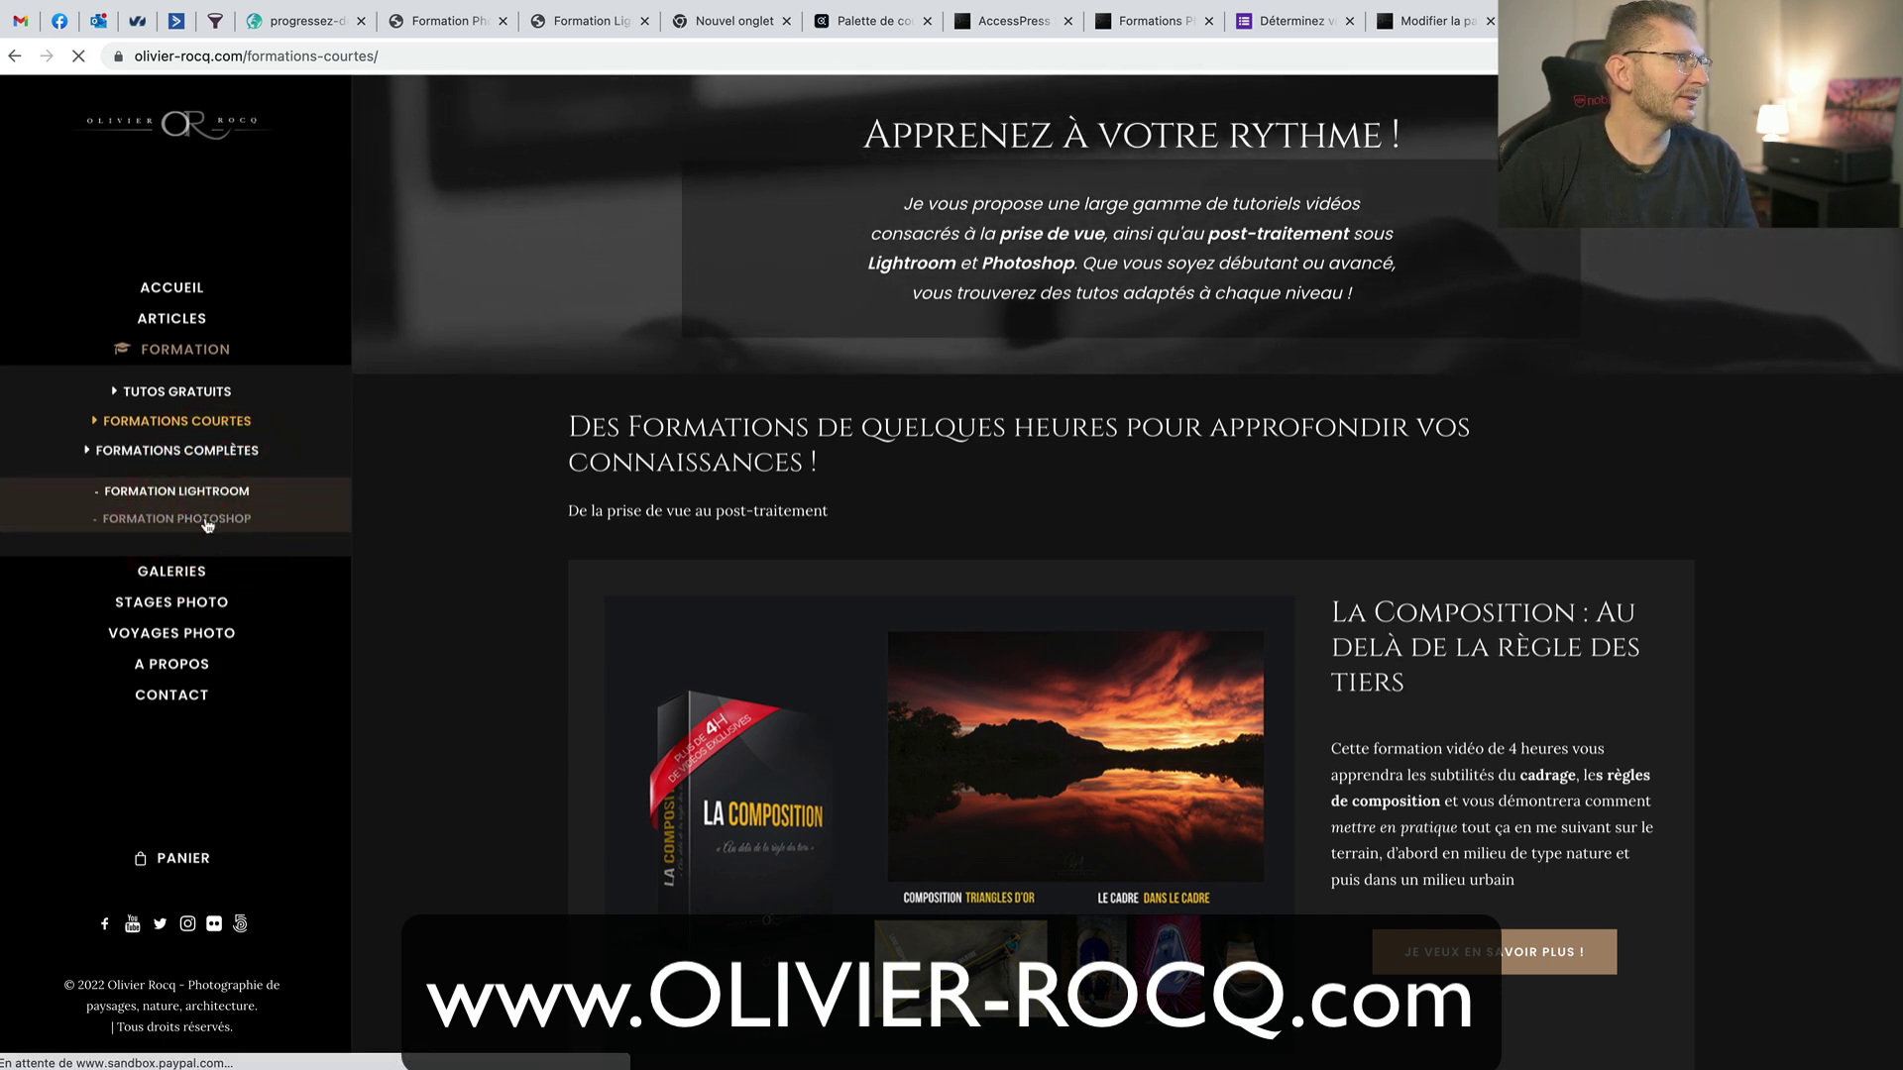
scroll(480, 536, down, 1)
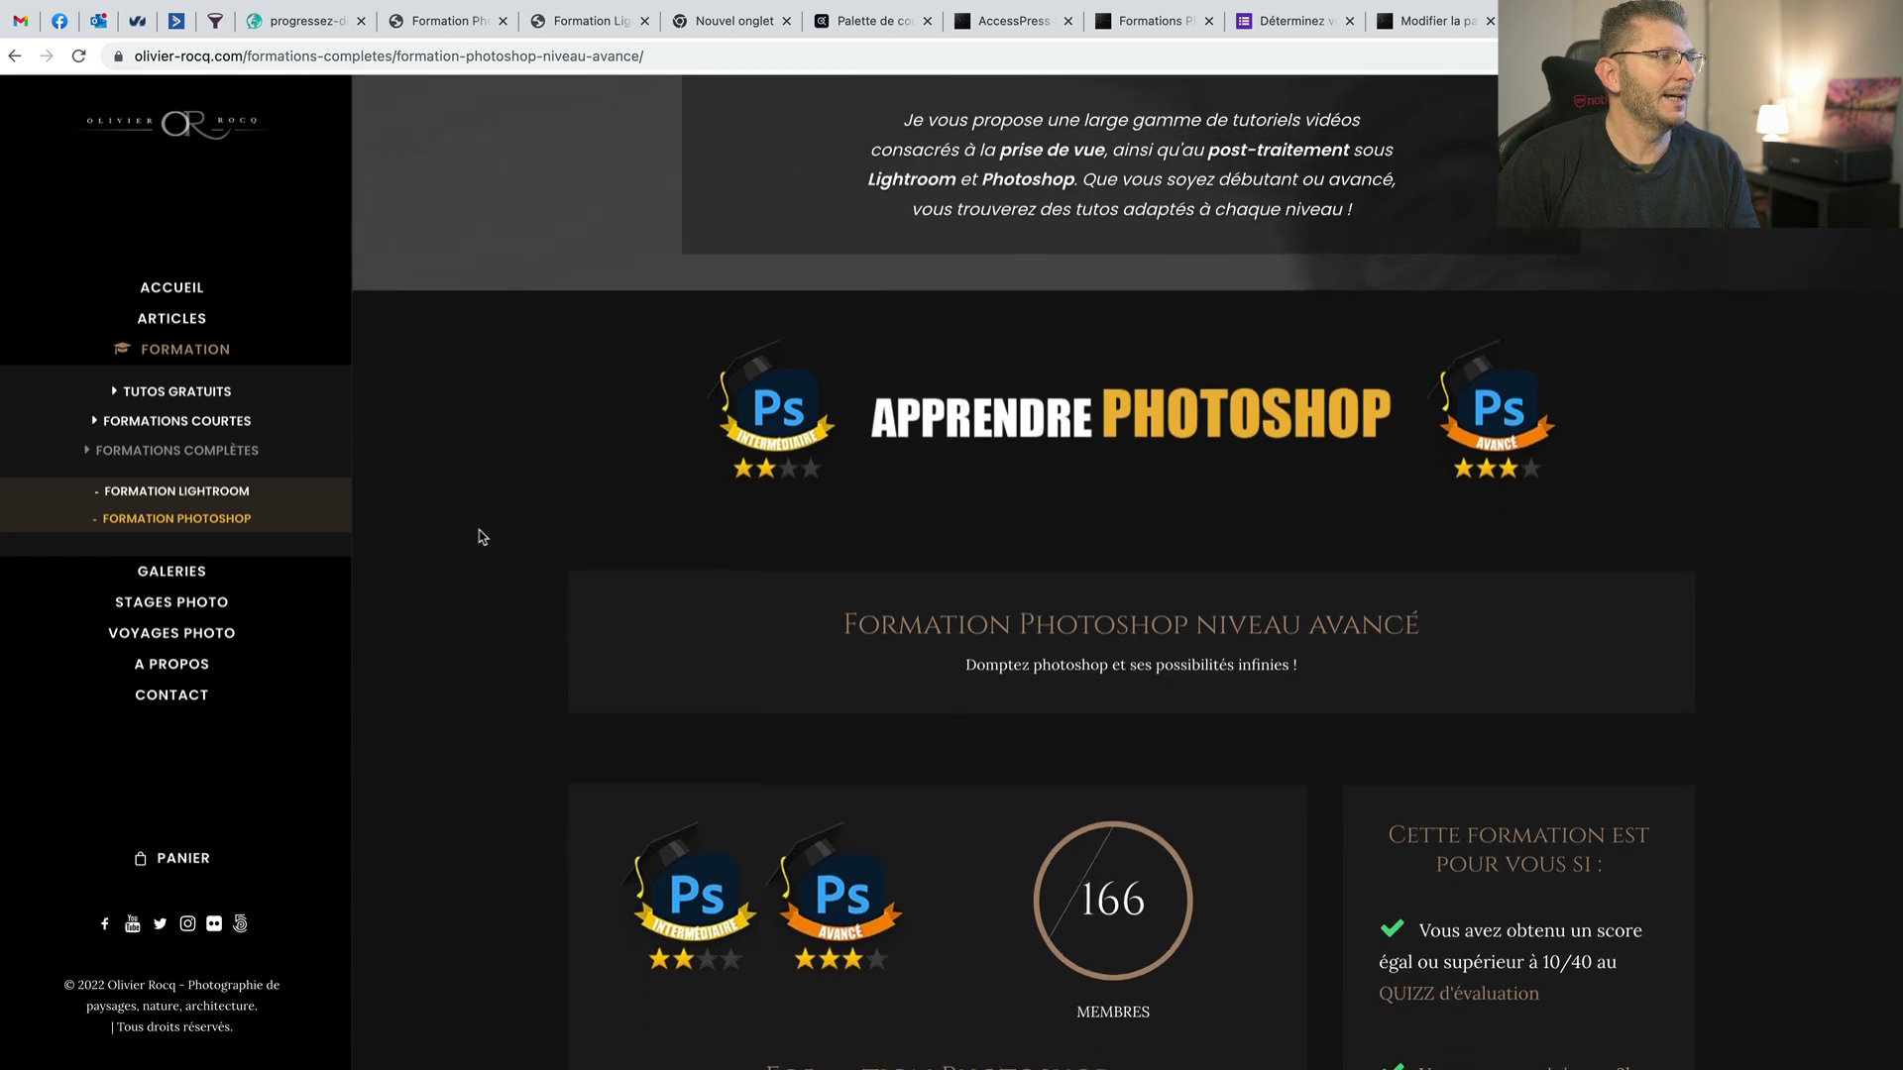
scroll(480, 537, down, 15)
scroll(479, 539, down, 10)
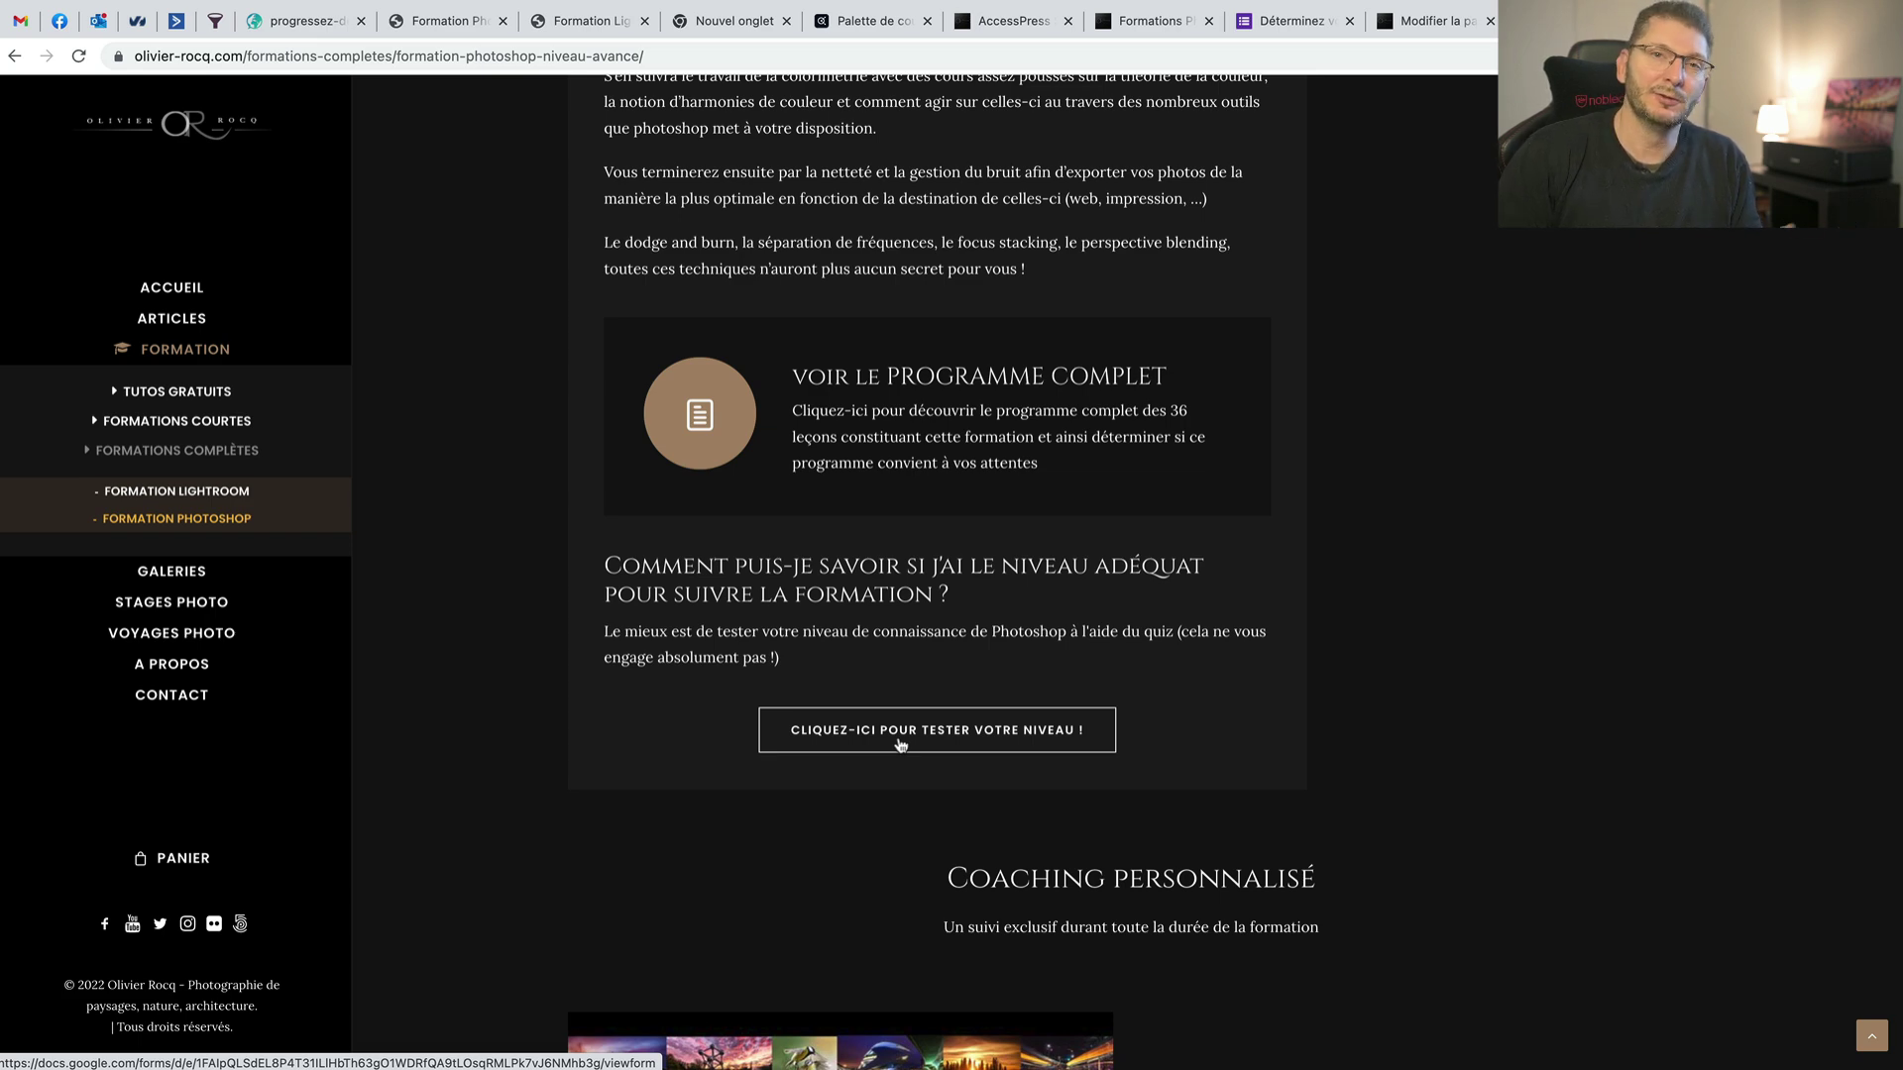
scroll(872, 634, down, 4)
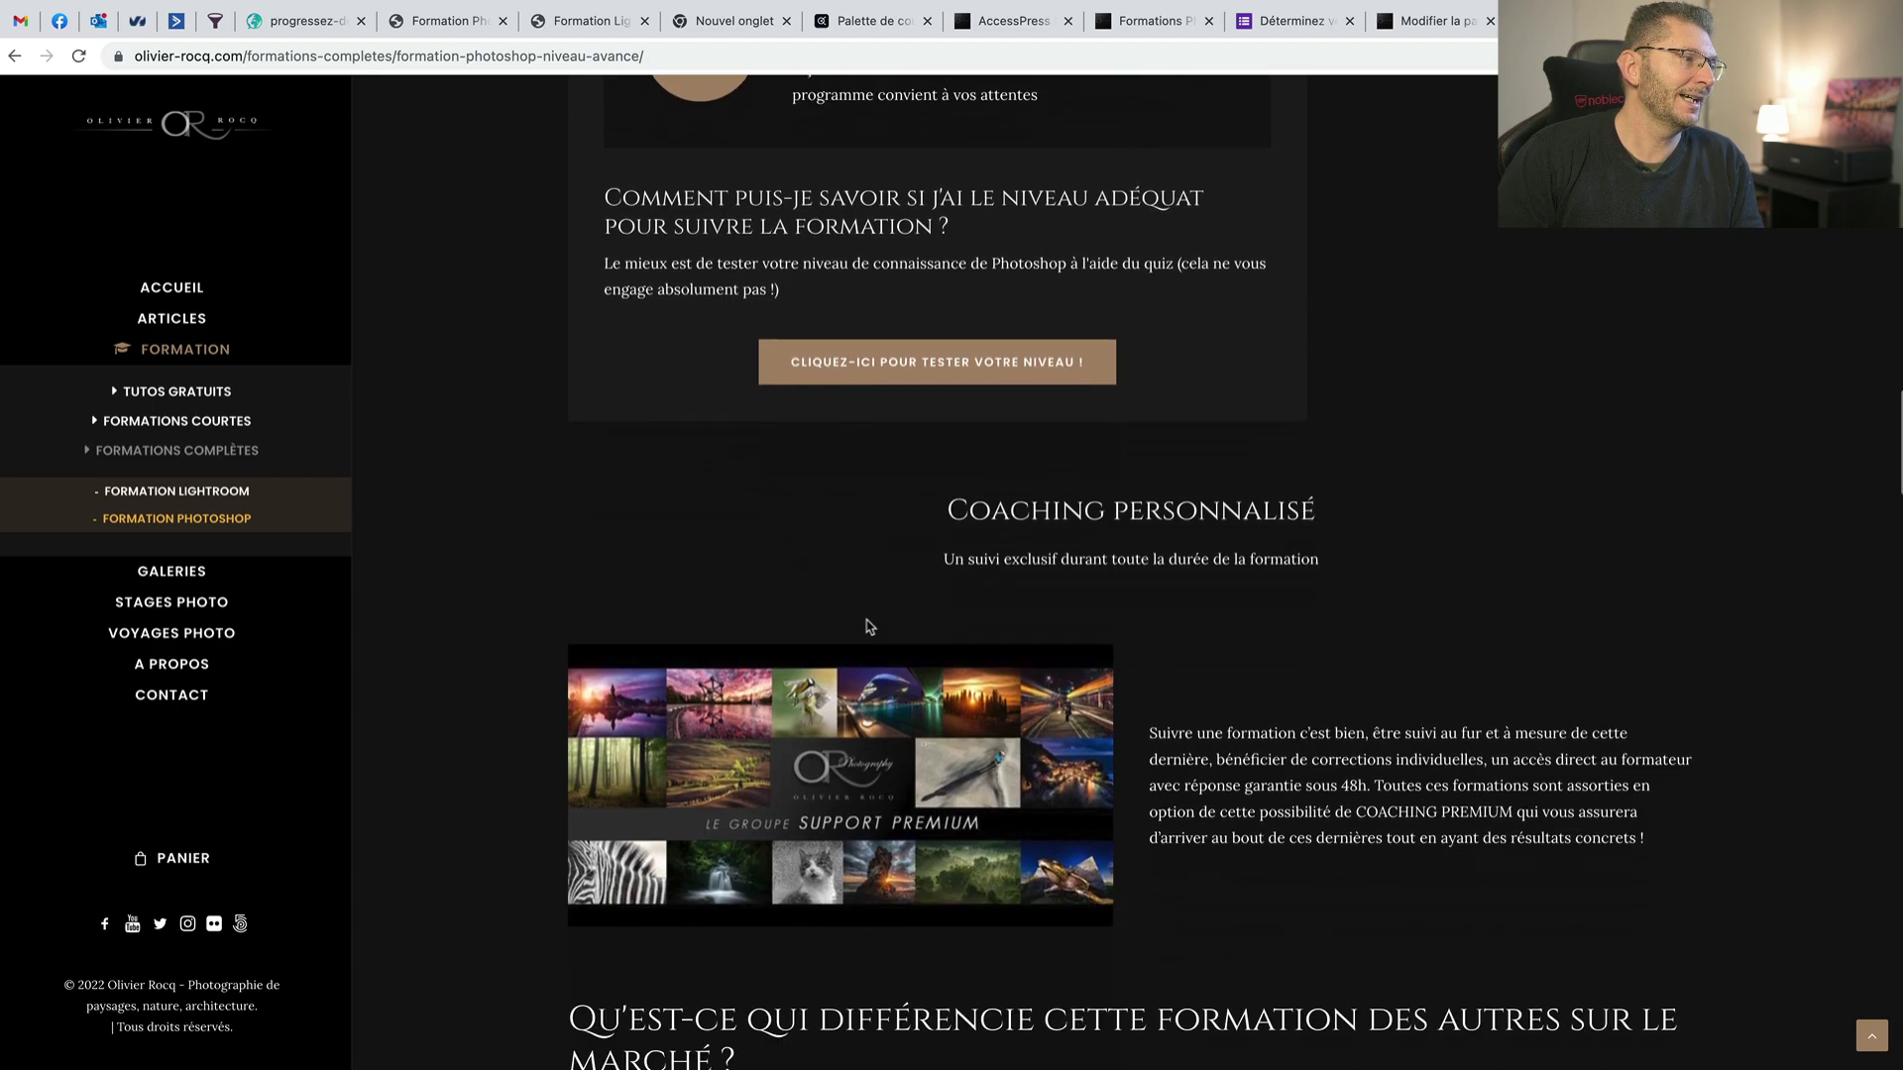
scroll(869, 626, up, 8)
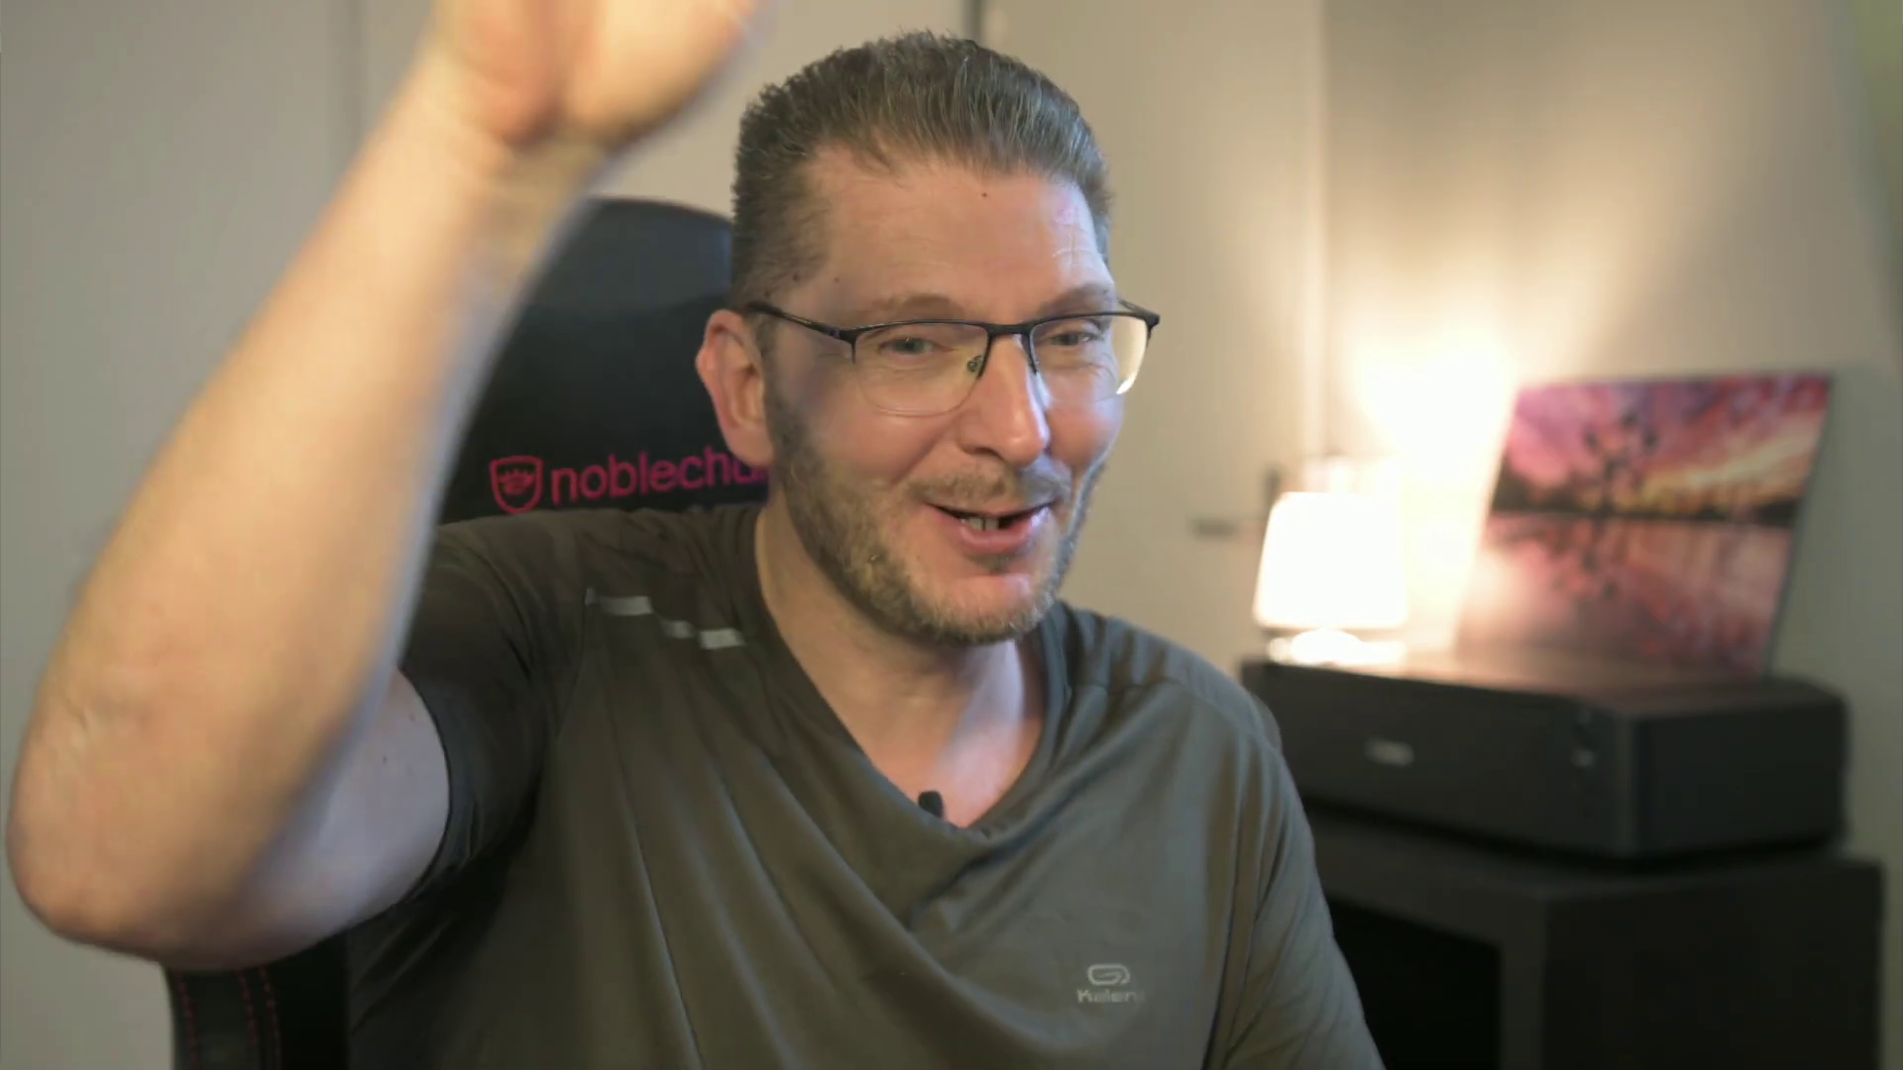